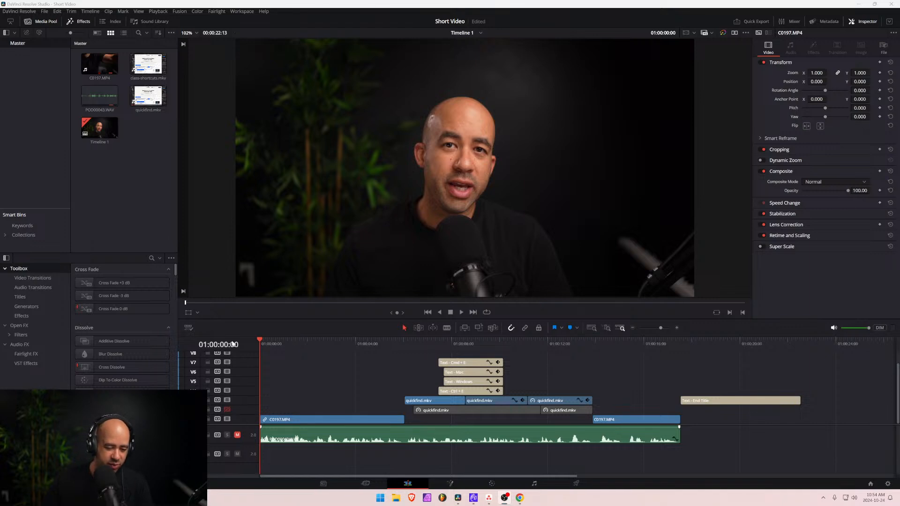
Unmute the voice audio track and play the timeline from its start to review the edit.
{"action": "left_click", "coordinate": [237, 435]}
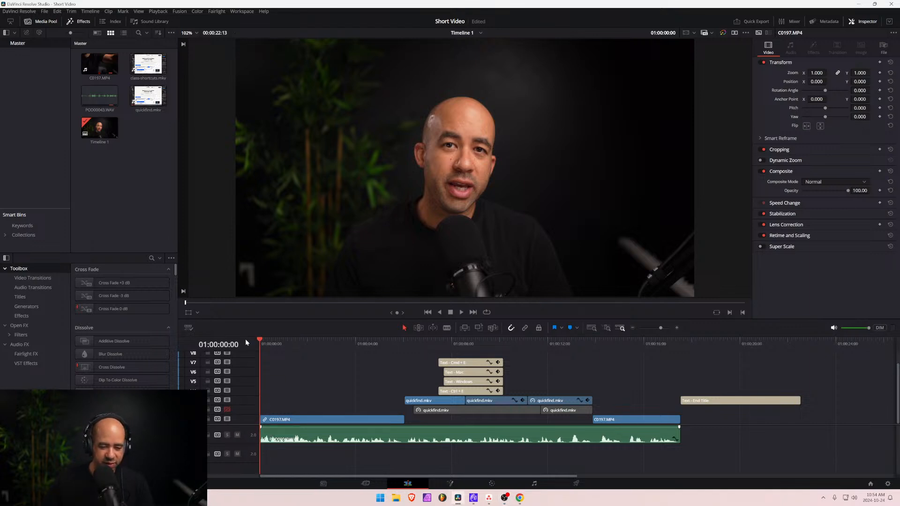
{"action": "key", "text": "space"}
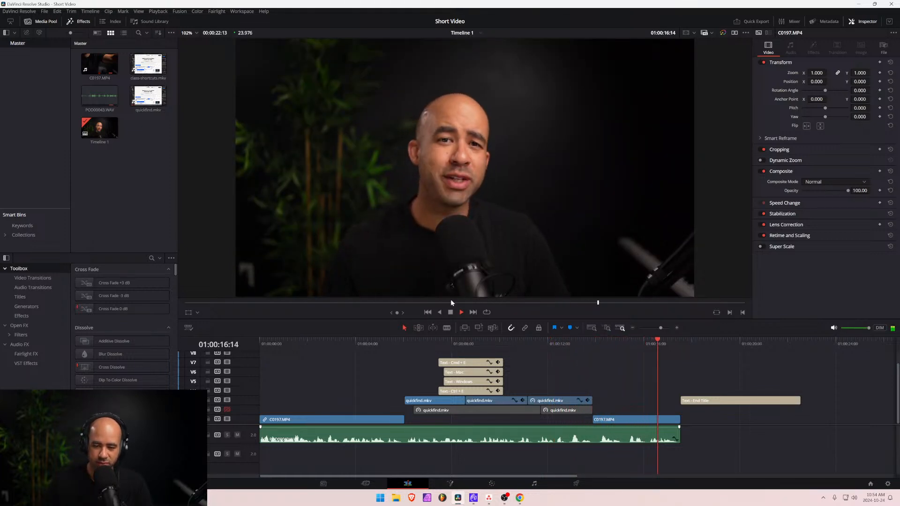
{"action": "key", "text": "space"}
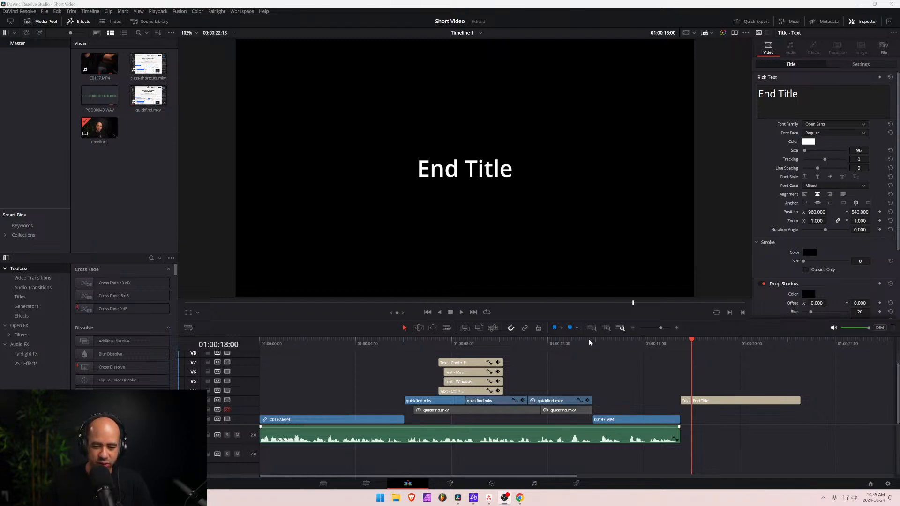
Check the end title at 01:00:18:00 and select its text.
{"action": "mouse_move", "coordinate": [690, 342]}
{"action": "left_mouse_down"}
{"action": "mouse_move", "coordinate": [678, 341]}
{"action": "mouse_move", "coordinate": [691, 340]}
{"action": "left_mouse_up"}
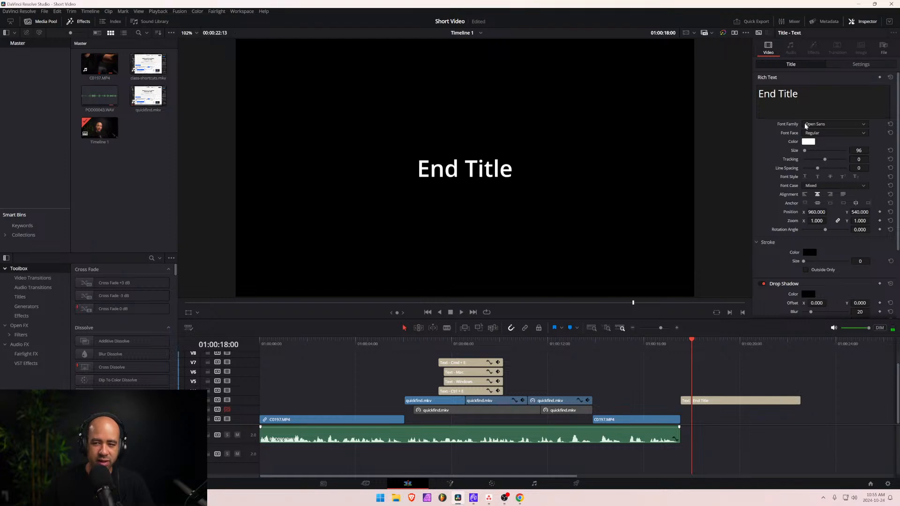
{"action": "left_click_drag", "start_coordinate": [808, 95], "coordinate": [722, 94]}
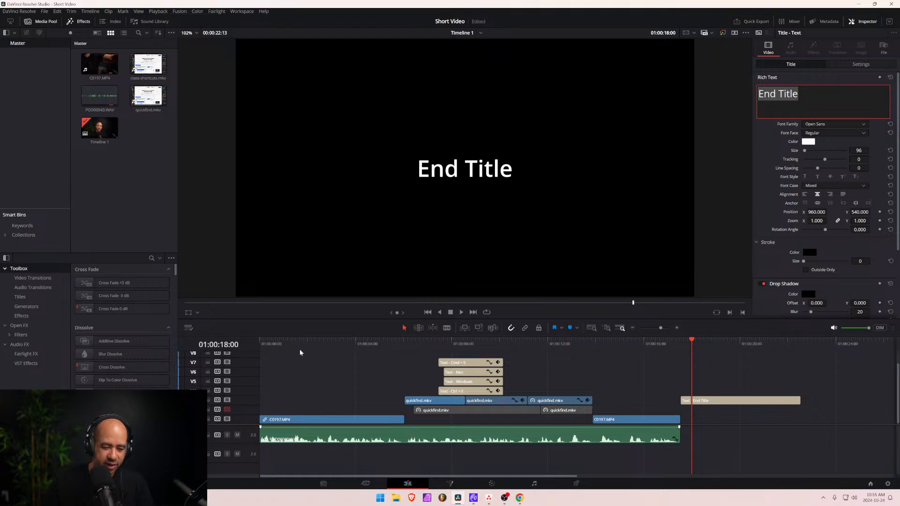
Add the Piixel Lower Third 01 title above the first C0197.MP4 clip, starting at about 01:00:00:16.
{"action": "left_click", "coordinate": [261, 344]}
{"action": "left_click_drag", "start_coordinate": [261, 345], "coordinate": [275, 346]}
{"action": "scroll", "coordinate": [93, 349], "scroll_direction": "down", "scroll_amount": 3}
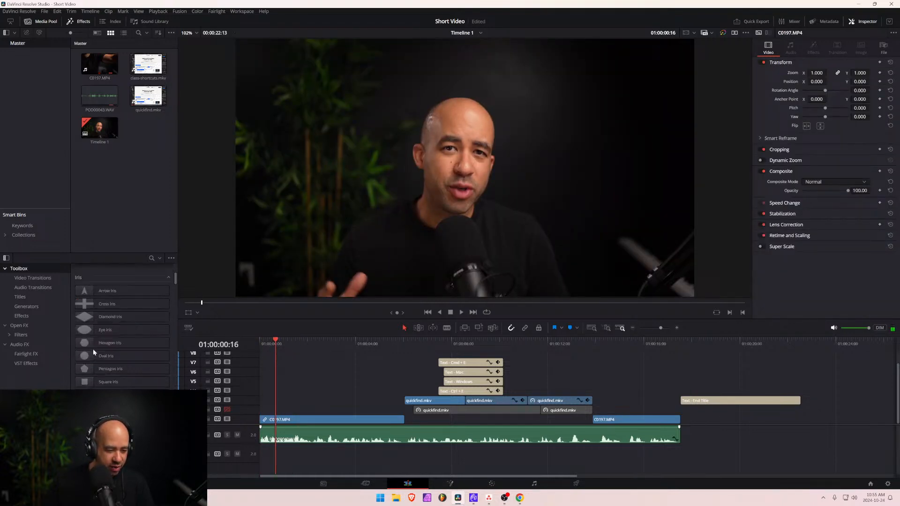
{"action": "left_click", "coordinate": [26, 296]}
{"action": "scroll", "coordinate": [142, 378], "scroll_direction": "down", "scroll_amount": 4}
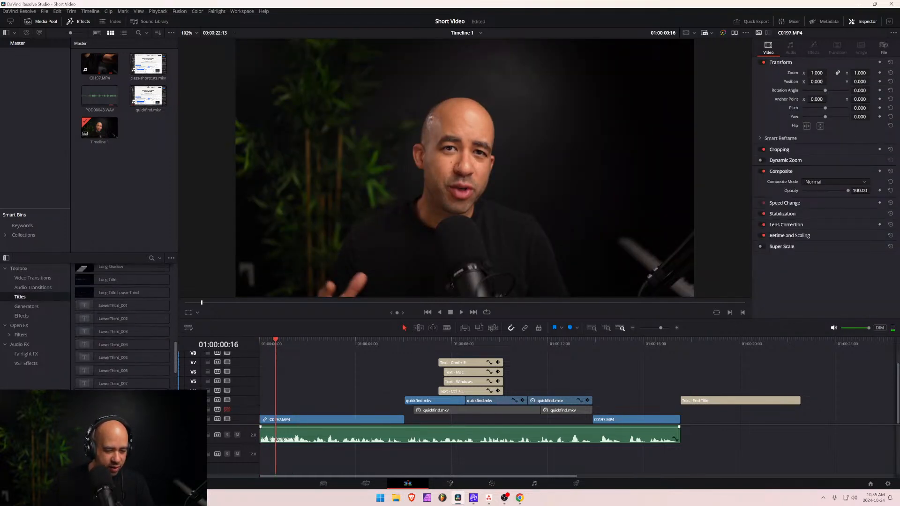
{"action": "scroll", "coordinate": [122, 328], "scroll_direction": "down", "scroll_amount": 5}
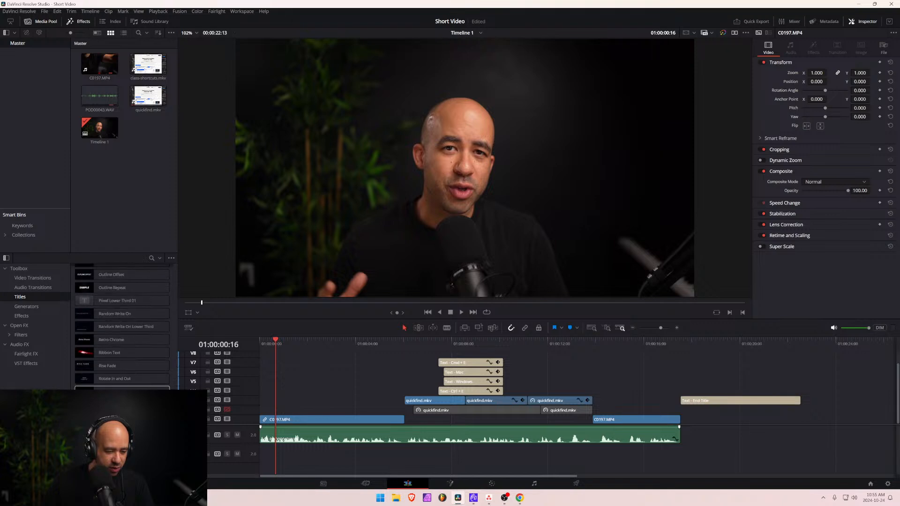
{"action": "scroll", "coordinate": [122, 384], "scroll_direction": "down", "scroll_amount": 2}
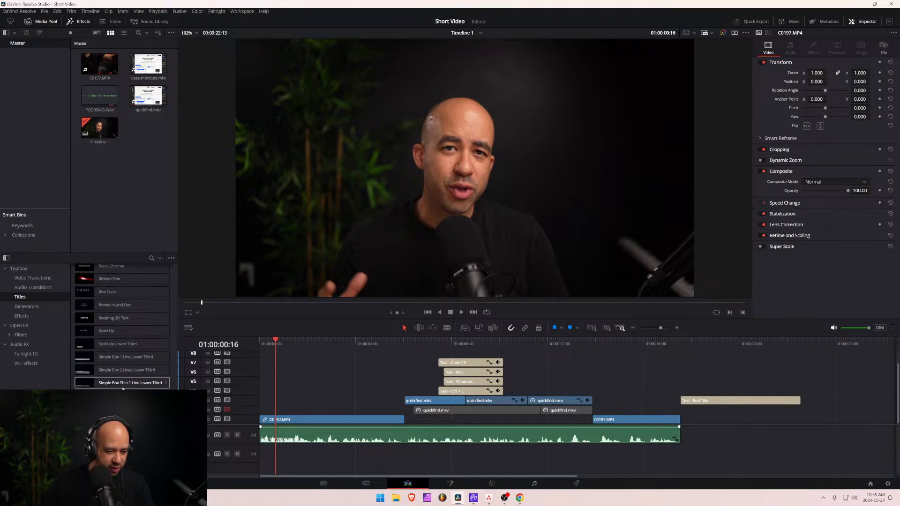
{"action": "scroll", "coordinate": [122, 378], "scroll_direction": "up", "scroll_amount": 2}
{"action": "left_click_drag", "start_coordinate": [89, 302], "coordinate": [274, 401]}
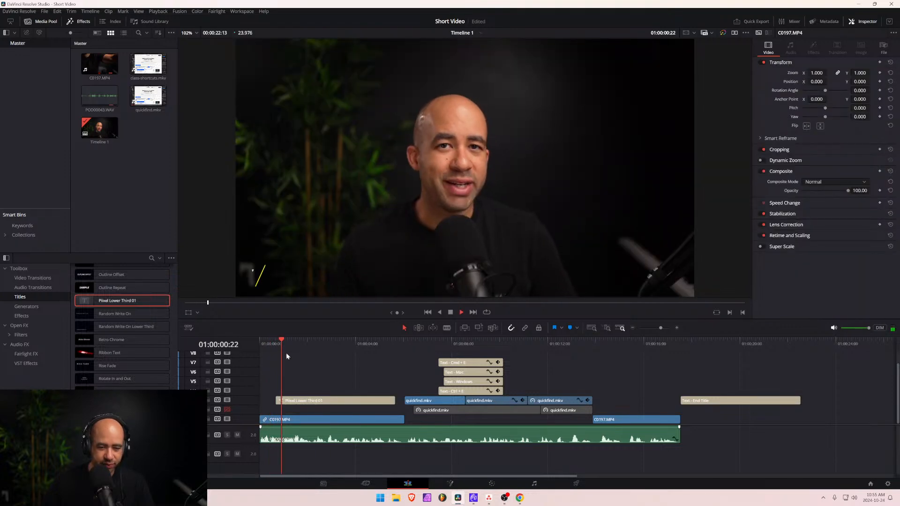
Replace the lower third's text with "Follow me on X" followed by the creator's X handle.
{"action": "left_click", "coordinate": [328, 403]}
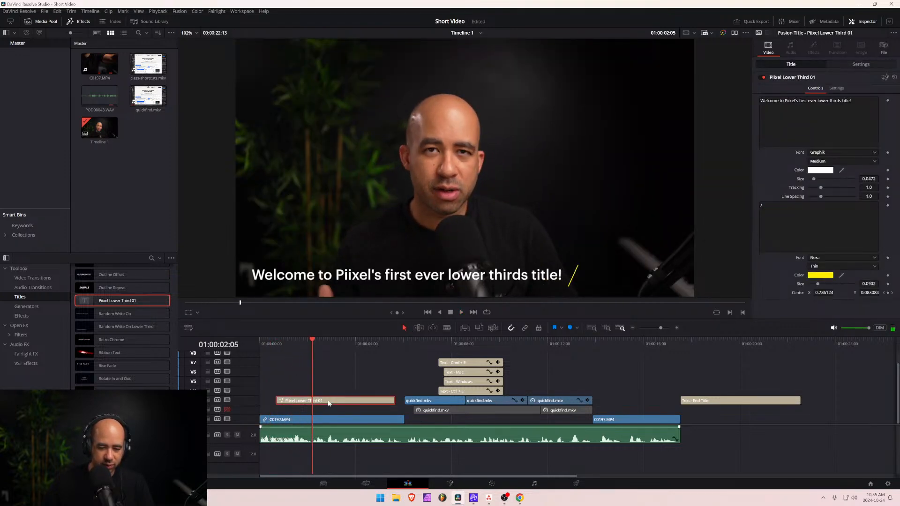
{"action": "left_click", "coordinate": [855, 98]}
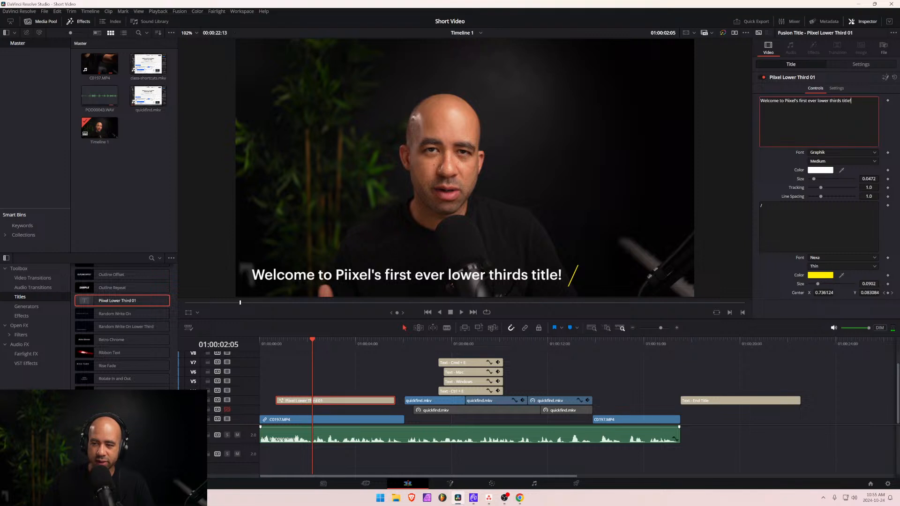
{"action": "key", "text": "ctrl+a"}
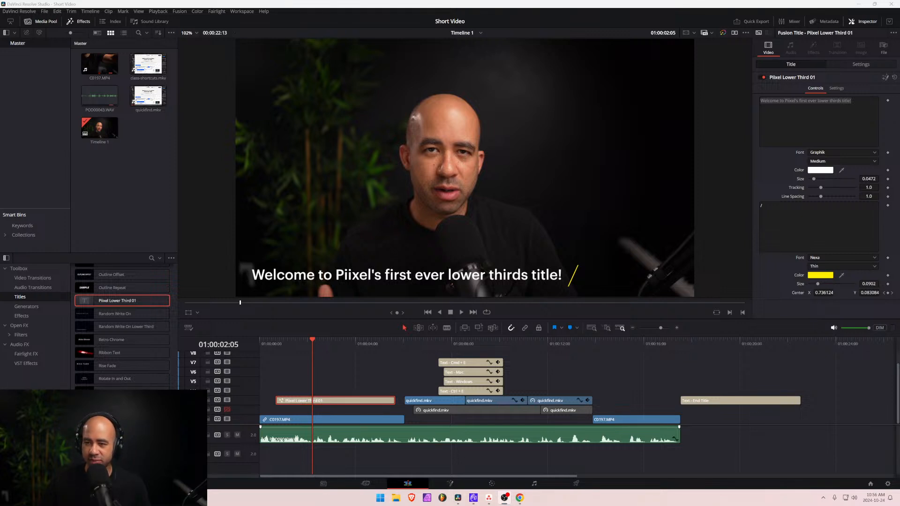
{"action": "left_click", "coordinate": [771, 3]}
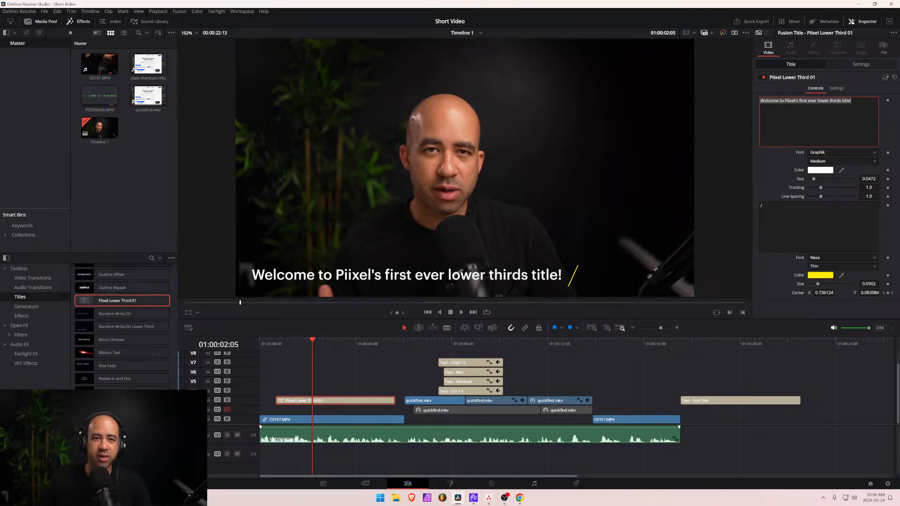
{"action": "key", "text": "alt+Tab"}
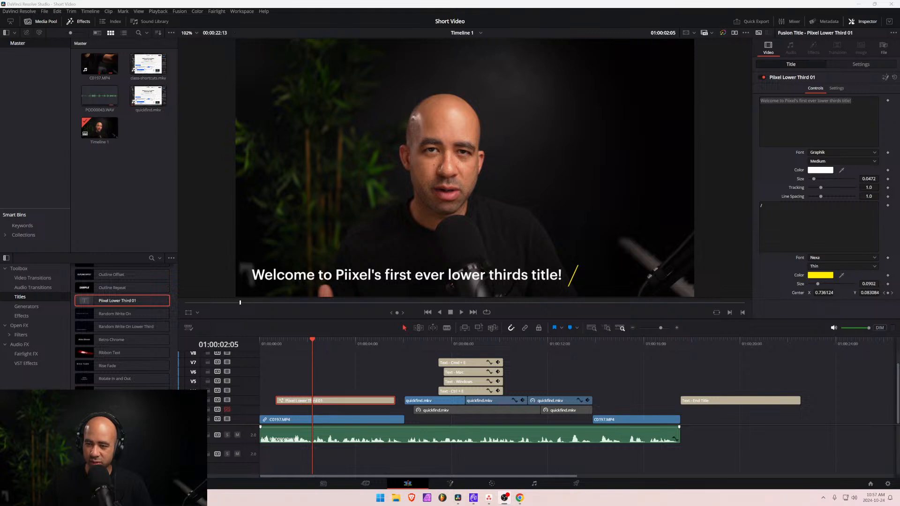
{"action": "left_click_drag", "start_coordinate": [855, 102], "coordinate": [759, 100]}
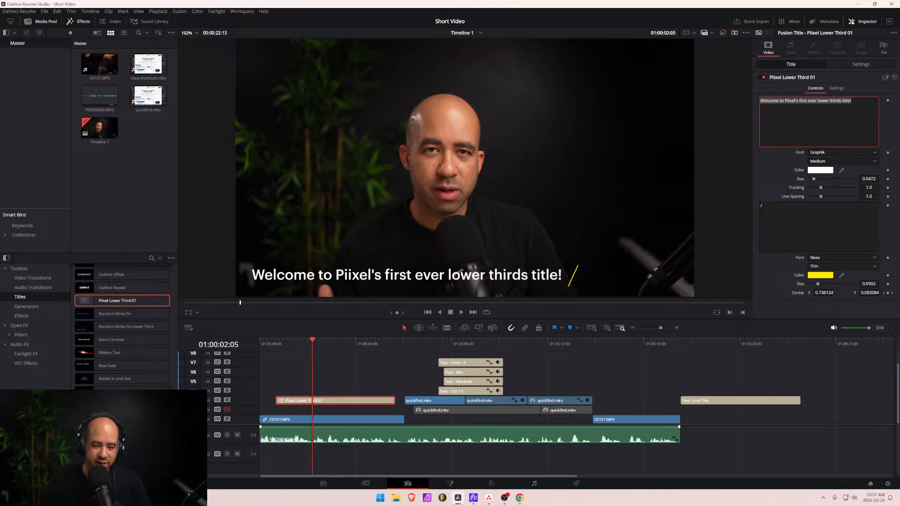
{"action": "key", "text": "BackSpace"}
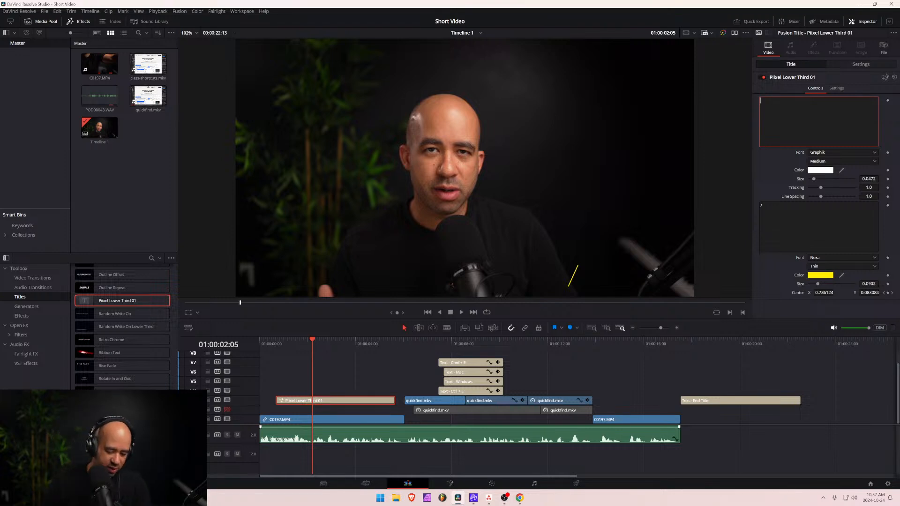
{"action": "type", "text": "Follow me a"}
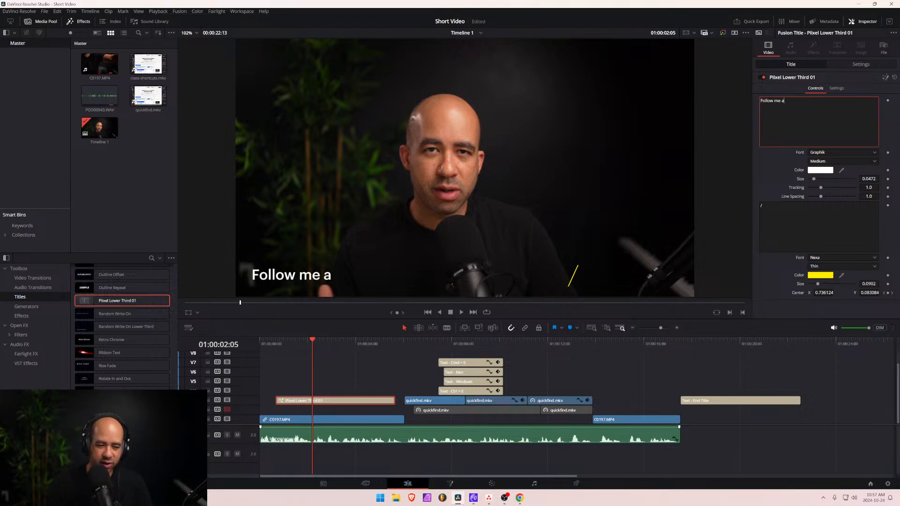
{"action": "key", "text": "BackSpace"}
{"action": "type", "text": "@odum"}
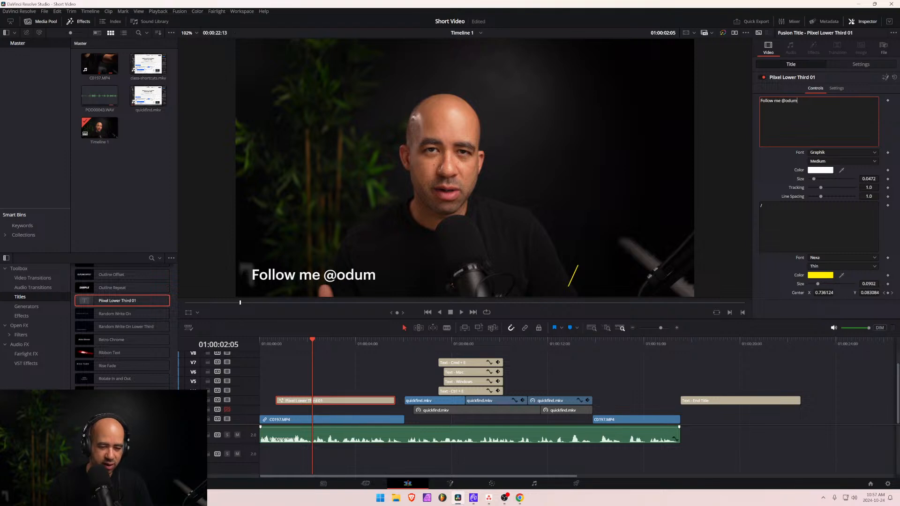
{"action": "type", "text": "idika"}
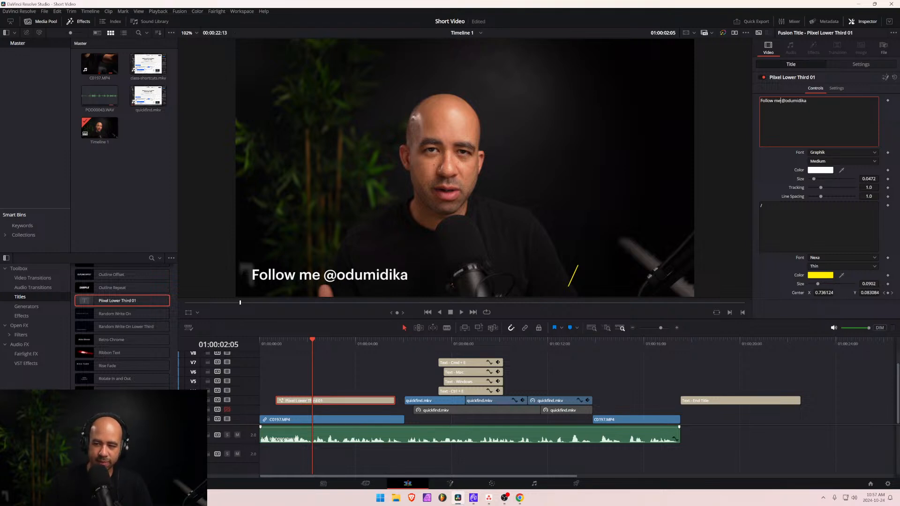
{"action": "type", "text": " on X"}
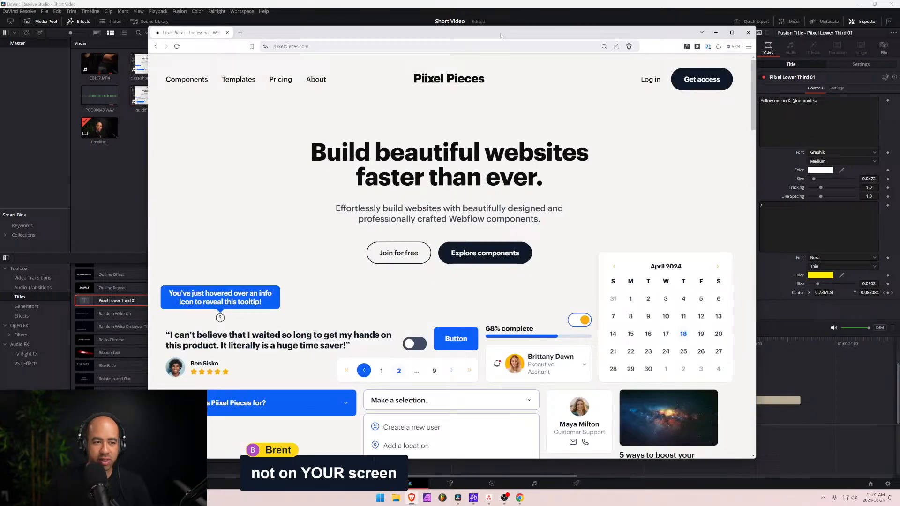
Switch to the browser and read through the stream's YouTube live chat messages, moving its window out of the way when finished.
{"action": "left_click_drag", "start_coordinate": [499, 33], "coordinate": [504, 35]}
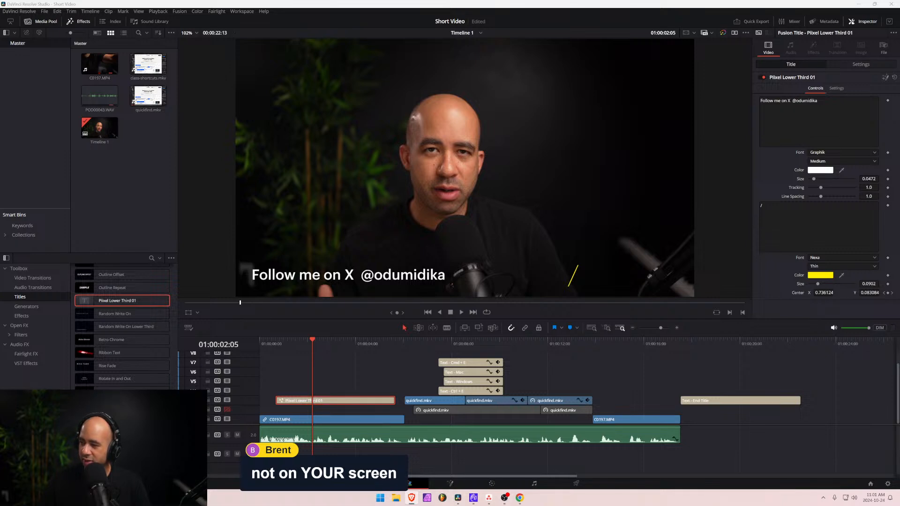
{"action": "left_click_drag", "start_coordinate": [335, 1], "coordinate": [400, 48]}
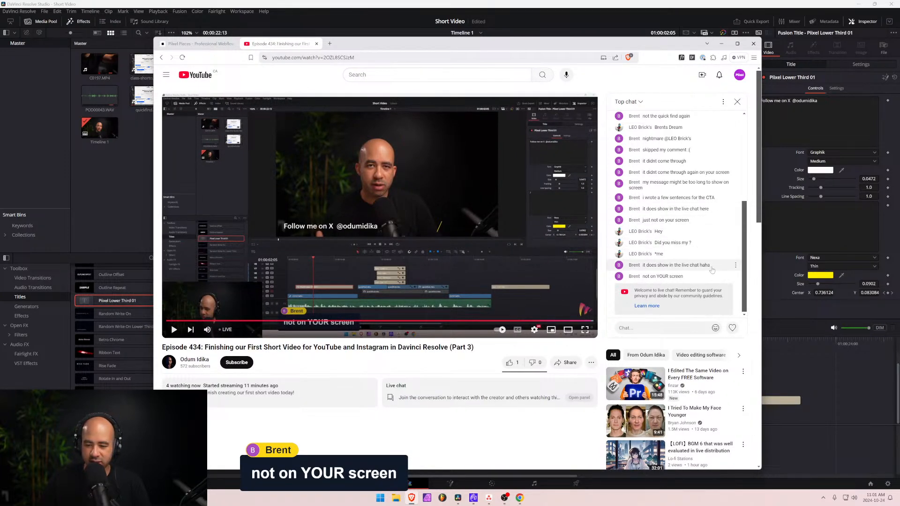
{"action": "left_click_drag", "start_coordinate": [744, 264], "coordinate": [741, 220]}
{"action": "scroll", "coordinate": [675, 244], "scroll_direction": "up", "scroll_amount": 2}
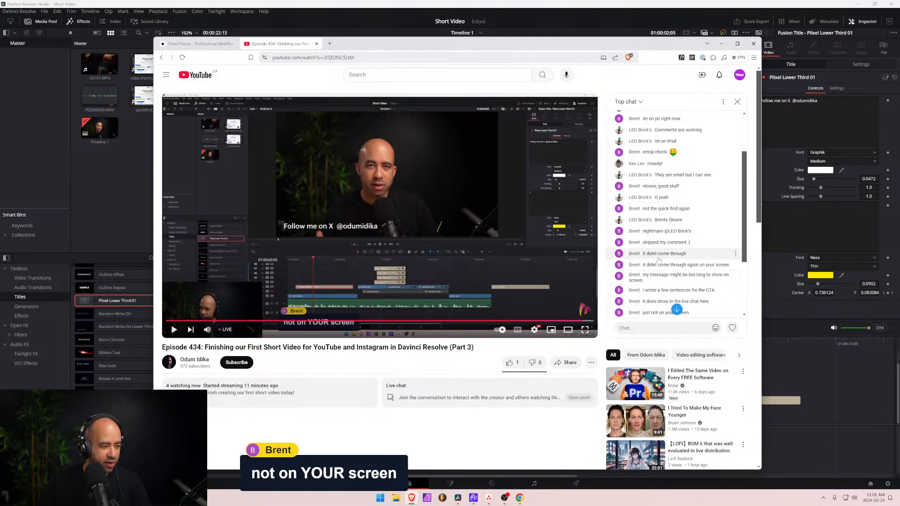
{"action": "scroll", "coordinate": [661, 271], "scroll_direction": "up", "scroll_amount": 2}
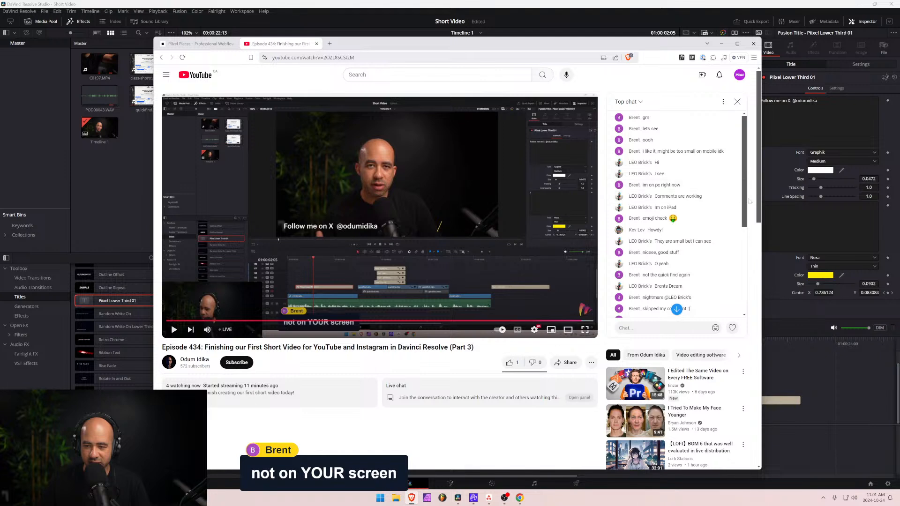
{"action": "left_click_drag", "start_coordinate": [744, 202], "coordinate": [739, 250]}
{"action": "left_click", "coordinate": [676, 309]}
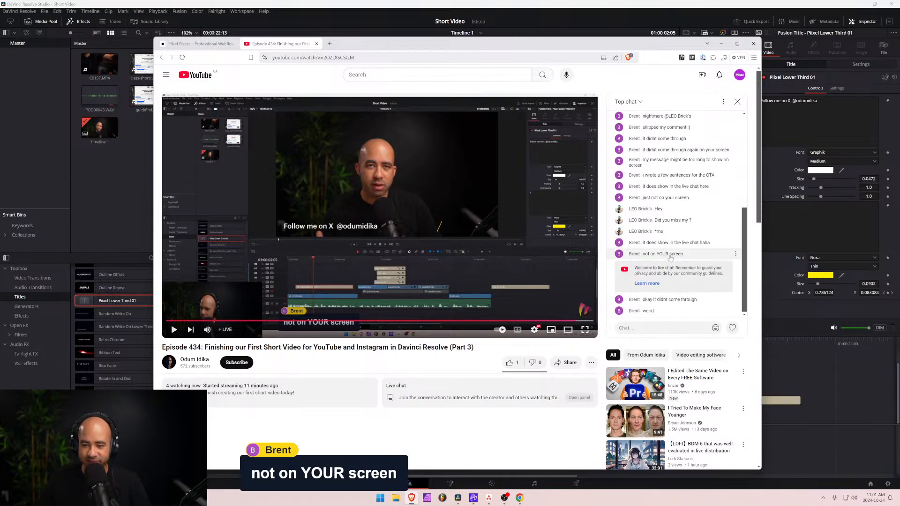
{"action": "scroll", "coordinate": [667, 262], "scroll_direction": "up", "scroll_amount": 5}
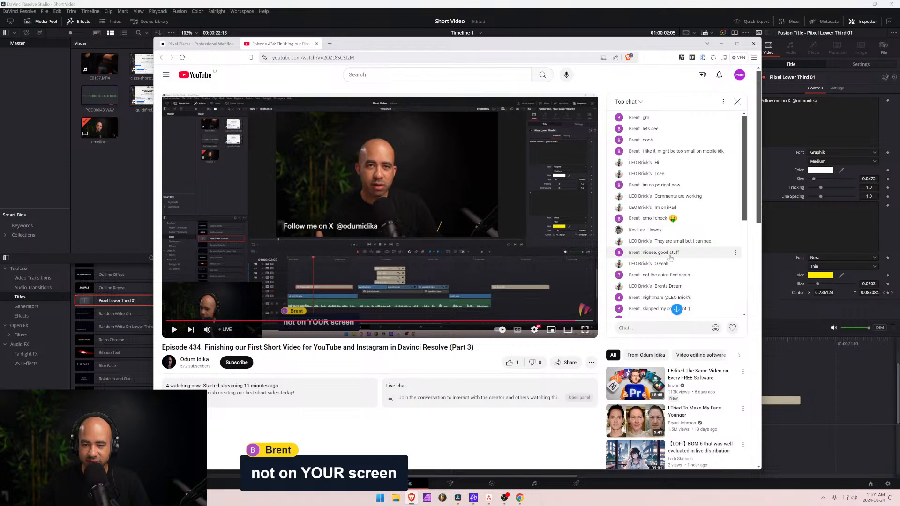
{"action": "left_click", "coordinate": [722, 103]}
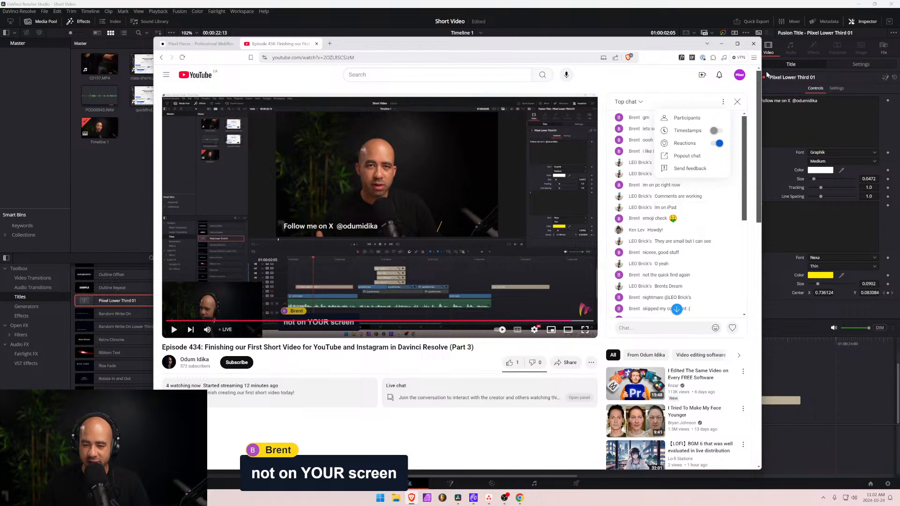
{"action": "left_click", "coordinate": [689, 213]}
{"action": "scroll", "coordinate": [687, 212], "scroll_direction": "down", "scroll_amount": 5}
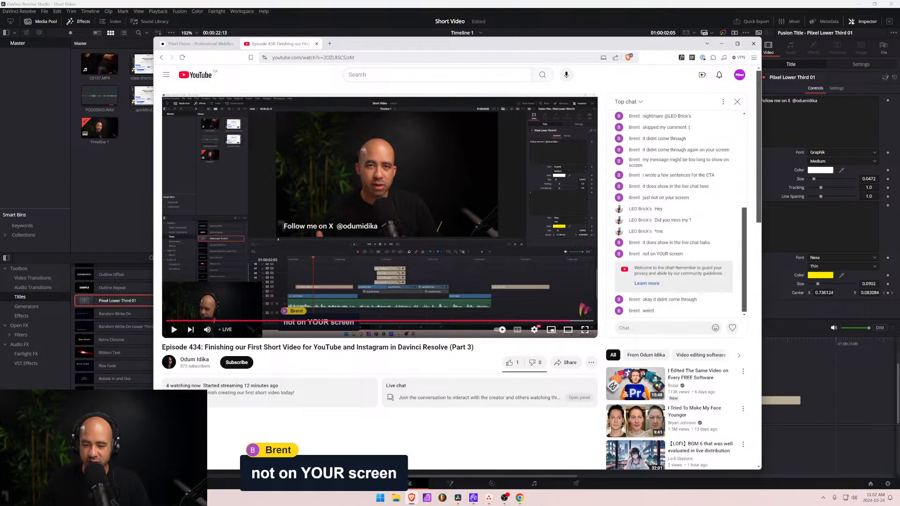
{"action": "left_click_drag", "start_coordinate": [433, 45], "coordinate": [899, 36]}
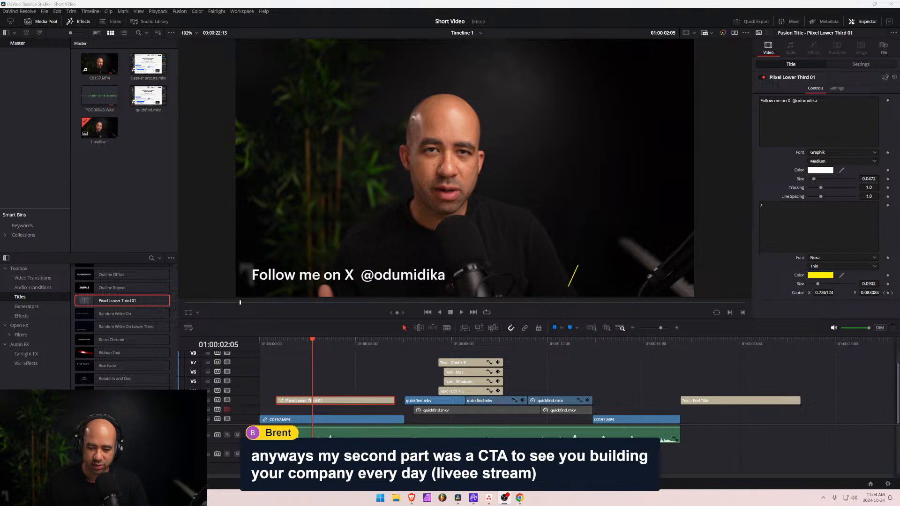
Review the end title, and return the playhead to the lower third at 01:00:02:07.
{"action": "left_click", "coordinate": [691, 345]}
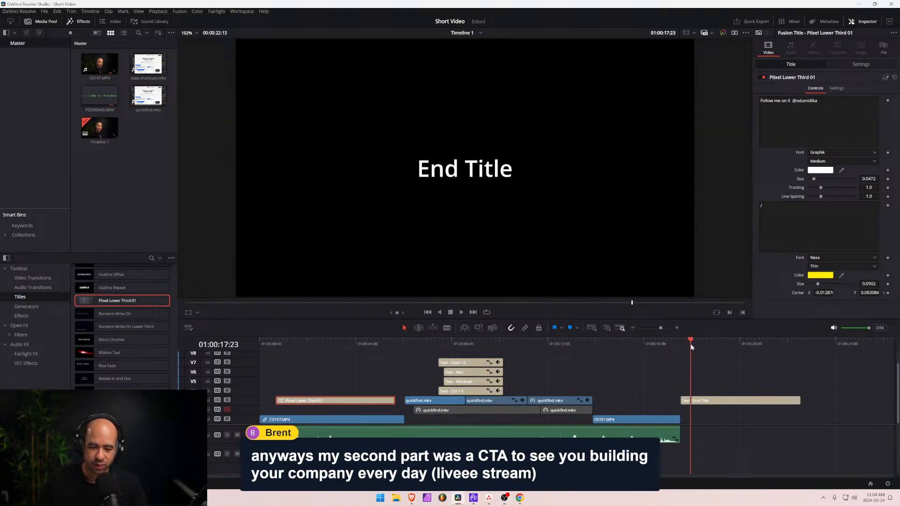
{"action": "left_click_drag", "start_coordinate": [692, 346], "coordinate": [315, 349]}
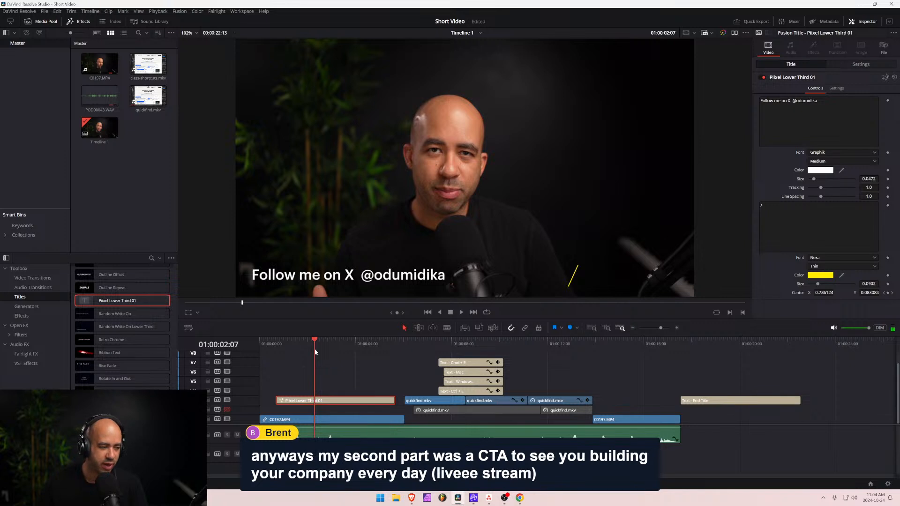
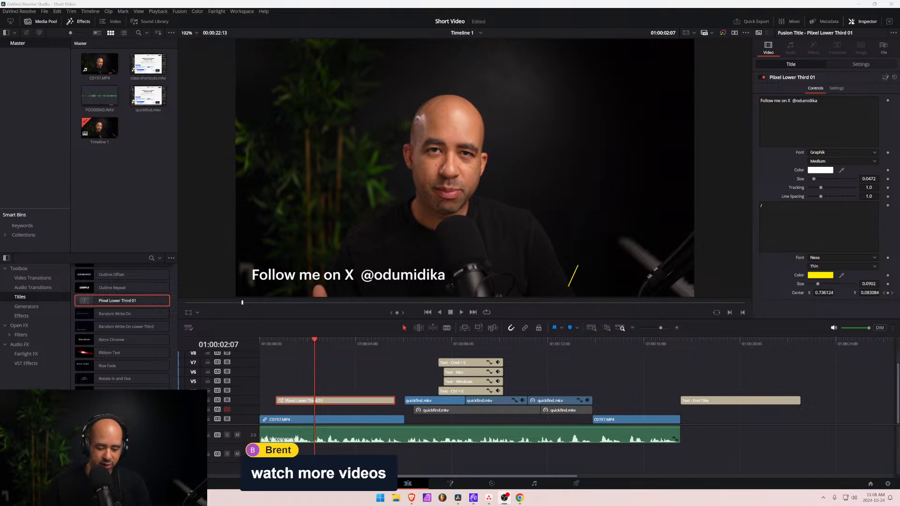
Open Microsoft Word and create a blank document.
{"action": "key", "text": "super"}
{"action": "type", "text": "word"}
{"action": "key", "text": "Return"}
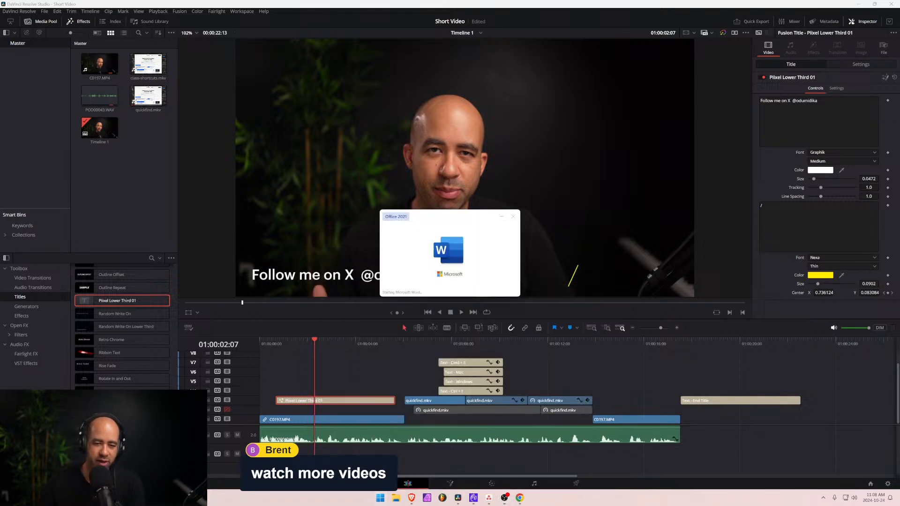
{"action": "left_click", "coordinate": [195, 179]}
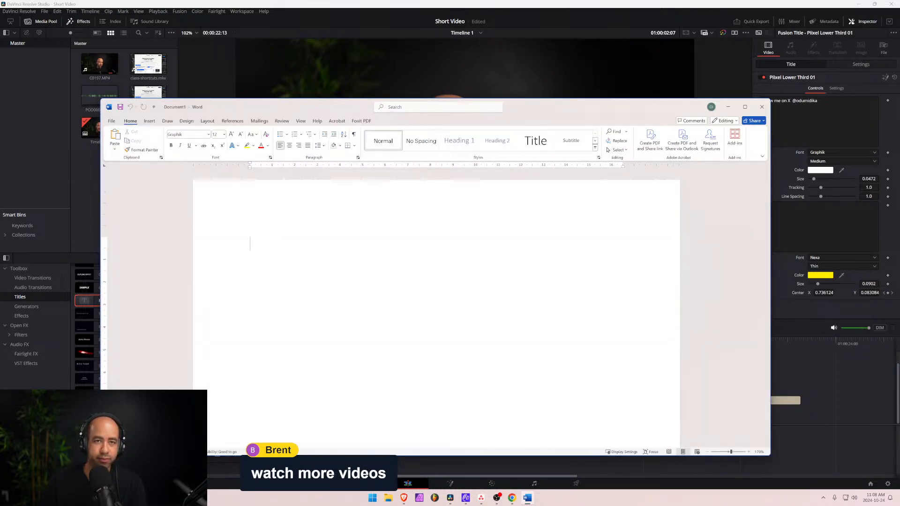
Write the heading "End" in the blank document and, on a new line below, "If you want to see more videos click here".
{"action": "key", "text": "alt+Tab"}
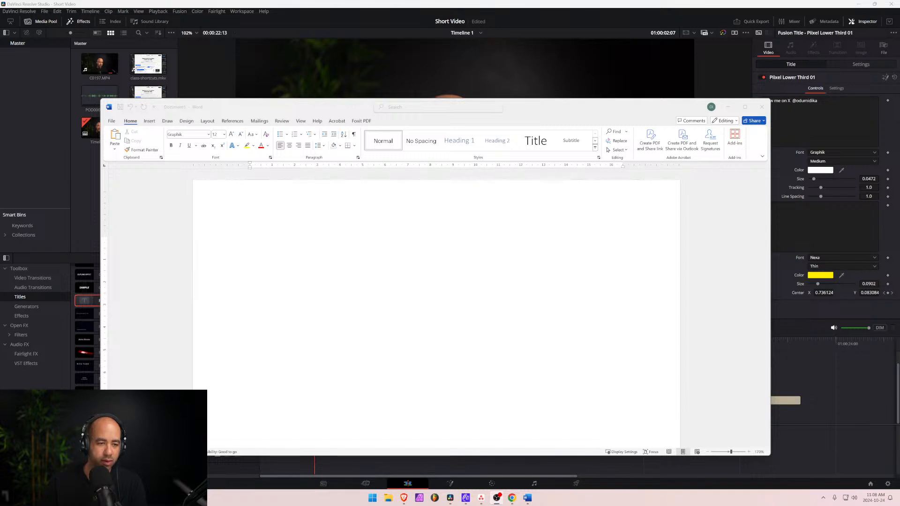
{"action": "left_click", "coordinate": [471, 194]}
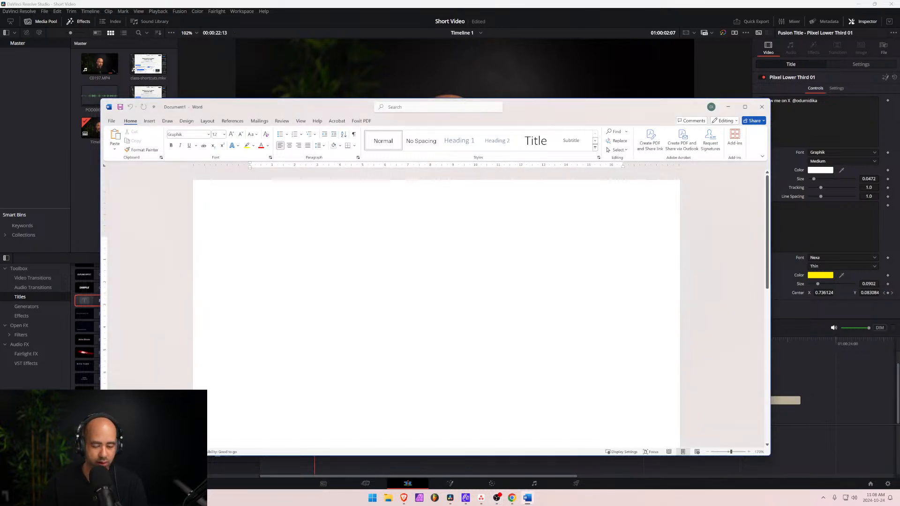
{"action": "type", "text": "End"}
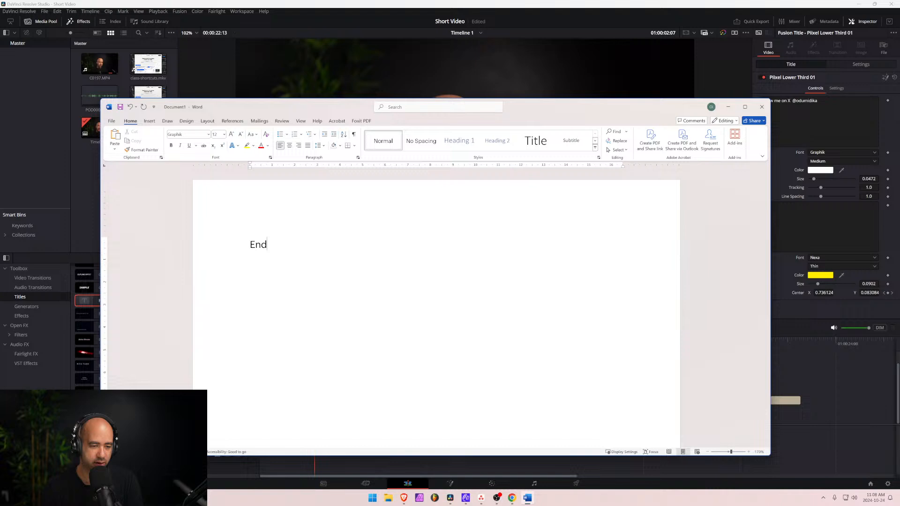
{"action": "key", "text": "Return"}
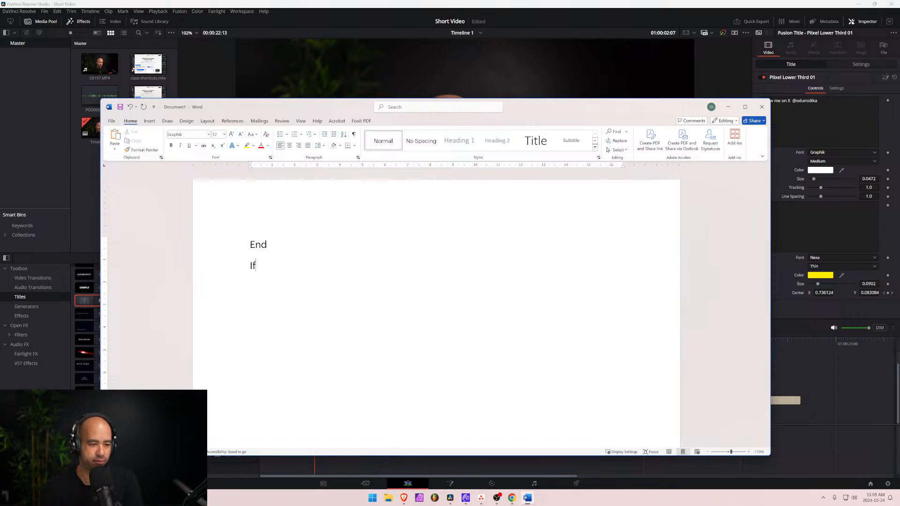
{"action": "type", "text": "you"}
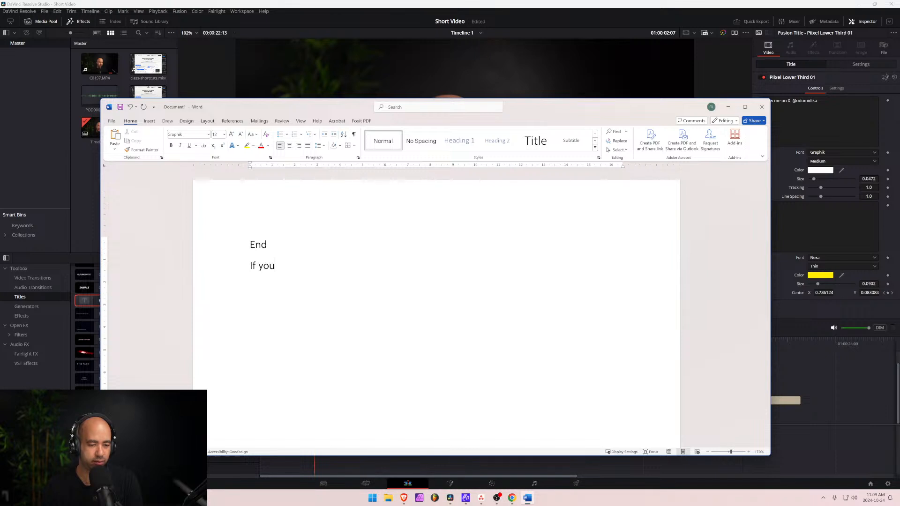
{"action": "type", "text": " wan"}
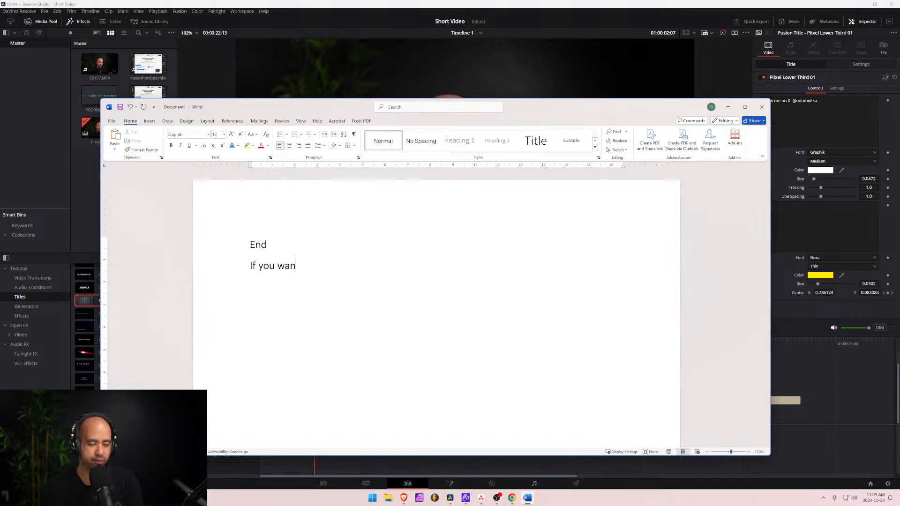
{"action": "type", "text": "t to see more video"}
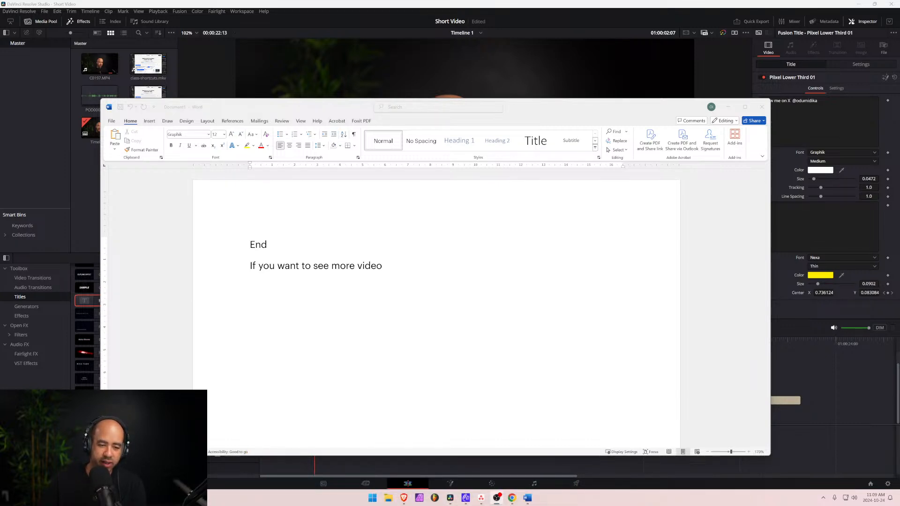
{"action": "left_click", "coordinate": [139, 238]}
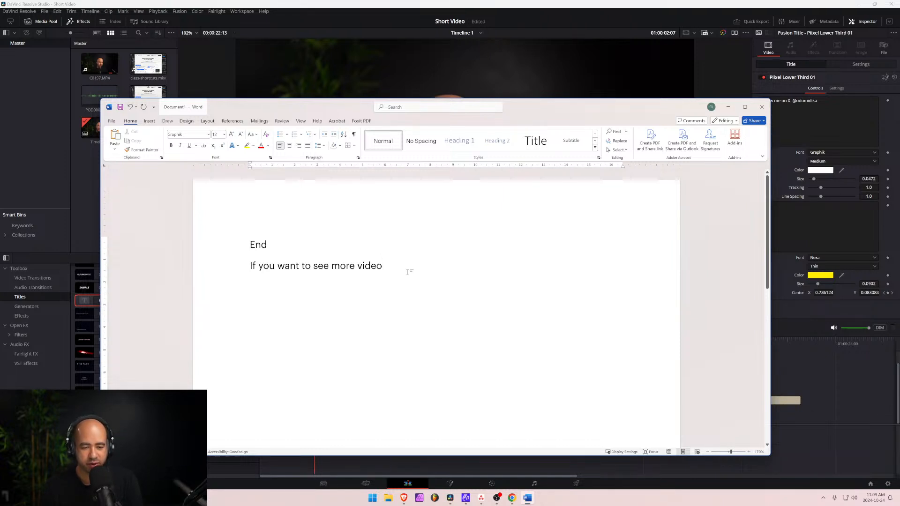
{"action": "type", "text": "s click here"}
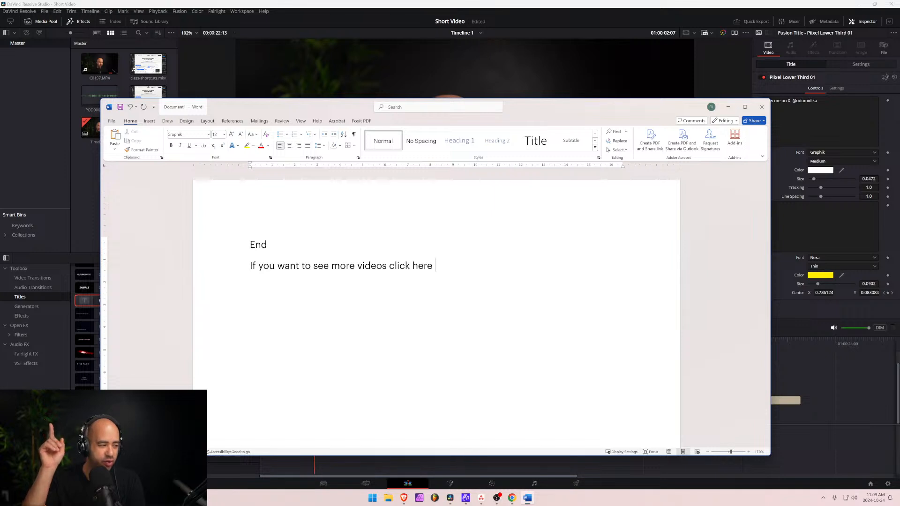
Reword the ending of the sentence after "more videos" to "like this click here".
{"action": "key", "text": "BackSpace"}
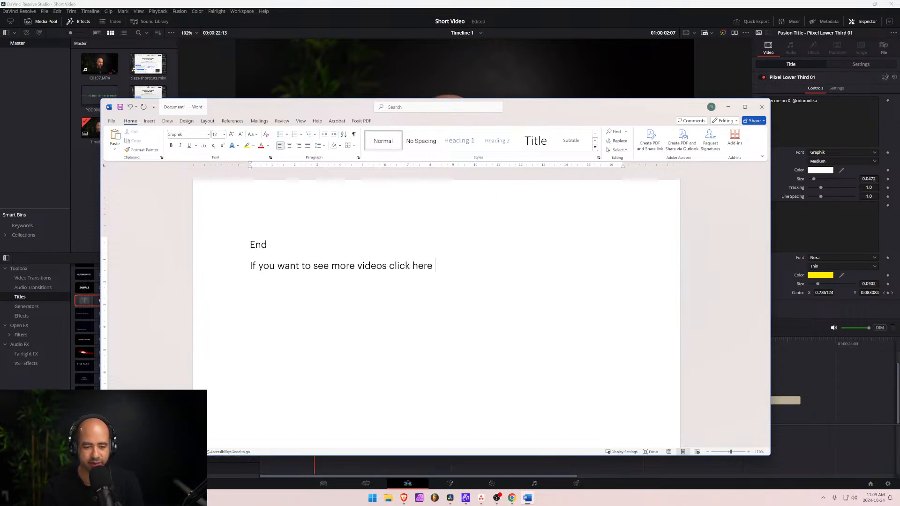
{"action": "key", "text": "BackSpace"}
{"action": "key", "text": "BackSpace"}
{"action": "key", "text": "BackSpace"}
{"action": "key", "text": "BackSpace"}
{"action": "key", "text": "BackSpace"}
{"action": "key", "text": "BackSpace"}
{"action": "key", "text": "BackSpace"}
{"action": "key", "text": "BackSpace"}
{"action": "key", "text": "BackSpace"}
{"action": "key", "text": "BackSpace"}
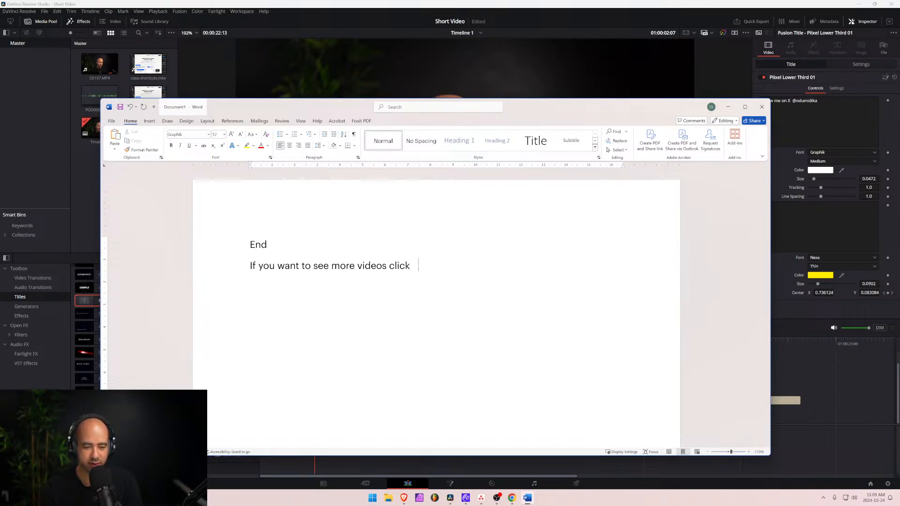
{"action": "type", "text": "like this"}
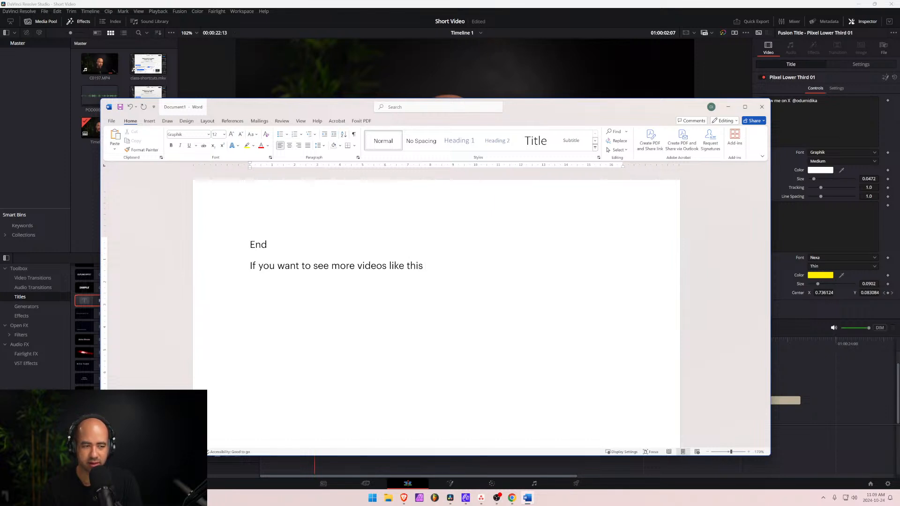
{"action": "type", "text": " click here"}
{"action": "key", "text": "BackSpace"}
{"action": "key", "text": "BackSpace"}
{"action": "key", "text": "BackSpace"}
{"action": "key", "text": "BackSpace"}
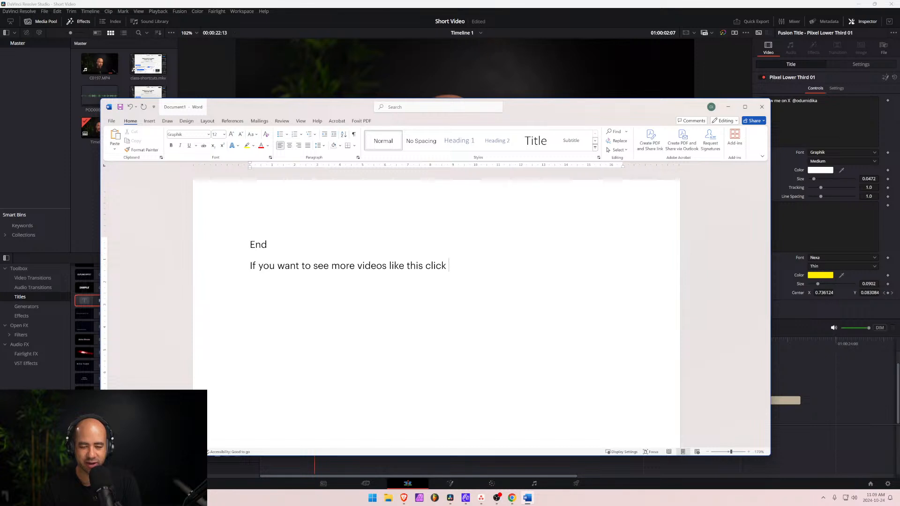
{"action": "key", "text": "BackSpace"}
{"action": "type", "text": "here"}
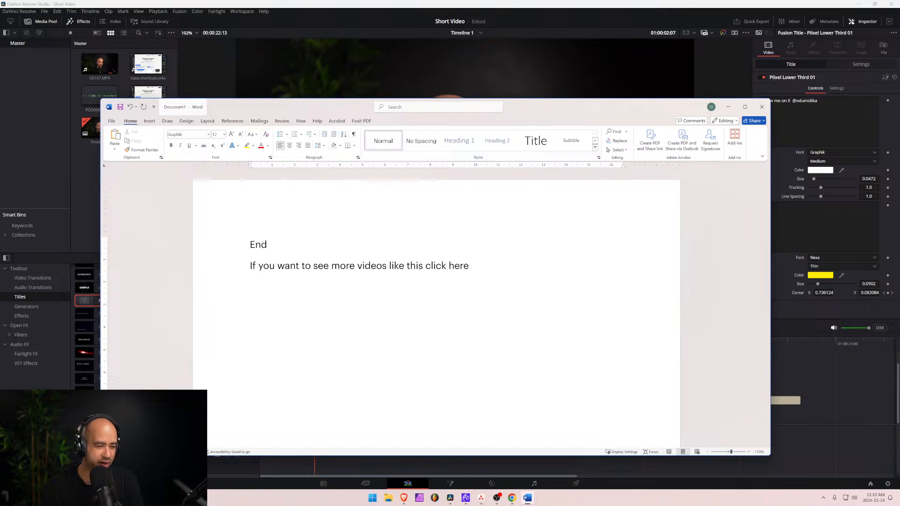
{"action": "key", "text": "BackSpace"}
{"action": "key", "text": "BackSpace"}
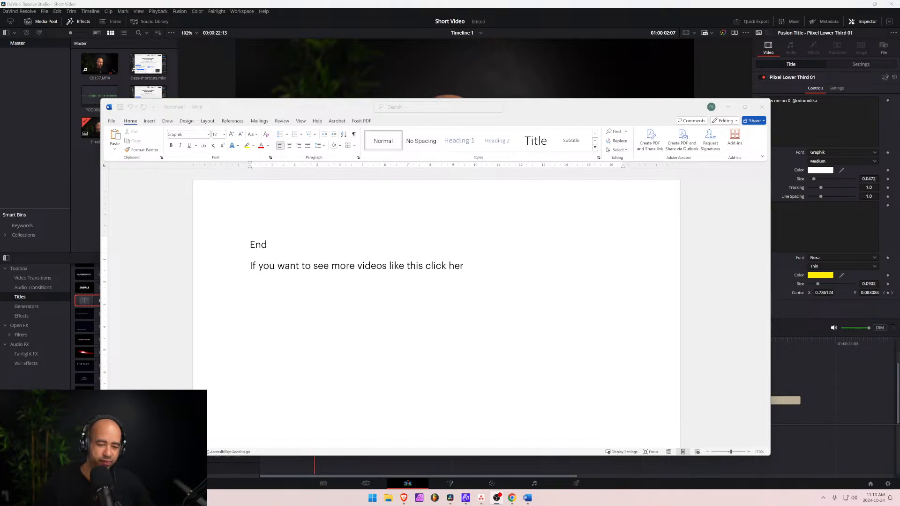
Replace everything after "If you" with "like this quick tip please consider subscribing".
{"action": "left_click", "coordinate": [485, 276]}
{"action": "left_click_drag", "start_coordinate": [464, 266], "coordinate": [280, 267]}
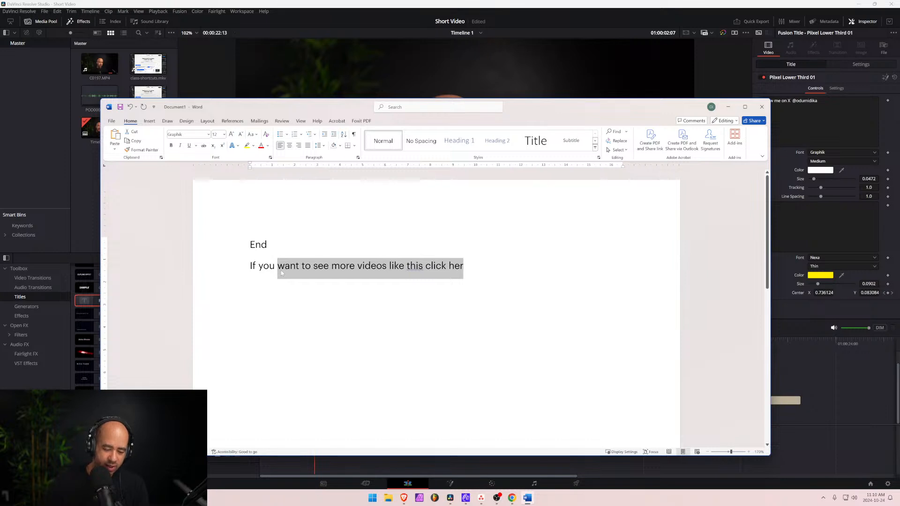
{"action": "type", "text": "like this quick "}
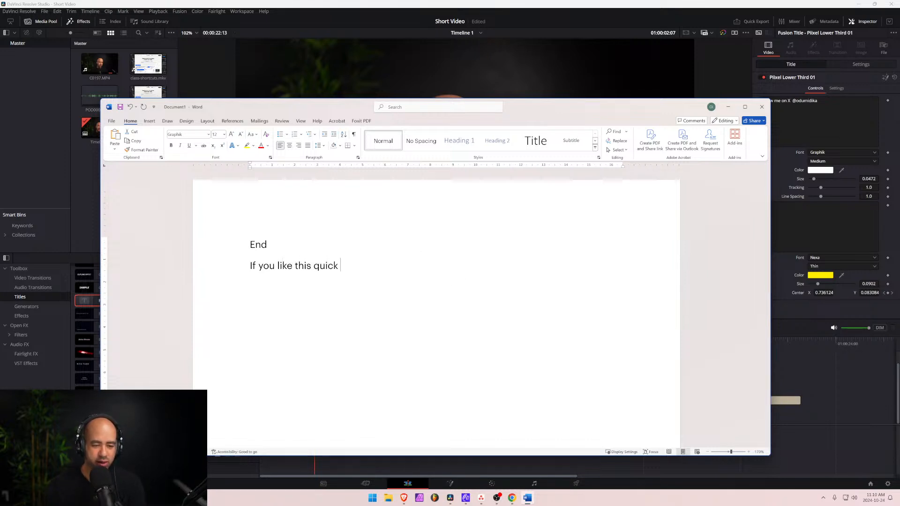
{"action": "type", "text": "tip "}
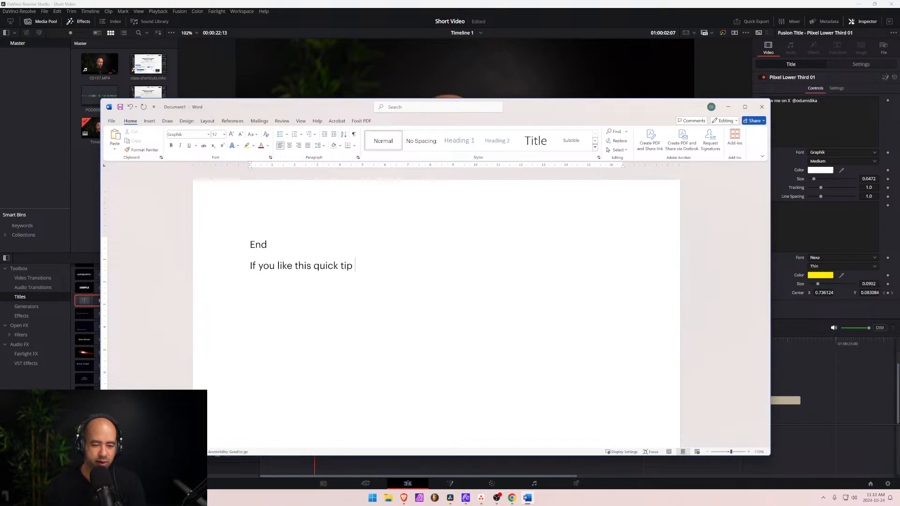
{"action": "type", "text": "ples"}
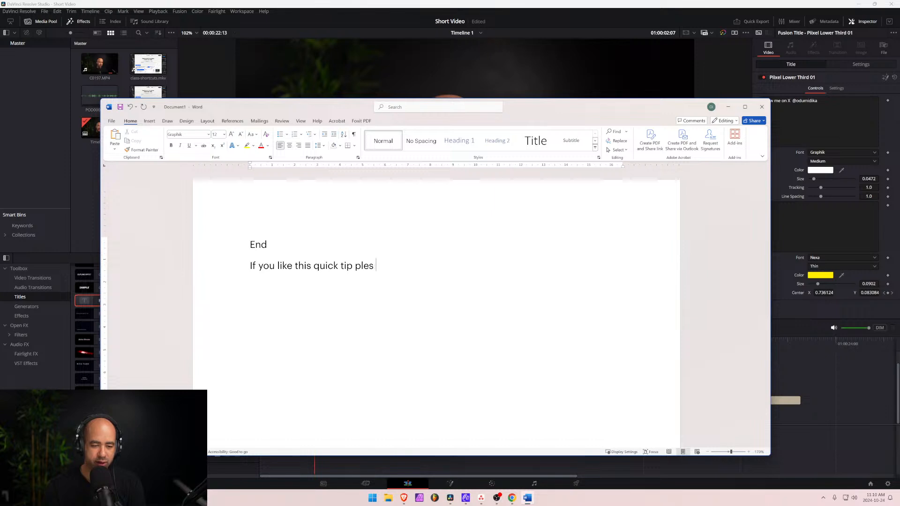
{"action": "key", "text": "BackSpace"}
{"action": "key", "text": "BackSpace"}
{"action": "key", "text": "BackSpace"}
{"action": "key", "text": "BackSpace"}
{"action": "type", "text": "please consis"}
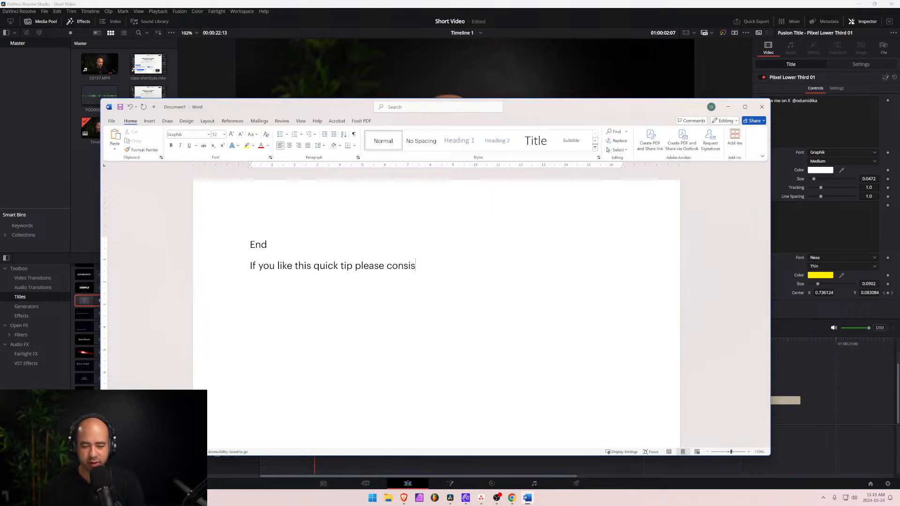
{"action": "key", "text": "BackSpace"}
{"action": "type", "text": "der"}
{"action": "key", "text": "BackSpace"}
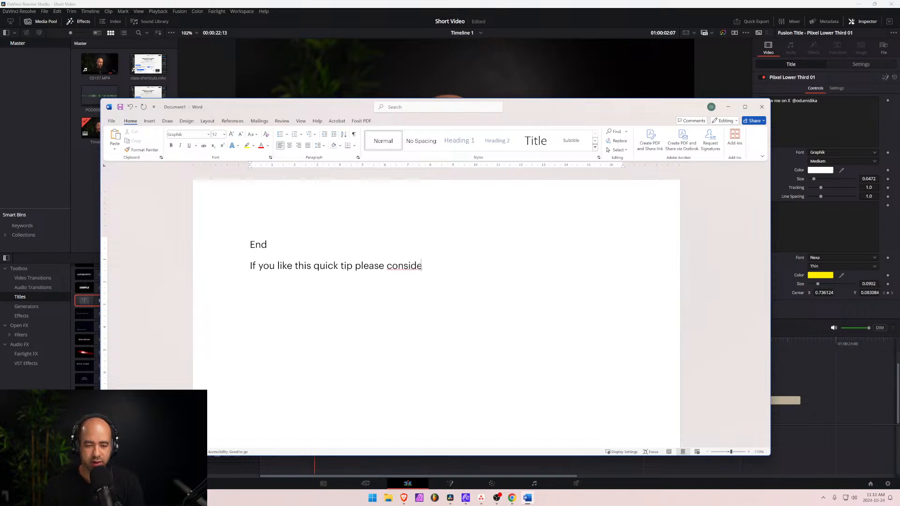
{"action": "type", "text": "r subsc"}
{"action": "key", "text": "BackSpace"}
{"action": "key", "text": "BackSpace"}
{"action": "key", "text": "BackSpace"}
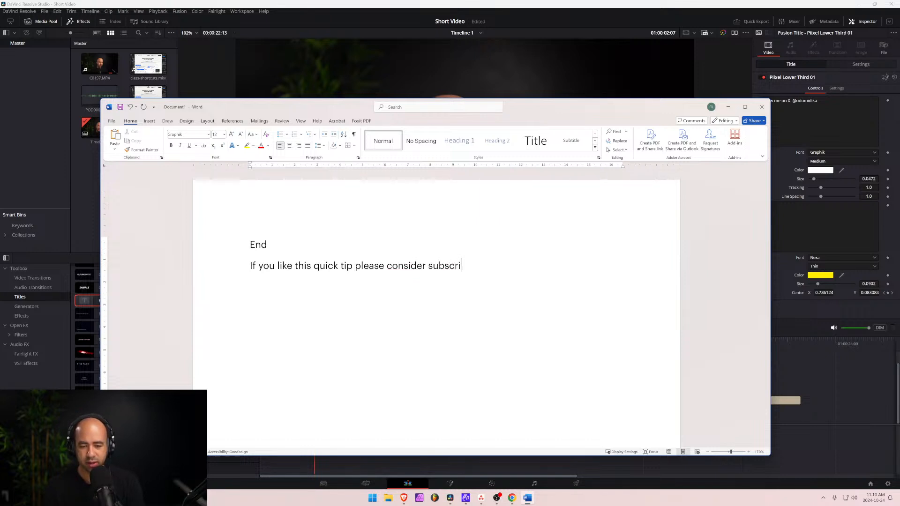
{"action": "type", "text": "bing be"}
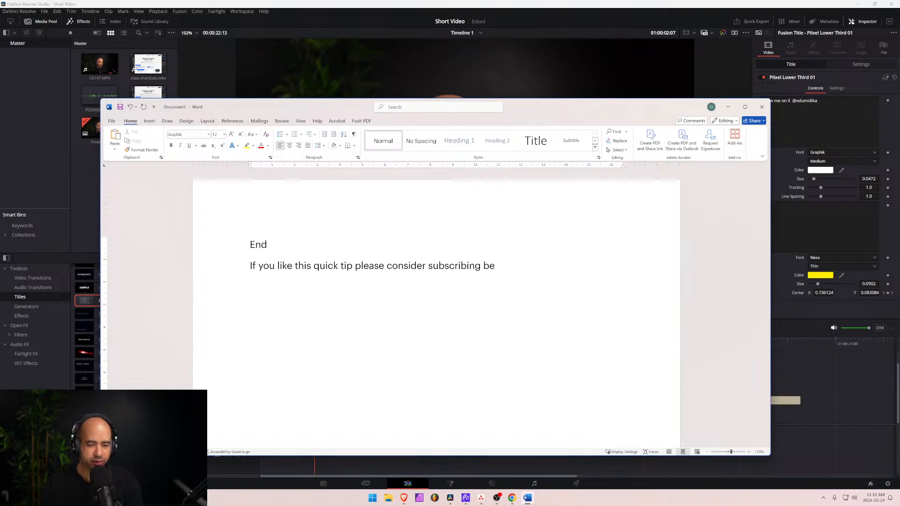
Finish the sentence after "subscribing" with "as I release a new video everyday.".
{"action": "key", "text": "BackSpace"}
{"action": "key", "text": "BackSpace"}
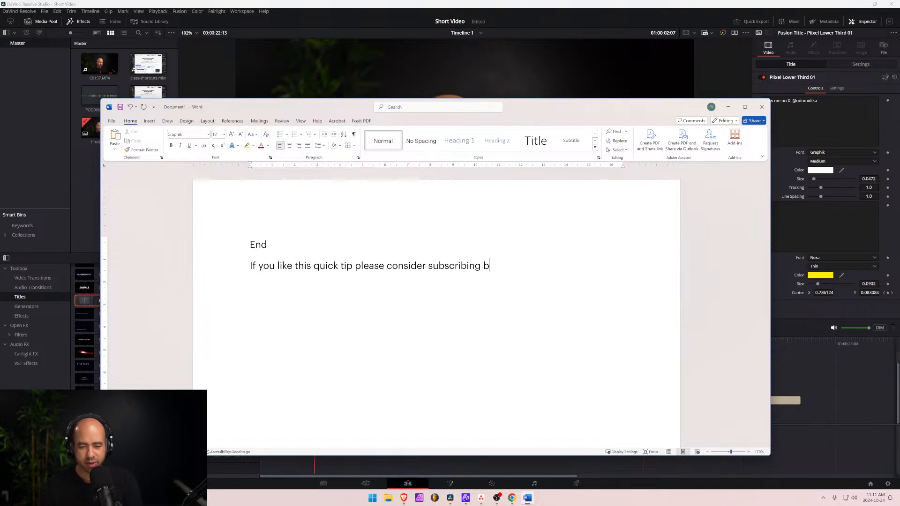
{"action": "type", "text": "as"}
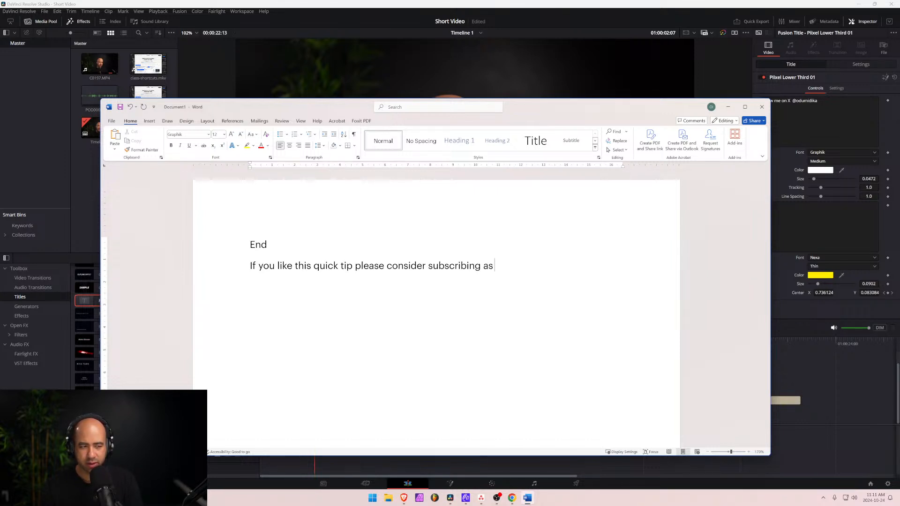
{"action": "type", "text": " I release a new video "}
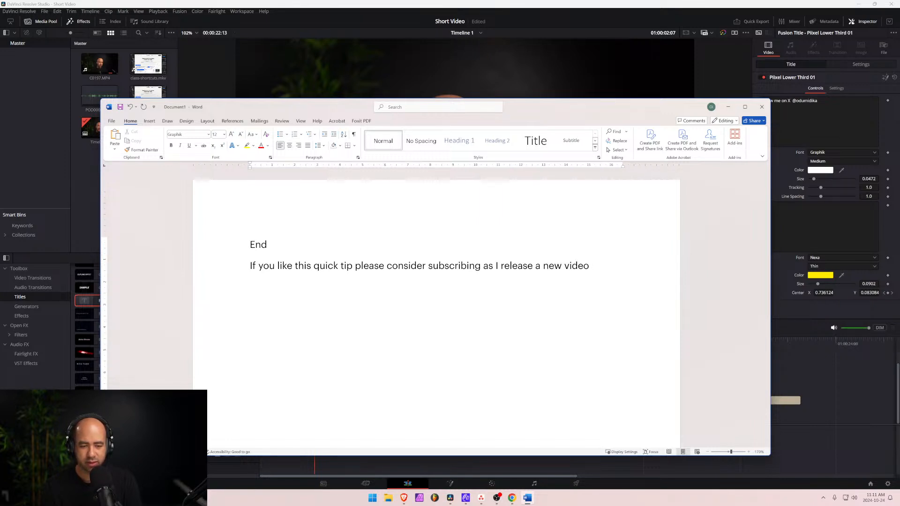
{"action": "type", "text": "everyday"}
{"action": "key", "text": "BackSpace"}
{"action": "type", "text": "."}
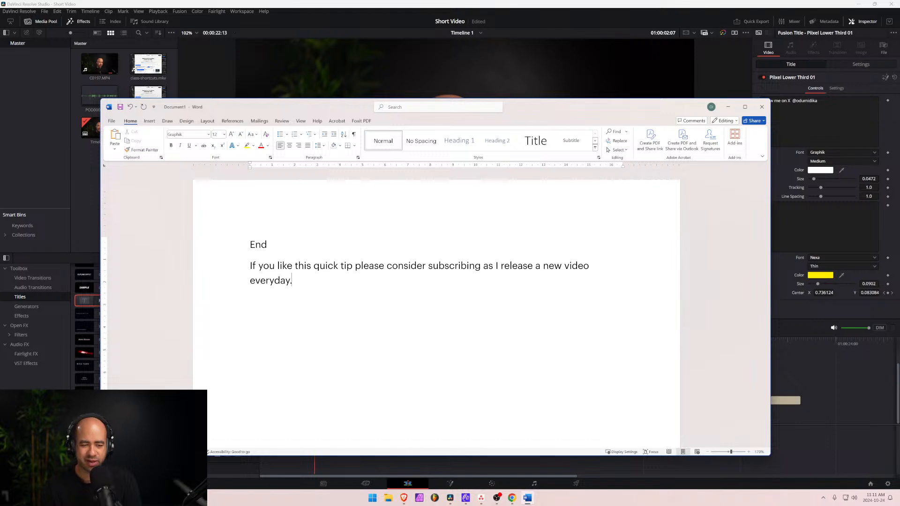
{"action": "key", "text": "Return"}
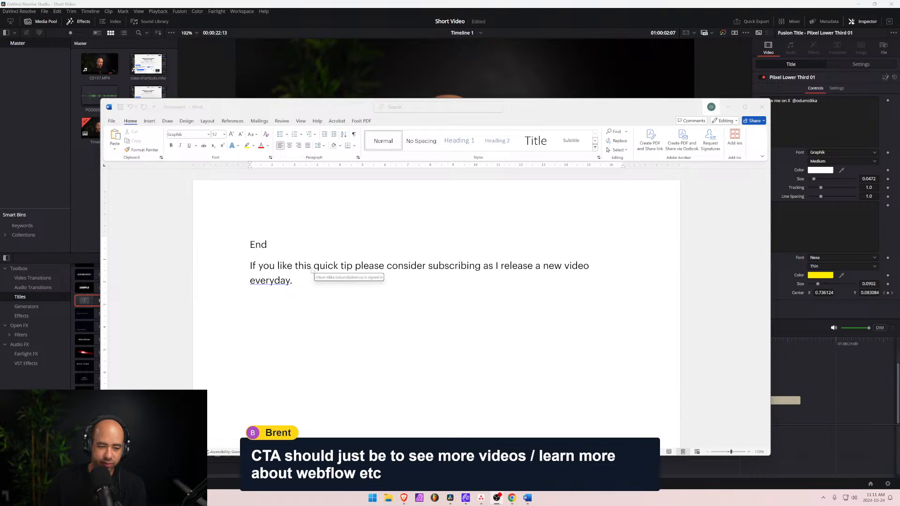
Move the Word window out of the way and review the lower third in DaVinci Resolve.
{"action": "left_click", "coordinate": [310, 282]}
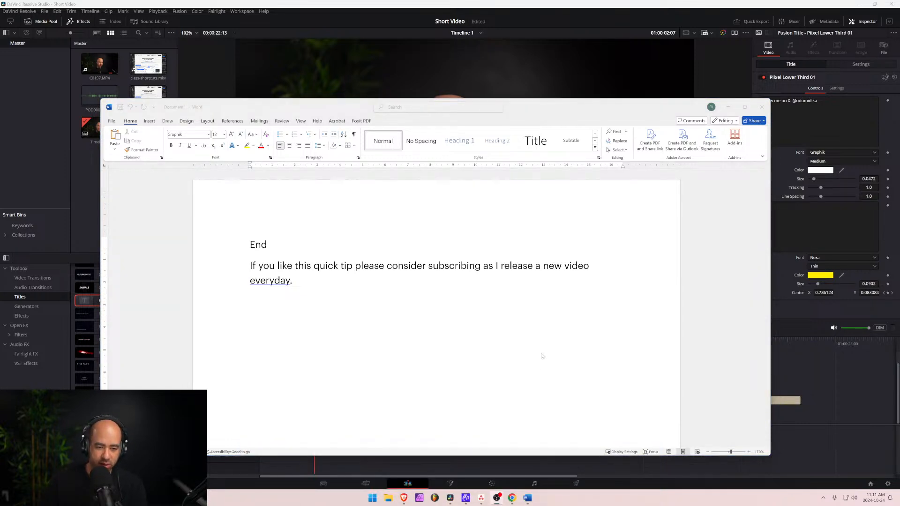
{"action": "left_click", "coordinate": [310, 265]}
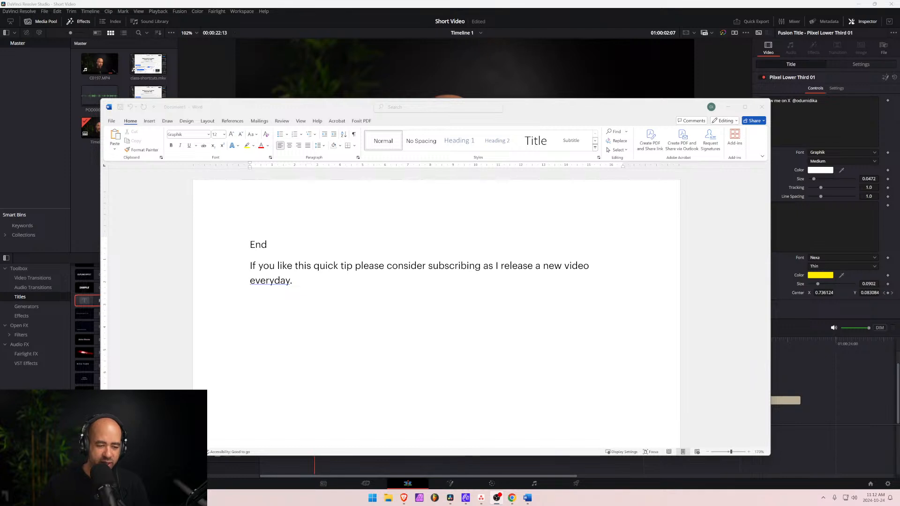
{"action": "left_click", "coordinate": [311, 266]}
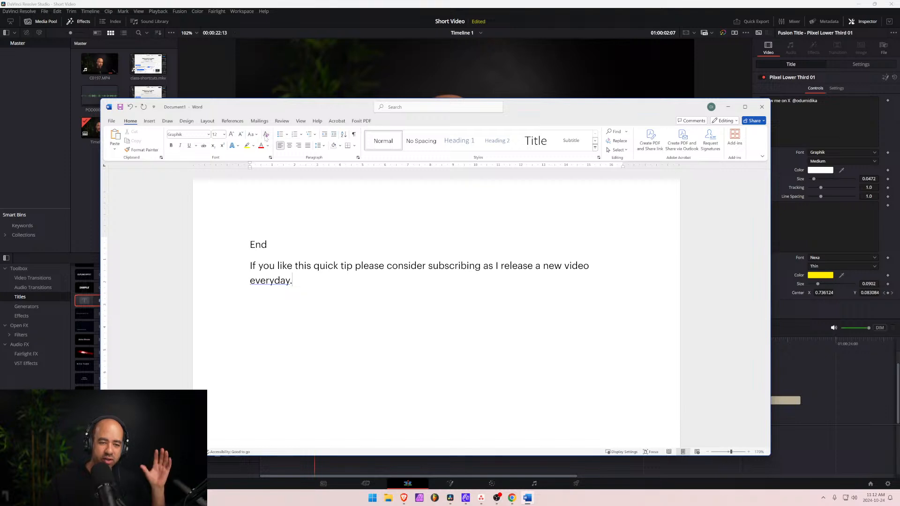
{"action": "left_click_drag", "start_coordinate": [276, 109], "coordinate": [899, 145]}
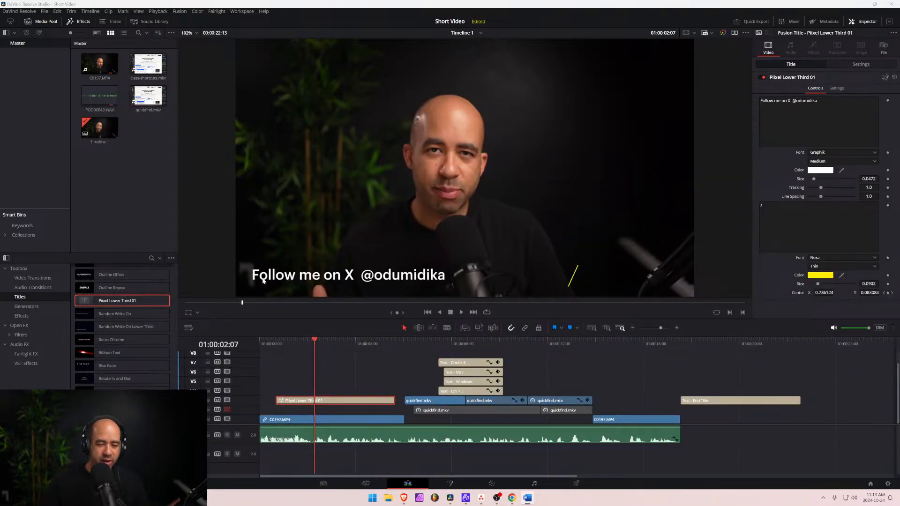
{"action": "left_click", "coordinate": [287, 281]}
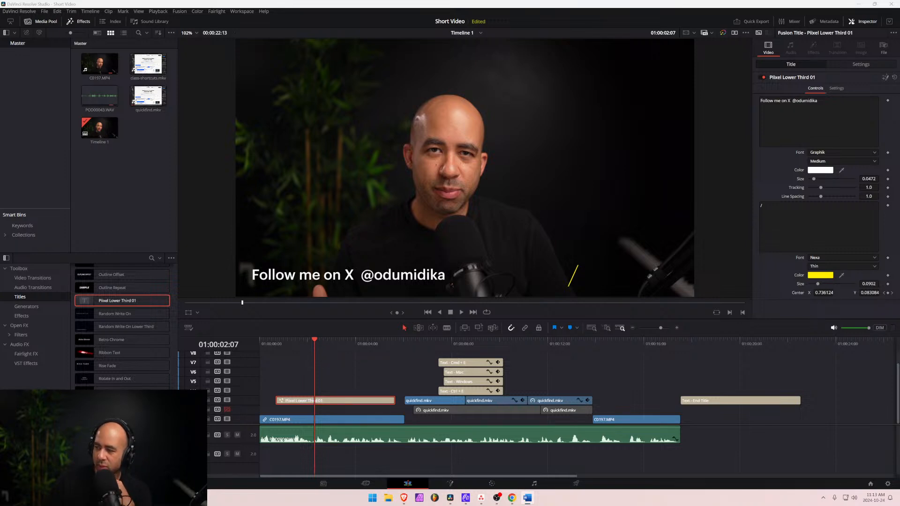
Switch to Word and add below the draft "If you enjoyed this video and want to learn more about Webflow please consider subscribing.".
{"action": "key", "text": "alt+Tab"}
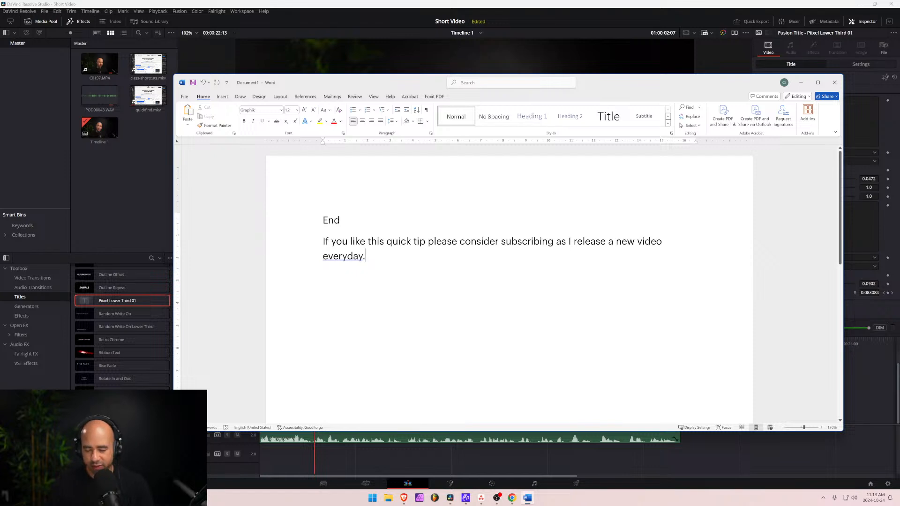
{"action": "key", "text": "Return"}
{"action": "key", "text": "Return"}
{"action": "type", "text": "If you enjo"}
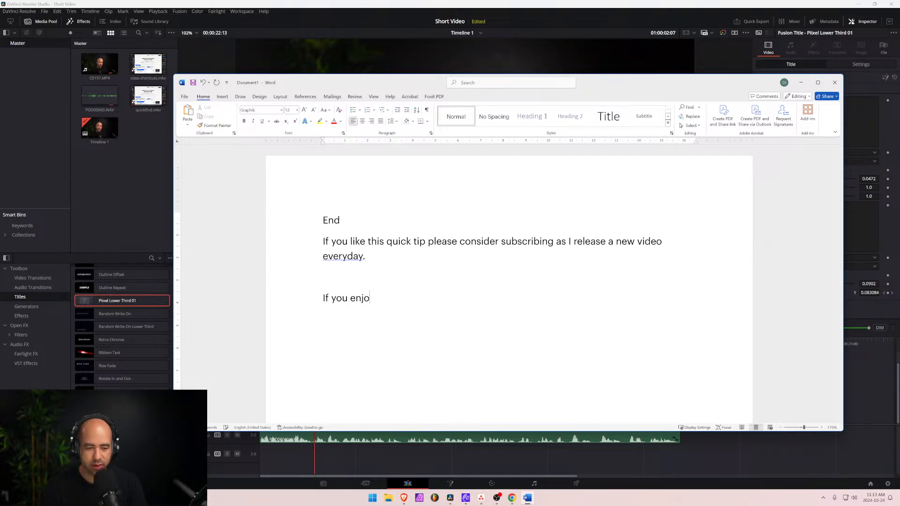
{"action": "type", "text": "yed this video "}
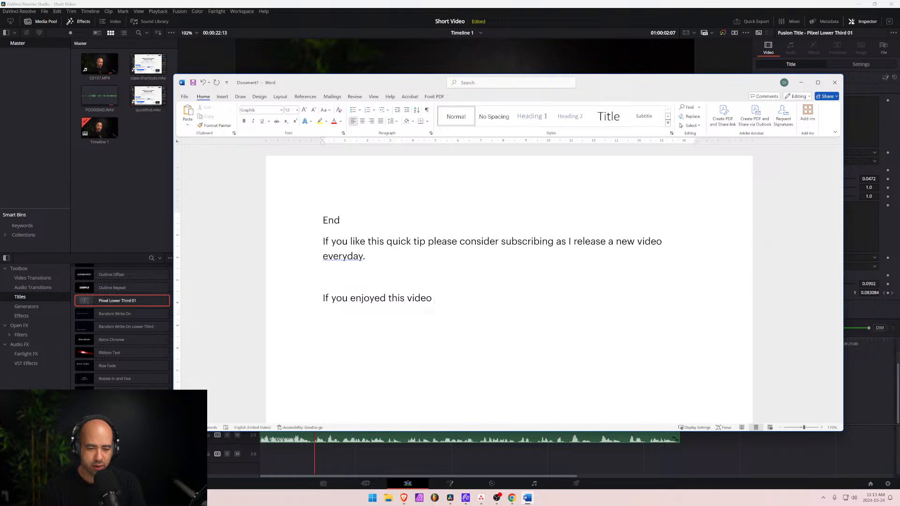
{"action": "type", "text": "and want"}
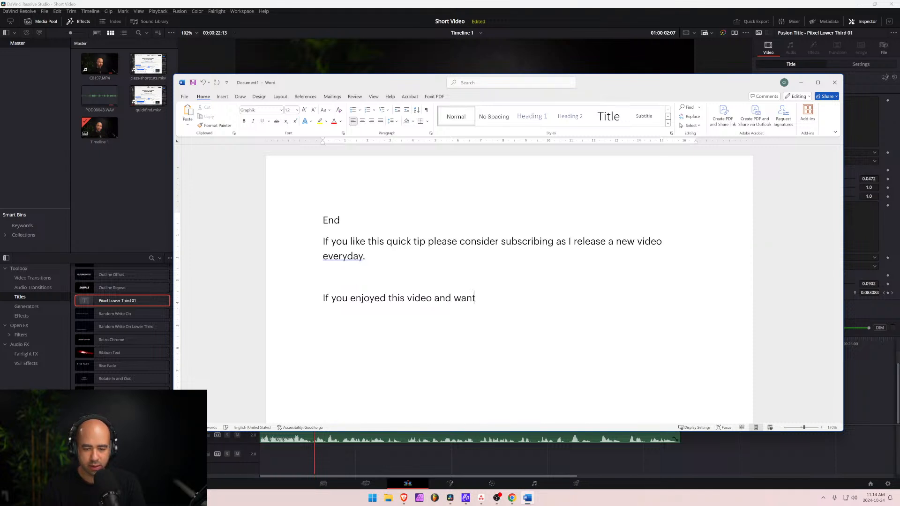
{"action": "type", "text": " to learn move"}
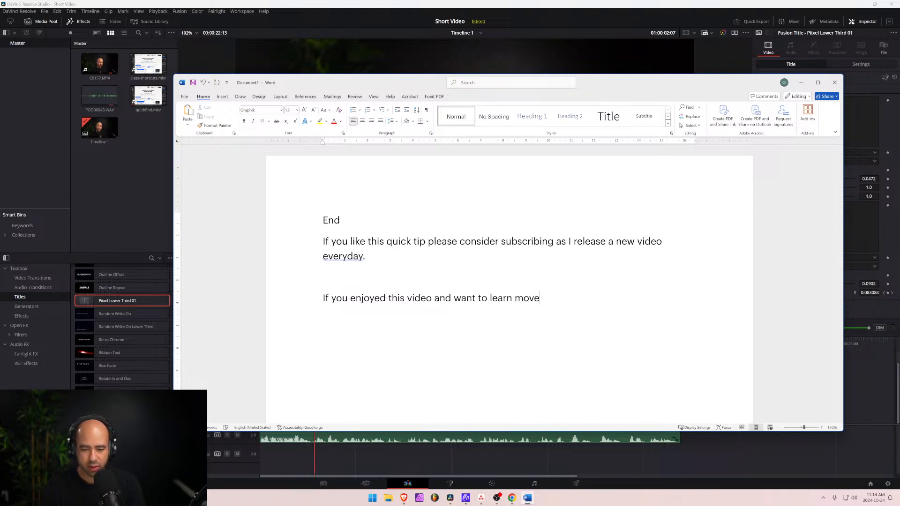
{"action": "key", "text": "BackSpace"}
{"action": "key", "text": "BackSpace"}
{"action": "type", "text": "re about"}
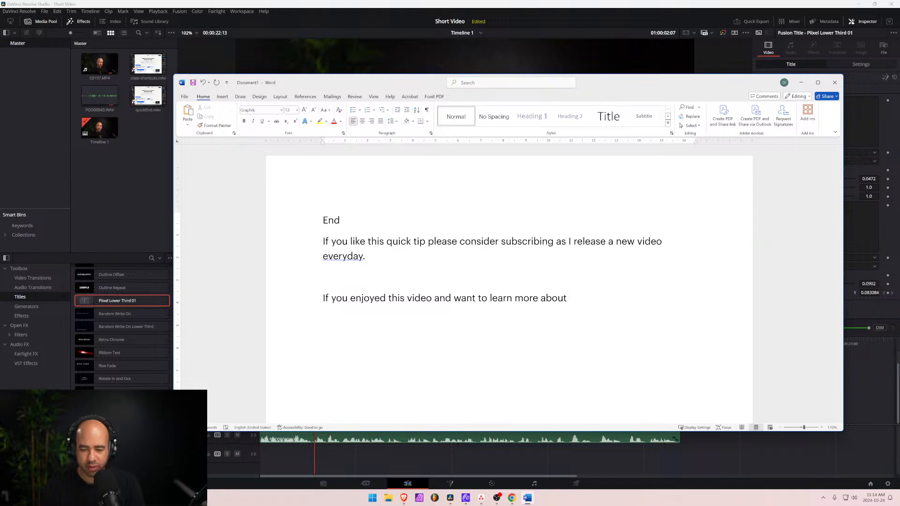
{"action": "type", "text": " Webflow please con"}
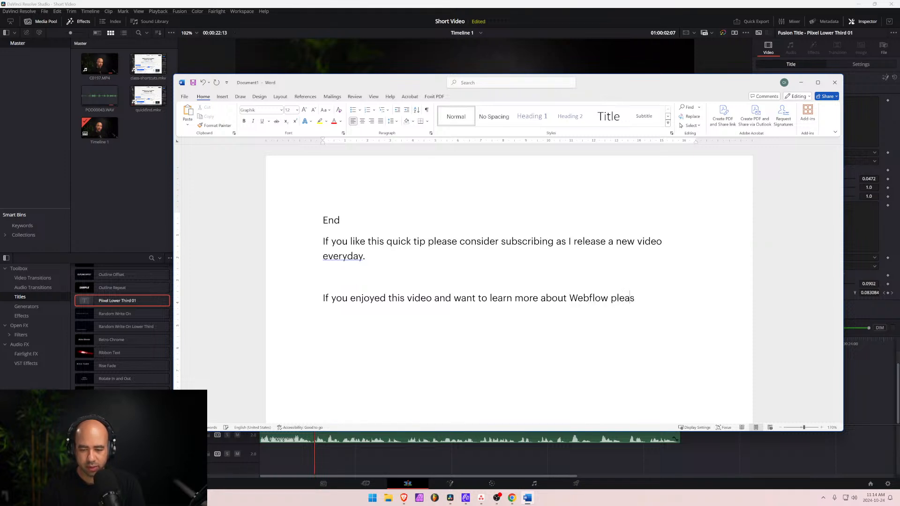
{"action": "type", "text": "subscribing"}
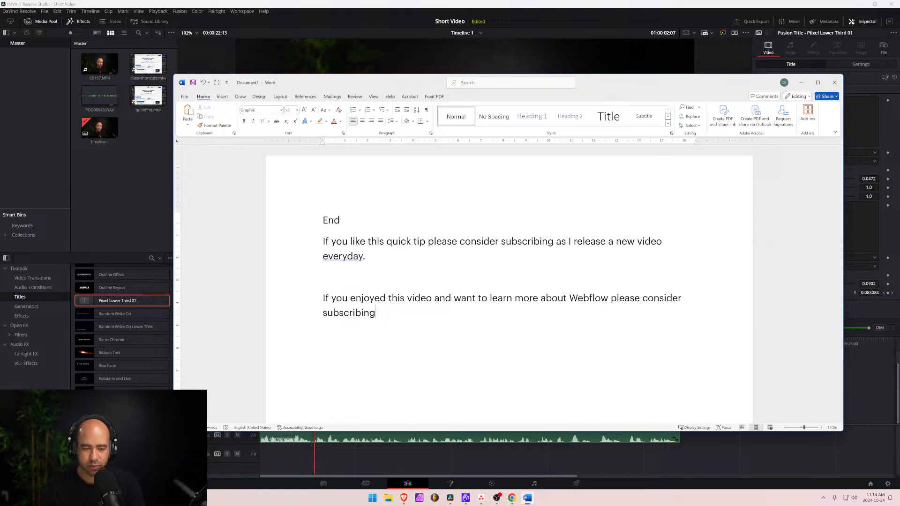
{"action": "type", "text": "."}
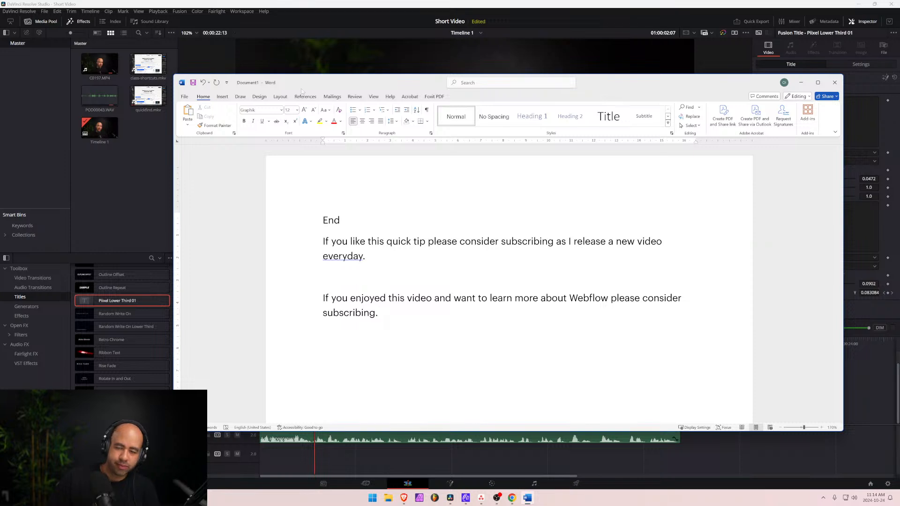
Return to DaVinci Resolve and replace the end title's text with "CTA Live Stream".
{"action": "left_click", "coordinate": [265, 3]}
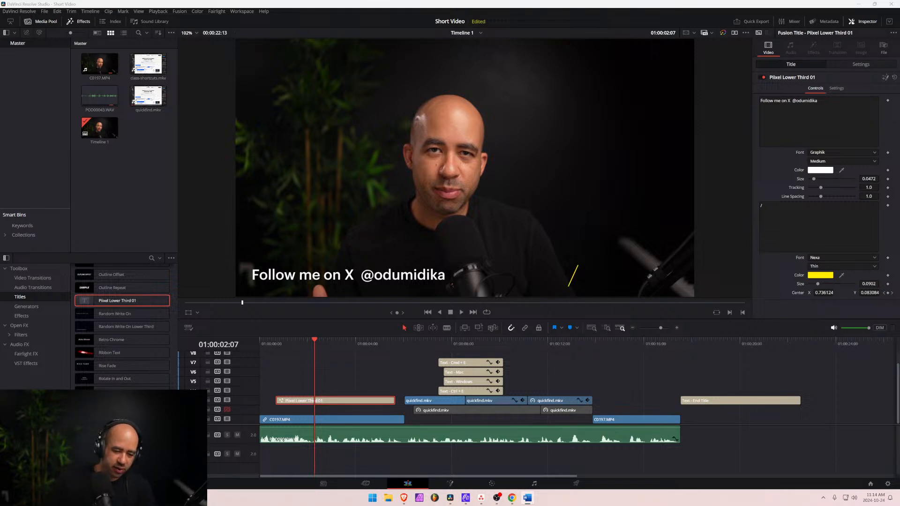
{"action": "left_click_drag", "start_coordinate": [310, 342], "coordinate": [288, 345]}
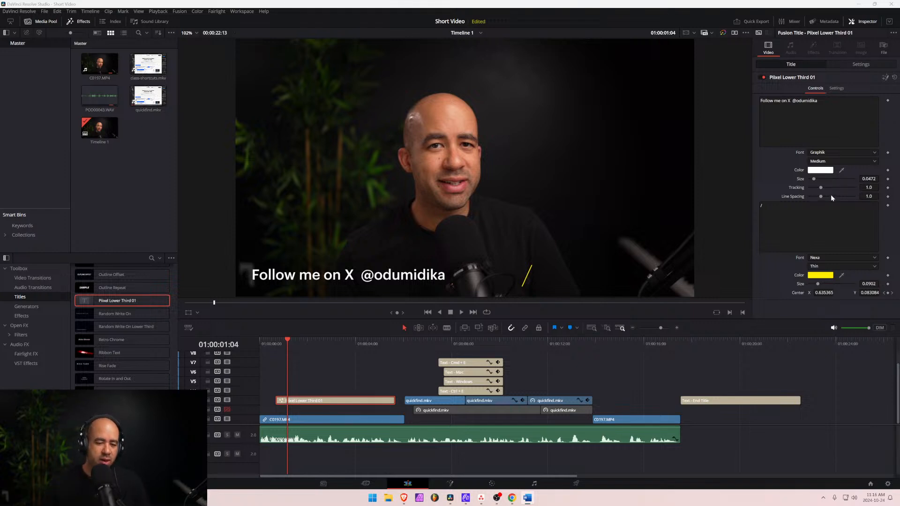
{"action": "left_click", "coordinate": [686, 353]}
{"action": "left_click_drag", "start_coordinate": [710, 344], "coordinate": [692, 350]}
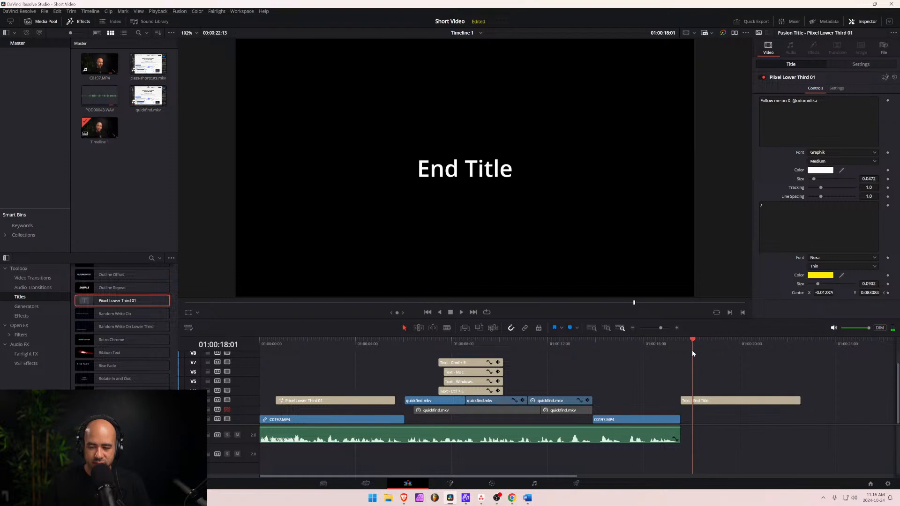
{"action": "left_click_drag", "start_coordinate": [815, 96], "coordinate": [728, 95]}
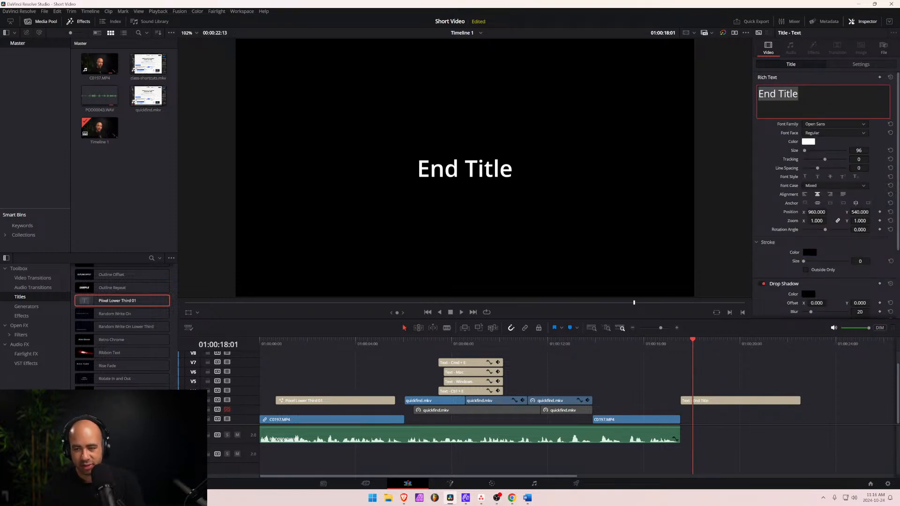
{"action": "type", "text": "CTA"}
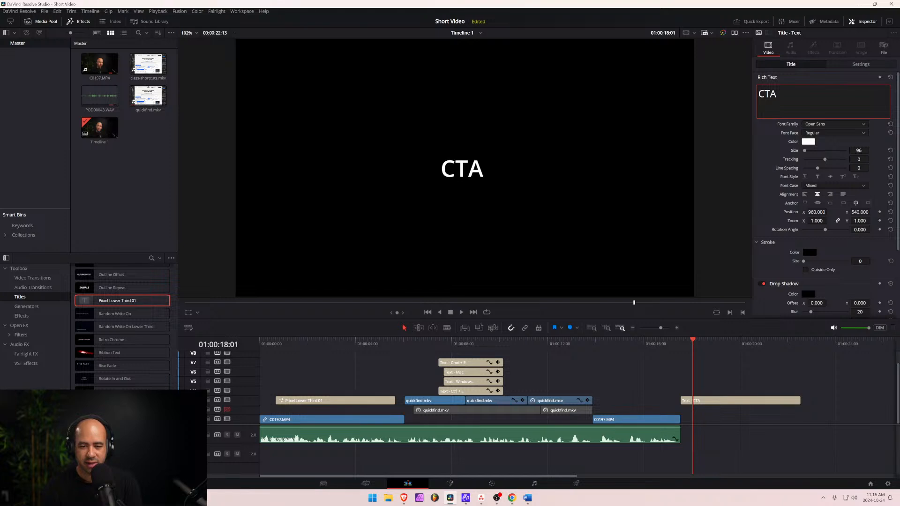
{"action": "type", "text": " Live Stream"}
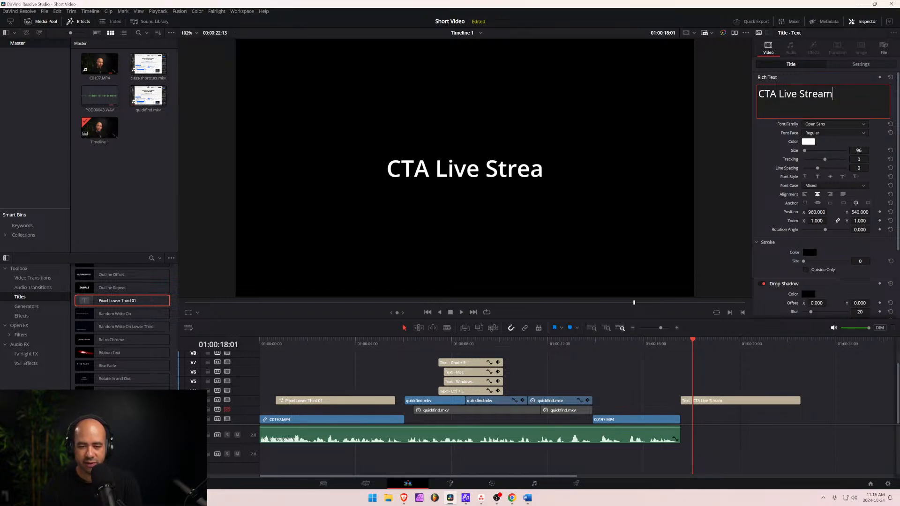
Append "CTA subscribe" after the X handle in the lower third's text.
{"action": "left_click", "coordinate": [328, 342]}
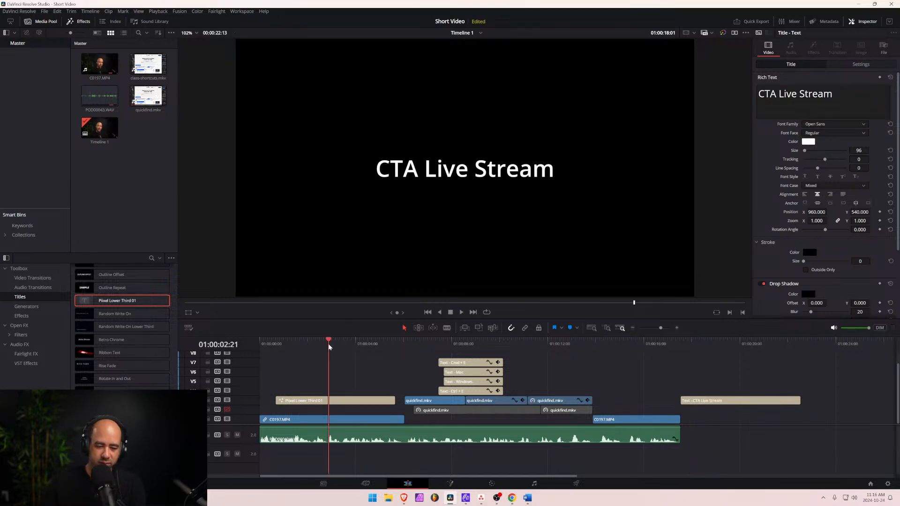
{"action": "left_click", "coordinate": [349, 402]}
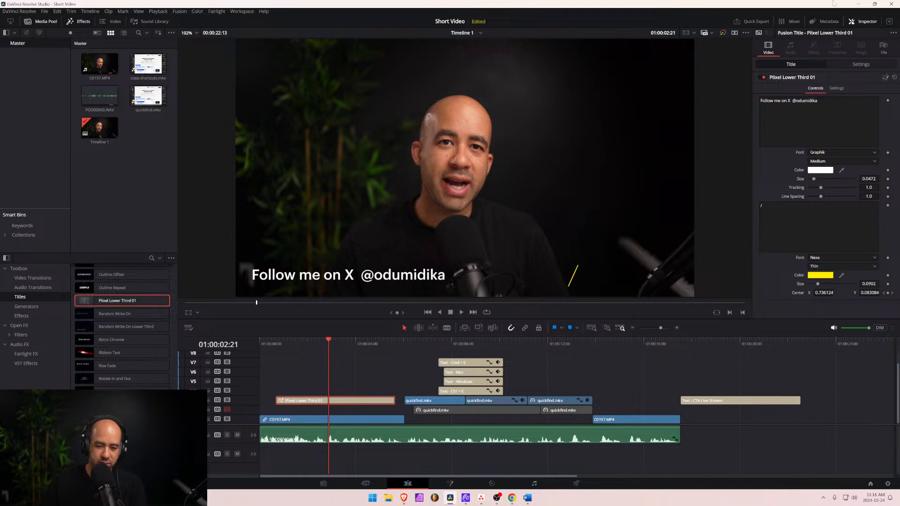
{"action": "left_click", "coordinate": [819, 102]}
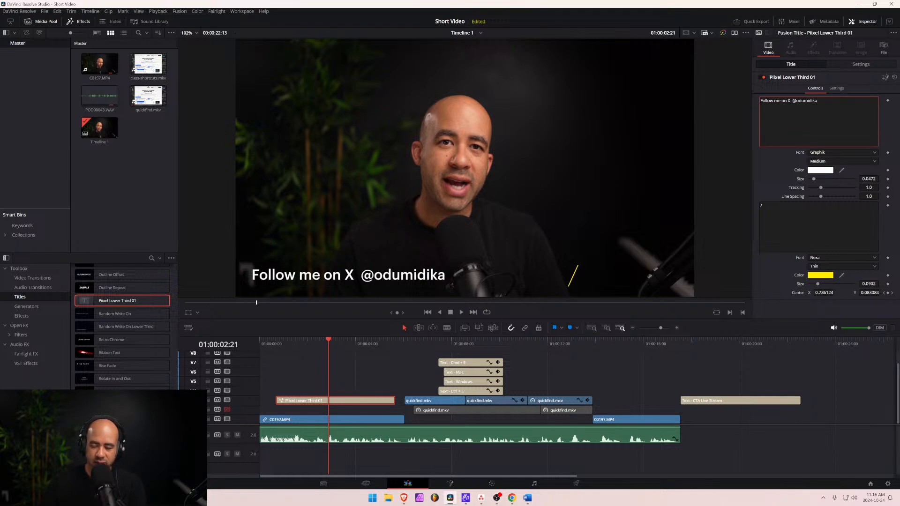
{"action": "type", "text": "CTA subscribe"}
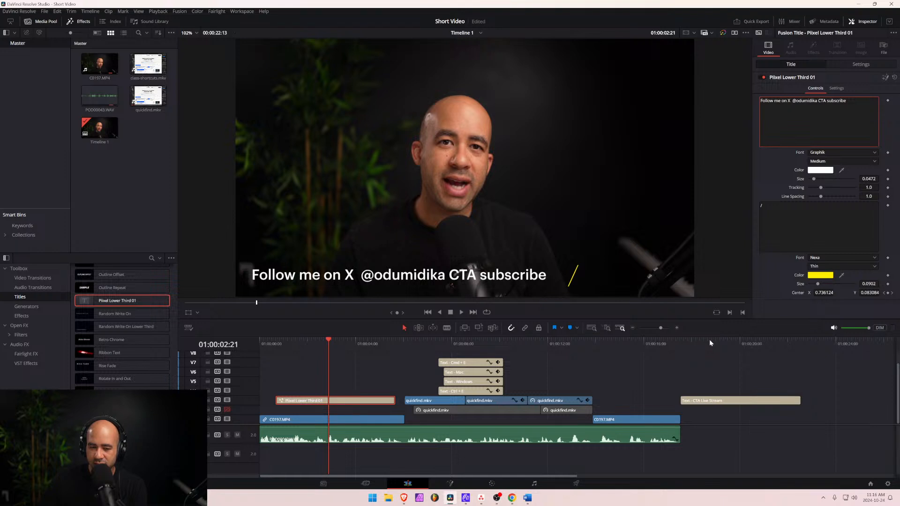
With the end title clip selected, switch to Word and add the line "Join me everyday Mon-Fri as I live stream" below the subscribe sentence.
{"action": "left_click_drag", "start_coordinate": [710, 343], "coordinate": [703, 343]}
{"action": "left_click", "coordinate": [734, 401]}
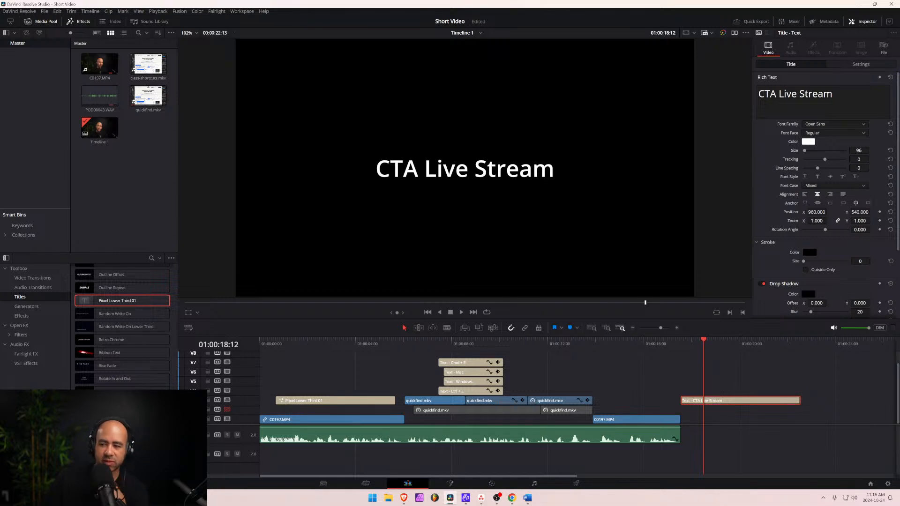
{"action": "left_click_drag", "start_coordinate": [899, 51], "coordinate": [444, 41]}
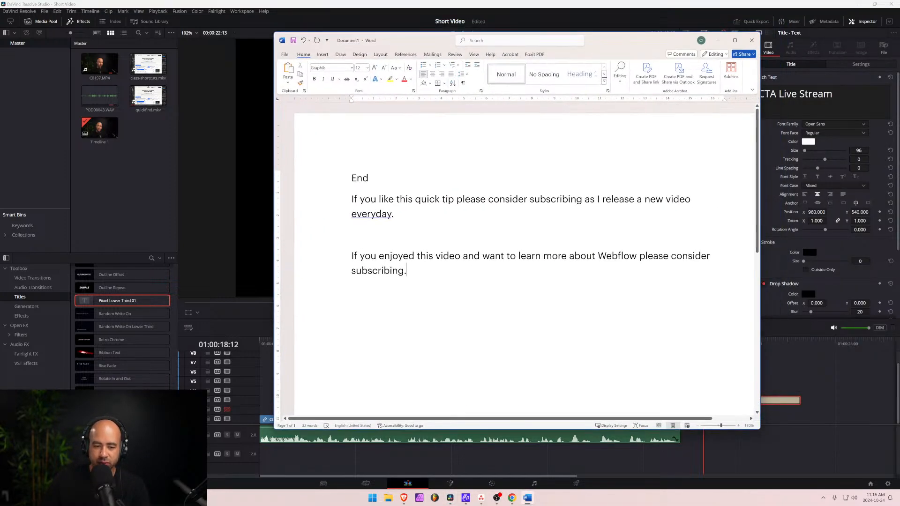
{"action": "key", "text": "Return"}
{"action": "type", "text": "Join me "}
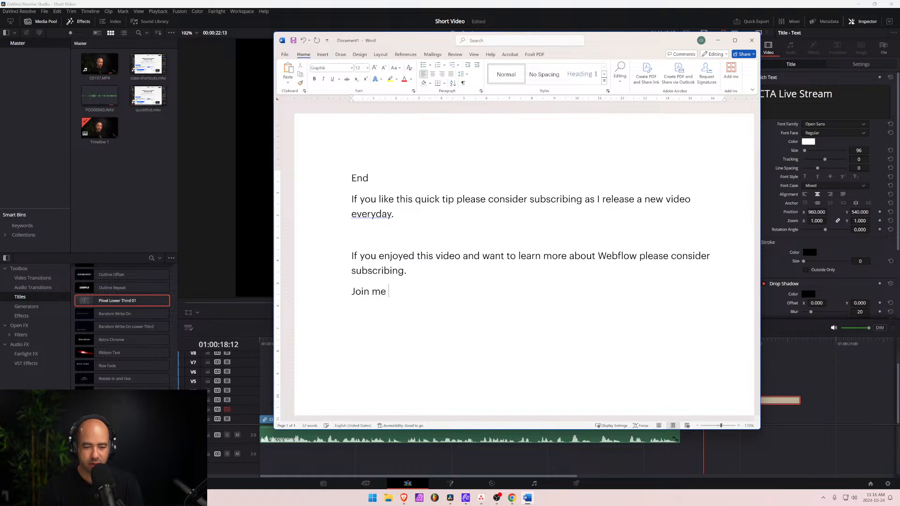
{"action": "type", "text": "everyday monday"}
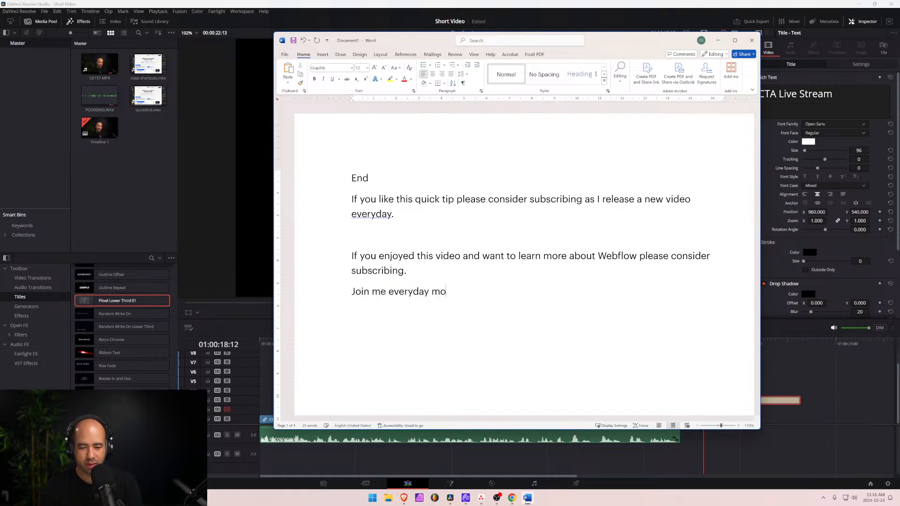
{"action": "key", "text": "BackSpace"}
{"action": "key", "text": "BackSpace"}
{"action": "key", "text": "BackSpace"}
{"action": "key", "text": "BackSpace"}
{"action": "key", "text": "BackSpace"}
{"action": "key", "text": "BackSpace"}
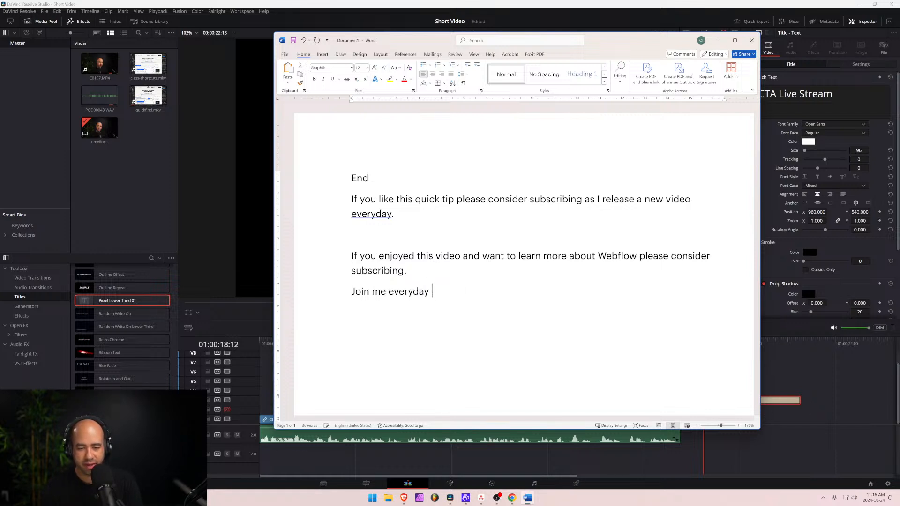
{"action": "type", "text": "Mon-Fri"}
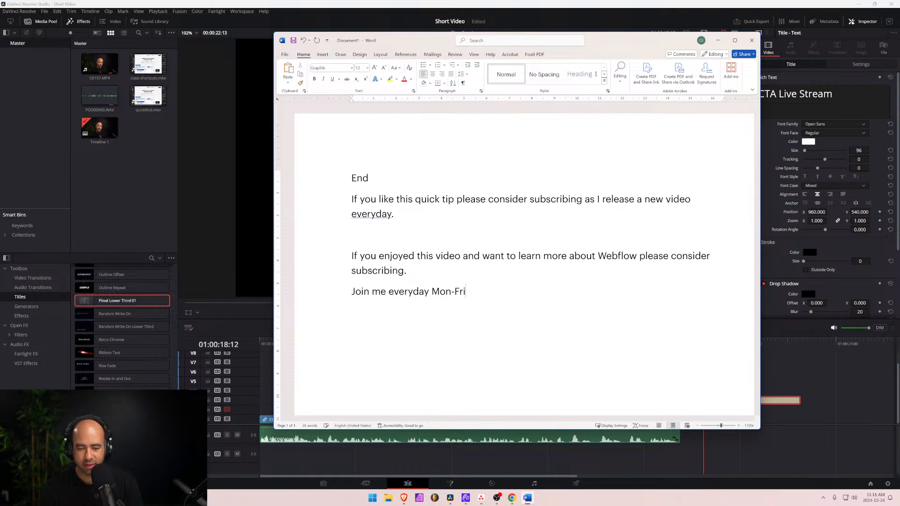
{"action": "type", "text": " as I live stream"}
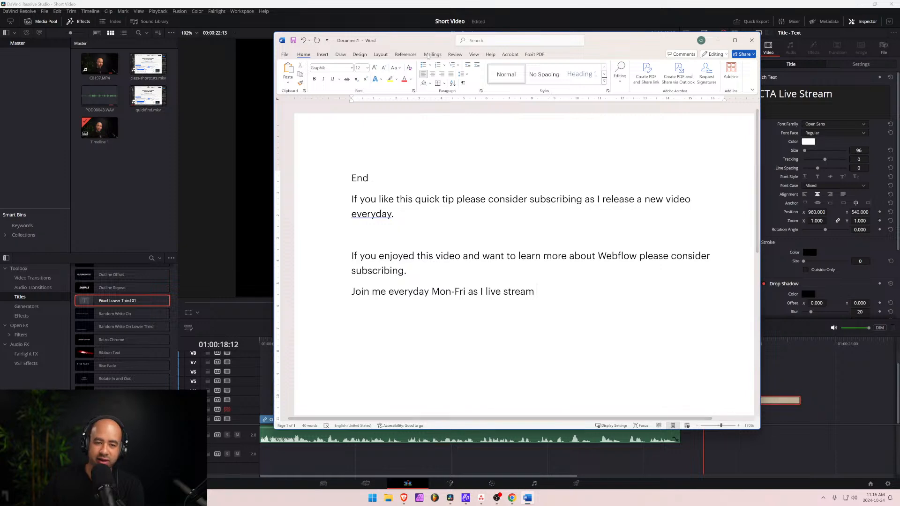
{"action": "left_click_drag", "start_coordinate": [642, 41], "coordinate": [899, 43]}
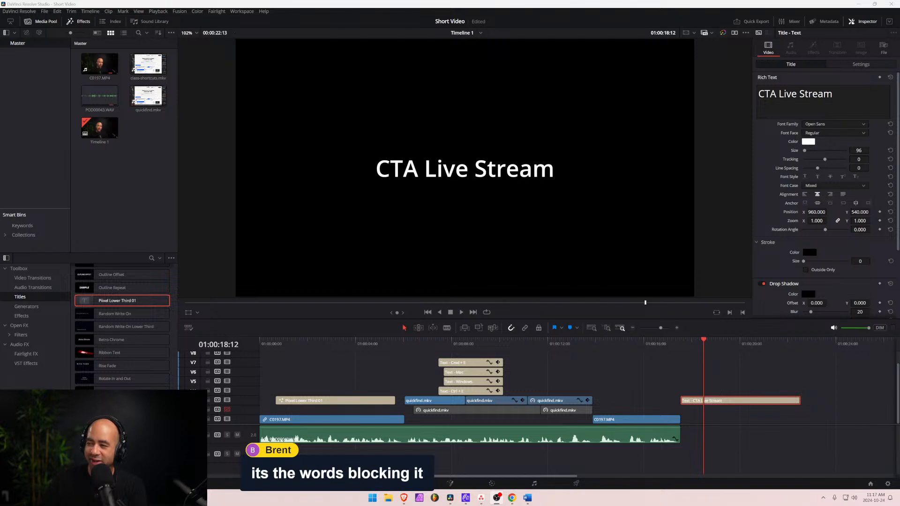
Bring the Word window back into view and add the heading "TEST END SCREENS" below the live stream line, leaving a blank line between them.
{"action": "left_click_drag", "start_coordinate": [899, 70], "coordinate": [708, 60]}
{"action": "left_click_drag", "start_coordinate": [695, 55], "coordinate": [606, 61]}
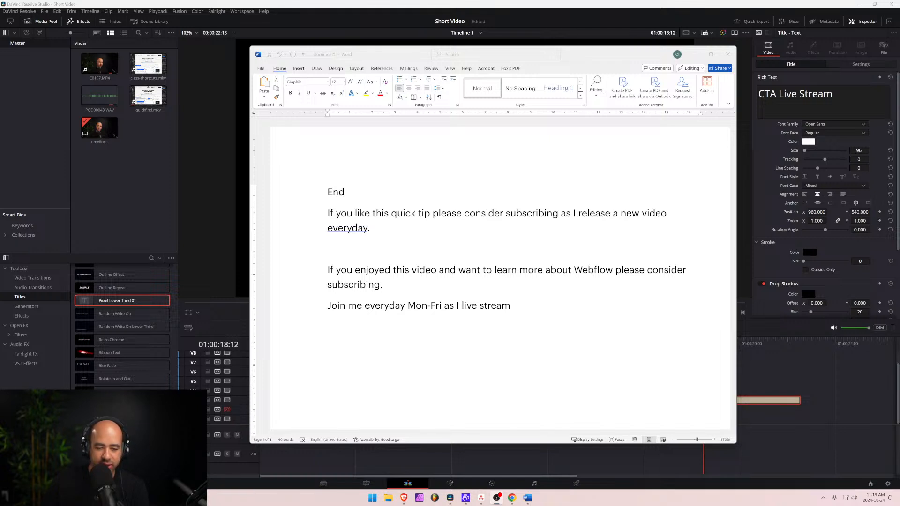
{"action": "left_click", "coordinate": [532, 308]}
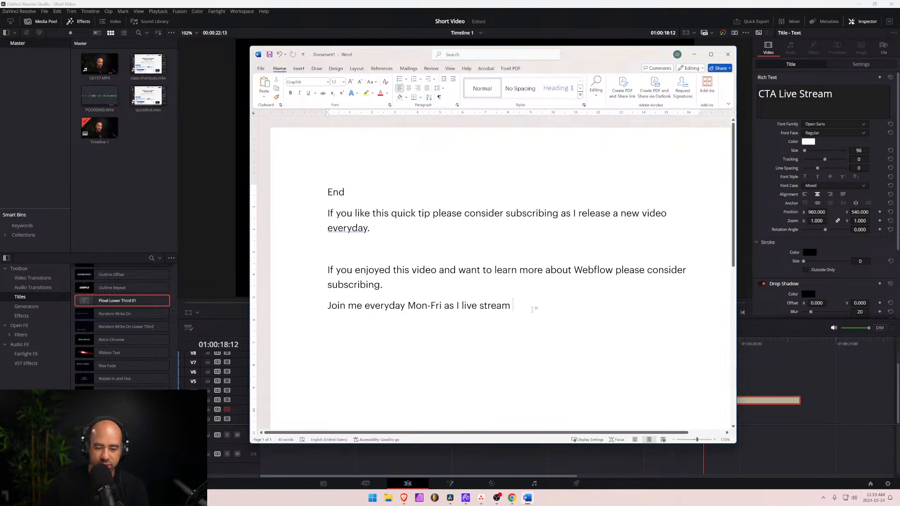
{"action": "key", "text": "Return"}
{"action": "key", "text": "Return"}
{"action": "type", "text": "TES"}
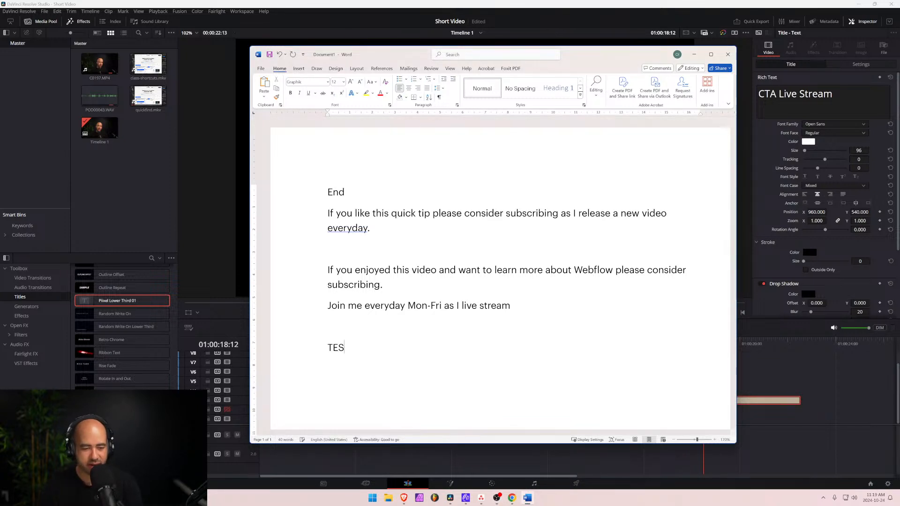
{"action": "type", "text": "T"}
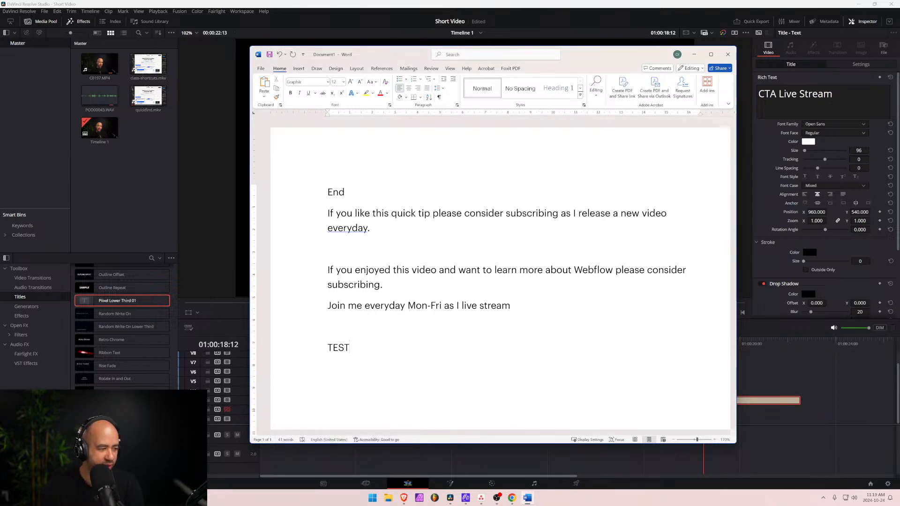
{"action": "type", "text": " END "}
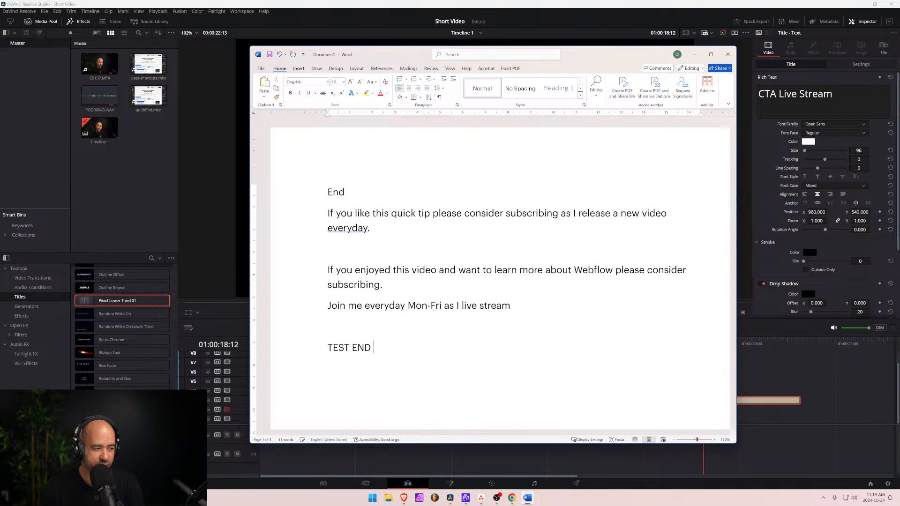
{"action": "type", "text": "SCREENS "}
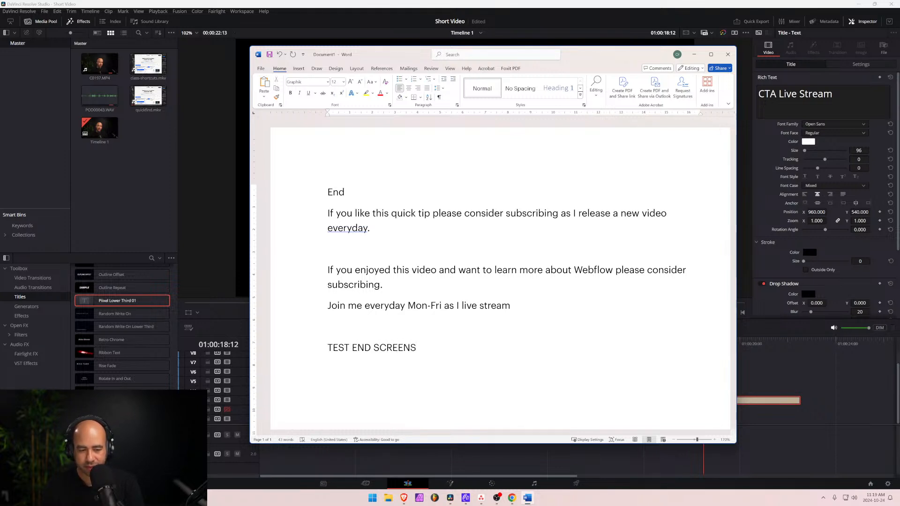
Start a numbered list below the TEST END SCREENS heading with the item "Call to action to visit the live stream".
{"action": "type", "text": "1. "}
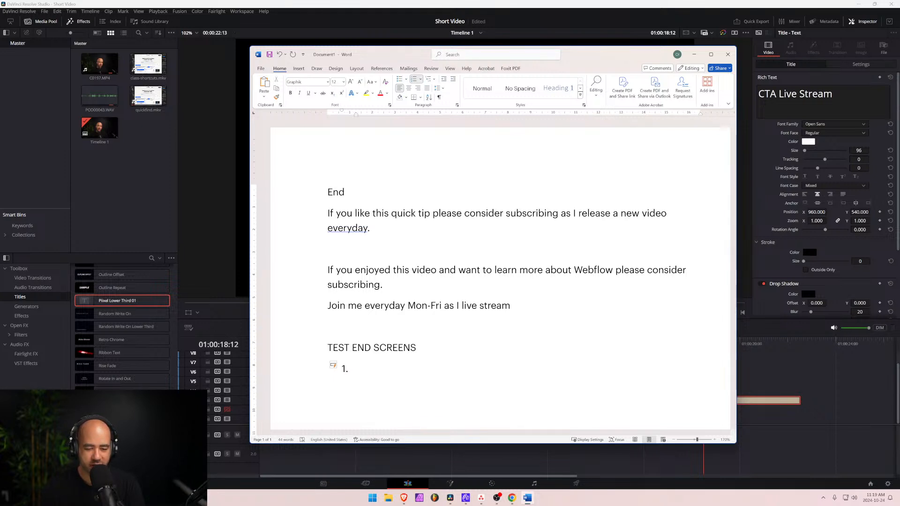
{"action": "type", "text": "Call to a"}
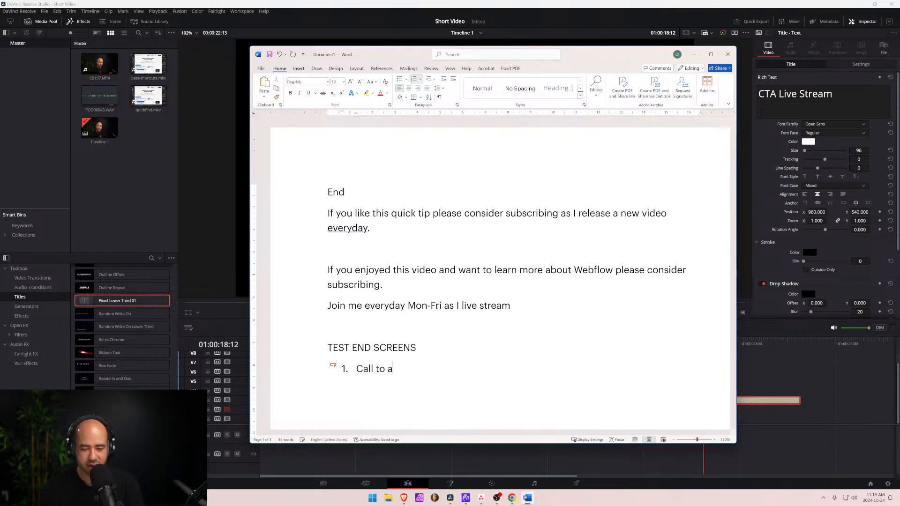
{"action": "type", "text": "ction to vi"}
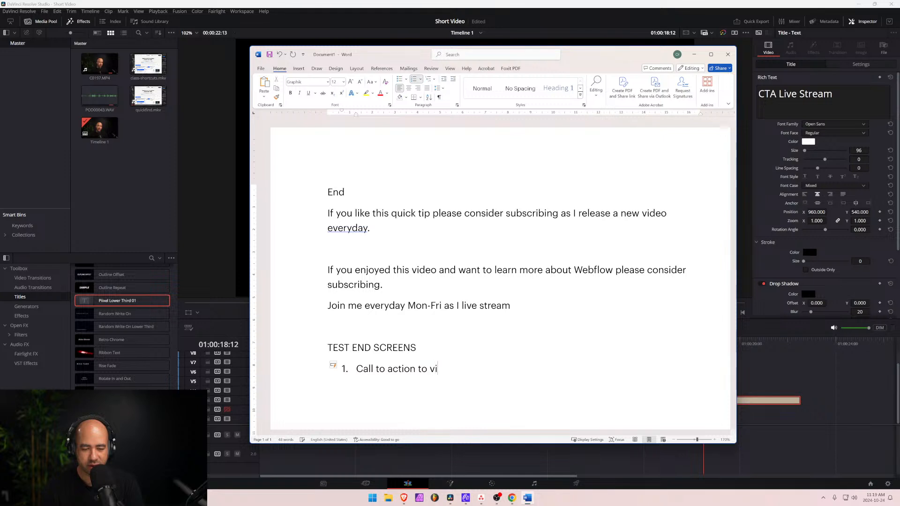
{"action": "type", "text": "sit the live stream"}
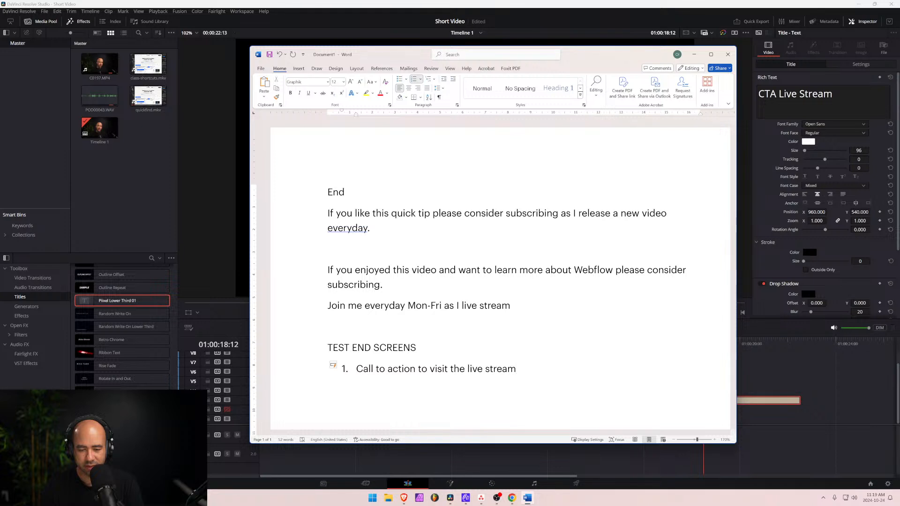
Add "Like and subscribe for more videos just like this" as the second list item, and start an empty third item.
{"action": "key", "text": "Return"}
{"action": "type", "text": "C"}
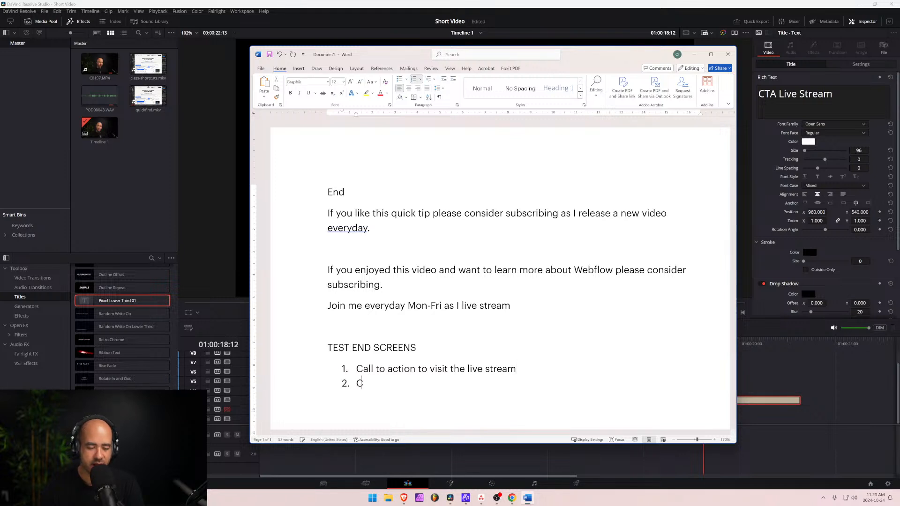
{"action": "key", "text": "BackSpace"}
{"action": "type", "text": "Like and subsc"}
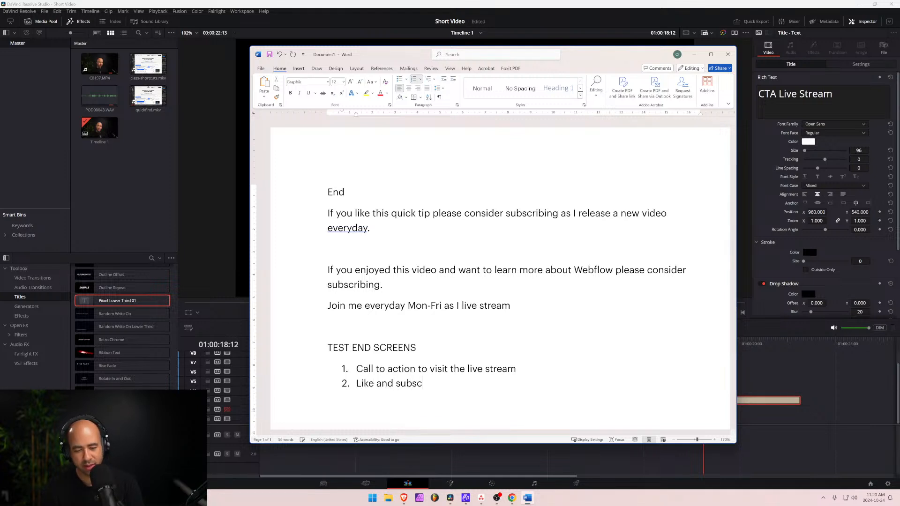
{"action": "type", "text": "ribe for more vid"}
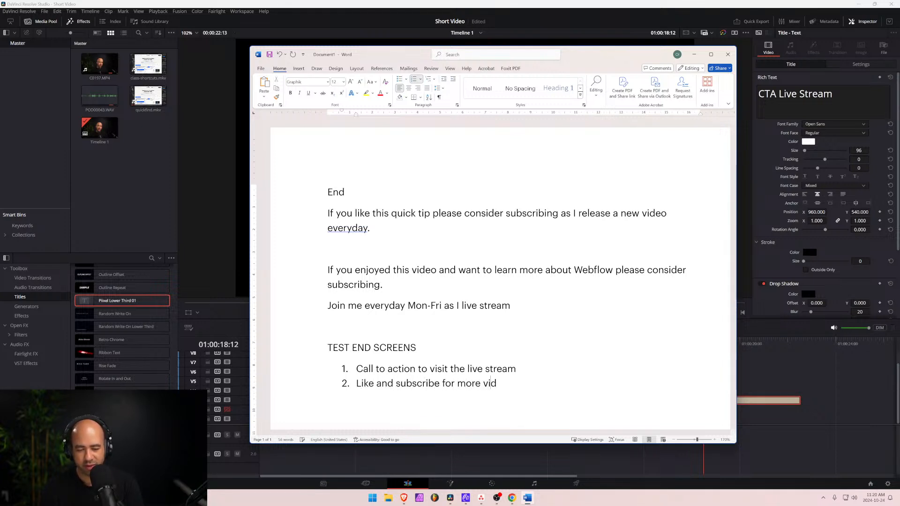
{"action": "type", "text": "eos"}
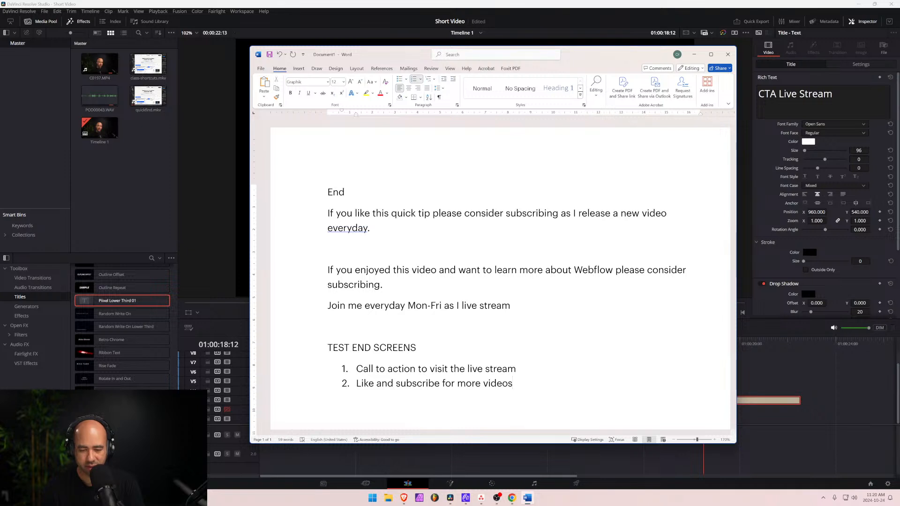
{"action": "type", "text": " just like this"}
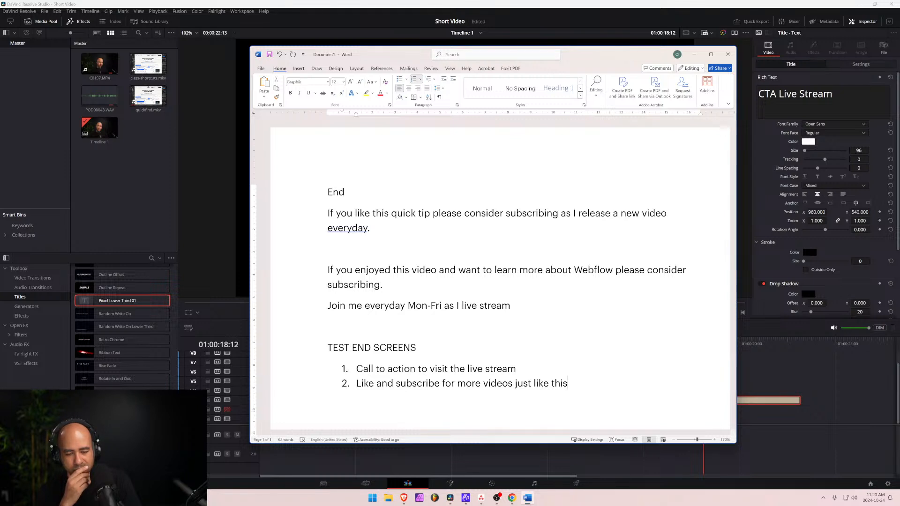
{"action": "key", "text": "Return"}
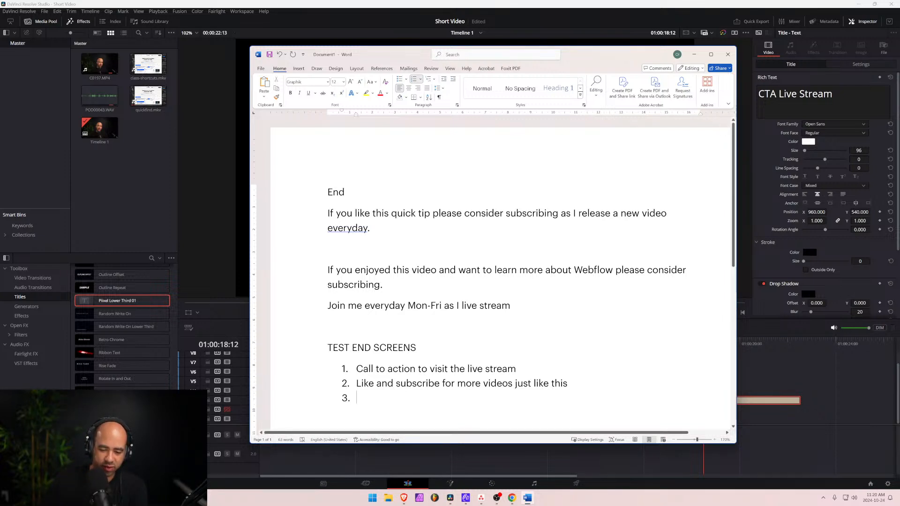
{"action": "left_click_drag", "start_coordinate": [567, 384], "coordinate": [357, 384]}
{"action": "left_click", "coordinate": [357, 398]}
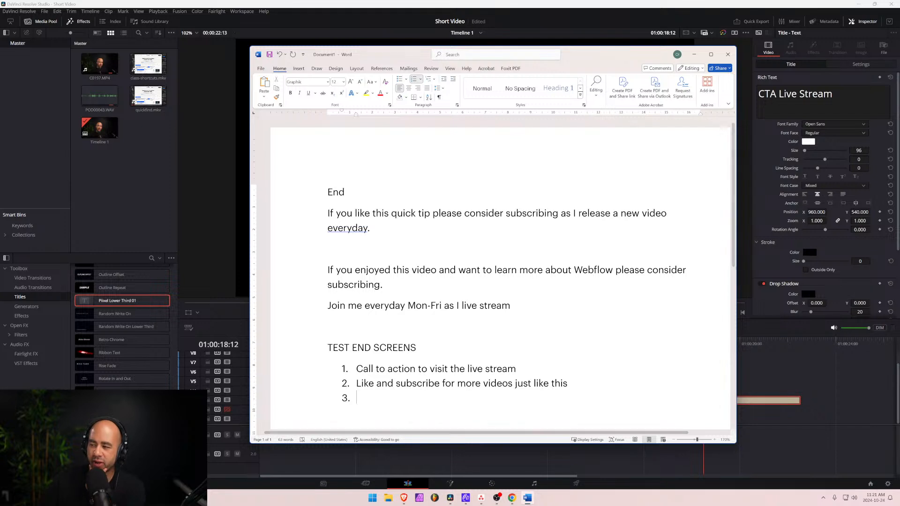
View the Piixel homepage in the browser, and move the browser and Word windows away to uncover DaVinci Resolve.
{"action": "left_click", "coordinate": [403, 498]}
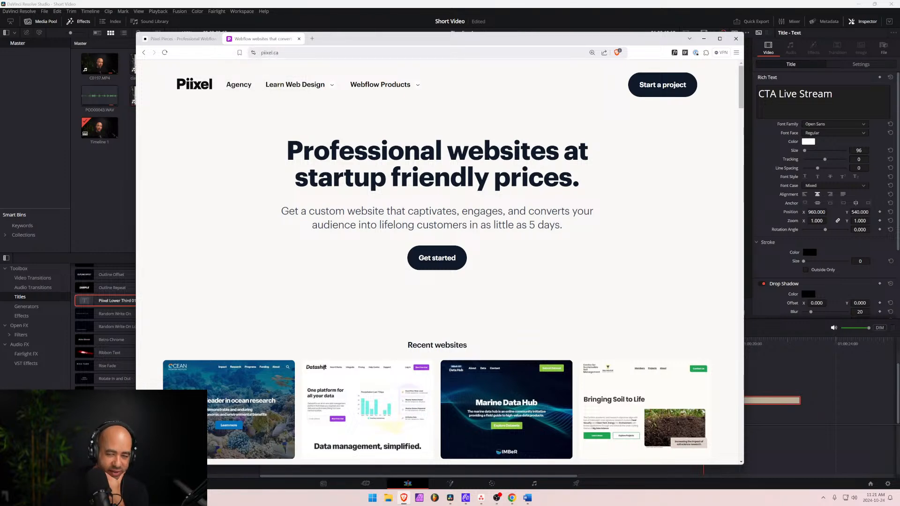
{"action": "left_click_drag", "start_coordinate": [364, 43], "coordinate": [899, 56]}
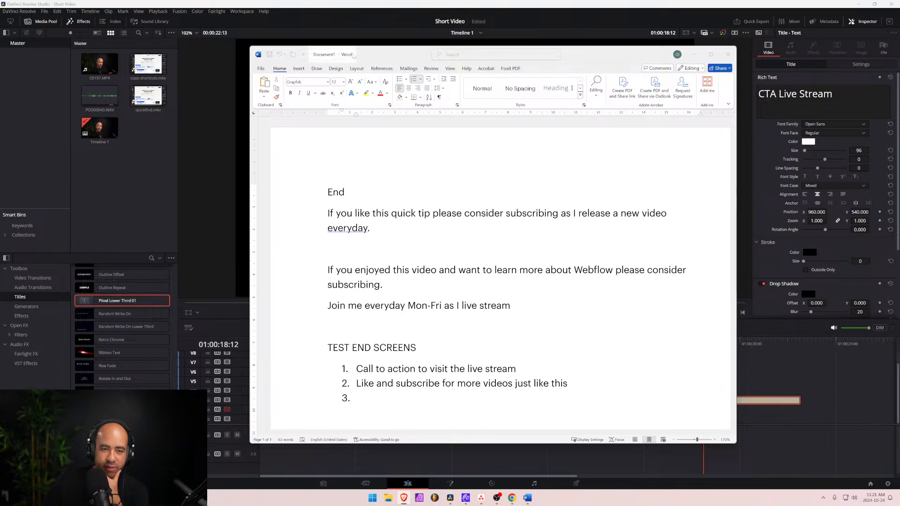
{"action": "left_click_drag", "start_coordinate": [340, 54], "coordinate": [899, 85]}
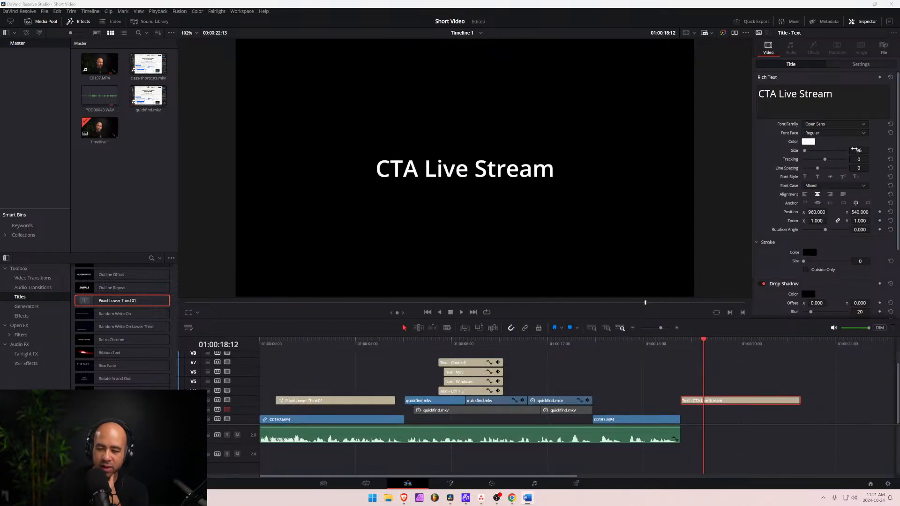
Replace the end title's text with "Learn more at piixel.ca".
{"action": "scroll", "coordinate": [856, 149], "scroll_direction": "down", "scroll_amount": 1}
{"action": "left_click", "coordinate": [850, 95]}
{"action": "scroll", "coordinate": [750, 117], "scroll_direction": "up", "scroll_amount": 2}
{"action": "scroll", "coordinate": [650, 129], "scroll_direction": "down", "scroll_amount": 3}
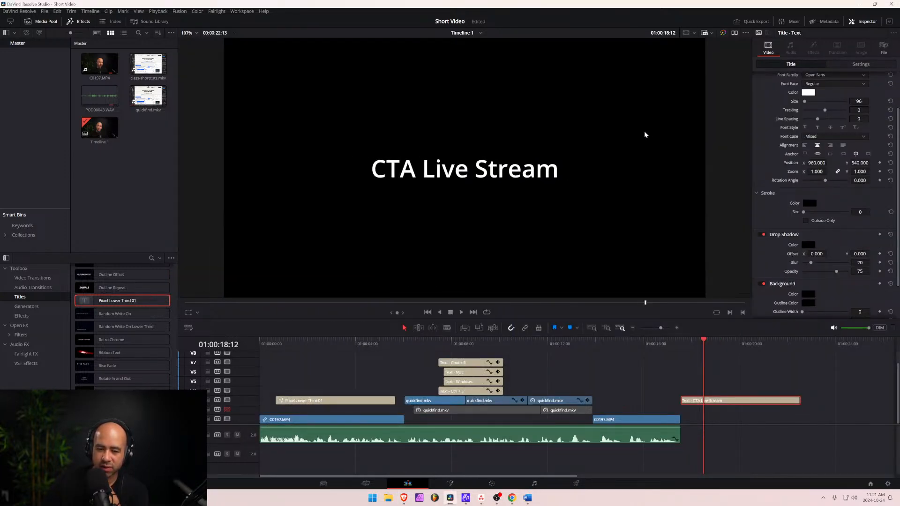
{"action": "scroll", "coordinate": [853, 130], "scroll_direction": "up", "scroll_amount": 1}
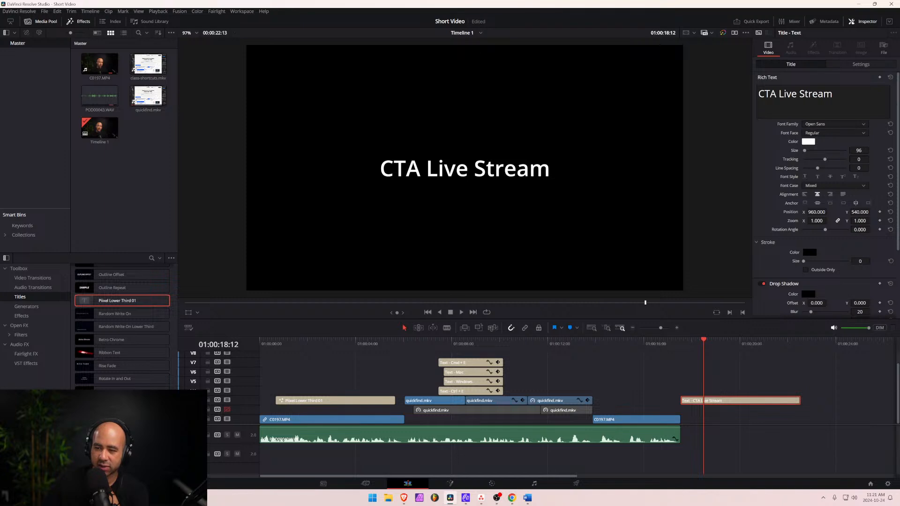
{"action": "left_click_drag", "start_coordinate": [847, 98], "coordinate": [758, 95]}
{"action": "type", "text": "Learn mo"}
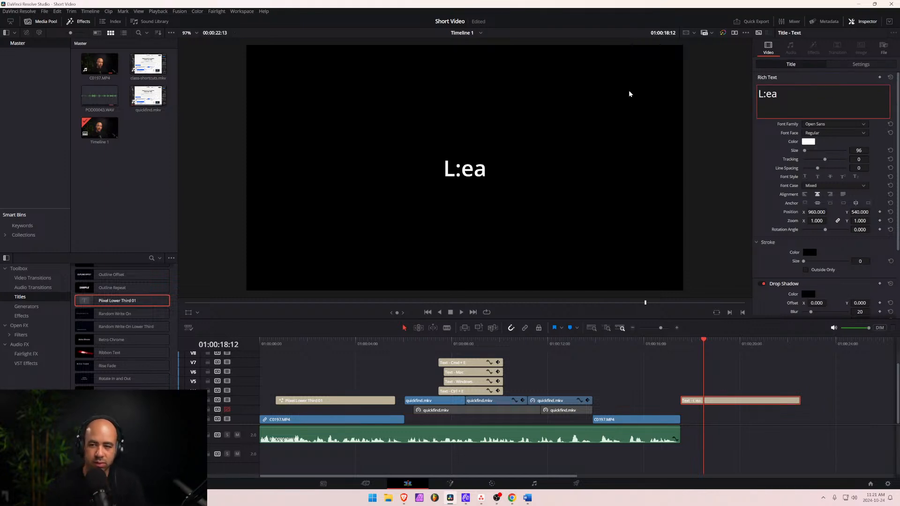
{"action": "type", "text": "re at po"}
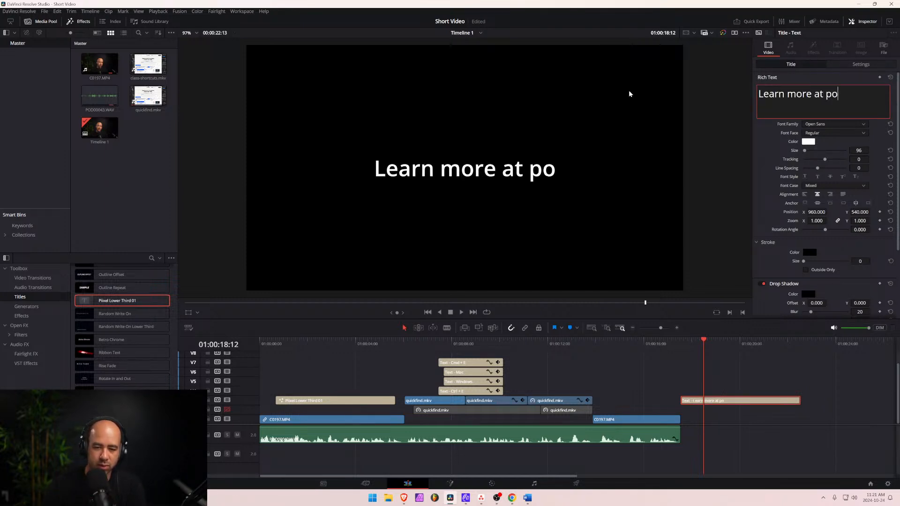
{"action": "key", "text": "BackSpace"}
{"action": "type", "text": "iixel.ca"}
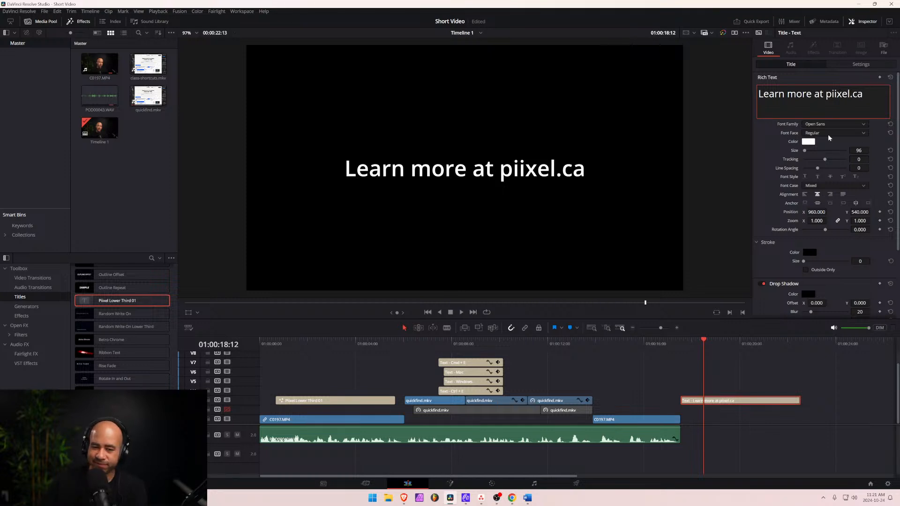
Bring the browser back over the editor and examine the Piixel homepage's headline, tagline and Learn Web Design options.
{"action": "key", "text": "alt+Tab"}
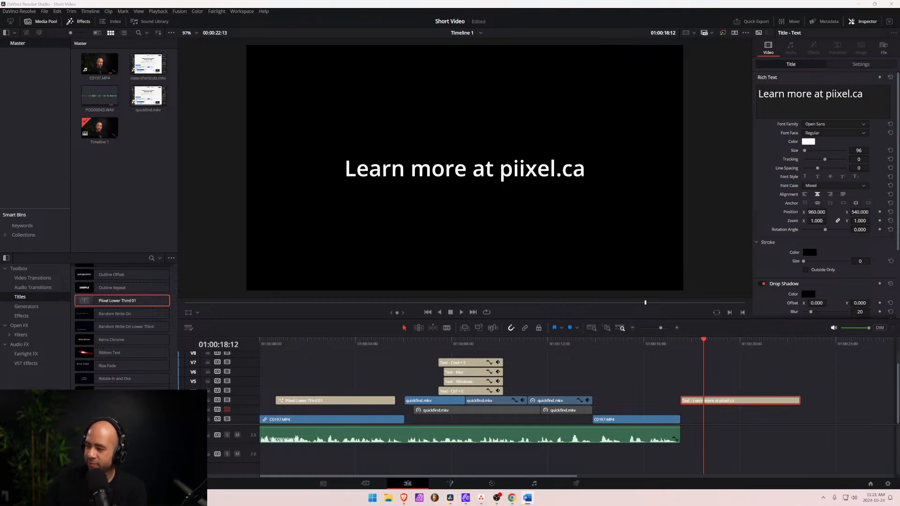
{"action": "key", "text": "alt+Tab"}
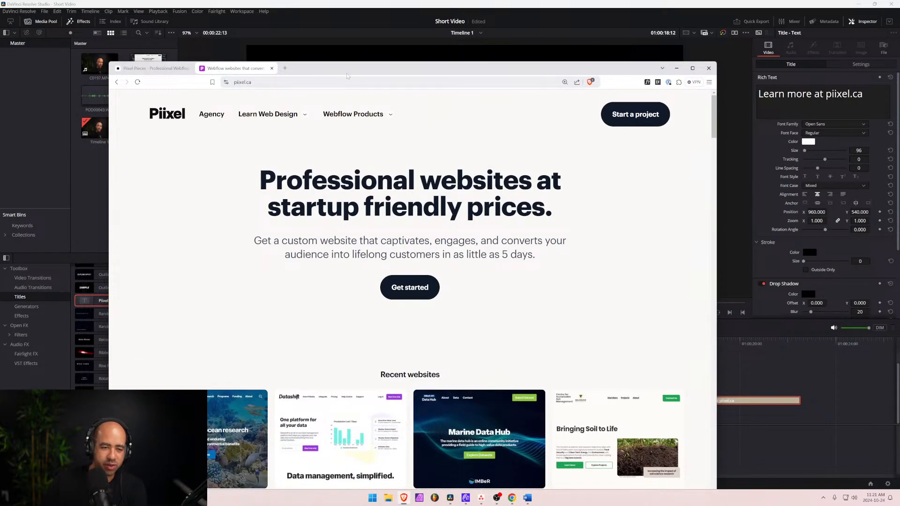
{"action": "left_click_drag", "start_coordinate": [350, 69], "coordinate": [376, 51]}
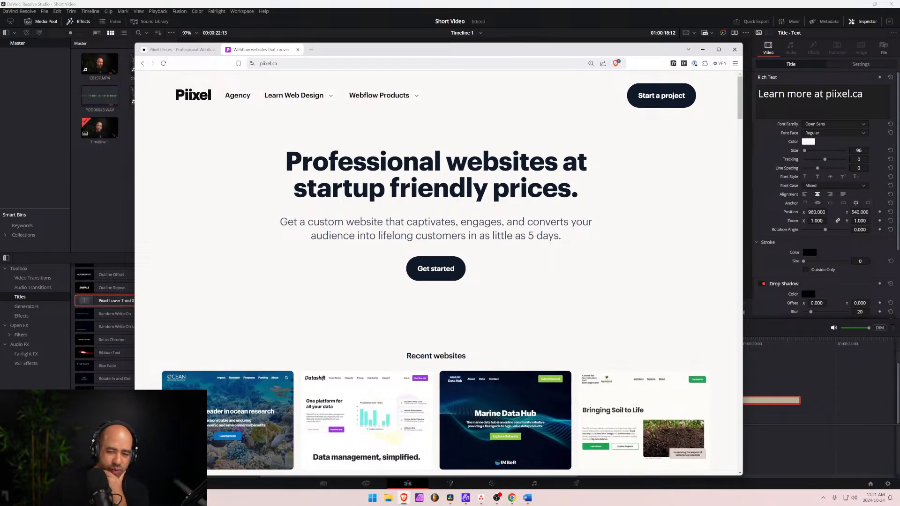
{"action": "left_click_drag", "start_coordinate": [286, 160], "coordinate": [580, 192]}
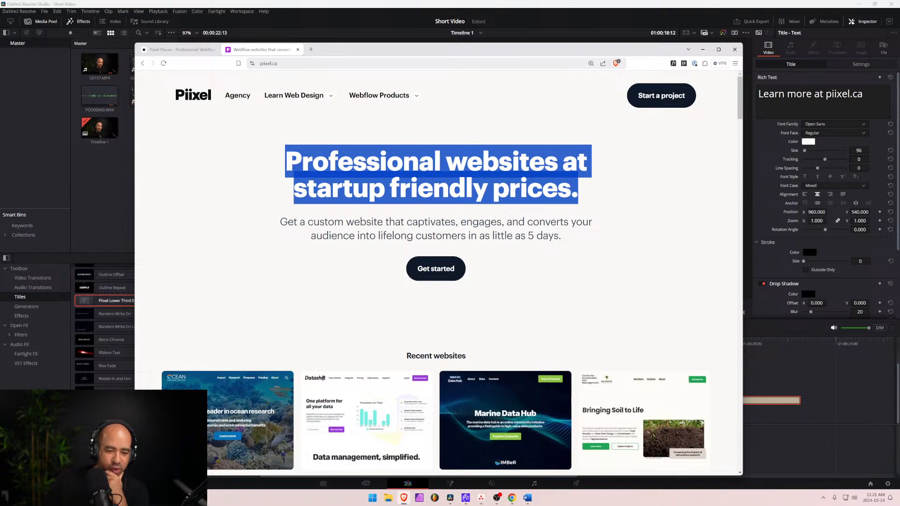
{"action": "scroll", "coordinate": [308, 99], "scroll_direction": "down", "scroll_amount": 5}
{"action": "scroll", "coordinate": [307, 100], "scroll_direction": "up", "scroll_amount": 5}
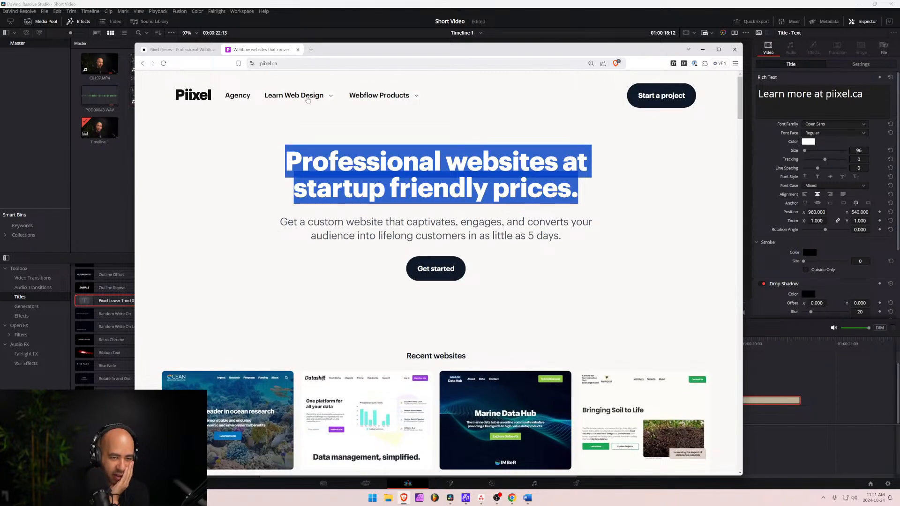
{"action": "mouse_move", "coordinate": [307, 100]}
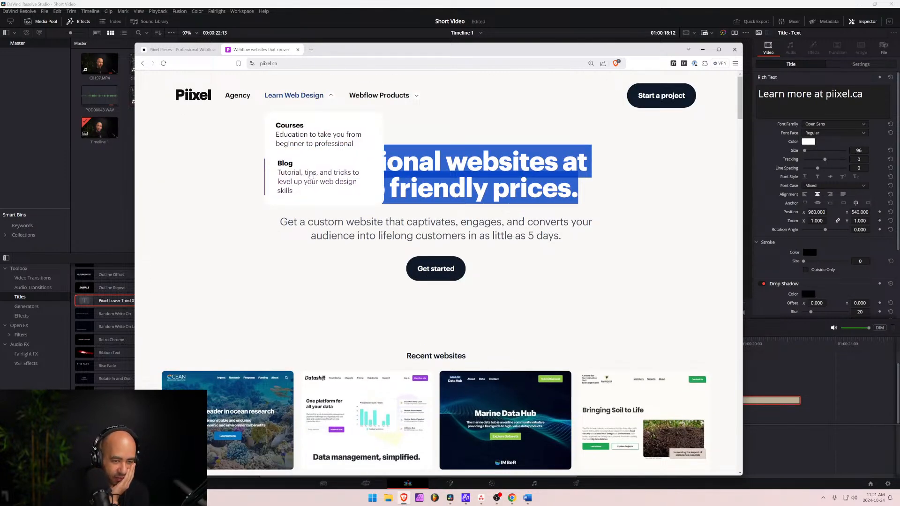
{"action": "left_click", "coordinate": [182, 215]}
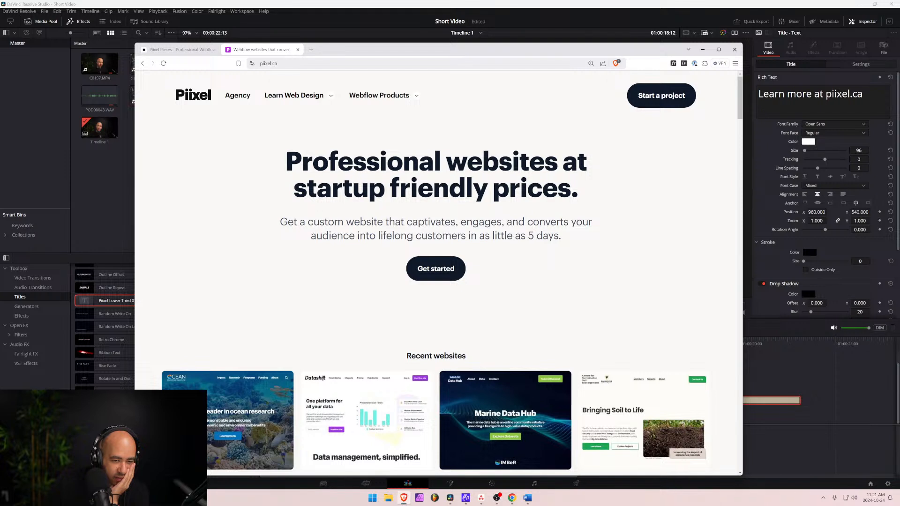
{"action": "left_click_drag", "start_coordinate": [285, 155], "coordinate": [581, 201]}
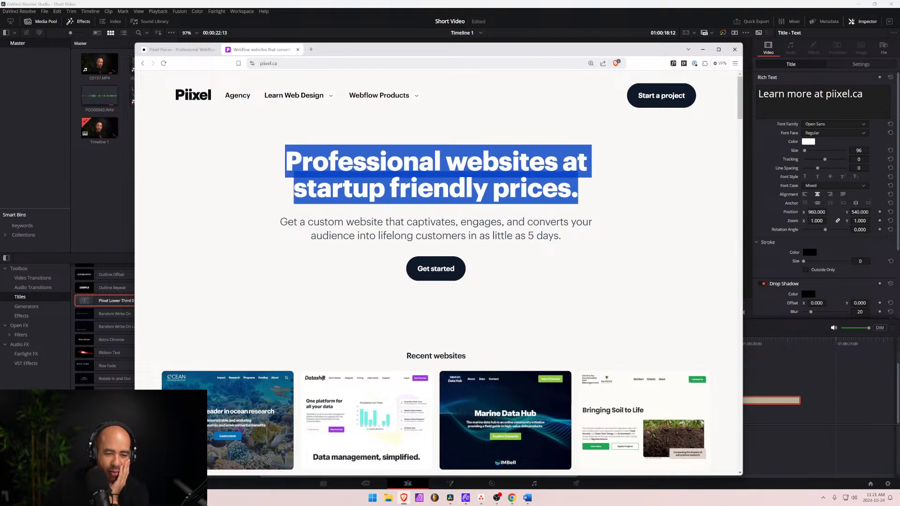
{"action": "left_click_drag", "start_coordinate": [284, 160], "coordinate": [594, 224]}
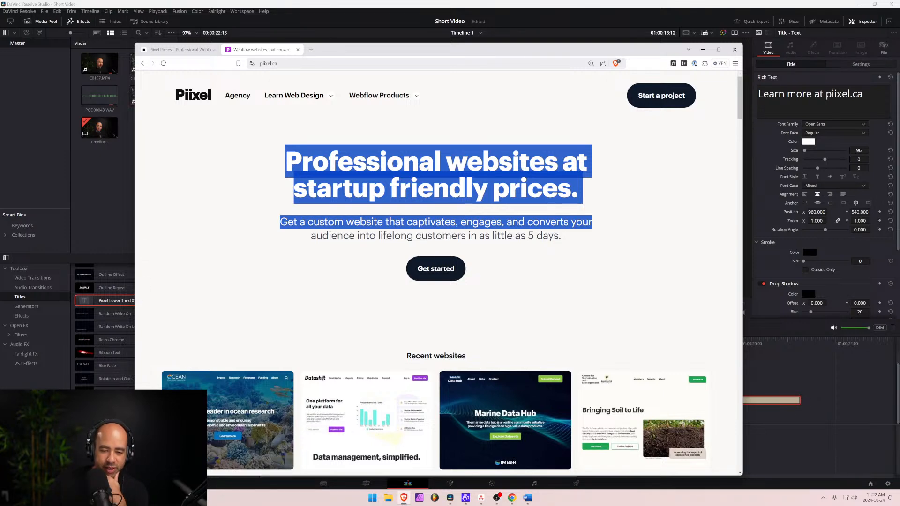
{"action": "scroll", "coordinate": [253, 125], "scroll_direction": "down", "scroll_amount": 8}
{"action": "scroll", "coordinate": [253, 124], "scroll_direction": "up", "scroll_amount": 8}
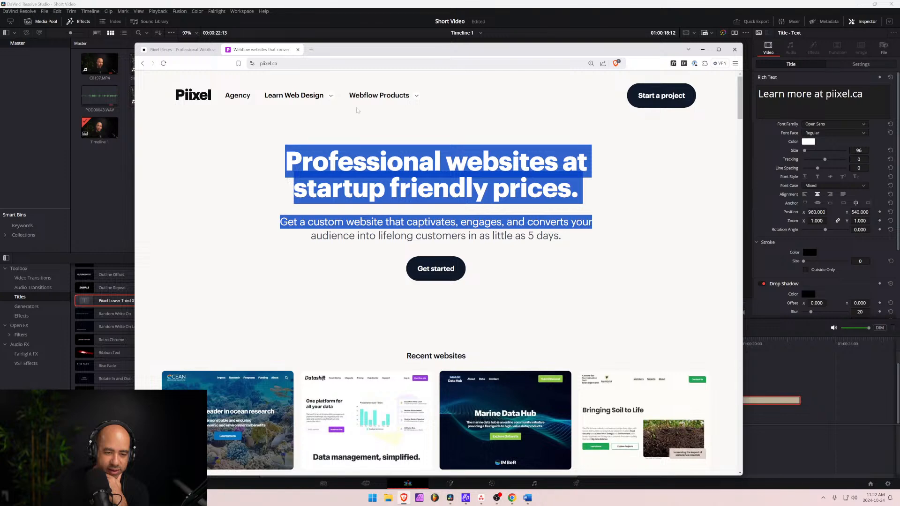
Open the Piixel Courses page and examine its headline and introduction.
{"action": "left_click", "coordinate": [309, 94]}
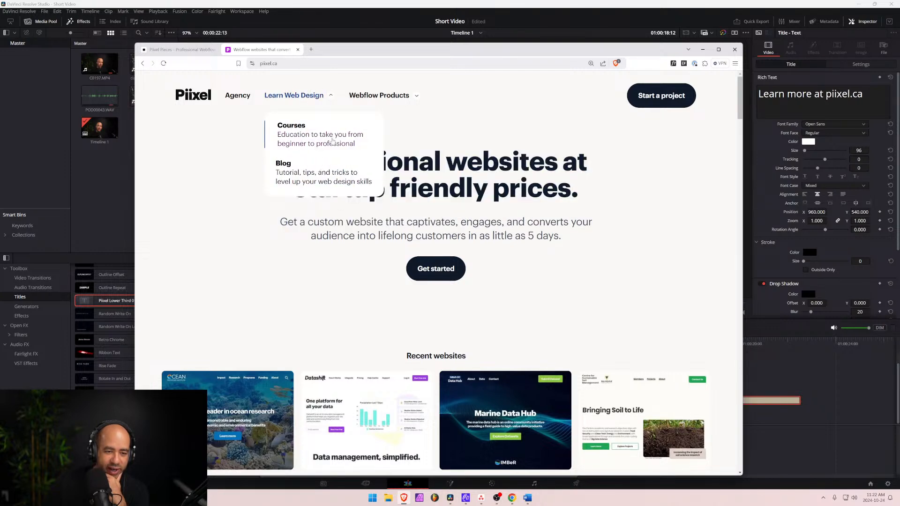
{"action": "left_click", "coordinate": [332, 140]}
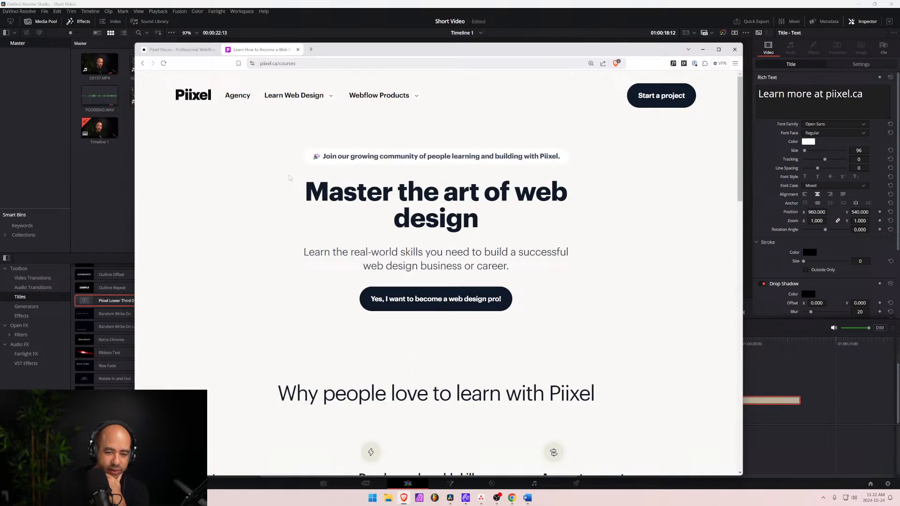
{"action": "scroll", "coordinate": [289, 178], "scroll_direction": "down", "scroll_amount": 4}
{"action": "scroll", "coordinate": [276, 140], "scroll_direction": "up", "scroll_amount": 4}
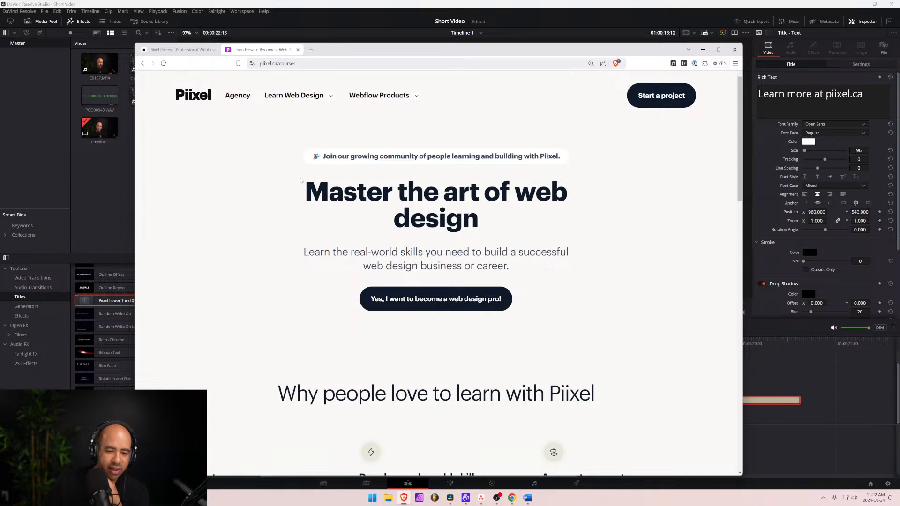
{"action": "left_click_drag", "start_coordinate": [303, 155], "coordinate": [540, 247]}
{"action": "left_click", "coordinate": [537, 246]}
{"action": "scroll", "coordinate": [504, 246], "scroll_direction": "down", "scroll_amount": 2}
{"action": "scroll", "coordinate": [504, 247], "scroll_direction": "up", "scroll_amount": 2}
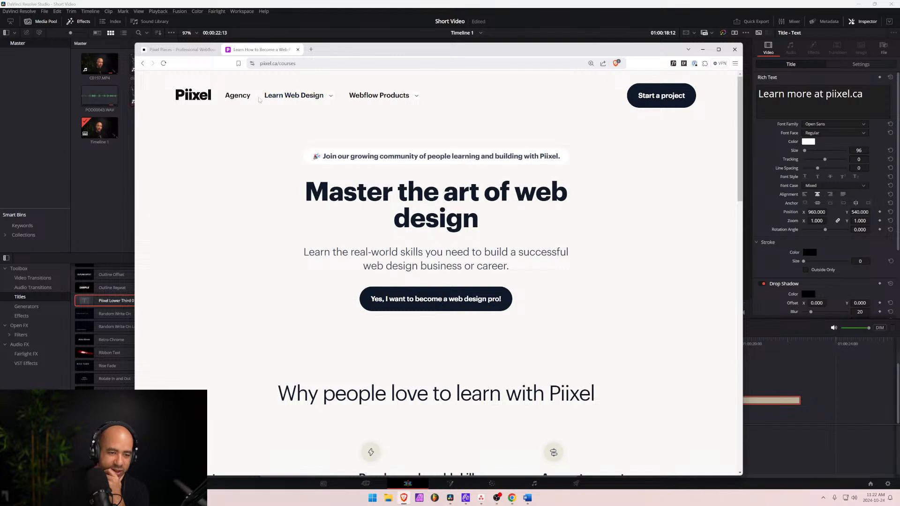
Open the Piixel web design Blog page.
{"action": "left_click", "coordinate": [294, 95]}
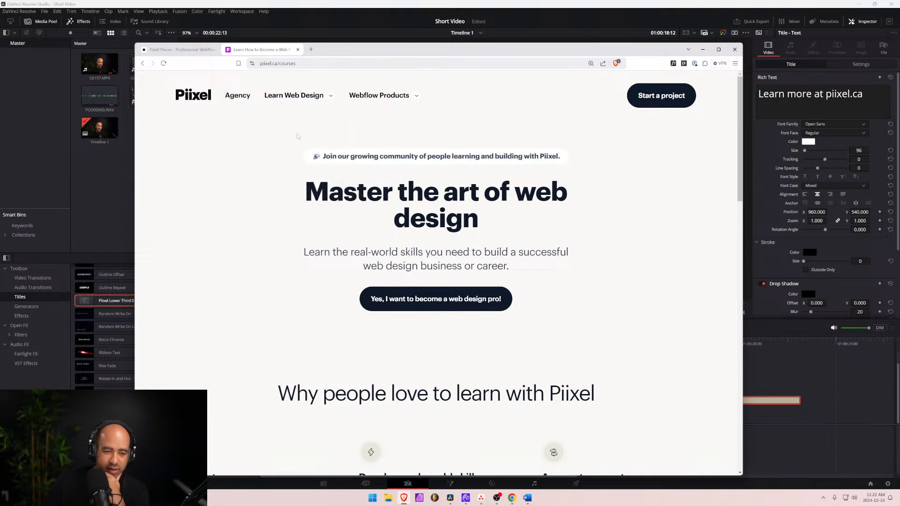
{"action": "mouse_move", "coordinate": [296, 99]}
{"action": "left_click", "coordinate": [356, 178]}
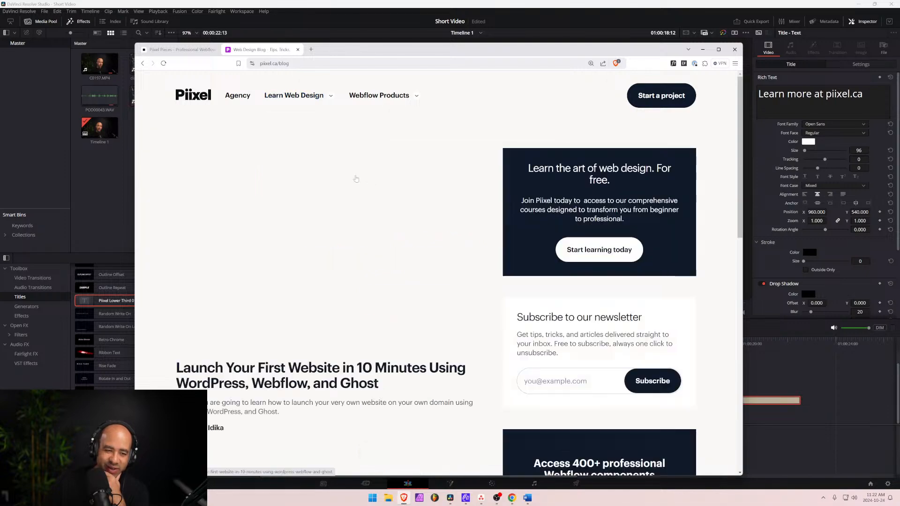
Examine the Blog page's articles and sidebar offers, then minimize the browser and return to DaVinci Resolve.
{"action": "scroll", "coordinate": [418, 184], "scroll_direction": "down", "scroll_amount": 10}
{"action": "scroll", "coordinate": [417, 184], "scroll_direction": "up", "scroll_amount": 6}
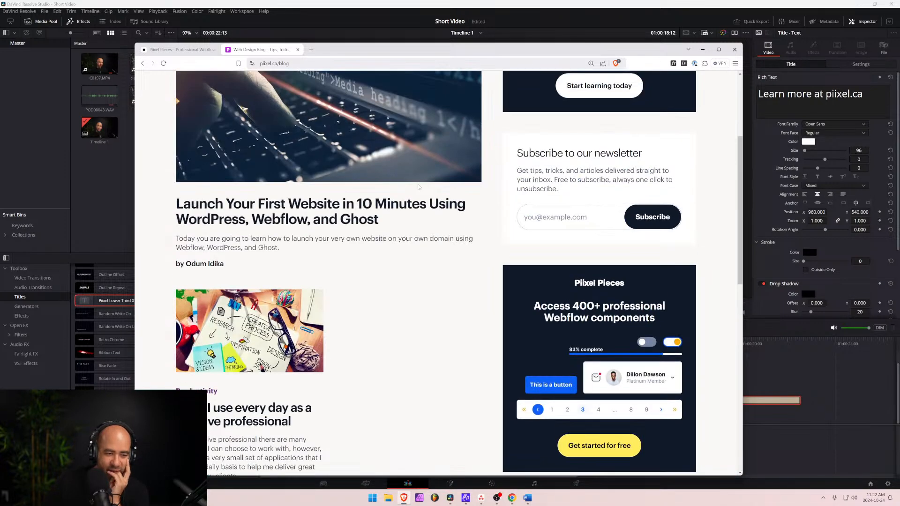
{"action": "scroll", "coordinate": [419, 186], "scroll_direction": "up", "scroll_amount": 4}
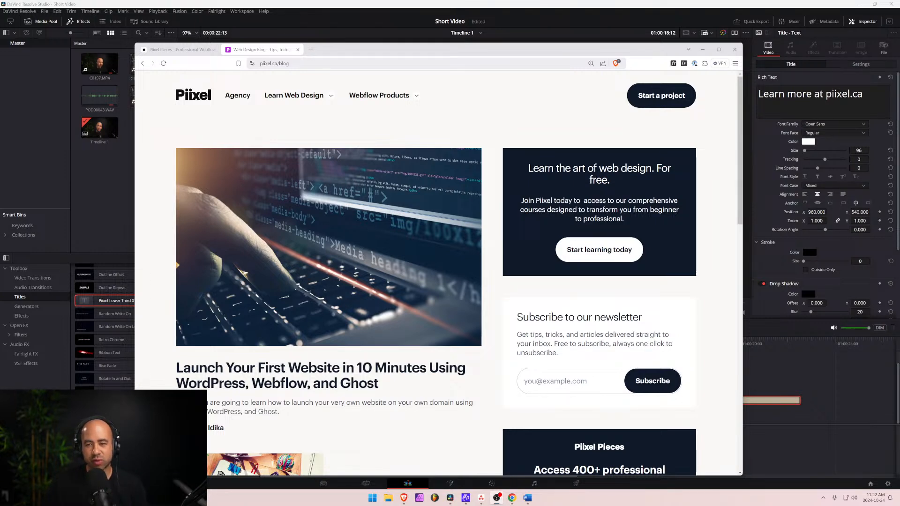
{"action": "left_click", "coordinate": [702, 49]}
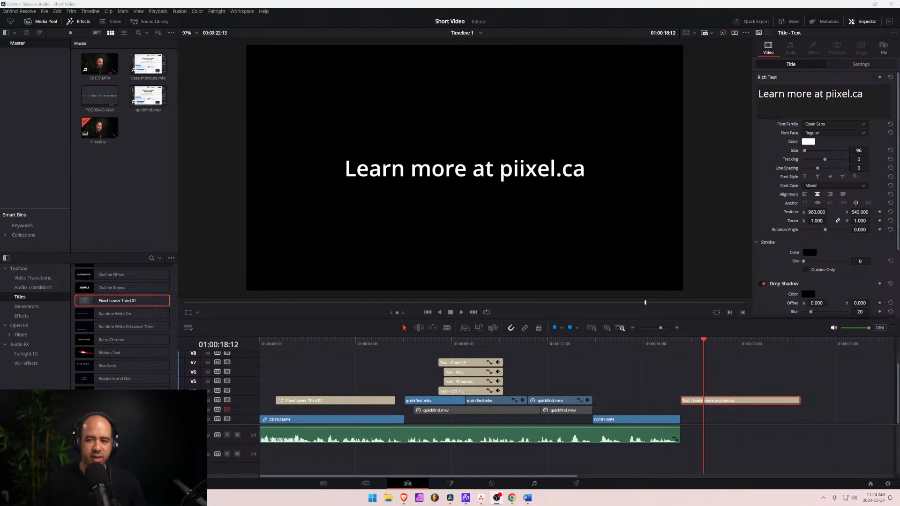
{"action": "left_click", "coordinate": [504, 3]}
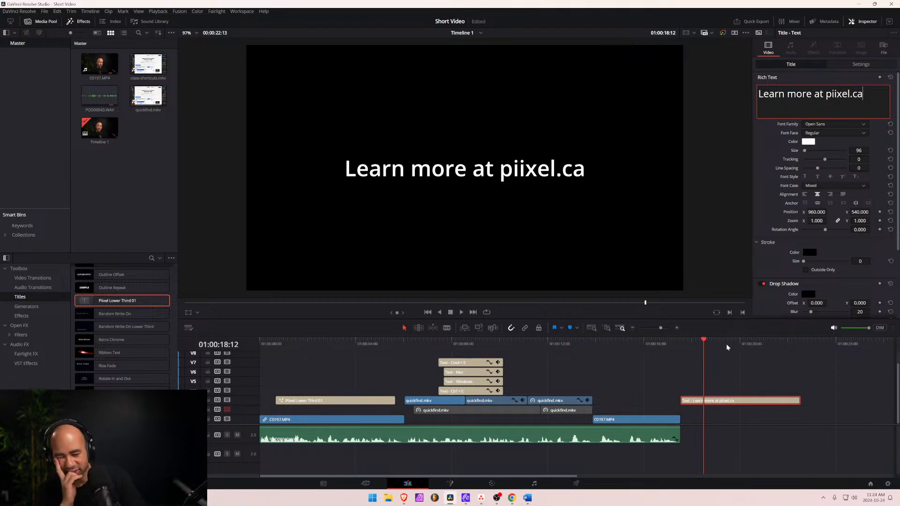
Replace the opening lower third title's text with "Subscribe for daily Webflow tutorials!".
{"action": "left_click", "coordinate": [735, 402]}
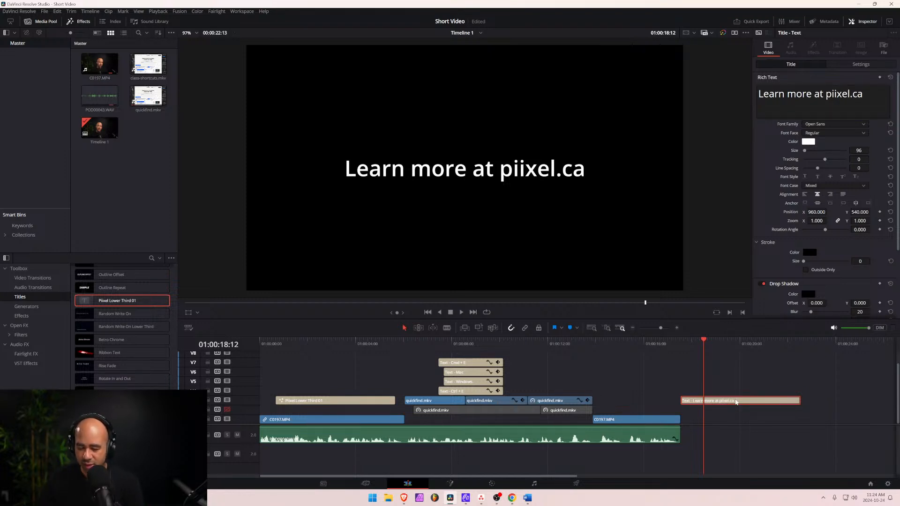
{"action": "left_click", "coordinate": [287, 345]}
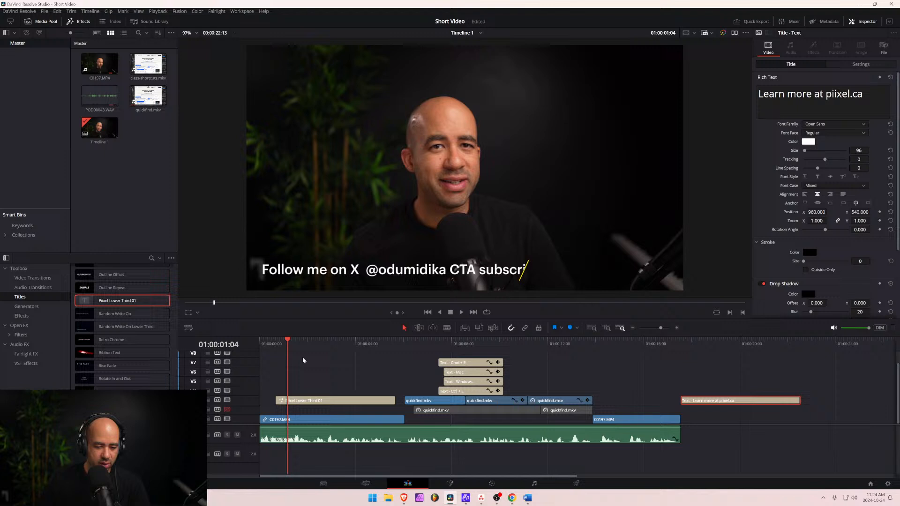
{"action": "left_click", "coordinate": [334, 342]}
{"action": "left_click", "coordinate": [341, 401]}
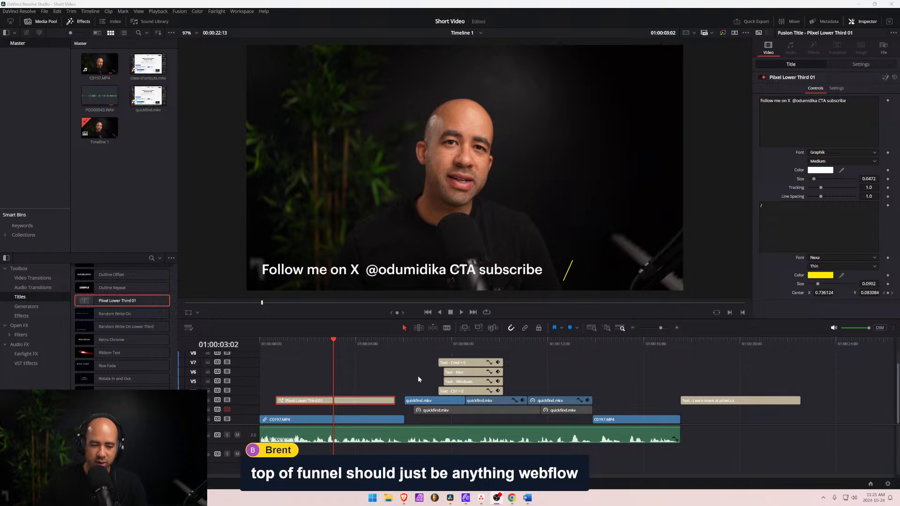
{"action": "left_click_drag", "start_coordinate": [332, 344], "coordinate": [291, 346]}
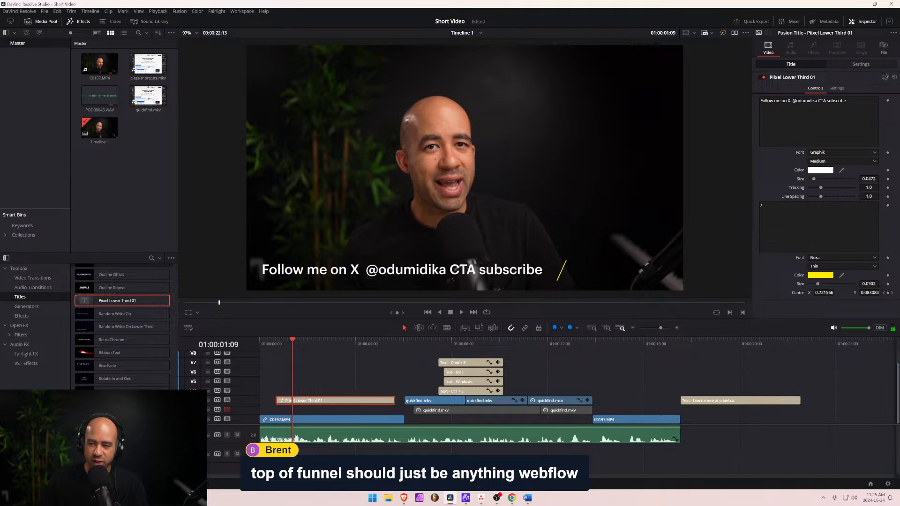
{"action": "left_click", "coordinate": [850, 109]}
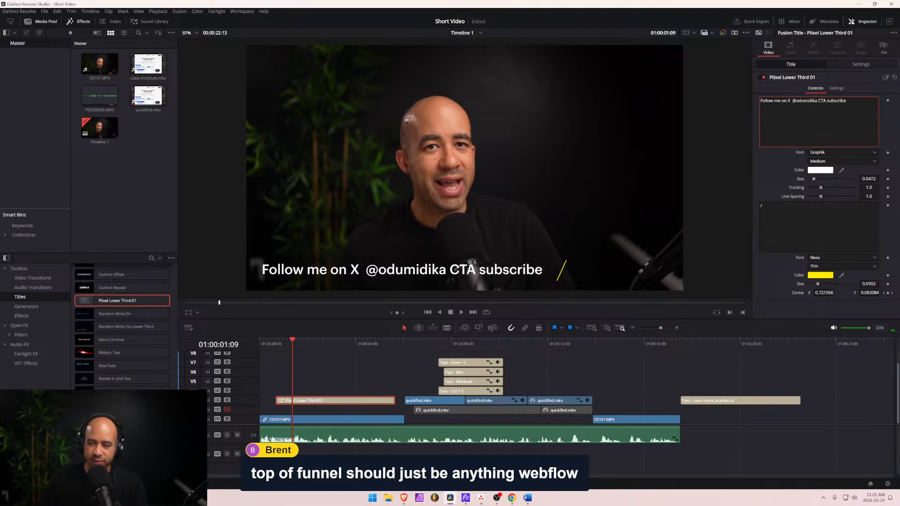
{"action": "left_click_drag", "start_coordinate": [847, 101], "coordinate": [759, 101]}
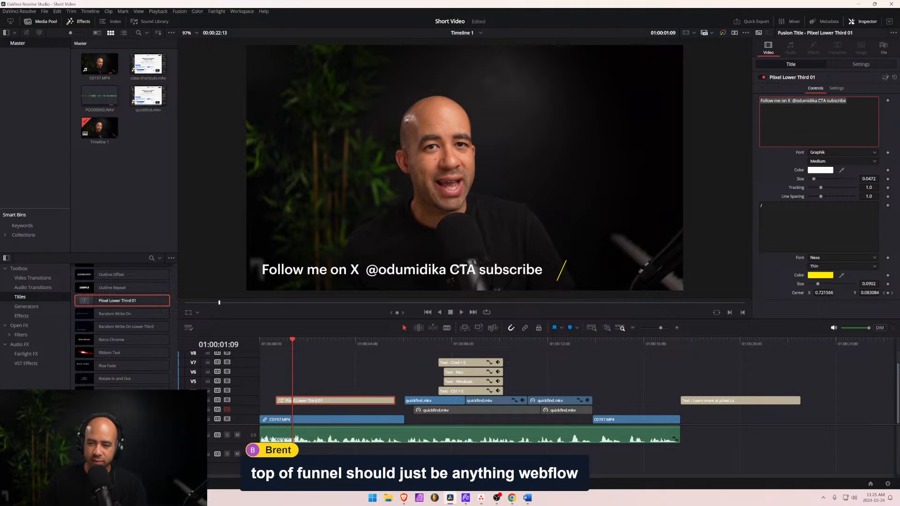
{"action": "type", "text": "Subsd"}
{"action": "key", "text": "BackSpace"}
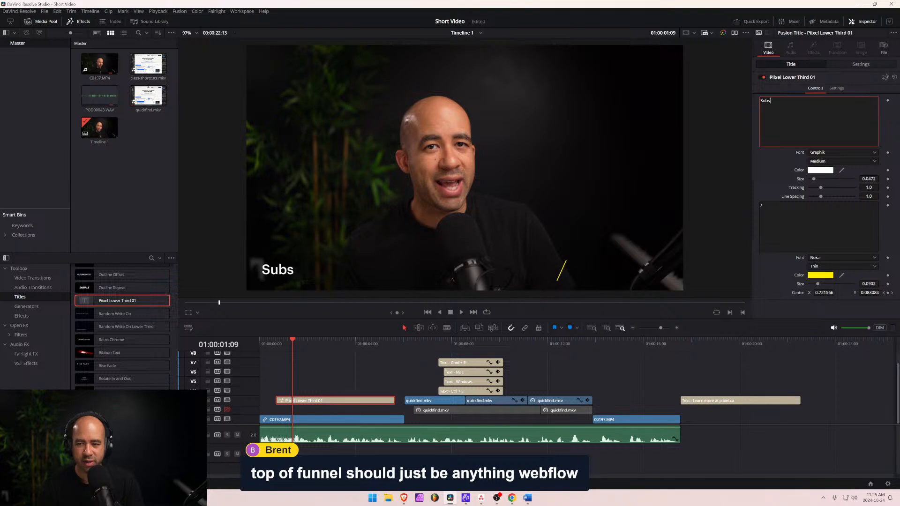
{"action": "type", "text": "cribe for"}
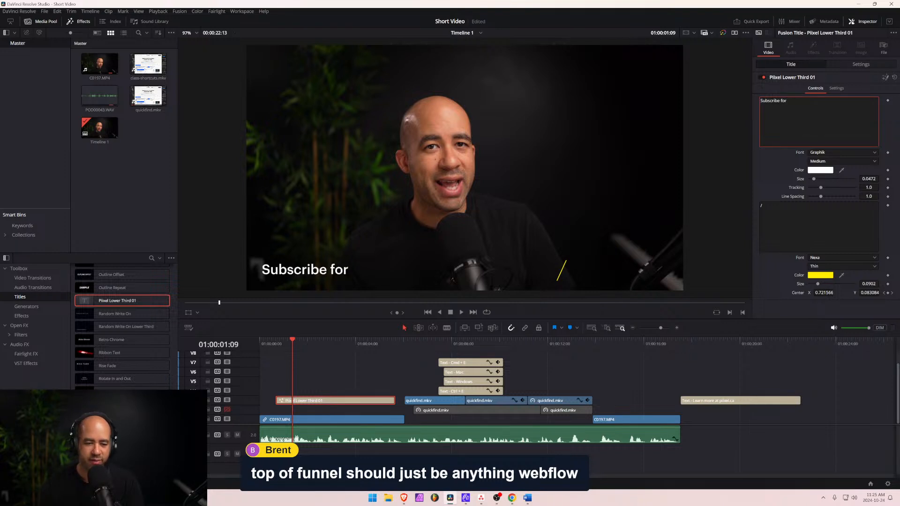
{"action": "type", "text": " daily Webflow t"}
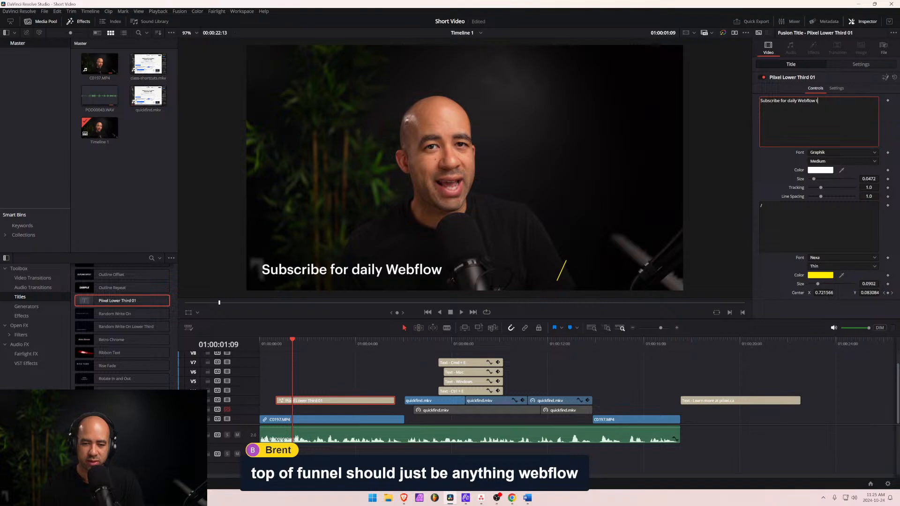
{"action": "type", "text": "utorials!"}
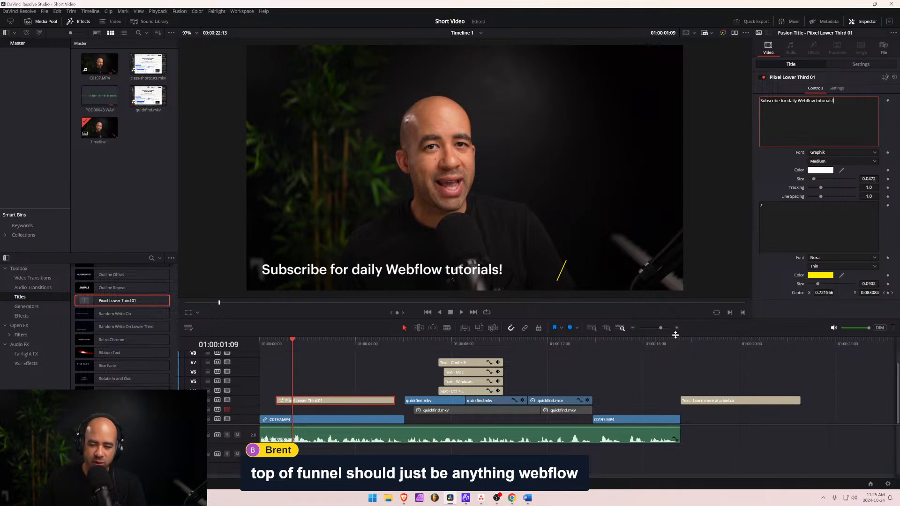
Extend the lower third's text to read "Subscribe for daily Webflow tutorials just like this!".
{"action": "left_click_drag", "start_coordinate": [287, 339], "coordinate": [348, 341]}
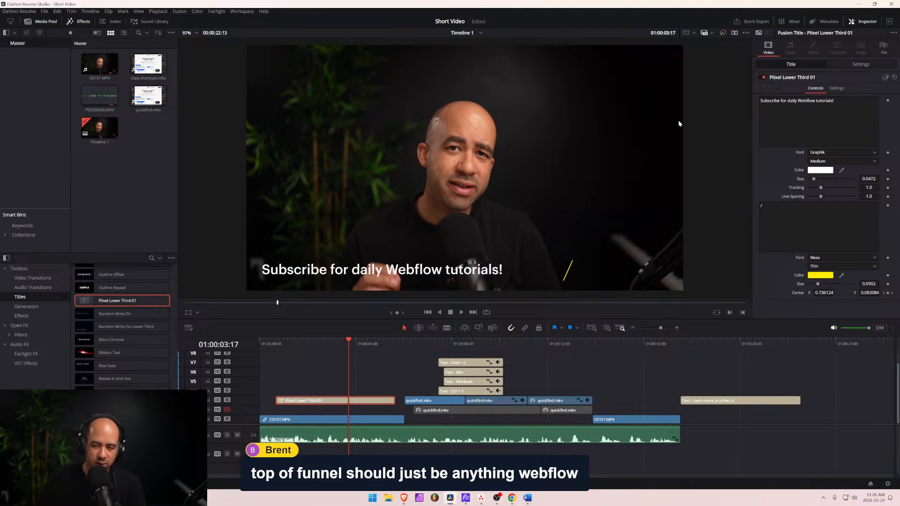
{"action": "left_click", "coordinate": [840, 101]}
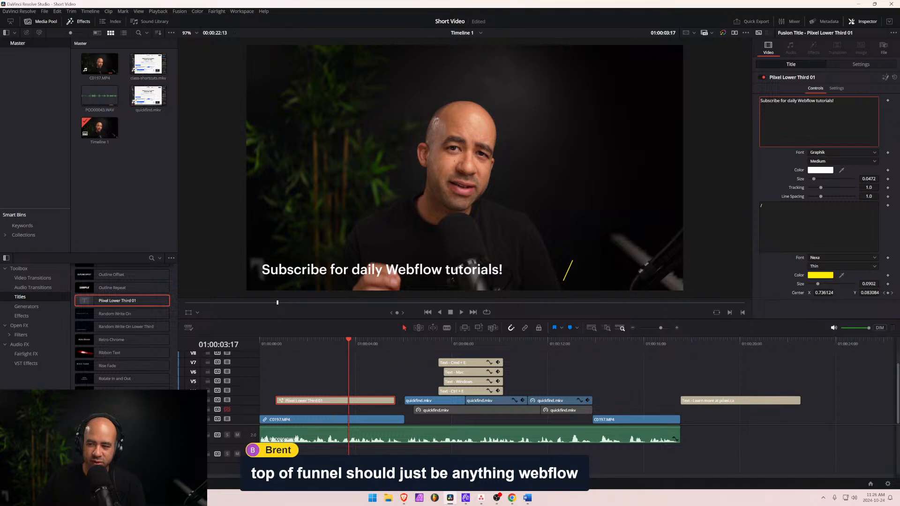
{"action": "key", "text": "BackSpace"}
{"action": "type", "text": "just like "}
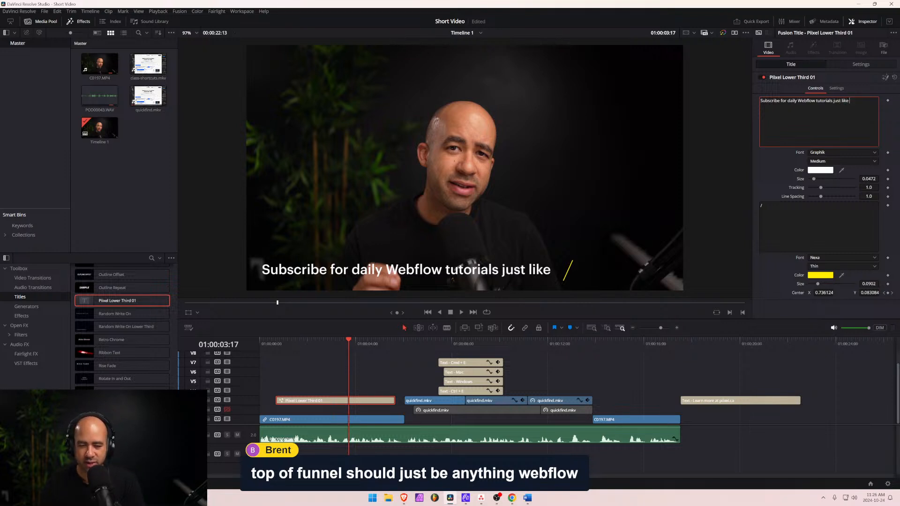
{"action": "type", "text": "this!"}
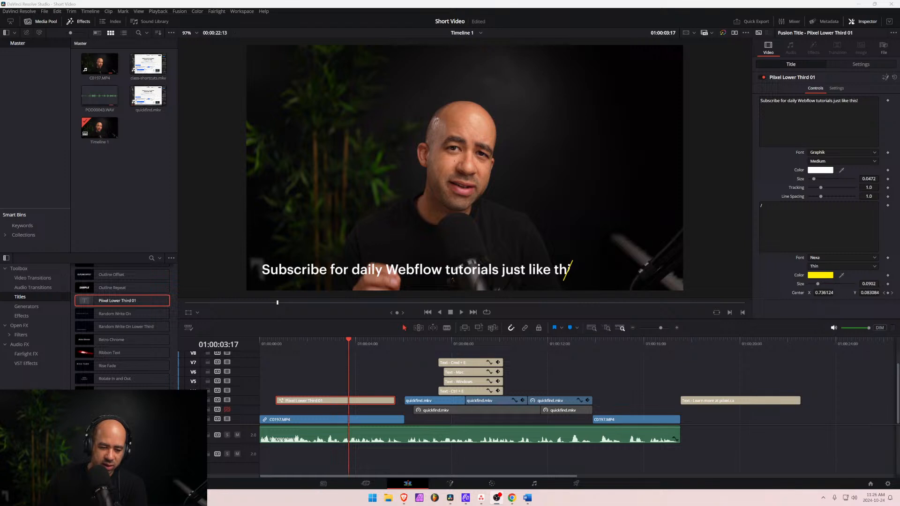
{"action": "right_click", "coordinate": [323, 401]}
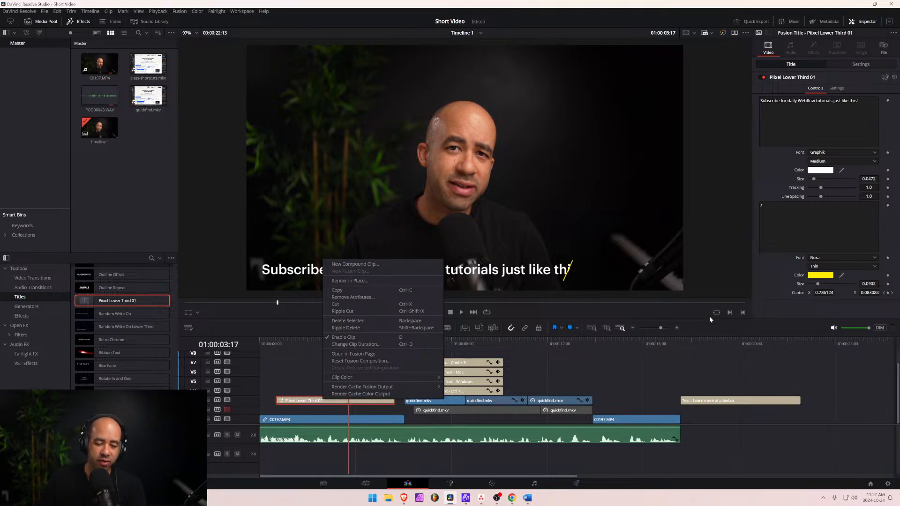
{"action": "left_click", "coordinate": [717, 233]}
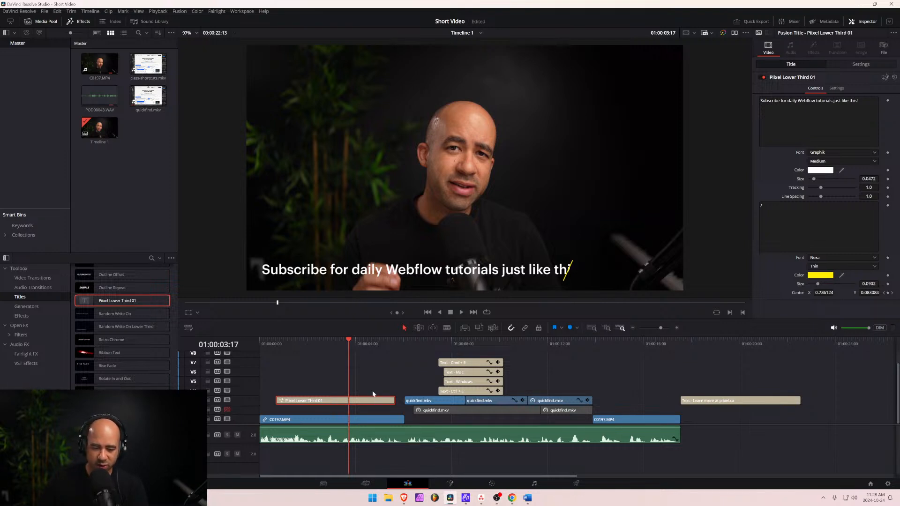
Open the lower third title on the Fusion page and select its PiixelLowerThird01 node.
{"action": "left_click_drag", "start_coordinate": [349, 345], "coordinate": [357, 343]}
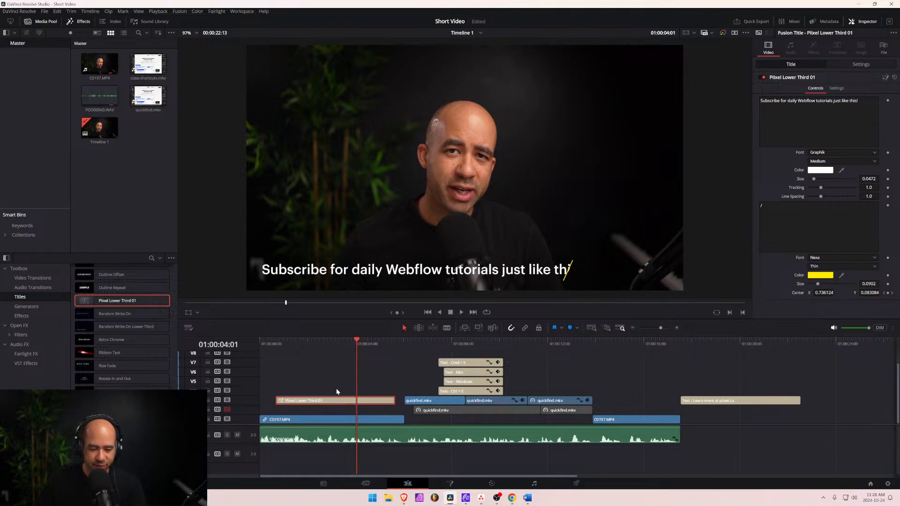
{"action": "left_click", "coordinate": [451, 483]}
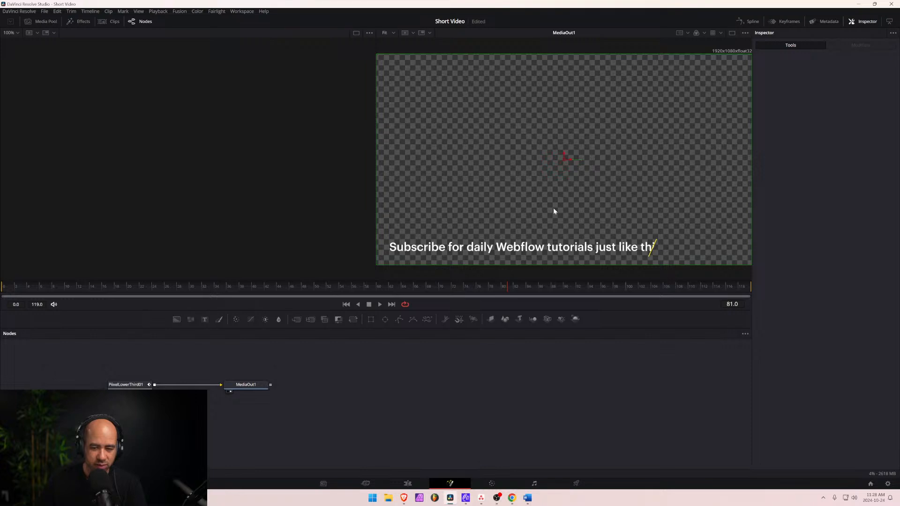
{"action": "left_click", "coordinate": [327, 288]}
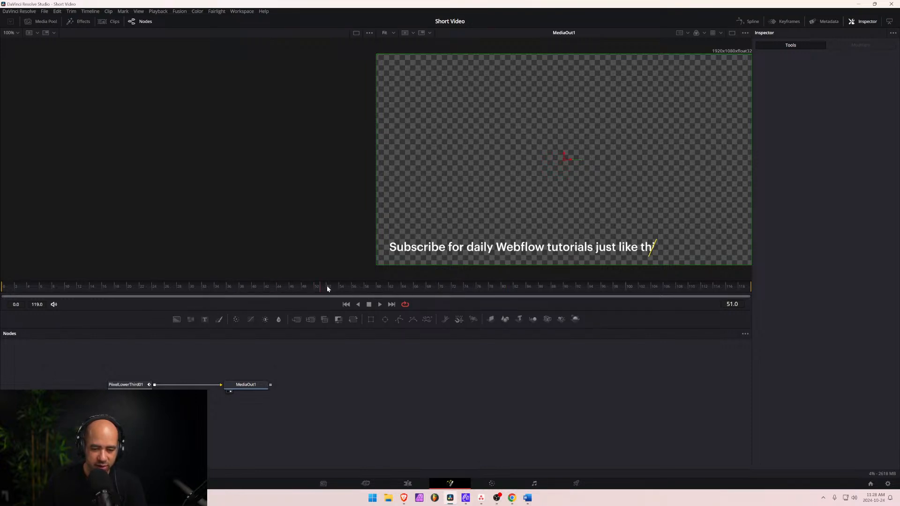
{"action": "left_click_drag", "start_coordinate": [346, 291], "coordinate": [279, 294]}
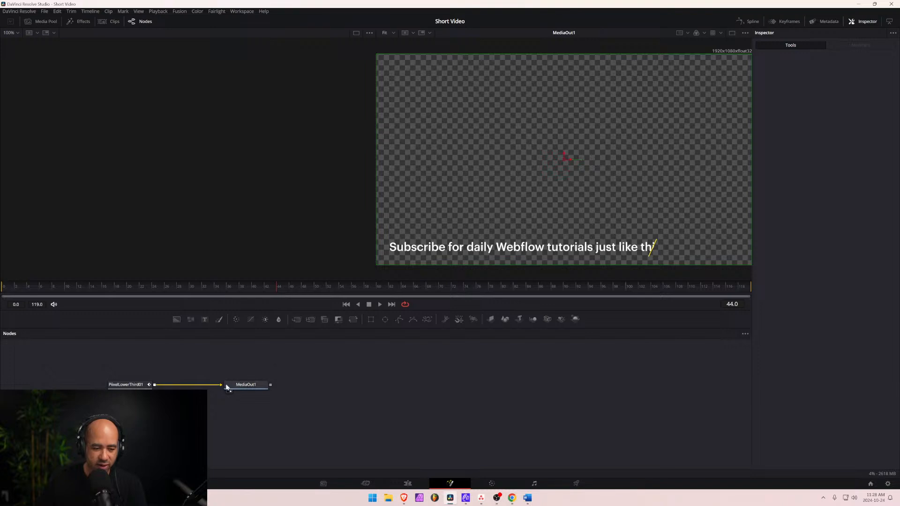
{"action": "left_click", "coordinate": [123, 385]}
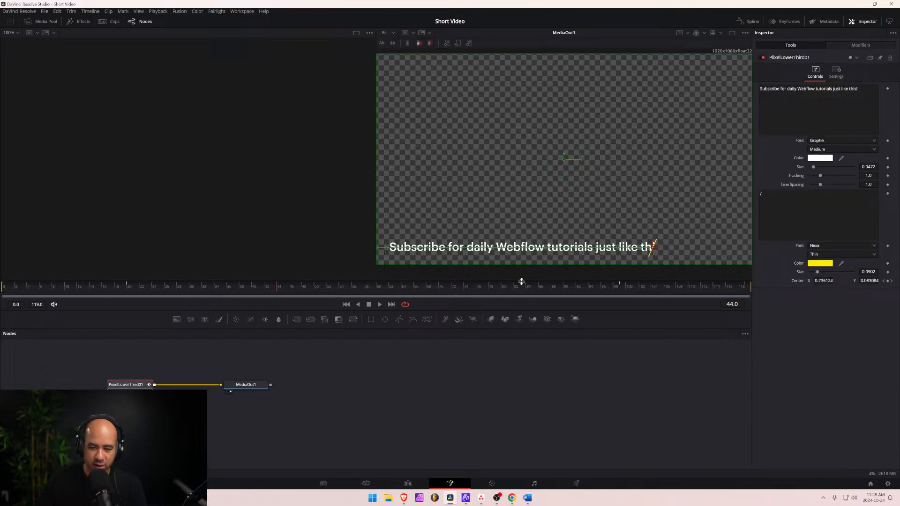
Set the yellow slash's Center X to 0.784124 at the frame 20 keyframe and scrub through its motion.
{"action": "left_click_drag", "start_coordinate": [275, 296], "coordinate": [126, 294]}
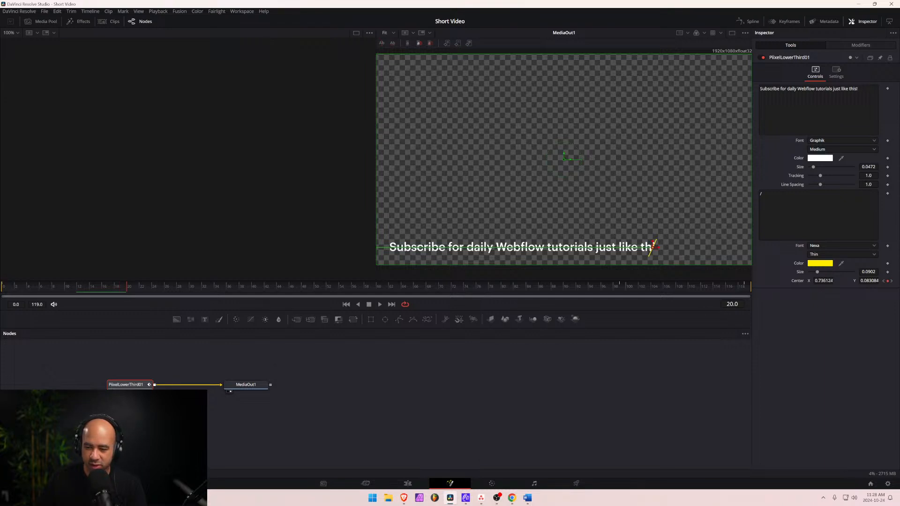
{"action": "left_click_drag", "start_coordinate": [823, 281], "coordinate": [846, 281]}
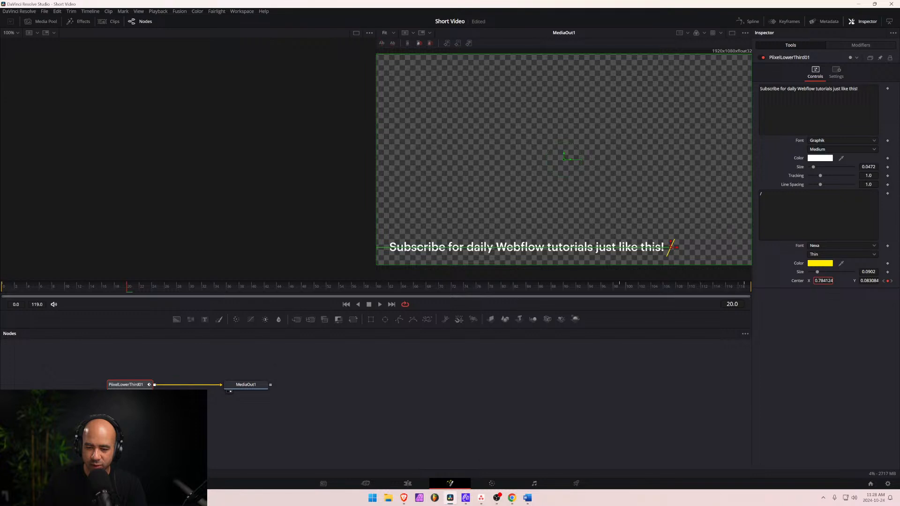
{"action": "left_click_drag", "start_coordinate": [129, 289], "coordinate": [328, 289]}
{"action": "left_click_drag", "start_coordinate": [405, 289], "coordinate": [624, 294]}
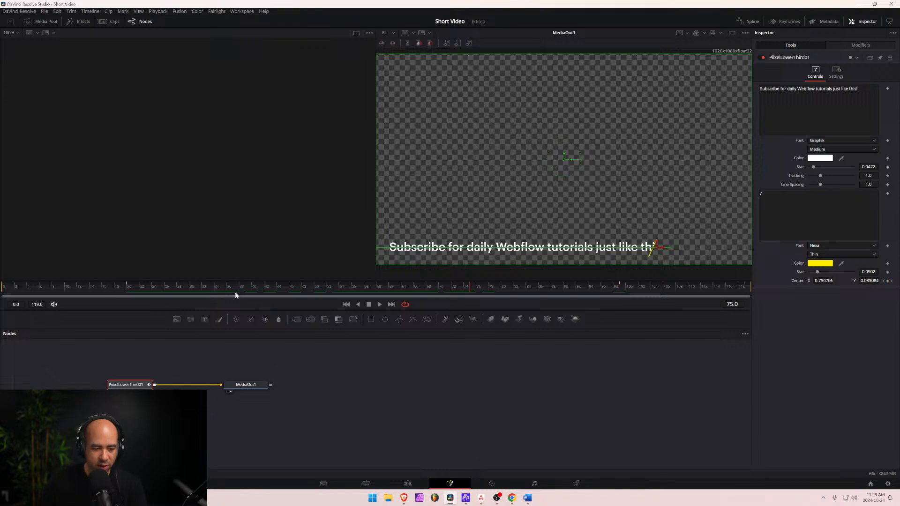
Compare the yellow slash's Center values at the frame 20 and frame 99 keyframes.
{"action": "left_click", "coordinate": [125, 294]}
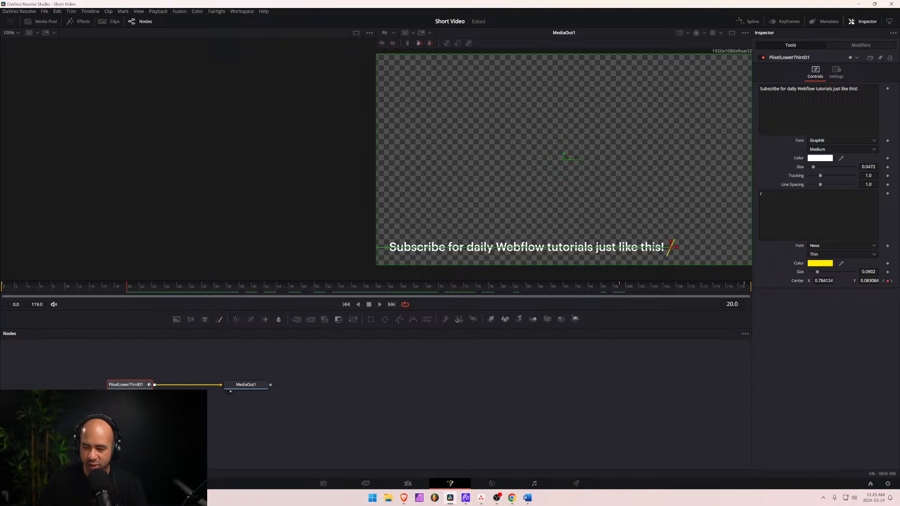
{"action": "left_click", "coordinate": [868, 281]}
{"action": "key", "text": "ctrl+a"}
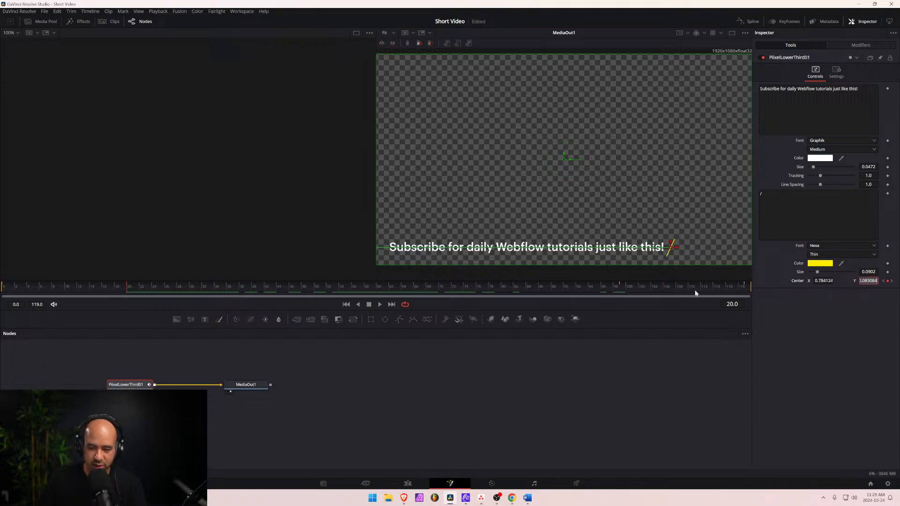
{"action": "left_click", "coordinate": [620, 288]}
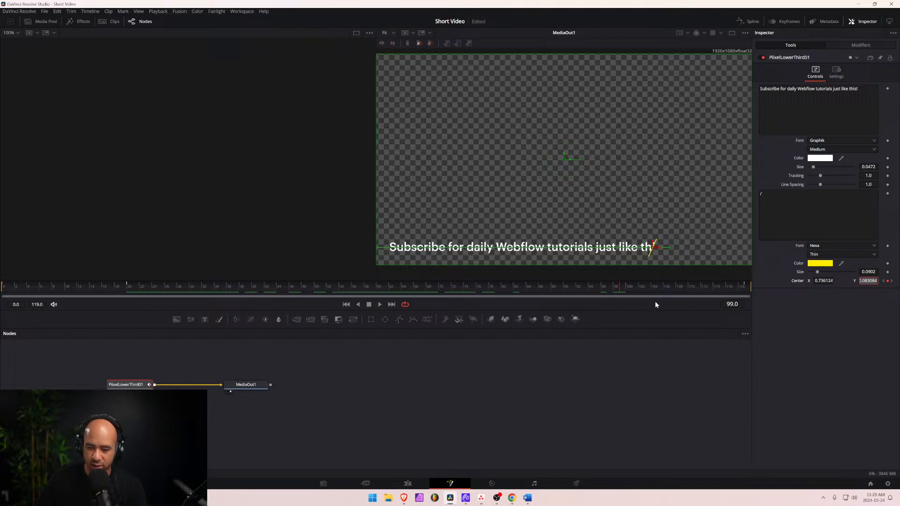
{"action": "left_click", "coordinate": [868, 281]}
{"action": "double_click", "coordinate": [867, 280]}
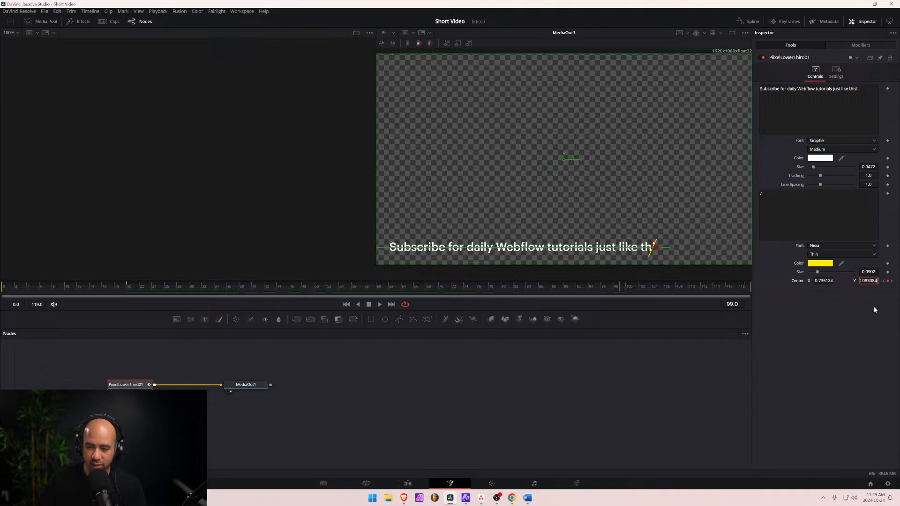
Copy the yellow slash's frame 20 Center X value, 0.784124, to its frame 99 keyframe.
{"action": "left_click", "coordinate": [617, 288]}
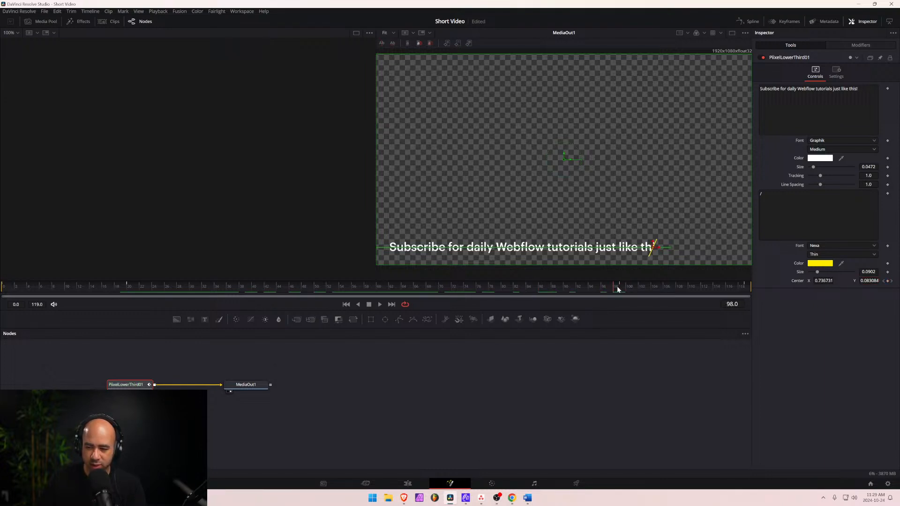
{"action": "left_click", "coordinate": [126, 288]}
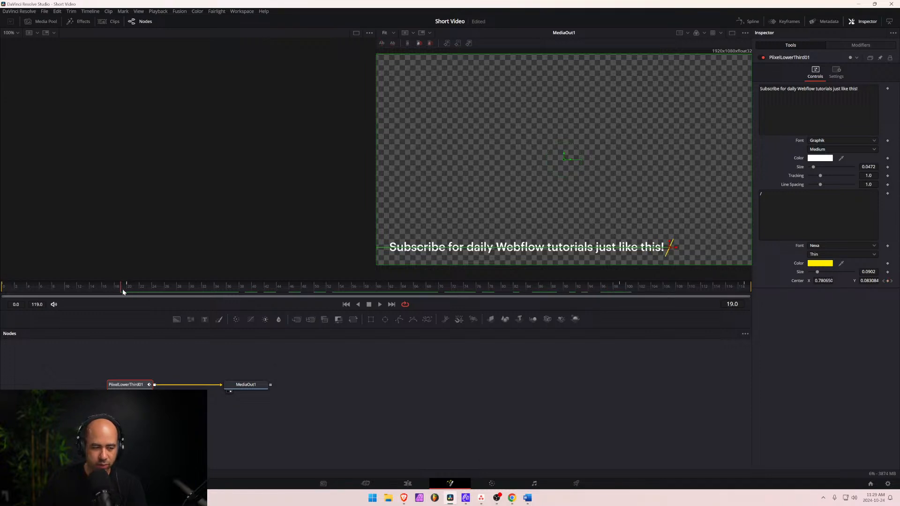
{"action": "left_click", "coordinate": [127, 289]}
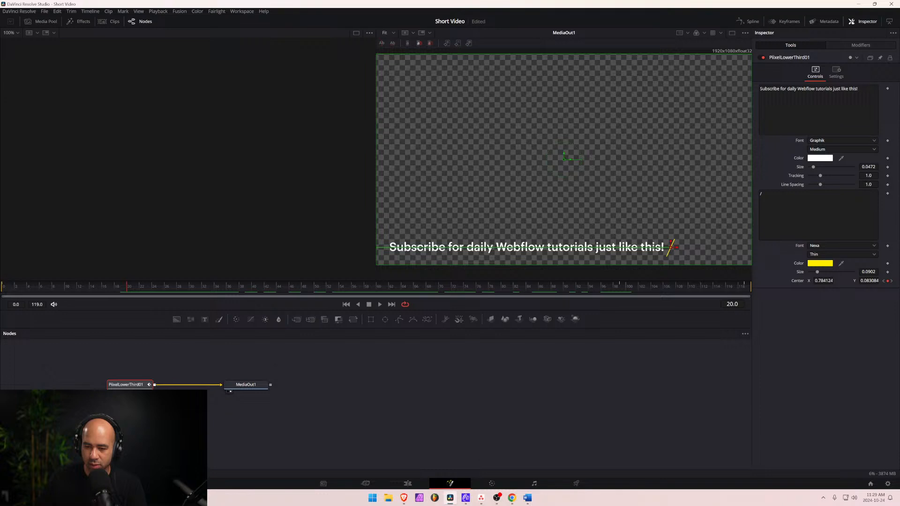
{"action": "left_click", "coordinate": [868, 280]}
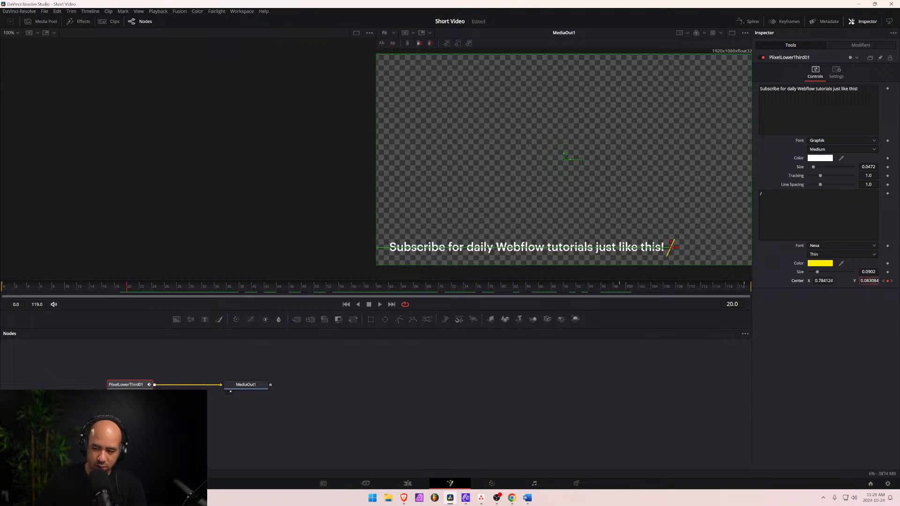
{"action": "left_click", "coordinate": [823, 281]}
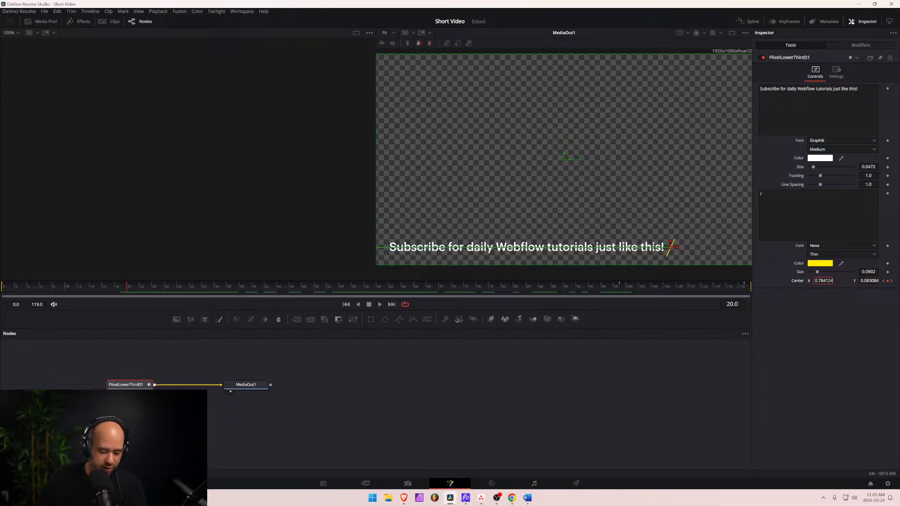
{"action": "key", "text": "ctrl+a"}
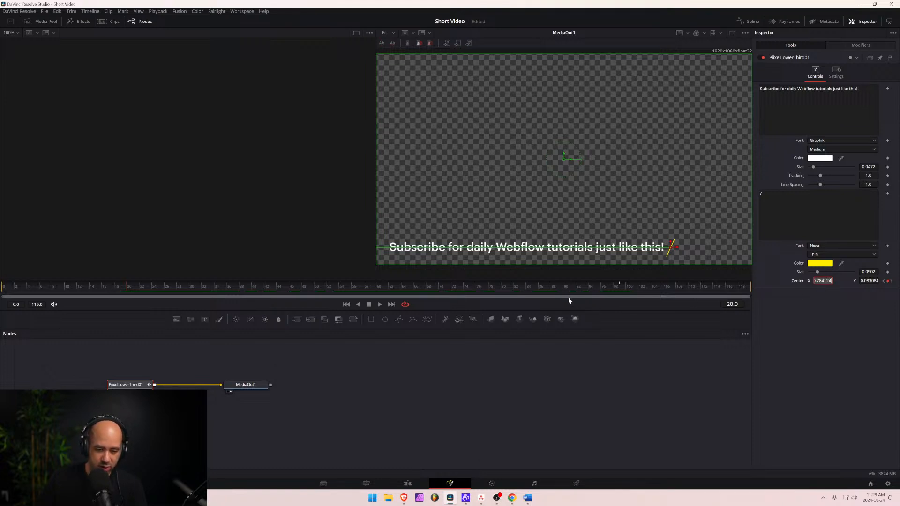
{"action": "left_click_drag", "start_coordinate": [575, 288], "coordinate": [622, 288]}
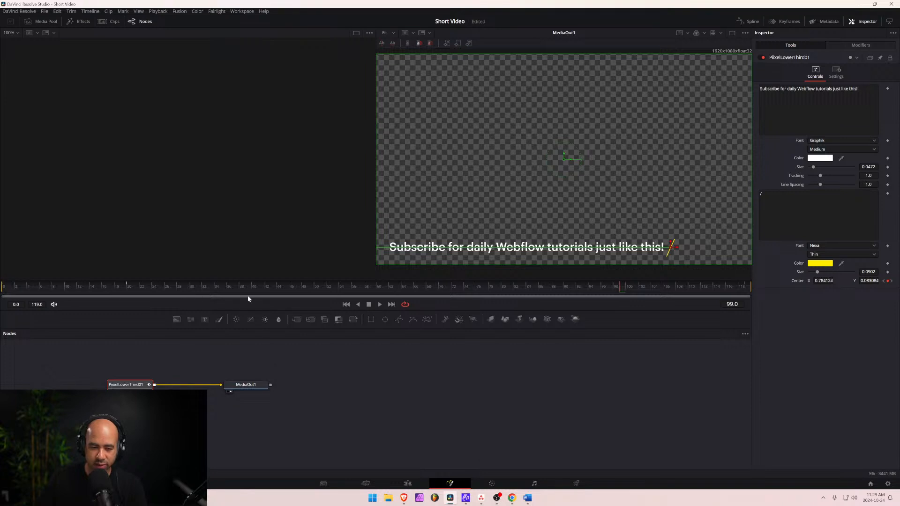
Return to the Edit page and play back the lower third to check the slash's animation.
{"action": "left_click", "coordinate": [400, 485]}
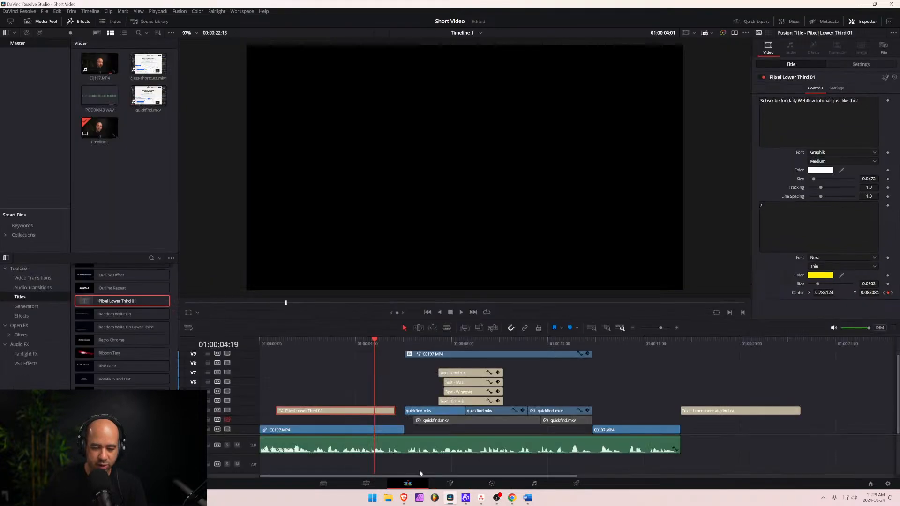
{"action": "key", "text": "space"}
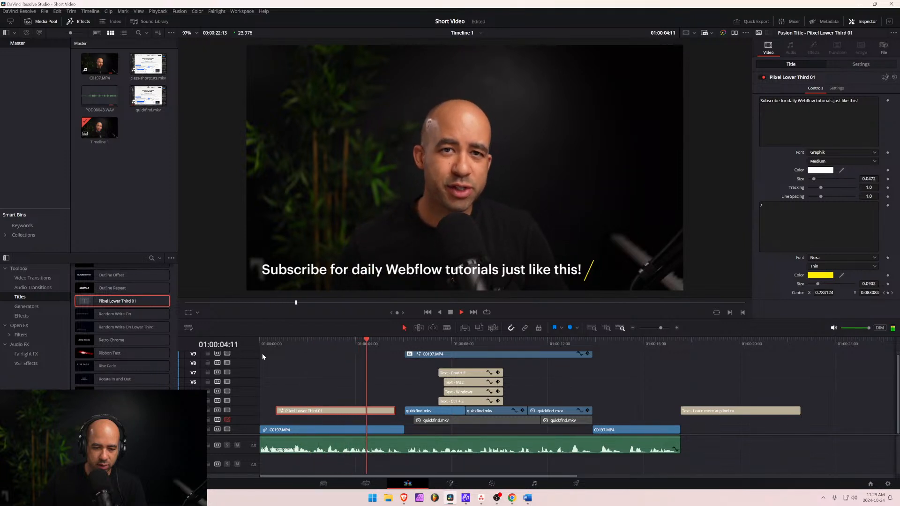
{"action": "key", "text": "space"}
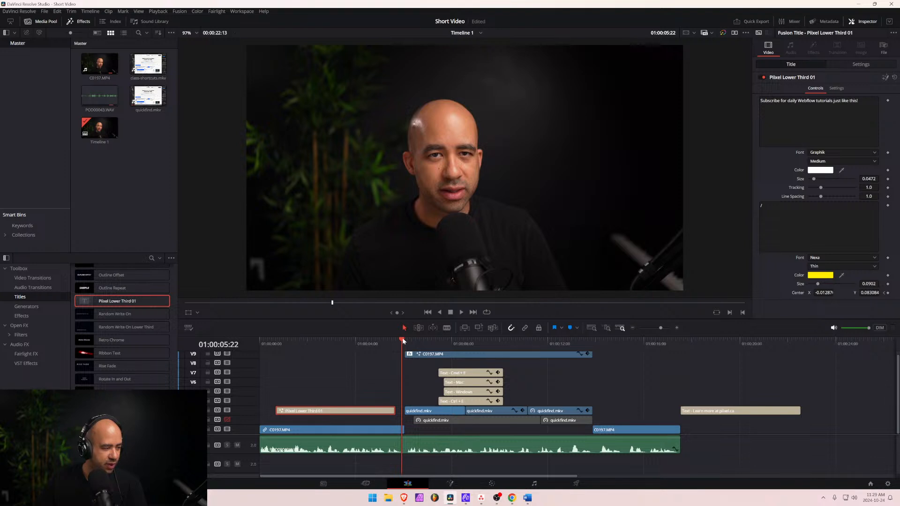
Enable video track V2 and move the lower third title down onto it, starting at 01:00:01:00.
{"action": "left_click_drag", "start_coordinate": [402, 340], "coordinate": [257, 354]}
{"action": "scroll", "coordinate": [272, 416], "scroll_direction": "up", "scroll_amount": 5}
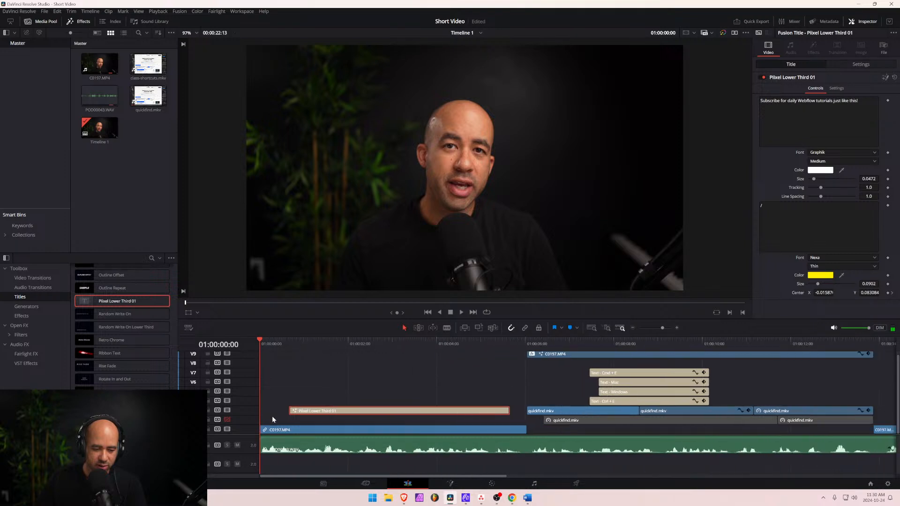
{"action": "key", "text": "shift+Right"}
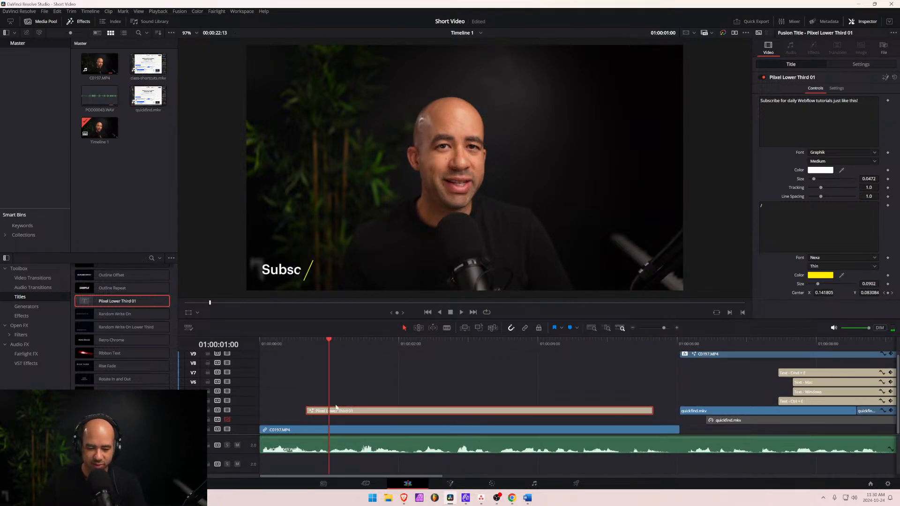
{"action": "left_click", "coordinate": [227, 419]}
{"action": "left_click_drag", "start_coordinate": [381, 413], "coordinate": [368, 425]}
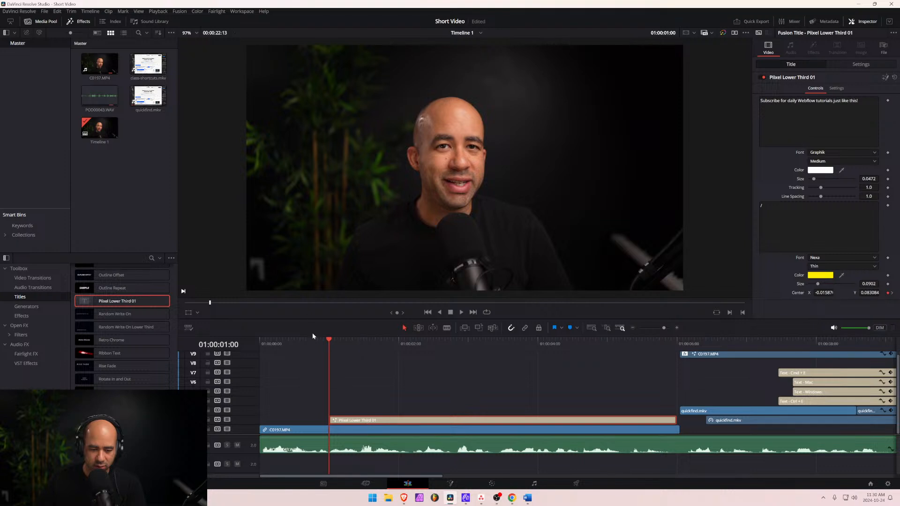
Play the timeline from its beginning to review the repositioned lower third and the clips up to the closing talking-head shot.
{"action": "left_click_drag", "start_coordinate": [322, 338], "coordinate": [245, 341]}
{"action": "key", "text": "space"}
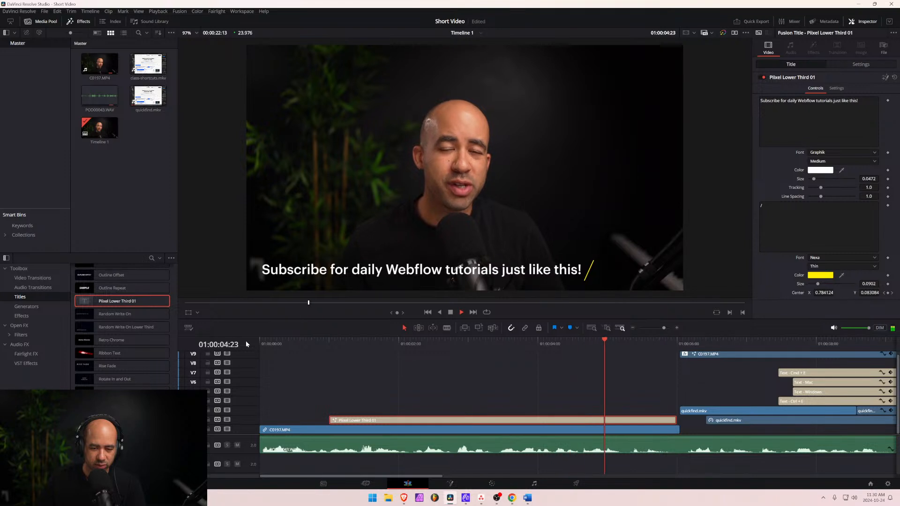
{"action": "key", "text": "space"}
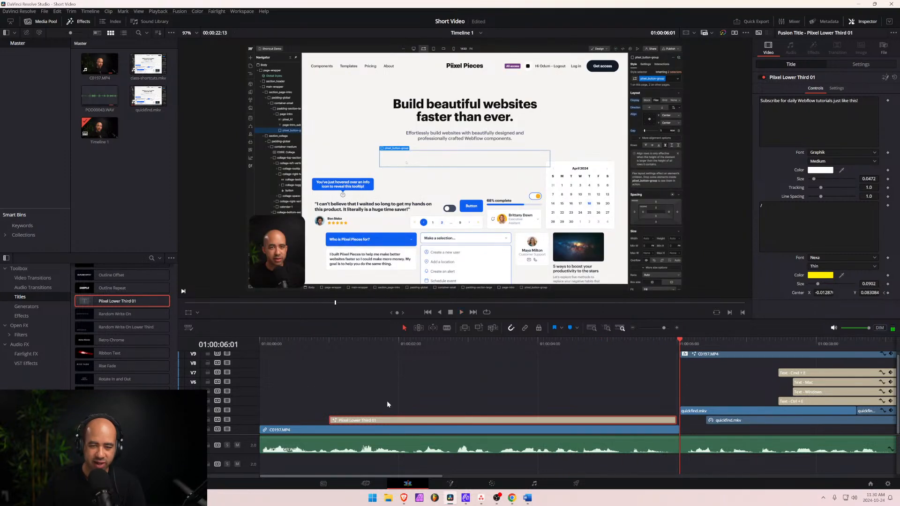
{"action": "scroll", "coordinate": [423, 408], "scroll_direction": "down", "scroll_amount": 1}
{"action": "scroll", "coordinate": [430, 400], "scroll_direction": "down", "scroll_amount": 1}
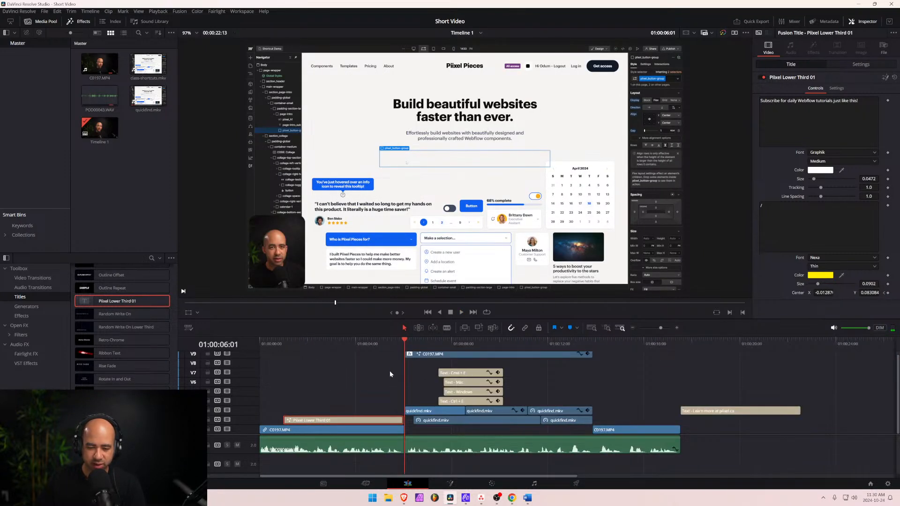
{"action": "key", "text": "space"}
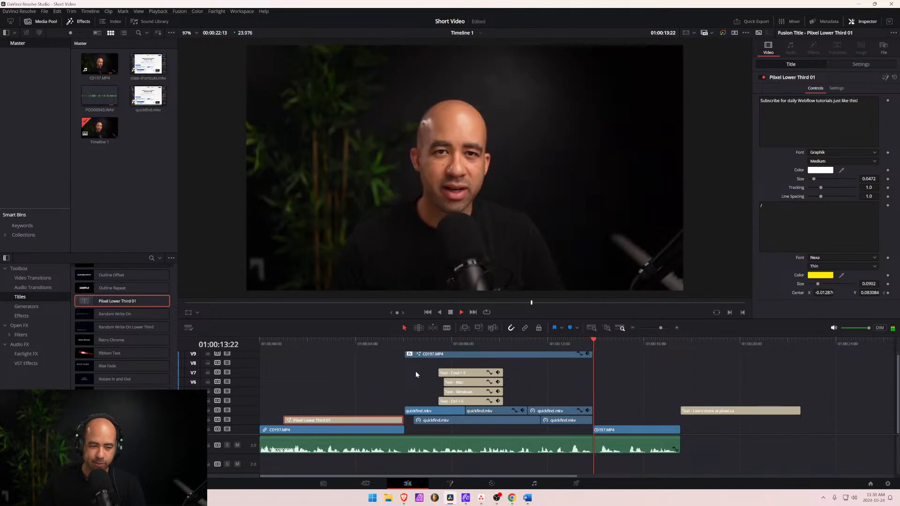
{"action": "key", "text": "space"}
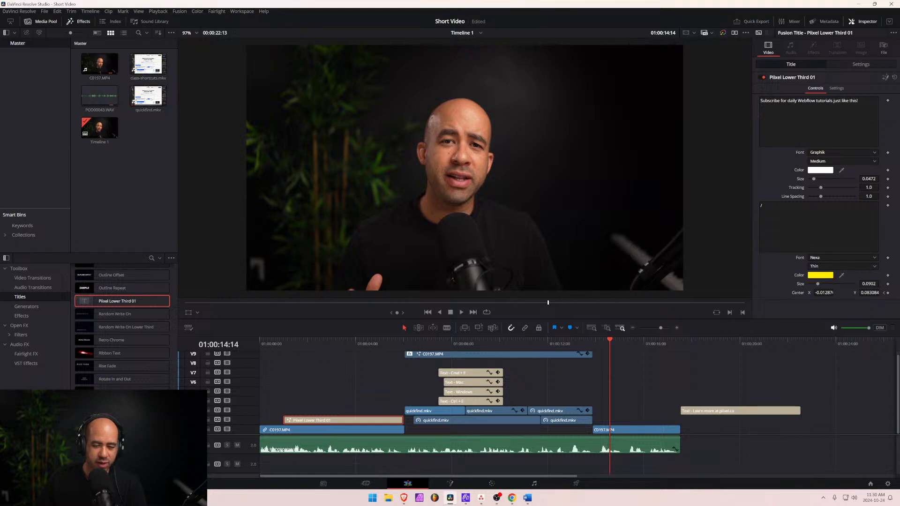
Switch to the Brave browser and open the DaVinci Resolve video templates on Envato Elements.
{"action": "left_click", "coordinate": [403, 498]}
{"action": "left_click", "coordinate": [322, 63]}
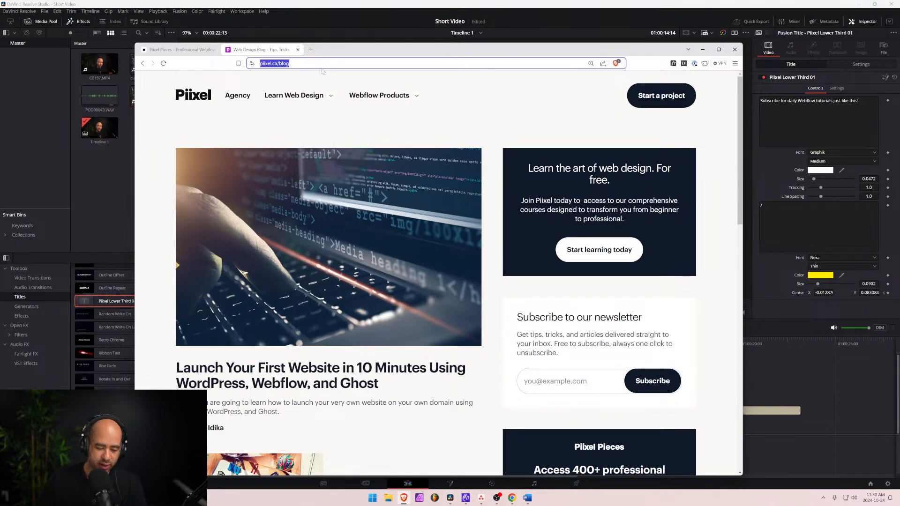
{"action": "type", "text": "enva"}
{"action": "key", "text": "Return"}
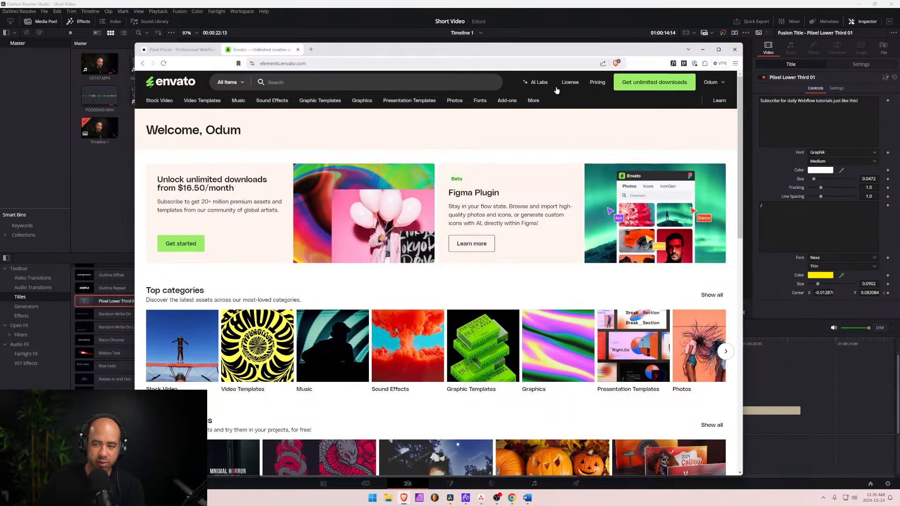
{"action": "mouse_move", "coordinate": [190, 101]}
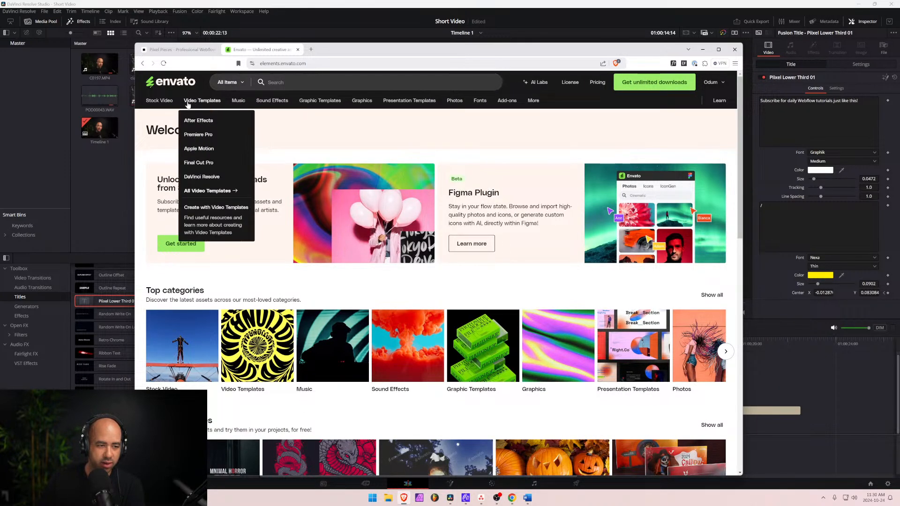
{"action": "left_click", "coordinate": [198, 177]}
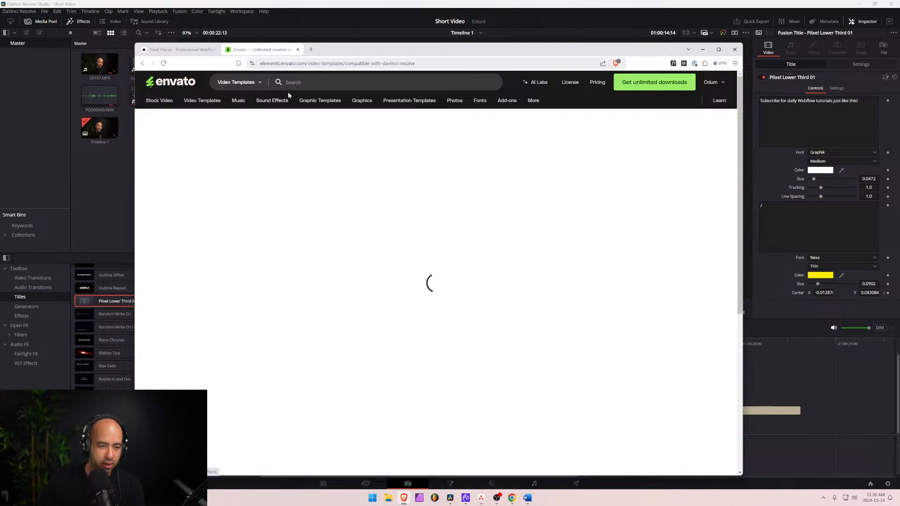
Search the DaVinci Resolve templates for "youtube subcribe" and open the YouTube Promotion template by Motion_Jungle.
{"action": "type", "text": "youtube sub c"}
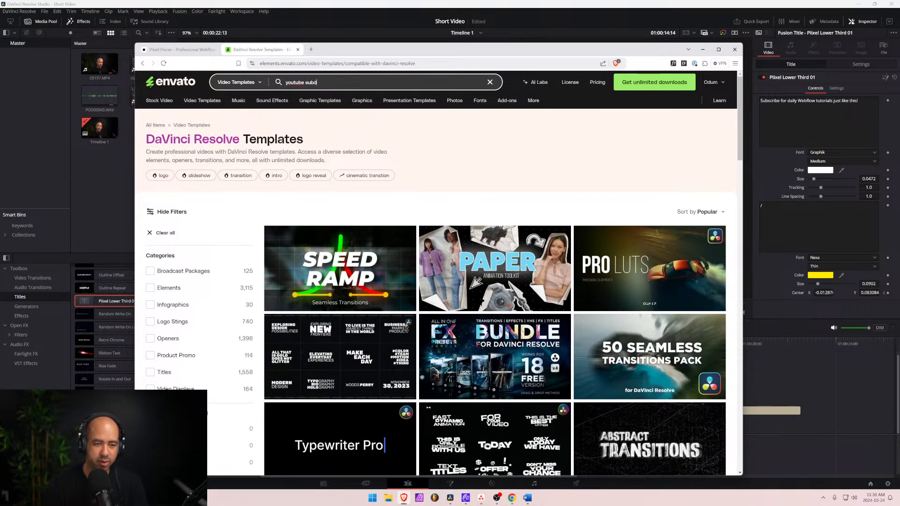
{"action": "type", "text": "ribe"}
{"action": "key", "text": "Return"}
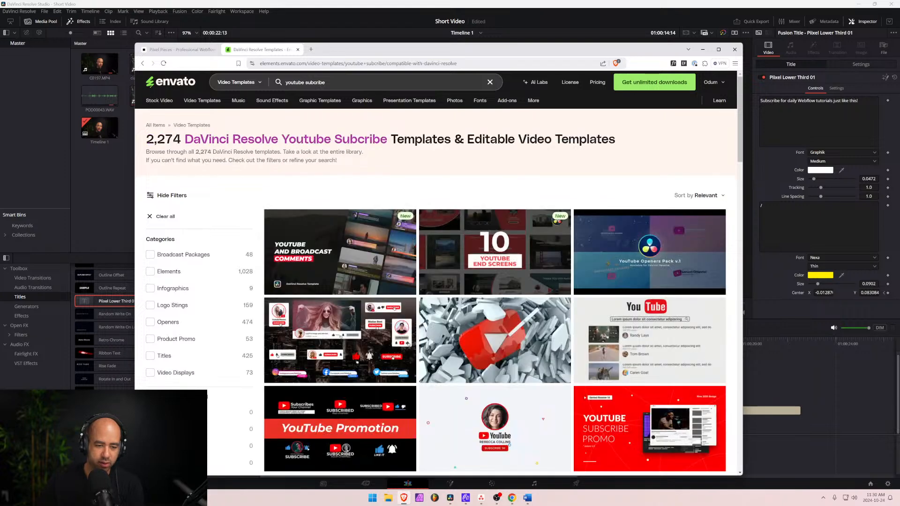
{"action": "scroll", "coordinate": [332, 180], "scroll_direction": "down", "scroll_amount": 3}
{"action": "mouse_move", "coordinate": [365, 271]}
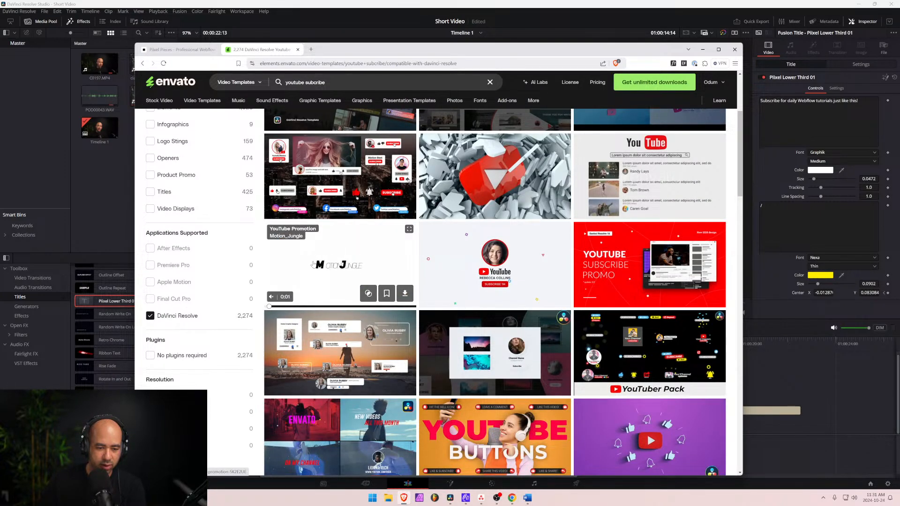
{"action": "left_click", "coordinate": [374, 265]}
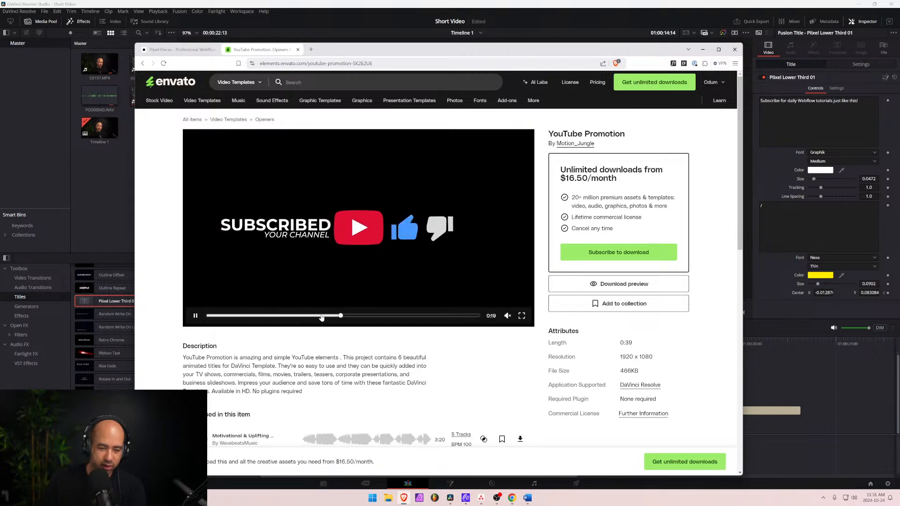
Preview several parts of the YouTube Promotion template's video and return to DaVinci Resolve.
{"action": "left_click", "coordinate": [322, 317]}
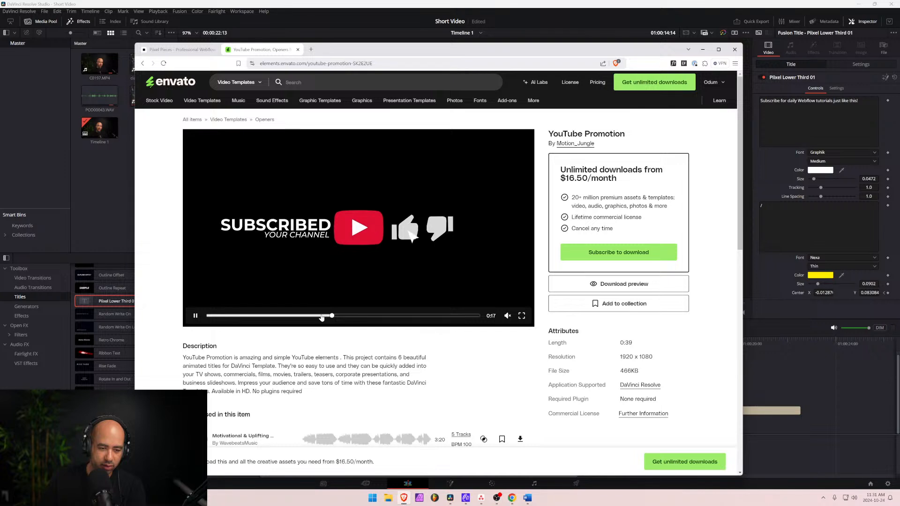
{"action": "left_click", "coordinate": [381, 317]}
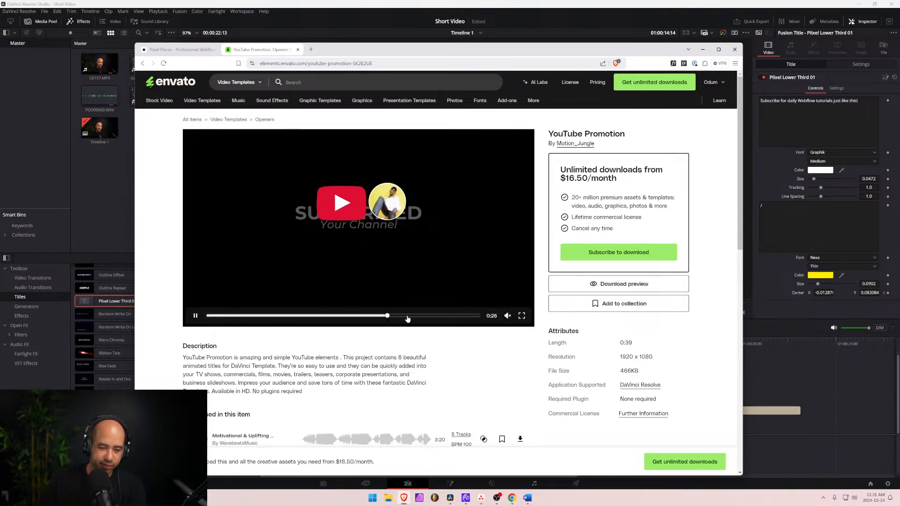
{"action": "left_click", "coordinate": [407, 317]}
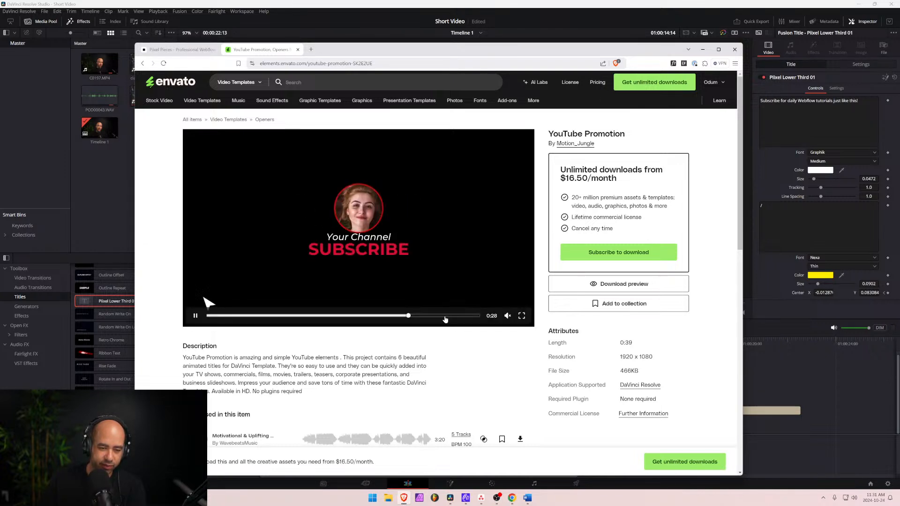
{"action": "left_click", "coordinate": [208, 316]}
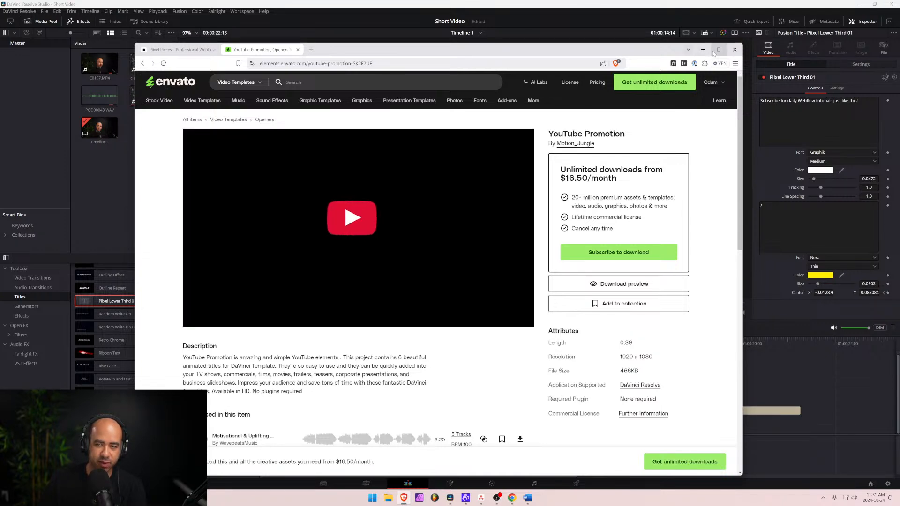
{"action": "left_click", "coordinate": [704, 51]}
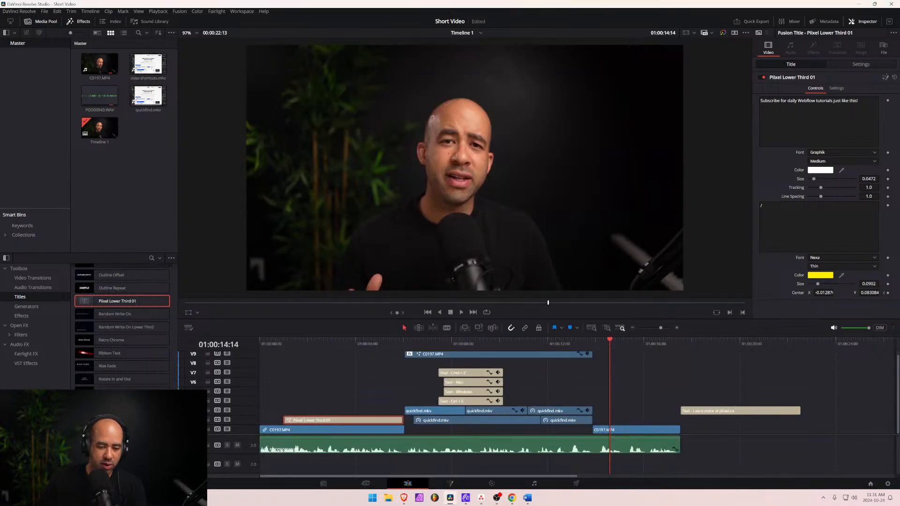
Create a new empty timeline in the media pool with the project settings and select it there.
{"action": "left_click", "coordinate": [108, 169]}
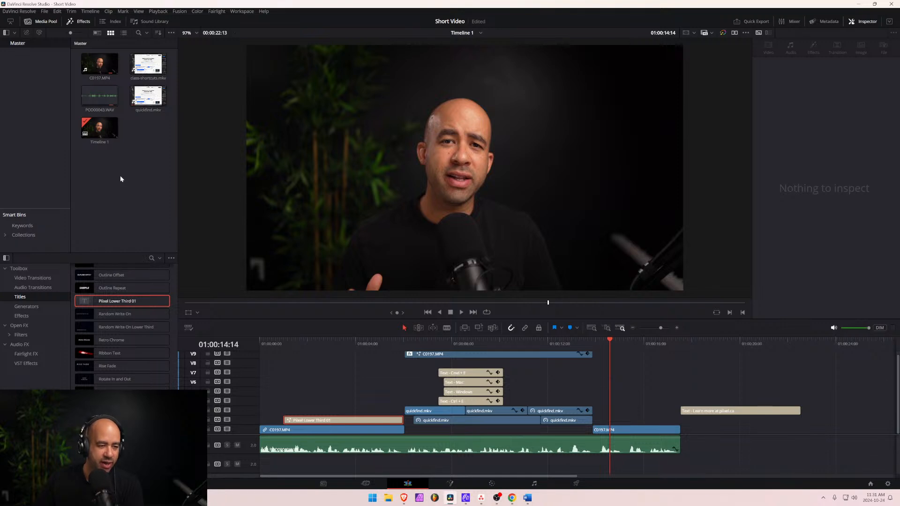
{"action": "right_click", "coordinate": [121, 178]}
{"action": "mouse_move", "coordinate": [242, 185]}
{"action": "left_click", "coordinate": [280, 182]}
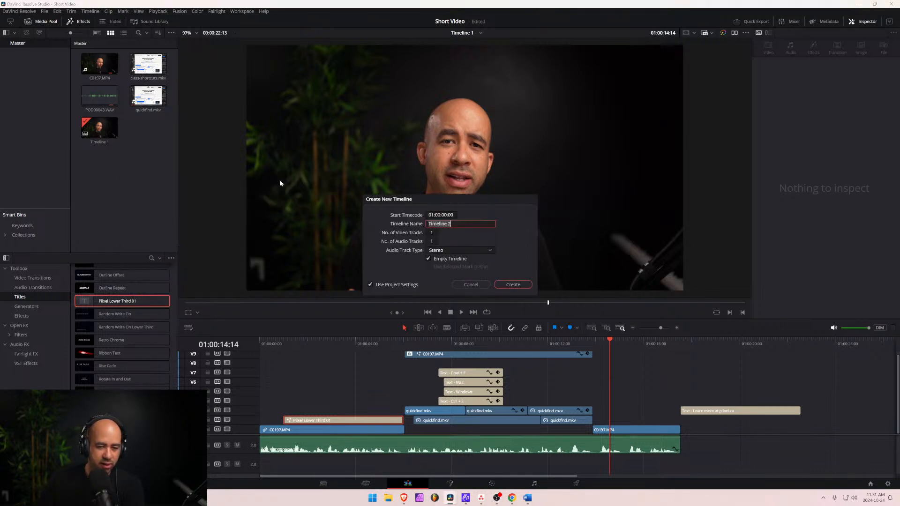
{"action": "left_click", "coordinate": [512, 284]}
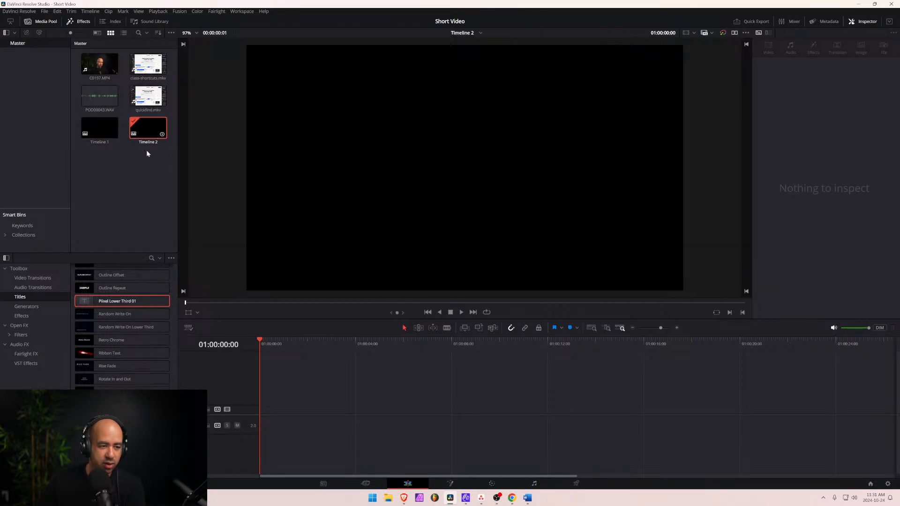
{"action": "left_click", "coordinate": [148, 123]}
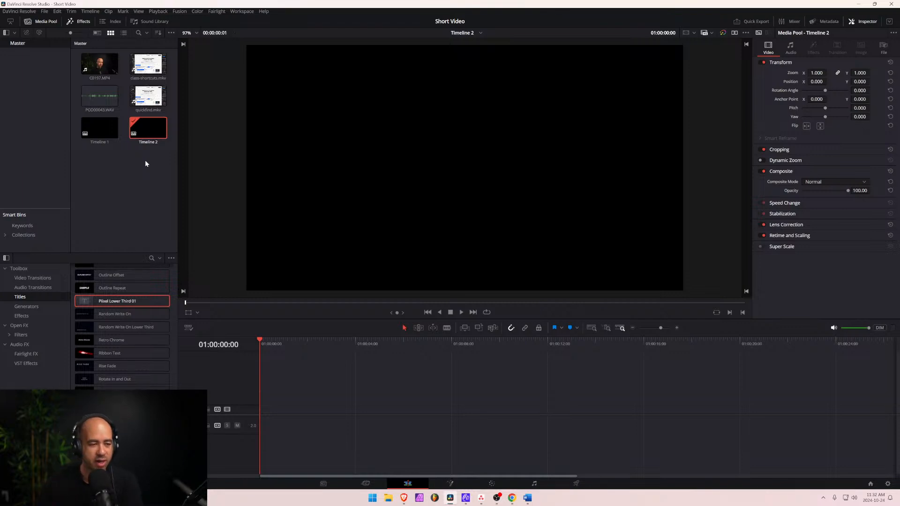
{"action": "left_click", "coordinate": [122, 154]}
{"action": "left_click", "coordinate": [153, 131]}
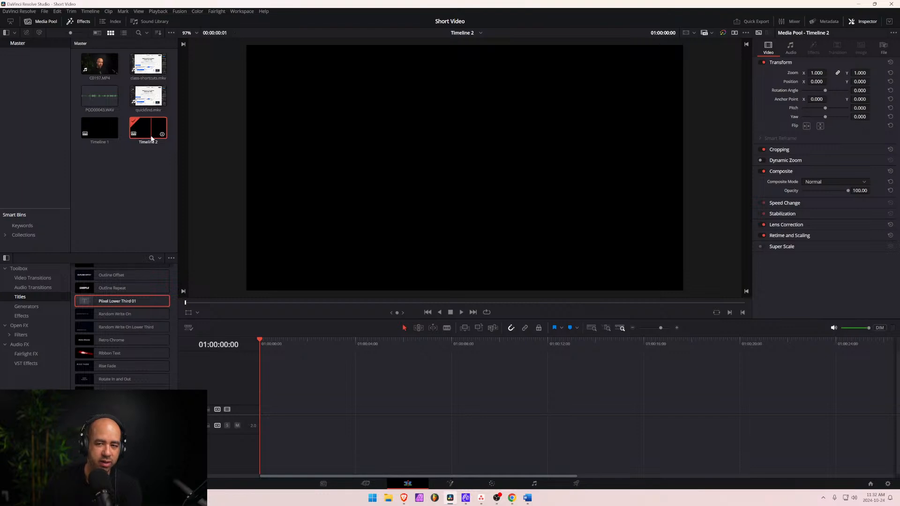
{"action": "left_click", "coordinate": [143, 149]}
{"action": "left_click", "coordinate": [147, 137]}
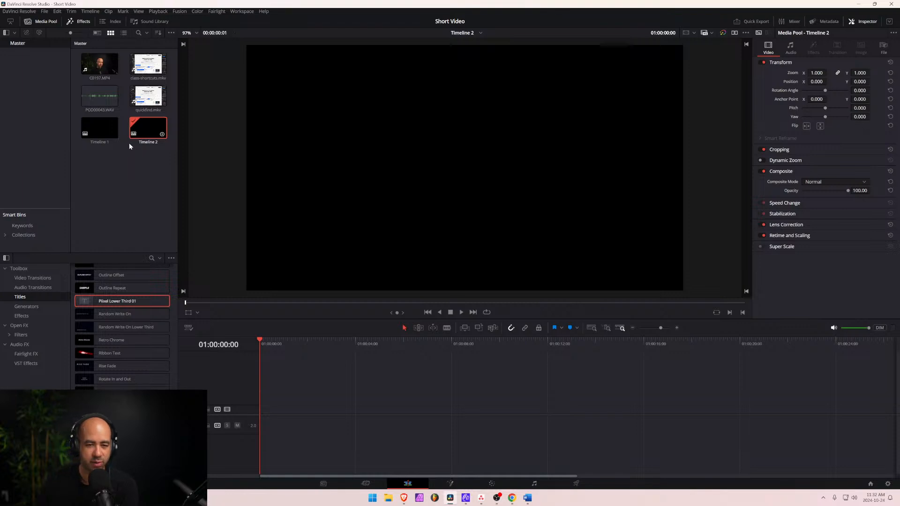
Look through the timeline resolution options in the project settings and close the settings without saving.
{"action": "key", "text": "shift+9"}
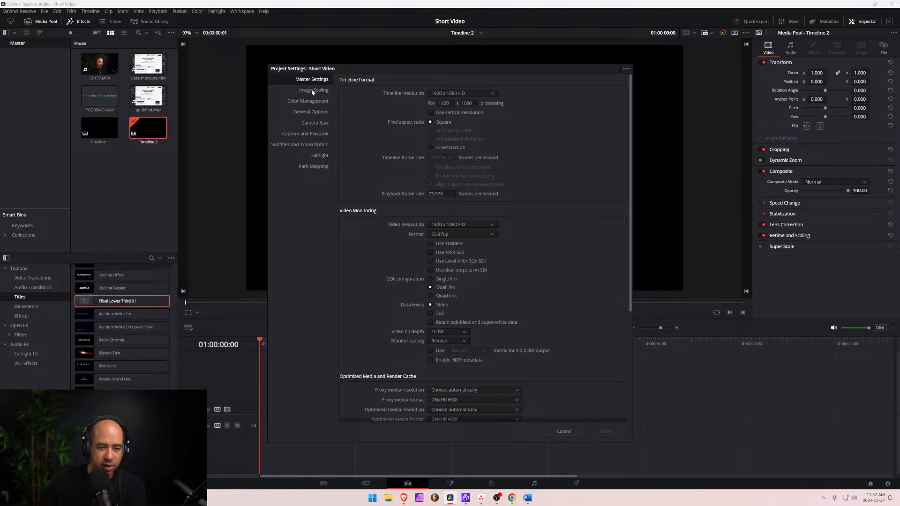
{"action": "left_click", "coordinate": [492, 93]}
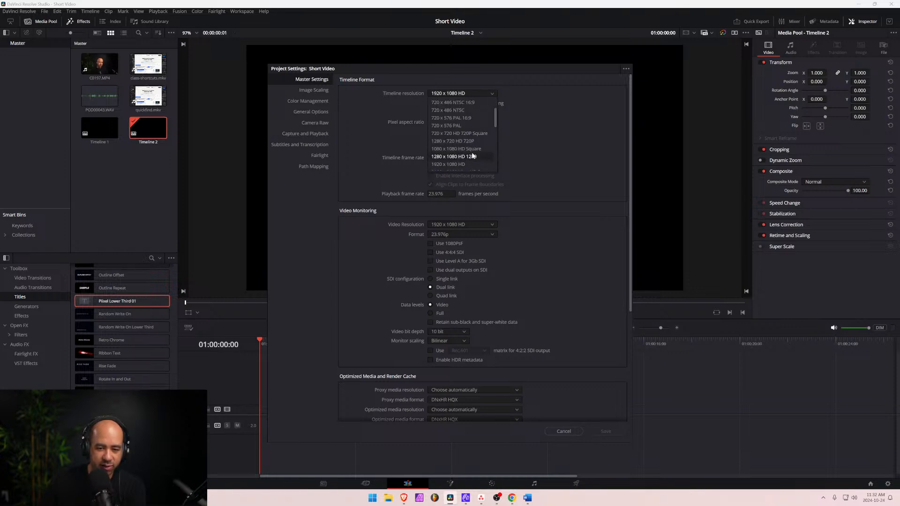
{"action": "scroll", "coordinate": [472, 156], "scroll_direction": "down", "scroll_amount": 2}
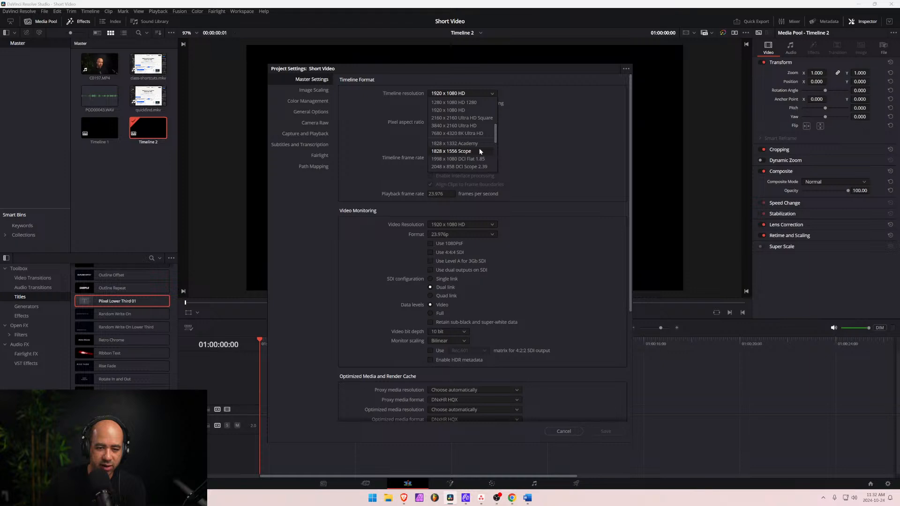
{"action": "scroll", "coordinate": [479, 150], "scroll_direction": "up", "scroll_amount": 3}
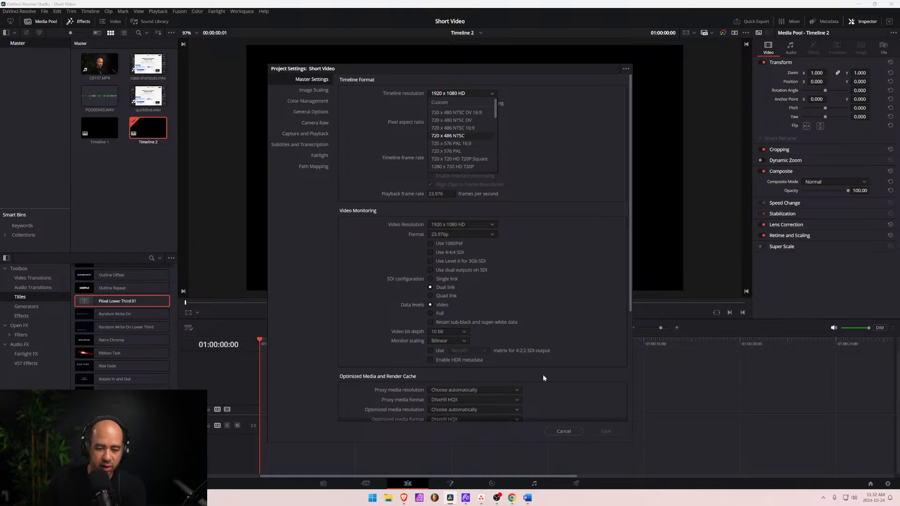
{"action": "left_click", "coordinate": [568, 435]}
Review the format and monitor settings of Timeline 2 and close its timeline settings without changing anything.
{"action": "right_click", "coordinate": [146, 122]}
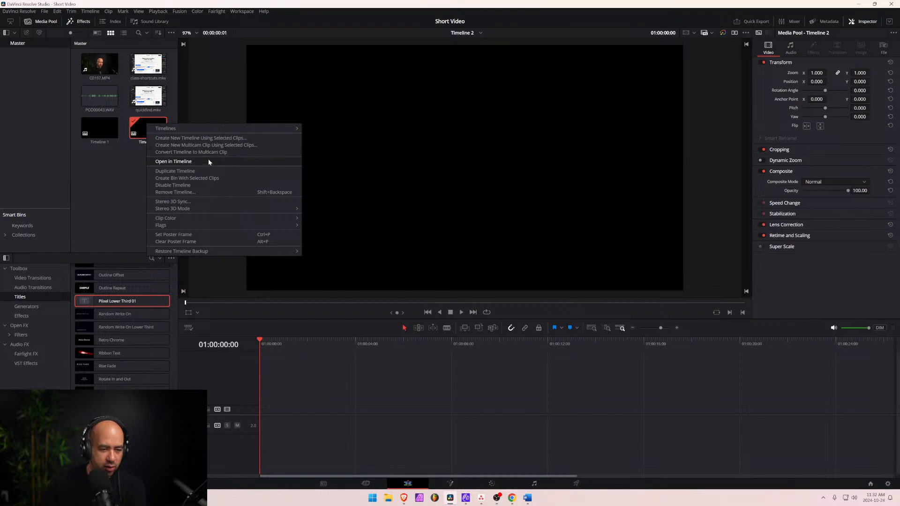
{"action": "mouse_move", "coordinate": [223, 131]}
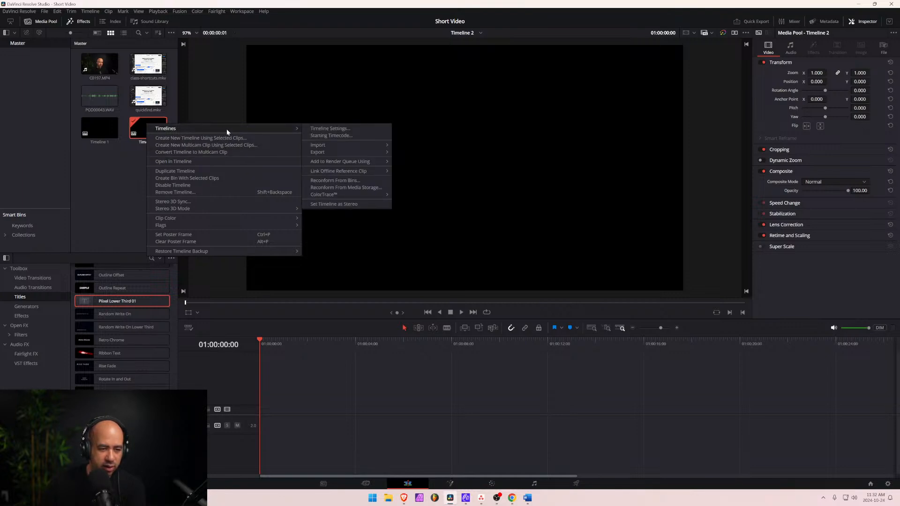
{"action": "left_click", "coordinate": [375, 130]}
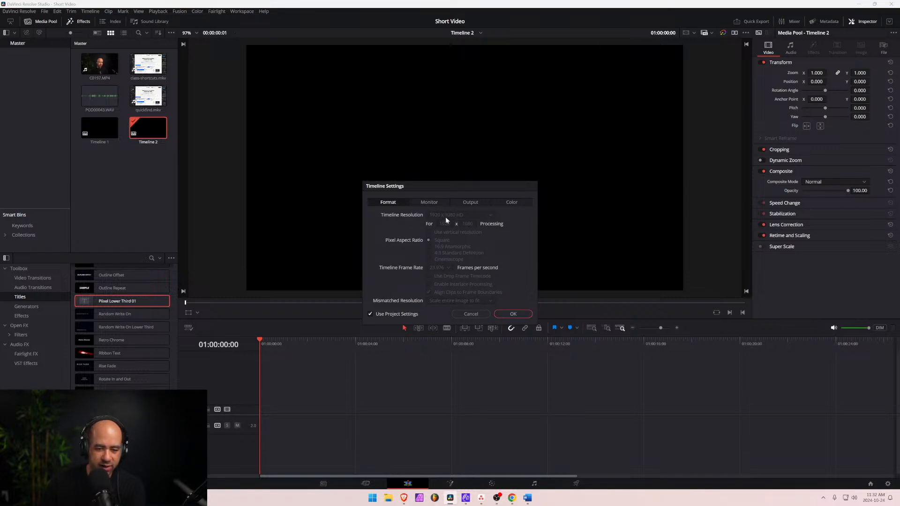
{"action": "left_click", "coordinate": [426, 202]}
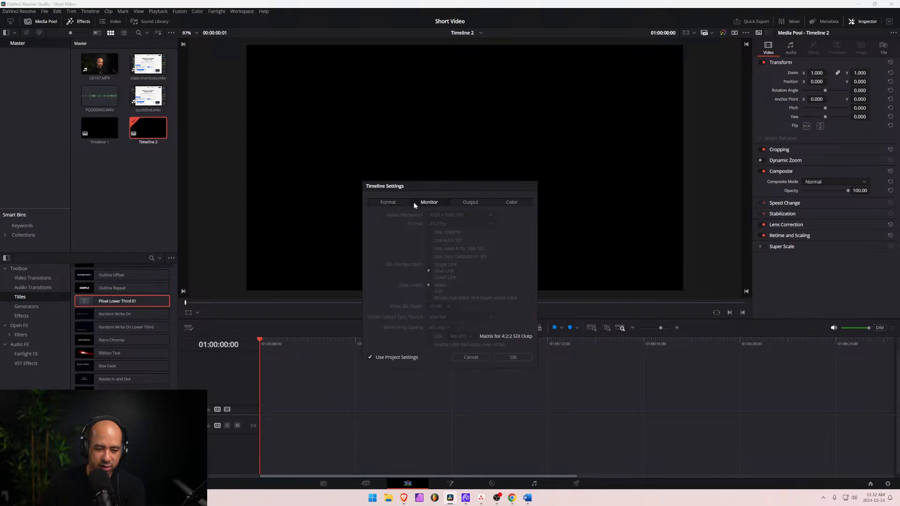
{"action": "left_click", "coordinate": [391, 203]}
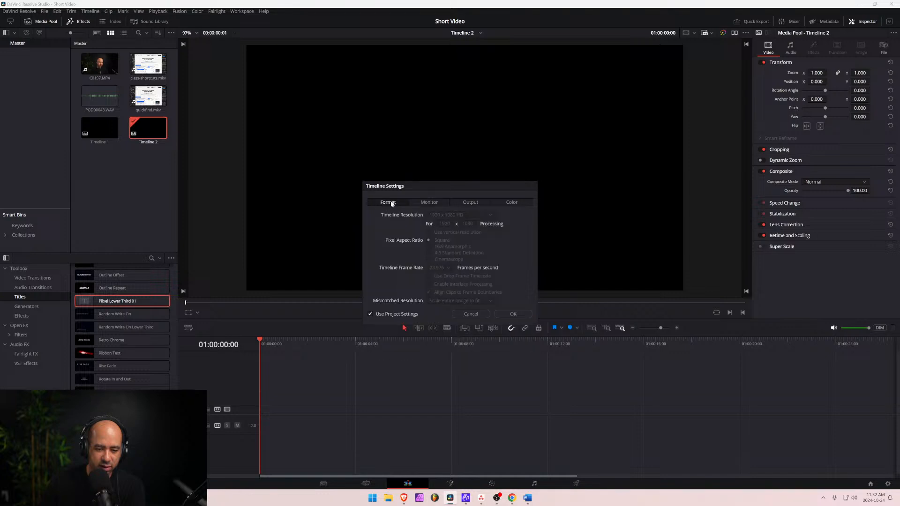
{"action": "left_click", "coordinate": [471, 314]}
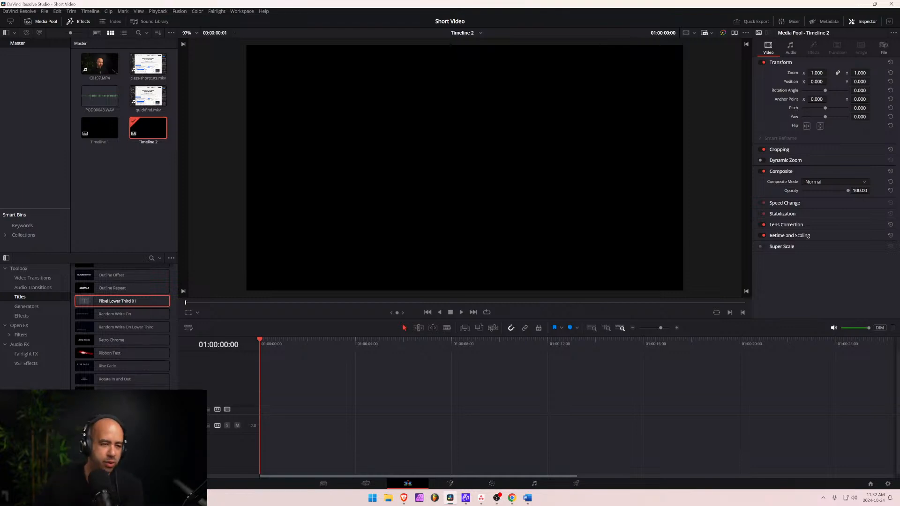
{"action": "left_click", "coordinate": [90, 11]}
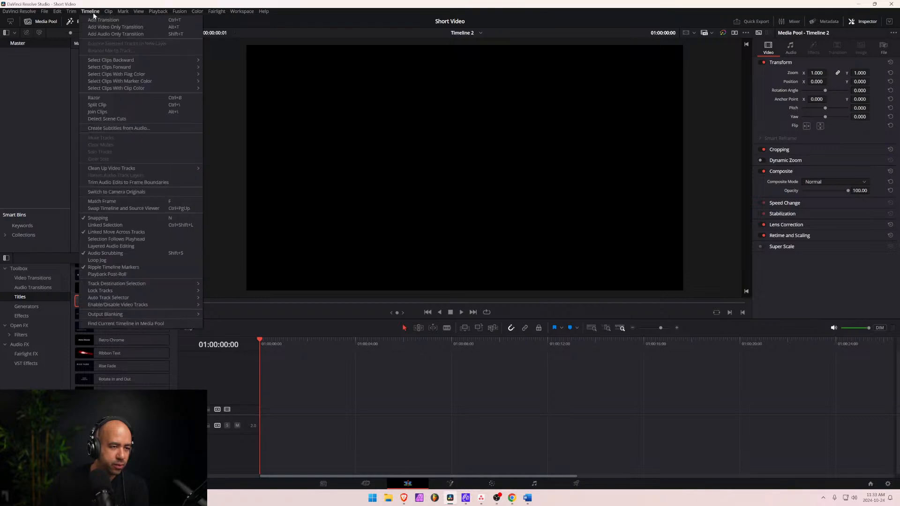
{"action": "left_click", "coordinate": [61, 94]}
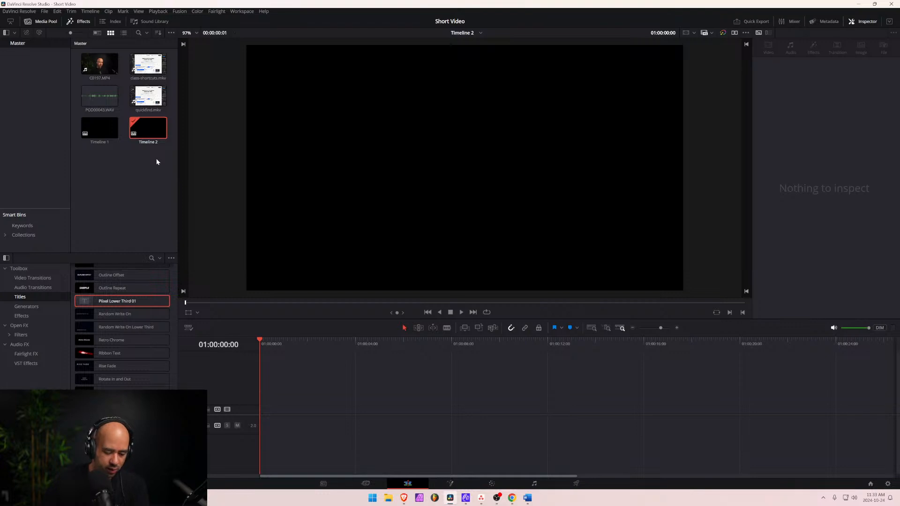
Reopen the project settings and switch the timeline resolution to Custom.
{"action": "key", "text": "shift+9"}
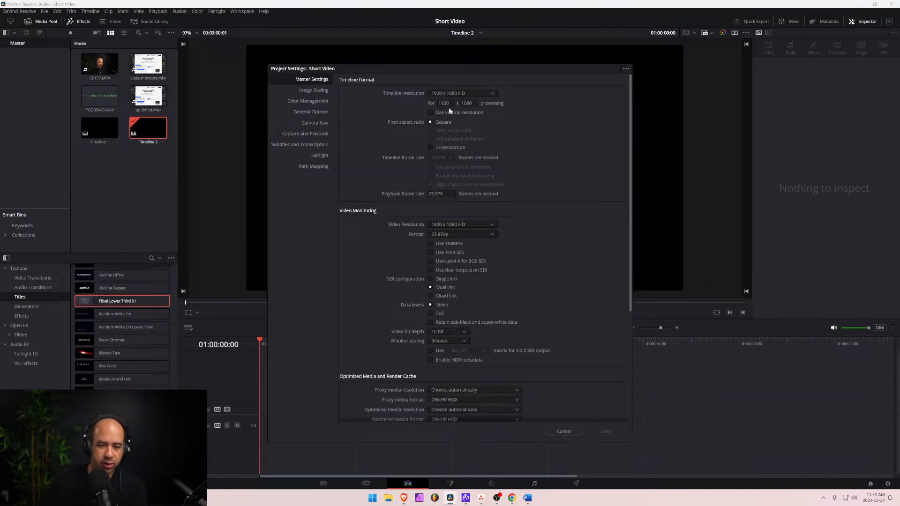
{"action": "left_click", "coordinate": [467, 93]}
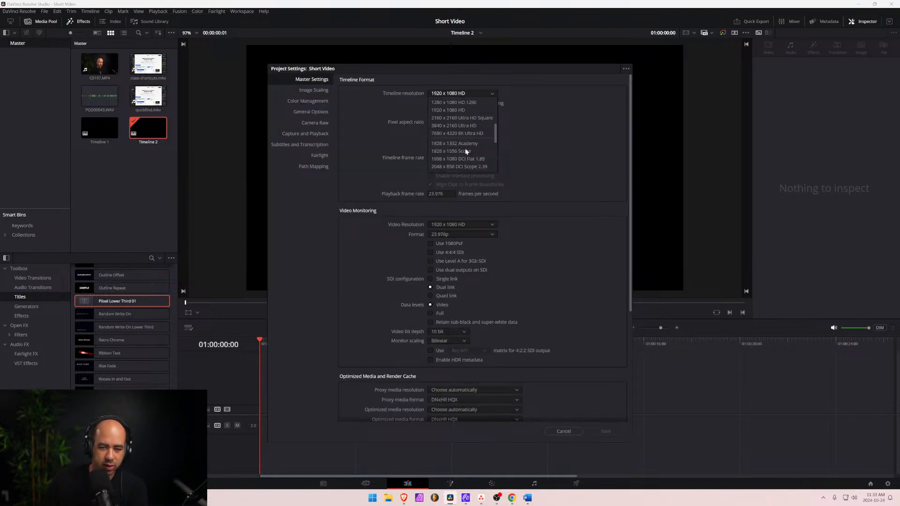
{"action": "scroll", "coordinate": [462, 159], "scroll_direction": "down", "scroll_amount": 5}
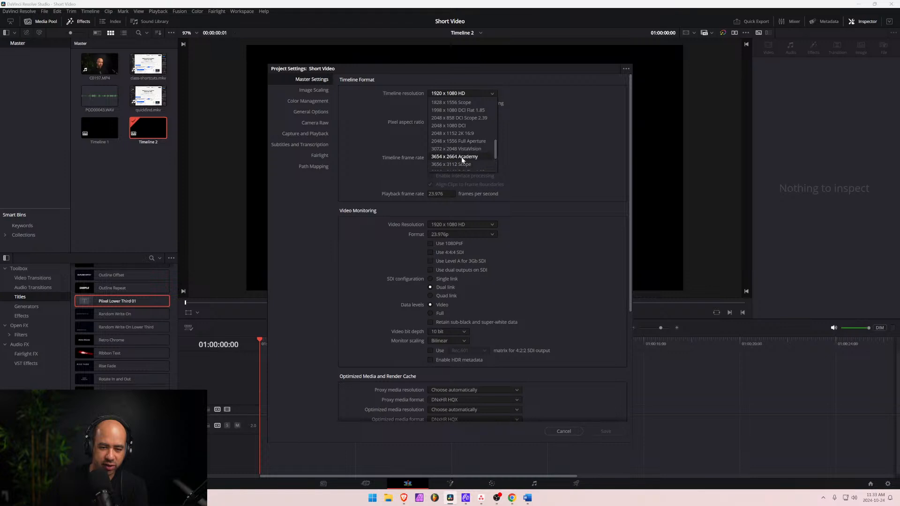
{"action": "left_click", "coordinate": [462, 157]}
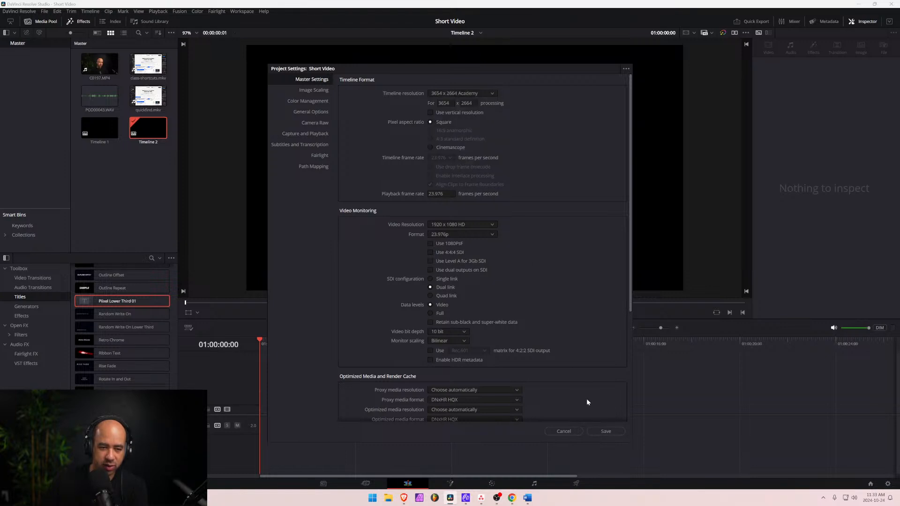
{"action": "left_click", "coordinate": [490, 93]}
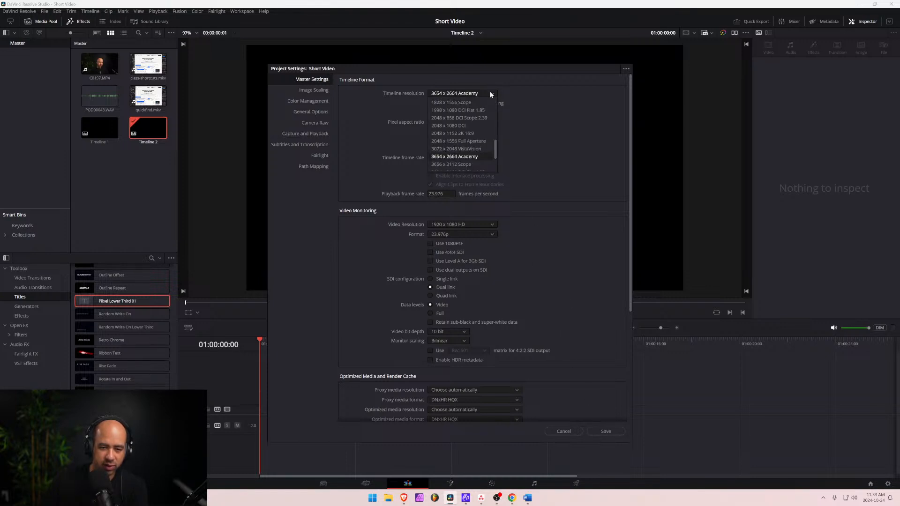
{"action": "scroll", "coordinate": [462, 122], "scroll_direction": "up", "scroll_amount": 8}
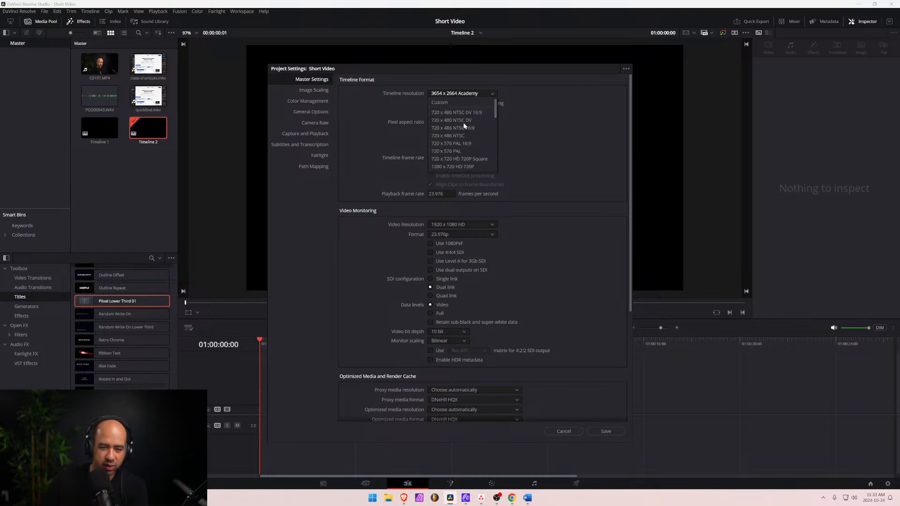
{"action": "left_click", "coordinate": [450, 94]}
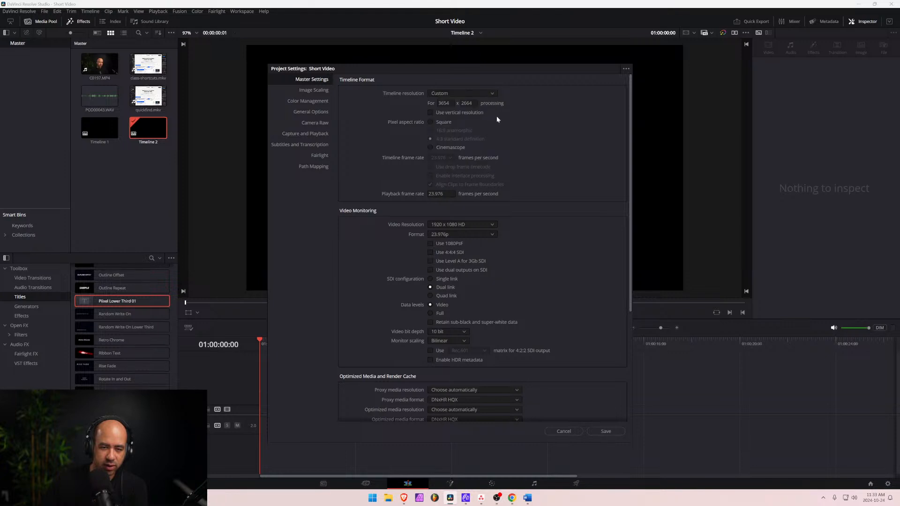
Set the custom timeline resolution to 1080 x 1920 and save the project settings.
{"action": "double_click", "coordinate": [444, 103]}
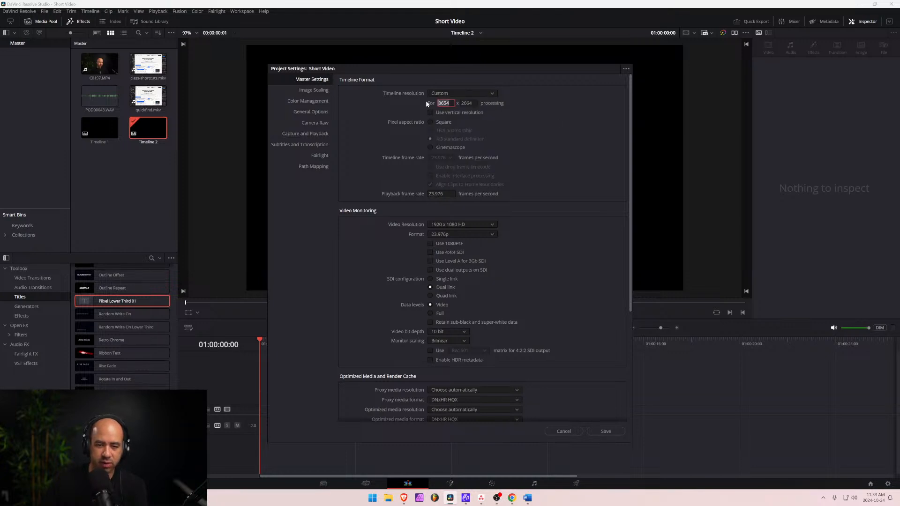
{"action": "type", "text": "1080"}
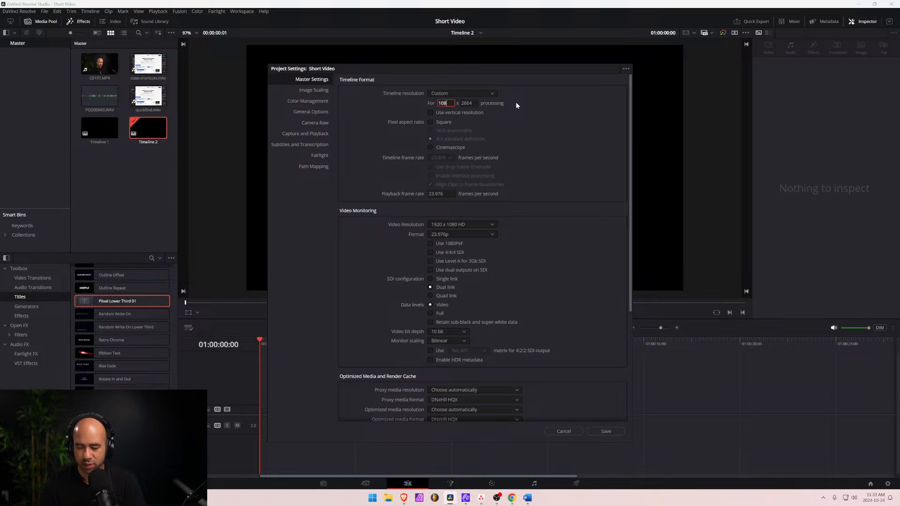
{"action": "key", "text": "Tab"}
{"action": "type", "text": "1980"}
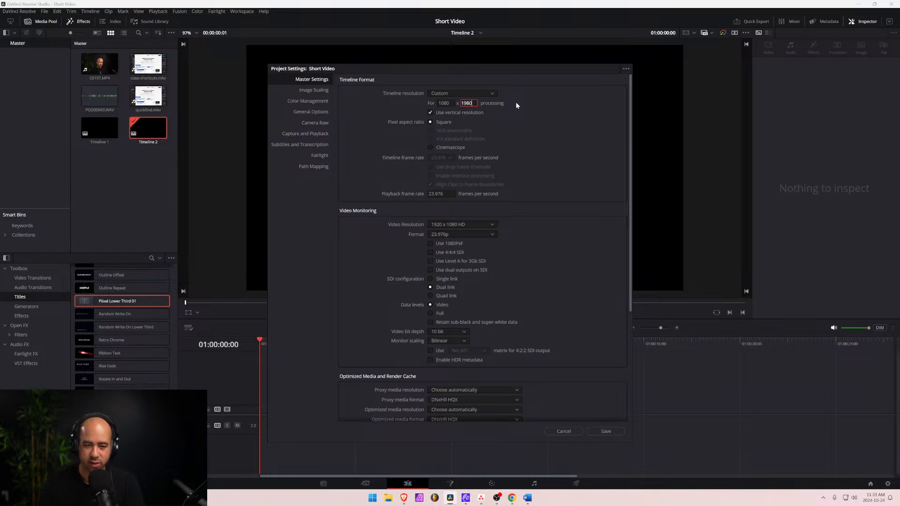
{"action": "key", "text": "BackSpace"}
{"action": "key", "text": "BackSpace"}
{"action": "type", "text": "20"}
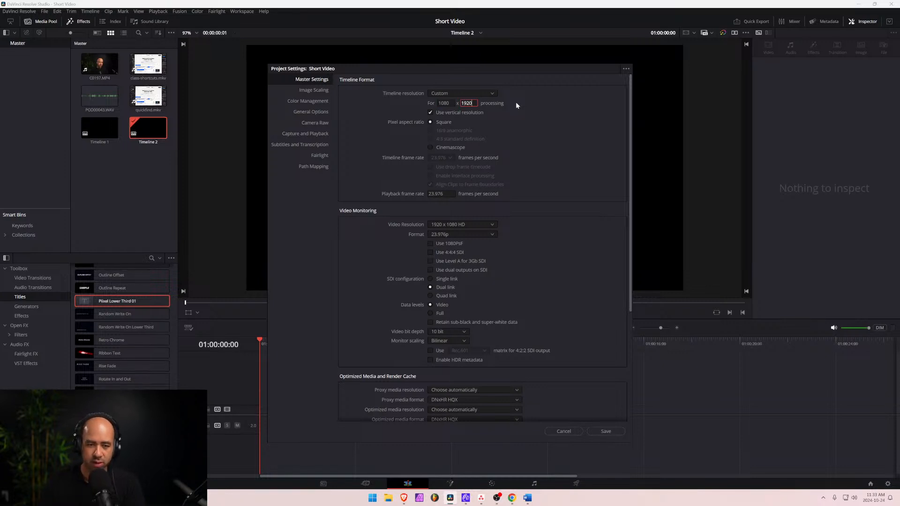
{"action": "left_click", "coordinate": [604, 431]}
Switch the viewer from the empty Timeline 2 to Timeline 1.
{"action": "left_click", "coordinate": [92, 128]}
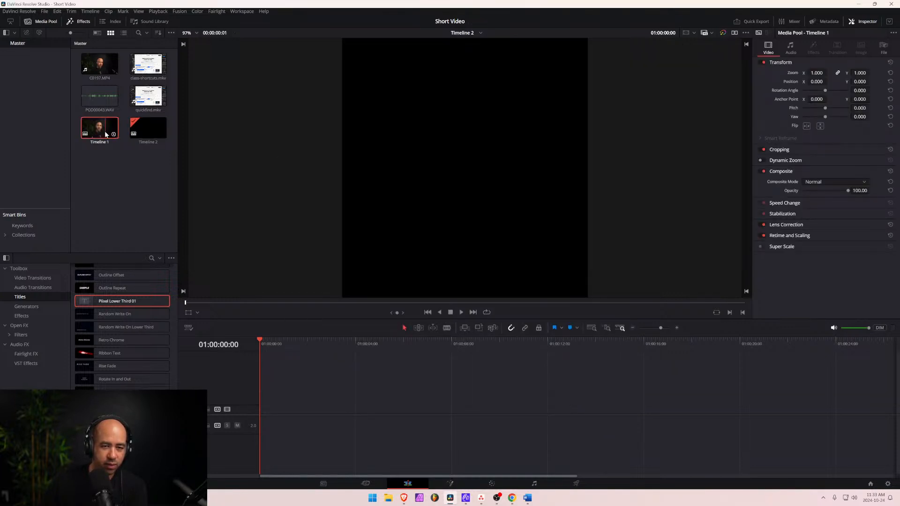
{"action": "scroll", "coordinate": [462, 140], "scroll_direction": "up", "scroll_amount": 1}
{"action": "scroll", "coordinate": [462, 139], "scroll_direction": "down", "scroll_amount": 5}
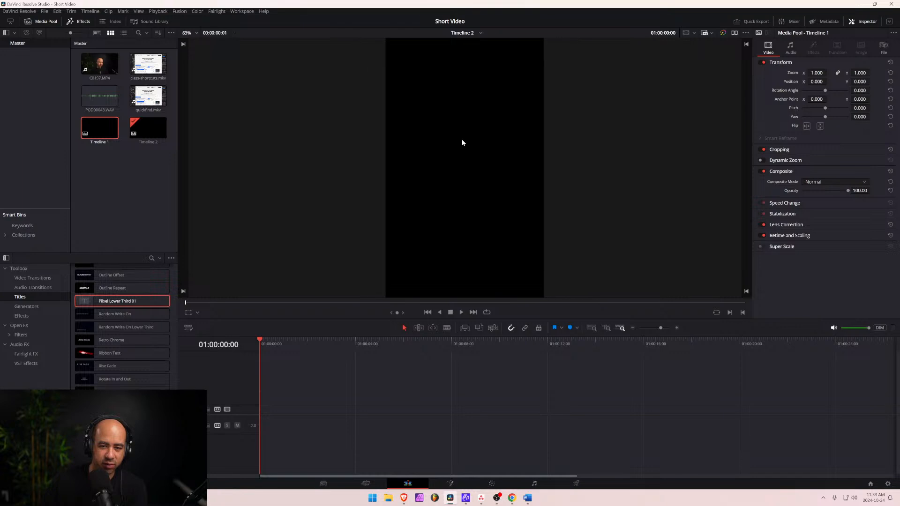
{"action": "left_click", "coordinate": [481, 32]}
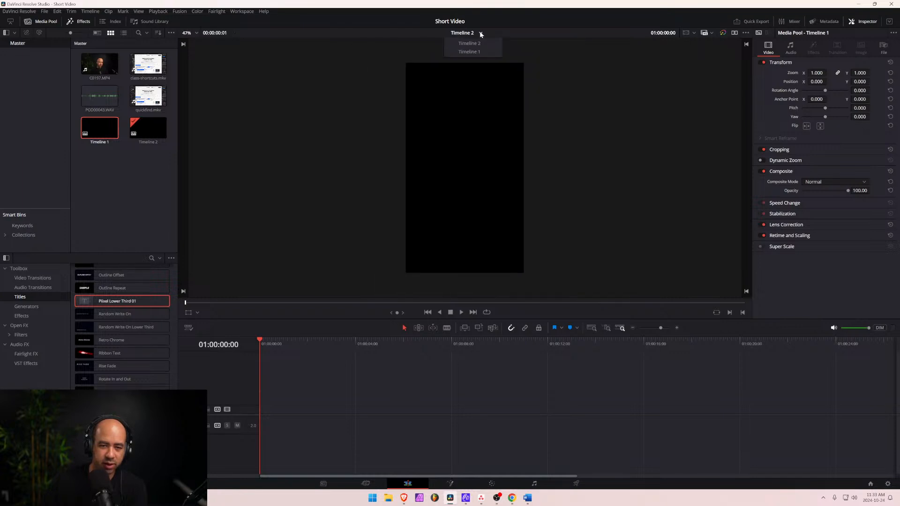
{"action": "left_click", "coordinate": [474, 53]}
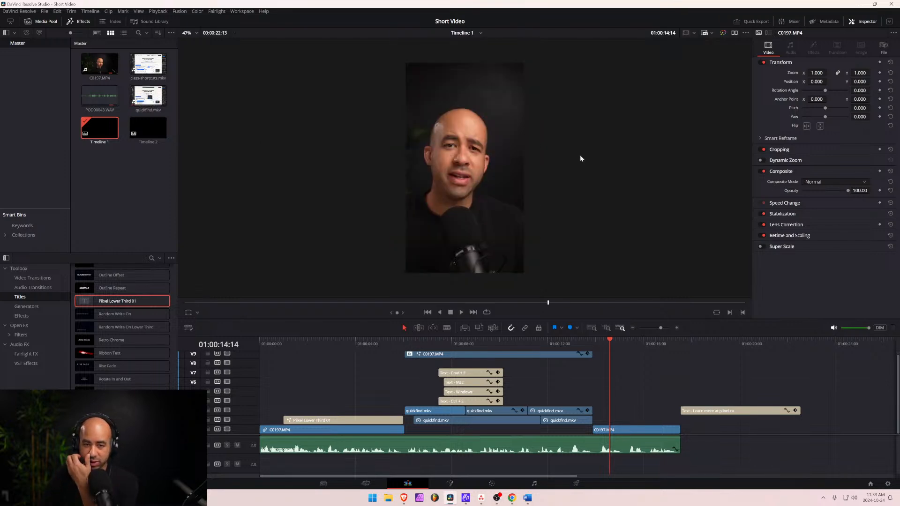
Undo the creation of Timeline 2 and the last move of the Pixel Lower Third 01 title.
{"action": "key", "text": "ctrl+shift+bracketright"}
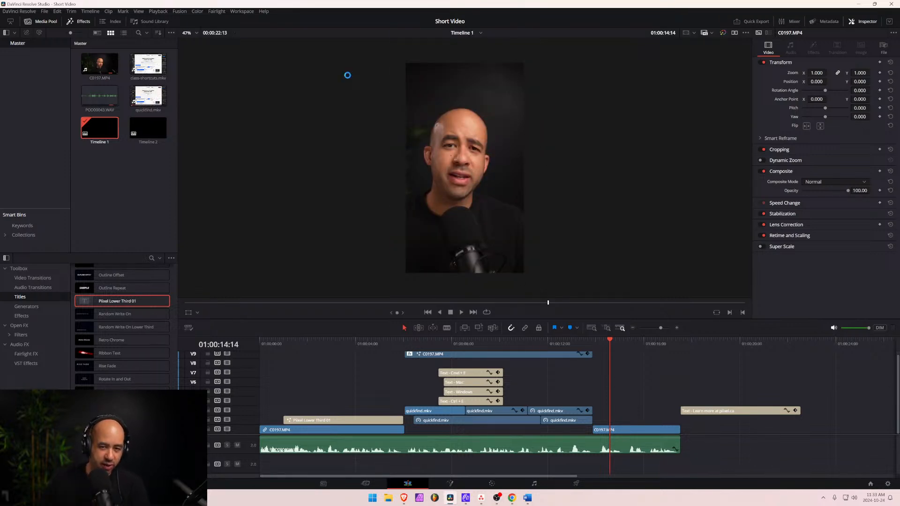
{"action": "key", "text": "ctrl+z"}
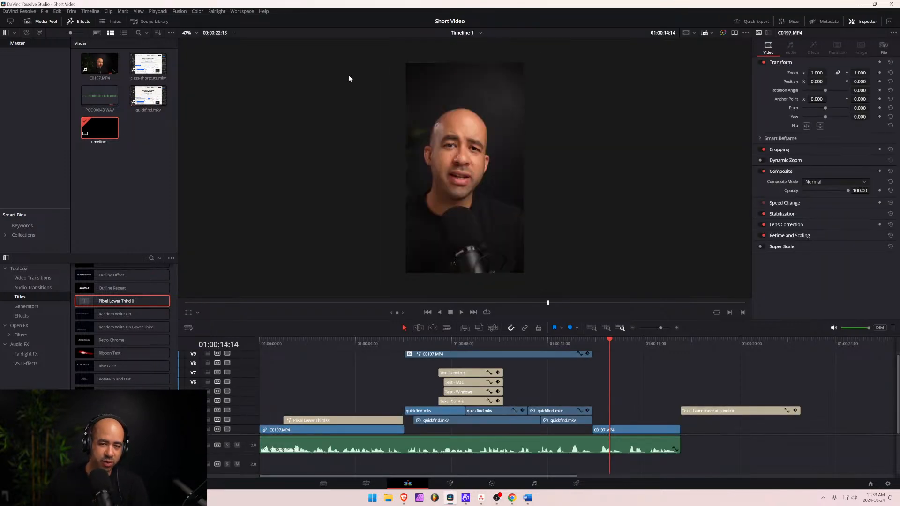
{"action": "key", "text": "ctrl+z"}
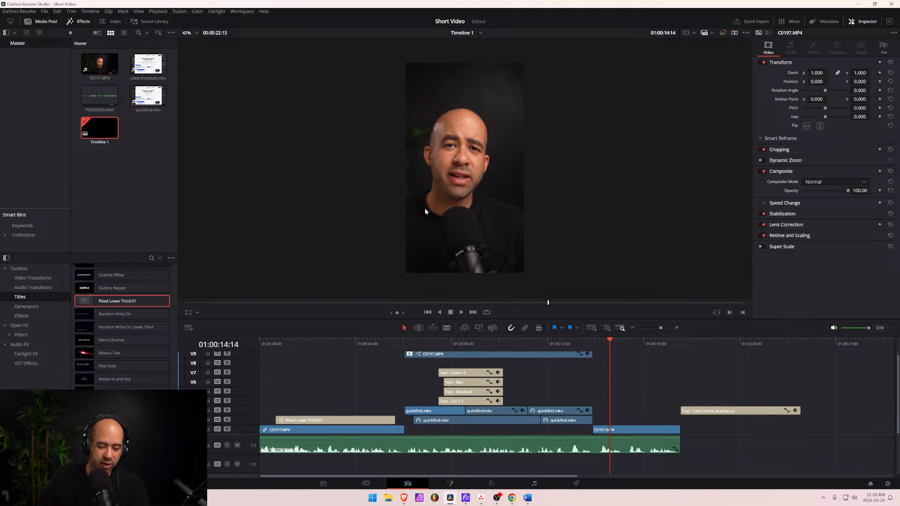
Save the project and redo the last move of the Pixel Lower Third 01 title.
{"action": "key", "text": "ctrl+s"}
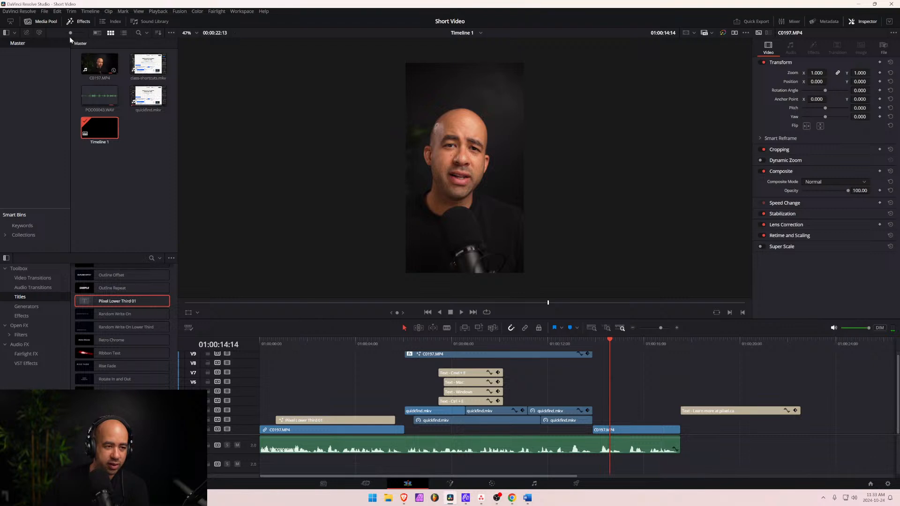
{"action": "left_click", "coordinate": [57, 11]}
{"action": "left_click", "coordinate": [61, 27]}
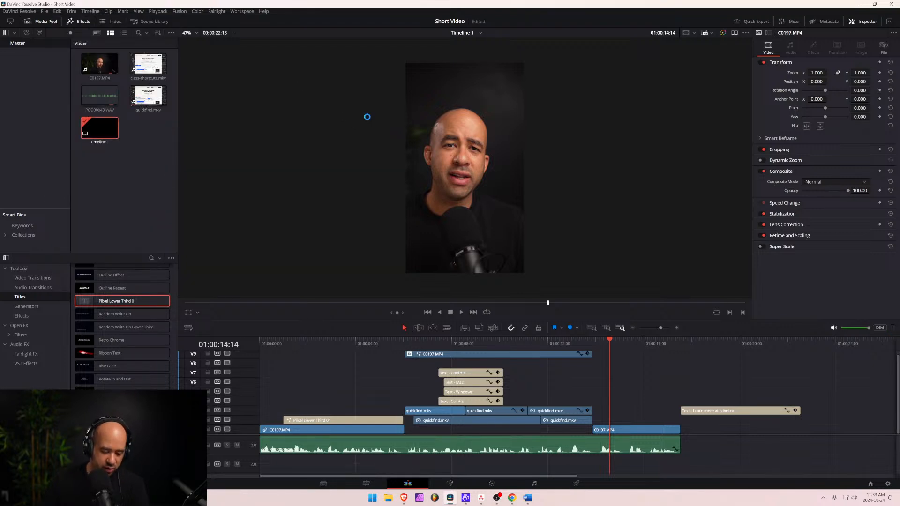
Set the project's timeline resolution to 1920 x 1080 with vertical resolution off, save the settings, and view Timeline 1 at 01:00:03:15.
{"action": "key", "text": "shift+9"}
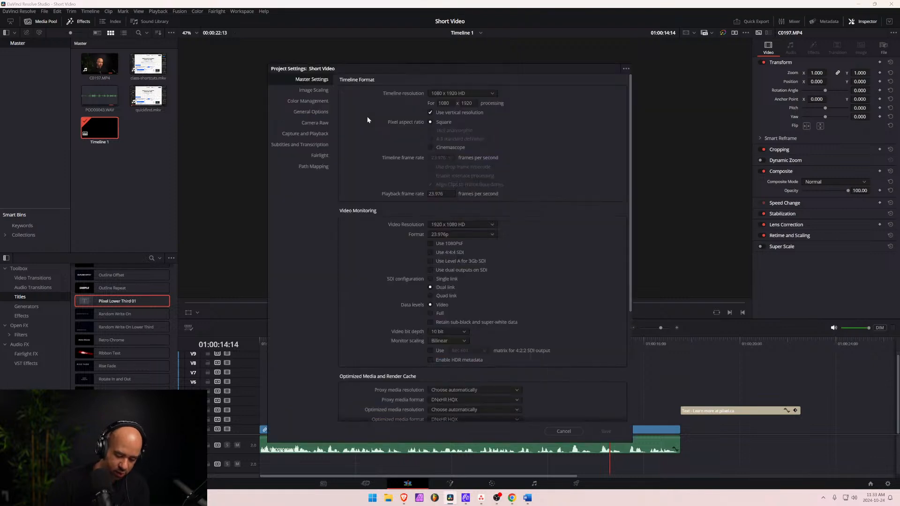
{"action": "left_click", "coordinate": [494, 91]}
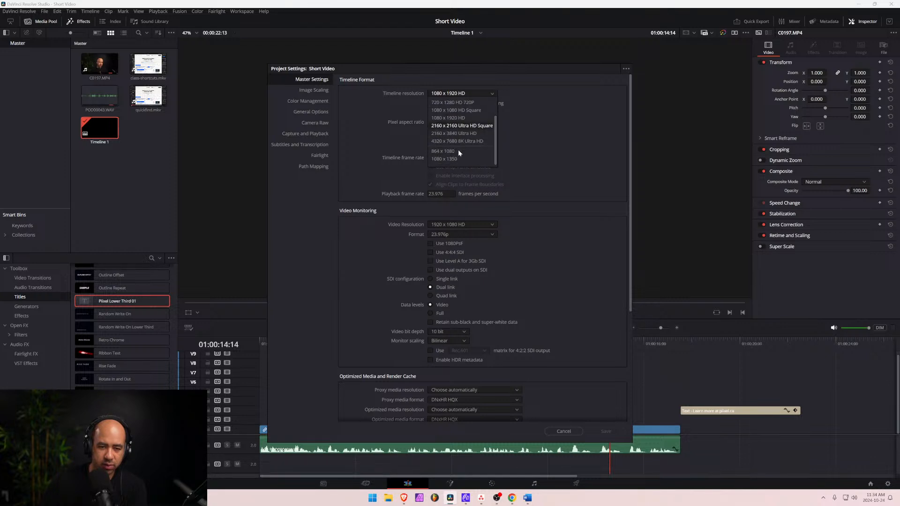
{"action": "left_click", "coordinate": [413, 111]}
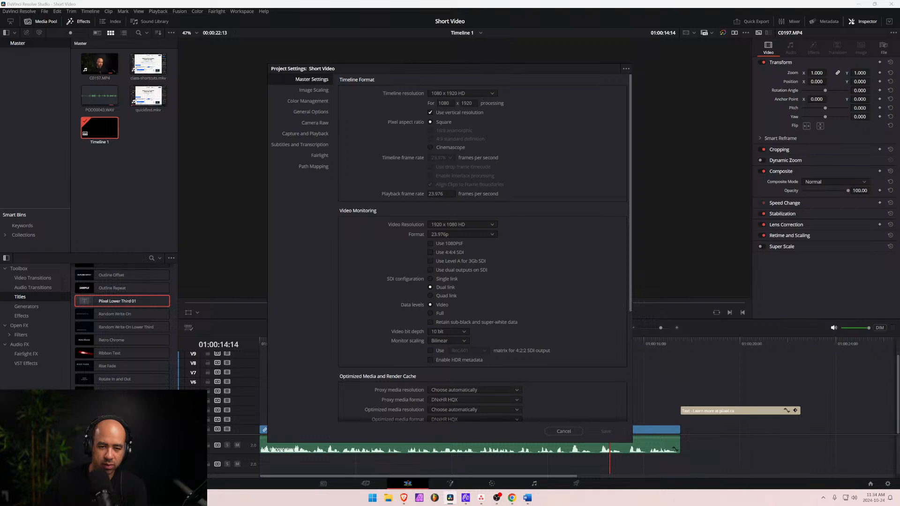
{"action": "left_click", "coordinate": [470, 100]}
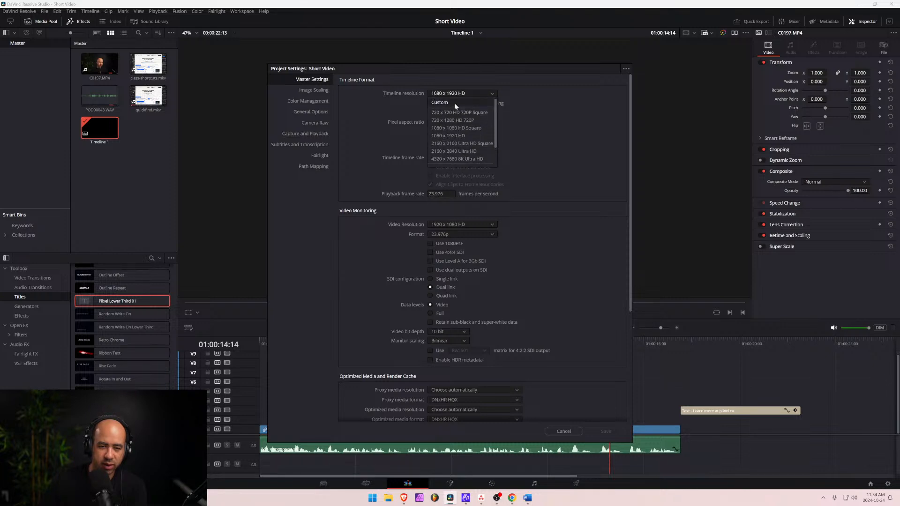
{"action": "left_click", "coordinate": [454, 103]}
{"action": "left_click_drag", "start_coordinate": [450, 103], "coordinate": [400, 103]}
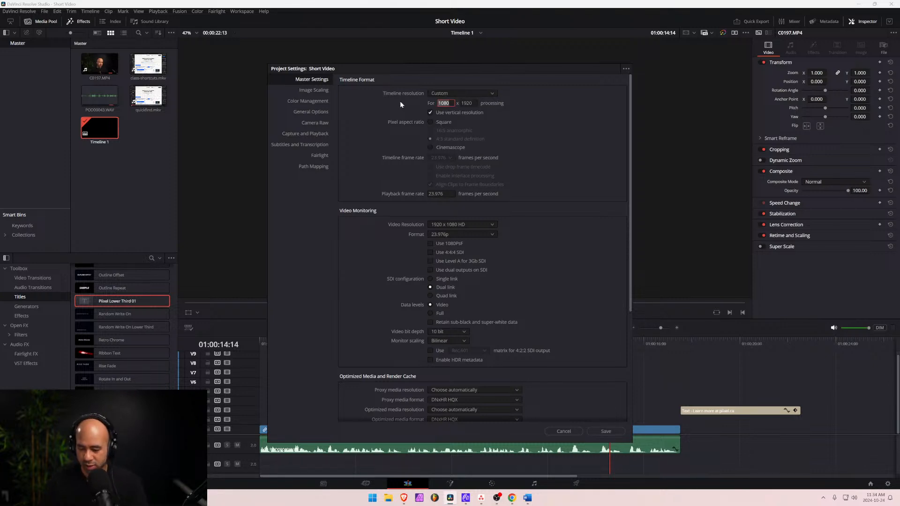
{"action": "type", "text": "1920"}
{"action": "key", "text": "Tab"}
{"action": "type", "text": "1080"}
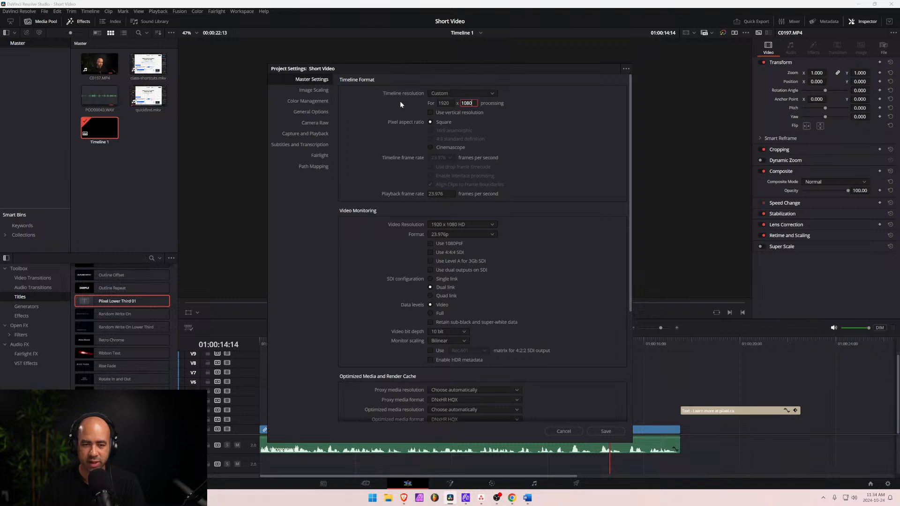
{"action": "left_click", "coordinate": [433, 114]}
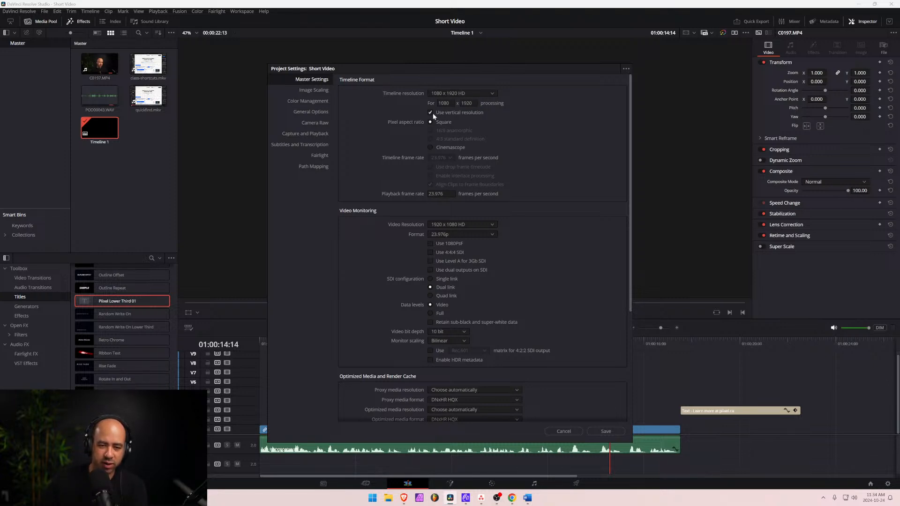
{"action": "left_click", "coordinate": [606, 431]}
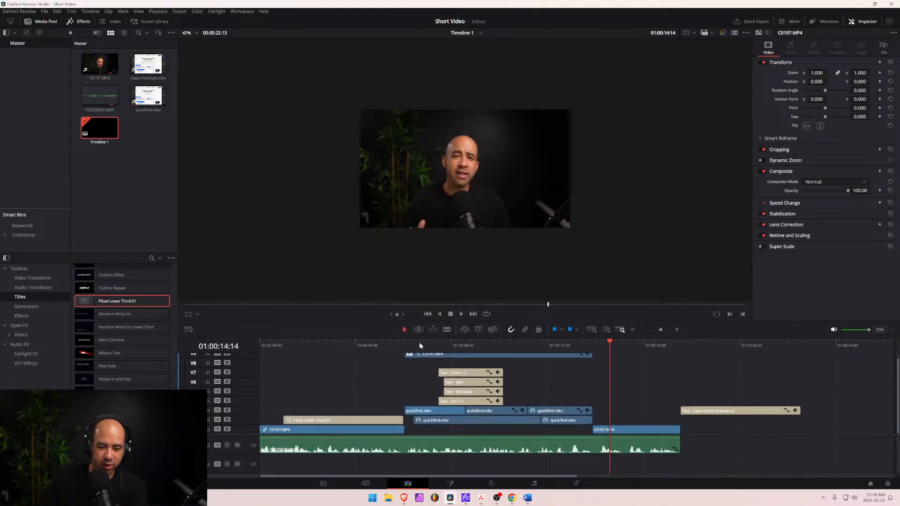
{"action": "left_click_drag", "start_coordinate": [420, 344], "coordinate": [346, 336]}
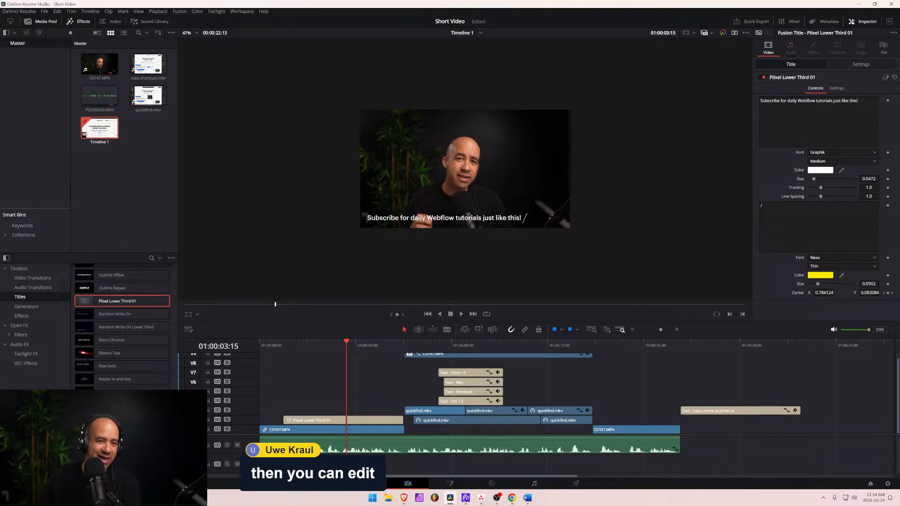
Create an empty timeline named Timeline 2 that uses the project settings.
{"action": "left_click", "coordinate": [31, 12]}
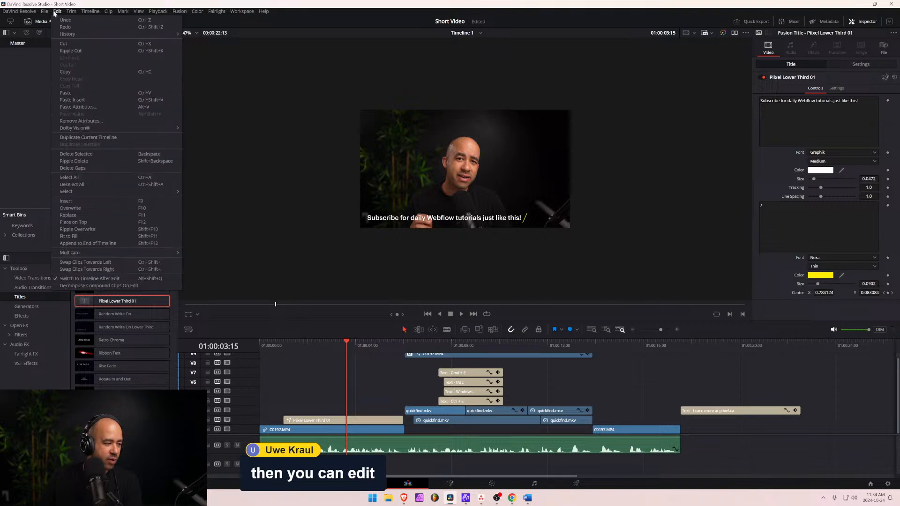
{"action": "mouse_move", "coordinate": [108, 11]}
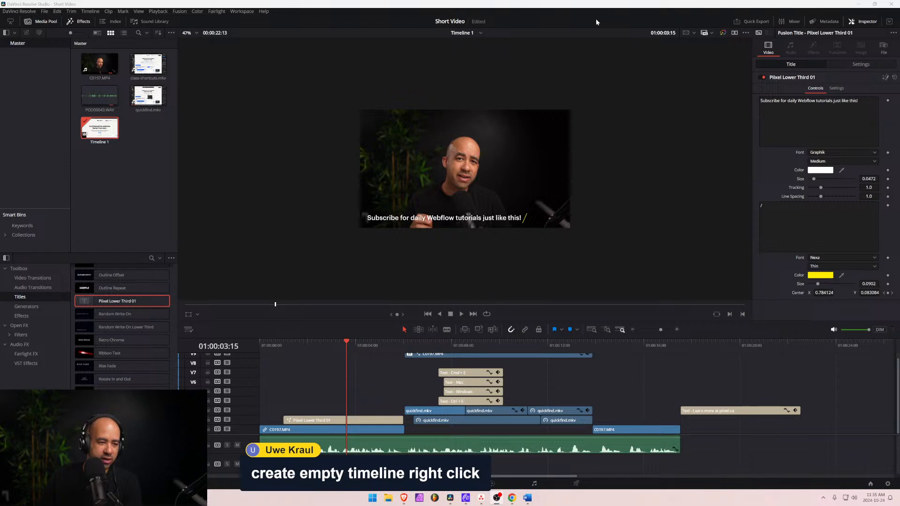
{"action": "right_click", "coordinate": [117, 172]}
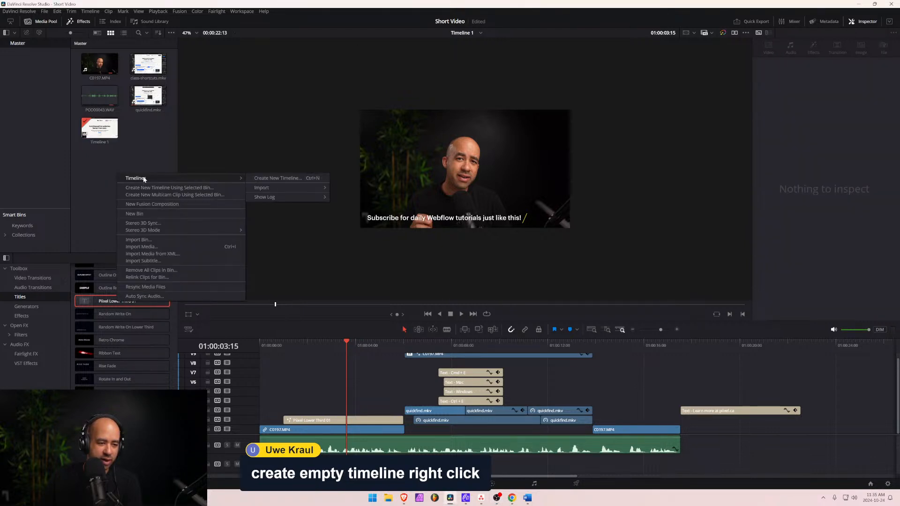
{"action": "left_click", "coordinate": [300, 178]}
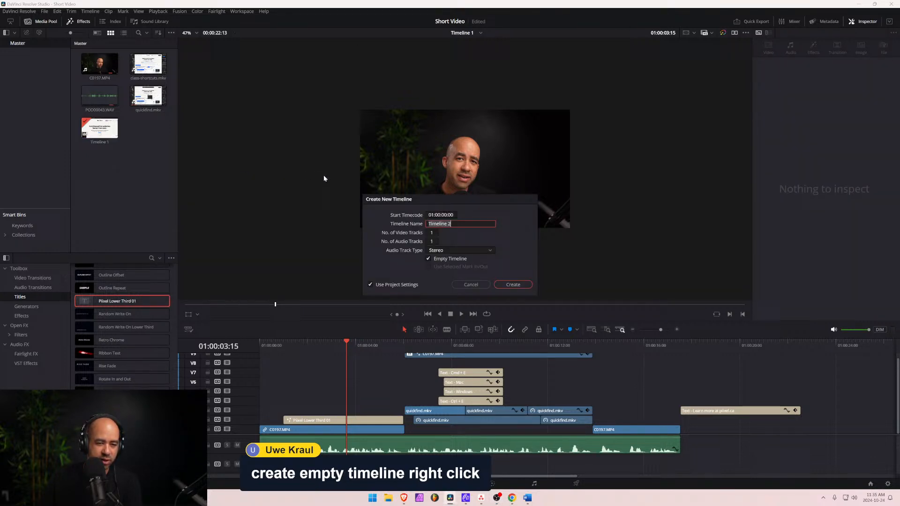
{"action": "left_click", "coordinate": [513, 285]}
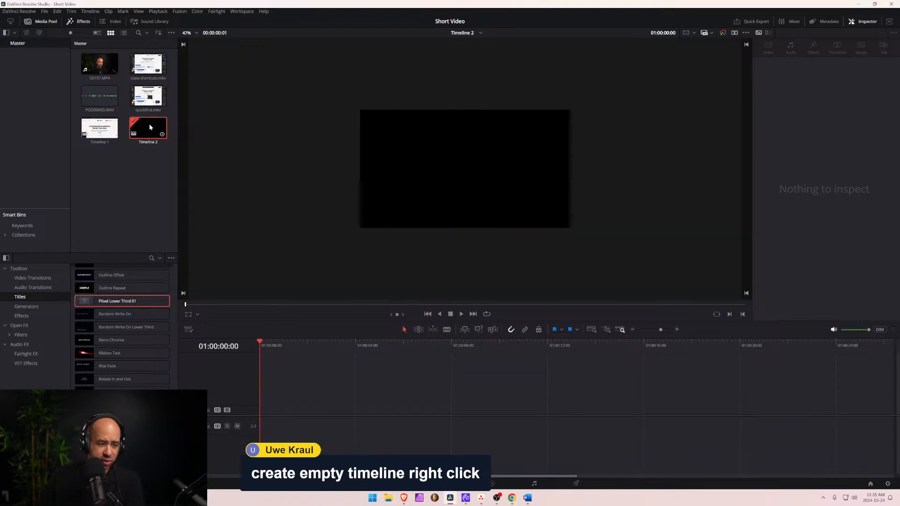
Give Timeline 2 its own settings instead of the project's: vertical resolution 1080 x 1920, mismatched resolution scaled to full frame with crop.
{"action": "right_click", "coordinate": [149, 126]}
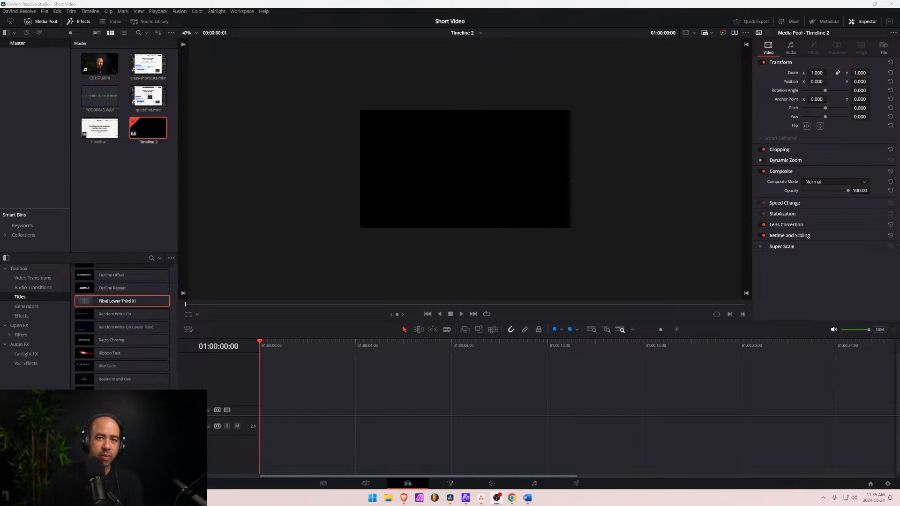
{"action": "right_click", "coordinate": [138, 124]}
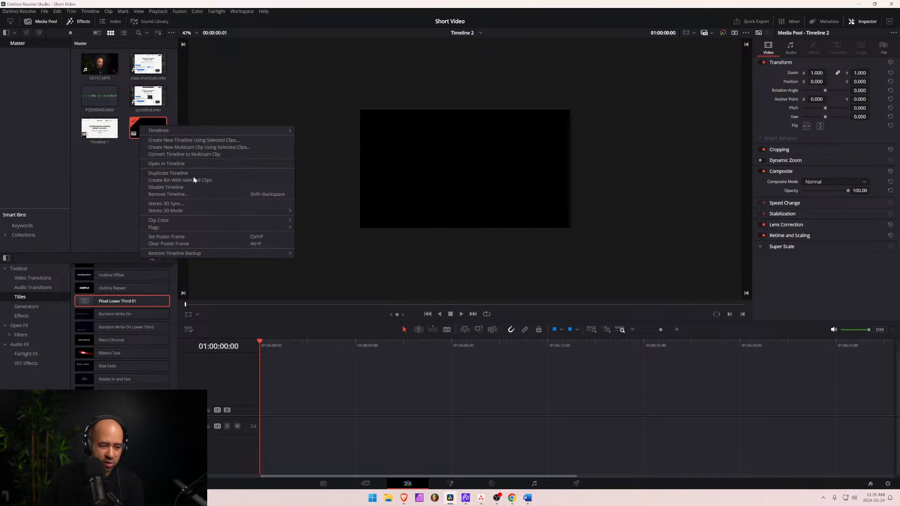
{"action": "mouse_move", "coordinate": [197, 255]}
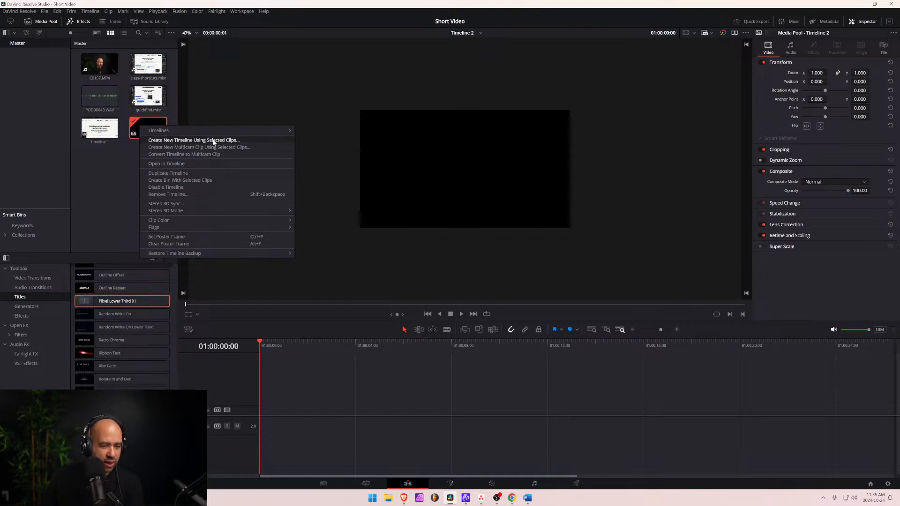
{"action": "mouse_move", "coordinate": [219, 133]}
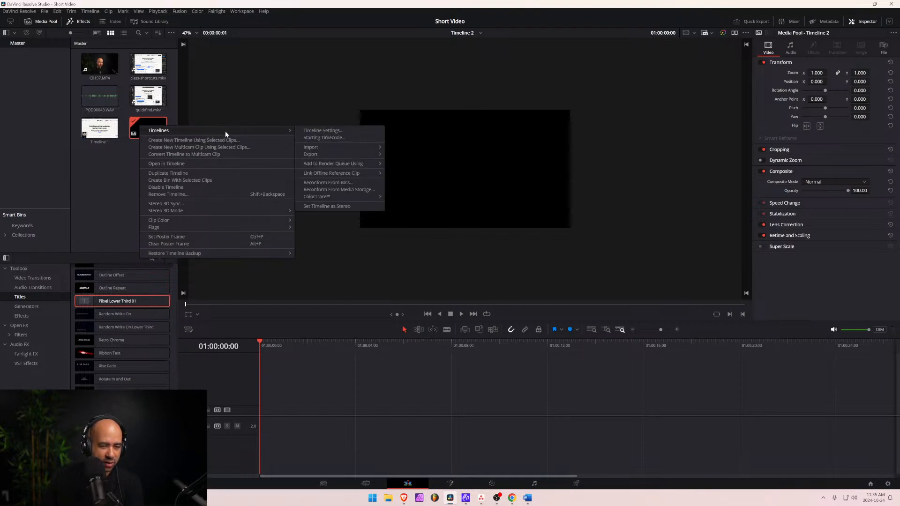
{"action": "left_click", "coordinate": [324, 132]}
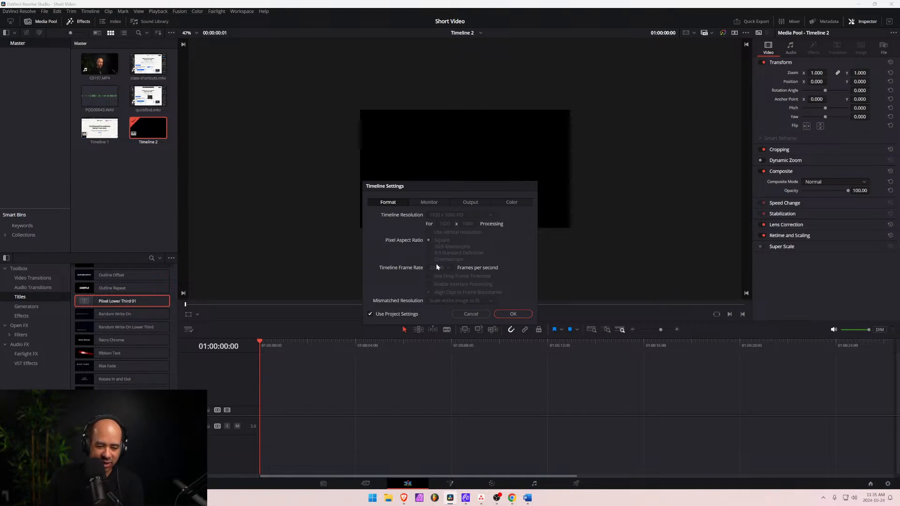
{"action": "left_click", "coordinate": [370, 314]}
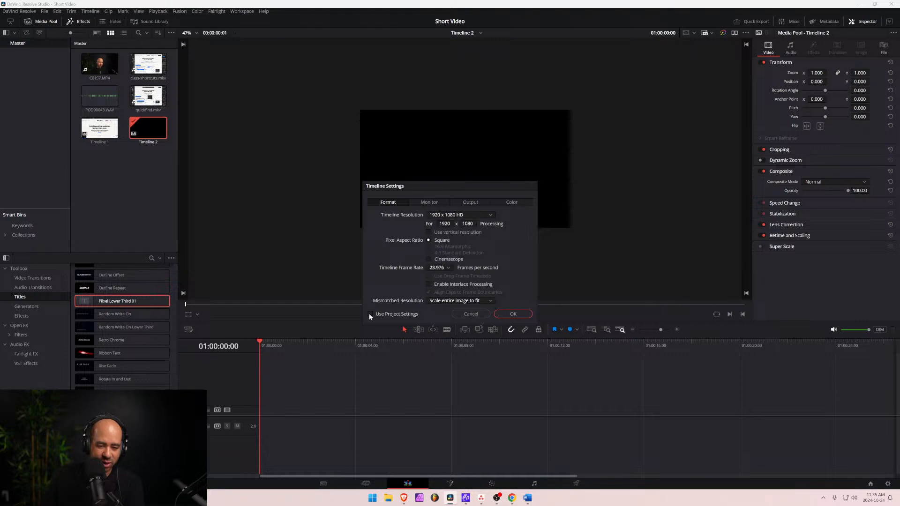
{"action": "left_click", "coordinate": [428, 232]}
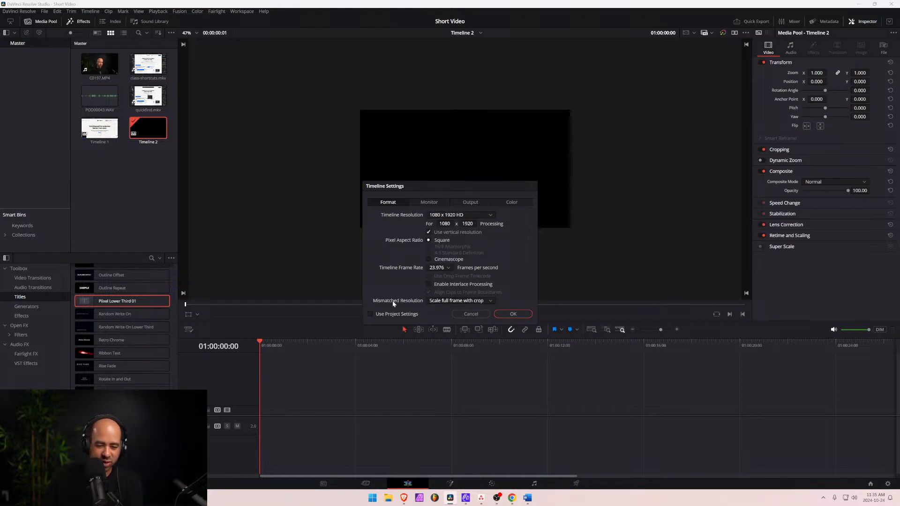
{"action": "left_click", "coordinate": [513, 314]}
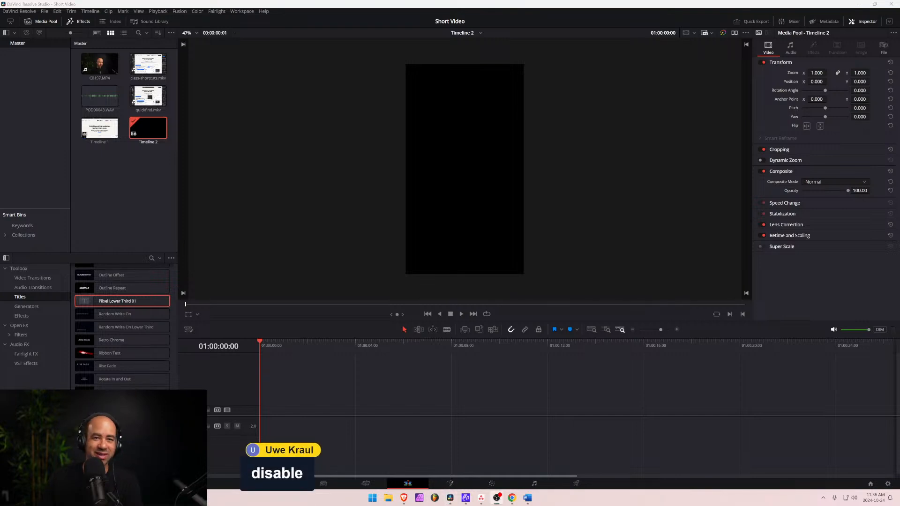
Compare the frame formats of Timeline 1 and Timeline 2 by switching between them in the viewer.
{"action": "left_click", "coordinate": [99, 127]}
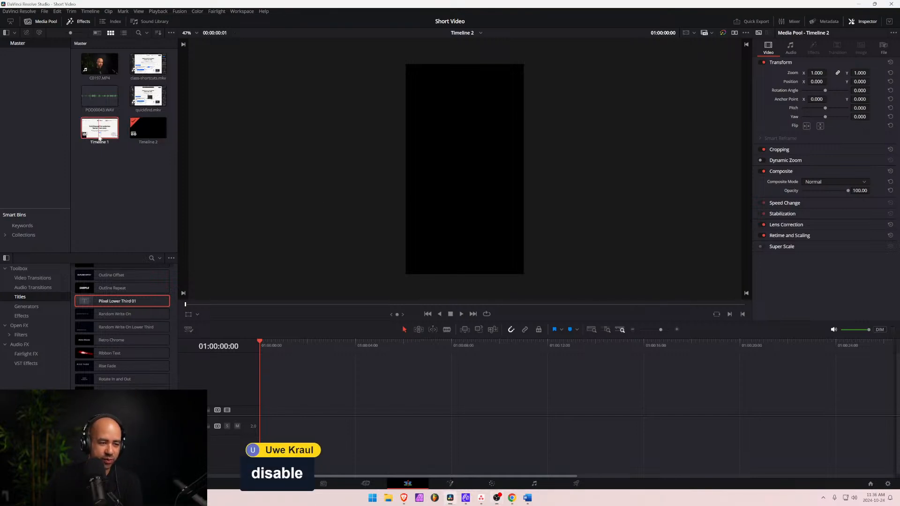
{"action": "left_click", "coordinate": [480, 33]}
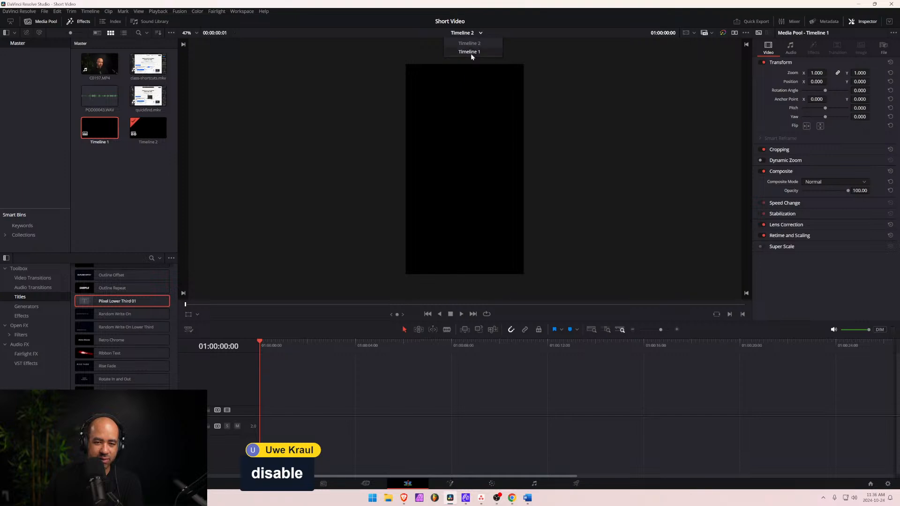
{"action": "left_click", "coordinate": [471, 53]}
{"action": "left_click", "coordinate": [476, 32]}
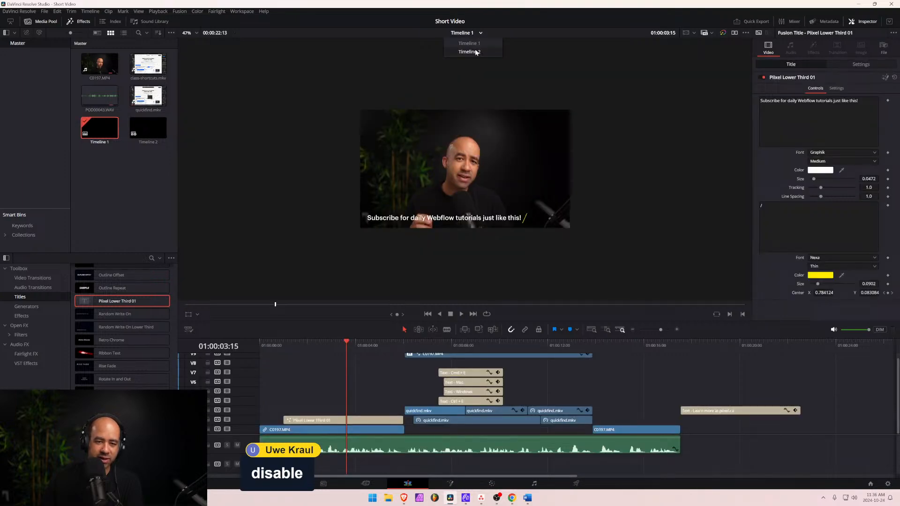
{"action": "left_click", "coordinate": [475, 52]}
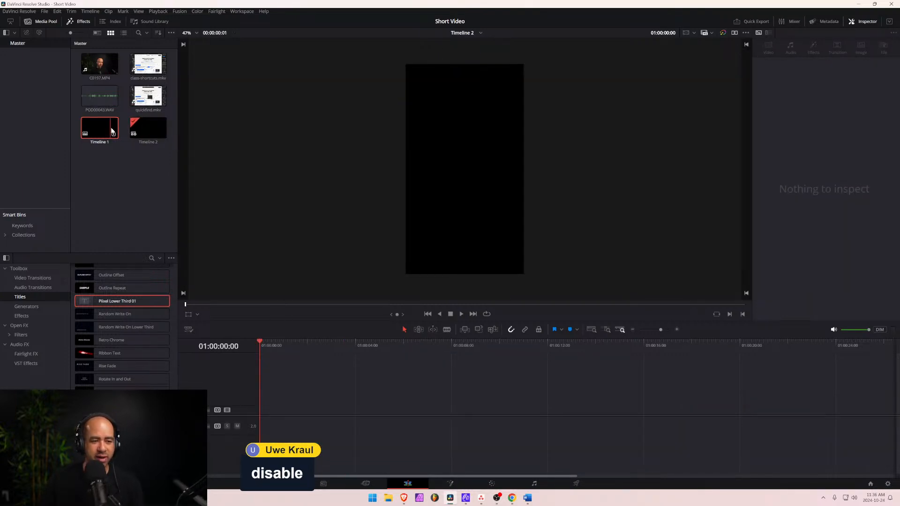
{"action": "left_click", "coordinate": [155, 126]}
{"action": "left_click", "coordinate": [86, 136]}
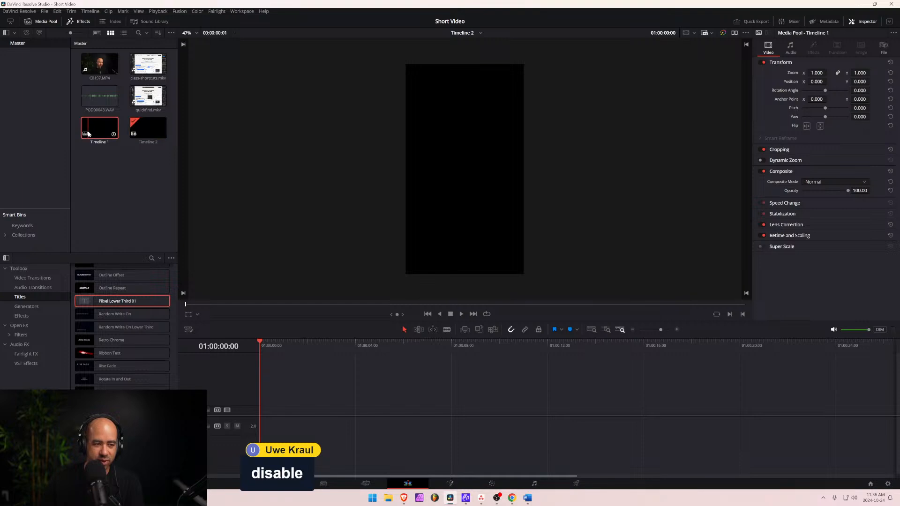
Copy all clips from Timeline 1 into Timeline 2 and preview the vertical framing at 01:00:04:20.
{"action": "left_click", "coordinate": [481, 34]}
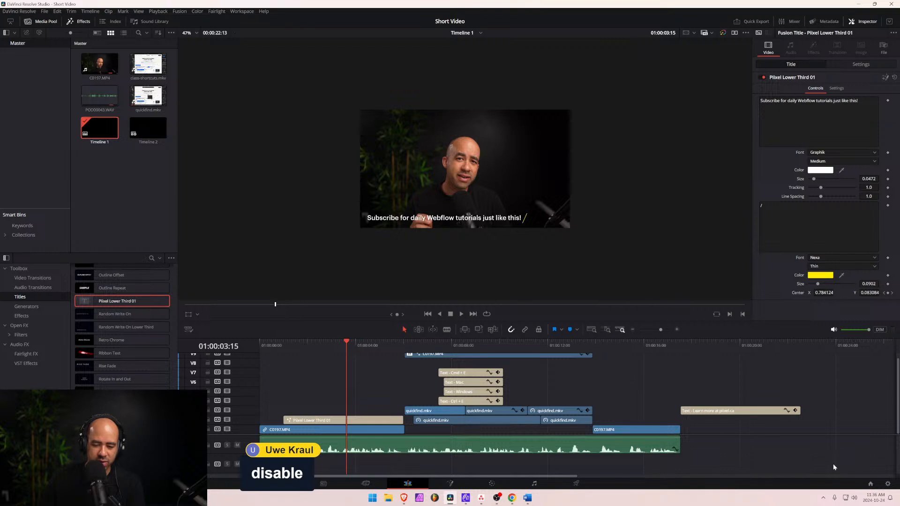
{"action": "left_click_drag", "start_coordinate": [834, 467], "coordinate": [269, 346]}
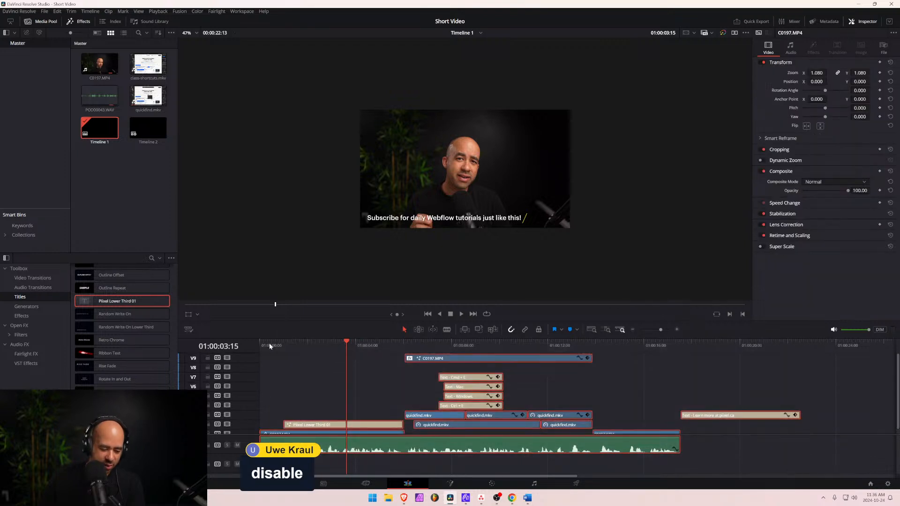
{"action": "left_click", "coordinate": [148, 127]}
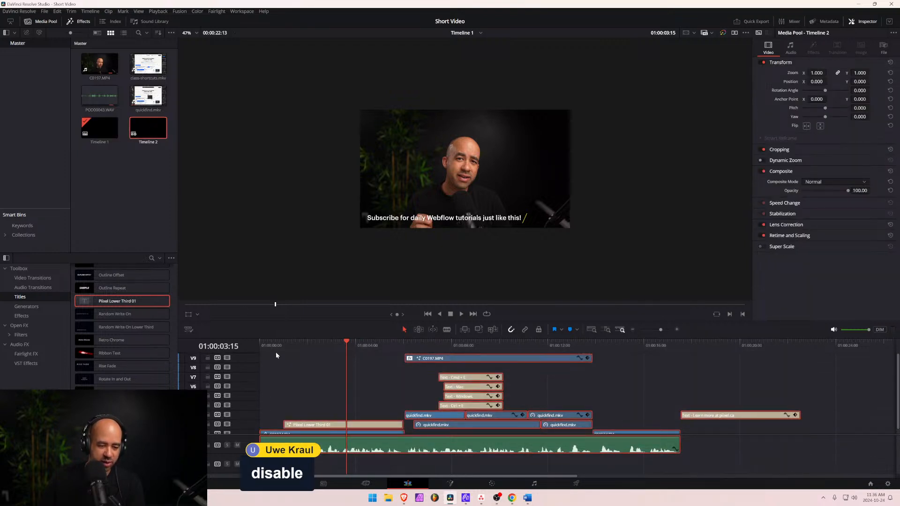
{"action": "left_click", "coordinate": [466, 32]}
{"action": "left_click", "coordinate": [467, 52]}
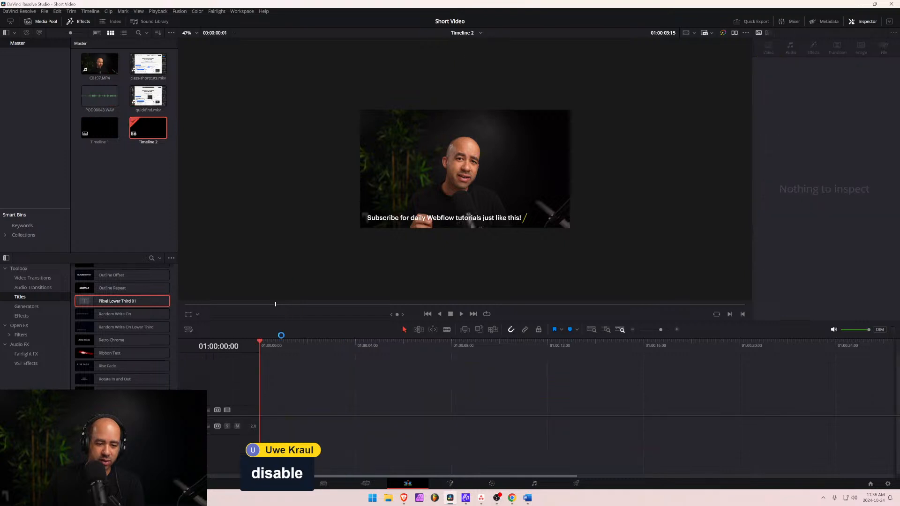
{"action": "key", "text": "ctrl+v"}
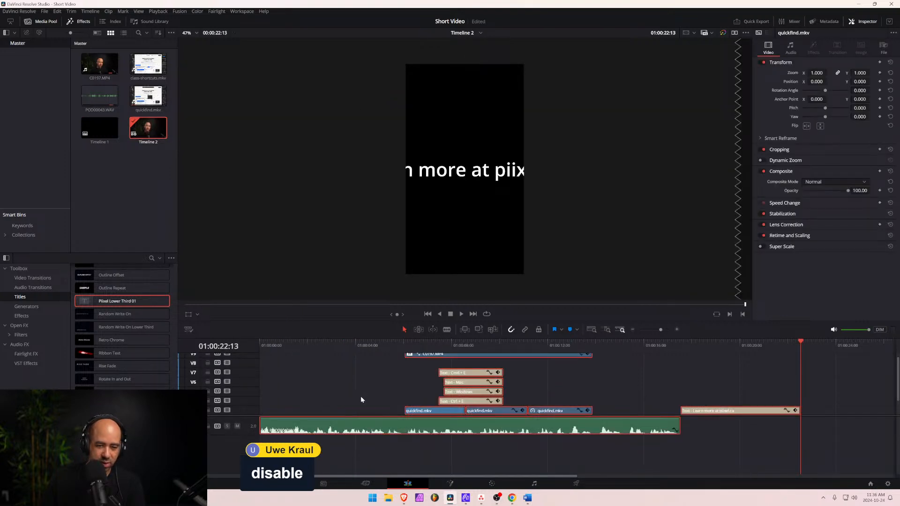
{"action": "scroll", "coordinate": [360, 400], "scroll_direction": "down", "scroll_amount": 2}
{"action": "left_click", "coordinate": [414, 345]}
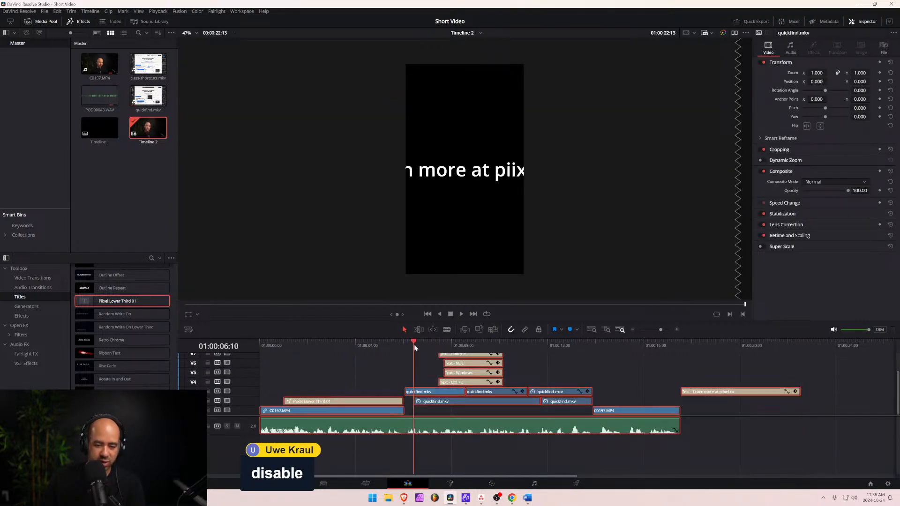
{"action": "left_click_drag", "start_coordinate": [415, 347], "coordinate": [375, 347]}
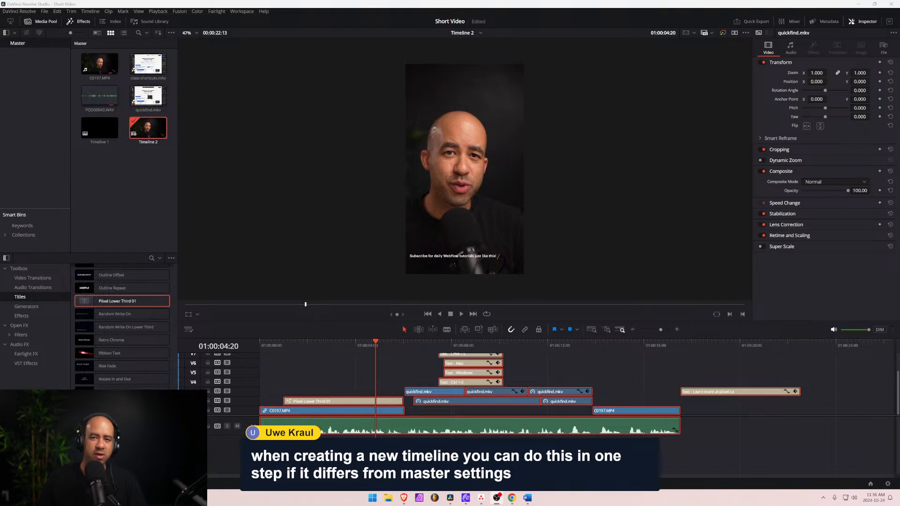
Examine the output, format and general options for a new timeline with project settings turned off, and dismiss it without creating the timeline.
{"action": "right_click", "coordinate": [103, 188]}
{"action": "mouse_move", "coordinate": [133, 194]}
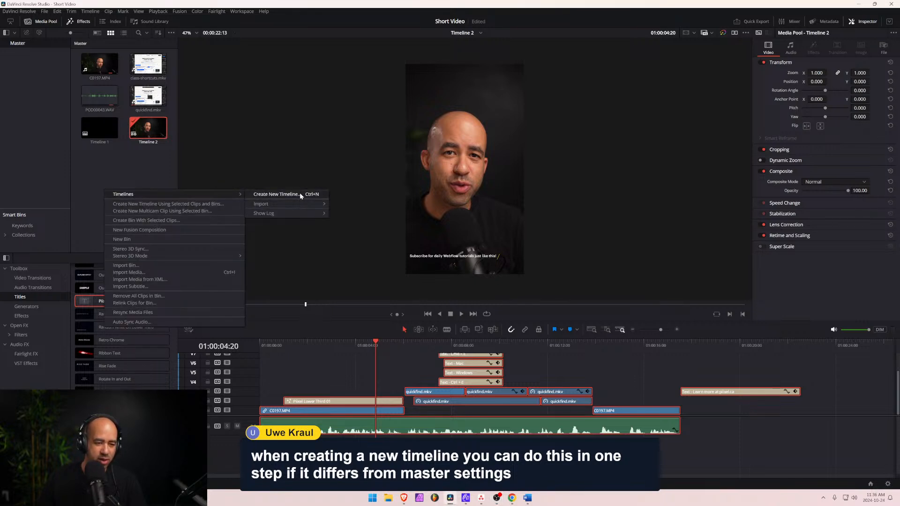
{"action": "left_click", "coordinate": [301, 195]}
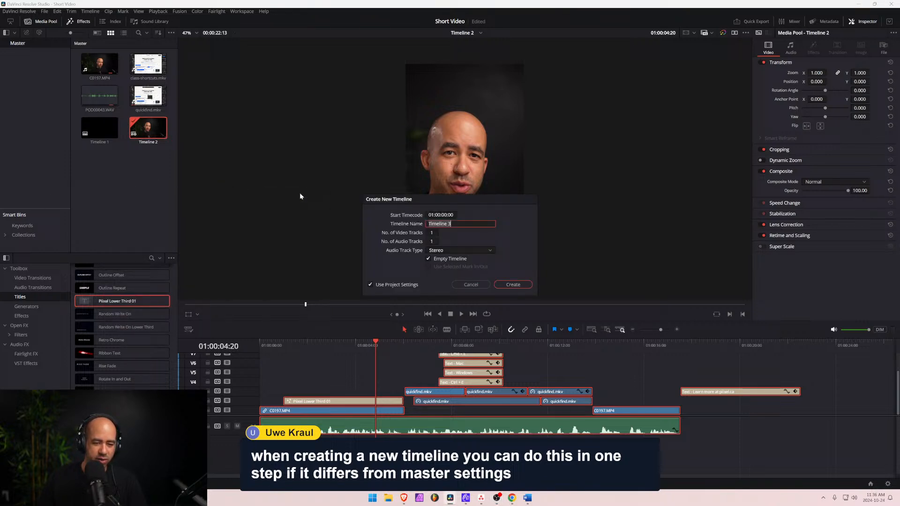
{"action": "left_click", "coordinate": [368, 284]}
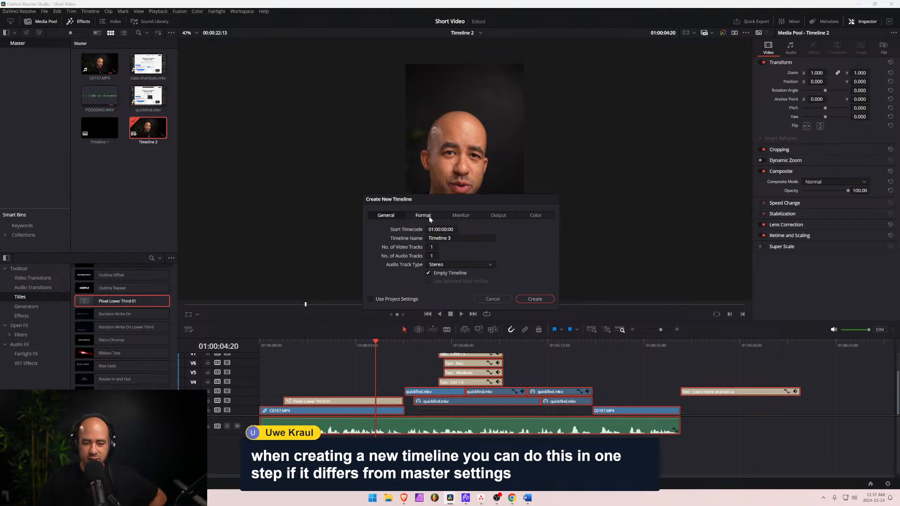
{"action": "left_click", "coordinate": [498, 215]}
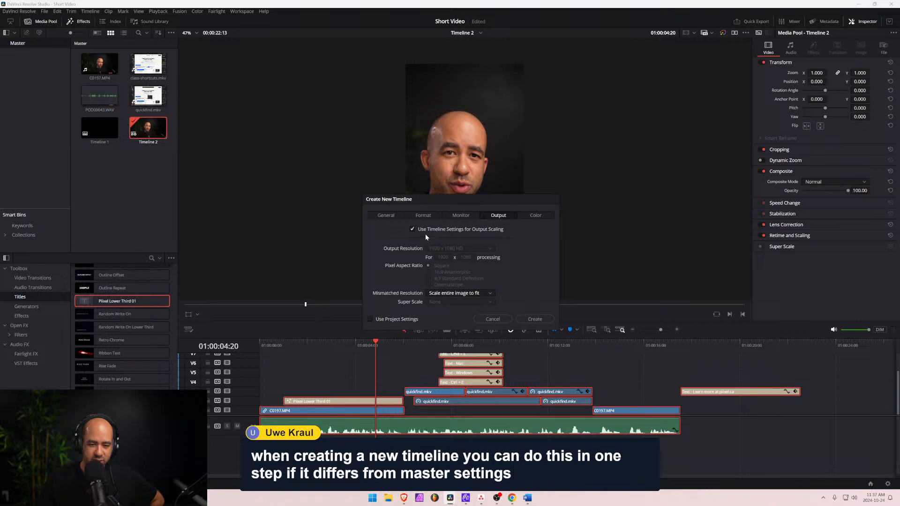
{"action": "left_click", "coordinate": [412, 230]}
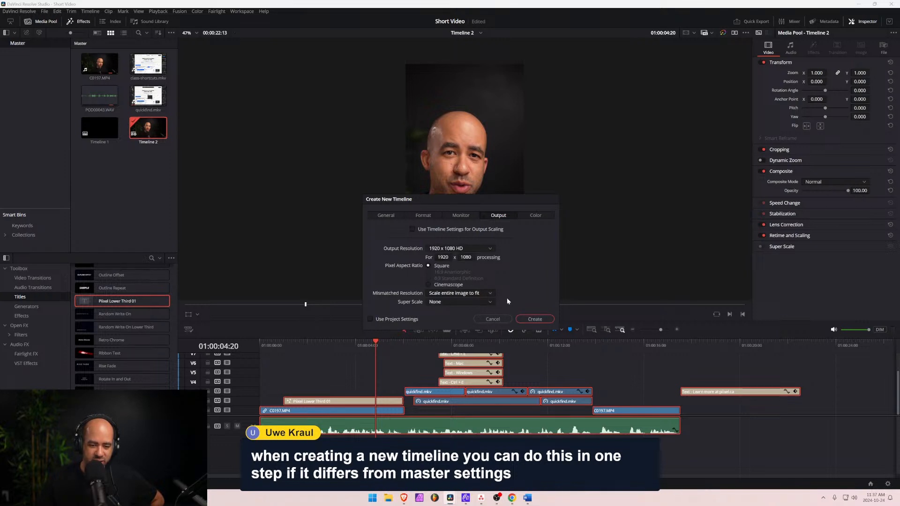
{"action": "left_click", "coordinate": [424, 216]}
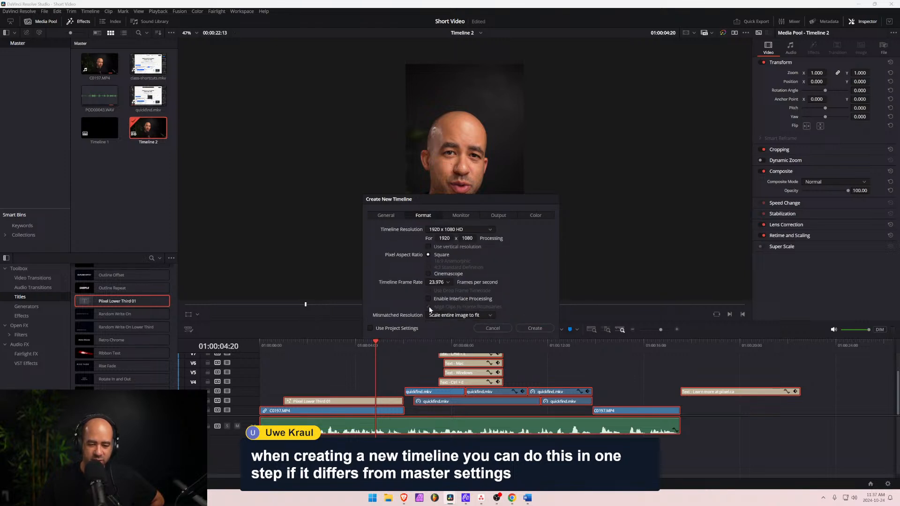
{"action": "left_click", "coordinate": [385, 216]}
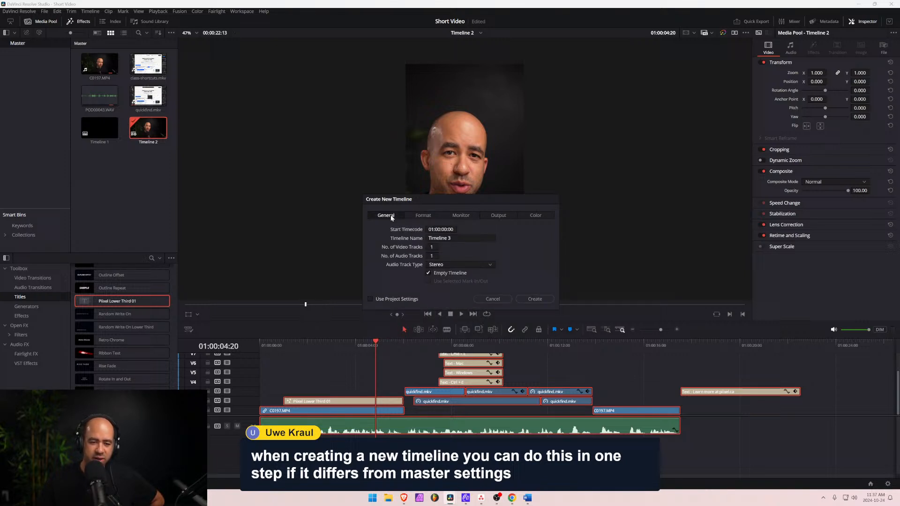
{"action": "left_click", "coordinate": [493, 298]}
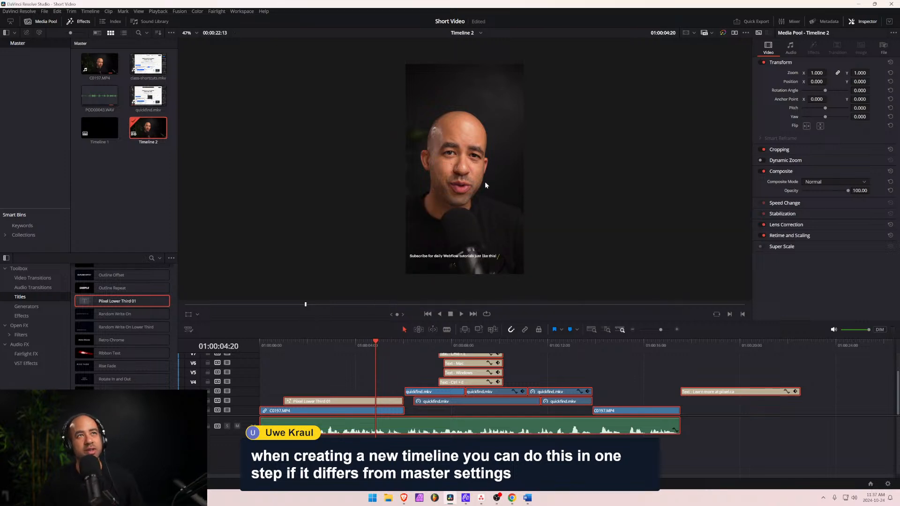
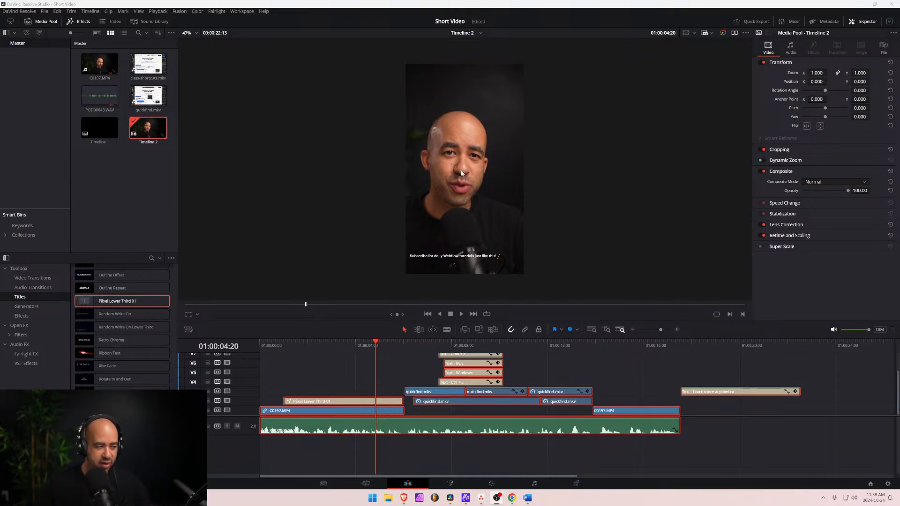
Reframe the first C0197.MP4 clip in Timeline 2 with zoom 1.020 and horizontal position 14.000.
{"action": "left_click", "coordinate": [307, 387]}
{"action": "left_click_drag", "start_coordinate": [314, 340], "coordinate": [274, 349]}
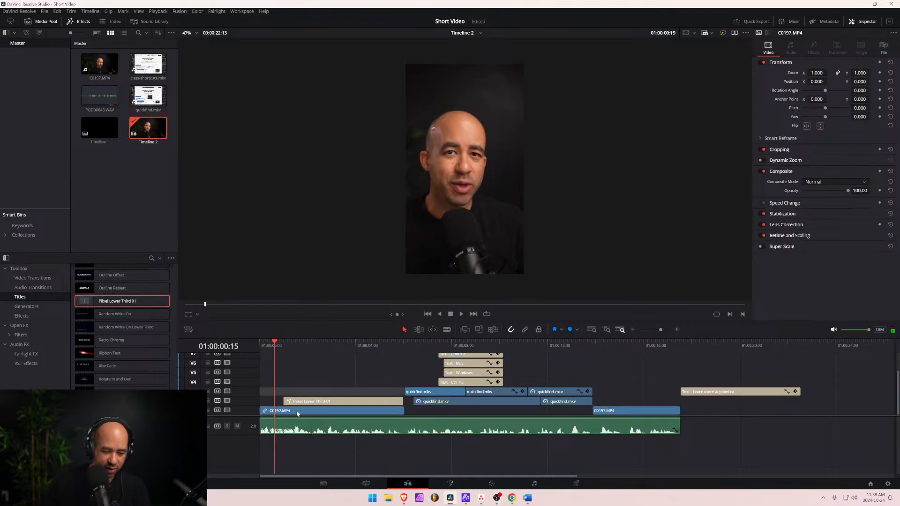
{"action": "left_click", "coordinate": [306, 412]}
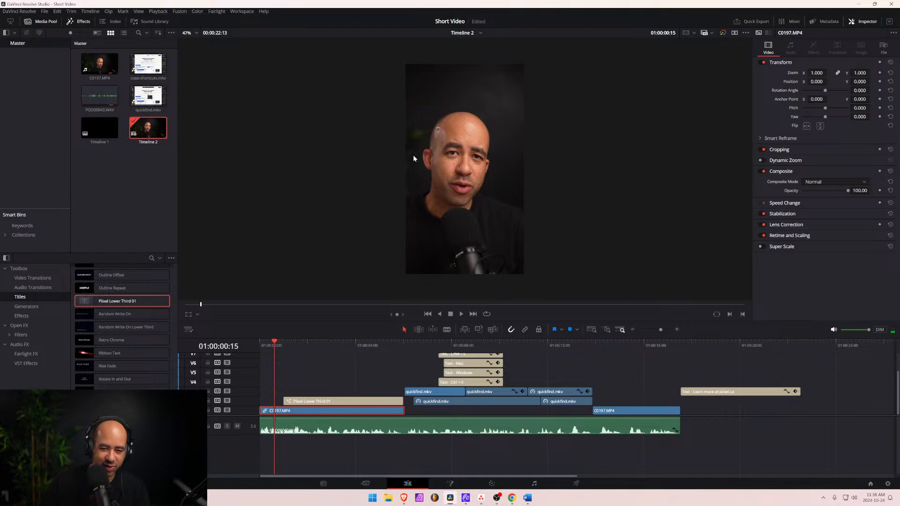
{"action": "key", "text": "super"}
{"action": "key", "text": "super"}
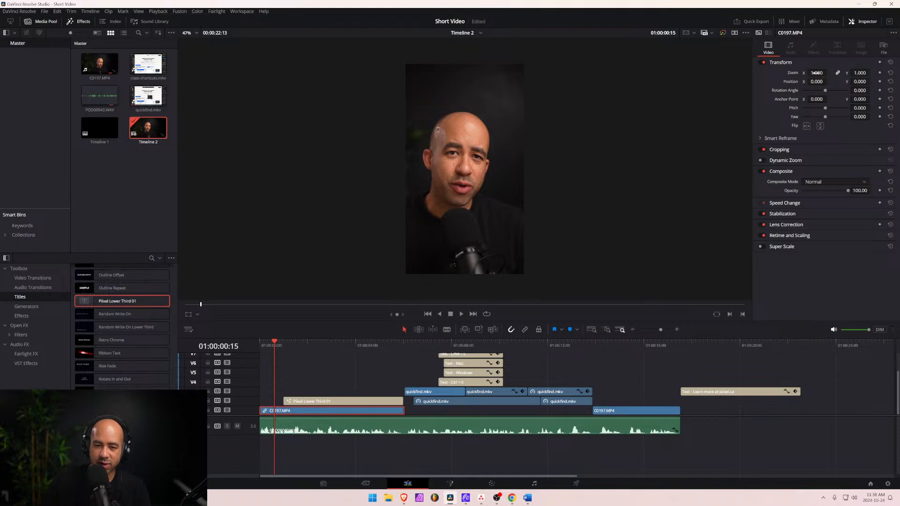
{"action": "mouse_move", "coordinate": [816, 72]}
{"action": "left_mouse_down"}
{"action": "mouse_move", "coordinate": [778, 72]}
{"action": "mouse_move", "coordinate": [817, 73]}
{"action": "mouse_move", "coordinate": [810, 82]}
{"action": "mouse_move", "coordinate": [822, 82]}
{"action": "left_mouse_up"}
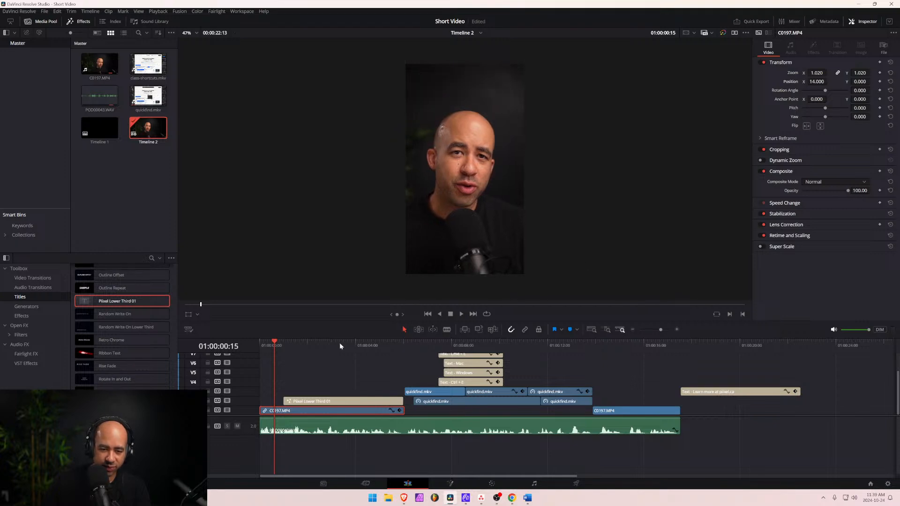
Play the reframed opening from near the timeline start and disable video track V2, which holds the lower third.
{"action": "left_click", "coordinate": [267, 345]}
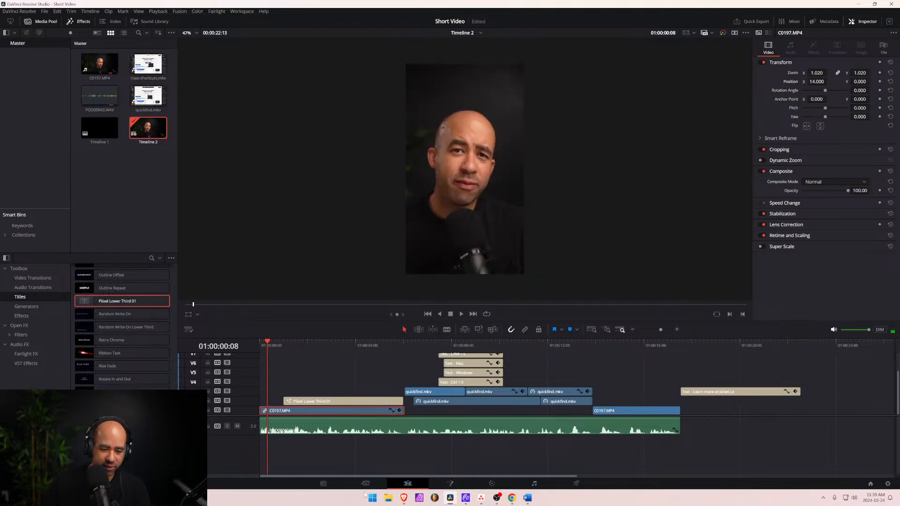
{"action": "left_click", "coordinate": [268, 345]}
{"action": "left_click_drag", "start_coordinate": [268, 345], "coordinate": [264, 346]}
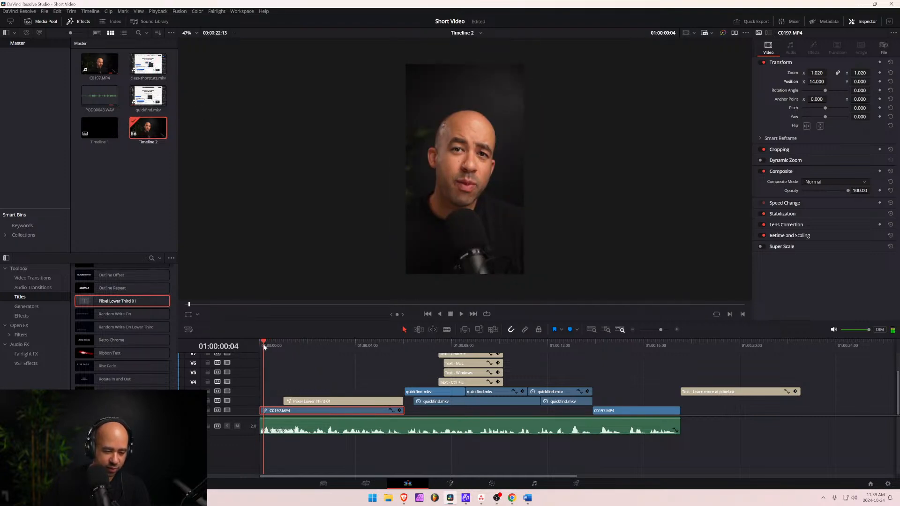
{"action": "key", "text": "space"}
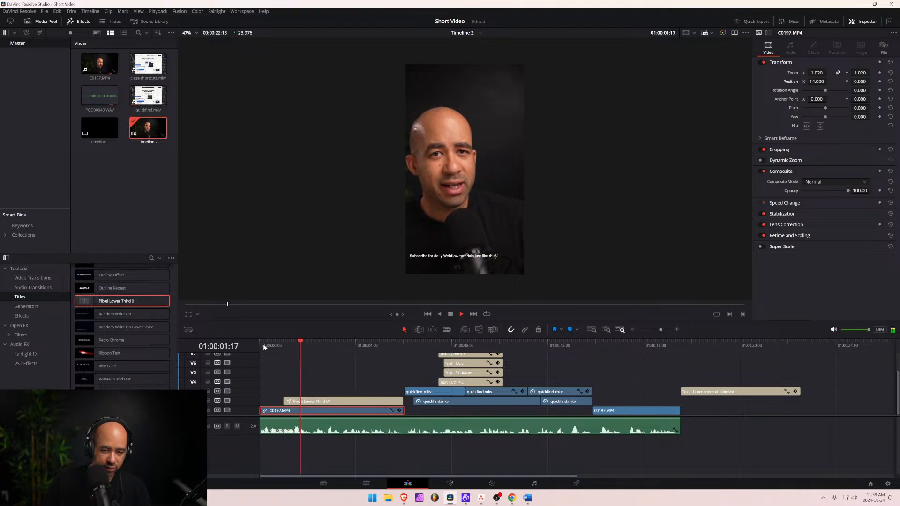
{"action": "key", "text": "space"}
{"action": "left_click", "coordinate": [228, 400]}
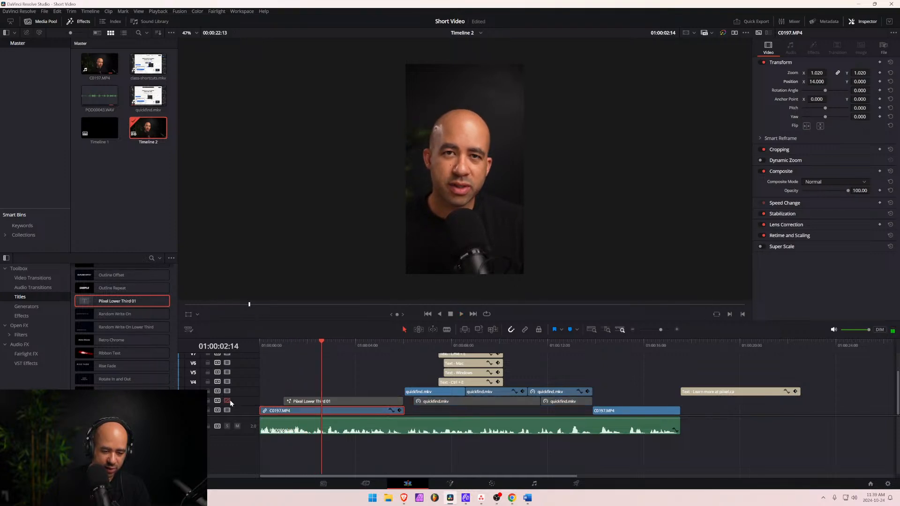
Play on into the screen recording section and compare the vertical framing and transform values of the first two quickfind.mkv clips on V3.
{"action": "key", "text": "space"}
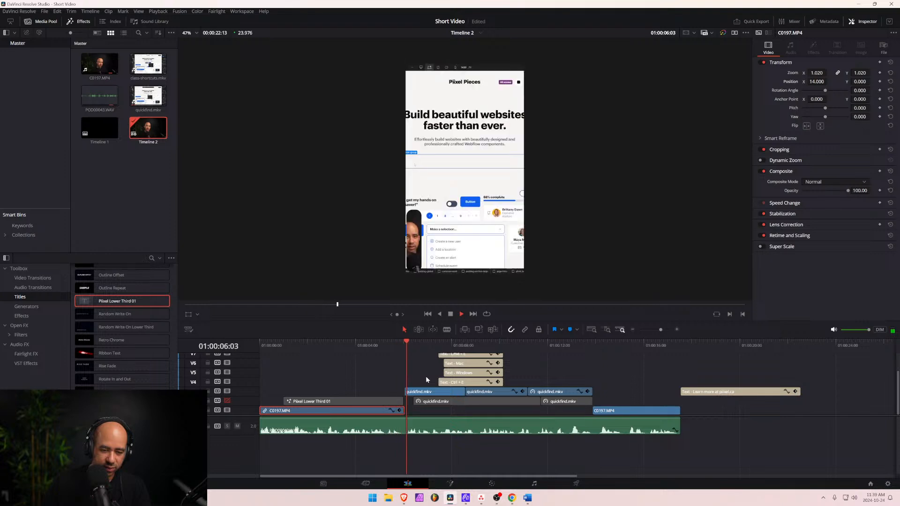
{"action": "scroll", "coordinate": [473, 425], "scroll_direction": "up", "scroll_amount": 2}
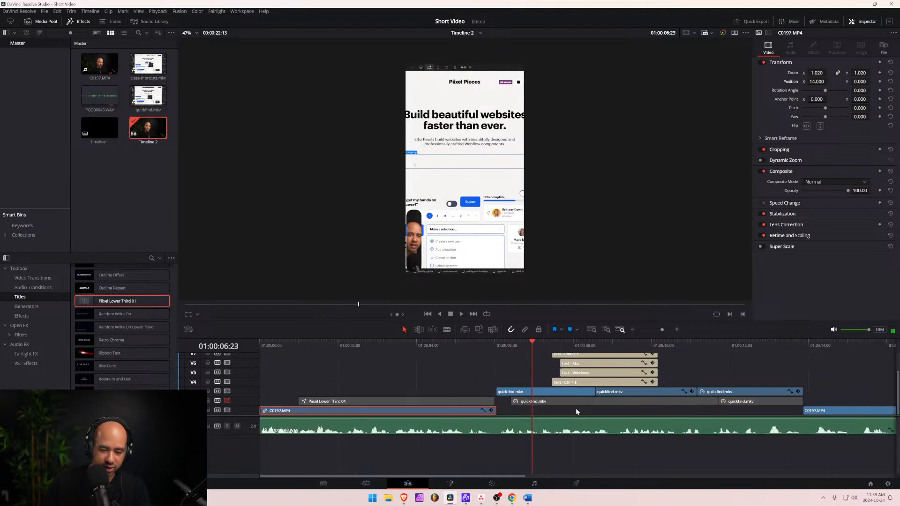
{"action": "left_click", "coordinate": [570, 343]}
{"action": "left_click_drag", "start_coordinate": [571, 344], "coordinate": [547, 344]}
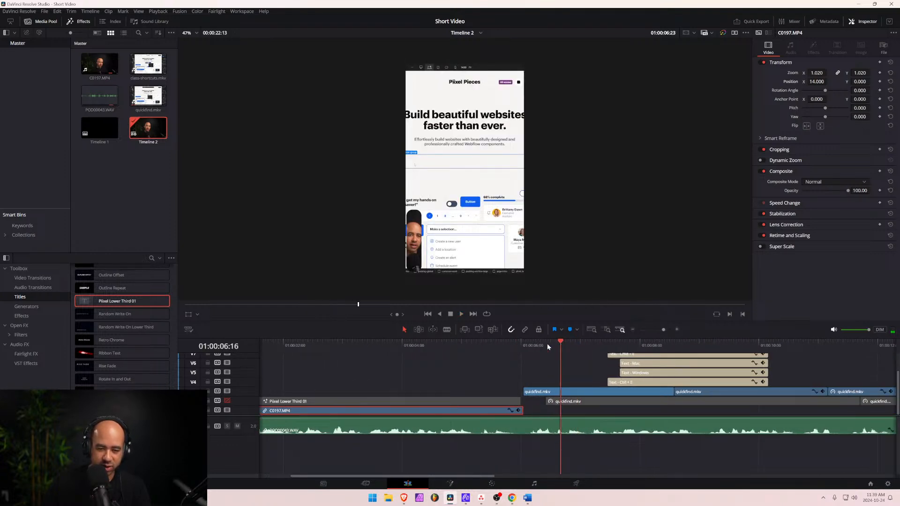
{"action": "left_click", "coordinate": [568, 392]}
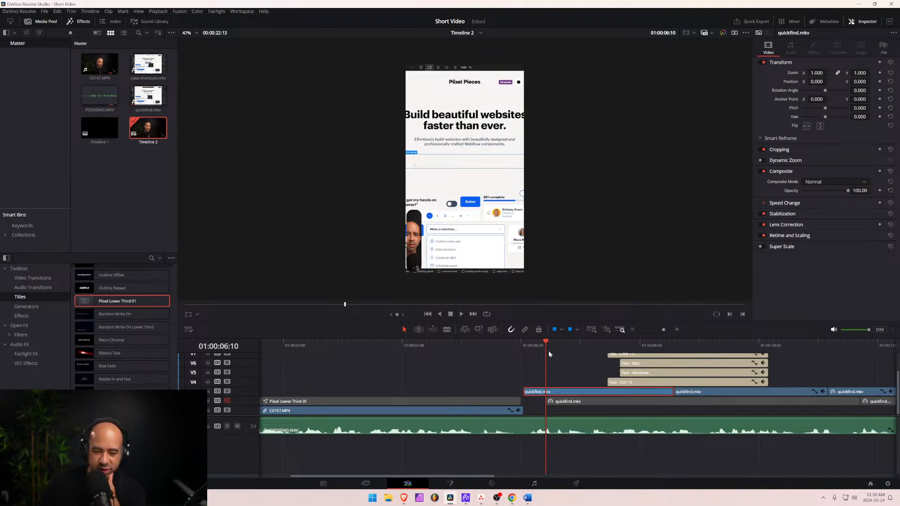
{"action": "left_click_drag", "start_coordinate": [547, 345], "coordinate": [569, 347]}
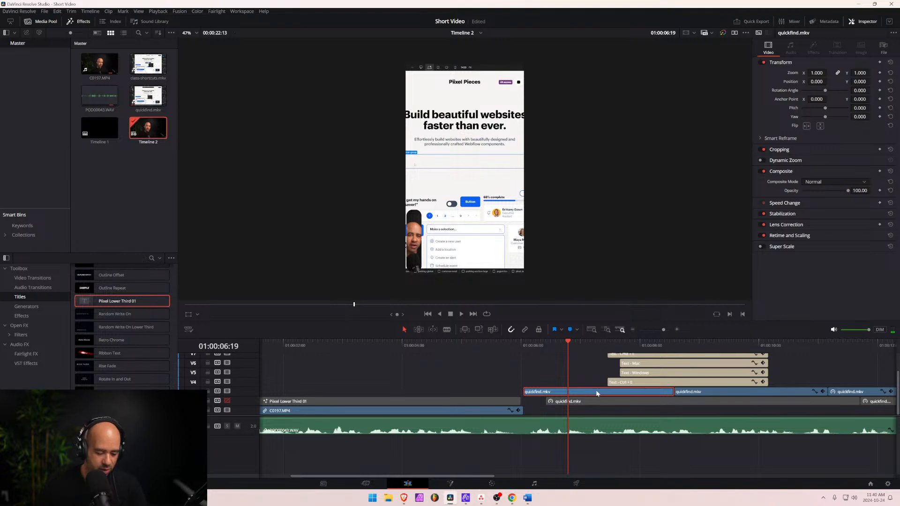
{"action": "scroll", "coordinate": [596, 393], "scroll_direction": "down", "scroll_amount": 6}
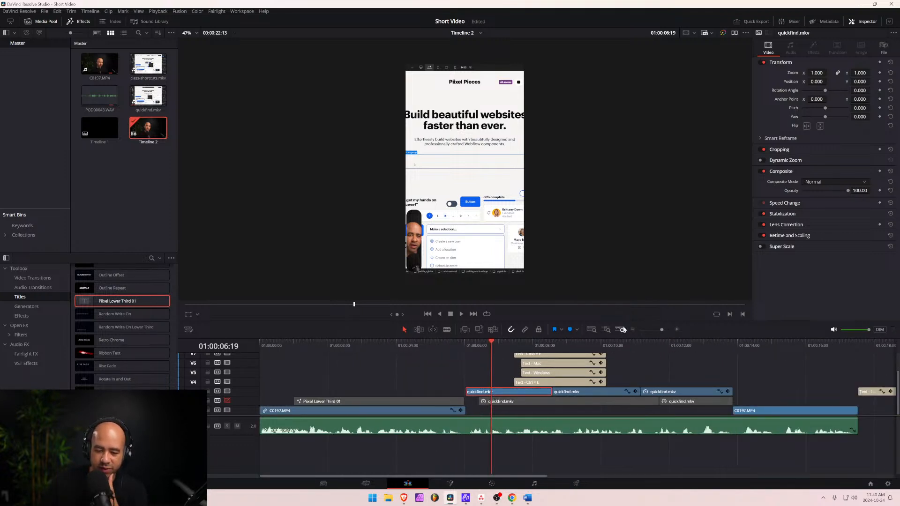
{"action": "left_click", "coordinate": [626, 346]}
{"action": "left_click", "coordinate": [618, 392]}
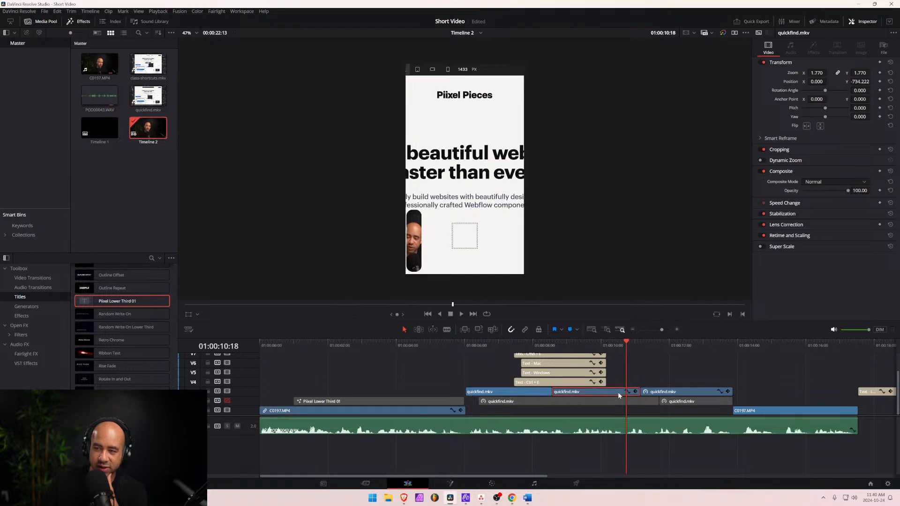
Find the Transform effect in Open FX by searching for "tra" and apply it to the first quickfind.mkv clip on V3 at 01:00:06:18.
{"action": "left_click", "coordinate": [490, 344]}
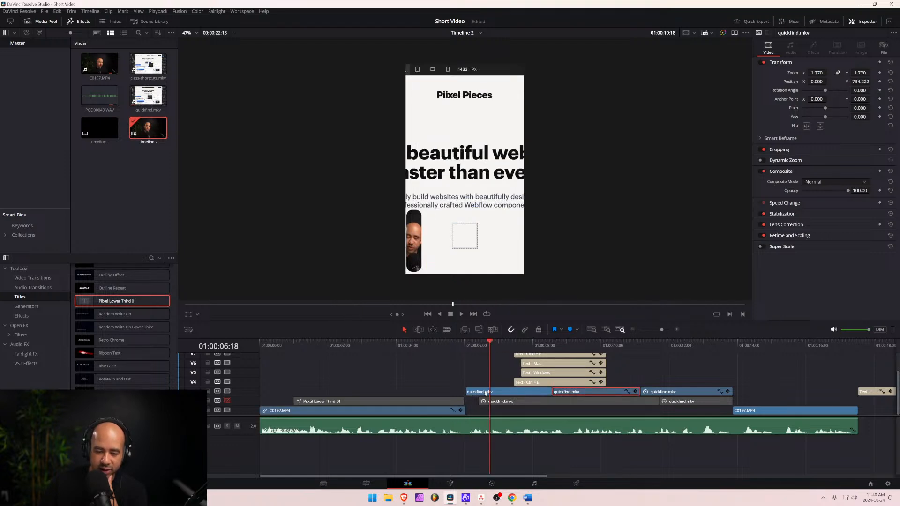
{"action": "left_click", "coordinate": [487, 392]}
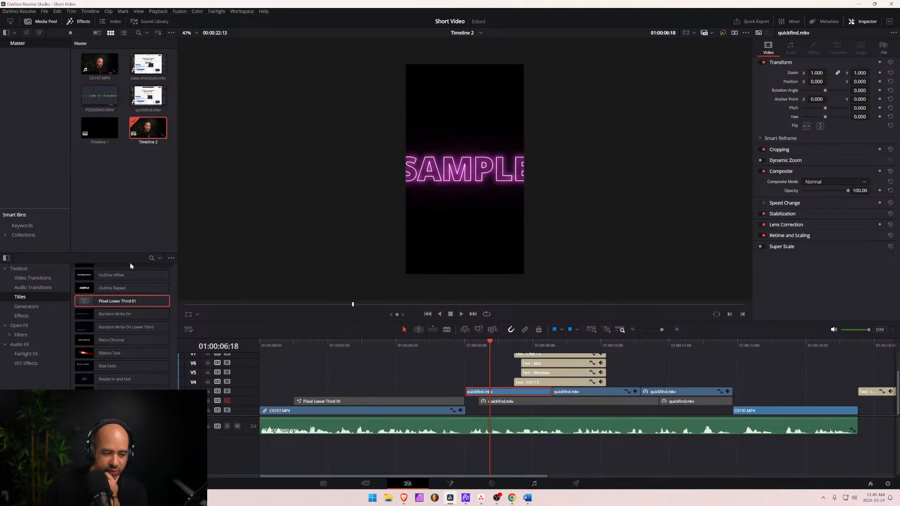
{"action": "left_click", "coordinate": [151, 258]}
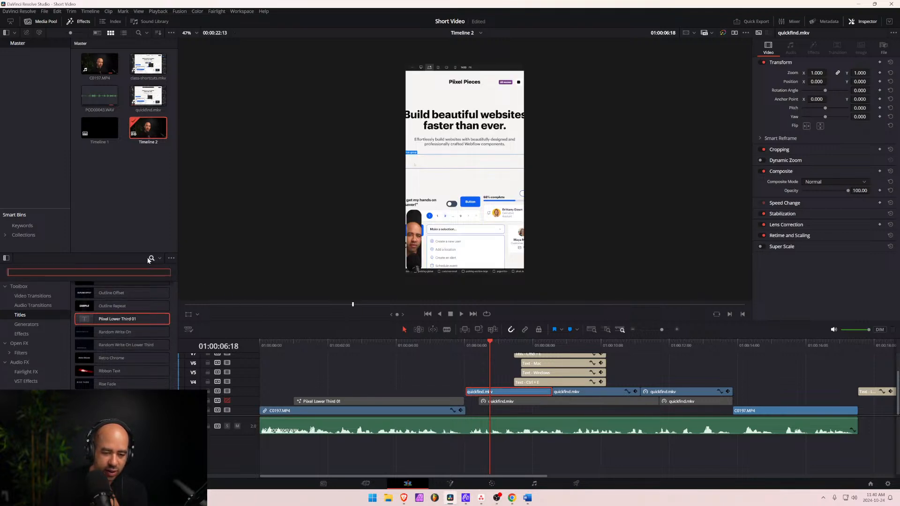
{"action": "type", "text": "tran"}
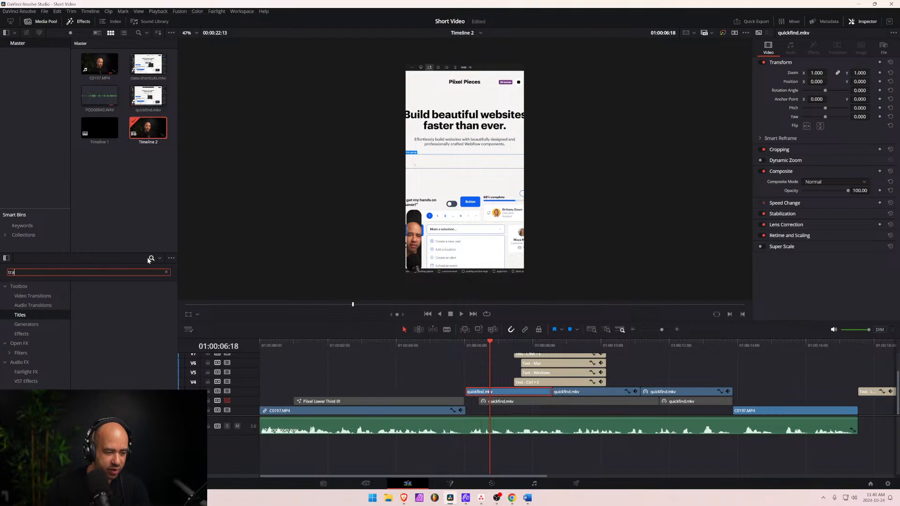
{"action": "left_click", "coordinate": [18, 343]}
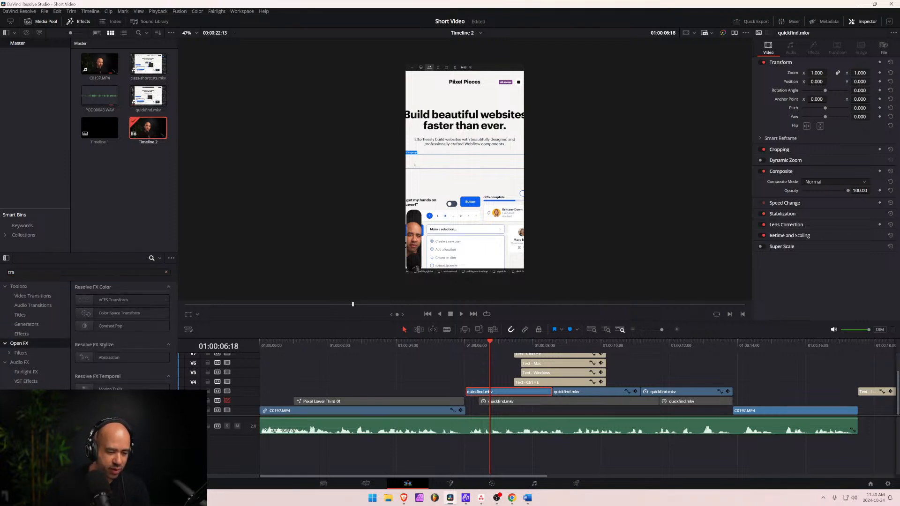
{"action": "left_click_drag", "start_coordinate": [122, 402], "coordinate": [506, 392]}
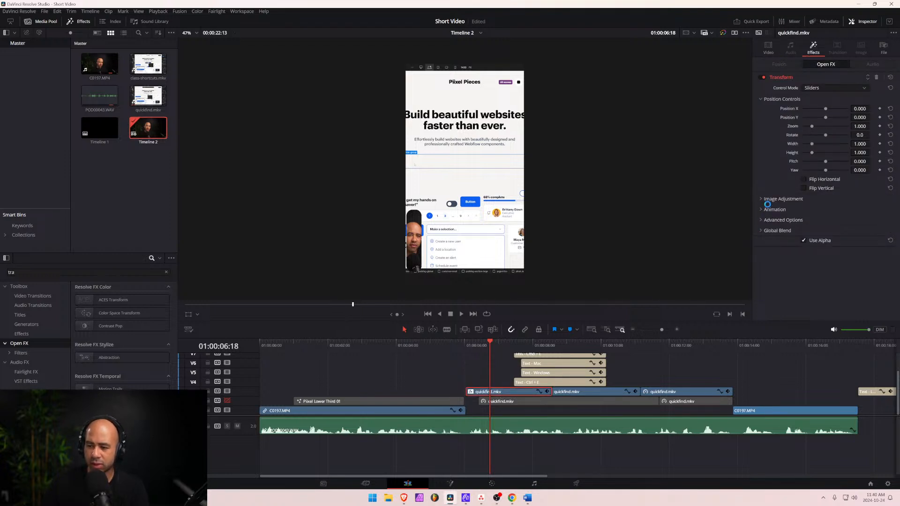
Enable Crop / Uncrop in the clip's Transform effect, and try a left crop of about 0.113 before resetting it to 0.000.
{"action": "left_click", "coordinate": [761, 219]}
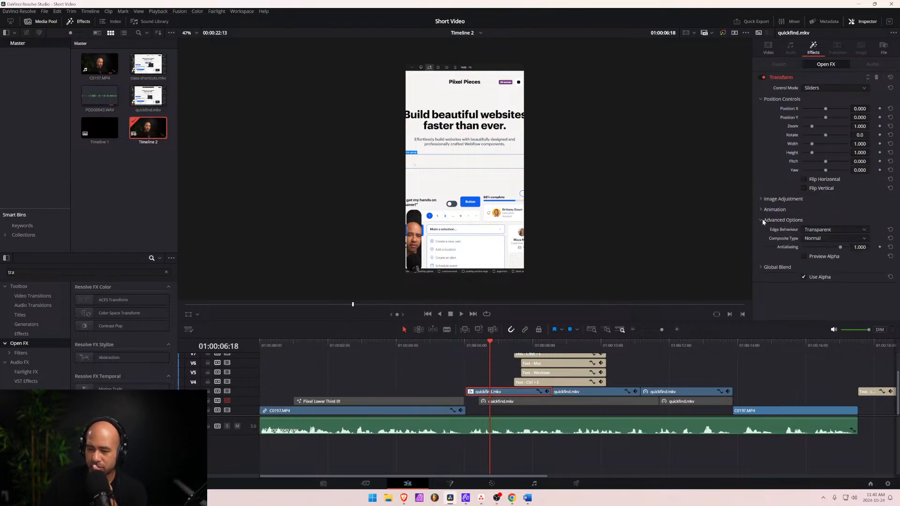
{"action": "left_click", "coordinate": [762, 220]}
{"action": "left_click", "coordinate": [761, 199]}
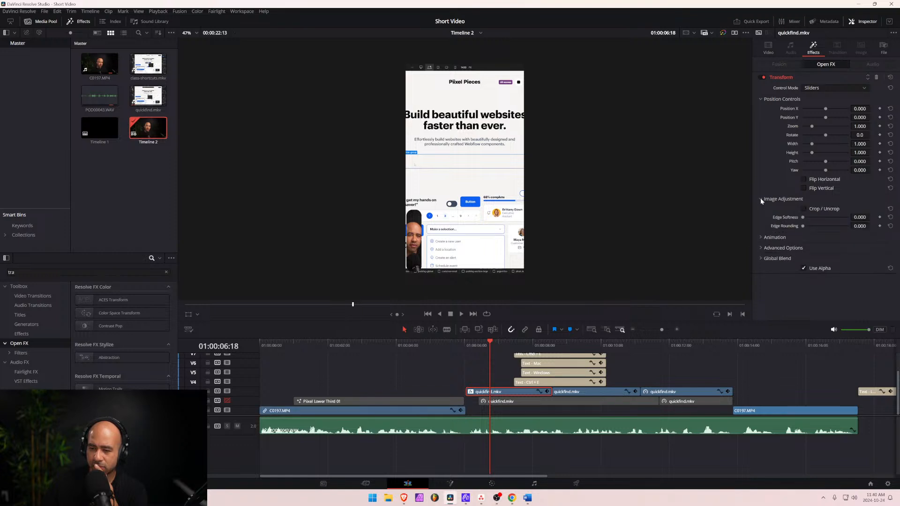
{"action": "left_click", "coordinate": [803, 209]}
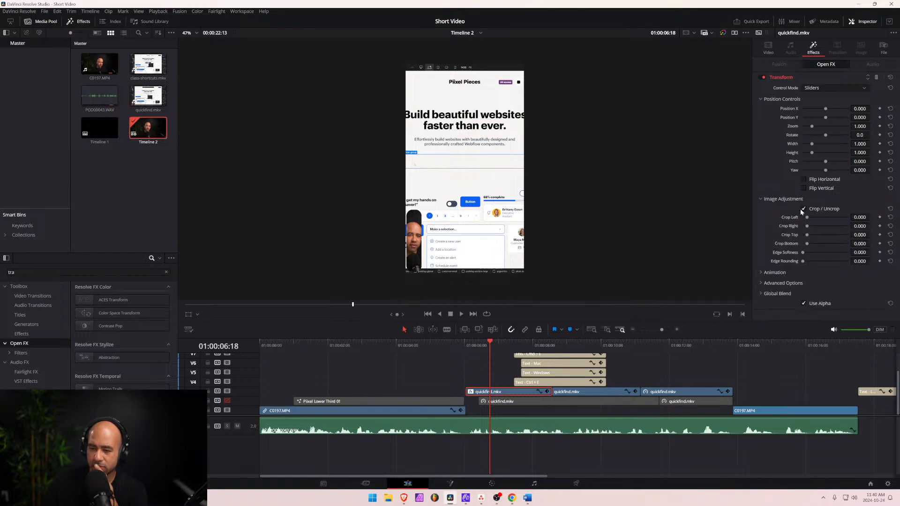
{"action": "left_click_drag", "start_coordinate": [806, 217], "coordinate": [808, 222]}
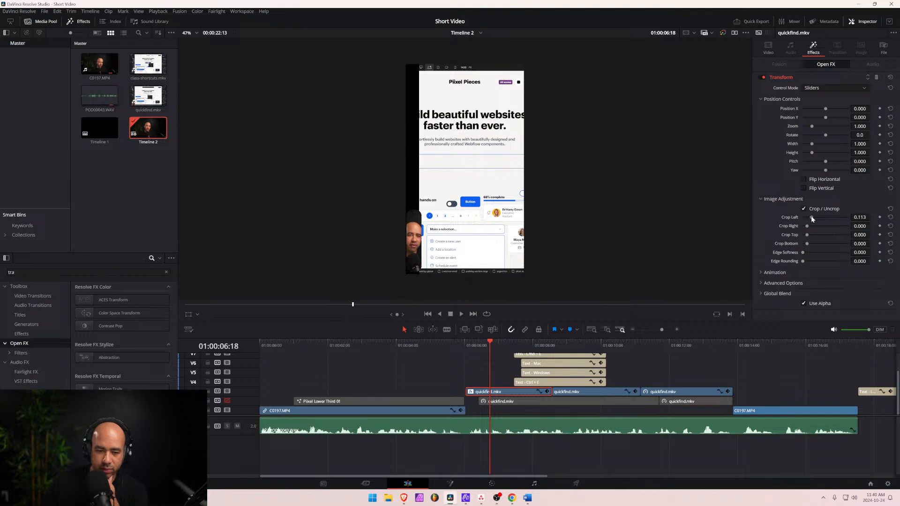
{"action": "double_click", "coordinate": [782, 218]}
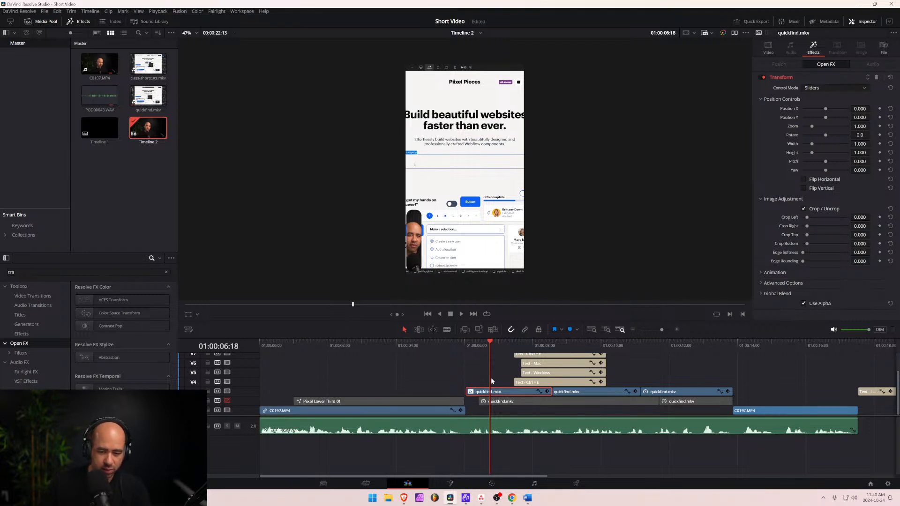
Remove the Transform effect from the first quickfind.mkv clip on V3.
{"action": "scroll", "coordinate": [491, 405], "scroll_direction": "up", "scroll_amount": 3}
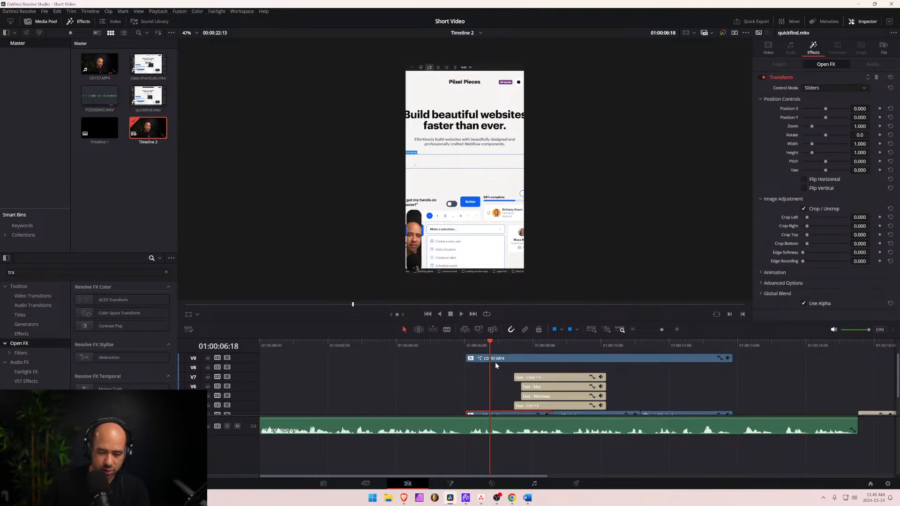
{"action": "scroll", "coordinate": [495, 361], "scroll_direction": "down", "scroll_amount": 3}
{"action": "left_click", "coordinate": [485, 393]}
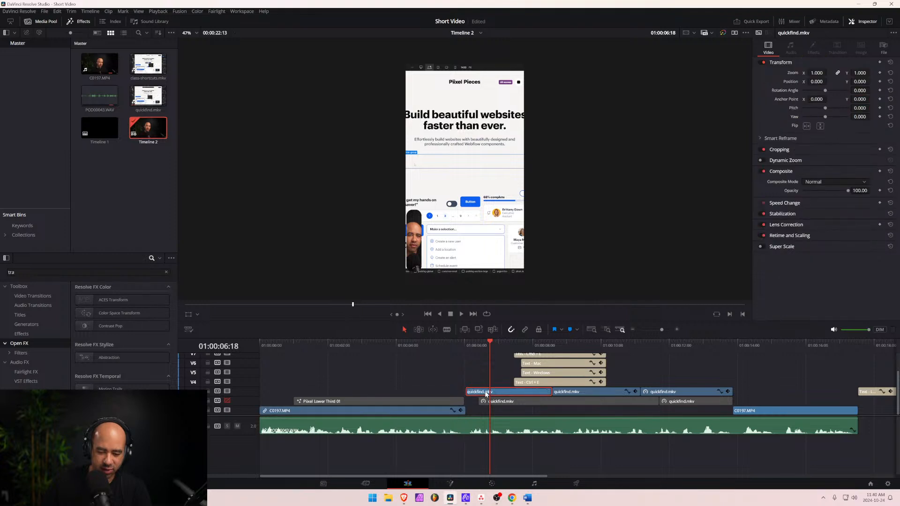
Compare the basic transform settings of the C0197.MP4 clip on V9 with those of its Open FX Transform effect.
{"action": "scroll", "coordinate": [483, 391], "scroll_direction": "up", "scroll_amount": 3}
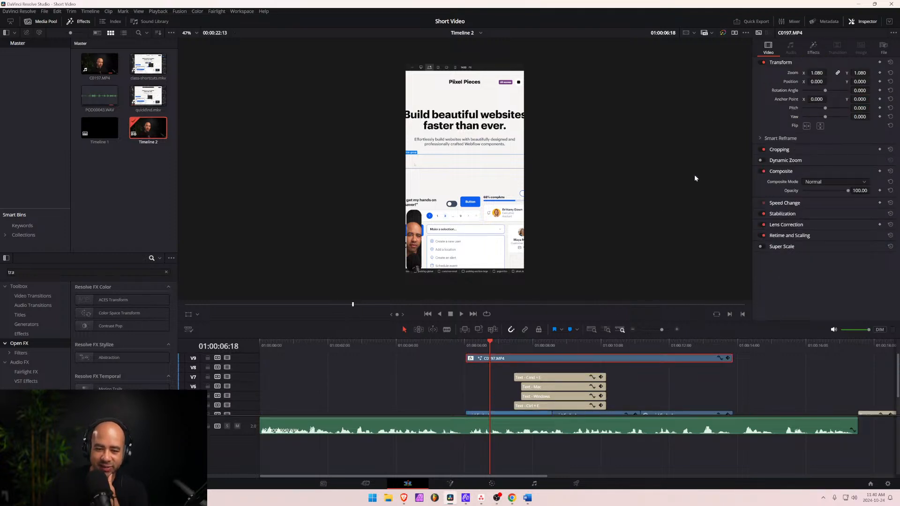
{"action": "left_click", "coordinate": [813, 47]}
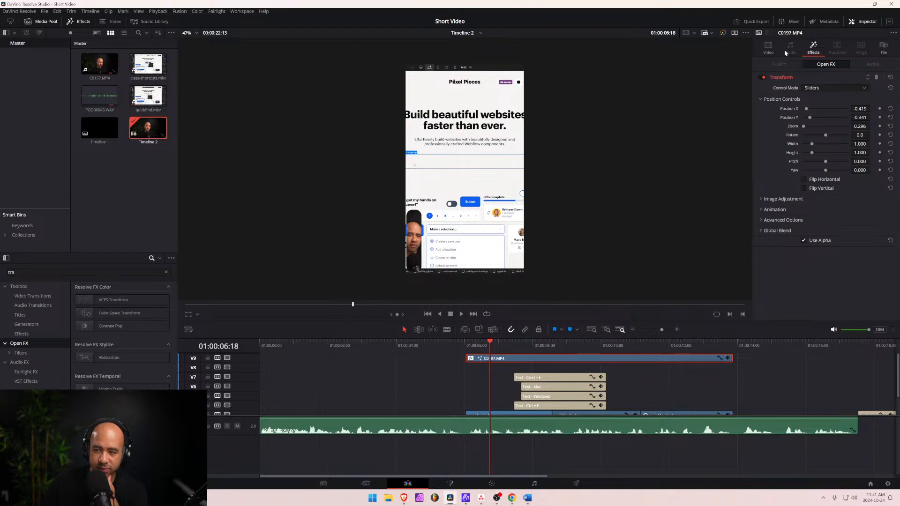
{"action": "left_click", "coordinate": [766, 50]}
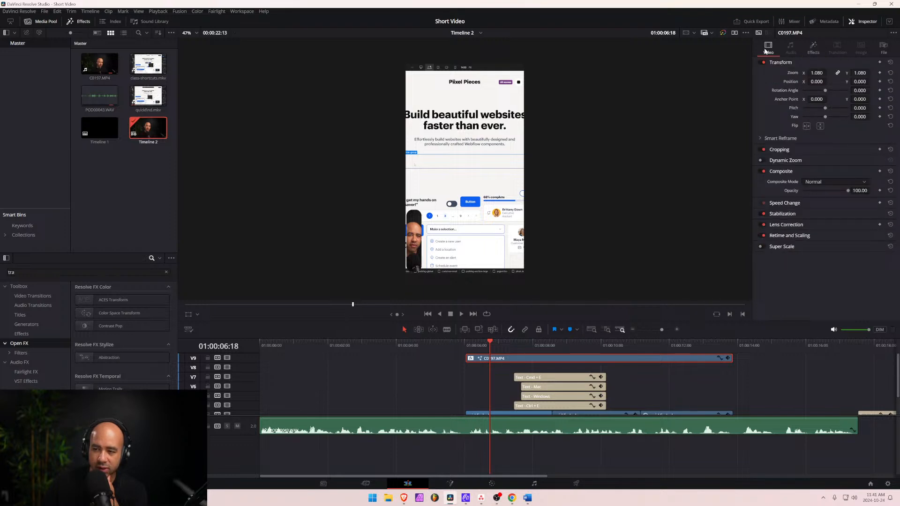
{"action": "left_click", "coordinate": [813, 48]}
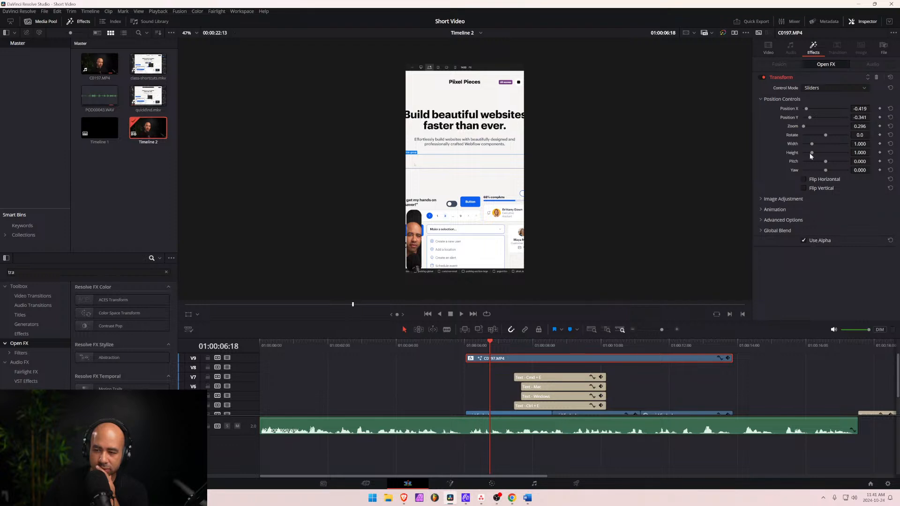
In the V9 C0197.MP4 clip's Transform effect, set Crop Left and Crop Right to -0.100, Position X to -0.283 and Position Y to -0.299.
{"action": "left_click", "coordinate": [760, 199]}
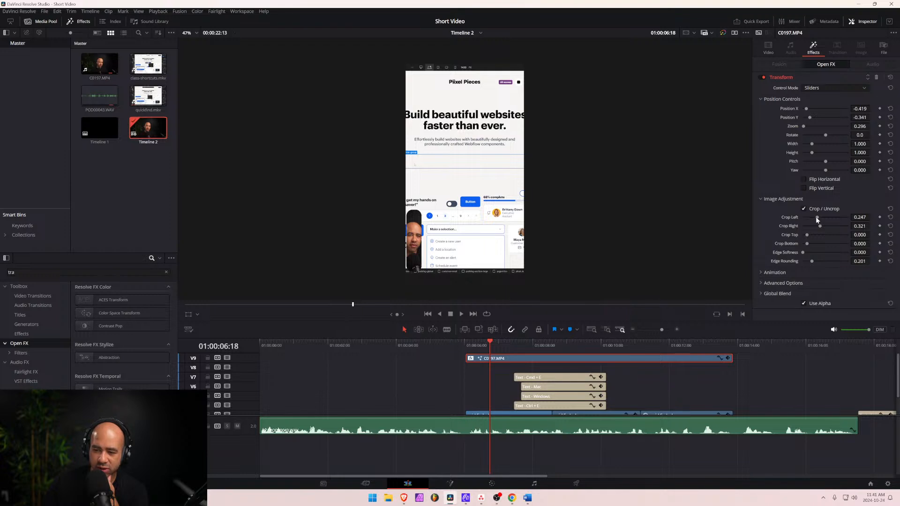
{"action": "mouse_move", "coordinate": [817, 217]}
{"action": "left_mouse_down"}
{"action": "mouse_move", "coordinate": [822, 224]}
{"action": "mouse_move", "coordinate": [805, 226]}
{"action": "left_mouse_up"}
{"action": "left_click_drag", "start_coordinate": [807, 110], "coordinate": [811, 118]}
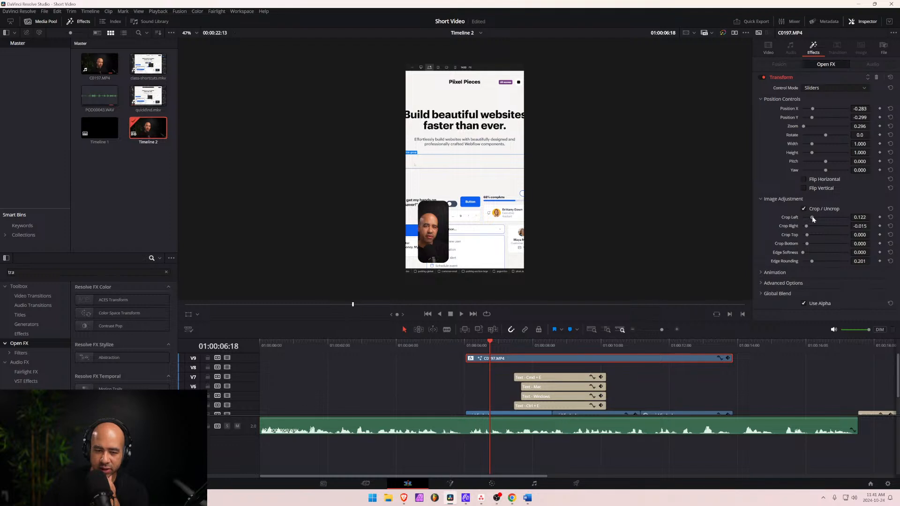
{"action": "left_click_drag", "start_coordinate": [811, 215], "coordinate": [800, 217]}
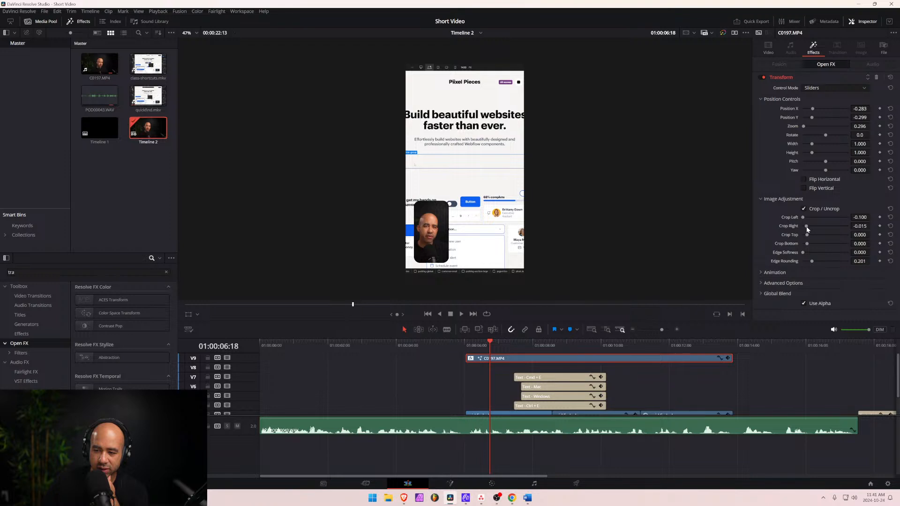
{"action": "left_click_drag", "start_coordinate": [806, 226], "coordinate": [735, 218]}
Toggle the Transform effect of the V9 C0197.MP4 clip off and on to compare the framing with and without it.
{"action": "left_click", "coordinate": [763, 77]}
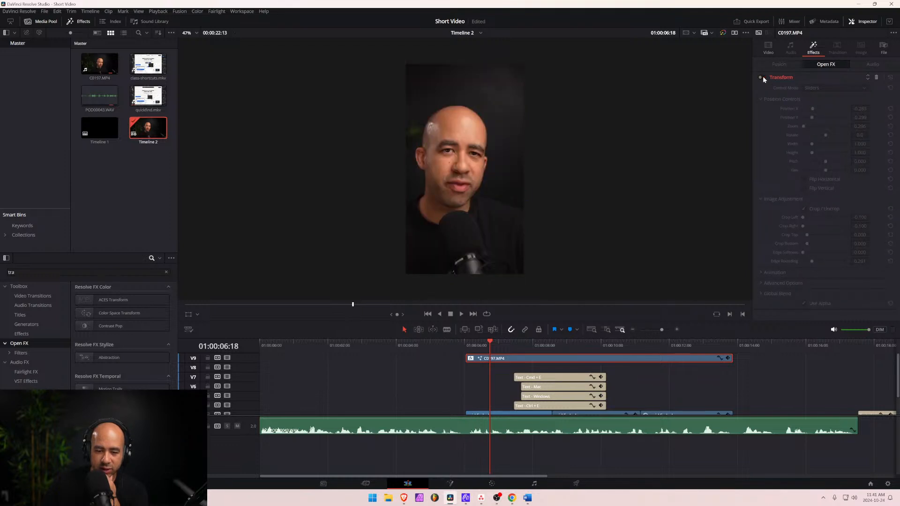
{"action": "left_click", "coordinate": [763, 76]}
{"action": "left_click", "coordinate": [762, 76]}
{"action": "left_click", "coordinate": [762, 77]}
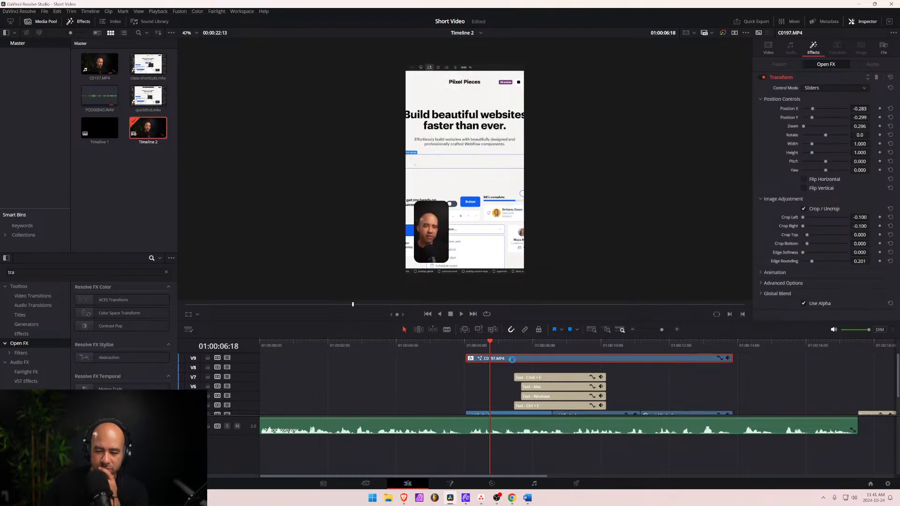
Try a basic clip zoom of 0.610 on the V9 C0197.MP4 clip with its Transform effect bypassed, and re-enable the effect.
{"action": "left_click", "coordinate": [761, 76]}
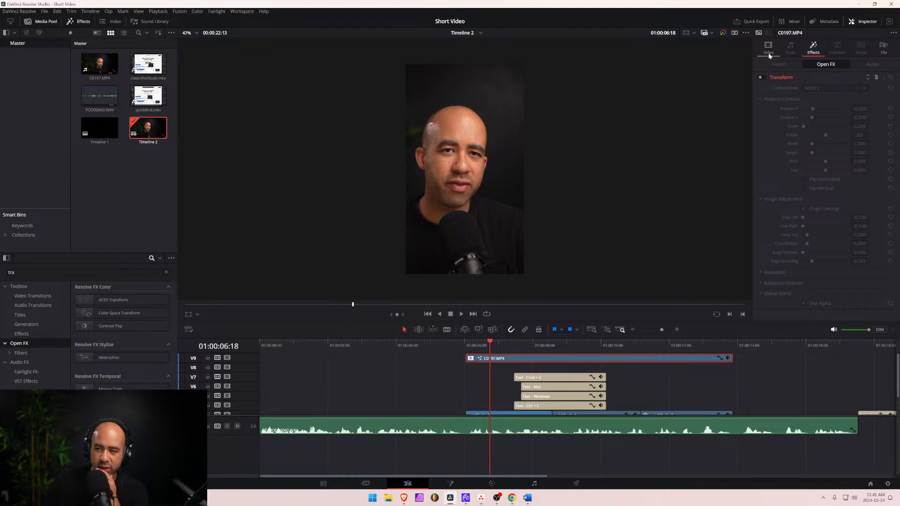
{"action": "left_click", "coordinate": [768, 54]}
{"action": "left_click_drag", "start_coordinate": [810, 73], "coordinate": [783, 73]}
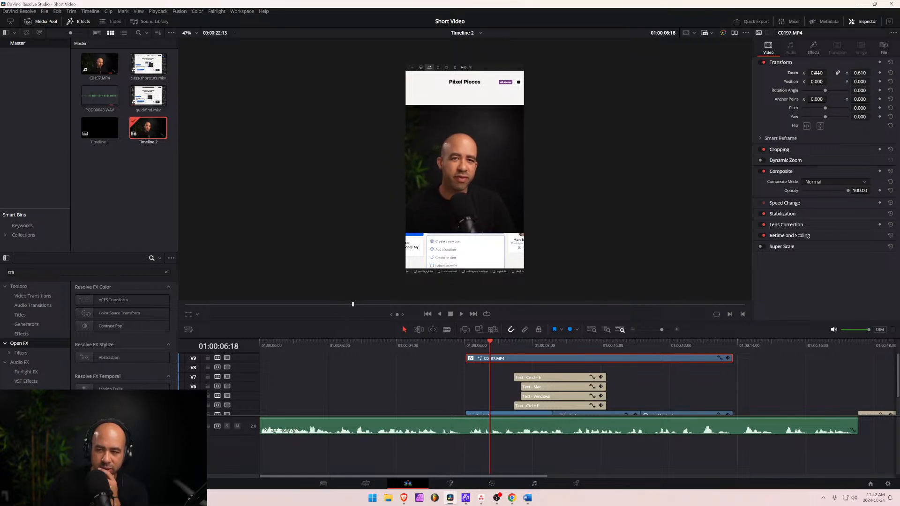
{"action": "left_click", "coordinate": [819, 48]}
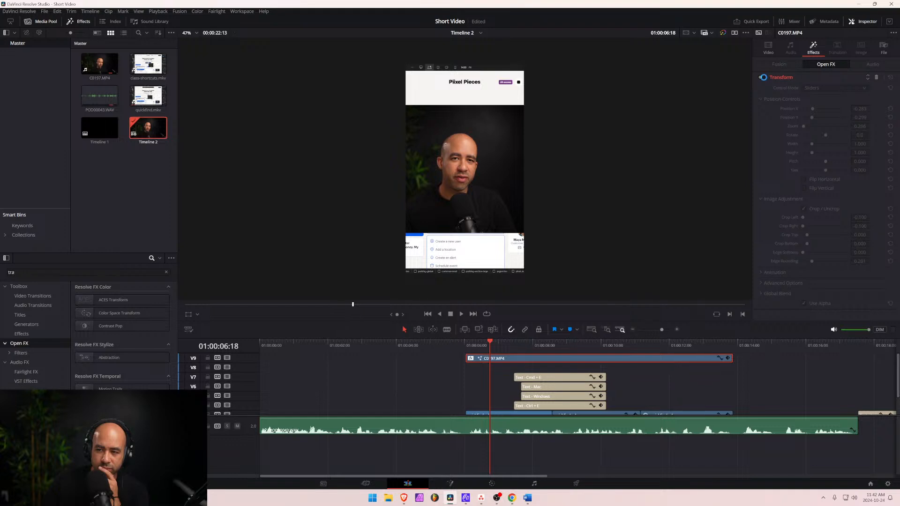
{"action": "left_click", "coordinate": [761, 78]}
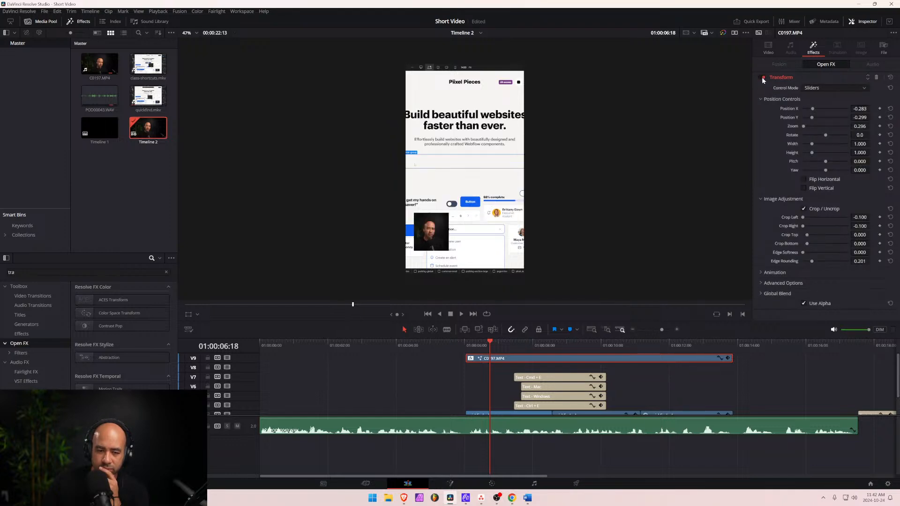
Try an effect Zoom of 0.396, Crop Left -0.023, Crop Right 0.105 and Edge Rounding 0.620 on the V9 C0197.MP4 clip.
{"action": "left_click", "coordinate": [805, 126]}
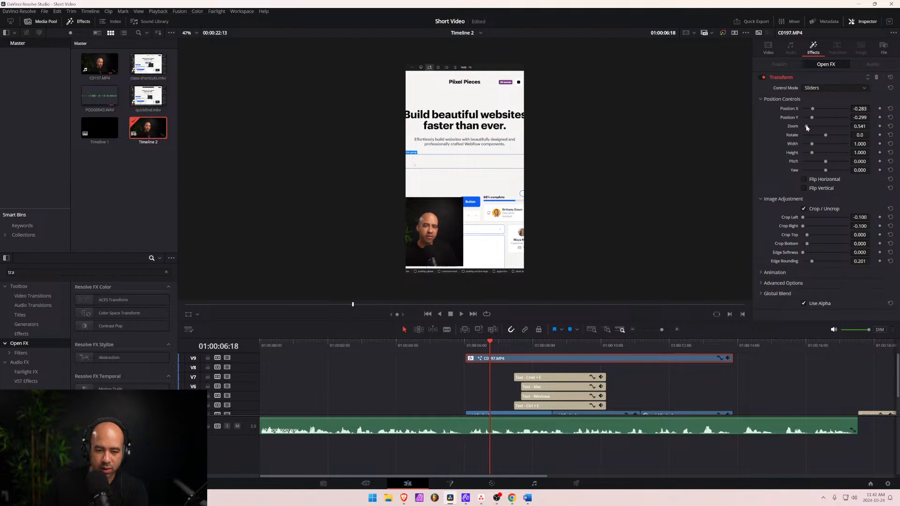
{"action": "left_click_drag", "start_coordinate": [805, 127], "coordinate": [803, 126]}
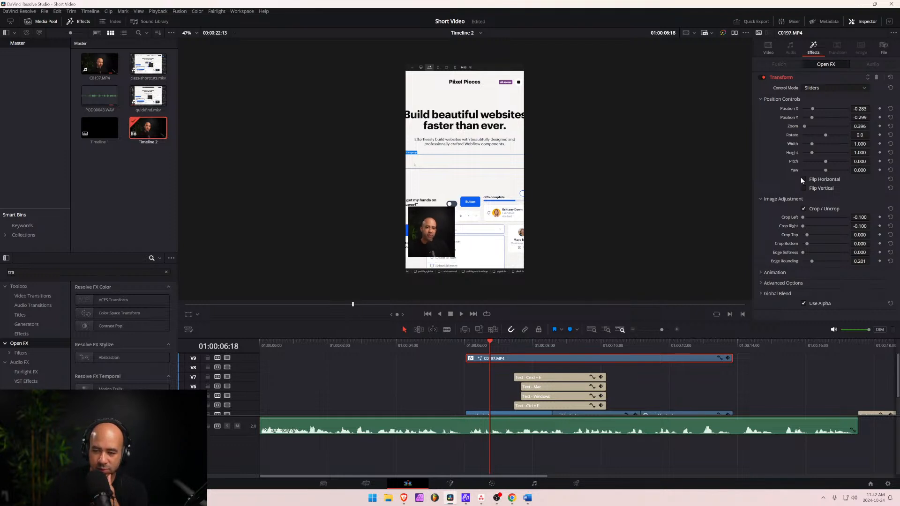
{"action": "mouse_move", "coordinate": [802, 217]}
{"action": "left_mouse_down"}
{"action": "mouse_move", "coordinate": [815, 218]}
{"action": "mouse_move", "coordinate": [806, 219]}
{"action": "mouse_move", "coordinate": [811, 226]}
{"action": "left_mouse_up"}
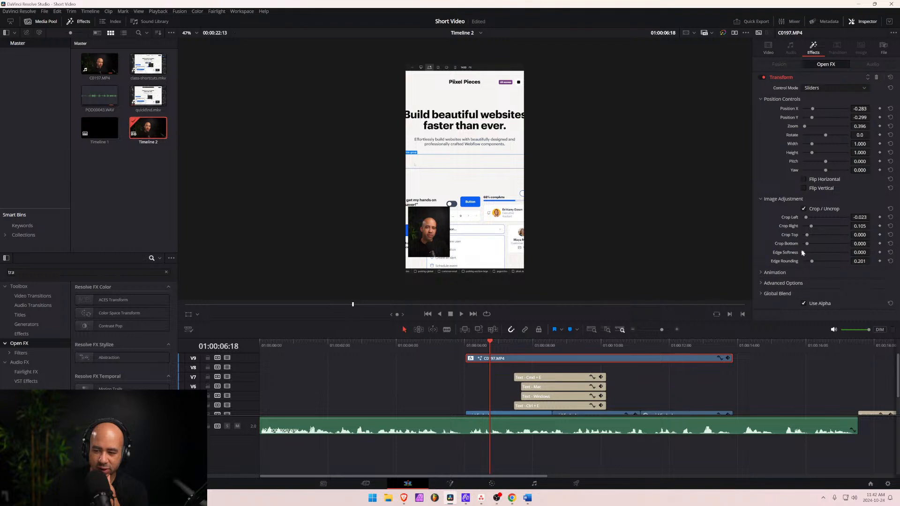
{"action": "left_click_drag", "start_coordinate": [803, 254], "coordinate": [830, 262]}
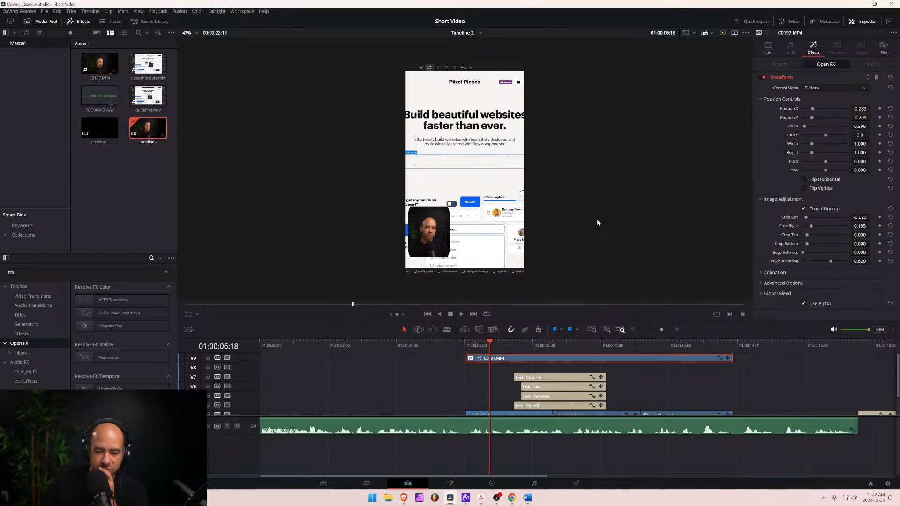
Undo the zoom, crop and edge rounding trials on the V9 C0197.MP4 clip, and toggle the clip off and on.
{"action": "key", "text": "ctrl+z"}
{"action": "key", "text": "ctrl+z"}
{"action": "key", "text": "ctrl+z"}
{"action": "key", "text": "ctrl+z"}
{"action": "key", "text": "ctrl+z"}
{"action": "key", "text": "ctrl+z"}
{"action": "key", "text": "ctrl+z"}
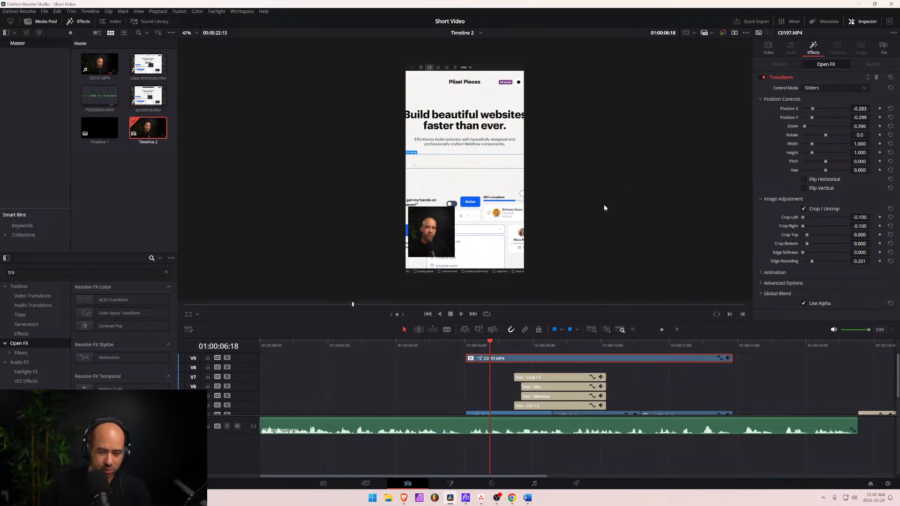
{"action": "key", "text": "d"}
{"action": "key", "text": "d"}
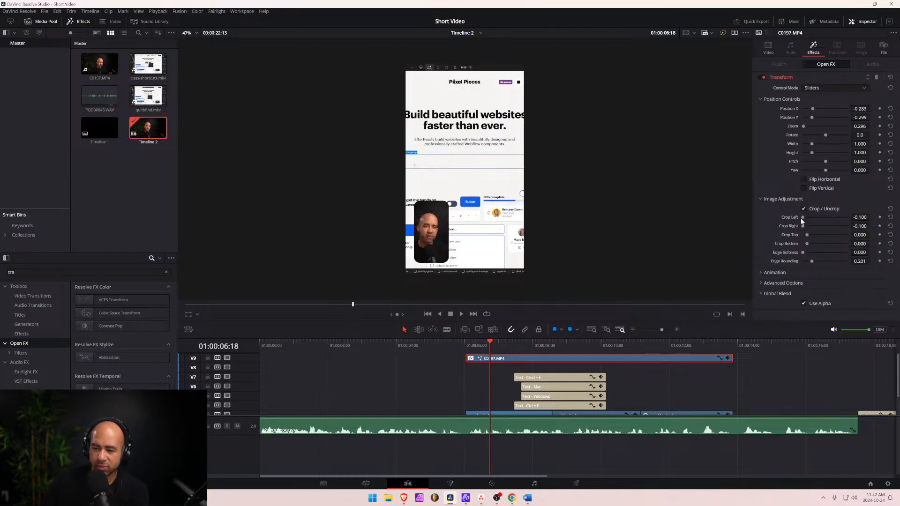
Move the rounded C0197.MP4 webcam overlay closer to the frame's lower-left corner, at Position X -0.314 and Position Y -0.329.
{"action": "left_click_drag", "start_coordinate": [805, 218], "coordinate": [802, 221]}
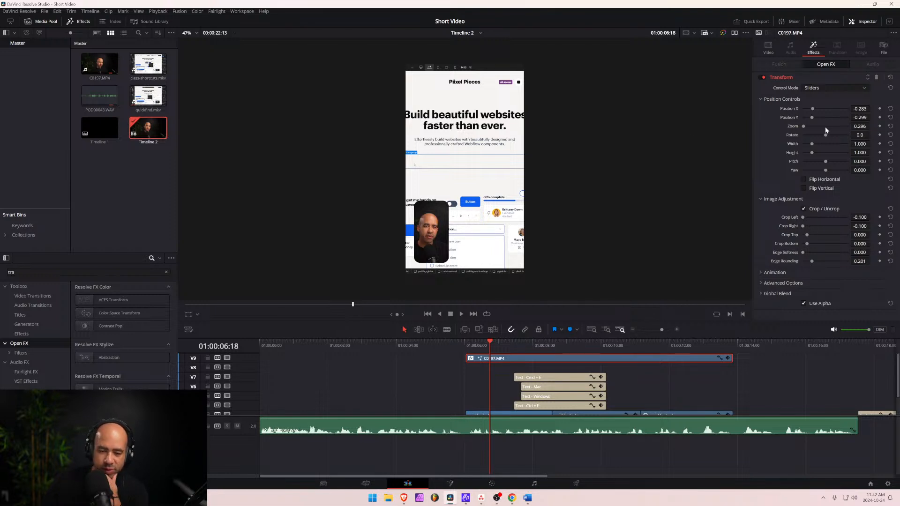
{"action": "left_click_drag", "start_coordinate": [814, 111], "coordinate": [810, 119]}
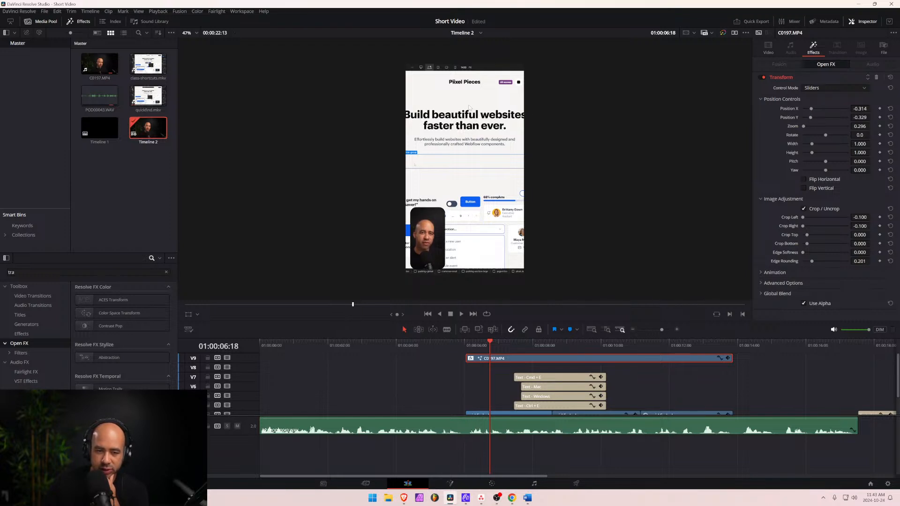
Enlarge the timeline area to show all video tracks, and play the edit from 01:00:05:21 into the screen recording section.
{"action": "left_click", "coordinate": [494, 413]}
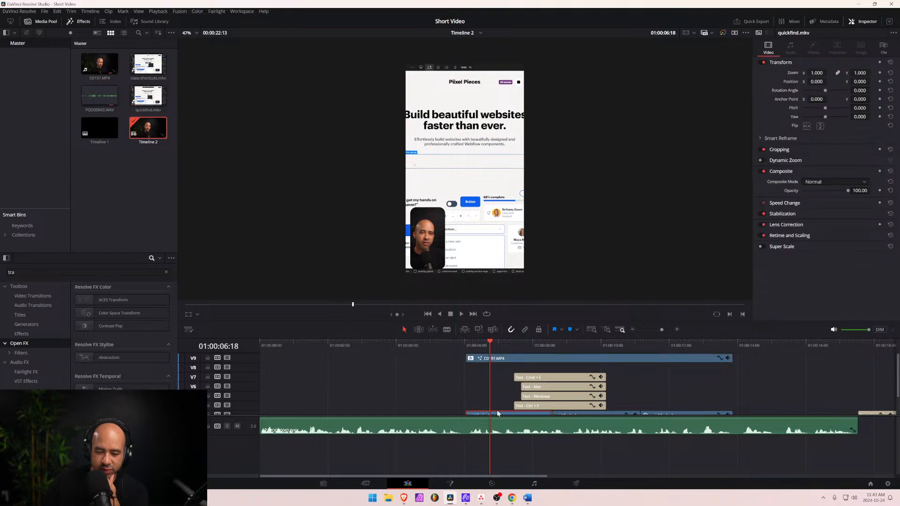
{"action": "left_click_drag", "start_coordinate": [485, 342], "coordinate": [460, 342]}
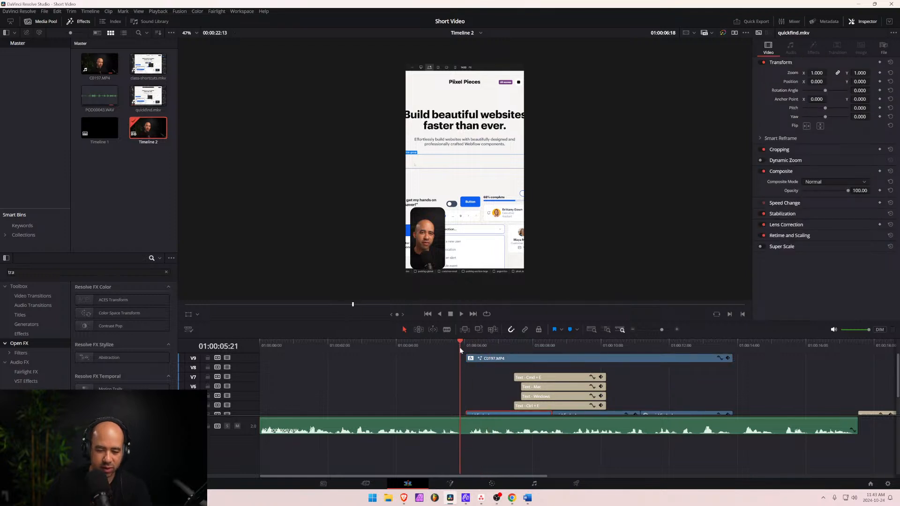
{"action": "scroll", "coordinate": [478, 366], "scroll_direction": "down", "scroll_amount": 2}
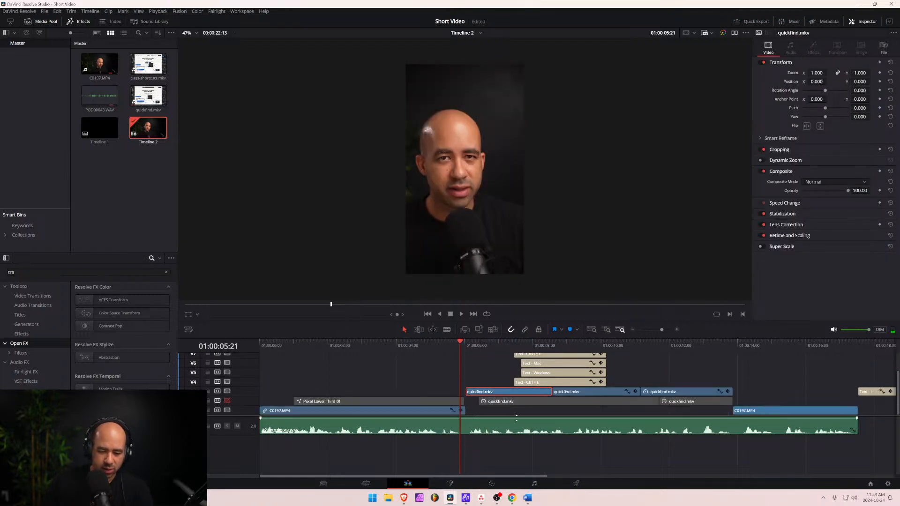
{"action": "left_click_drag", "start_coordinate": [516, 416], "coordinate": [516, 437]}
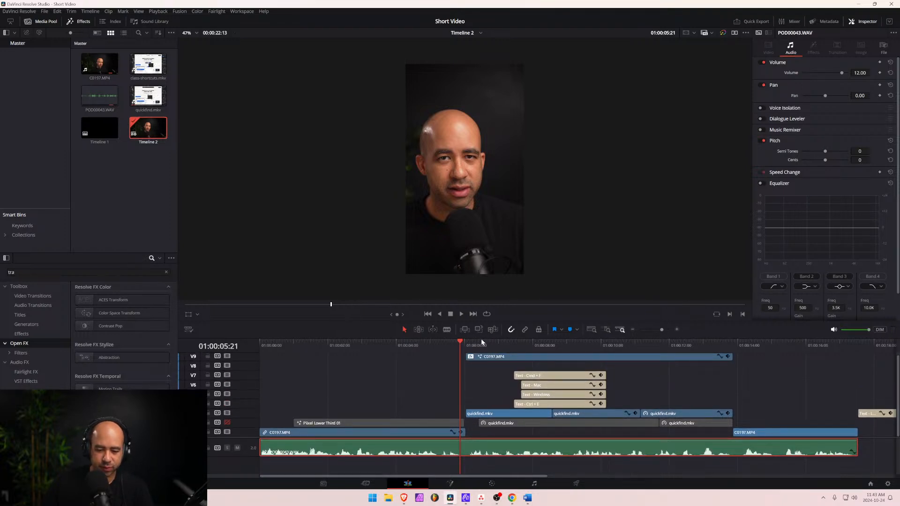
{"action": "left_click_drag", "start_coordinate": [482, 336], "coordinate": [485, 306]}
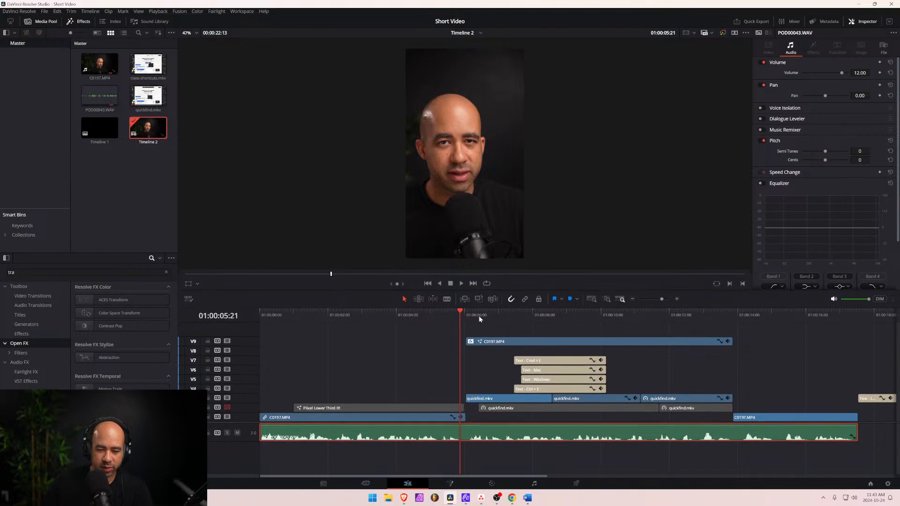
{"action": "key", "text": "space"}
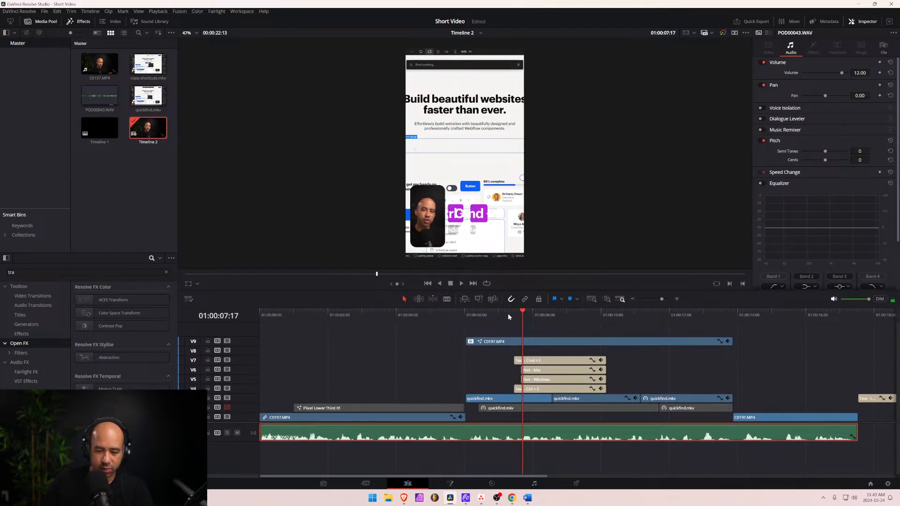
Shift the first quickfind.mkv clip above the text overlays' start to Position X 368, keeping its zoom at 1.
{"action": "left_click_drag", "start_coordinate": [514, 314], "coordinate": [490, 323]}
{"action": "left_click", "coordinate": [500, 399]}
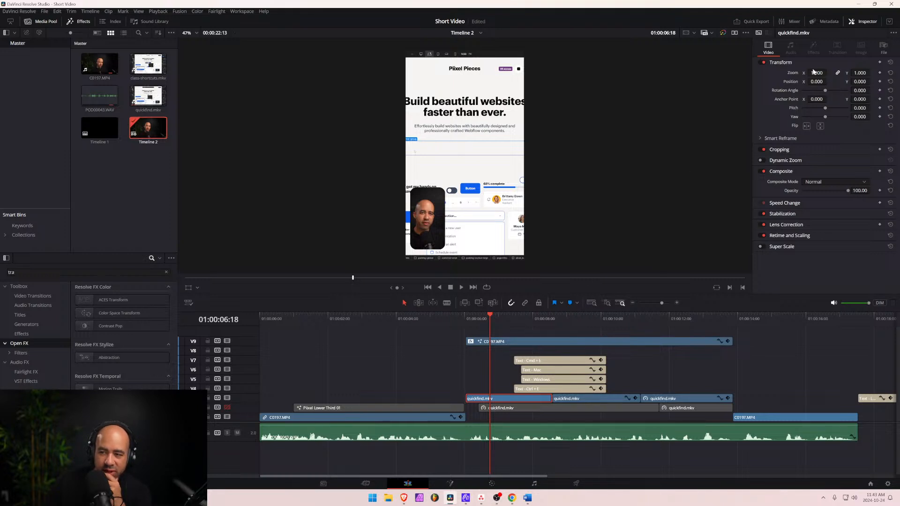
{"action": "mouse_move", "coordinate": [815, 72]}
{"action": "left_mouse_down"}
{"action": "mouse_move", "coordinate": [781, 73]}
{"action": "mouse_move", "coordinate": [829, 82]}
{"action": "left_mouse_up"}
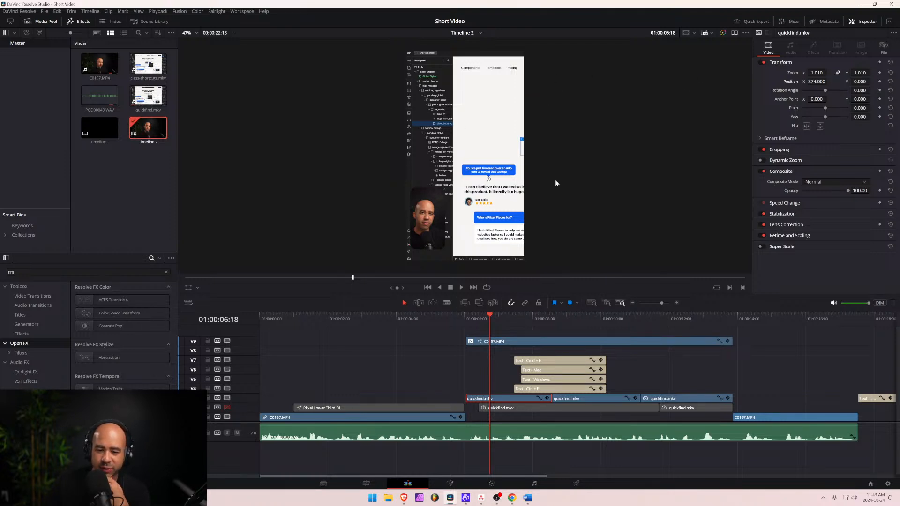
{"action": "left_click", "coordinate": [487, 314]}
{"action": "double_click", "coordinate": [817, 72]}
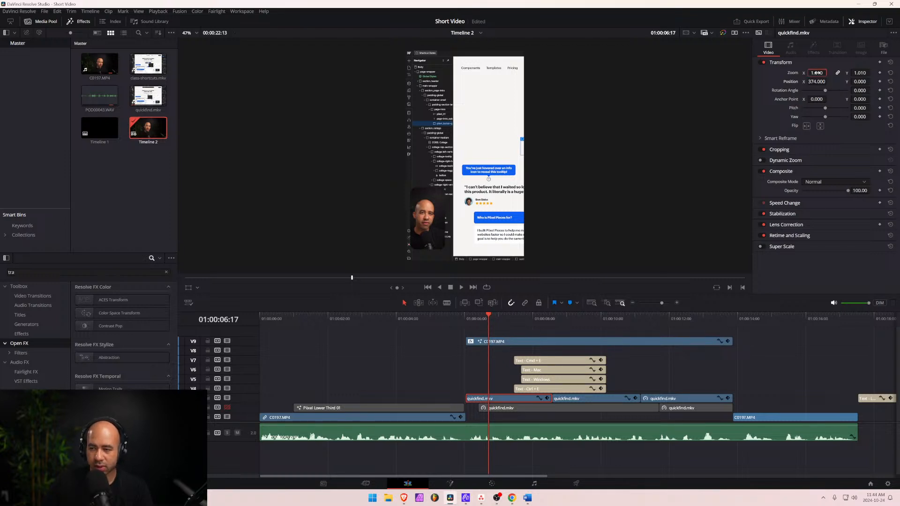
{"action": "type", "text": "1"}
{"action": "key", "text": "Return"}
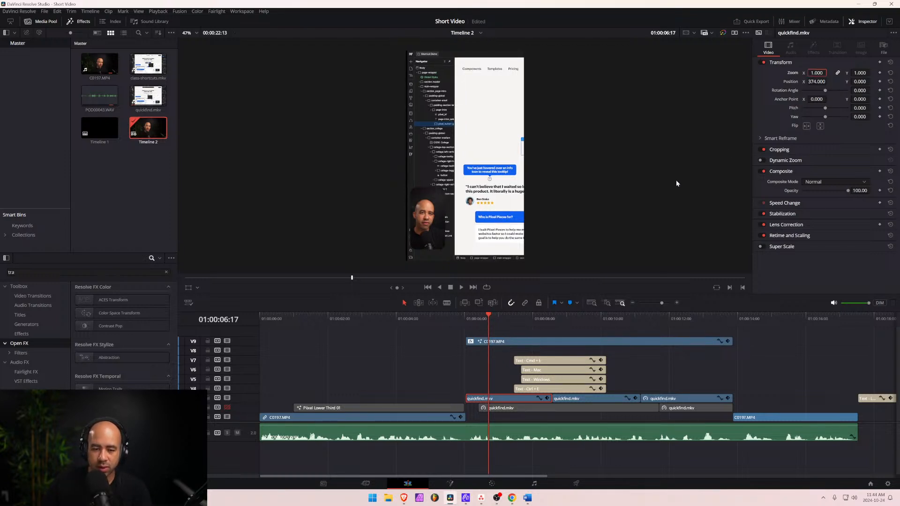
{"action": "left_click_drag", "start_coordinate": [830, 82], "coordinate": [827, 82]}
Play back the transition from the talking-head shot into the first quickfind.mkv clip to check its new framing.
{"action": "left_click_drag", "start_coordinate": [491, 311], "coordinate": [443, 319]}
{"action": "key", "text": "space"}
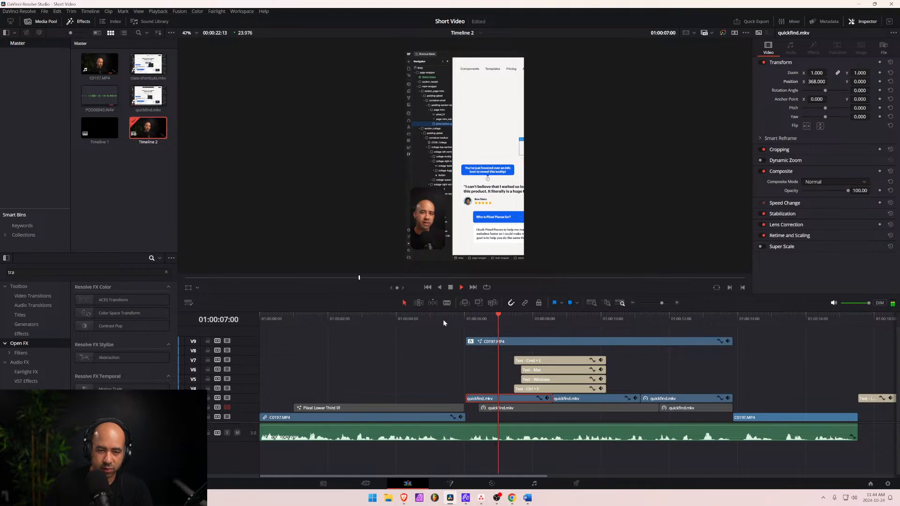
{"action": "left_click_drag", "start_coordinate": [550, 318], "coordinate": [439, 317]}
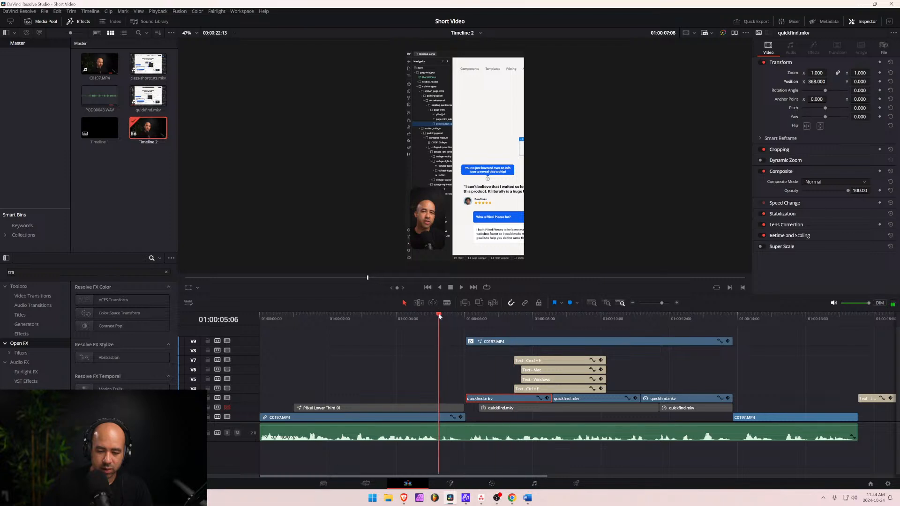
{"action": "key", "text": "space"}
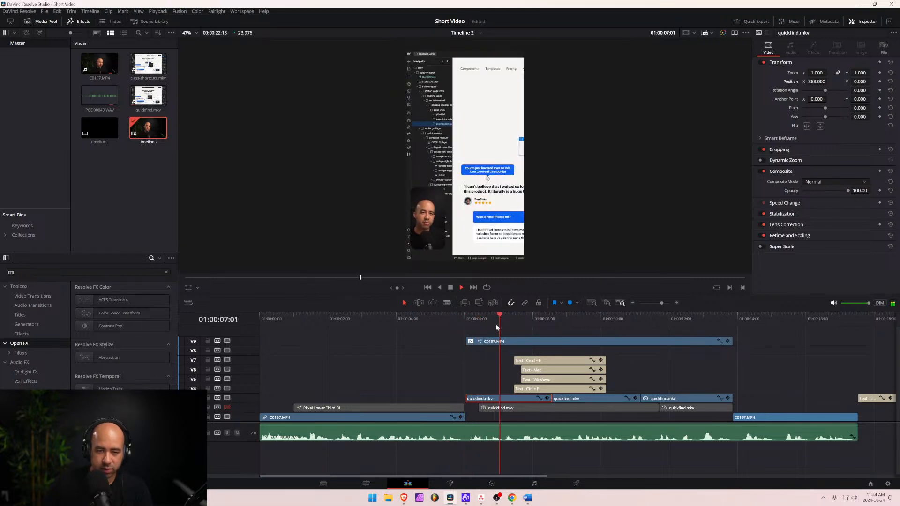
{"action": "key", "text": "space"}
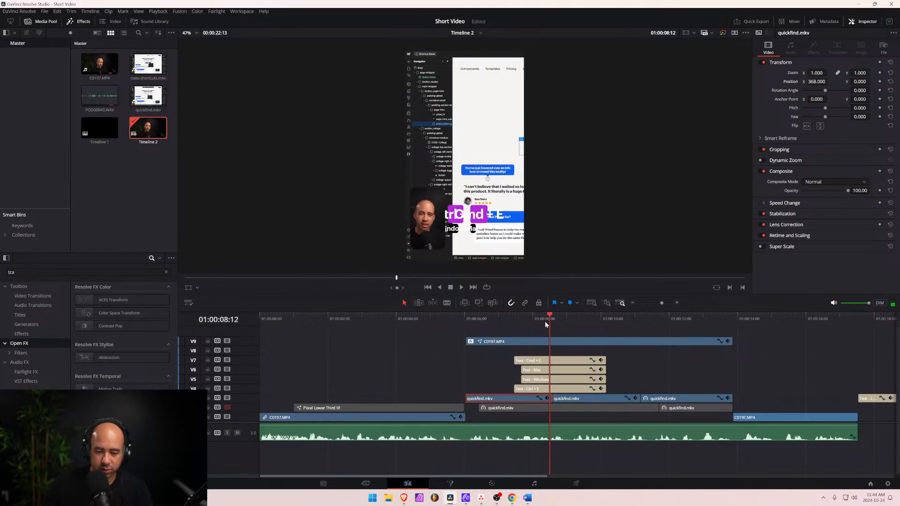
Set the second quickfind.mkv clip's zoom to 1 and its Position Y to 0.
{"action": "mouse_move", "coordinate": [544, 321]}
{"action": "left_mouse_down"}
{"action": "mouse_move", "coordinate": [561, 316]}
{"action": "mouse_move", "coordinate": [551, 316]}
{"action": "left_mouse_up"}
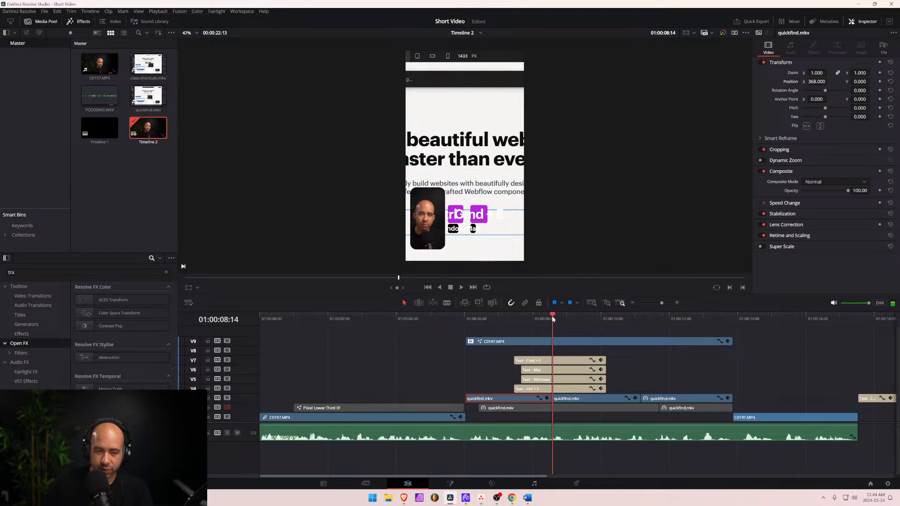
{"action": "left_click", "coordinate": [564, 398]}
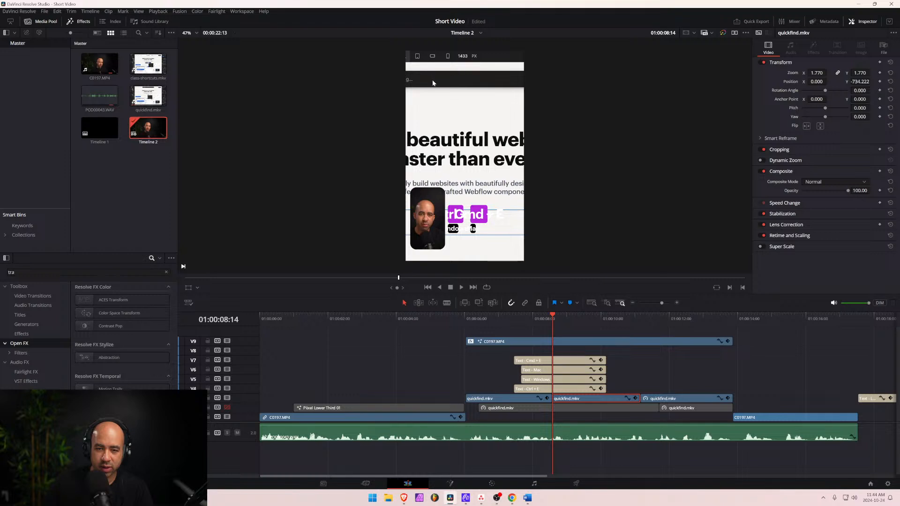
{"action": "left_click_drag", "start_coordinate": [816, 73], "coordinate": [800, 73]}
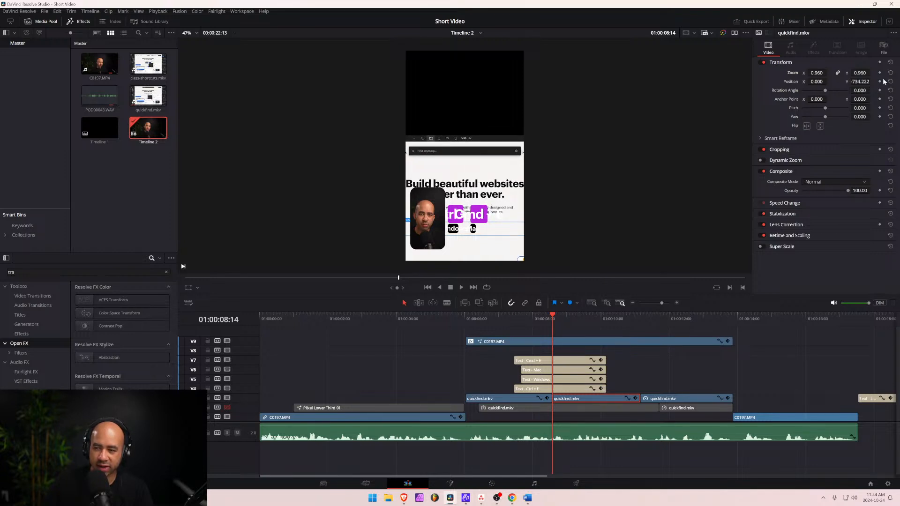
{"action": "double_click", "coordinate": [817, 73]}
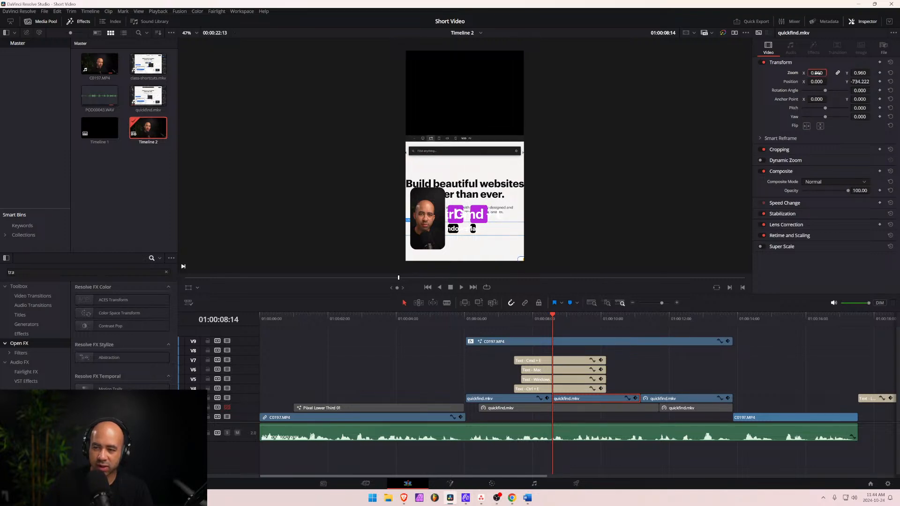
{"action": "type", "text": "1"}
{"action": "key", "text": "Return"}
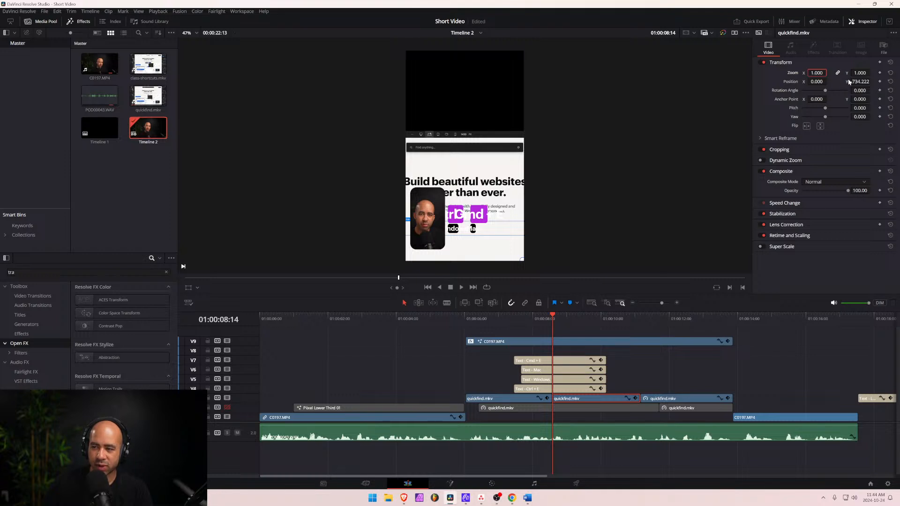
{"action": "double_click", "coordinate": [859, 81]}
{"action": "type", "text": "0"}
{"action": "key", "text": "Return"}
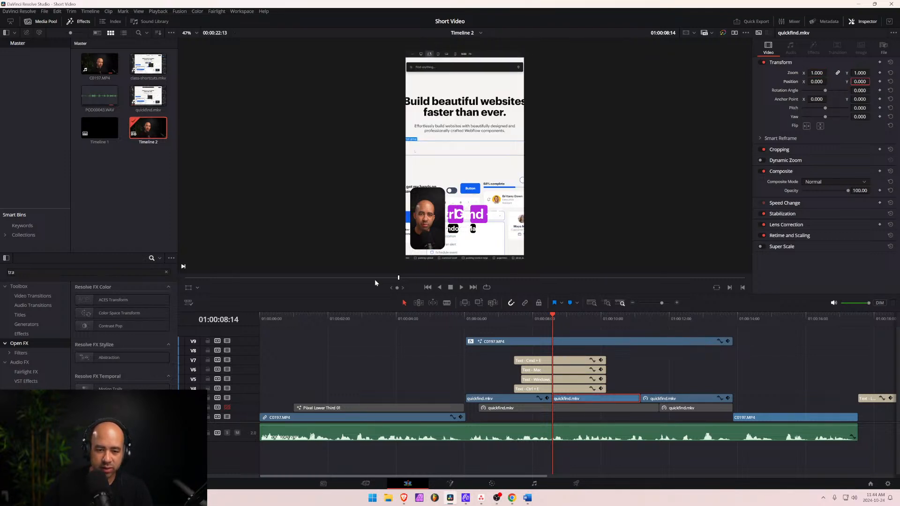
Play and scrub through the first two quickfind.mkv clips to review the framing with the webcam and text overlays.
{"action": "left_click", "coordinate": [431, 322]}
{"action": "key", "text": "space"}
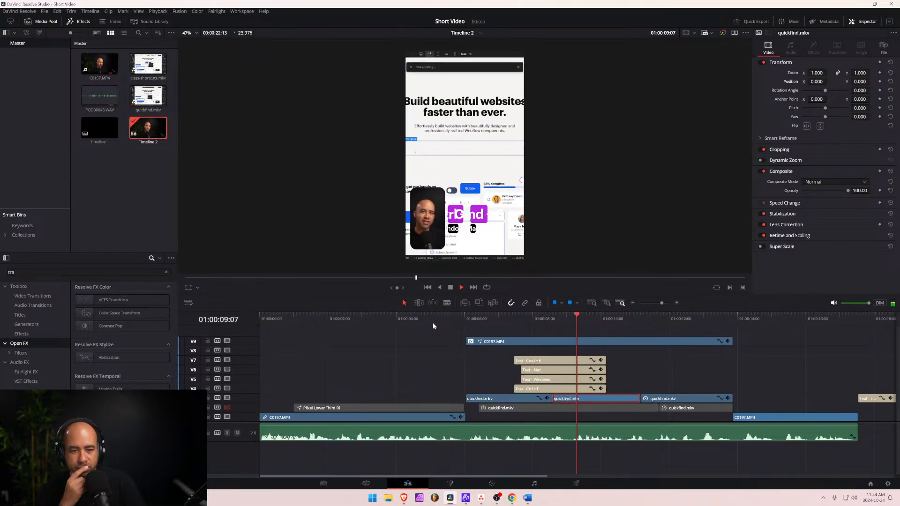
{"action": "key", "text": "space"}
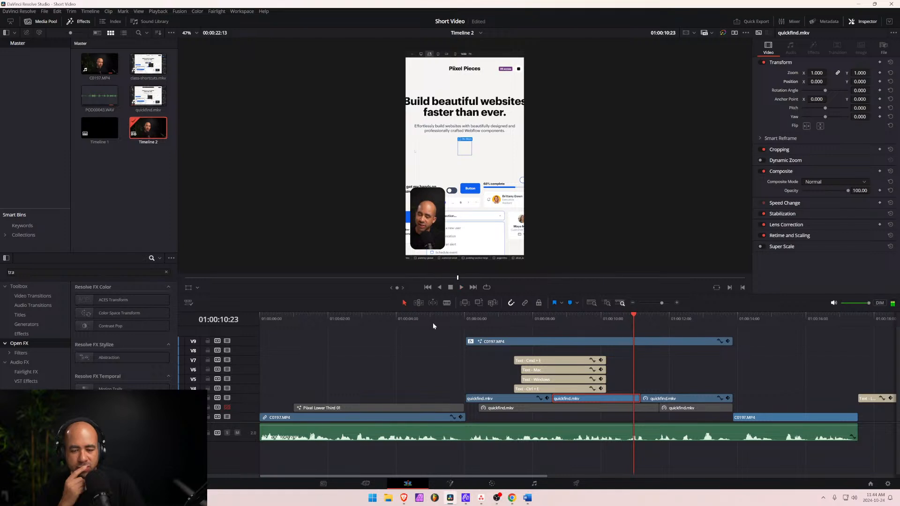
{"action": "left_click_drag", "start_coordinate": [547, 315], "coordinate": [507, 316]}
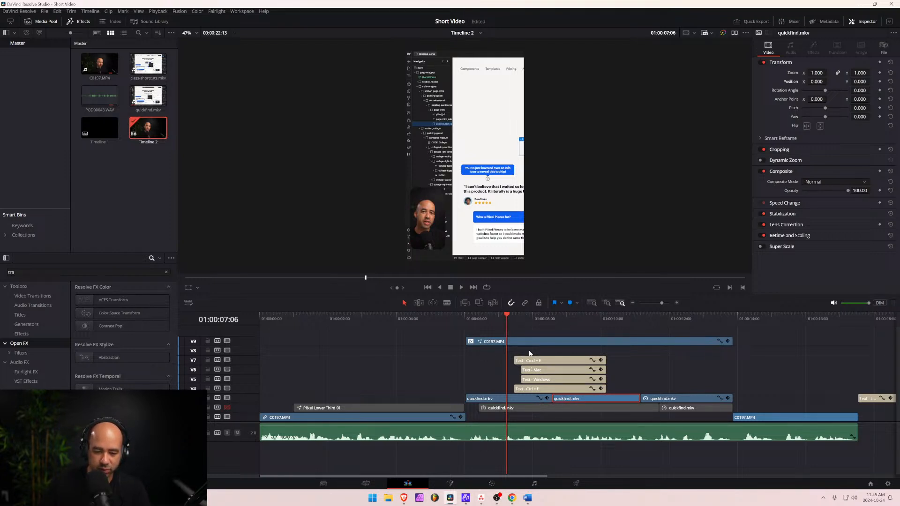
{"action": "left_click_drag", "start_coordinate": [507, 316], "coordinate": [607, 317]}
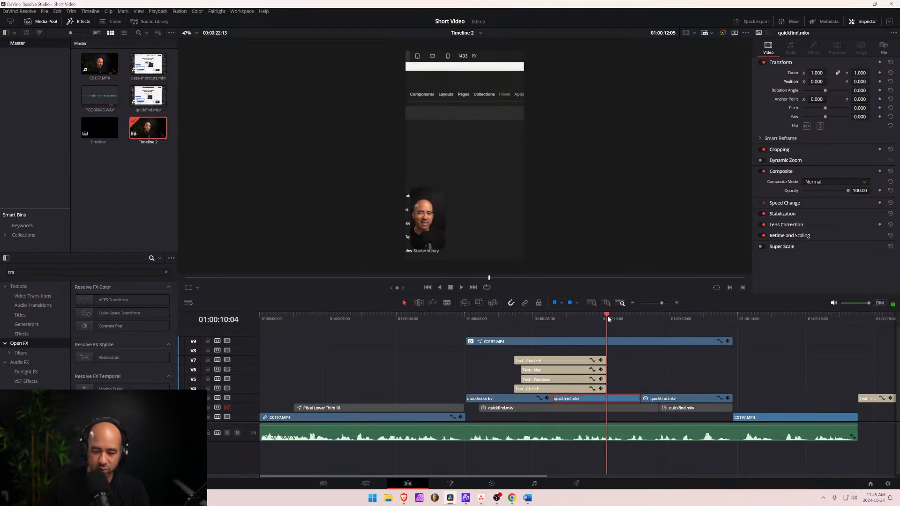
Set the third quickfind.mkv clip's zoom to 1 and its Position Y to 0.
{"action": "left_click", "coordinate": [654, 399]}
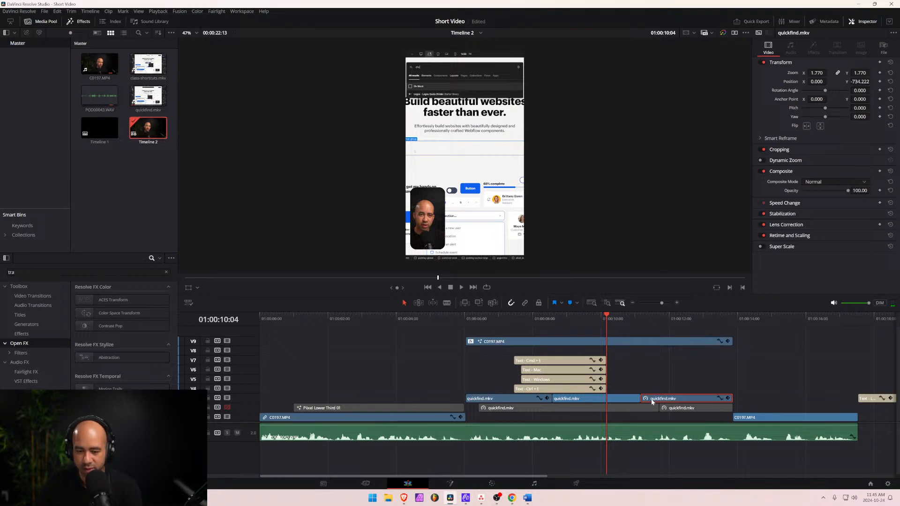
{"action": "left_click_drag", "start_coordinate": [600, 319], "coordinate": [665, 322]}
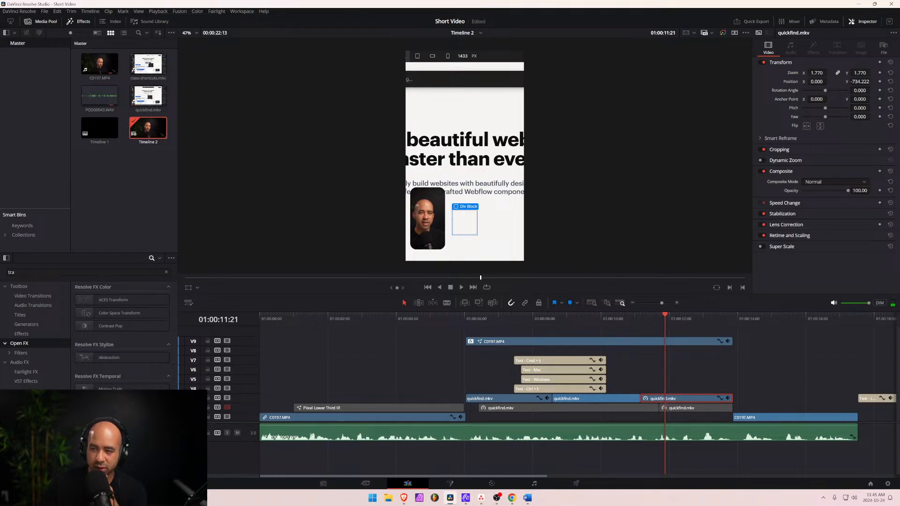
{"action": "type", "text": "1"}
{"action": "key", "text": "Return"}
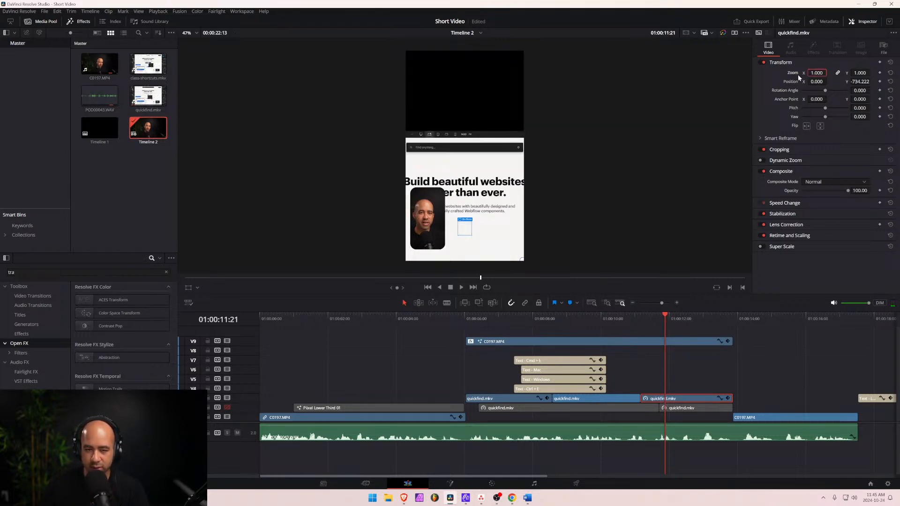
{"action": "left_click", "coordinate": [857, 81]}
{"action": "type", "text": "0"}
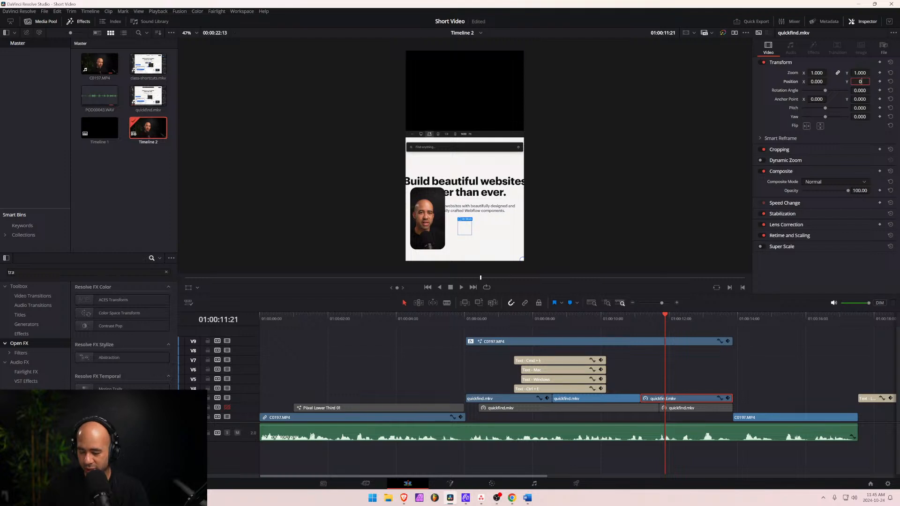
{"action": "key", "text": "Return"}
Play from 01:00:10:12 through the third quickfind.mkv clip, and inspect the keyboard-shortcut text overlays around 01:00:08:06.
{"action": "left_click", "coordinate": [617, 317]}
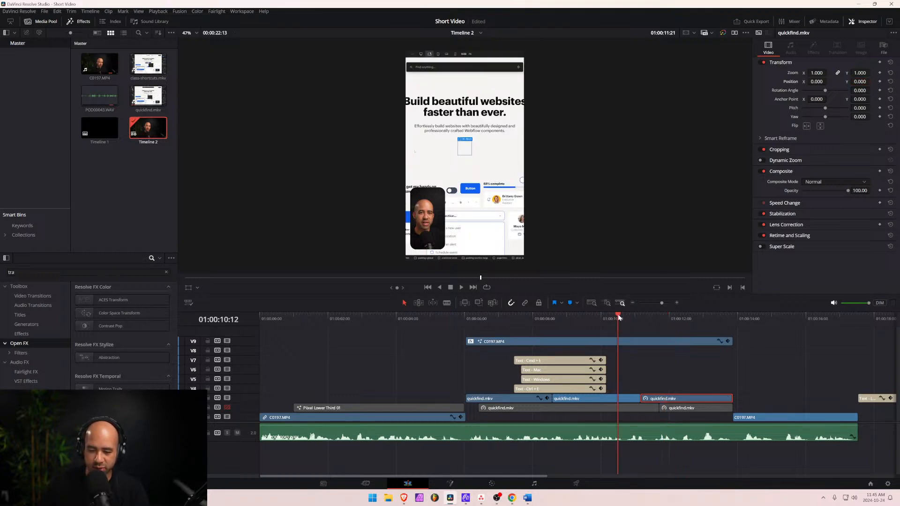
{"action": "key", "text": "space"}
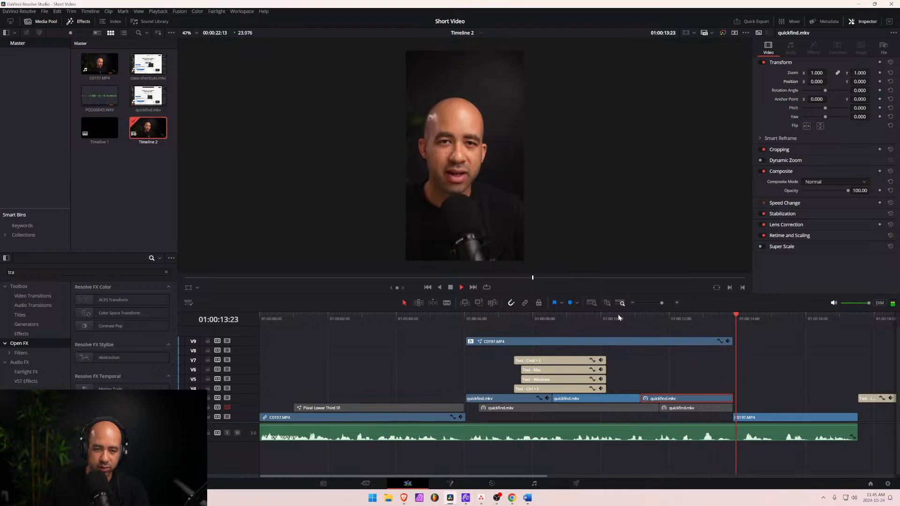
{"action": "left_click_drag", "start_coordinate": [774, 317], "coordinate": [537, 324]}
{"action": "scroll", "coordinate": [643, 415], "scroll_direction": "up", "scroll_amount": 5}
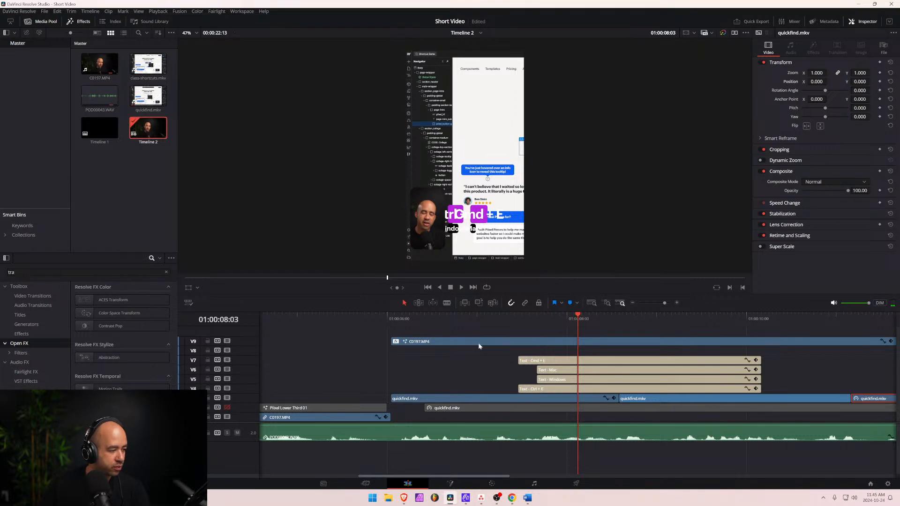
{"action": "mouse_move", "coordinate": [578, 318]}
{"action": "left_mouse_down"}
{"action": "mouse_move", "coordinate": [650, 316]}
{"action": "mouse_move", "coordinate": [587, 317]}
{"action": "left_mouse_up"}
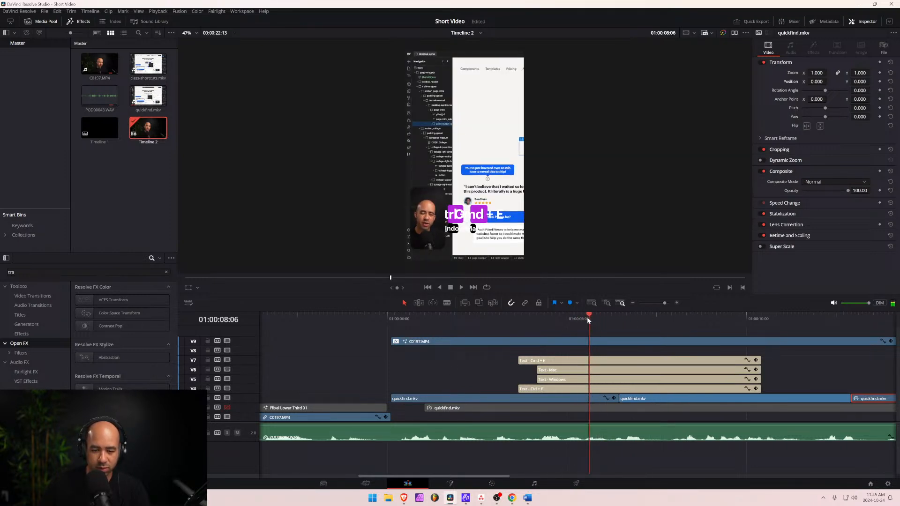
{"action": "scroll", "coordinate": [562, 404], "scroll_direction": "down", "scroll_amount": 2}
{"action": "scroll", "coordinate": [535, 403], "scroll_direction": "down", "scroll_amount": 3}
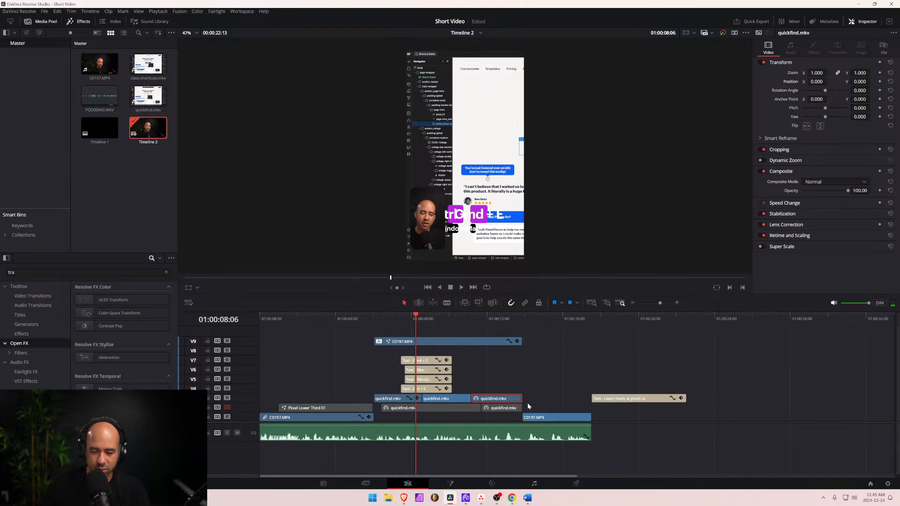
Move the four keyboard-shortcut text overlays up one track together, onto V5 through V8, keeping their timing.
{"action": "left_click", "coordinate": [434, 389]}
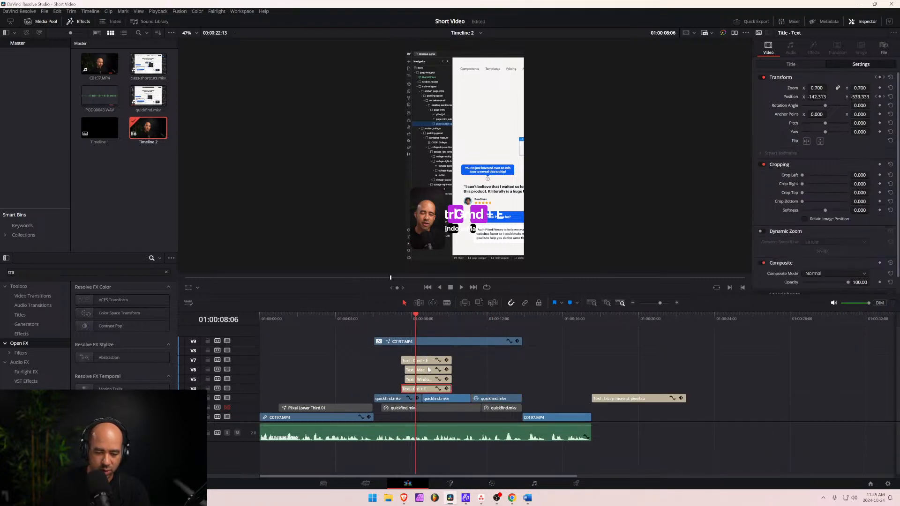
{"action": "left_click", "coordinate": [426, 363], "text": "shift"}
{"action": "left_click_drag", "start_coordinate": [426, 364], "coordinate": [423, 356]}
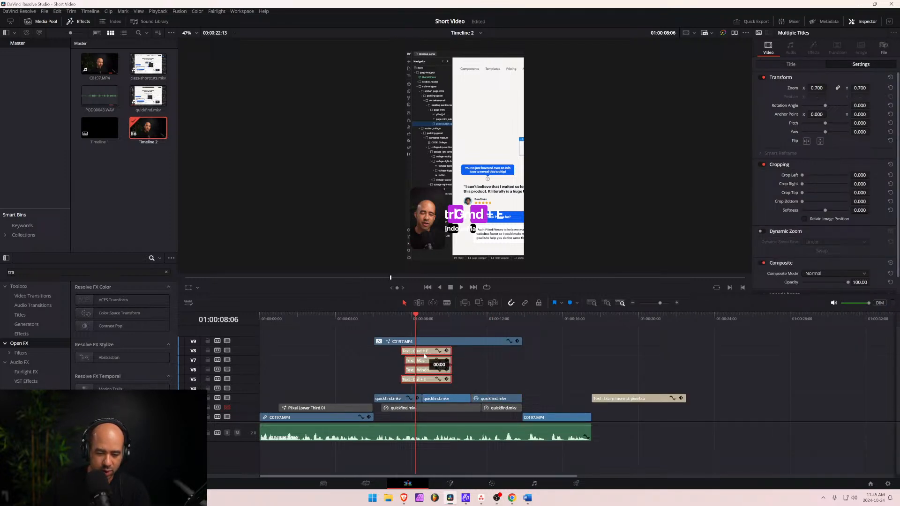
Move the first quickfind.mkv clip straight up onto track V4, beneath the text overlays.
{"action": "left_click", "coordinate": [390, 399]}
{"action": "double_click", "coordinate": [390, 397]}
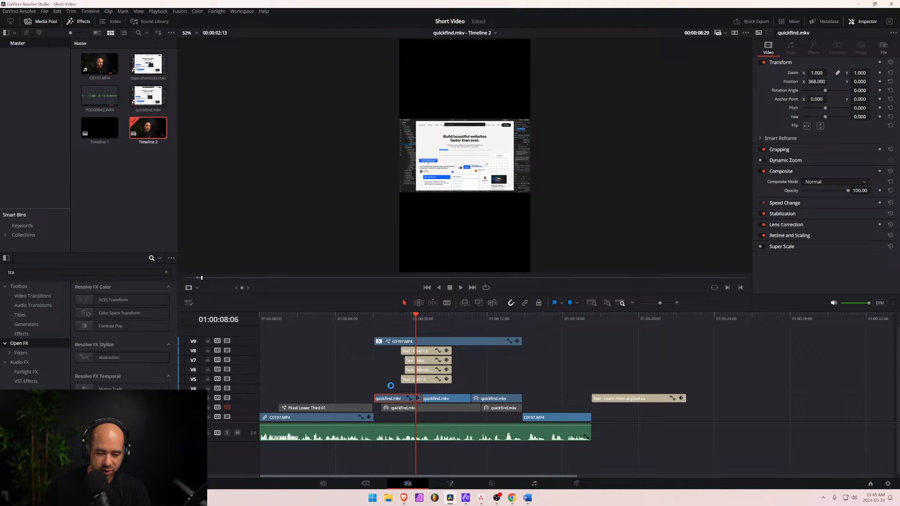
{"action": "left_click", "coordinate": [398, 398]}
{"action": "left_click_drag", "start_coordinate": [399, 398], "coordinate": [401, 388]}
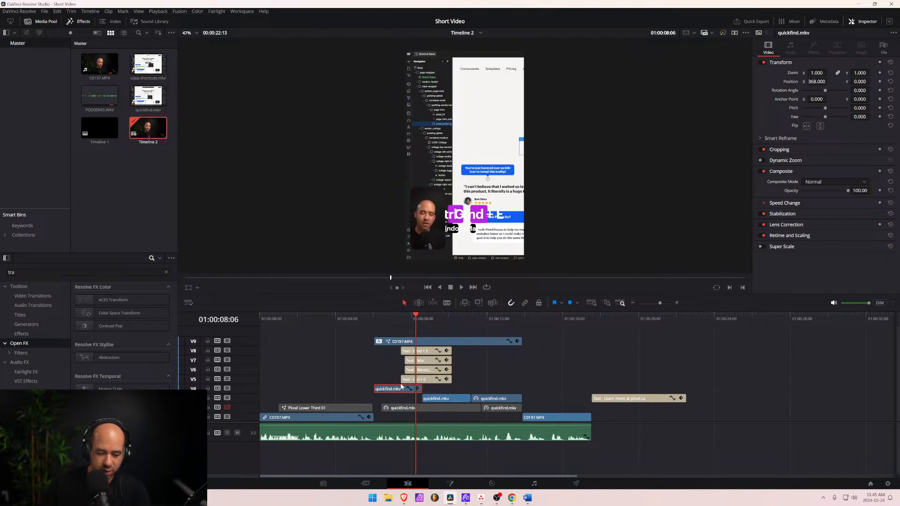
{"action": "scroll", "coordinate": [401, 395], "scroll_direction": "up", "scroll_amount": 6}
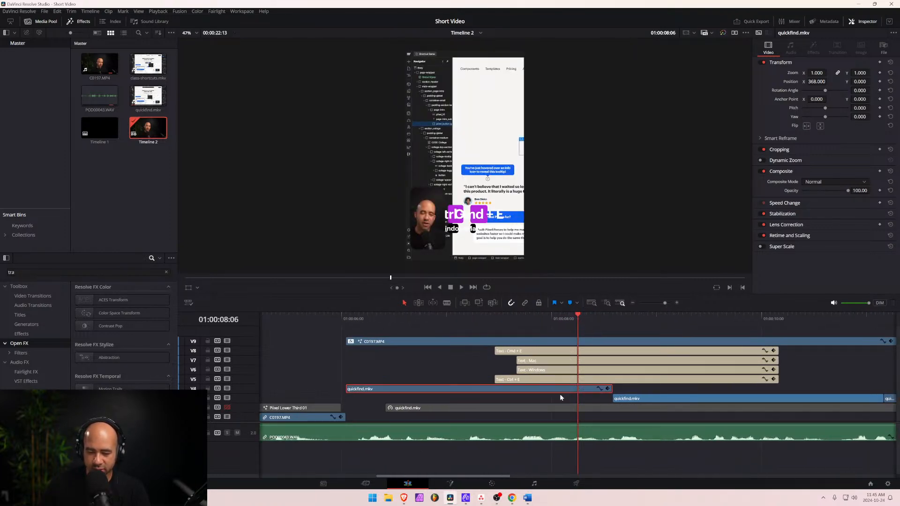
{"action": "left_click", "coordinate": [599, 389]}
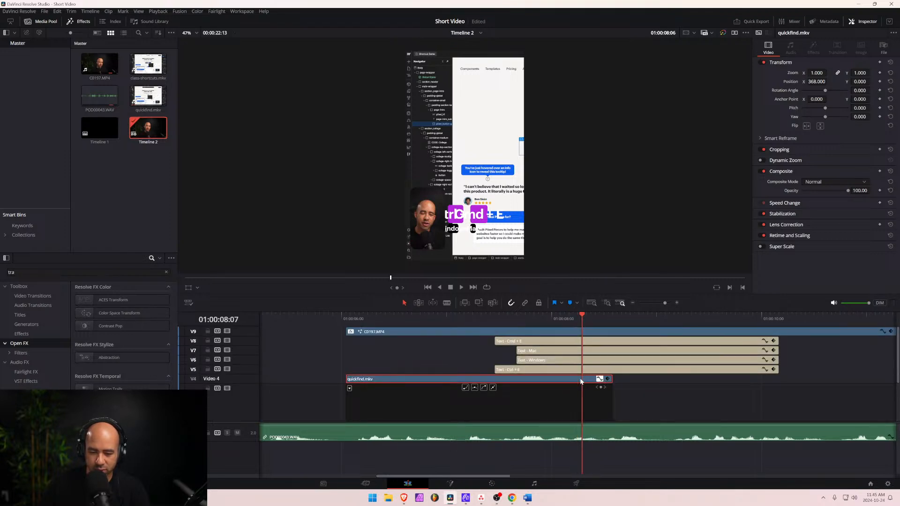
{"action": "right_click", "coordinate": [579, 381]}
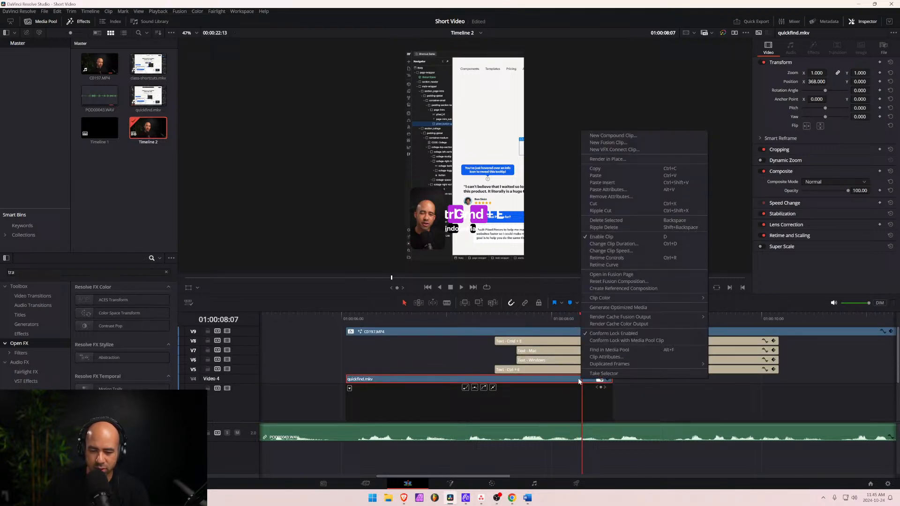
{"action": "left_click", "coordinate": [633, 258]}
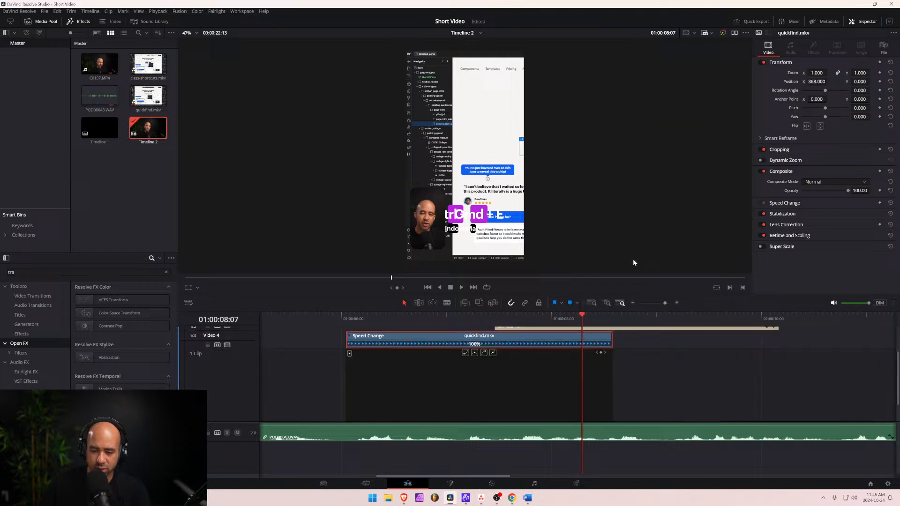
{"action": "right_click", "coordinate": [560, 338]}
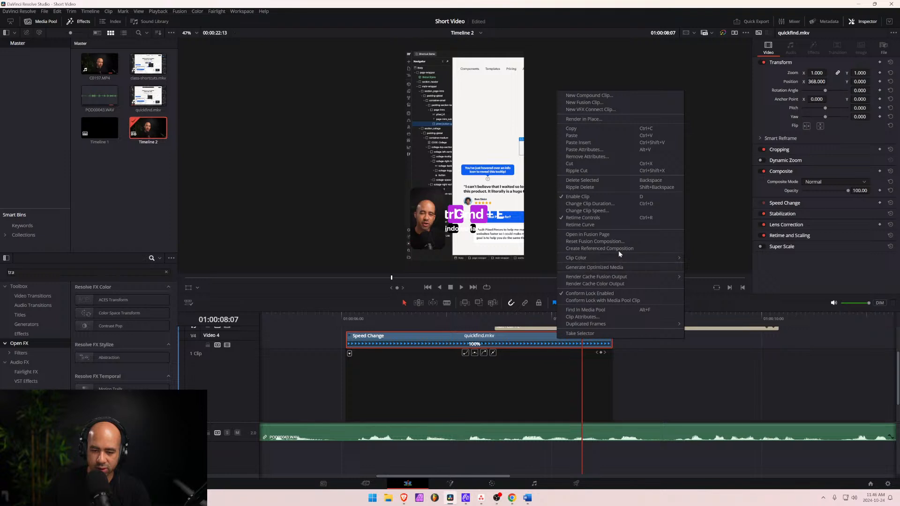
{"action": "left_click", "coordinate": [623, 218]}
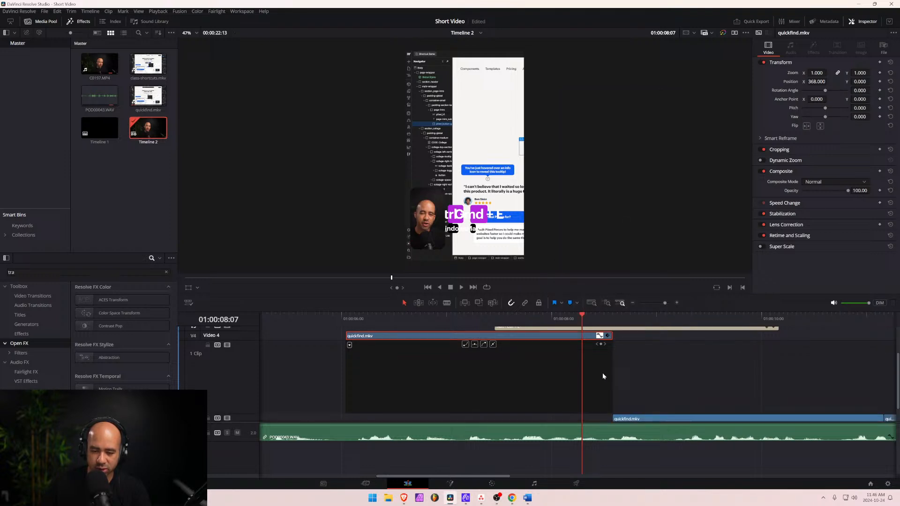
{"action": "left_click", "coordinate": [600, 335]}
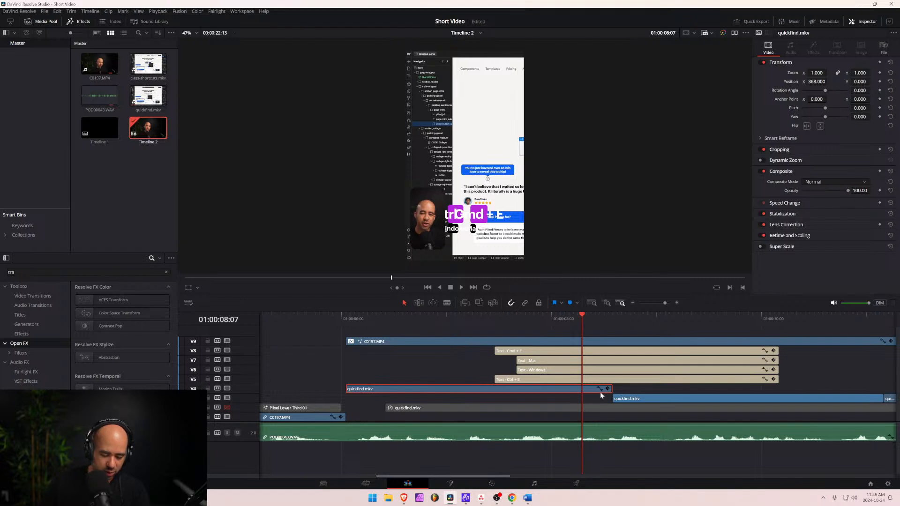
Extend the end of the quickfind.mkv clip on V4 to just past the text overlays, and scrub through the extended part.
{"action": "scroll", "coordinate": [600, 392], "scroll_direction": "down", "scroll_amount": 3}
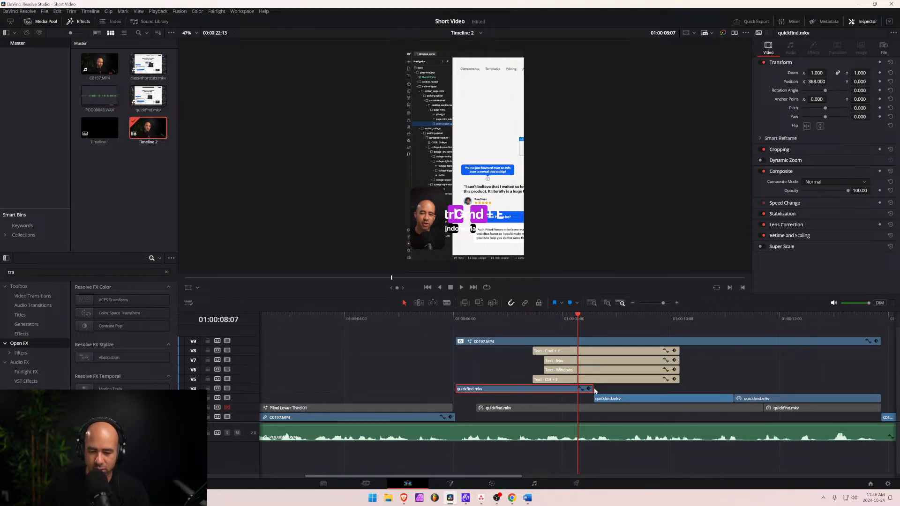
{"action": "left_click_drag", "start_coordinate": [595, 388], "coordinate": [692, 389]}
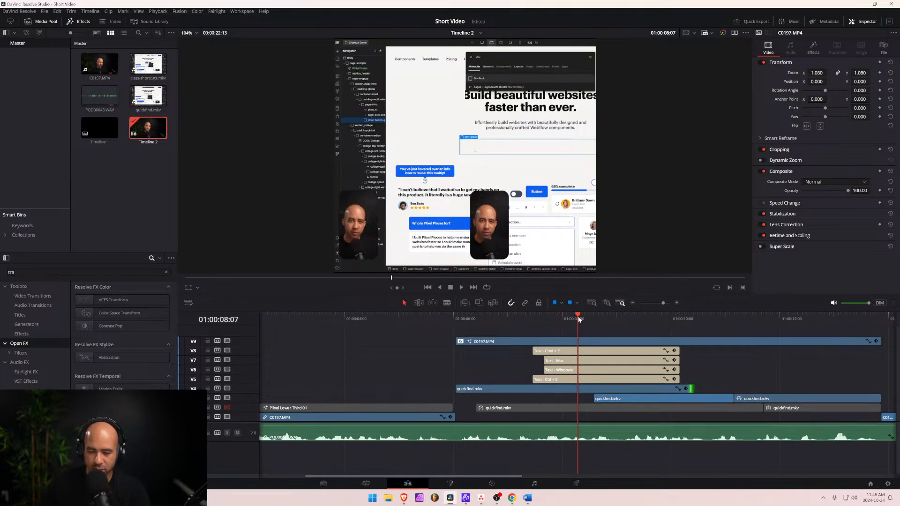
{"action": "left_click", "coordinate": [592, 315]}
{"action": "left_click_drag", "start_coordinate": [592, 315], "coordinate": [657, 321]}
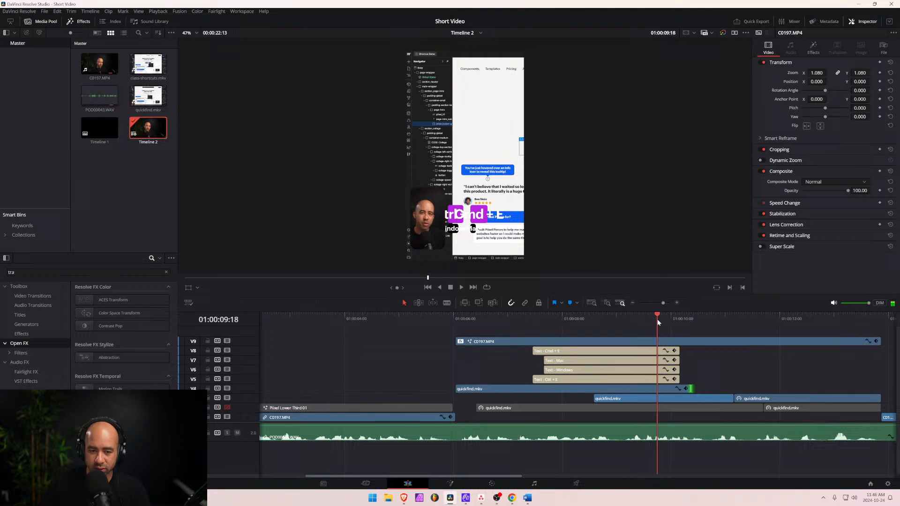
Keyframe the V4 quickfind.mkv clip's Position X at 368 at 01:00:08:14 and at 0 at 01:00:09:10.
{"action": "left_click", "coordinate": [610, 390]}
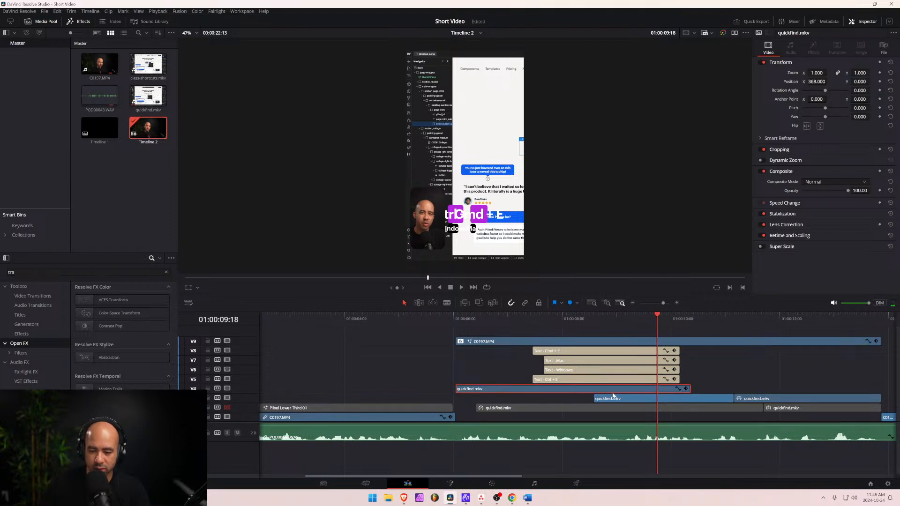
{"action": "mouse_move", "coordinate": [656, 322]}
{"action": "left_mouse_down"}
{"action": "mouse_move", "coordinate": [588, 320]}
{"action": "mouse_move", "coordinate": [653, 326]}
{"action": "left_mouse_up"}
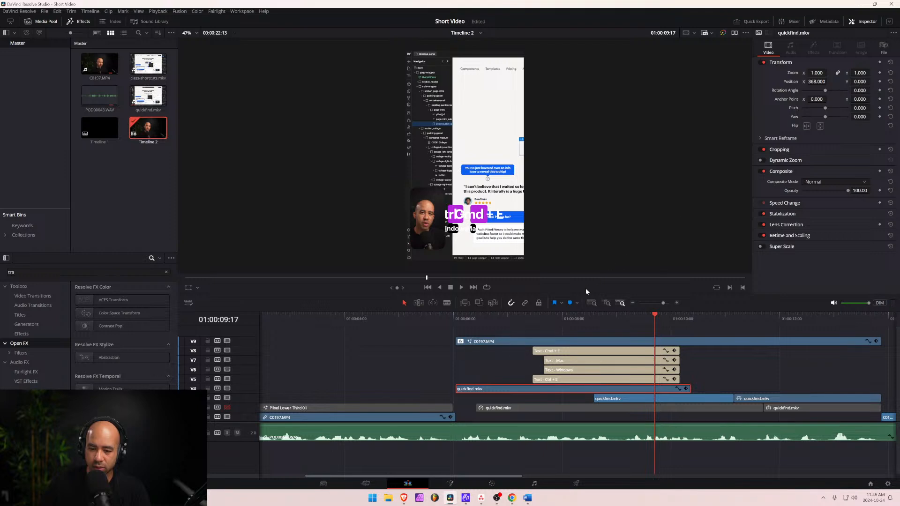
{"action": "left_click", "coordinate": [593, 319]}
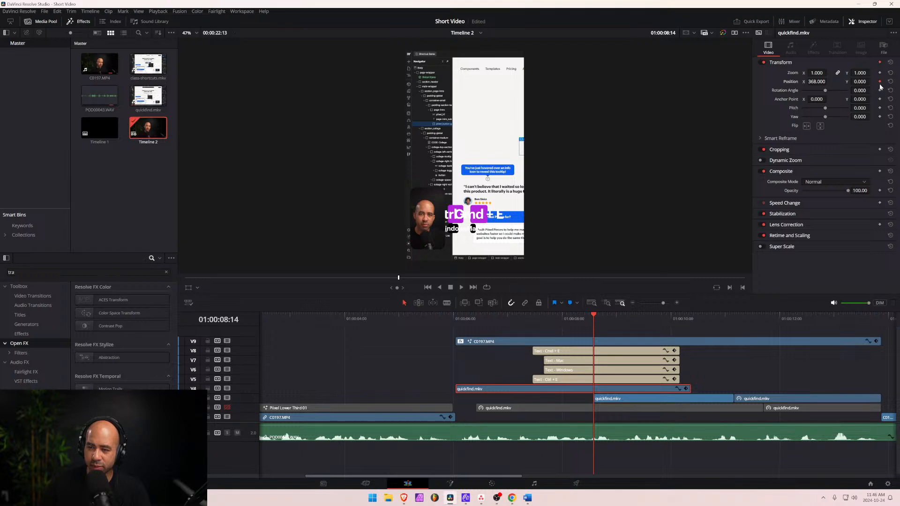
{"action": "left_click_drag", "start_coordinate": [594, 317], "coordinate": [639, 316]}
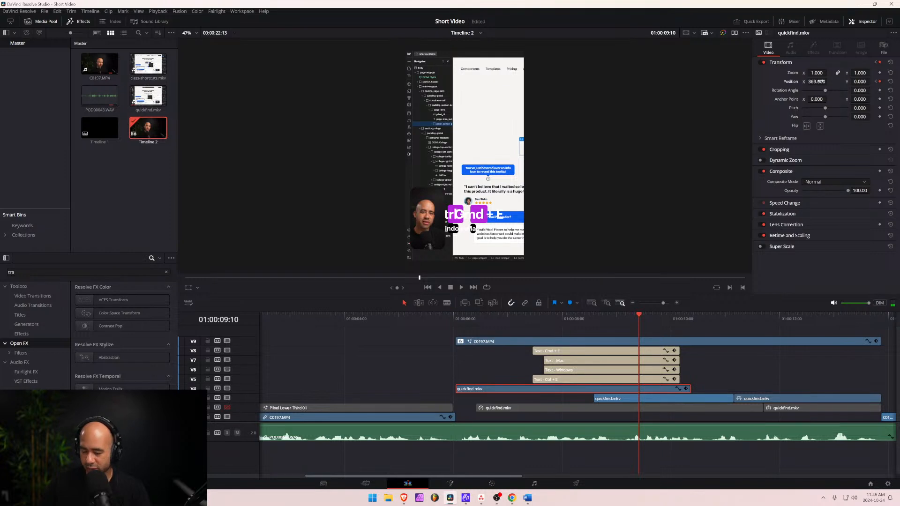
{"action": "left_click_drag", "start_coordinate": [820, 81], "coordinate": [647, 81]}
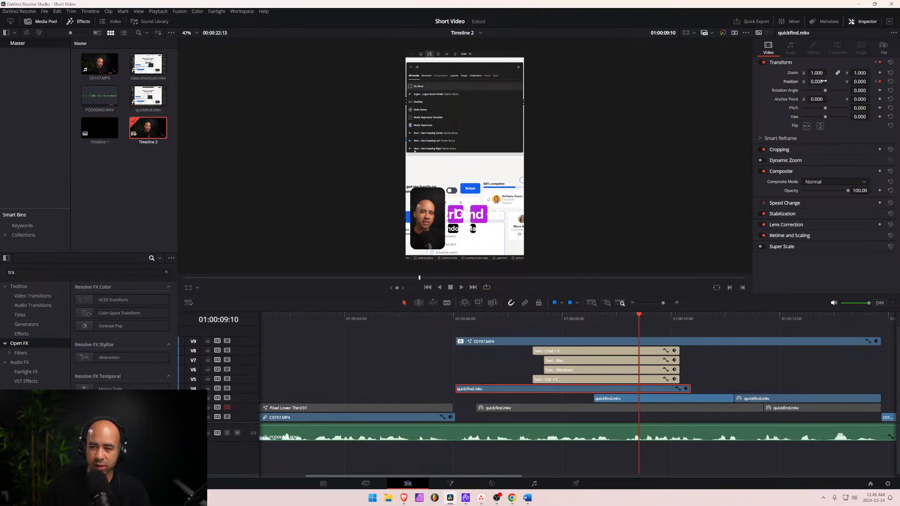
Play and scrub through the V4 quickfind.mkv clip to check its horizontal pan against the text overlays.
{"action": "left_click_drag", "start_coordinate": [636, 314], "coordinate": [519, 328]}
{"action": "key", "text": "space"}
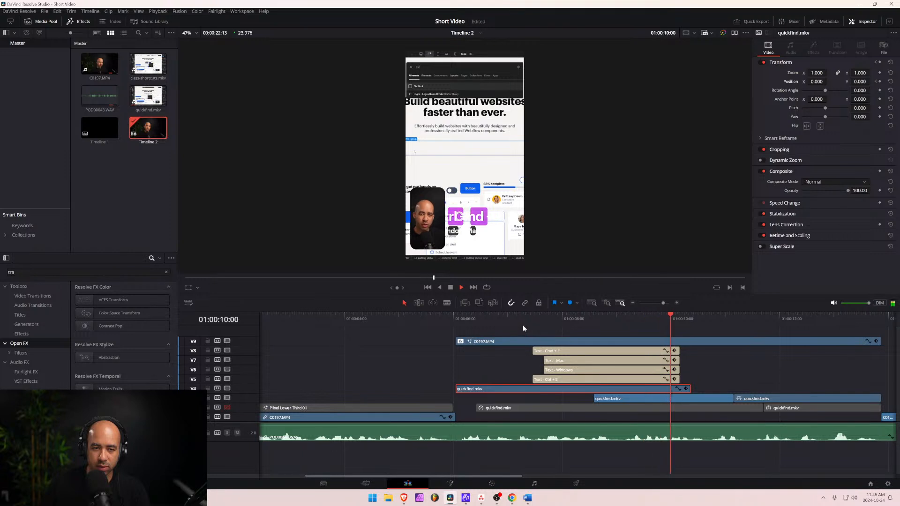
{"action": "left_click", "coordinate": [618, 318]}
{"action": "left_click_drag", "start_coordinate": [619, 321], "coordinate": [570, 329]}
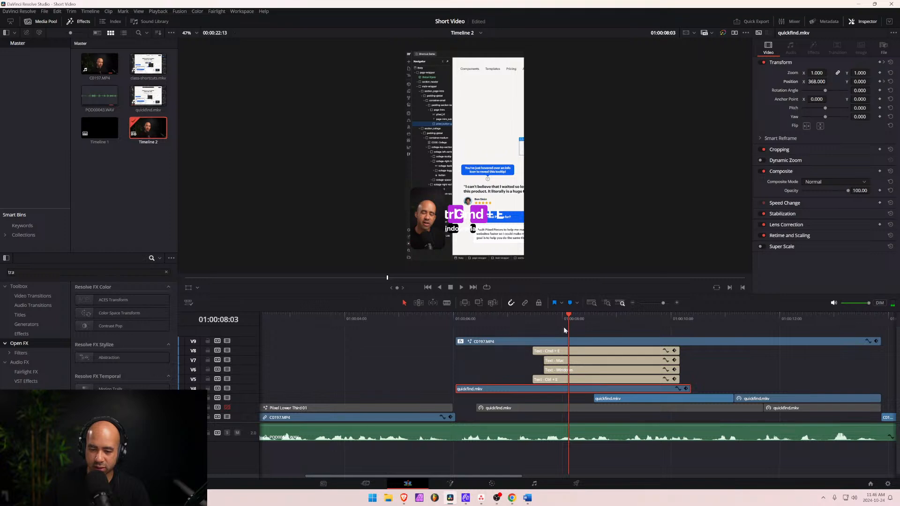
Add the pan's starting Position keyframe where the Mac and Windows text overlays begin, and remove the keyframe at 01:00:08:14.
{"action": "left_click_drag", "start_coordinate": [572, 317], "coordinate": [497, 325]}
{"action": "key", "text": "space"}
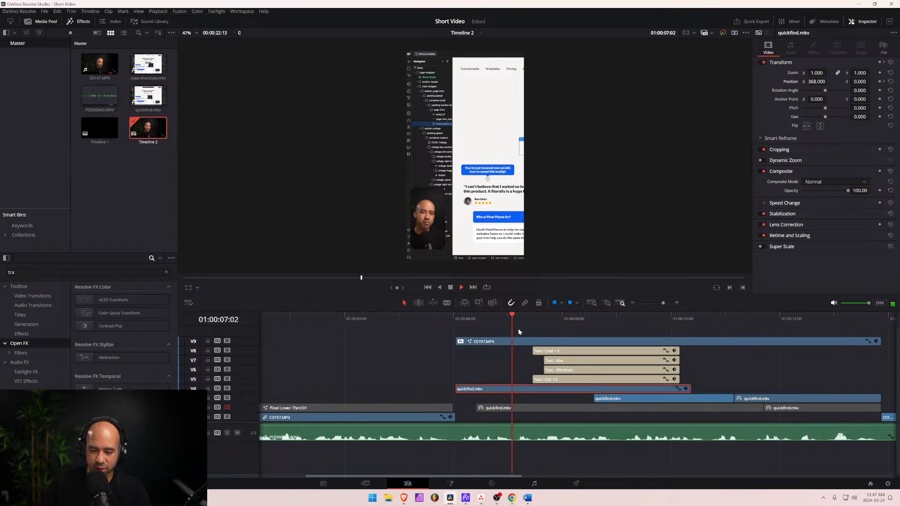
{"action": "key", "text": "space"}
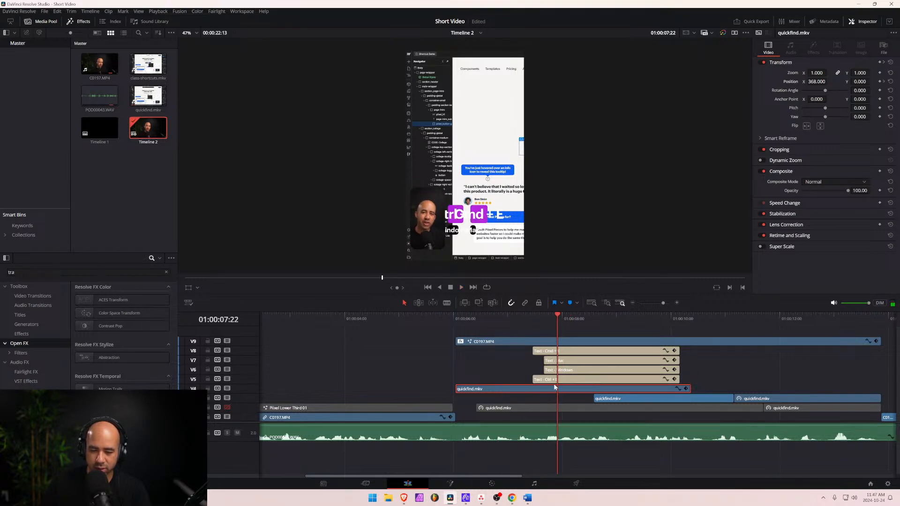
{"action": "left_click_drag", "start_coordinate": [543, 317], "coordinate": [594, 323]}
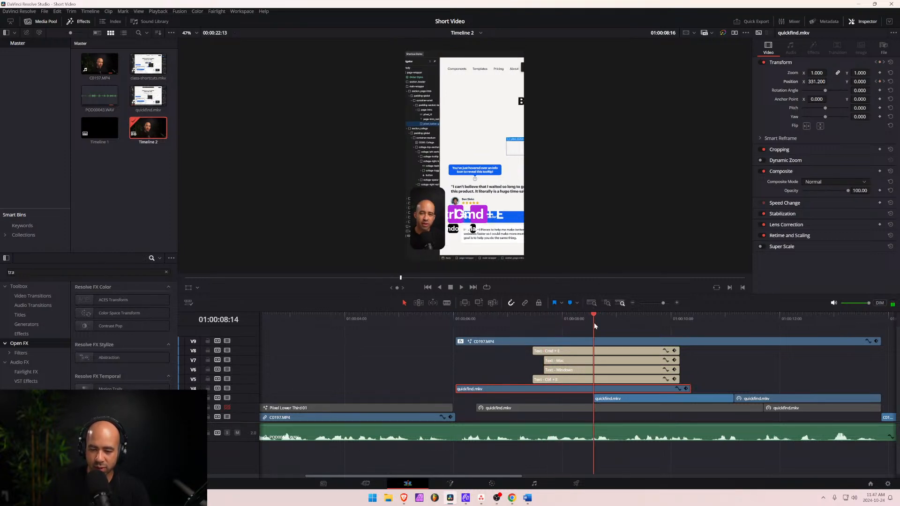
{"action": "left_click", "coordinate": [881, 81]}
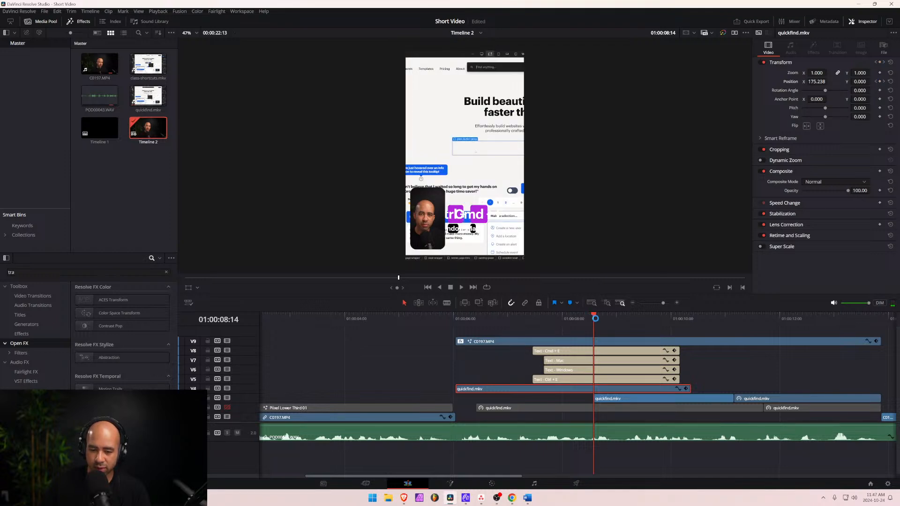
Set the V4 quickfind.mkv clip's Position X to 0 at 01:00:08:23, play the result and save the project.
{"action": "left_click_drag", "start_coordinate": [594, 320], "coordinate": [614, 331]}
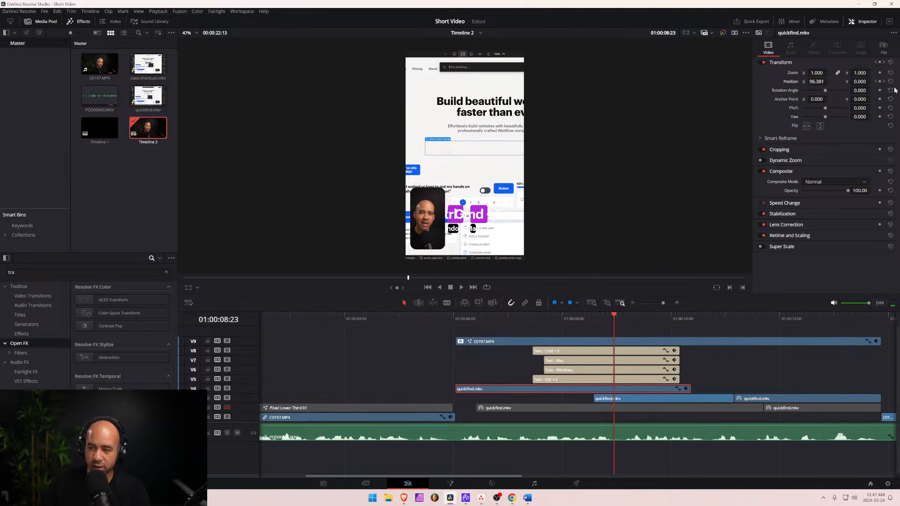
{"action": "left_click", "coordinate": [815, 82]}
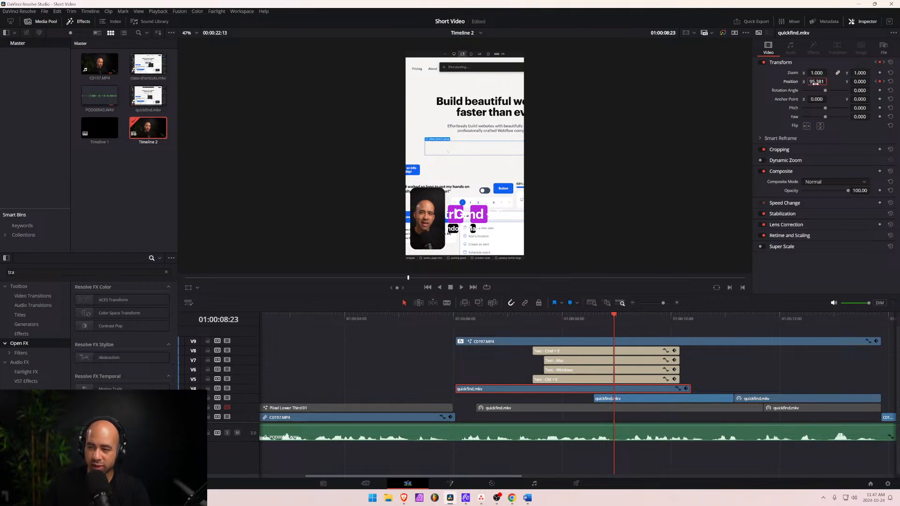
{"action": "type", "text": "0"}
{"action": "key", "text": "Return"}
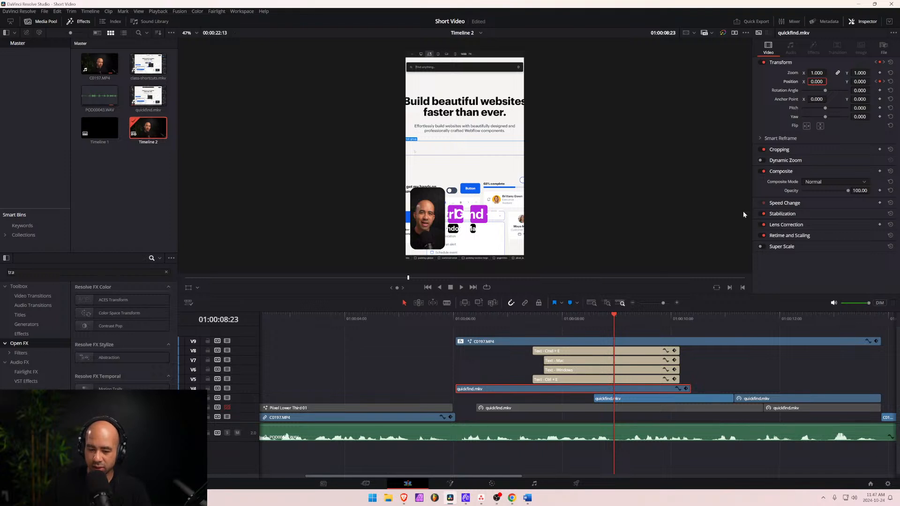
{"action": "key", "text": "space"}
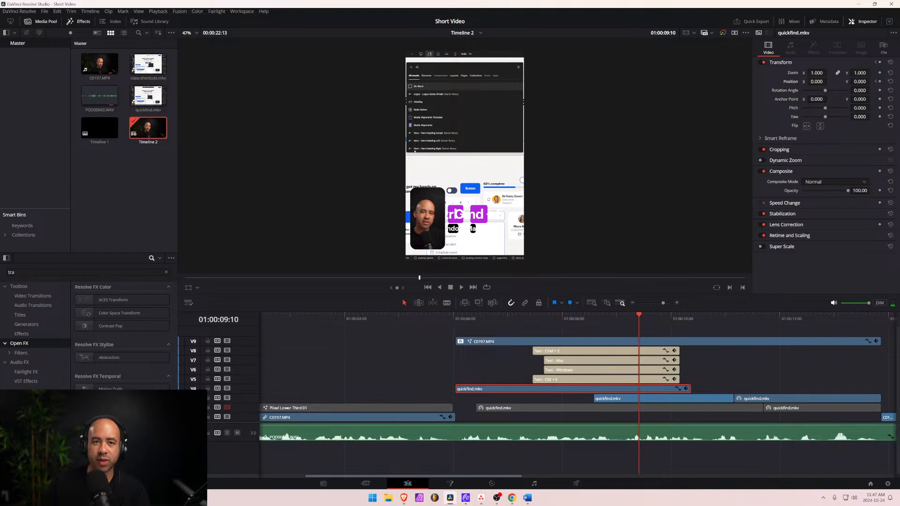
{"action": "key", "text": "ctrl+s"}
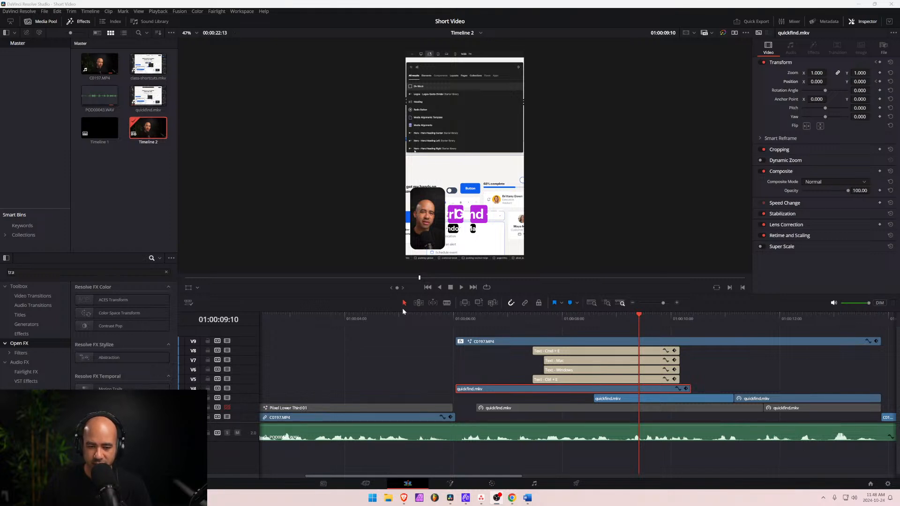
Play from the start of the webcam overlay and scrub to 01:00:08:14 to review the timing of the quickfind.mkv pan.
{"action": "left_click", "coordinate": [488, 323]}
{"action": "left_click", "coordinate": [450, 324]}
{"action": "key", "text": "space"}
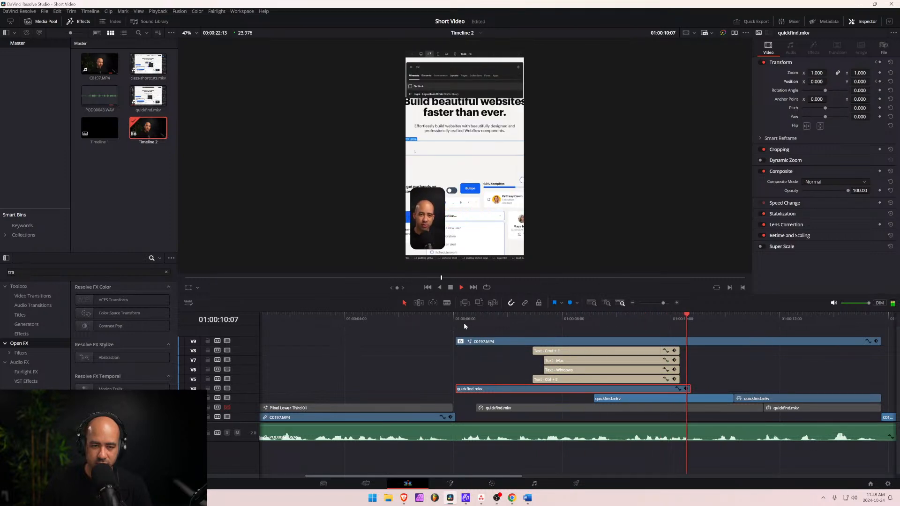
{"action": "key", "text": "space"}
{"action": "left_click_drag", "start_coordinate": [473, 323], "coordinate": [459, 338]}
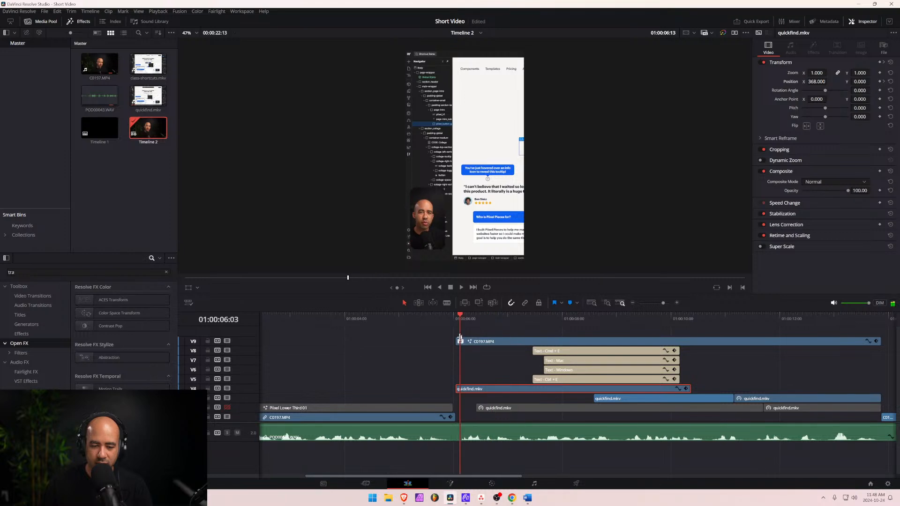
{"action": "left_click", "coordinate": [457, 341]}
{"action": "left_click", "coordinate": [456, 324]}
{"action": "key", "text": "space"}
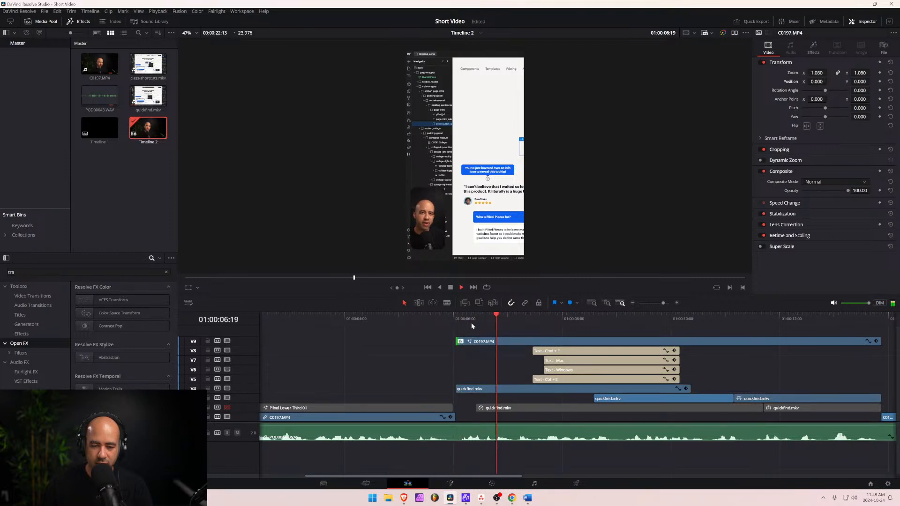
{"action": "key", "text": "space"}
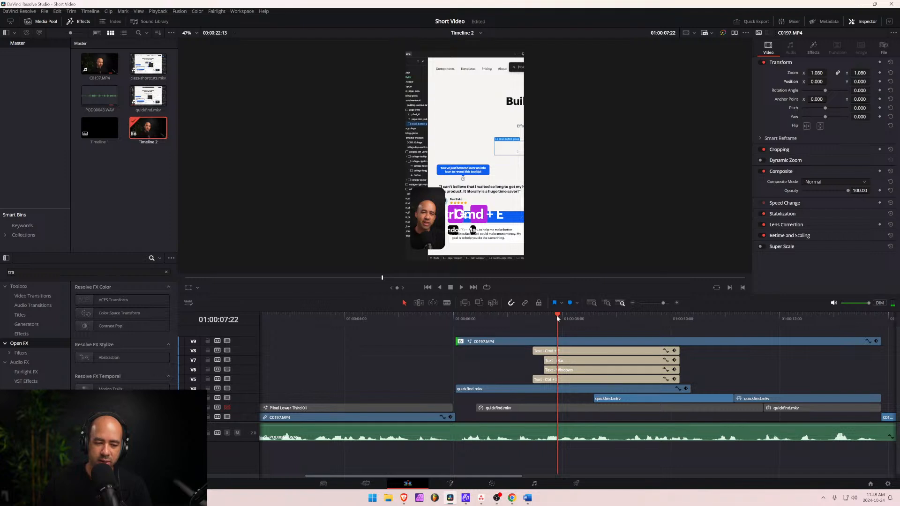
{"action": "left_click_drag", "start_coordinate": [556, 315], "coordinate": [592, 326]}
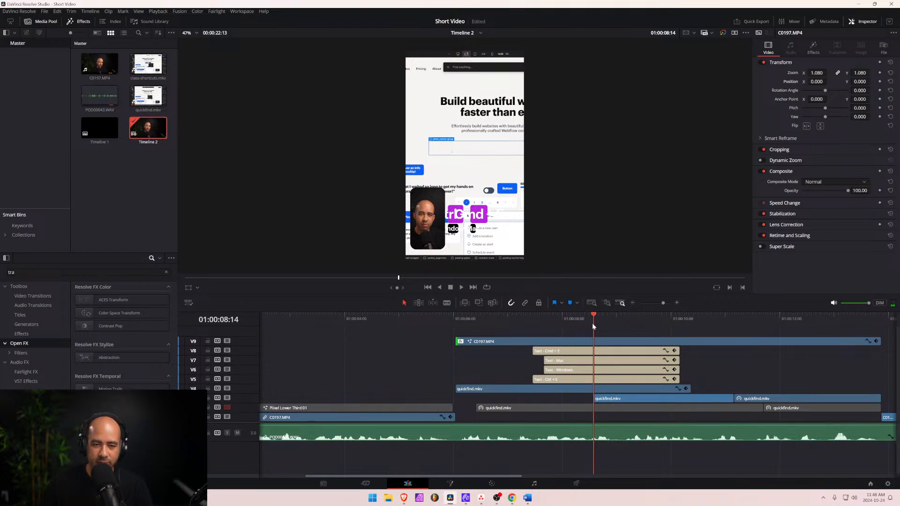
Play and scrub from the start of the webcam overlay to the text overlays to check when the quickfind.mkv pan begins.
{"action": "left_click_drag", "start_coordinate": [593, 324], "coordinate": [514, 330]}
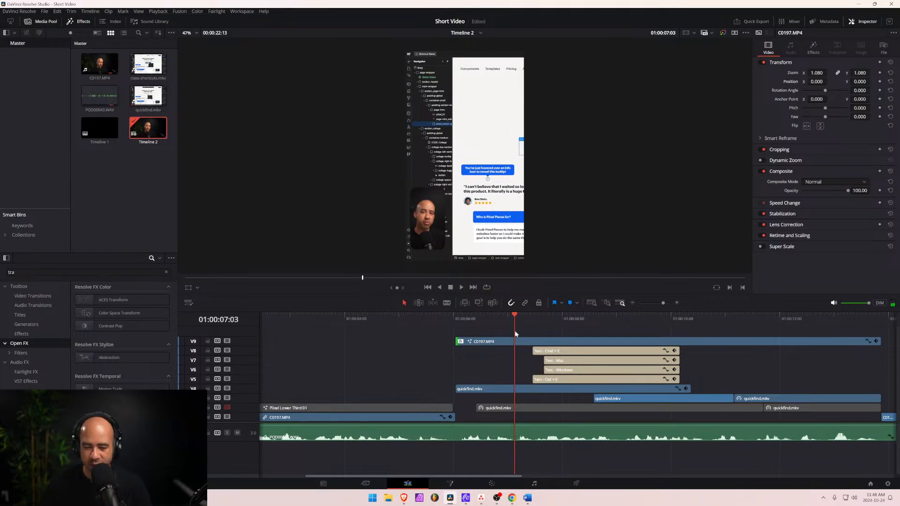
{"action": "left_click_drag", "start_coordinate": [514, 330], "coordinate": [455, 337]}
{"action": "key", "text": "space"}
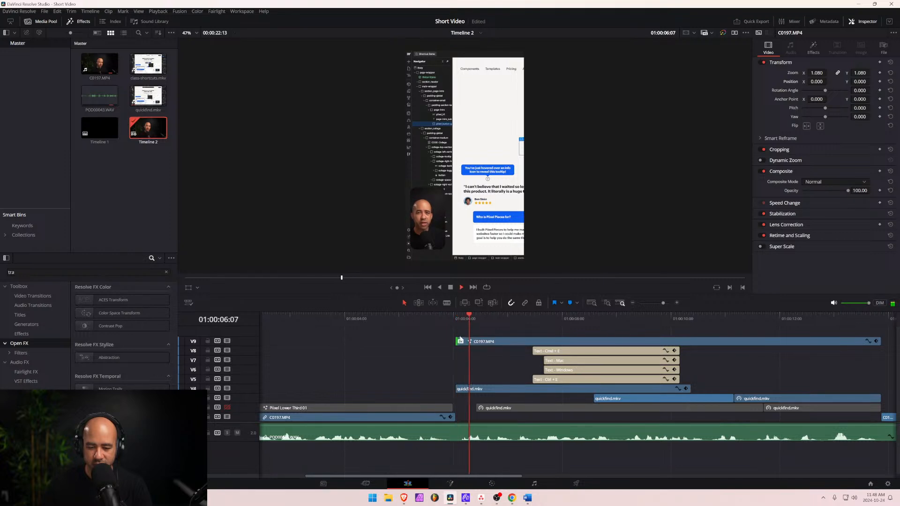
{"action": "left_click_drag", "start_coordinate": [538, 321], "coordinate": [513, 322]}
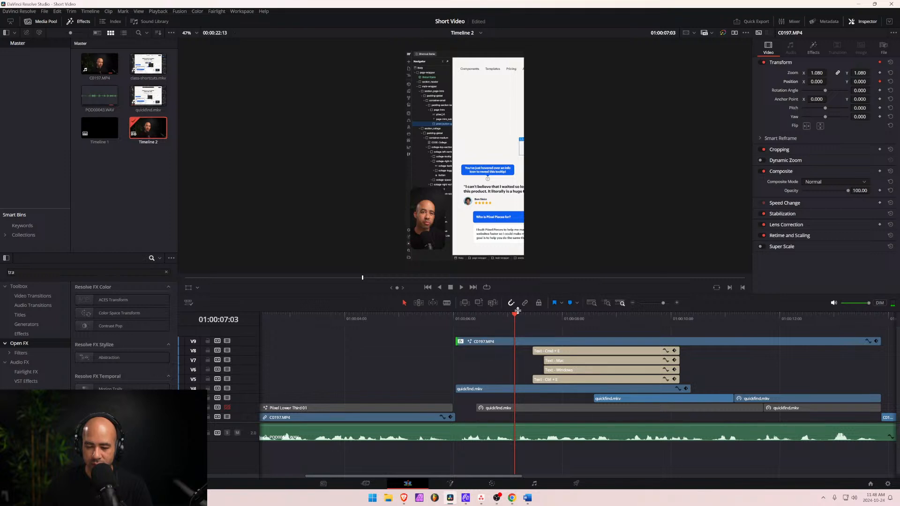
{"action": "mouse_move", "coordinate": [514, 316]}
{"action": "left_mouse_down"}
{"action": "mouse_move", "coordinate": [583, 316]}
{"action": "mouse_move", "coordinate": [528, 316]}
{"action": "left_mouse_up"}
{"action": "key", "text": "space"}
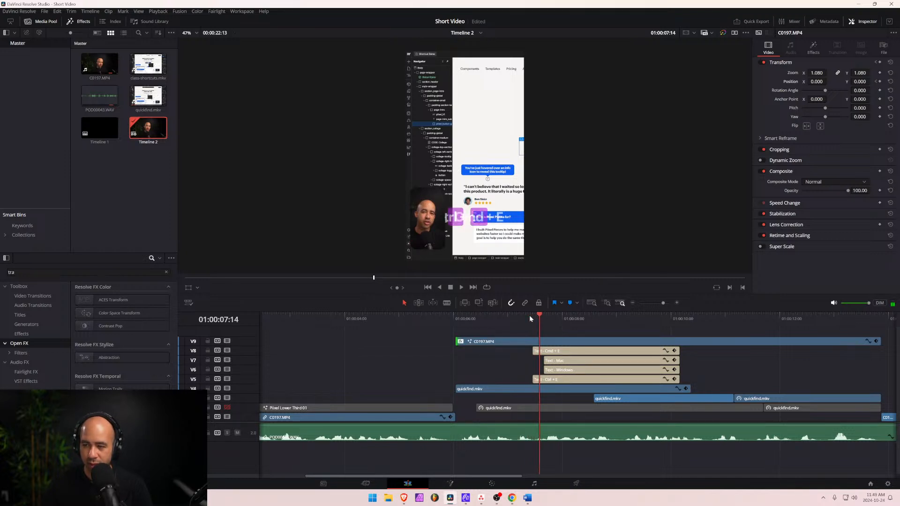
Remove the V4 quickfind.mkv clip's Position keyframe at 01:00:07:16.
{"action": "left_click", "coordinate": [492, 388]}
{"action": "key", "text": "Right"}
{"action": "key", "text": "Right"}
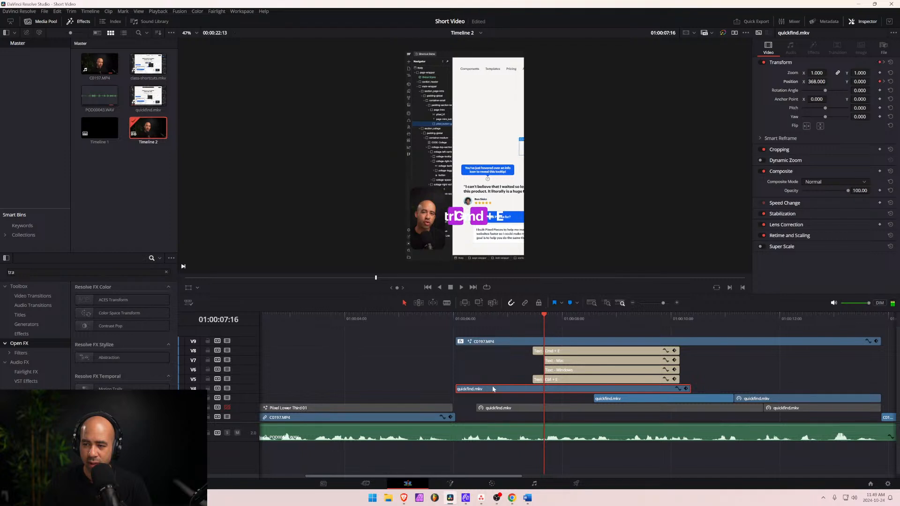
{"action": "left_click", "coordinate": [880, 81]}
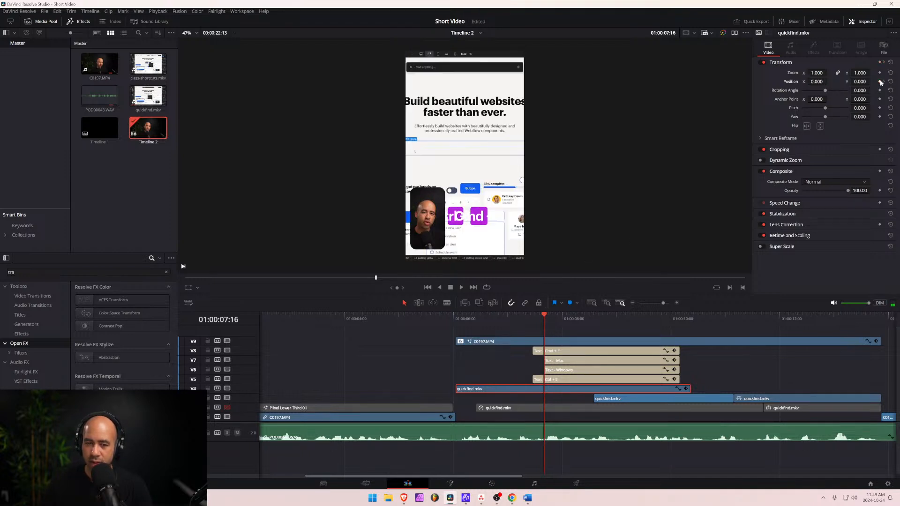
Set the V4 quickfind.mkv clip's Position X to 369 at 01:00:06:18 and play the pan from the clip's start.
{"action": "left_click_drag", "start_coordinate": [541, 315], "coordinate": [493, 321]}
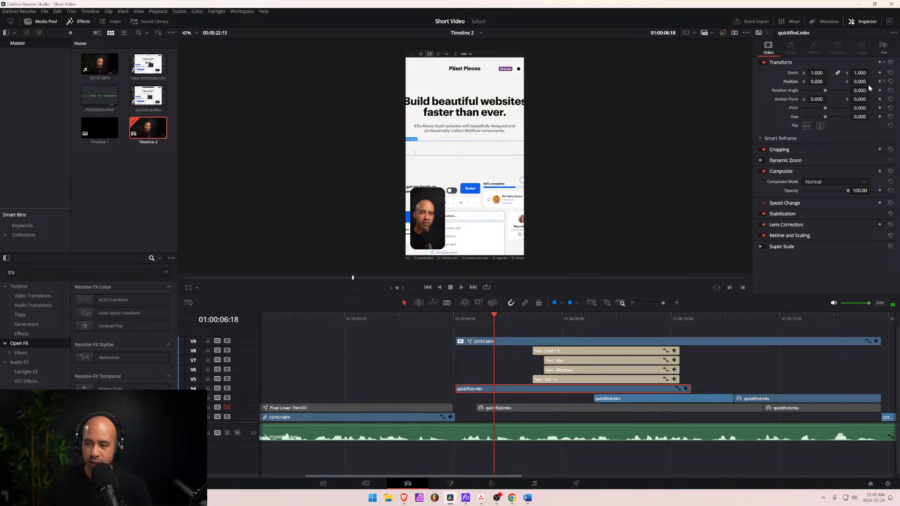
{"action": "left_click_drag", "start_coordinate": [816, 81], "coordinate": [829, 82]}
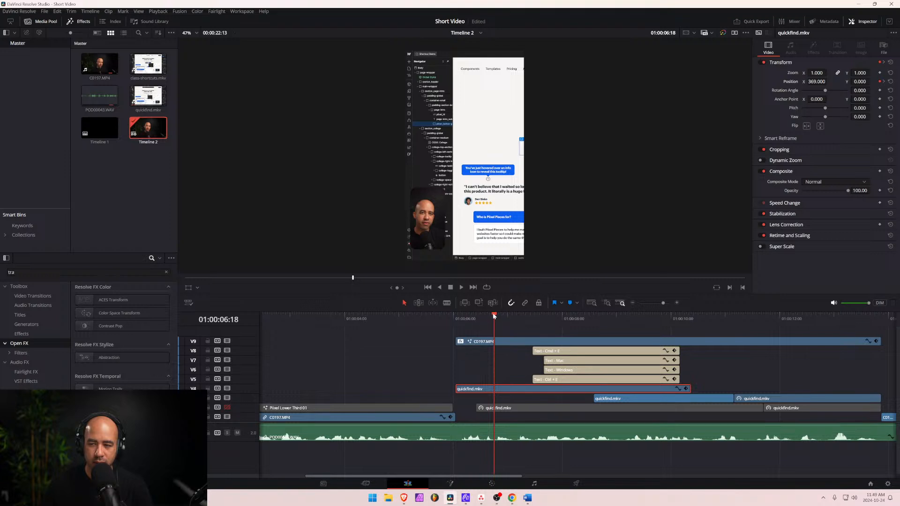
{"action": "left_click_drag", "start_coordinate": [494, 317], "coordinate": [457, 322]}
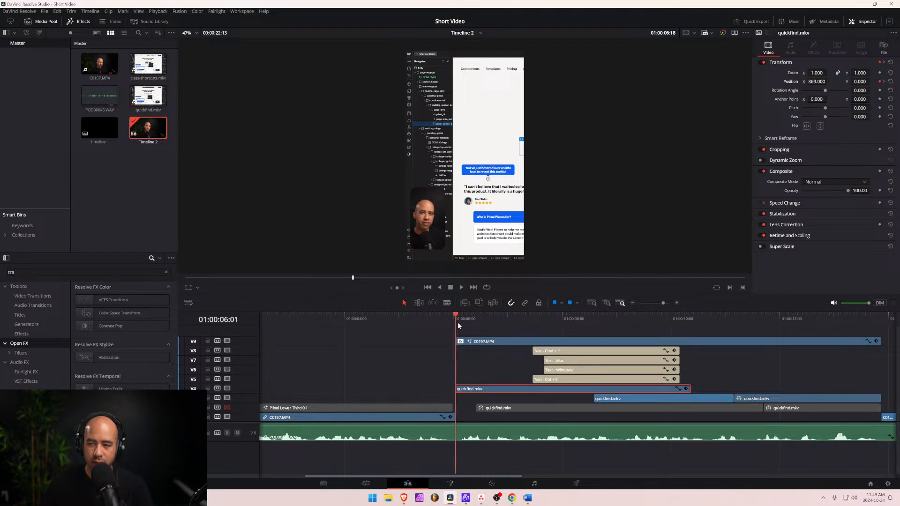
{"action": "key", "text": "space"}
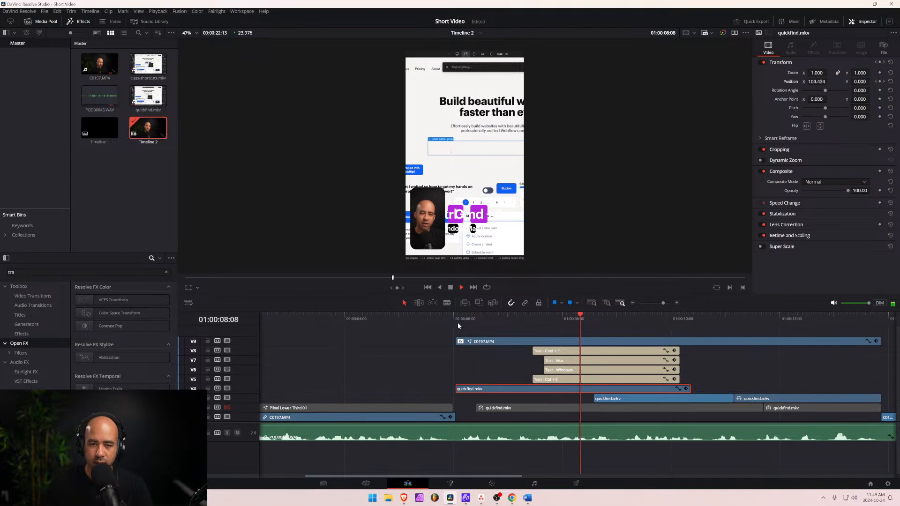
{"action": "key", "text": "space"}
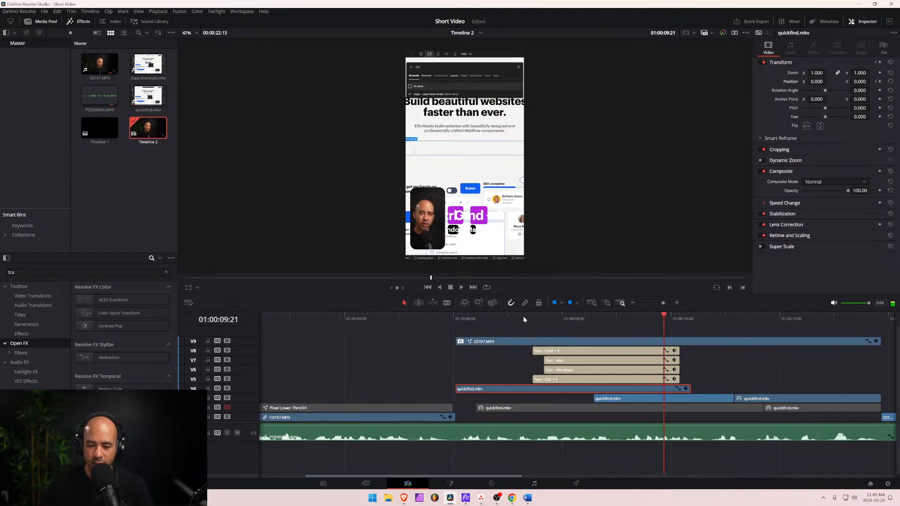
Set the V4 quickfind.mkv clip's Position X to 0 at 01:00:07:23.
{"action": "left_click_drag", "start_coordinate": [458, 319], "coordinate": [559, 320]}
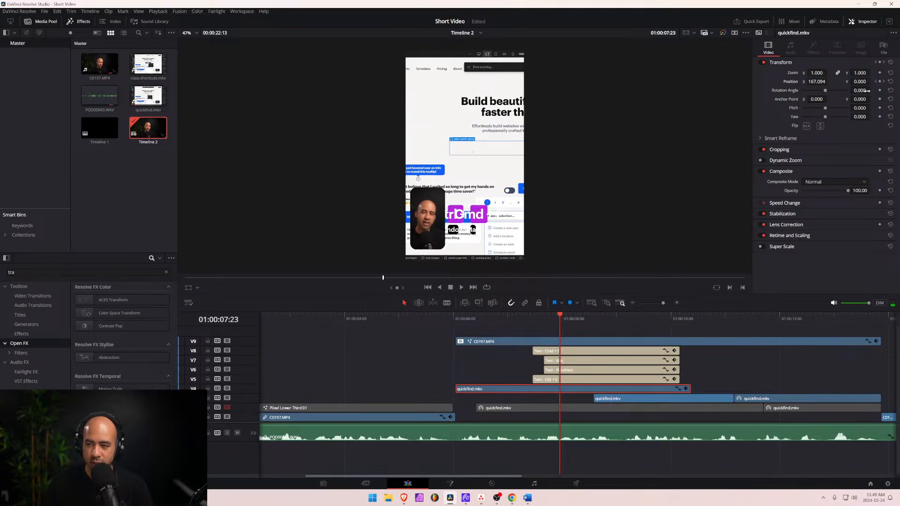
{"action": "left_click_drag", "start_coordinate": [809, 82], "coordinate": [811, 82]}
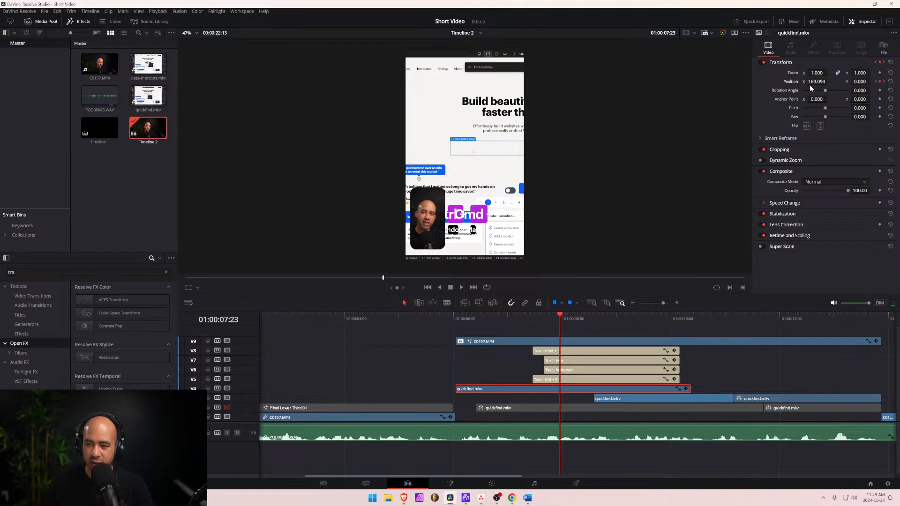
{"action": "double_click", "coordinate": [817, 82]}
{"action": "type", "text": "0"}
{"action": "key", "text": "Return"}
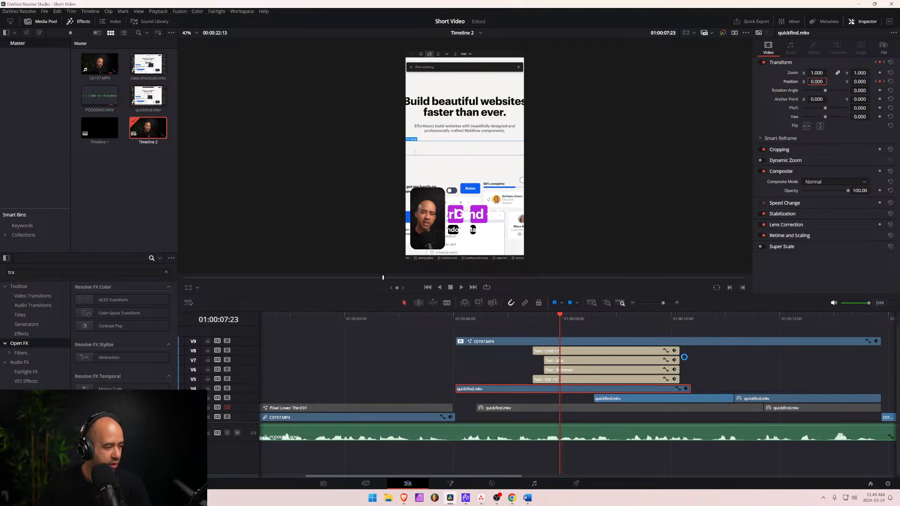
Step through the frames after the pan's end keyframe, and play from before the webcam overlay into the closing C0197.MP4 clip.
{"action": "key", "text": "Right"}
{"action": "key", "text": "Right"}
{"action": "key", "text": "Right"}
{"action": "key", "text": "Right"}
{"action": "key", "text": "Right"}
{"action": "key", "text": "Right"}
{"action": "key", "text": "Right"}
{"action": "key", "text": "Right"}
{"action": "key", "text": "Right"}
{"action": "key", "text": "Right"}
{"action": "key", "text": "Right"}
{"action": "key", "text": "Right"}
{"action": "key", "text": "Right"}
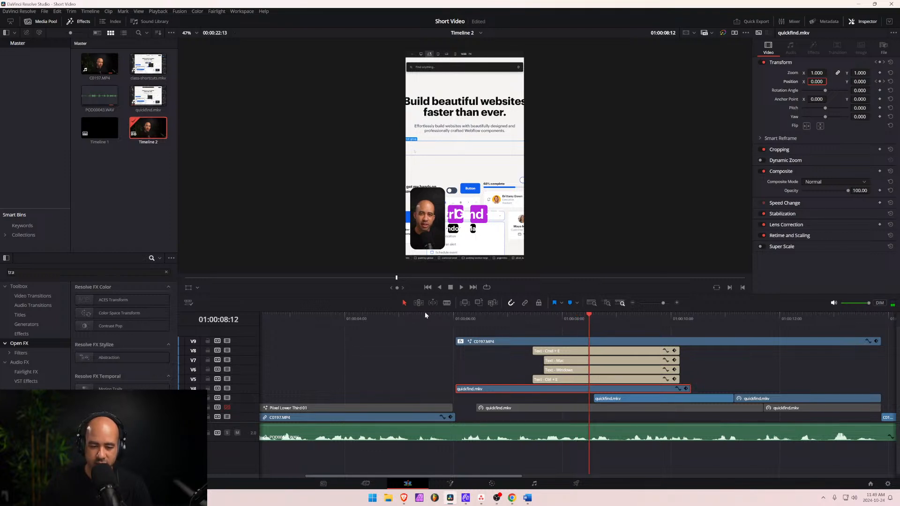
{"action": "left_click", "coordinate": [440, 319]}
{"action": "key", "text": "space"}
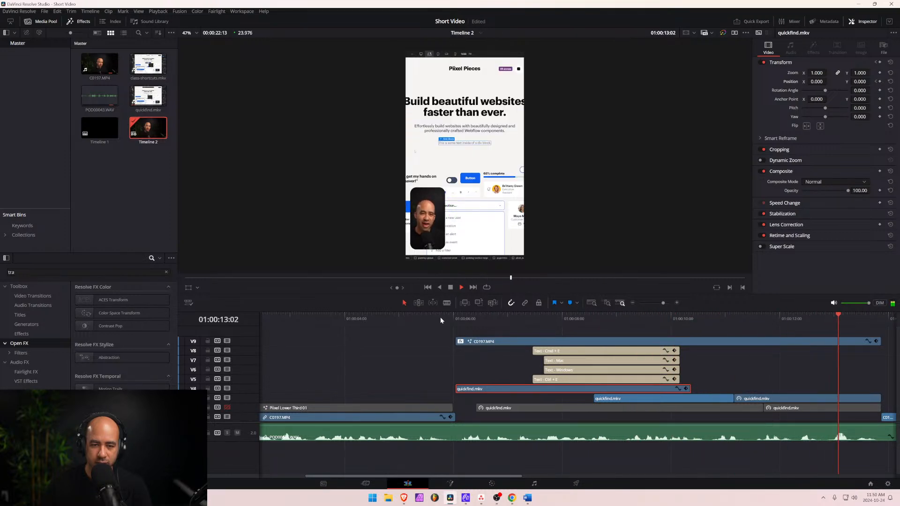
{"action": "key", "text": "space"}
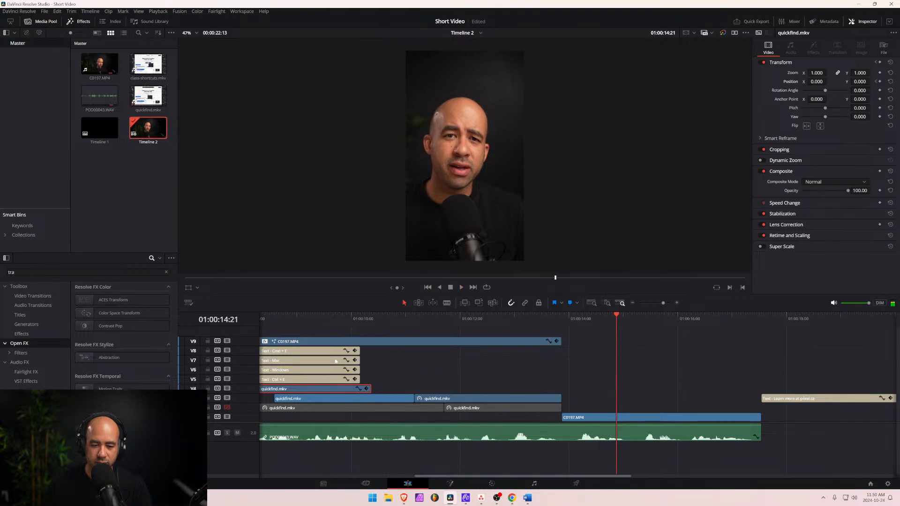
{"action": "key", "text": "space"}
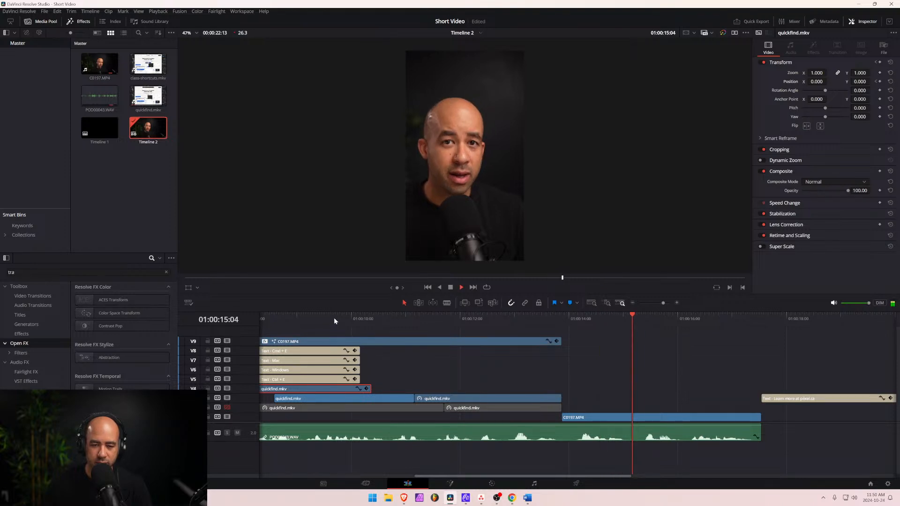
Shift the opening C0197.MP4 clip horizontally to Position X 26 and play the timeline.
{"action": "left_click_drag", "start_coordinate": [334, 317], "coordinate": [424, 343]}
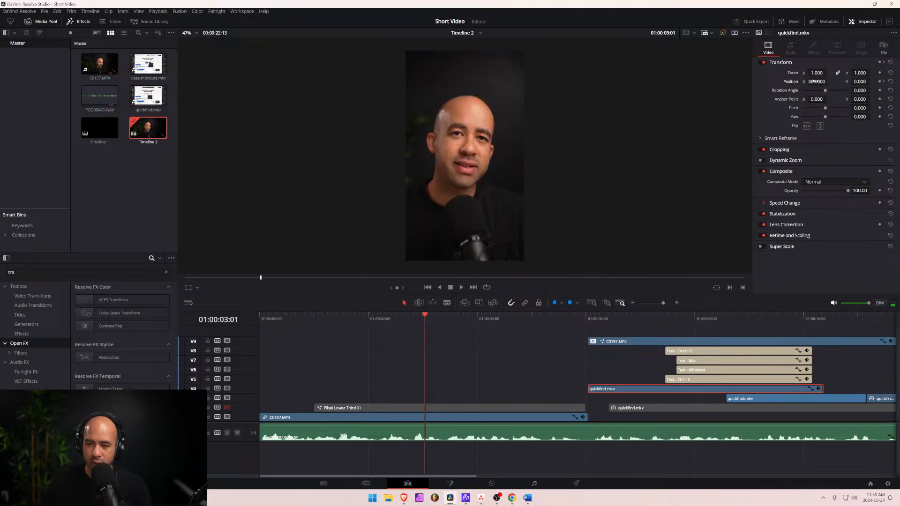
{"action": "left_click", "coordinate": [360, 417]}
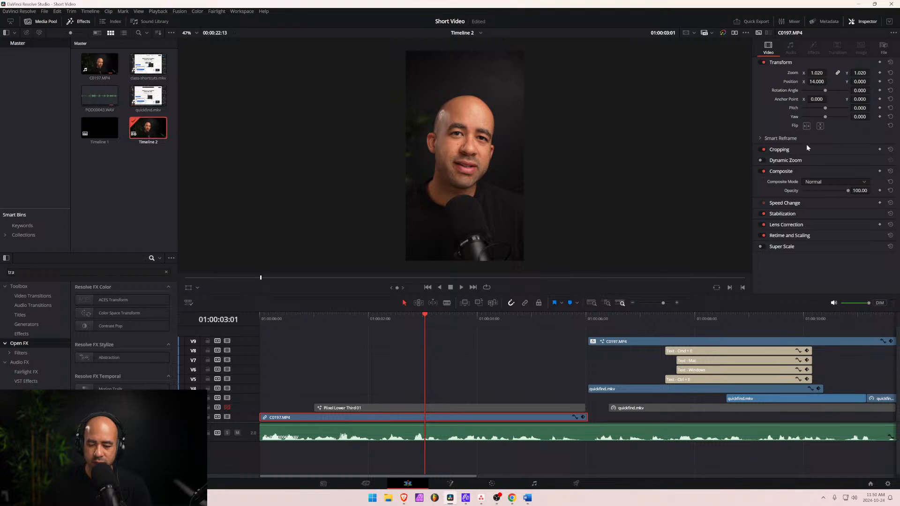
{"action": "left_click_drag", "start_coordinate": [816, 82], "coordinate": [829, 82]}
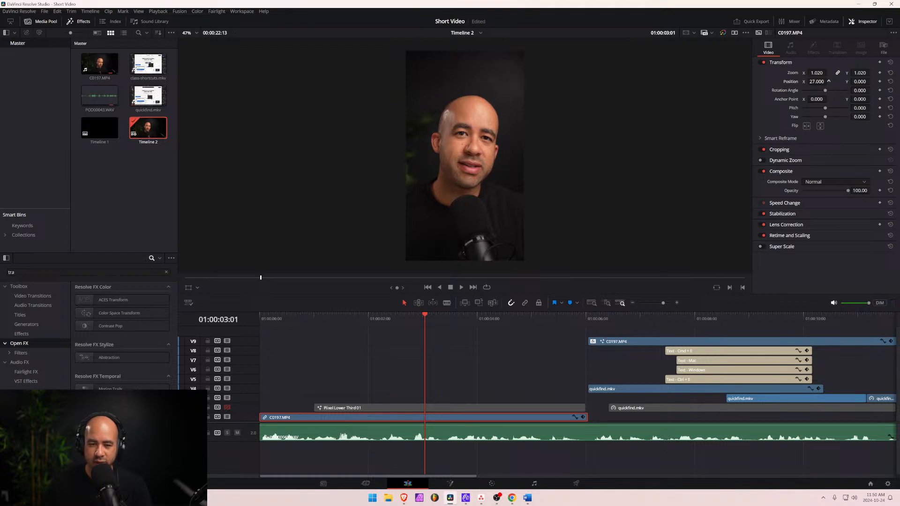
{"action": "key", "text": "space"}
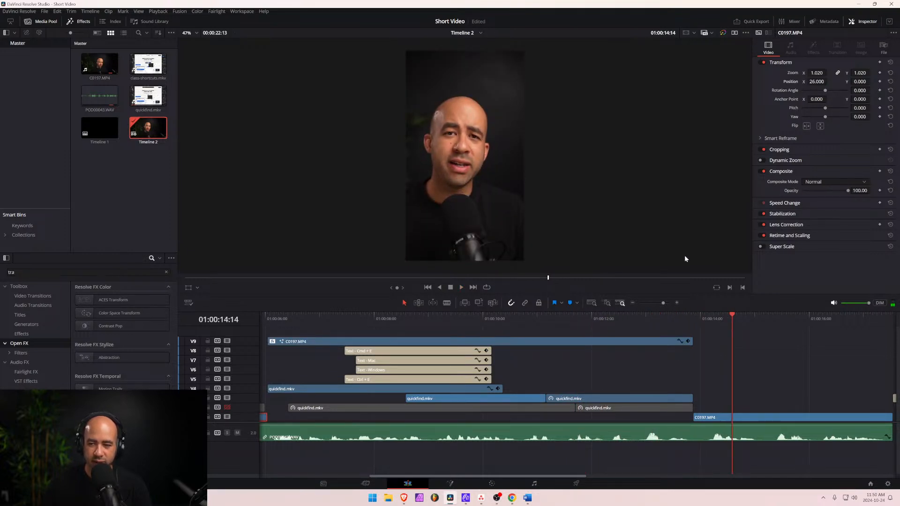
Set the closing C0197.MP4 clip's Position X to 26.
{"action": "left_click", "coordinate": [633, 301]}
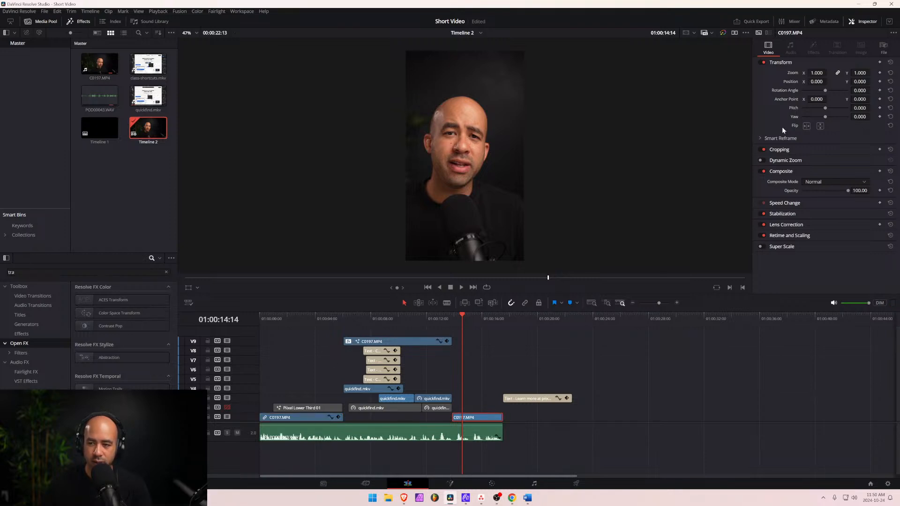
{"action": "double_click", "coordinate": [820, 81]}
{"action": "type", "text": "26"}
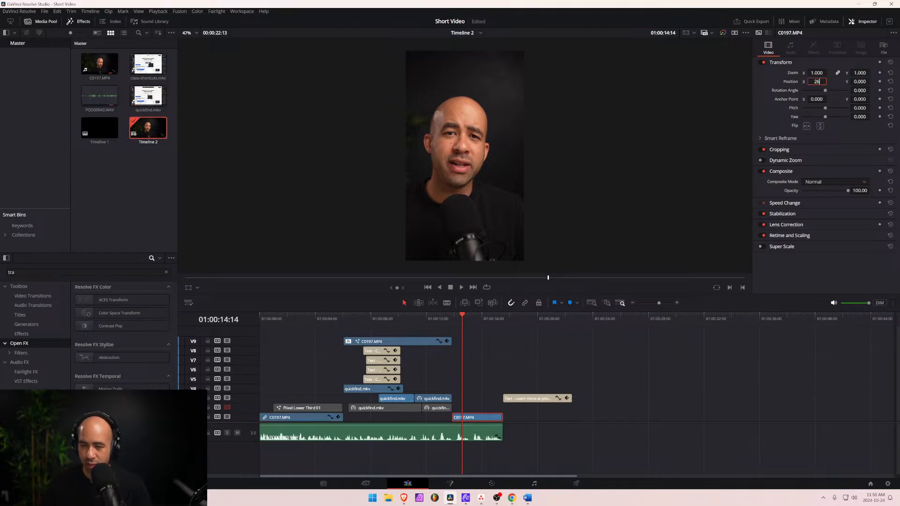
{"action": "key", "text": "Return"}
Review the opening clip's framing and play the screen recording section from 01:00:09:00.
{"action": "left_click", "coordinate": [276, 319]}
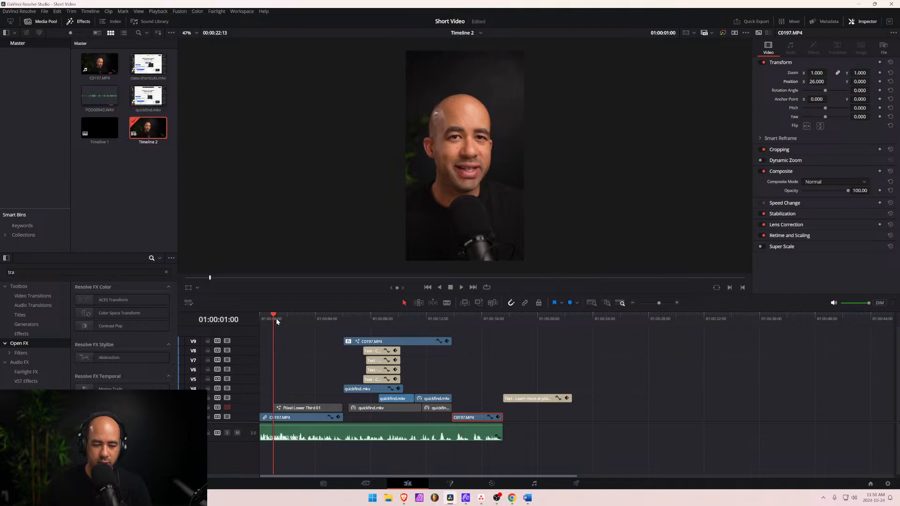
{"action": "left_click", "coordinate": [415, 318]}
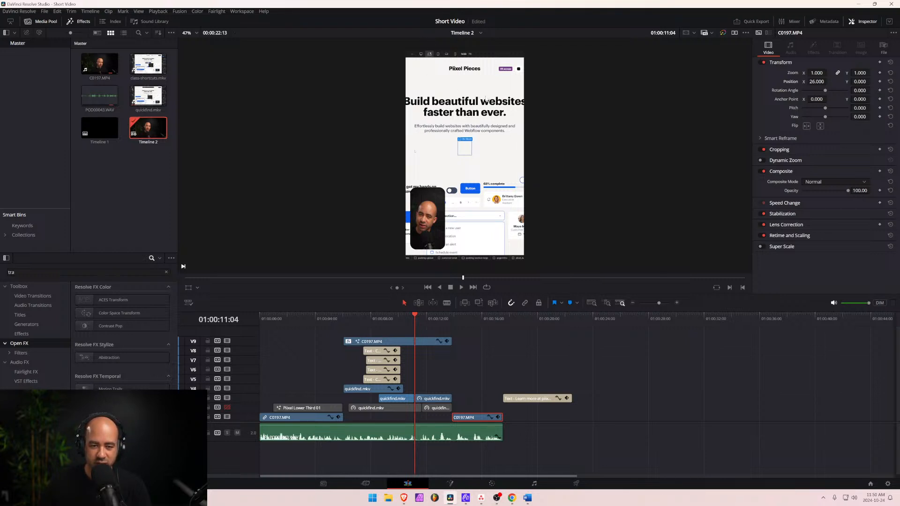
{"action": "left_click_drag", "start_coordinate": [415, 322], "coordinate": [384, 322]}
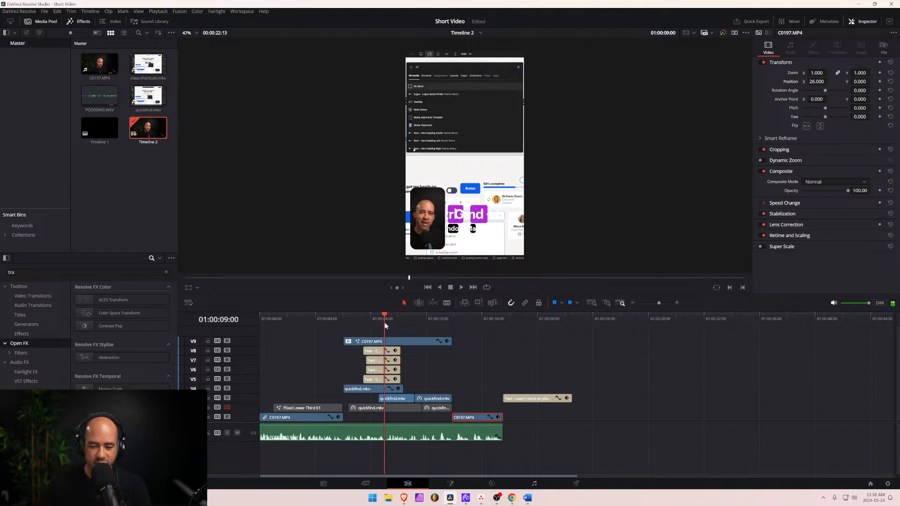
{"action": "key", "text": "space"}
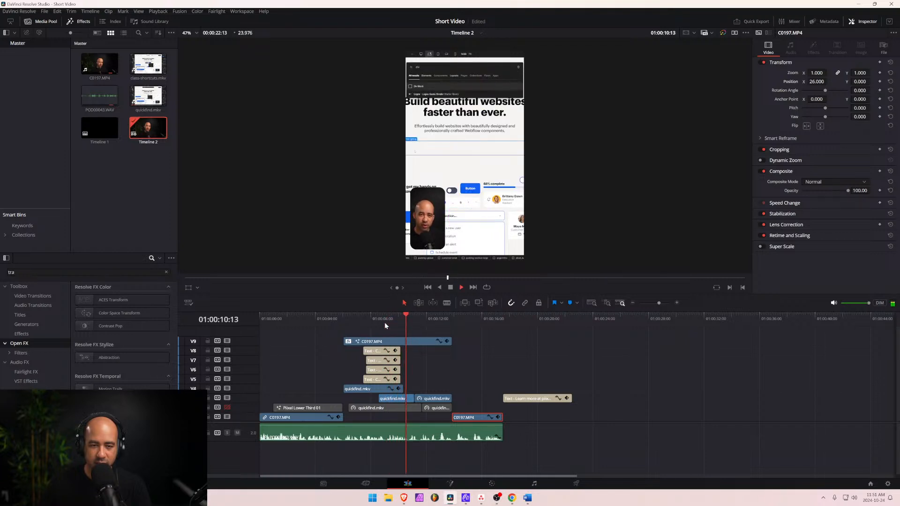
{"action": "key", "text": "space"}
Extend the end of the V4 quickfind.mkv clip to the cut between the two quickfind.mkv clips on V3.
{"action": "scroll", "coordinate": [403, 423], "scroll_direction": "up", "scroll_amount": 3}
{"action": "scroll", "coordinate": [403, 422], "scroll_direction": "up", "scroll_amount": 2}
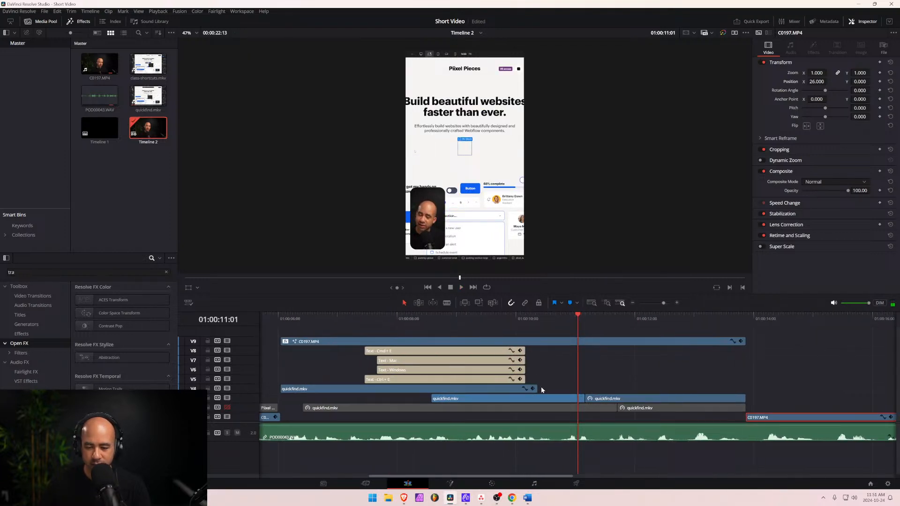
{"action": "left_click_drag", "start_coordinate": [536, 390], "coordinate": [584, 392]}
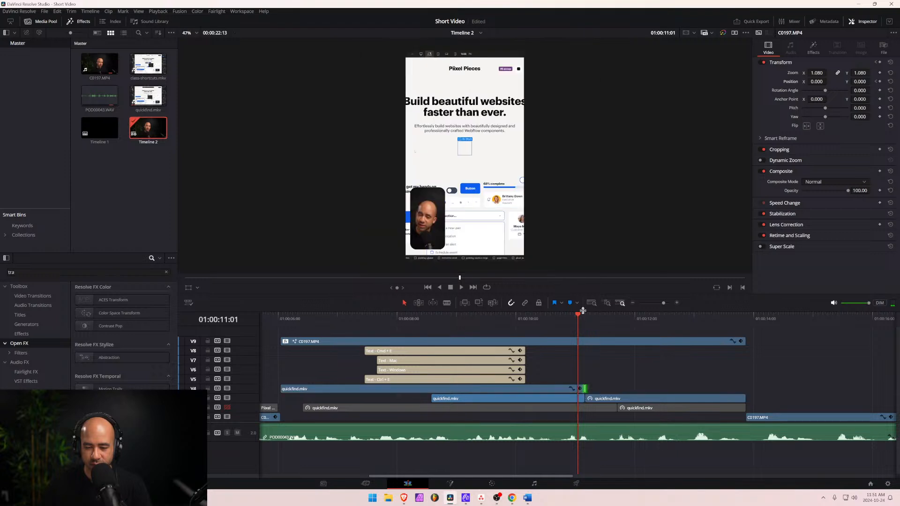
Play and scrub through the screen recording section to check the extended V4 clip and the pan from 01:00:06:06.
{"action": "left_click_drag", "start_coordinate": [577, 319], "coordinate": [419, 332]}
{"action": "key", "text": "space"}
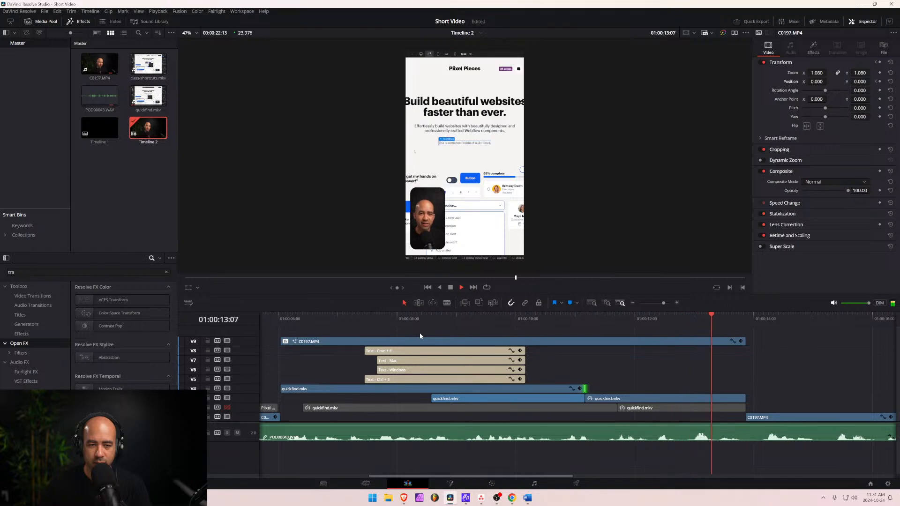
{"action": "key", "text": "space"}
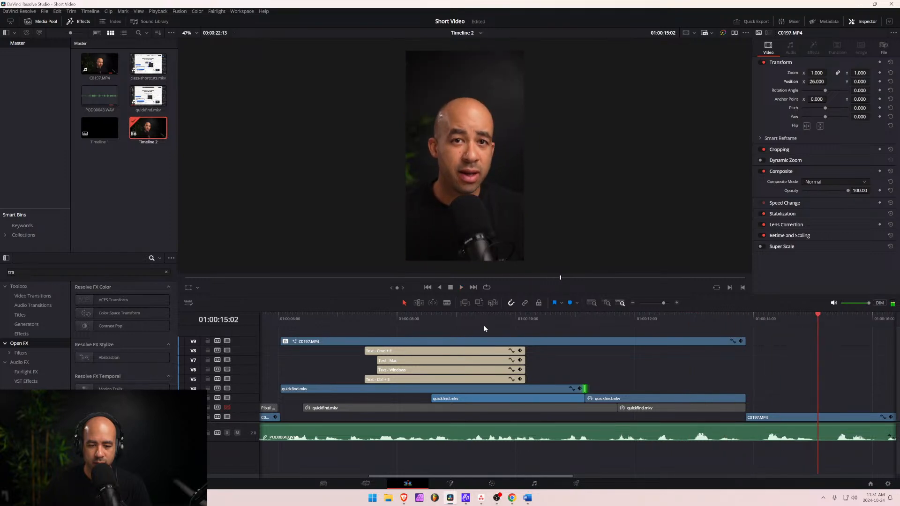
{"action": "left_click_drag", "start_coordinate": [605, 313], "coordinate": [637, 322]}
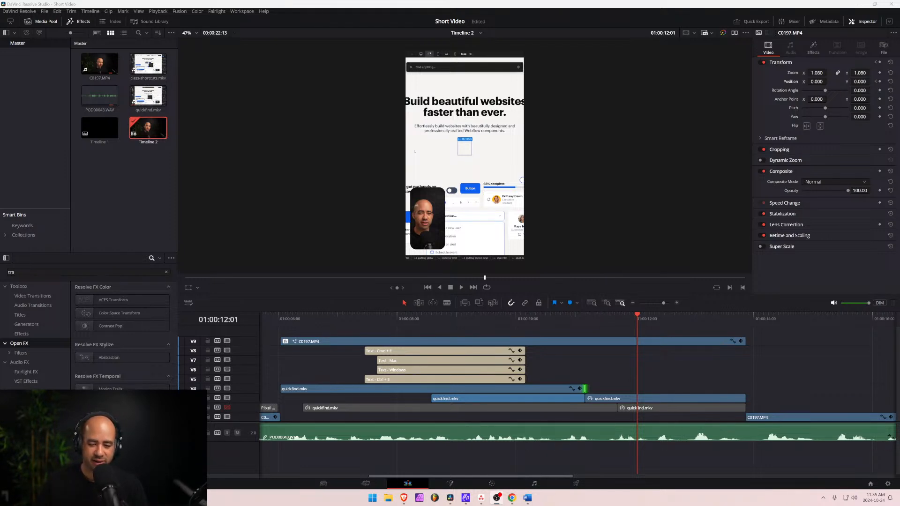
{"action": "left_click_drag", "start_coordinate": [491, 317], "coordinate": [291, 322]}
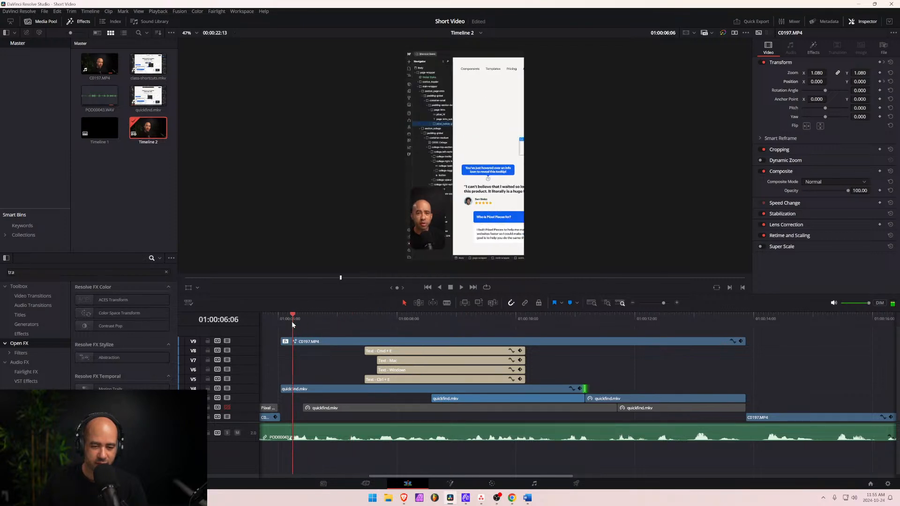
{"action": "key", "text": "space"}
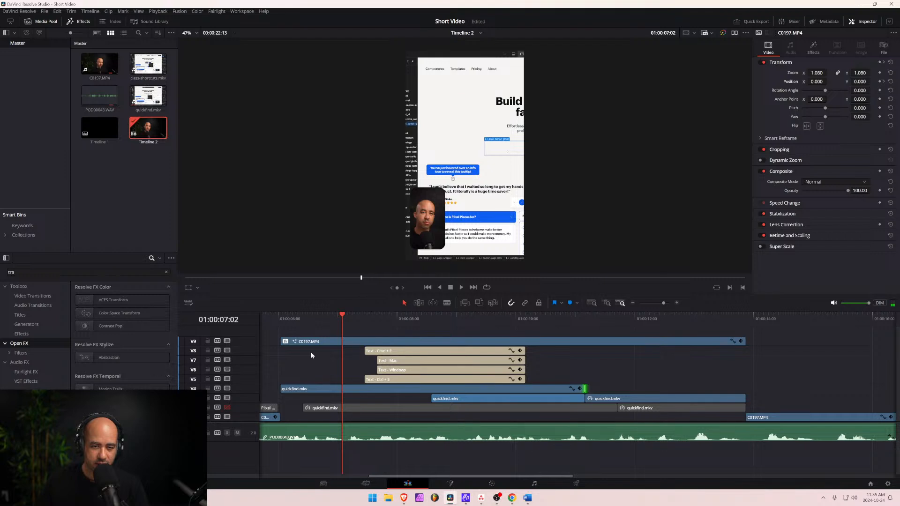
Play the screen recording section from the start of the V4 quickfind.mkv clip, and scrub back to 01:00:08:23.
{"action": "key", "text": "space"}
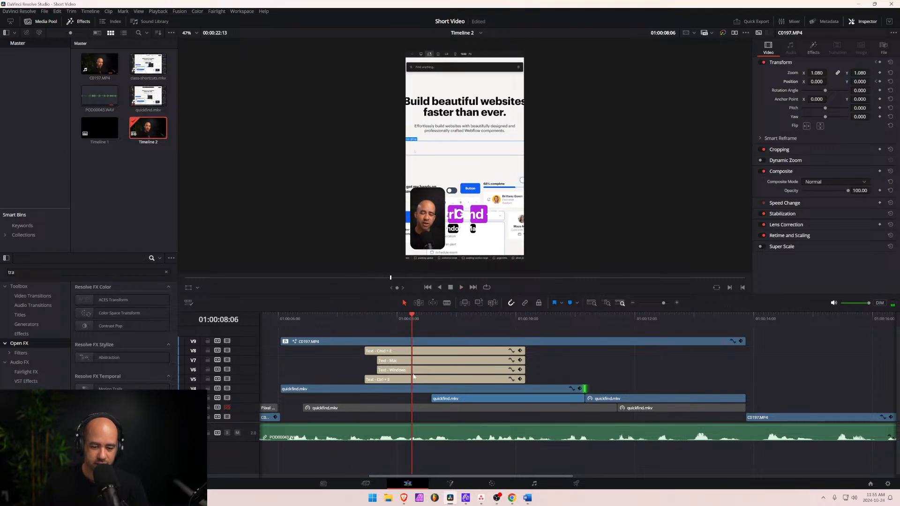
{"action": "scroll", "coordinate": [415, 376], "scroll_direction": "up", "scroll_amount": 8}
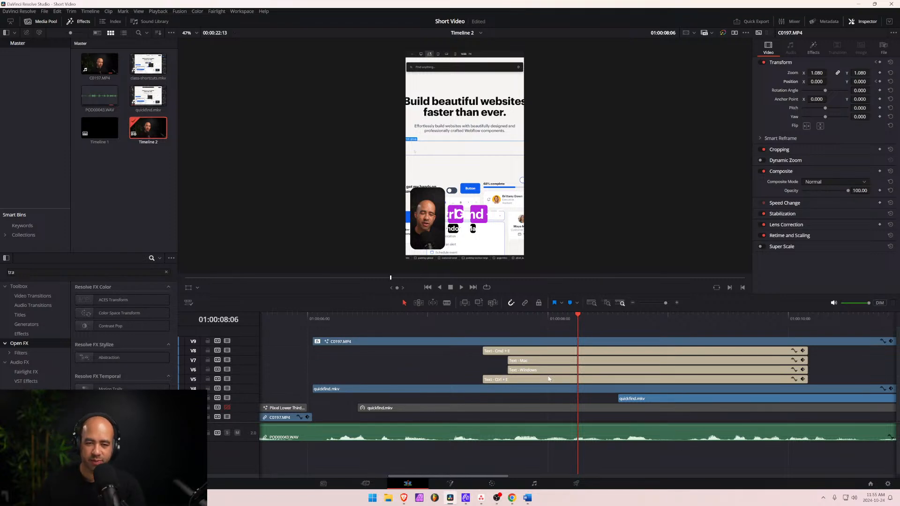
{"action": "scroll", "coordinate": [563, 380], "scroll_direction": "up", "scroll_amount": 5}
{"action": "scroll", "coordinate": [376, 361], "scroll_direction": "down", "scroll_amount": 6}
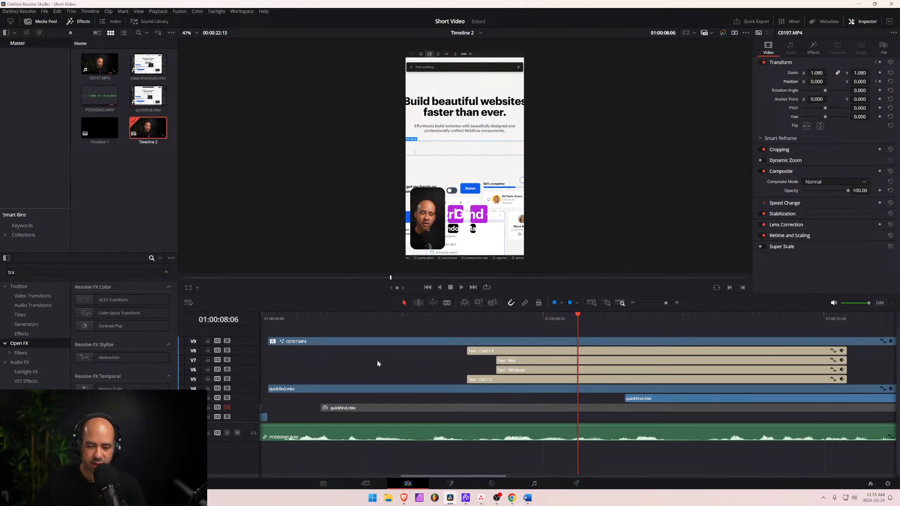
{"action": "left_click", "coordinate": [323, 319]}
{"action": "key", "text": "space"}
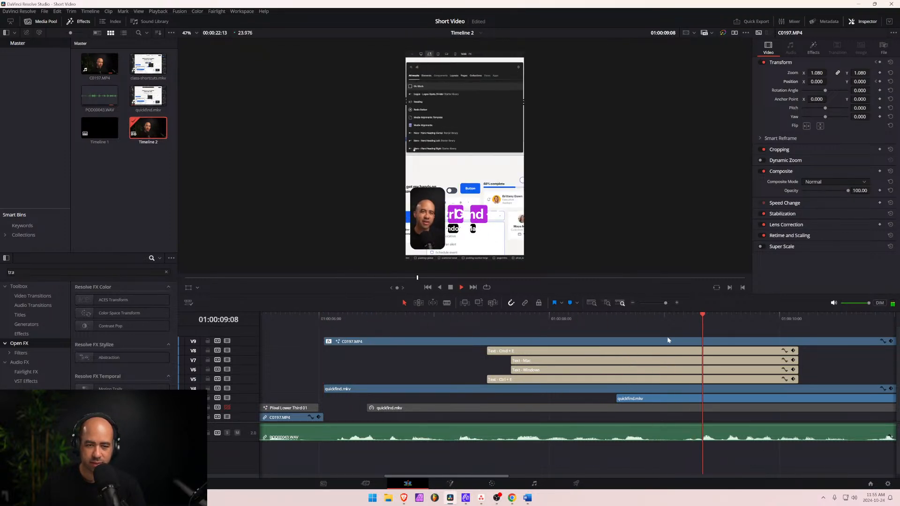
{"action": "key", "text": "space"}
{"action": "left_click_drag", "start_coordinate": [719, 314], "coordinate": [661, 325]}
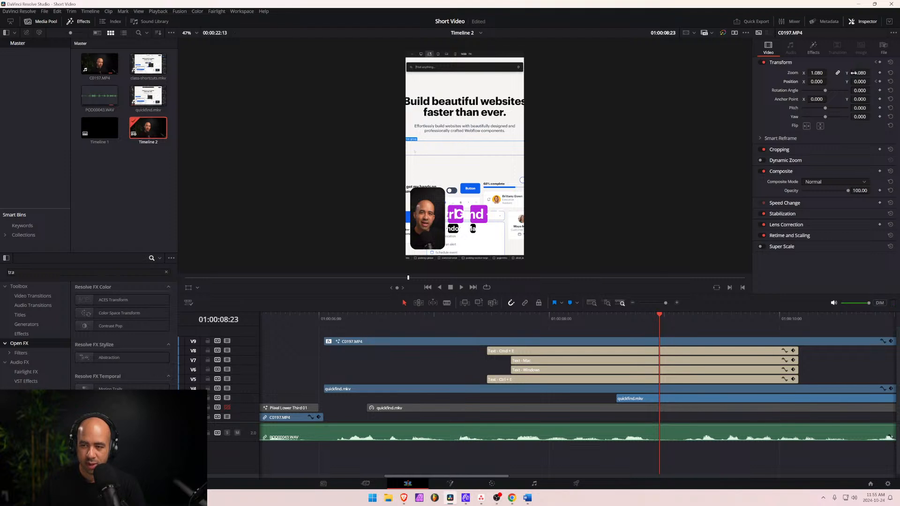
Try to keyframe the Zoom and Position of the V9 C0197.MP4 clip at 01:00:08:14.
{"action": "left_click", "coordinate": [880, 72]}
{"action": "left_click", "coordinate": [879, 81]}
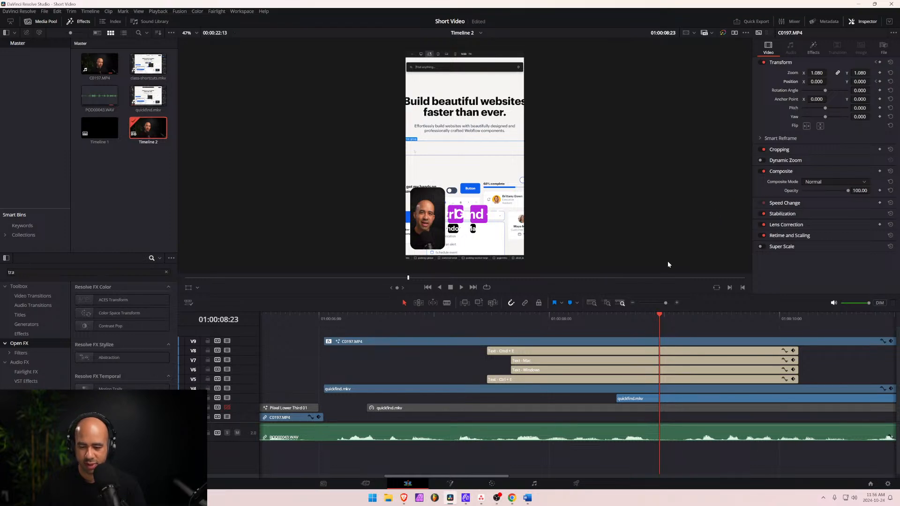
{"action": "key", "text": "Left"}
{"action": "key", "text": "Left"}
{"action": "key", "text": "Left"}
{"action": "key", "text": "Left"}
{"action": "key", "text": "Left"}
{"action": "key", "text": "Left"}
{"action": "key", "text": "Left"}
{"action": "key", "text": "Left"}
{"action": "key", "text": "Left"}
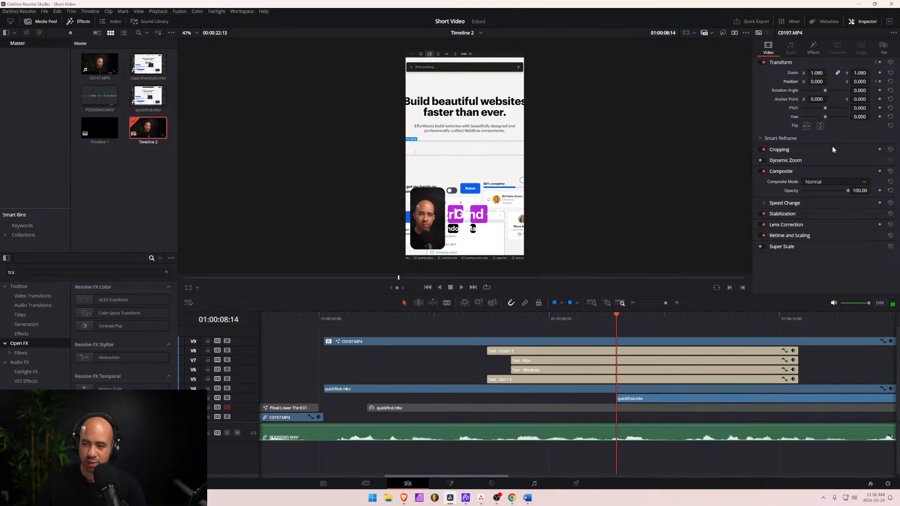
{"action": "left_click", "coordinate": [879, 72]}
Try adding Zoom and Position keyframes to the V9 C0197.MP4 clip at 01:00:09:03 with a Zoom of 1.360, and undo them.
{"action": "key", "text": "Right"}
{"action": "key", "text": "Right"}
{"action": "key", "text": "Right"}
{"action": "key", "text": "Right"}
{"action": "key", "text": "Right"}
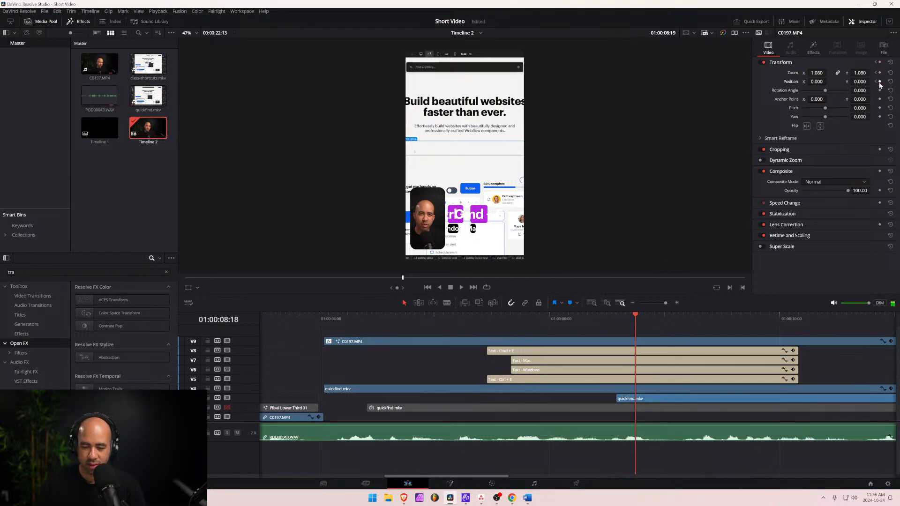
{"action": "key", "text": "Right"}
{"action": "key", "text": "Right"}
{"action": "key", "text": "Right"}
{"action": "key", "text": "Right"}
{"action": "key", "text": "Right"}
{"action": "key", "text": "Right"}
{"action": "key", "text": "Right"}
{"action": "key", "text": "Right"}
{"action": "key", "text": "Right"}
{"action": "key", "text": "Right"}
{"action": "key", "text": "Right"}
{"action": "key", "text": "Right"}
{"action": "key", "text": "Right"}
{"action": "key", "text": "Right"}
{"action": "key", "text": "Left"}
{"action": "key", "text": "Left"}
{"action": "key", "text": "Left"}
{"action": "key", "text": "Left"}
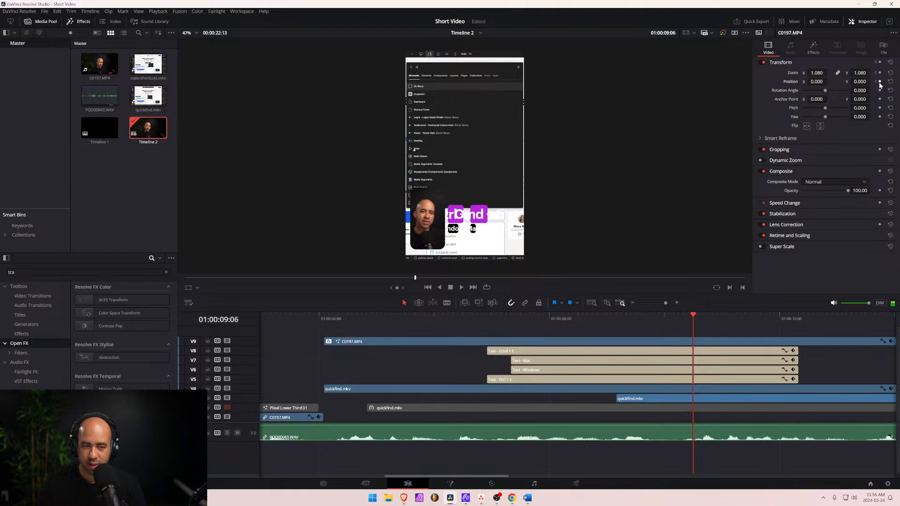
{"action": "key", "text": "Left"}
{"action": "key", "text": "Left"}
{"action": "key", "text": "Left"}
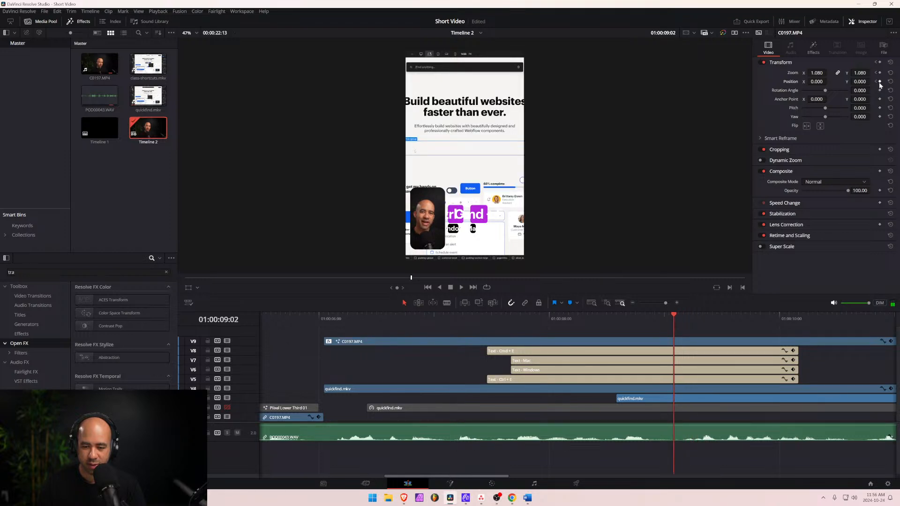
{"action": "key", "text": "Right"}
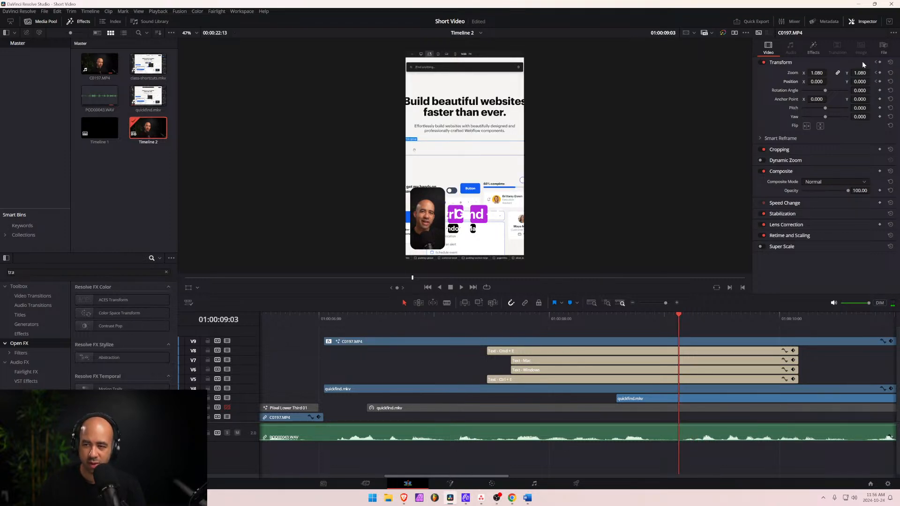
{"action": "left_click", "coordinate": [879, 73]}
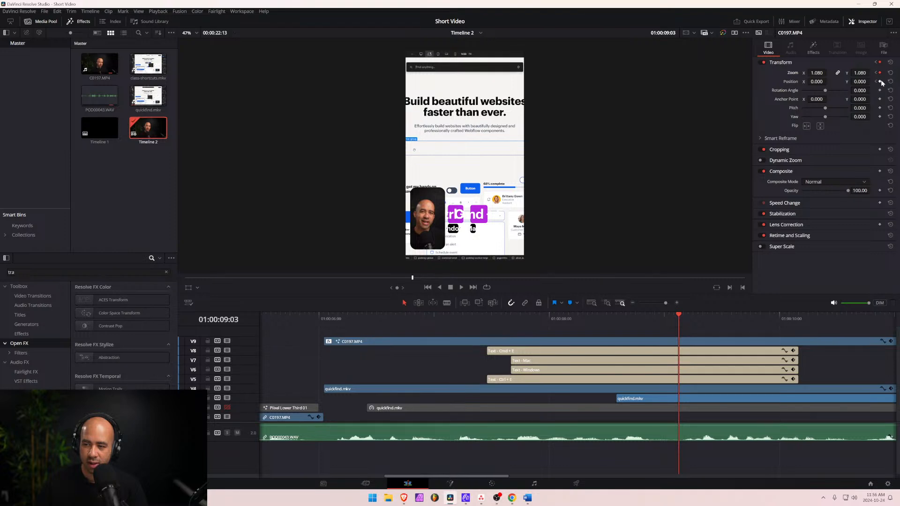
{"action": "left_click", "coordinate": [880, 82]}
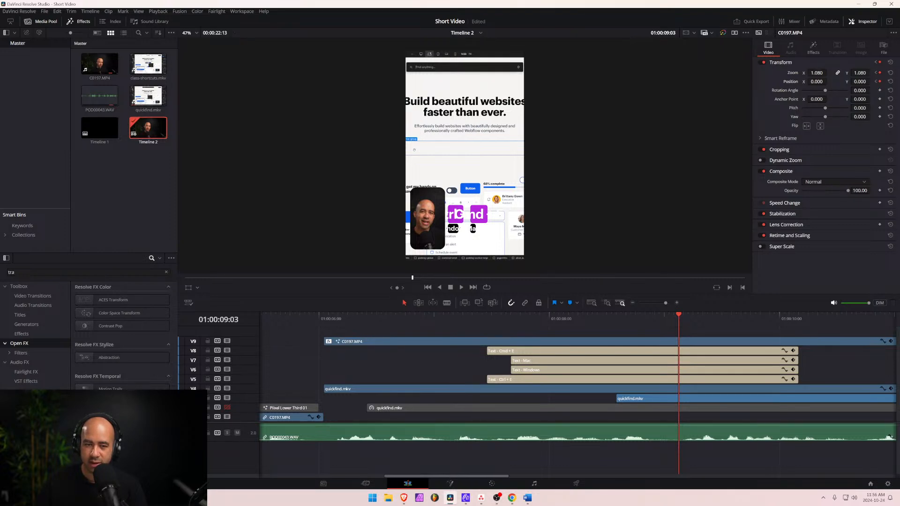
{"action": "left_click_drag", "start_coordinate": [816, 72], "coordinate": [829, 72]}
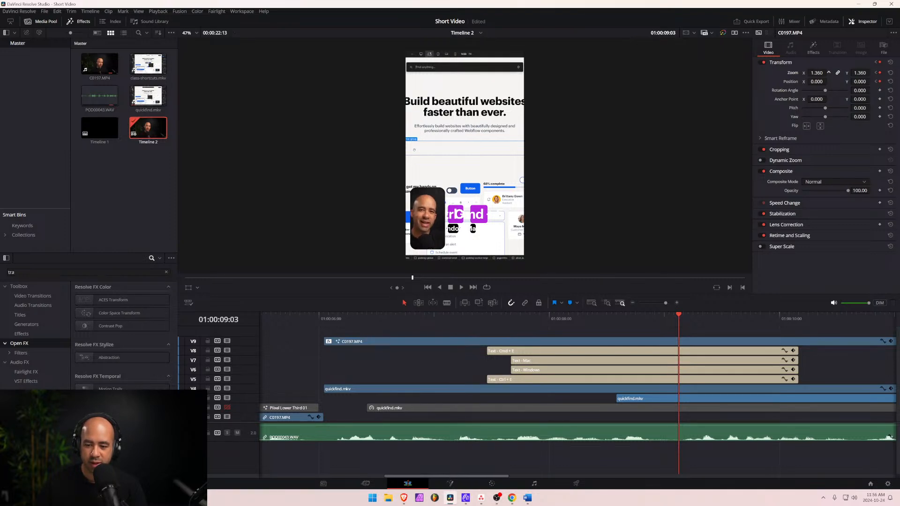
{"action": "key", "text": "ctrl+z"}
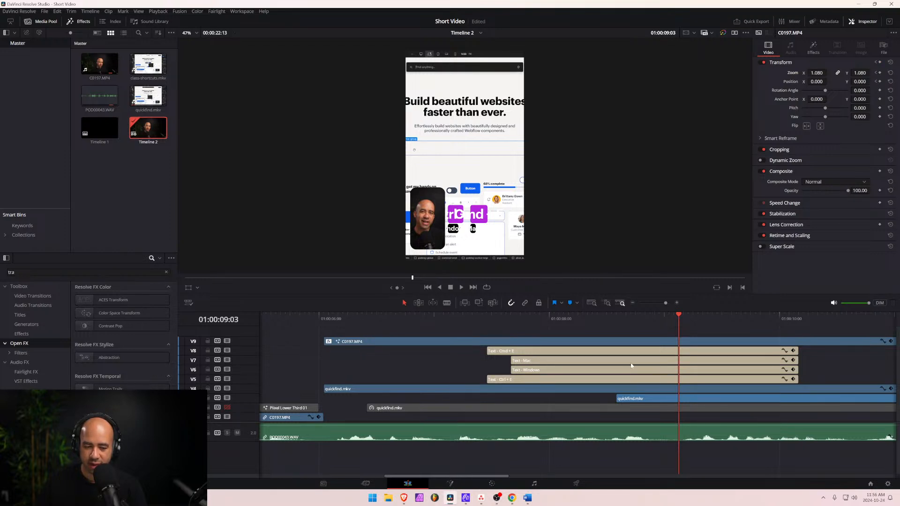
Add Zoom and Position keyframes to the V4 quickfind.mkv clip at 01:00:08:14.
{"action": "left_click", "coordinate": [624, 389]}
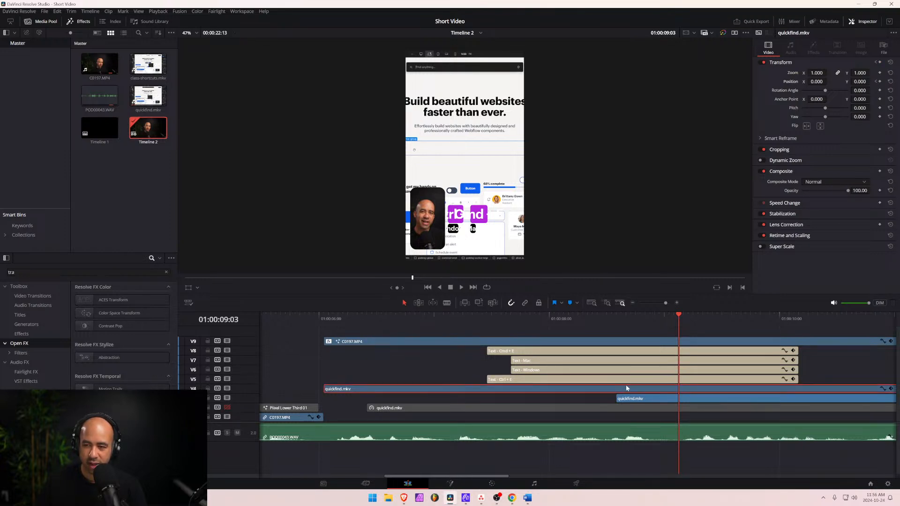
{"action": "left_click_drag", "start_coordinate": [635, 321], "coordinate": [616, 320]}
{"action": "left_click", "coordinate": [879, 73]}
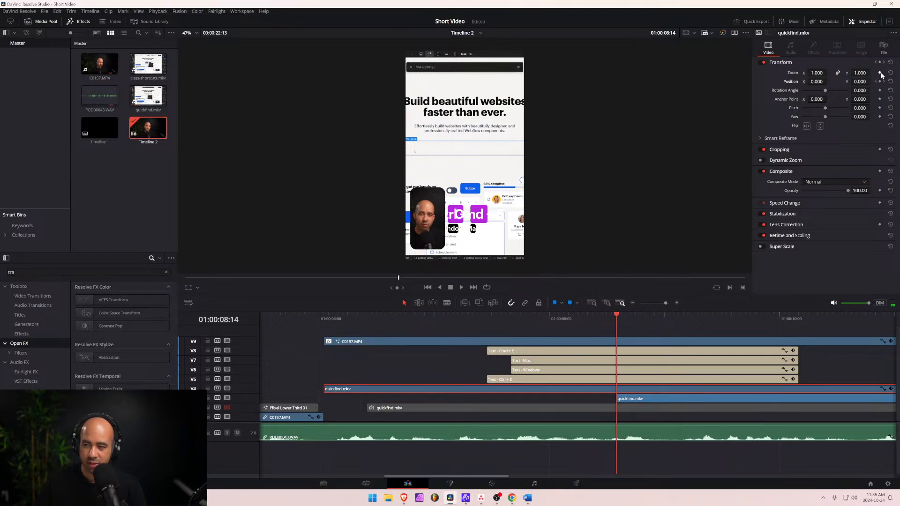
{"action": "left_click", "coordinate": [880, 81]}
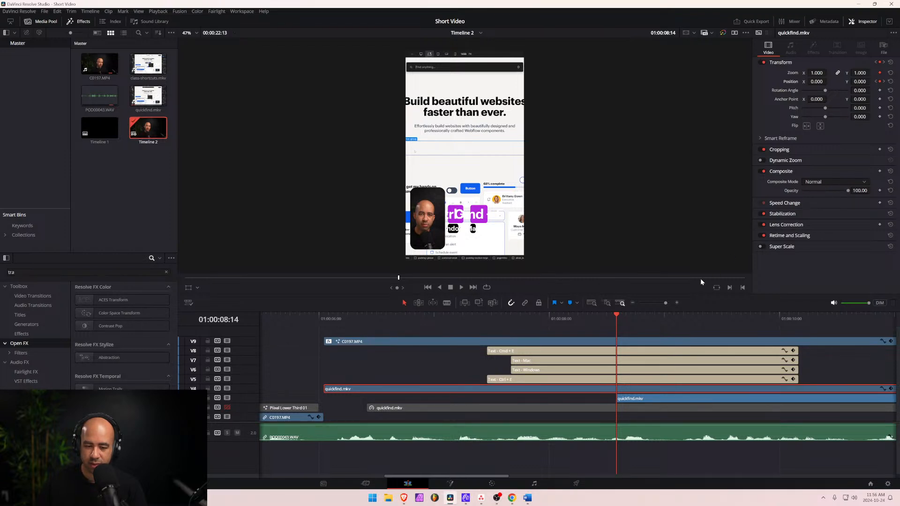
Remove the mistaken Zoom and Position keyframes from the V9 C0197.MP4 clip at 01:00:08:14.
{"action": "left_click", "coordinate": [631, 341]}
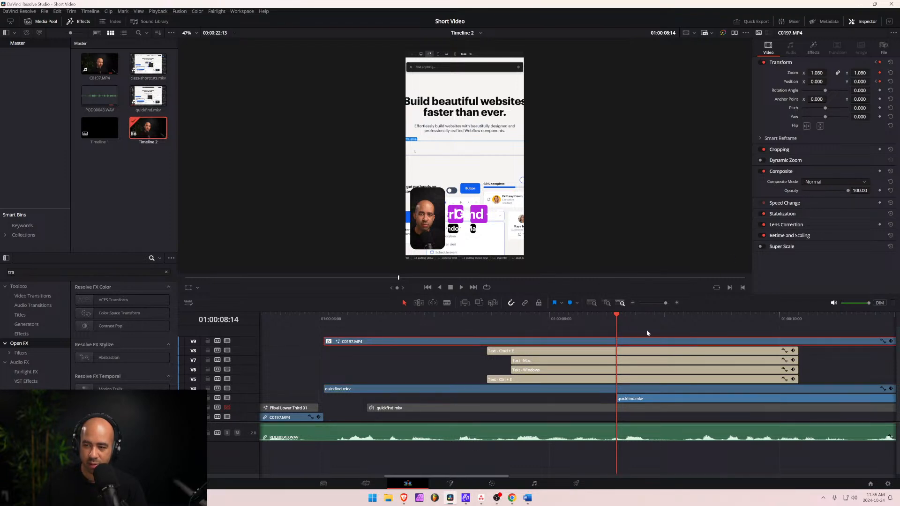
{"action": "left_click", "coordinate": [879, 82]}
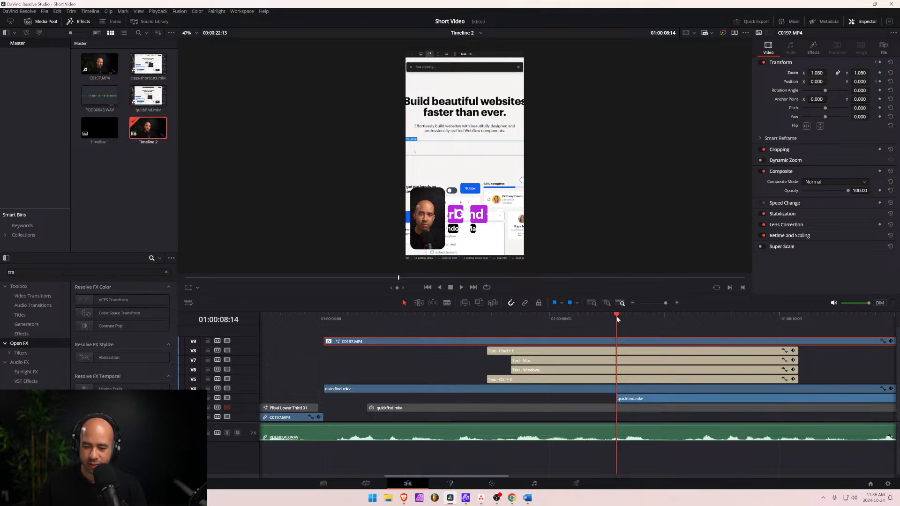
Add Zoom and Position keyframes to the V9 C0197.MP4 clip at 01:00:07:23.
{"action": "left_click_drag", "start_coordinate": [617, 315], "coordinate": [540, 324]}
{"action": "key", "text": "Right"}
{"action": "key", "text": "Right"}
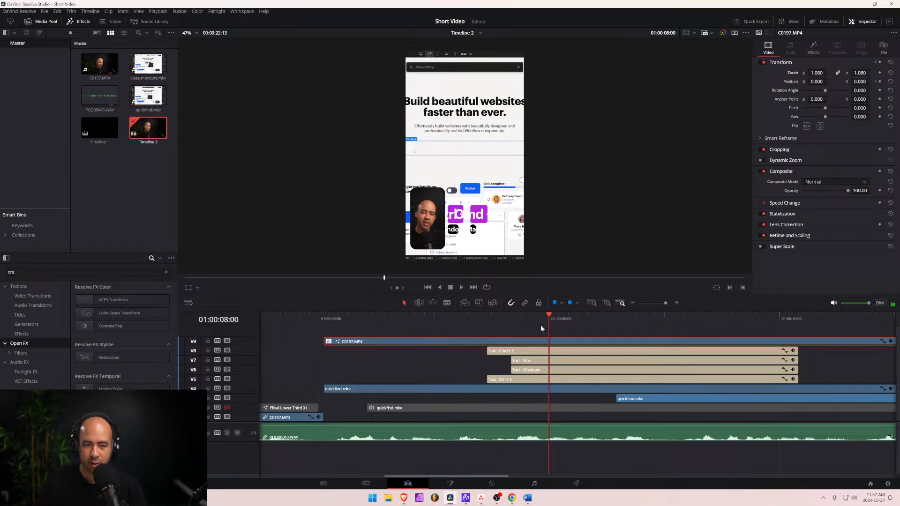
{"action": "key", "text": "Left"}
{"action": "key", "text": "Left"}
{"action": "key", "text": "Right"}
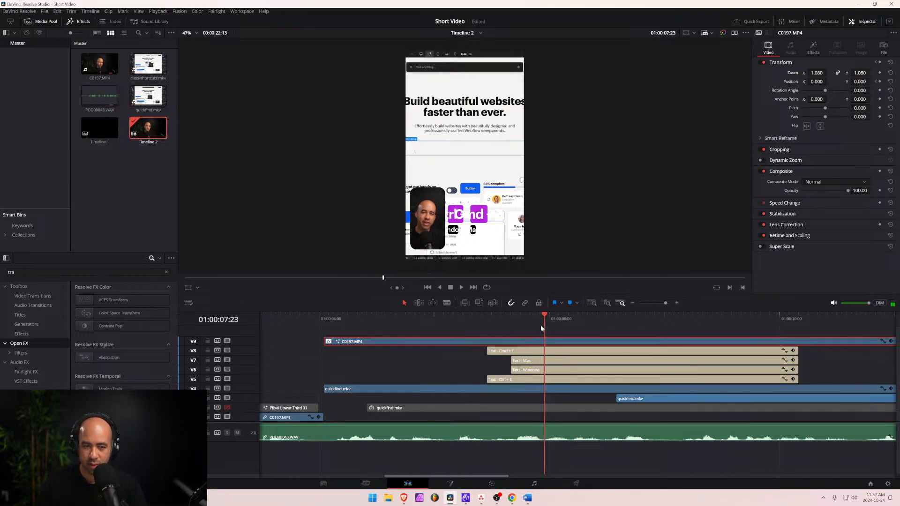
{"action": "left_click", "coordinate": [880, 72]}
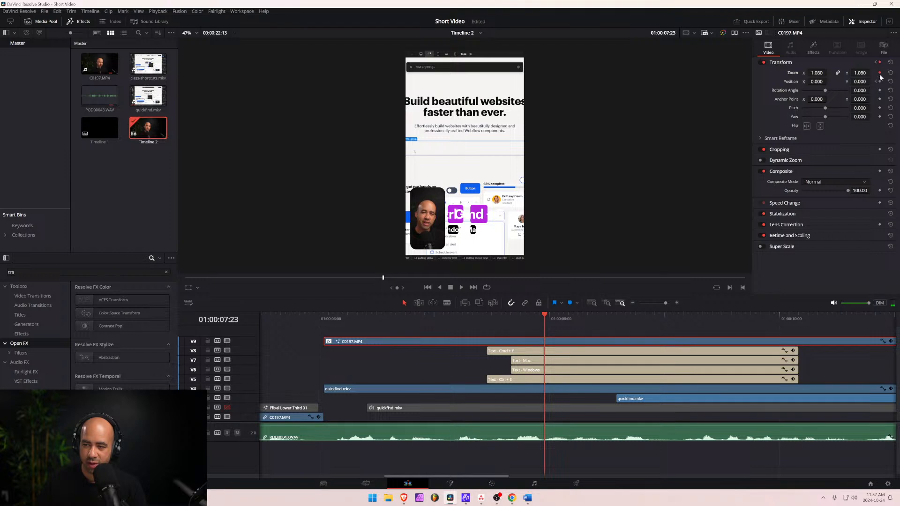
{"action": "left_click", "coordinate": [879, 81]}
Try to keyframe the V9 C0197.MP4 clip's Zoom at 01:00:09:02, just before the search window opens.
{"action": "left_click_drag", "start_coordinate": [541, 319], "coordinate": [679, 332]}
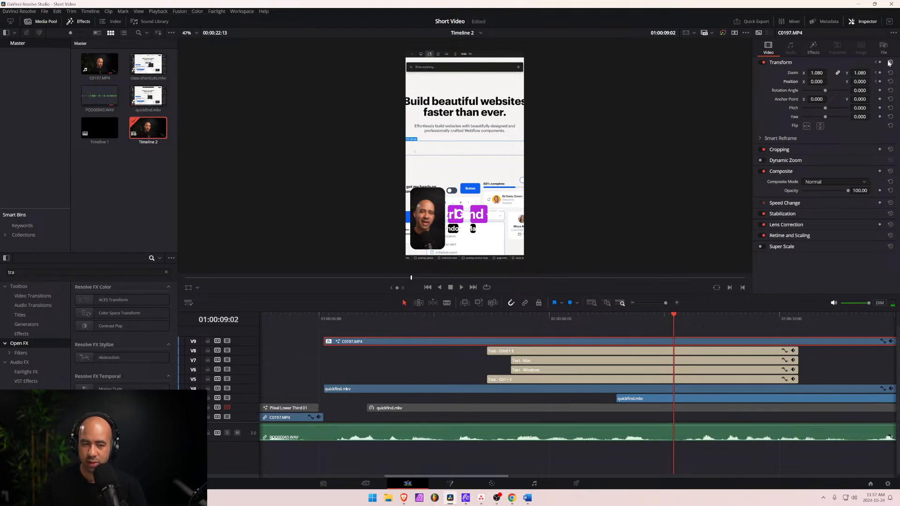
{"action": "key", "text": "Right"}
{"action": "key", "text": "Right"}
{"action": "key", "text": "Left"}
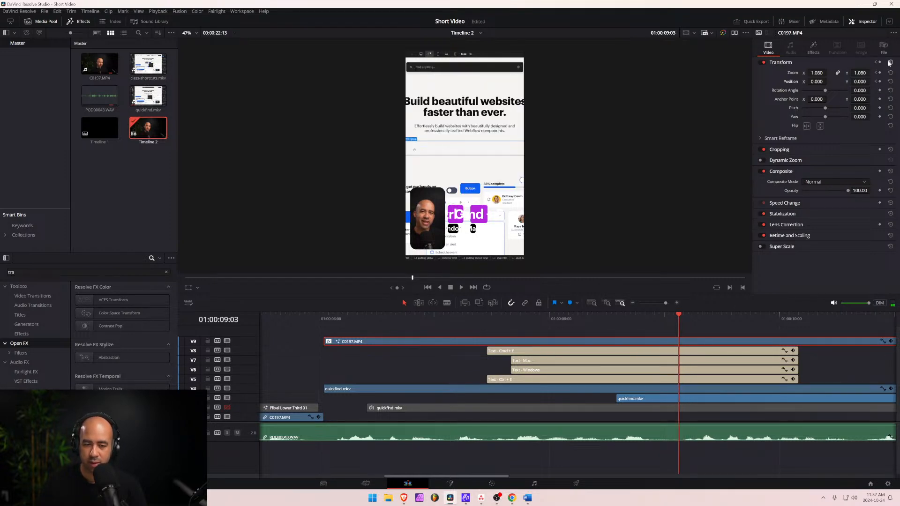
{"action": "key", "text": "Left"}
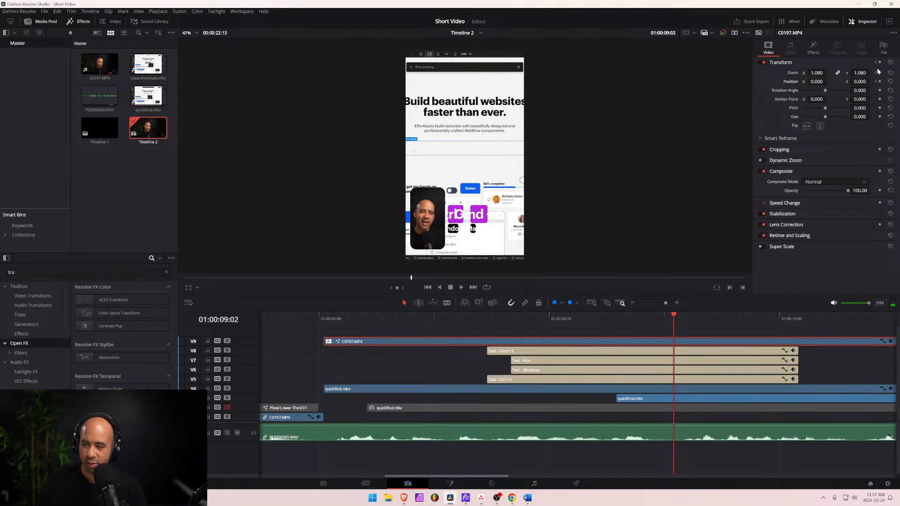
{"action": "left_click", "coordinate": [879, 73]}
Step frame by frame back past 01:00:08:13 and forward to 01:00:09:03 to examine the moments before the search window opens.
{"action": "key", "text": "Left"}
{"action": "key", "text": "Left"}
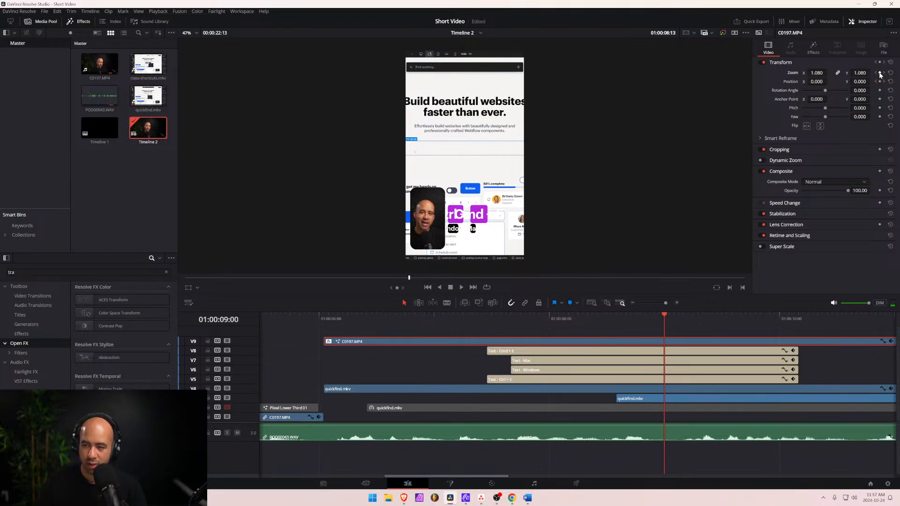
{"action": "key", "text": "Left"}
{"action": "key", "text": "Left"}
{"action": "key", "text": "Left"}
{"action": "key", "text": "Left"}
{"action": "key", "text": "Left"}
{"action": "key", "text": "Left"}
{"action": "key", "text": "Left"}
{"action": "key", "text": "Left"}
{"action": "key", "text": "Left"}
{"action": "key", "text": "Left"}
{"action": "key", "text": "Left"}
{"action": "key", "text": "Left"}
{"action": "key", "text": "Left"}
{"action": "key", "text": "Left"}
{"action": "key", "text": "Right"}
{"action": "key", "text": "Right"}
{"action": "key", "text": "Right"}
{"action": "key", "text": "Right"}
{"action": "key", "text": "Left"}
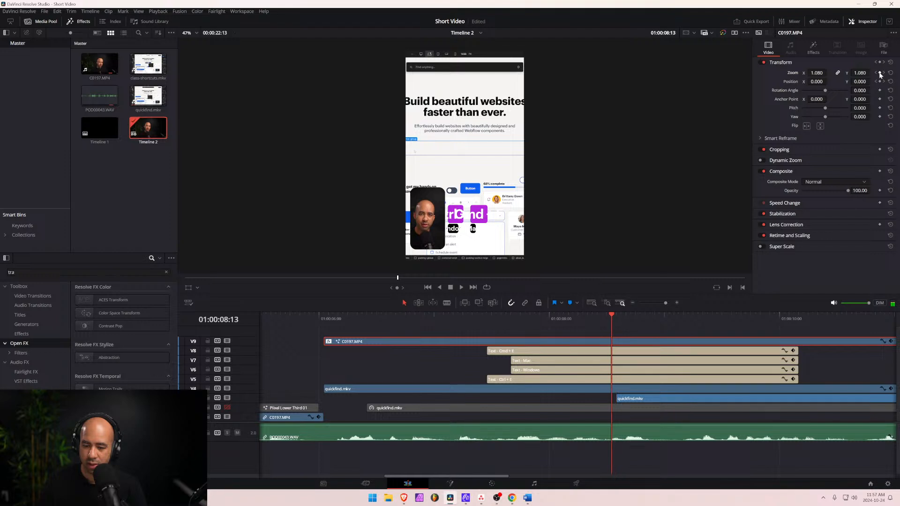
{"action": "key", "text": "Left"}
{"action": "key", "text": "Left"}
{"action": "key", "text": "Left"}
{"action": "key", "text": "Left"}
{"action": "key", "text": "Left"}
{"action": "key", "text": "Left"}
{"action": "key", "text": "Left"}
{"action": "key", "text": "Left"}
{"action": "key", "text": "Right"}
{"action": "key", "text": "Right"}
{"action": "key", "text": "Right"}
{"action": "key", "text": "Right"}
{"action": "key", "text": "Right"}
{"action": "key", "text": "Right"}
{"action": "key", "text": "Right"}
{"action": "key", "text": "Right"}
{"action": "key", "text": "Right"}
{"action": "key", "text": "Right"}
{"action": "key", "text": "Right"}
{"action": "key", "text": "Right"}
{"action": "key", "text": "Right"}
{"action": "key", "text": "Right"}
{"action": "key", "text": "Right"}
{"action": "key", "text": "Right"}
{"action": "key", "text": "Right"}
{"action": "key", "text": "Right"}
{"action": "key", "text": "Right"}
{"action": "key", "text": "Right"}
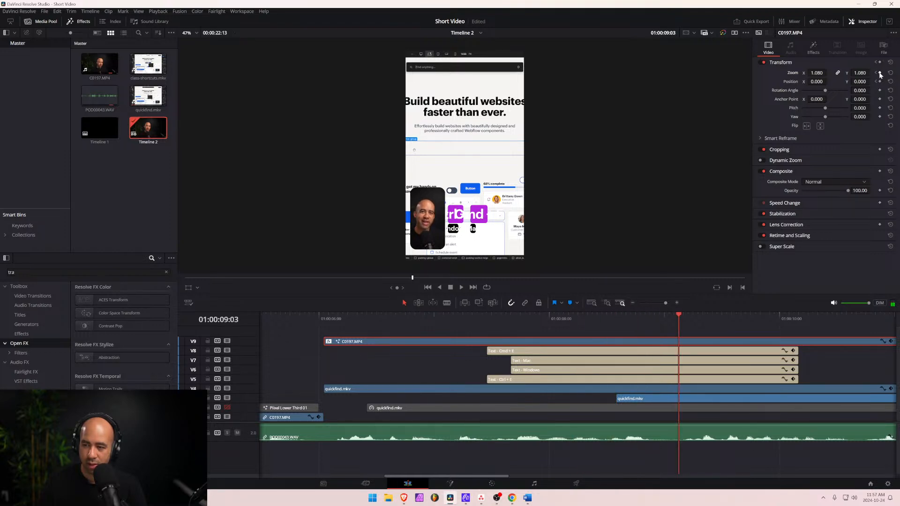
Try changing the V9 C0197.MP4 clip's Zoom at 01:00:09:02.
{"action": "key", "text": "Right"}
{"action": "key", "text": "Right"}
{"action": "key", "text": "Right"}
{"action": "key", "text": "Left"}
{"action": "key", "text": "Left"}
{"action": "key", "text": "Left"}
{"action": "key", "text": "Left"}
{"action": "mouse_move", "coordinate": [815, 73]}
{"action": "left_mouse_down"}
{"action": "mouse_move", "coordinate": [828, 73]}
{"action": "mouse_move", "coordinate": [810, 73]}
{"action": "left_mouse_up"}
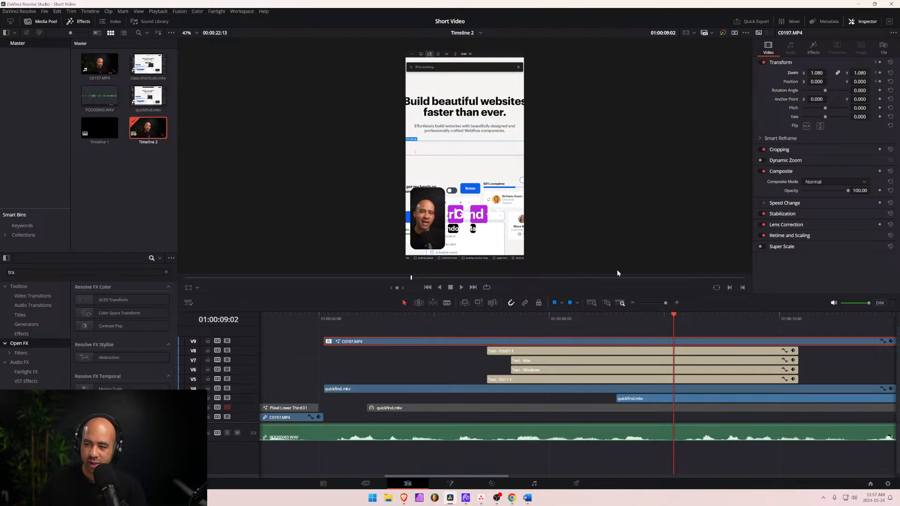
Add Zoom and Position keyframes to the V4 quickfind.mkv clip at 01:00:09:02.
{"action": "left_click", "coordinate": [538, 390]}
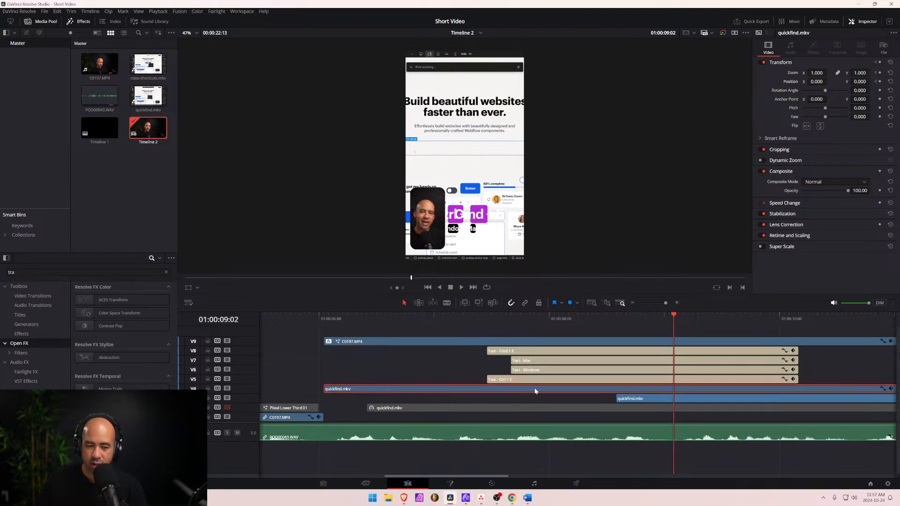
{"action": "left_click", "coordinate": [880, 72]}
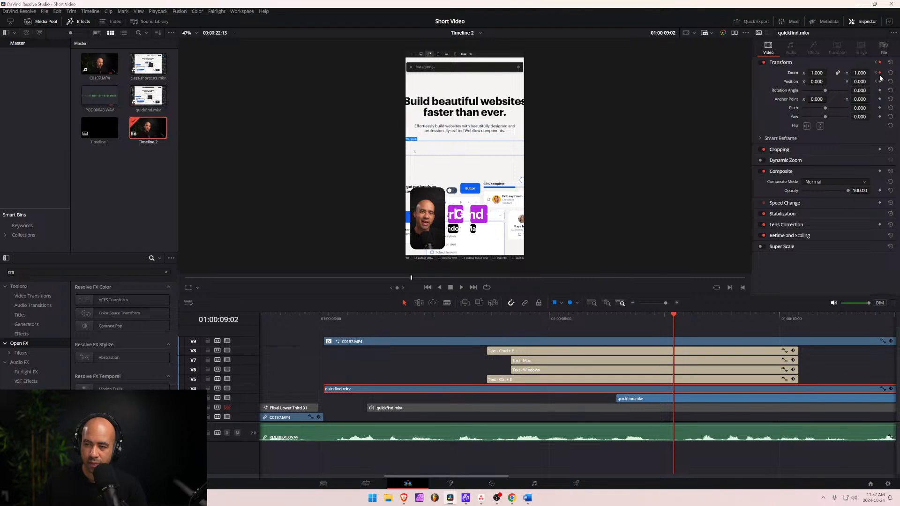
{"action": "left_click", "coordinate": [880, 82]}
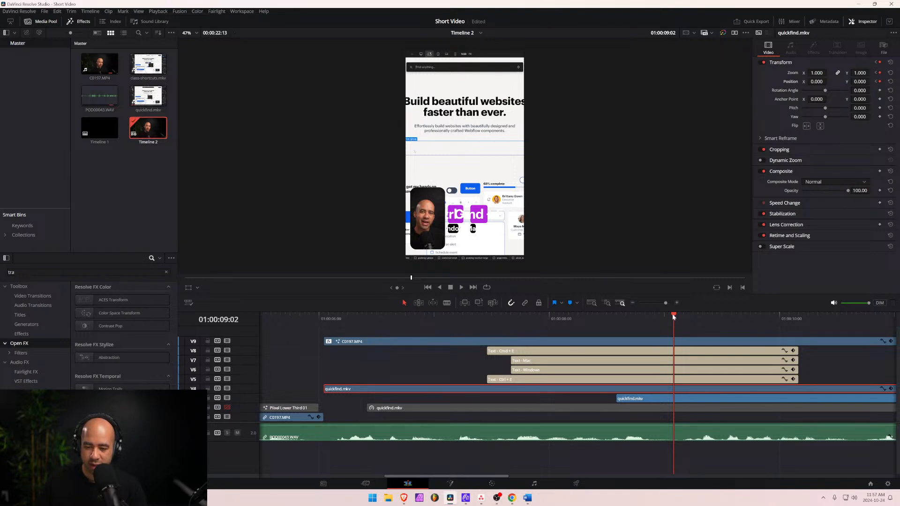
Step frame by frame around 01:00:07:23 to examine where the quickfind.mkv pan ends in the screen recording.
{"action": "left_click_drag", "start_coordinate": [673, 320], "coordinate": [524, 333]}
{"action": "key", "text": "Right"}
{"action": "key", "text": "Right"}
{"action": "key", "text": "Right"}
{"action": "key", "text": "Right"}
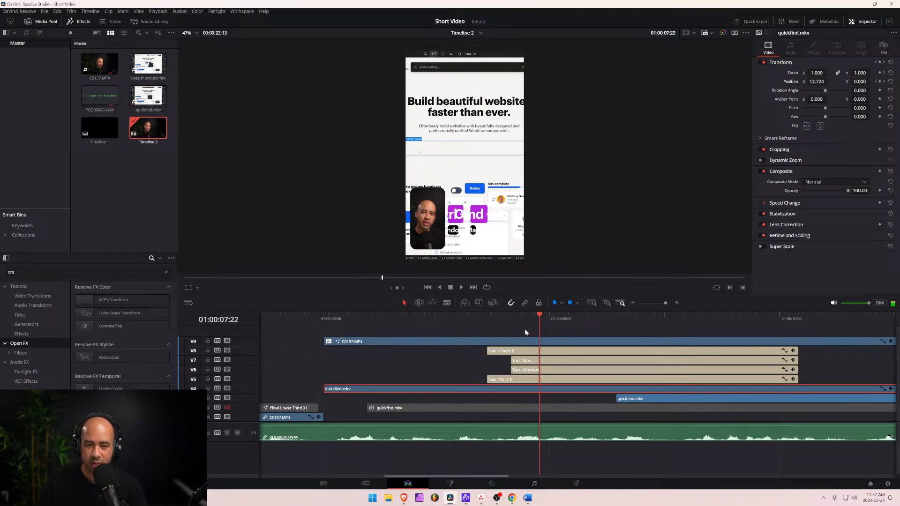
{"action": "key", "text": "Right"}
{"action": "key", "text": "Left"}
{"action": "key", "text": "Left"}
{"action": "key", "text": "Right"}
{"action": "key", "text": "Right"}
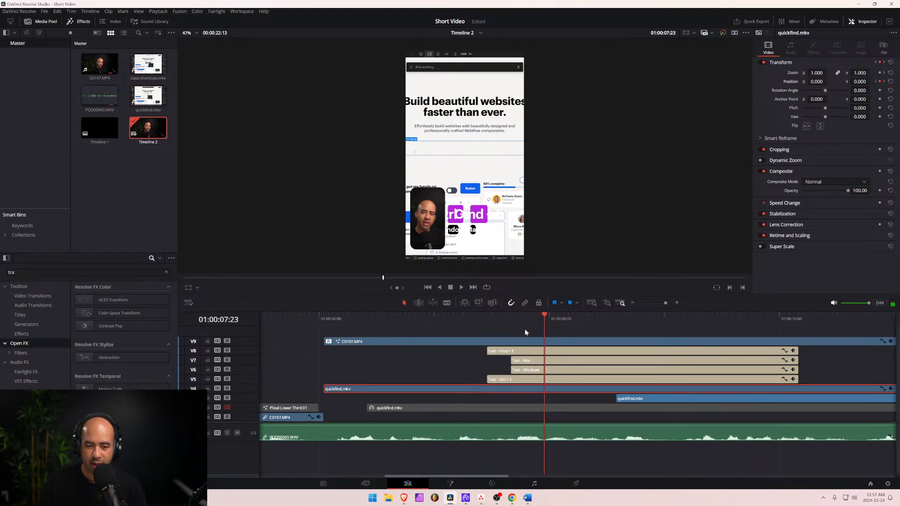
{"action": "key", "text": "Right"}
{"action": "key", "text": "Right"}
{"action": "key", "text": "Right"}
{"action": "key", "text": "Left"}
{"action": "key", "text": "Left"}
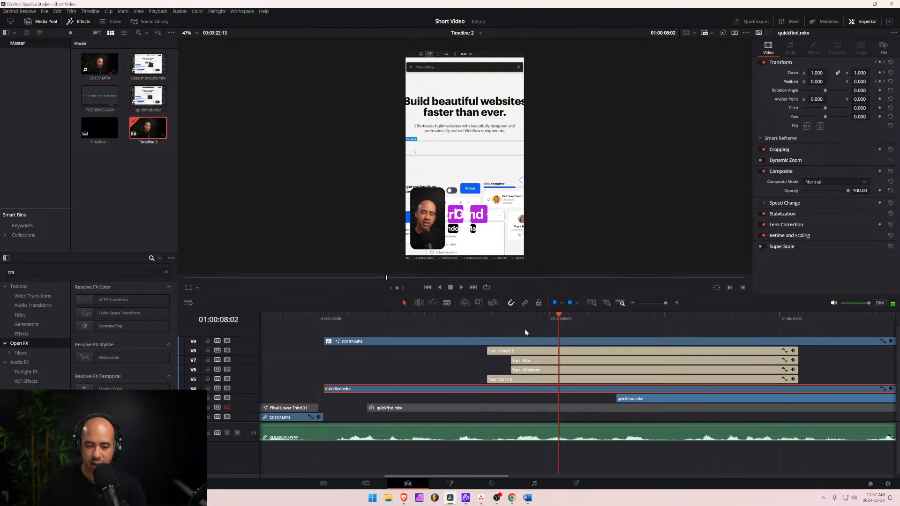
{"action": "key", "text": "Left"}
{"action": "key", "text": "Left"}
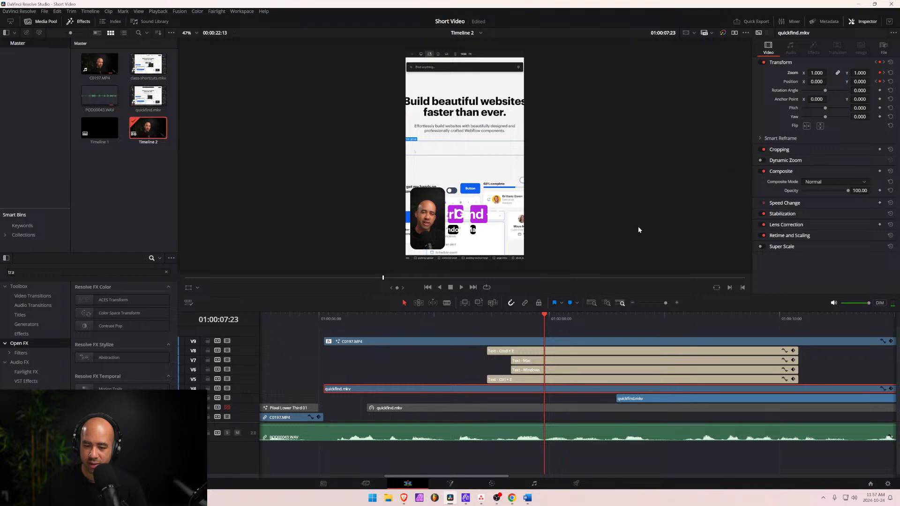
Keyframe the V4 quickfind.mkv clip at 01:00:08:23 with Zoom 1.450, Position X 100 and Position Y -432.
{"action": "left_click_drag", "start_coordinate": [591, 319], "coordinate": [662, 325]}
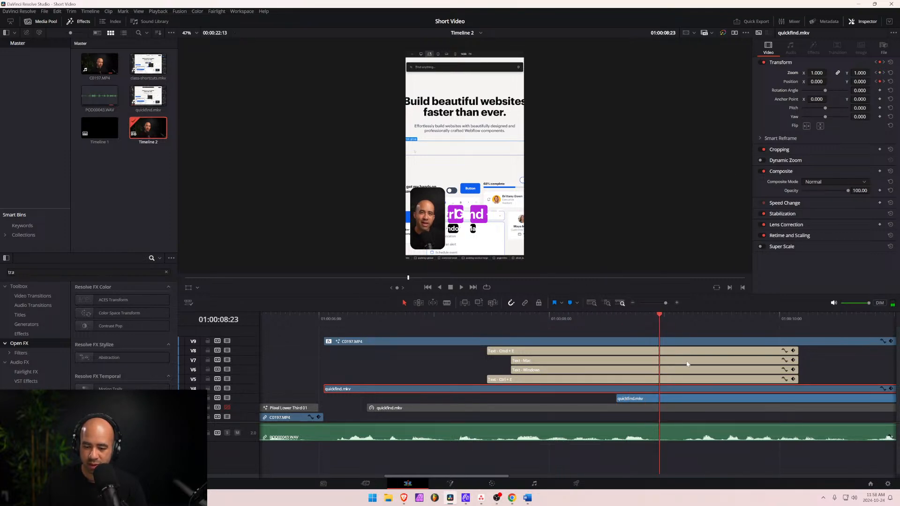
{"action": "left_click", "coordinate": [879, 73]}
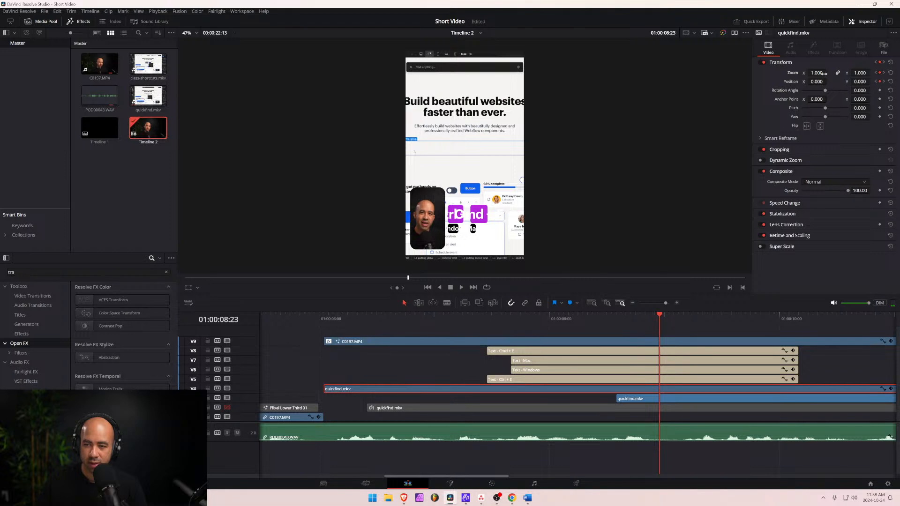
{"action": "left_click_drag", "start_coordinate": [824, 74], "coordinate": [872, 82]}
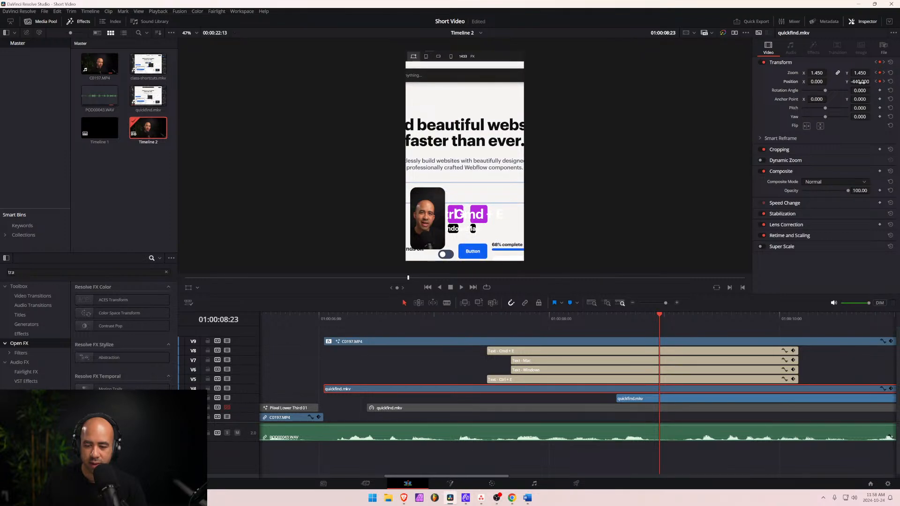
{"action": "scroll", "coordinate": [641, 401], "scroll_direction": "down", "scroll_amount": 2}
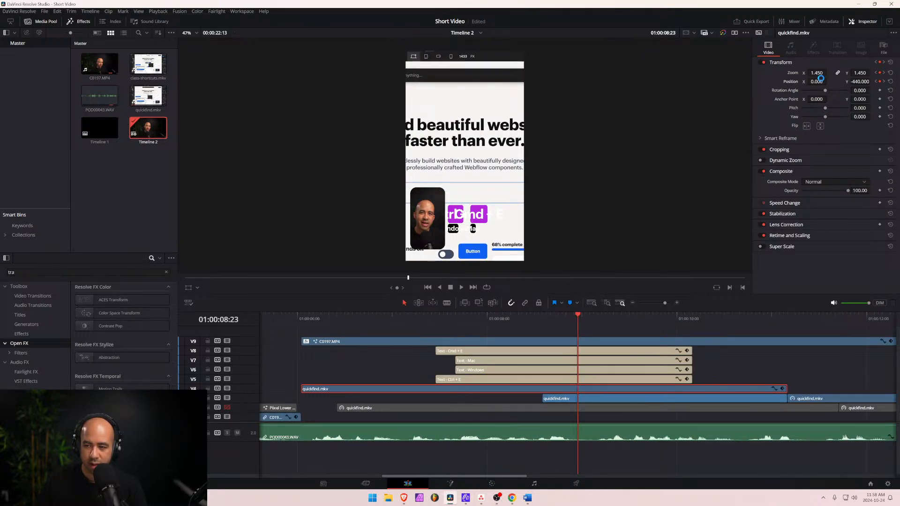
{"action": "left_click_drag", "start_coordinate": [816, 82], "coordinate": [829, 81]}
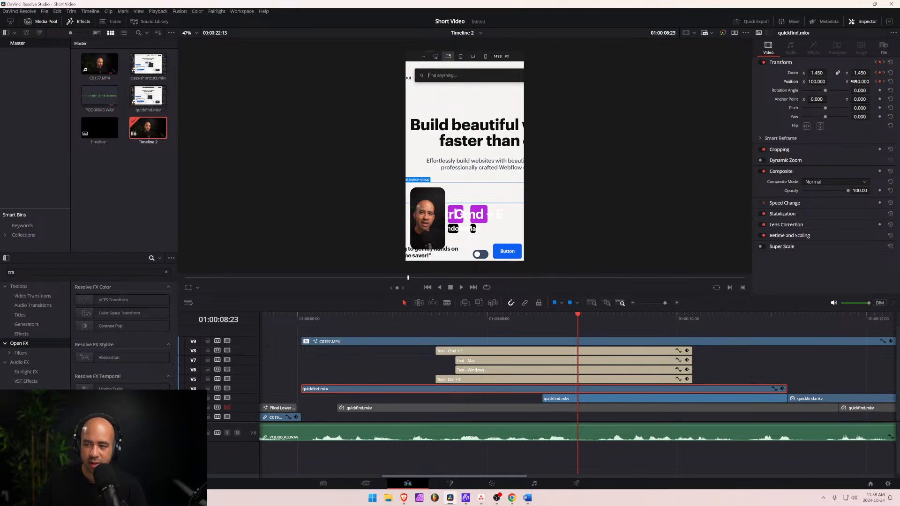
{"action": "left_click_drag", "start_coordinate": [852, 81], "coordinate": [871, 81]}
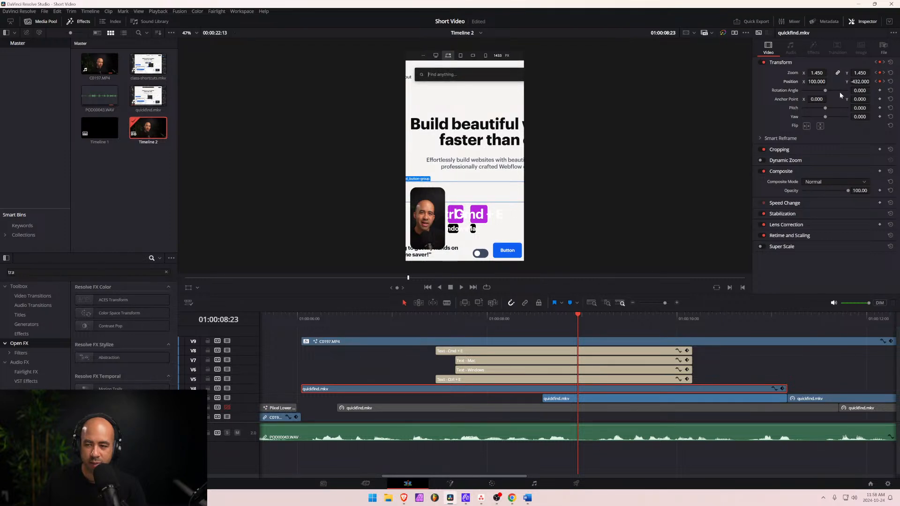
Remove the V4 quickfind.mkv clip's Zoom and Position keyframes at 01:00:09:02.
{"action": "left_click_drag", "start_coordinate": [574, 318], "coordinate": [414, 327]}
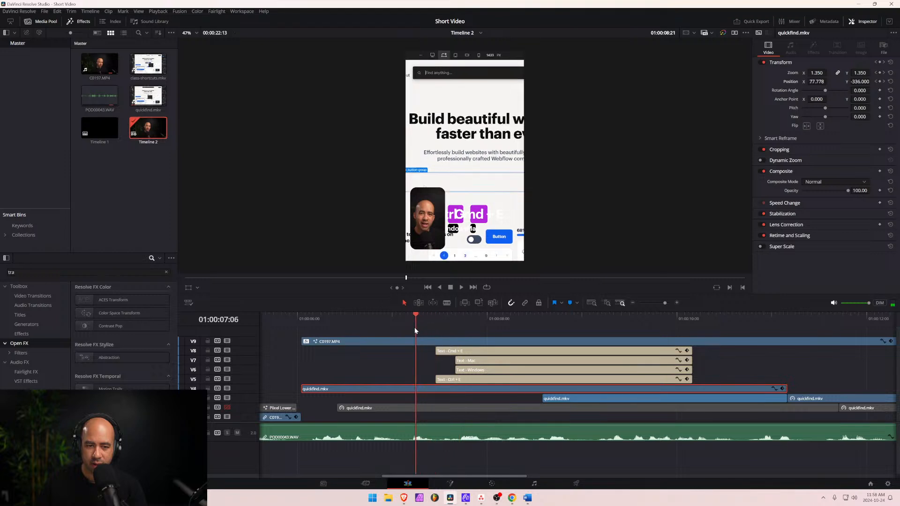
{"action": "key", "text": "space"}
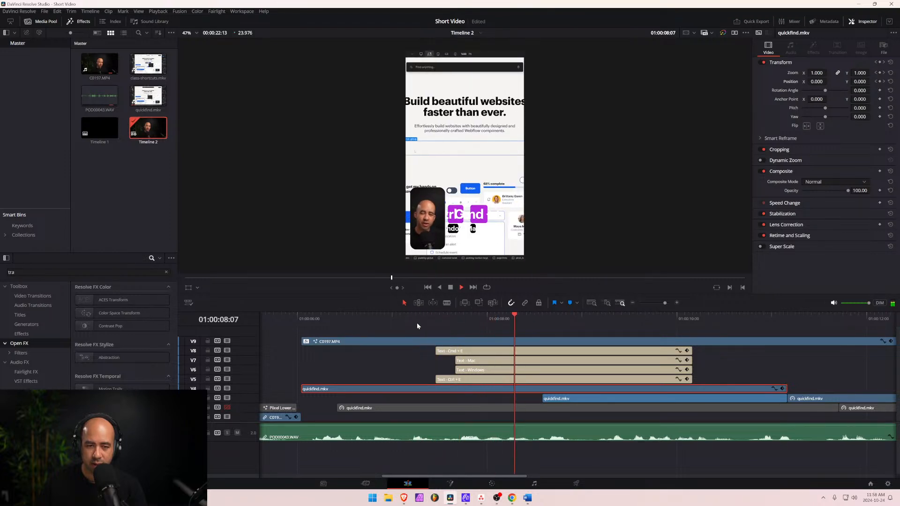
{"action": "key", "text": "space"}
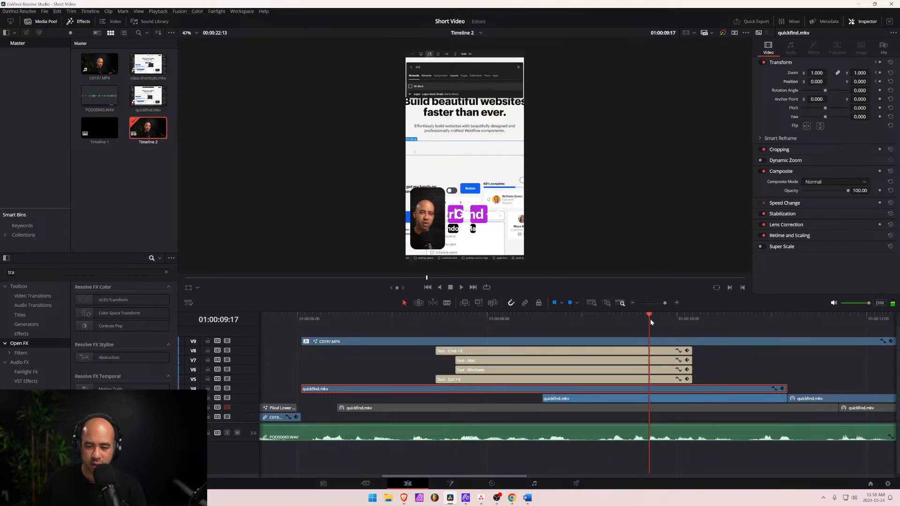
{"action": "left_click_drag", "start_coordinate": [651, 319], "coordinate": [577, 322]}
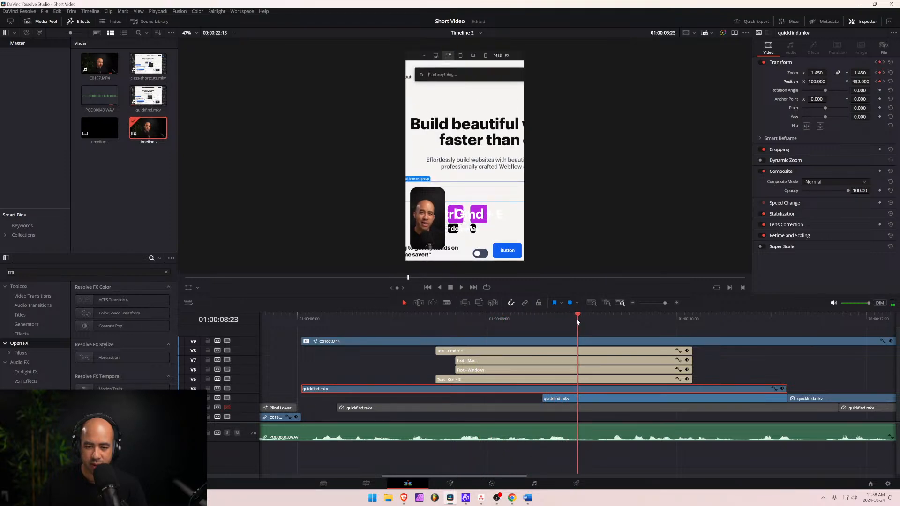
{"action": "key", "text": "space"}
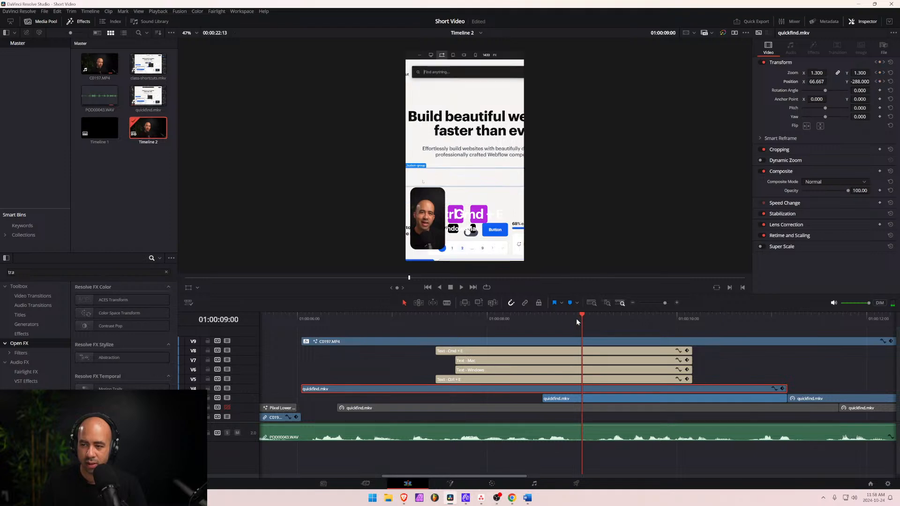
{"action": "key", "text": "Left"}
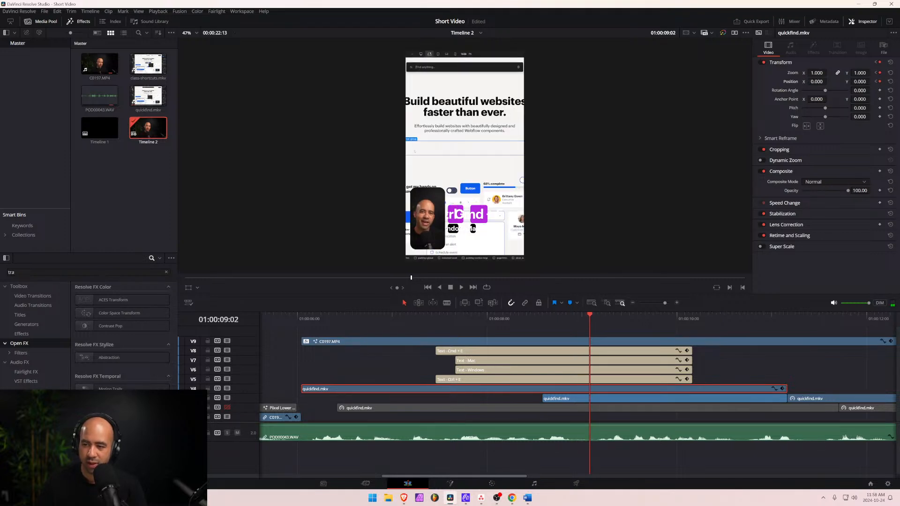
{"action": "left_click", "coordinate": [880, 73]}
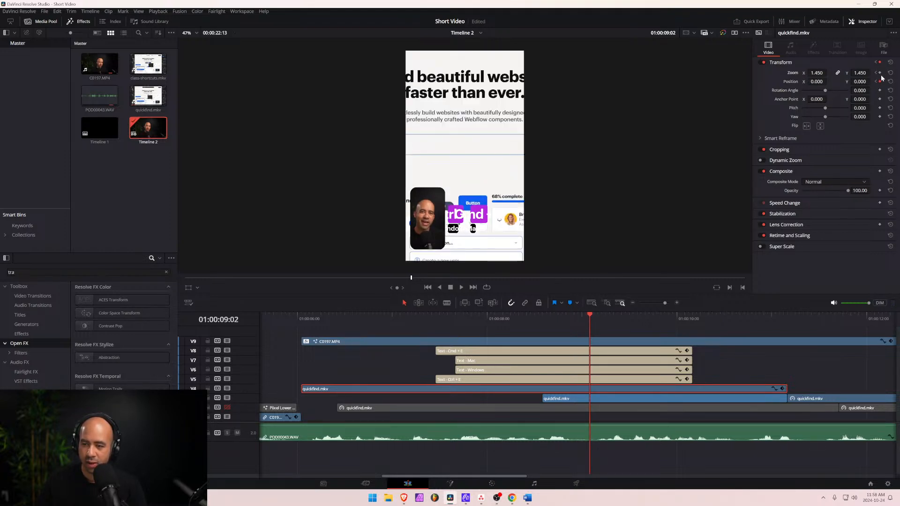
{"action": "left_click", "coordinate": [879, 82]}
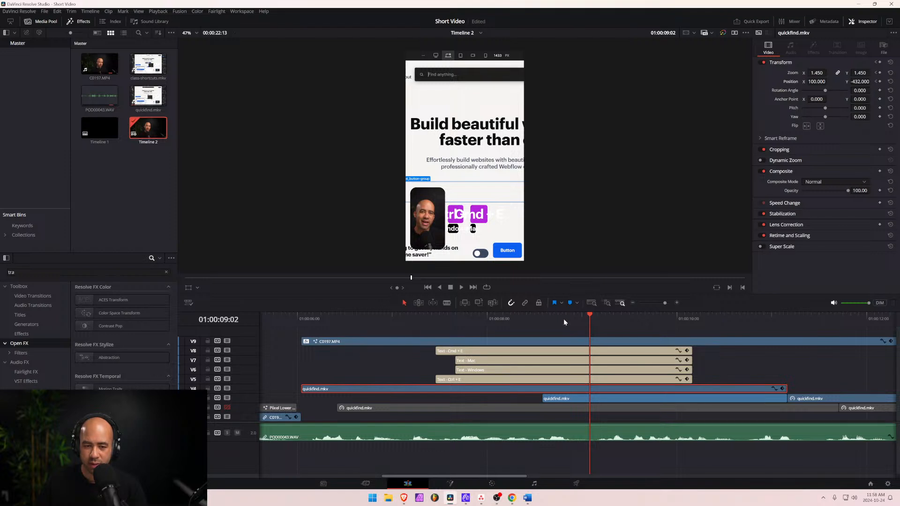
Play back the section from about 01:00:08:17 to past the V4 clip's end to review the zoomed framing.
{"action": "key", "text": "space"}
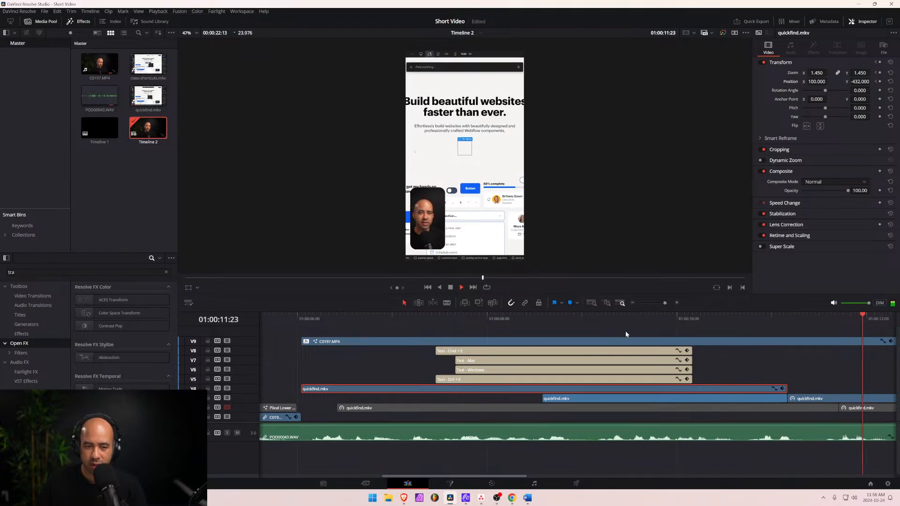
{"action": "key", "text": "space"}
{"action": "scroll", "coordinate": [631, 354], "scroll_direction": "down", "scroll_amount": 3}
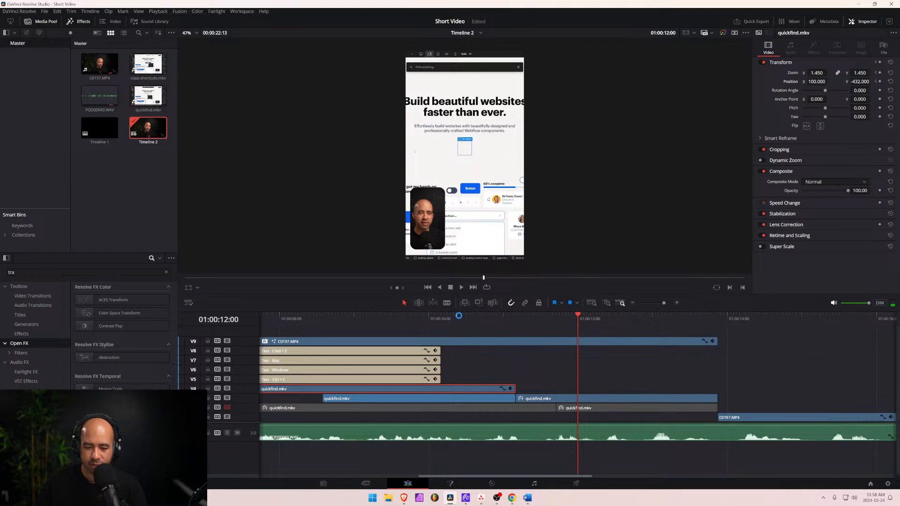
{"action": "left_click", "coordinate": [387, 323]}
{"action": "key", "text": "space"}
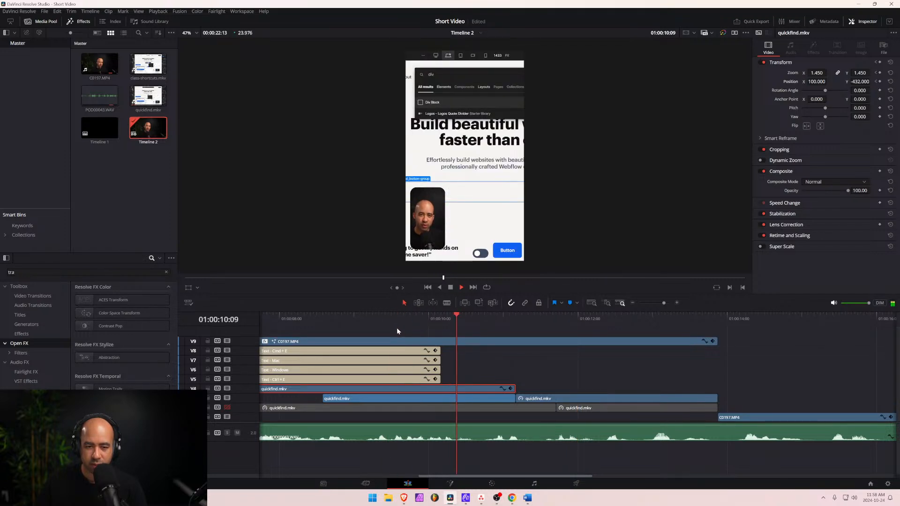
{"action": "key", "text": "space"}
{"action": "scroll", "coordinate": [397, 328], "scroll_direction": "up", "scroll_amount": 2}
{"action": "left_click", "coordinate": [361, 319]}
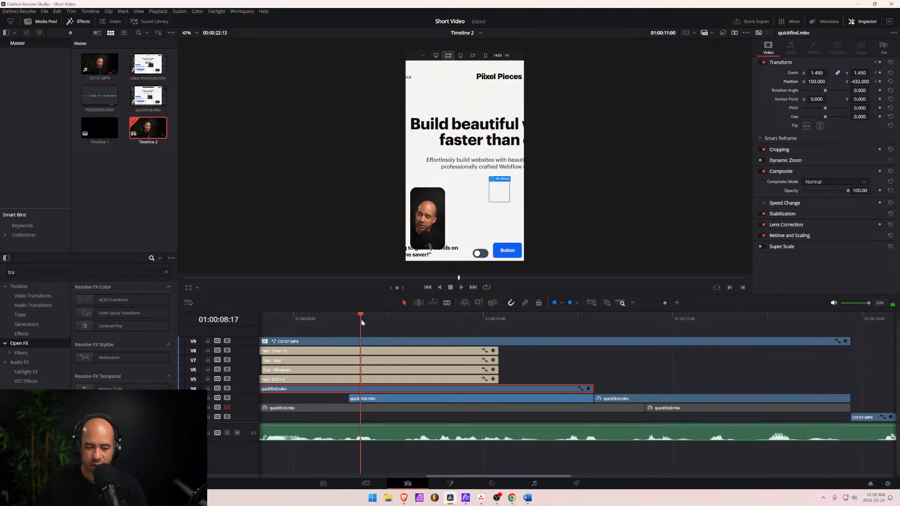
{"action": "key", "text": "space"}
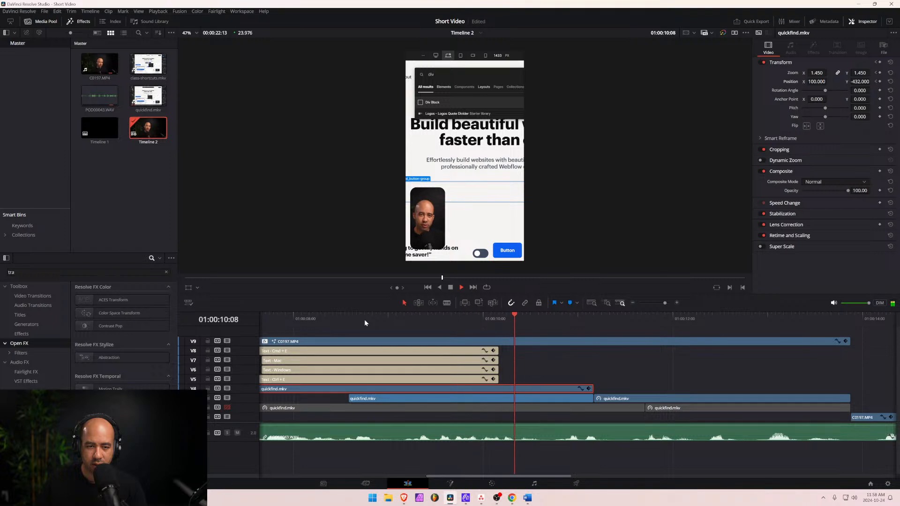
{"action": "key", "text": "space"}
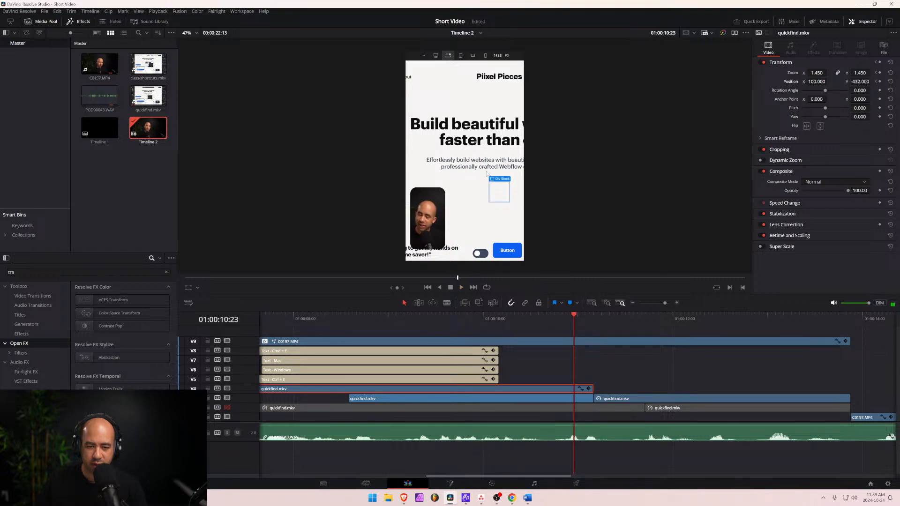
Change the V4 clip's 01:00:08:23 keyframe to Zoom 1.590, Position X 116 and Position Y -566, and play the result.
{"action": "left_click_drag", "start_coordinate": [569, 319], "coordinate": [383, 322]}
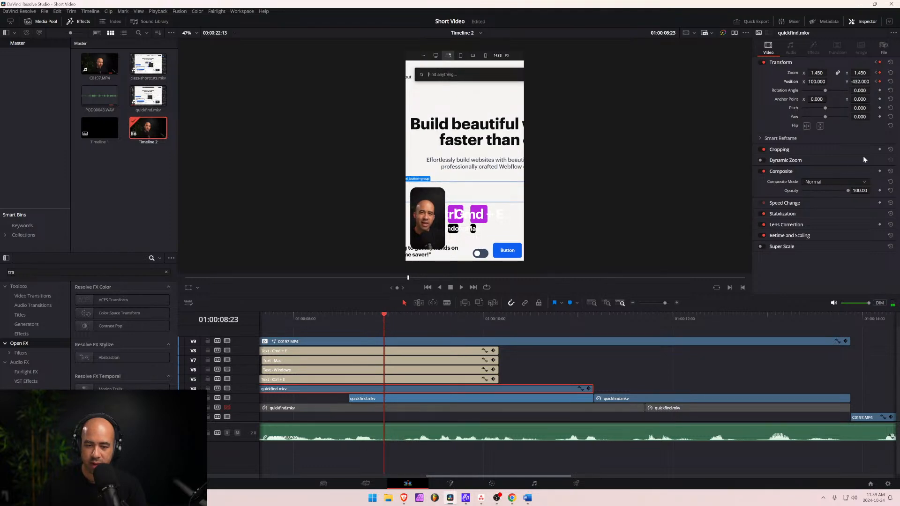
{"action": "mouse_move", "coordinate": [817, 72]}
{"action": "left_mouse_down"}
{"action": "mouse_move", "coordinate": [858, 81]}
{"action": "mouse_move", "coordinate": [818, 81]}
{"action": "mouse_move", "coordinate": [828, 81]}
{"action": "left_mouse_up"}
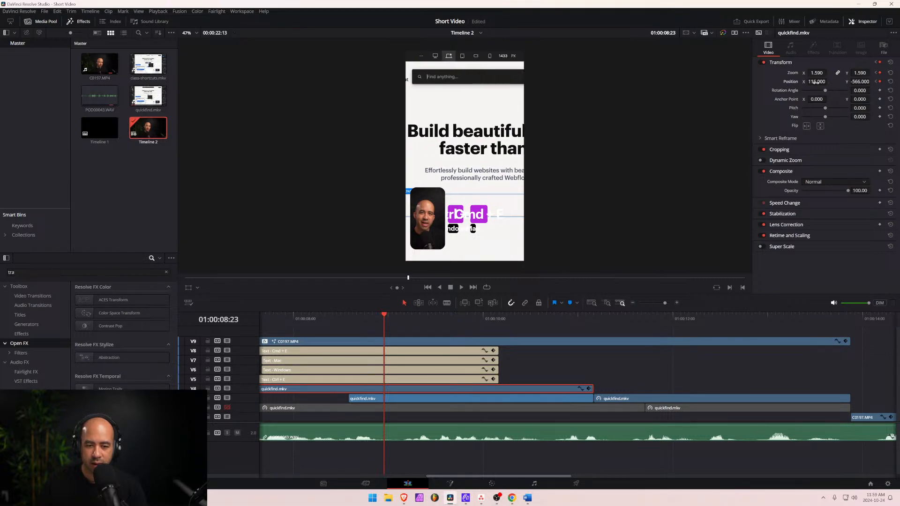
{"action": "key", "text": "space"}
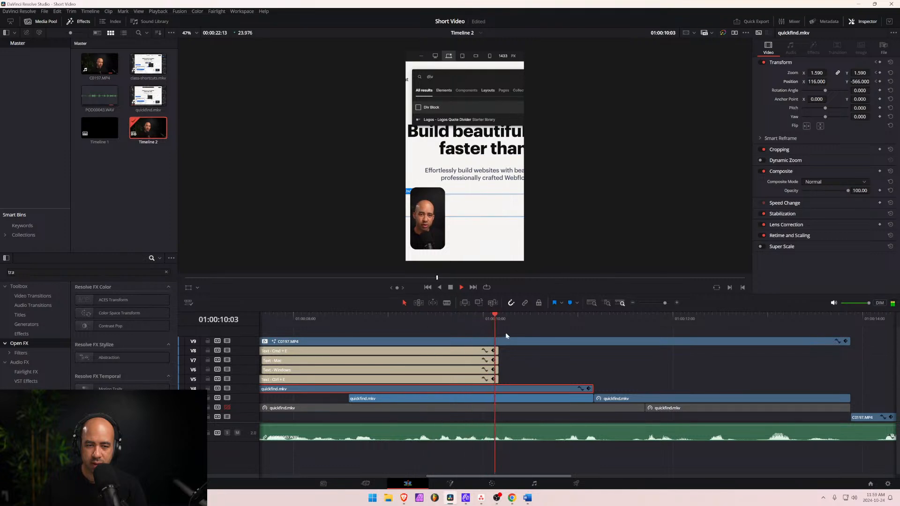
{"action": "key", "text": "space"}
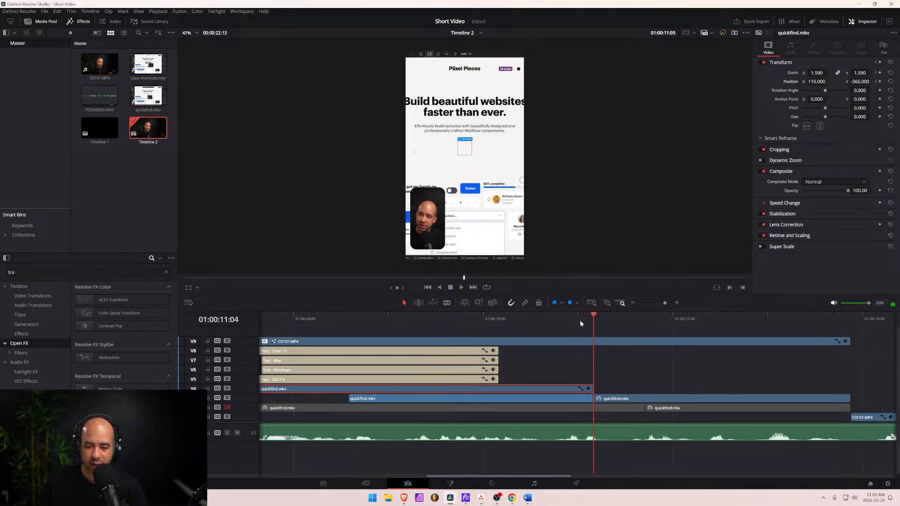
Copy the V4 quickfind.mkv clip's Zoom, Scale X and Scale Y attributes onto the following V3 quickfind.mkv clip, maintaining keyframe timing.
{"action": "left_click", "coordinate": [546, 333]}
{"action": "left_click_drag", "start_coordinate": [546, 331], "coordinate": [563, 333]}
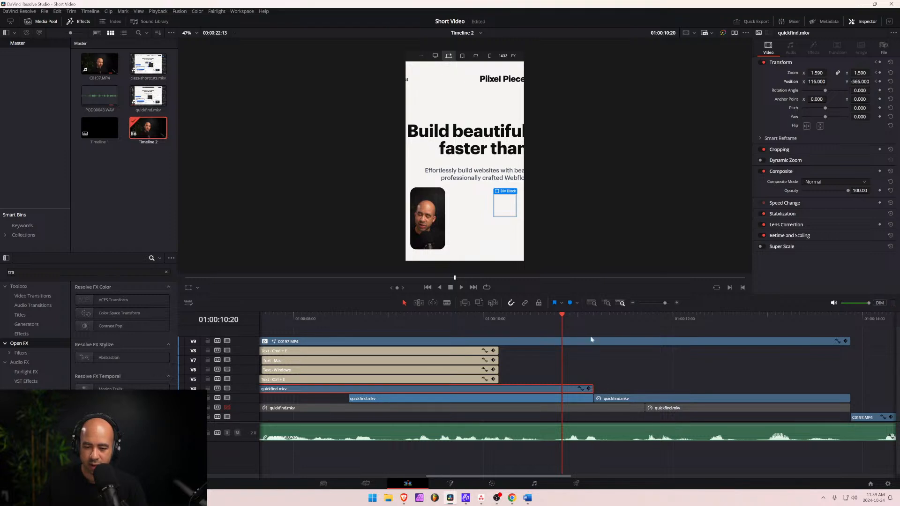
{"action": "left_click", "coordinate": [613, 328]}
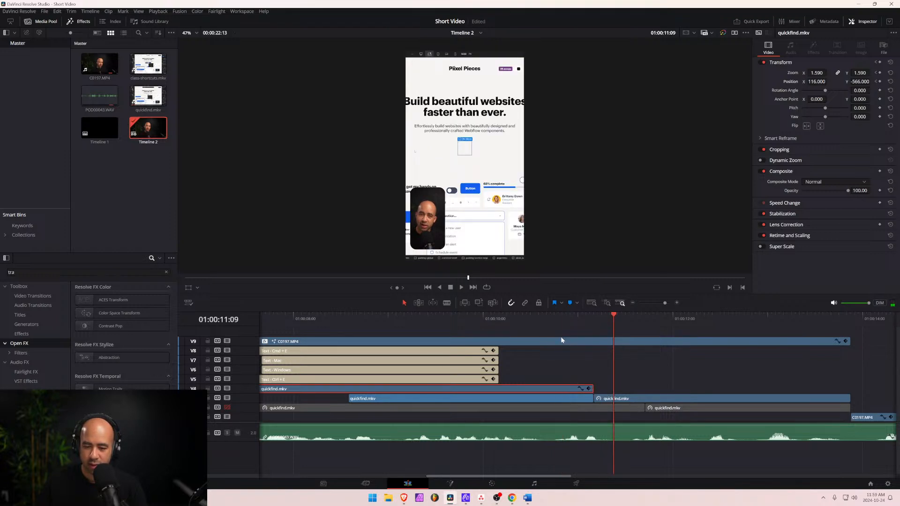
{"action": "left_click", "coordinate": [558, 316]}
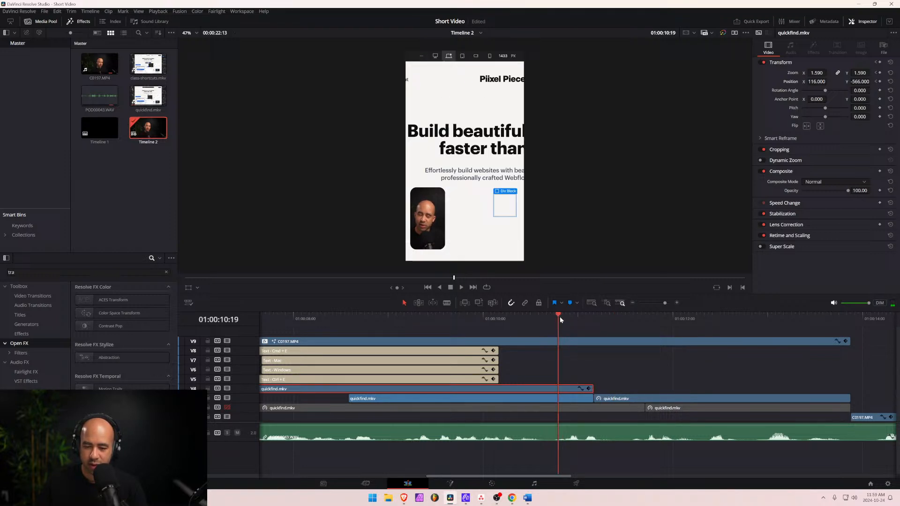
{"action": "right_click", "coordinate": [545, 387]}
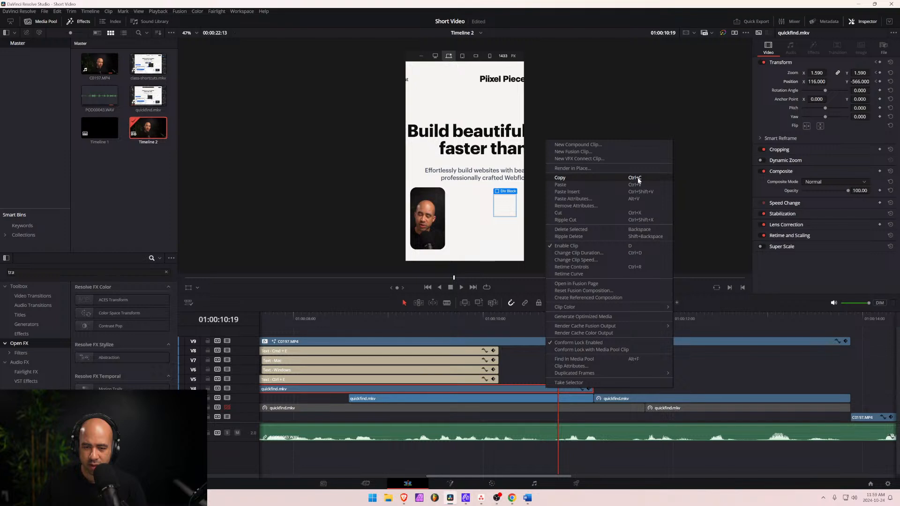
{"action": "left_click", "coordinate": [560, 178]}
{"action": "right_click", "coordinate": [670, 400]}
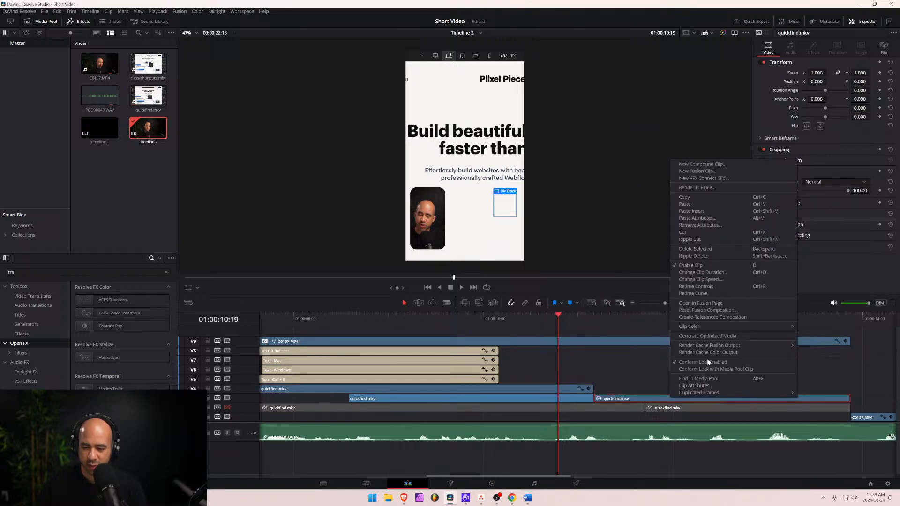
{"action": "left_click", "coordinate": [708, 218]}
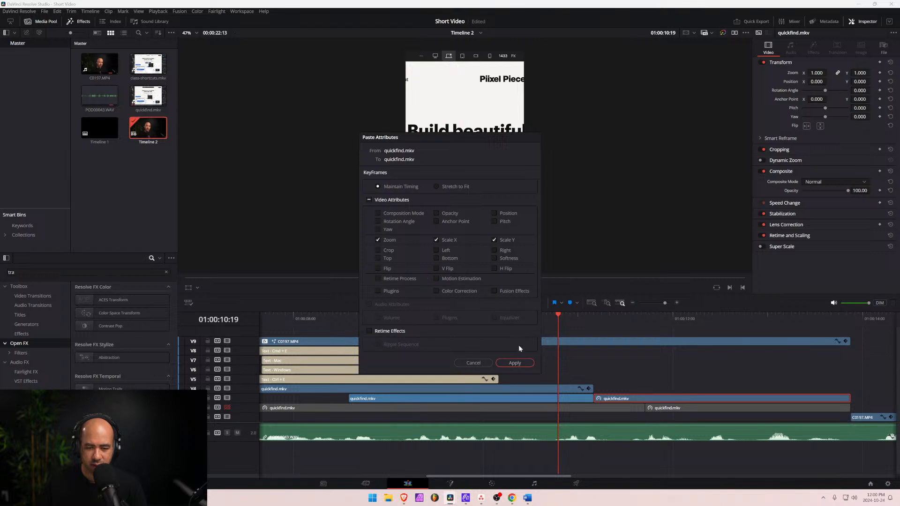
{"action": "left_click", "coordinate": [531, 364]}
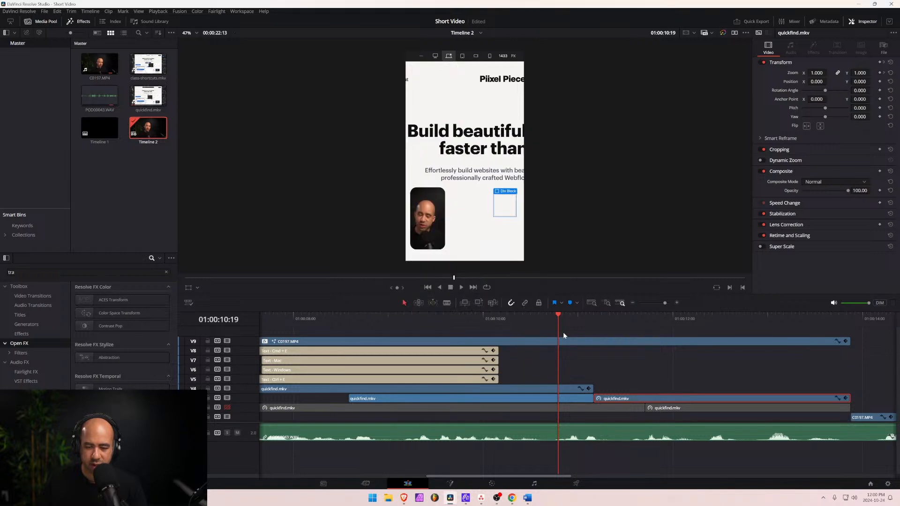
Try a keyframed Zoom of 1.590 on the V3 quickfind.mkv clip at 01:00:11:17.
{"action": "left_click_drag", "start_coordinate": [563, 331], "coordinate": [645, 370]}
{"action": "left_click", "coordinate": [557, 389]}
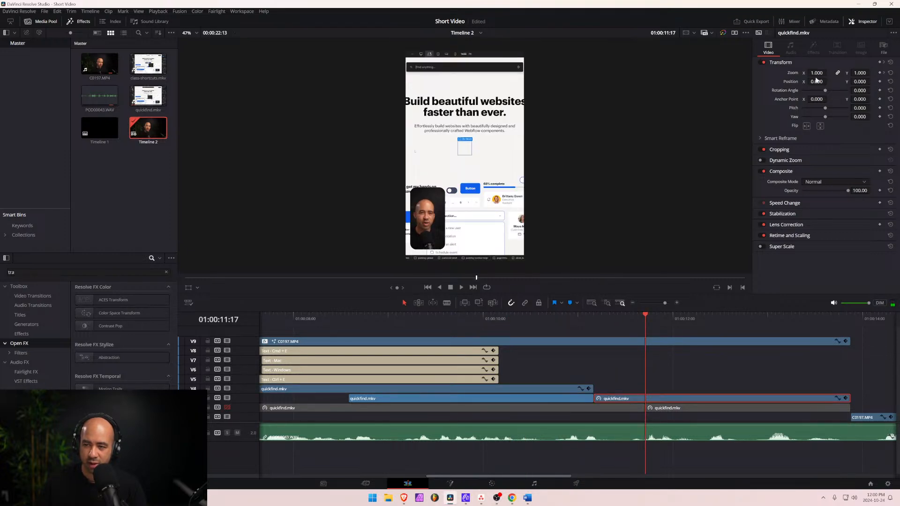
{"action": "double_click", "coordinate": [816, 73]}
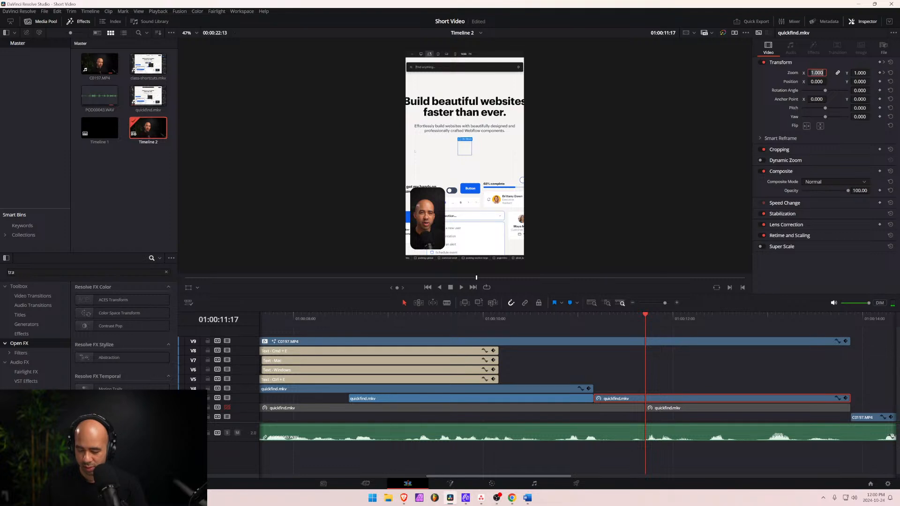
{"action": "type", "text": "1.59"}
{"action": "key", "text": "Return"}
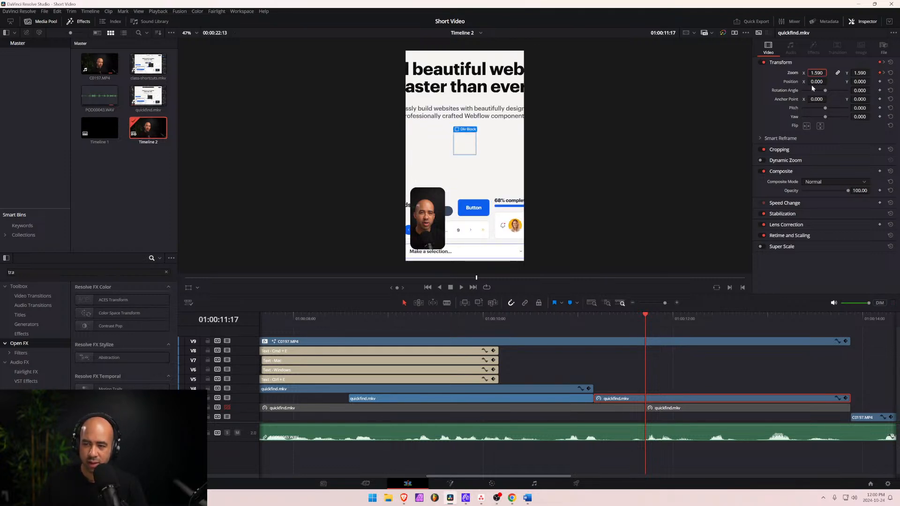
{"action": "left_click", "coordinate": [879, 74]}
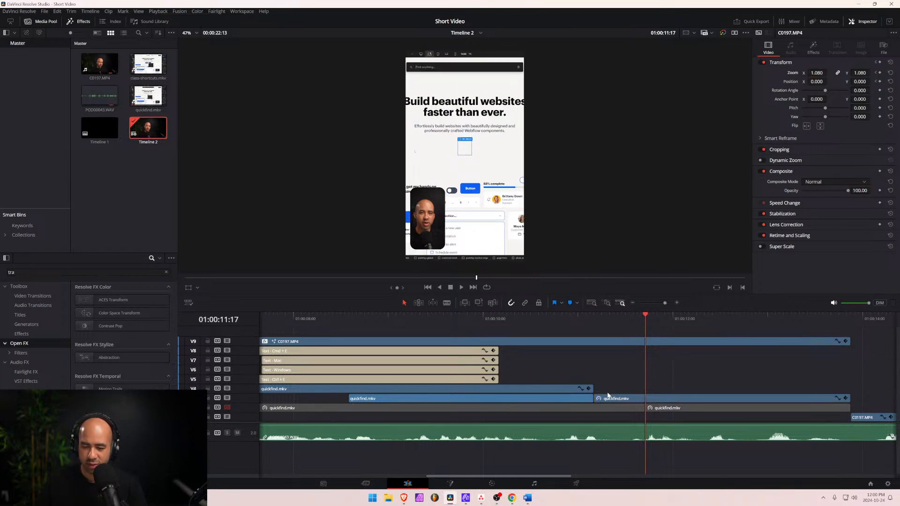
Play through the V3 quickfind.mkv clip, then clear its Zoom keyframes and reset all its Transform values.
{"action": "left_click_drag", "start_coordinate": [608, 318], "coordinate": [689, 330]}
{"action": "key", "text": "space"}
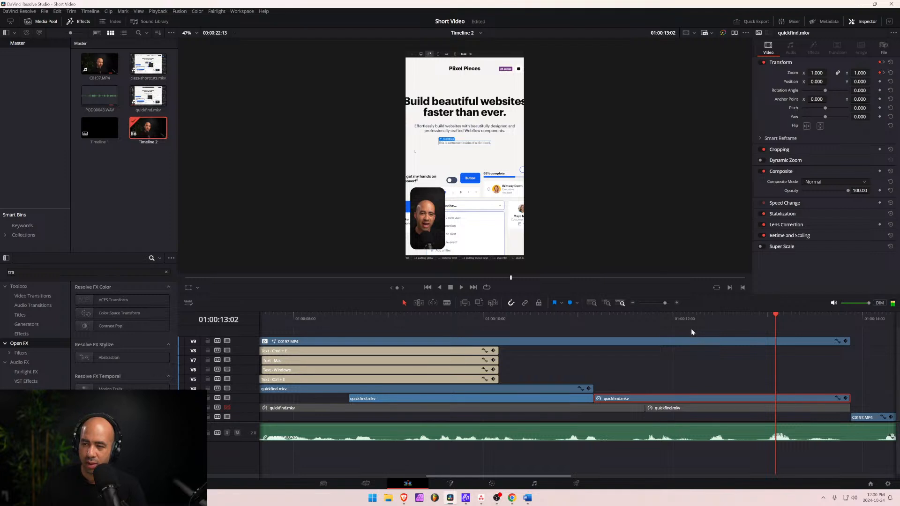
{"action": "left_click", "coordinate": [880, 73]}
{"action": "left_click", "coordinate": [879, 63]}
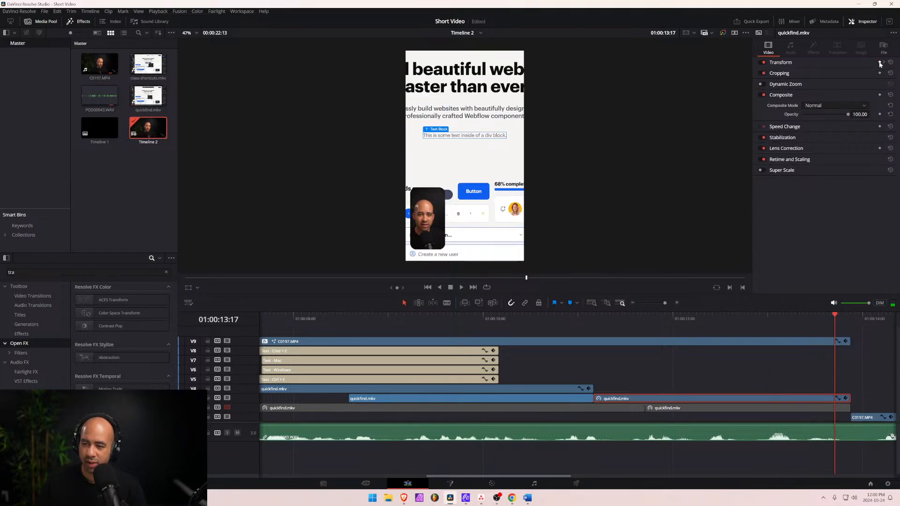
{"action": "left_click", "coordinate": [873, 65]}
{"action": "left_click", "coordinate": [890, 62]}
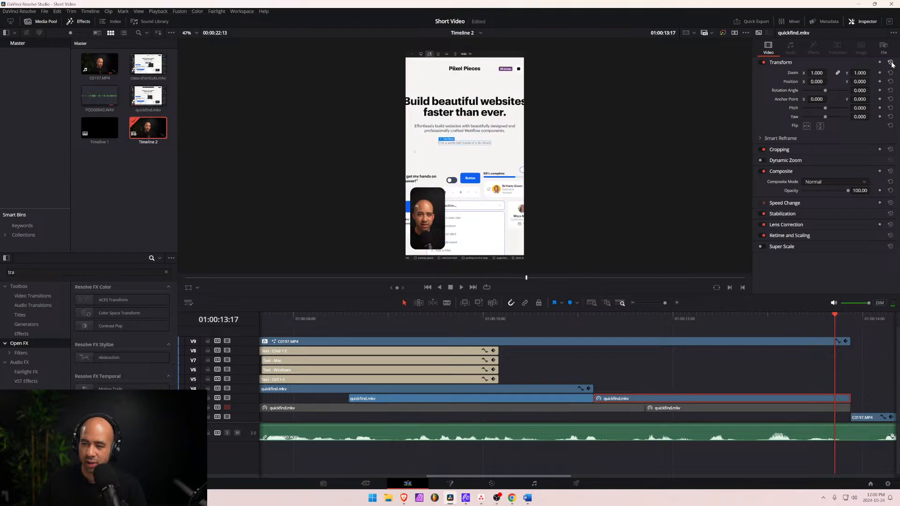
Give the V3 quickfind.mkv clip a constant Zoom of 1.590, matching the preceding V4 clip.
{"action": "left_click", "coordinate": [603, 316]}
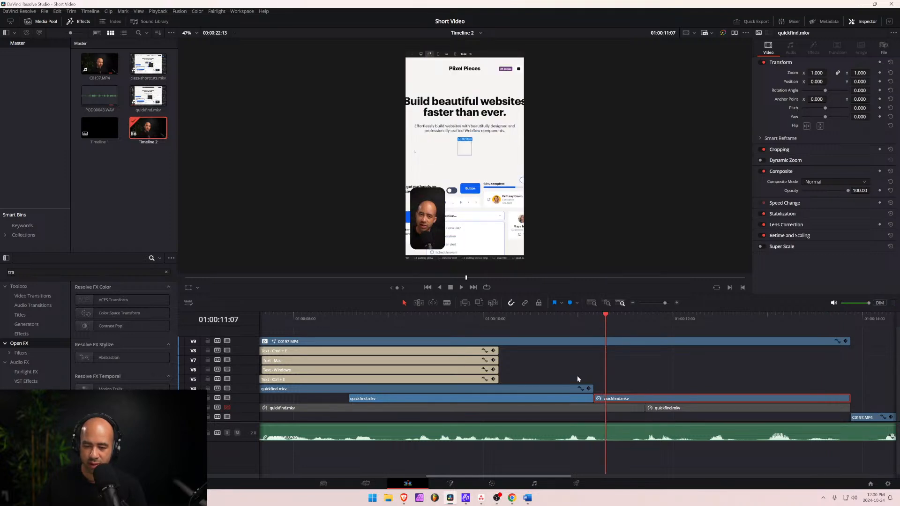
{"action": "left_click", "coordinate": [588, 390]}
{"action": "left_click", "coordinate": [623, 399]}
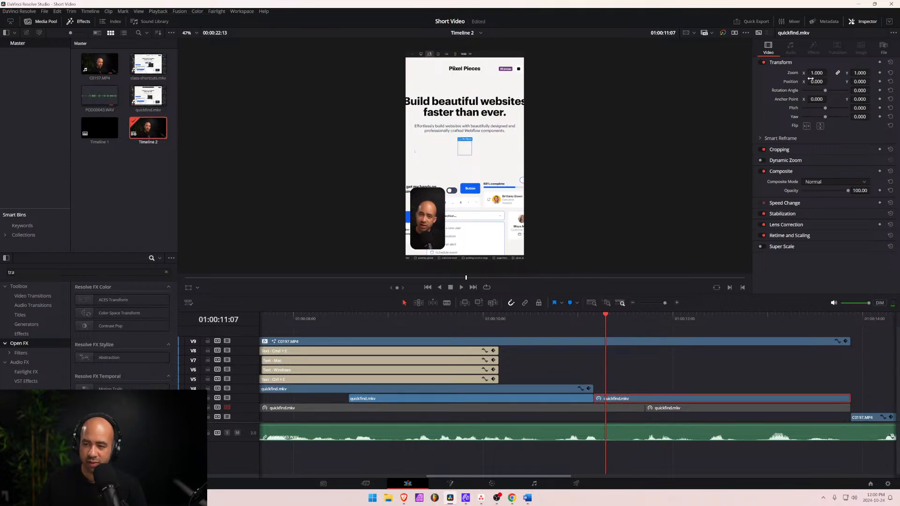
{"action": "left_click_drag", "start_coordinate": [811, 74], "coordinate": [815, 73]}
{"action": "type", "text": "1.59"}
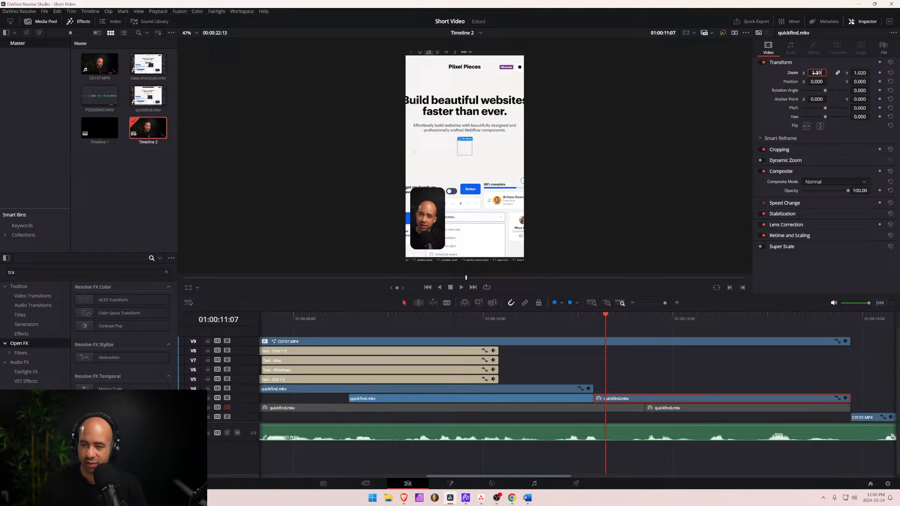
{"action": "key", "text": "Return"}
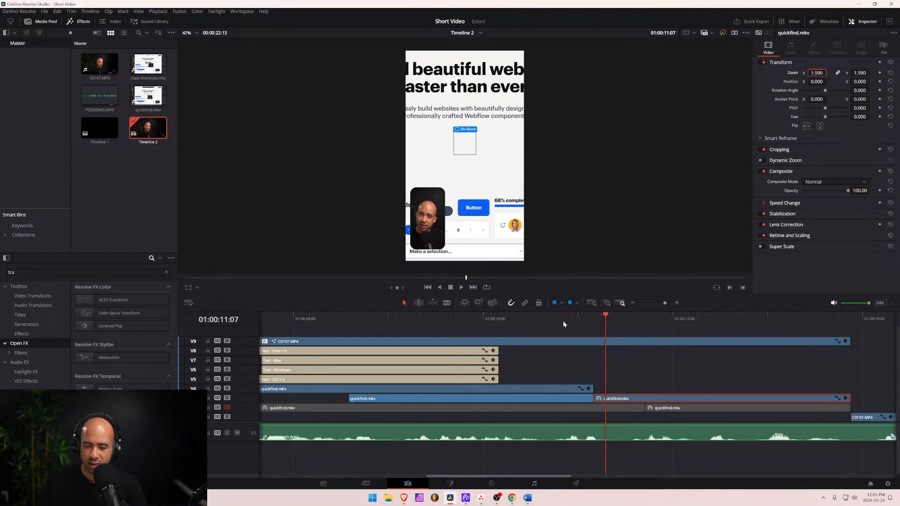
Match the V3 quickfind.mkv clip's framing to the V4 clip by setting Position X to 116 and Position Y to -566.
{"action": "left_click", "coordinate": [549, 390]}
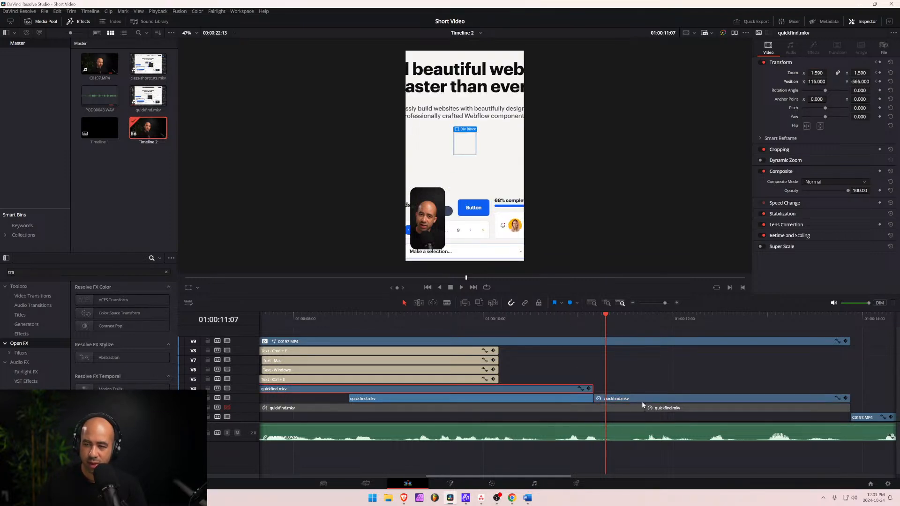
{"action": "left_click", "coordinate": [642, 401]}
{"action": "mouse_move", "coordinate": [816, 82]}
{"action": "left_mouse_down"}
{"action": "mouse_move", "coordinate": [828, 81]}
{"action": "mouse_move", "coordinate": [814, 82]}
{"action": "left_mouse_up"}
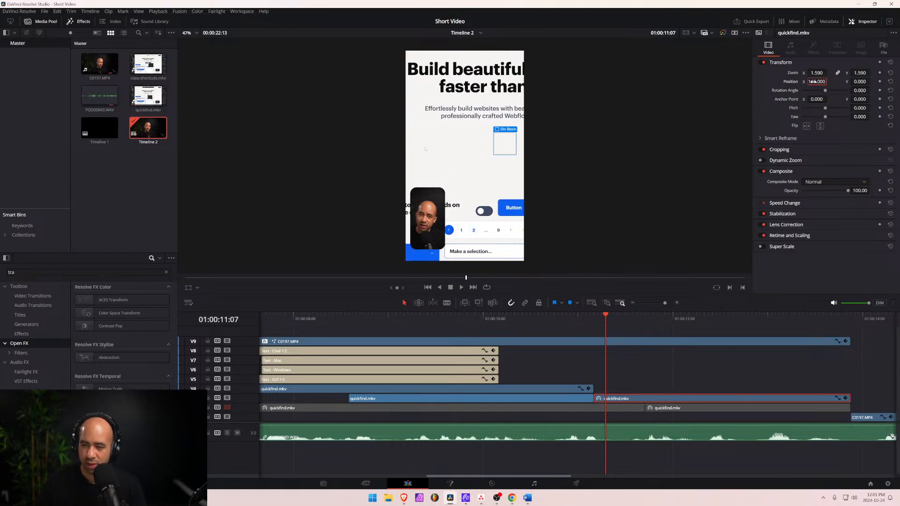
{"action": "left_click", "coordinate": [587, 390]}
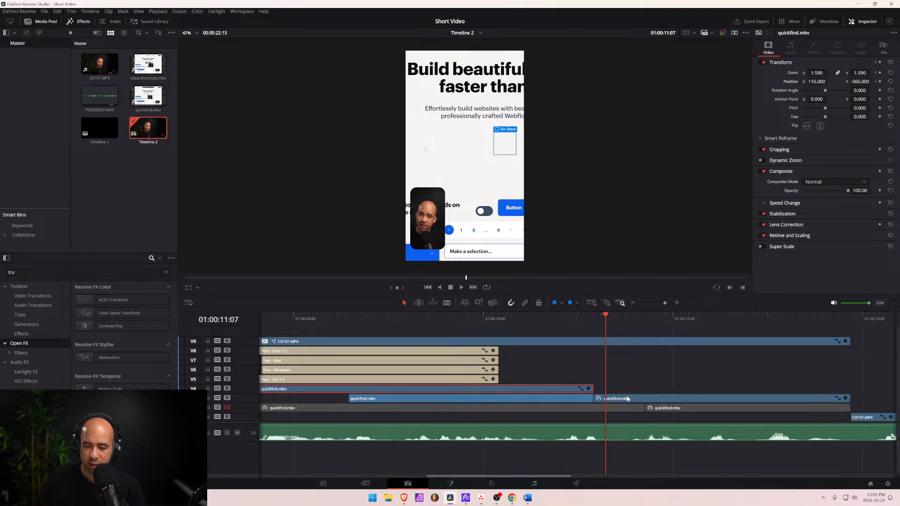
{"action": "left_click", "coordinate": [630, 400]}
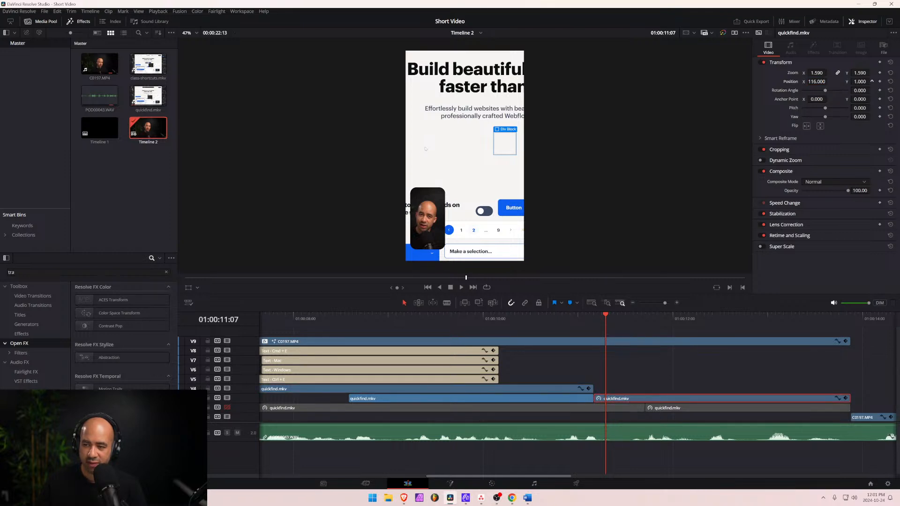
{"action": "left_click_drag", "start_coordinate": [872, 82], "coordinate": [873, 82]}
{"action": "double_click", "coordinate": [856, 82]}
{"action": "type", "text": "-566"}
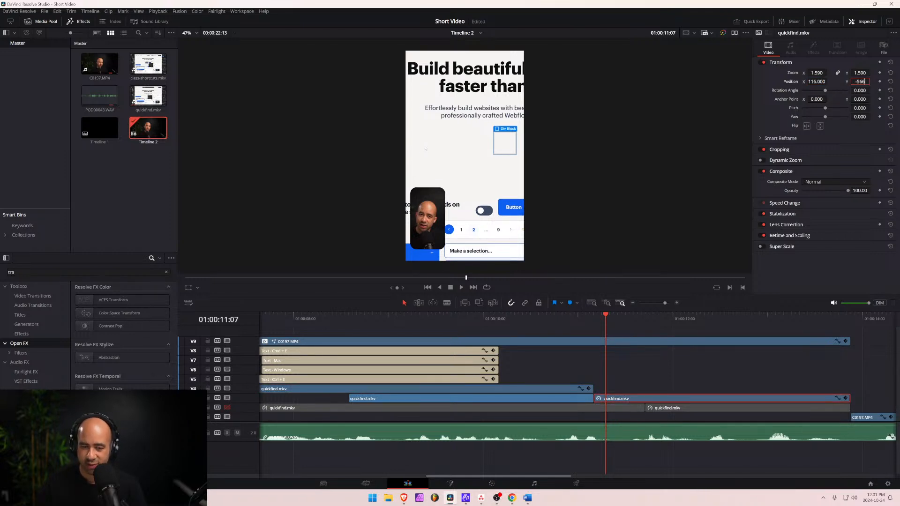
{"action": "key", "text": "Return"}
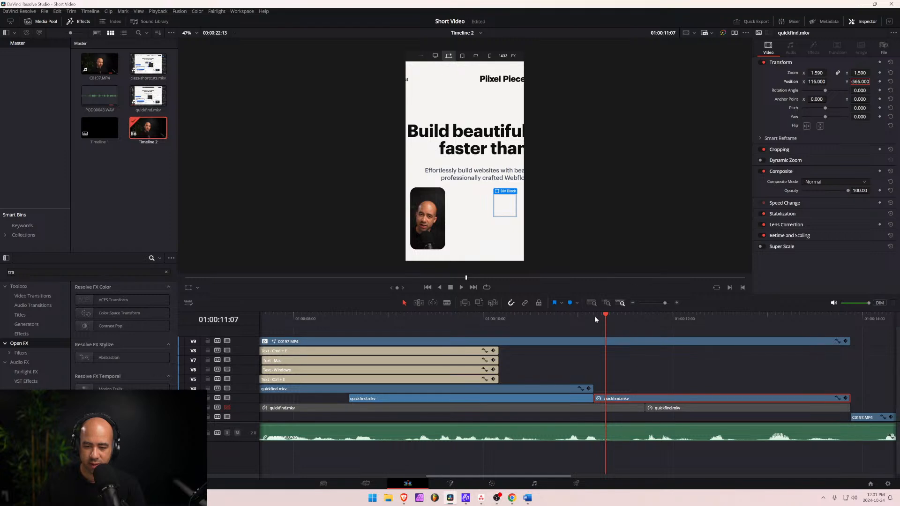
Play back the transition from the V4 to the V3 quickfind.mkv clip to check that the framing matches.
{"action": "left_click", "coordinate": [518, 324]}
{"action": "key", "text": "space"}
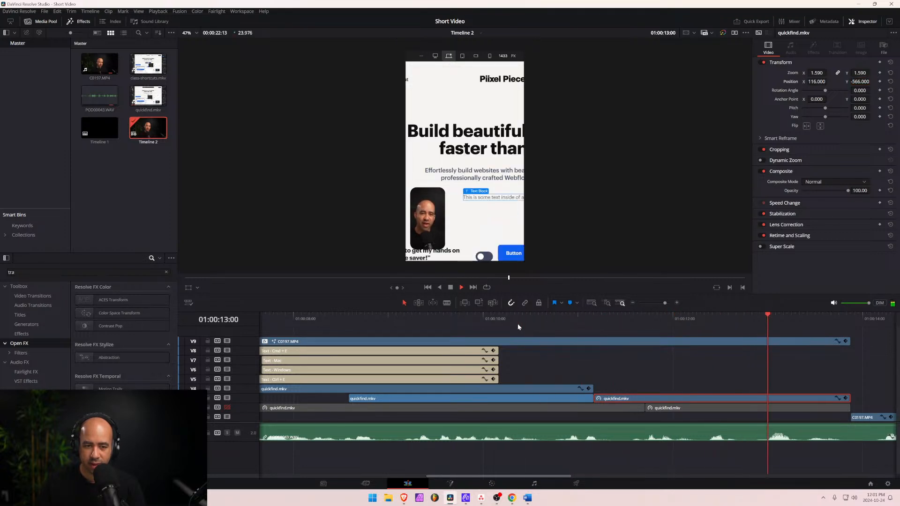
{"action": "key", "text": "space"}
Review the whole screen-recording section by playing from about 01:00:05 to 01:00:15:05.
{"action": "scroll", "coordinate": [466, 359], "scroll_direction": "down", "scroll_amount": 7}
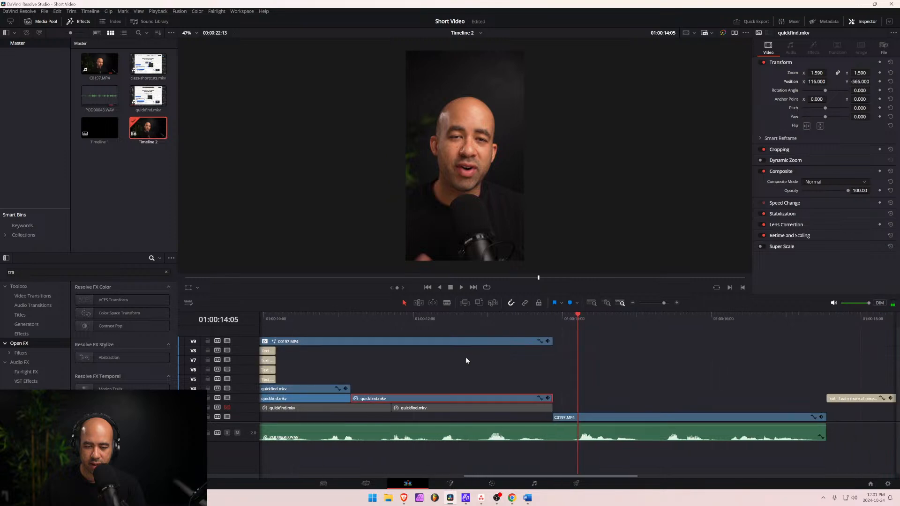
{"action": "scroll", "coordinate": [343, 332], "scroll_direction": "down", "scroll_amount": 2}
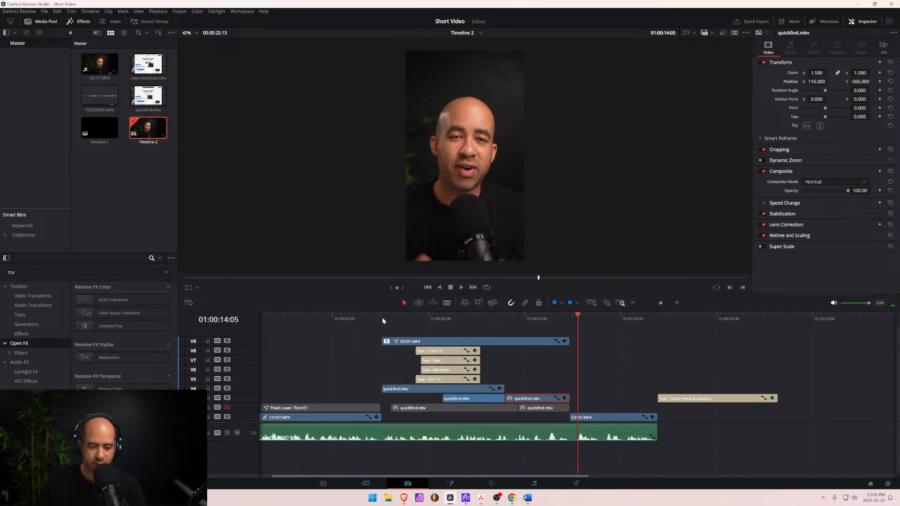
{"action": "left_click_drag", "start_coordinate": [381, 317], "coordinate": [474, 329]}
{"action": "left_click", "coordinate": [364, 330]}
{"action": "key", "text": "space"}
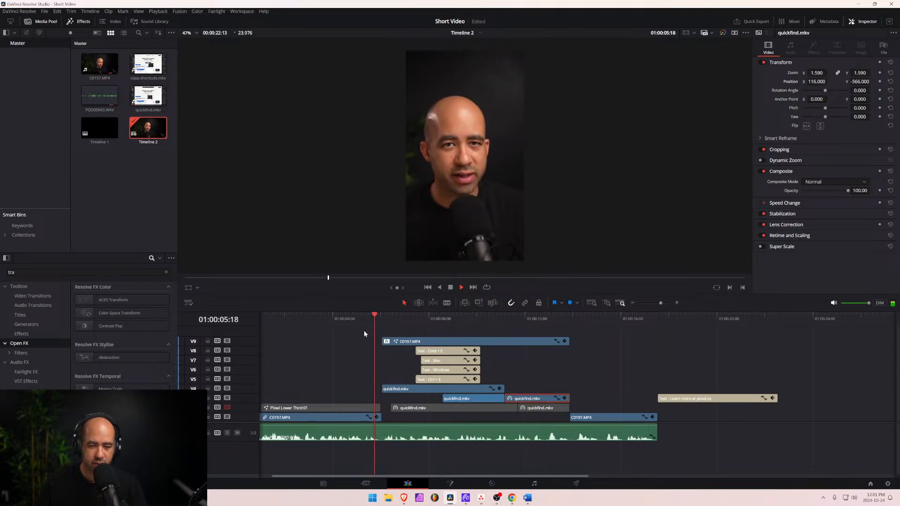
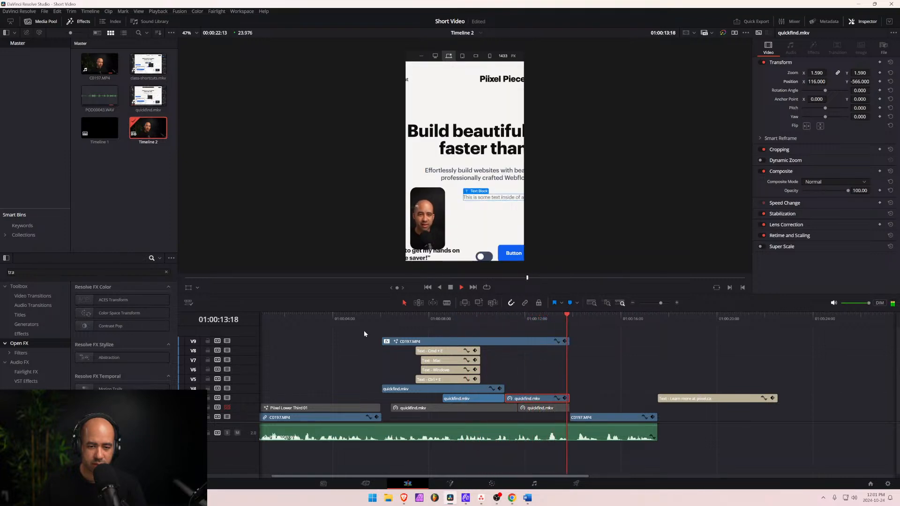
{"action": "key", "text": "space"}
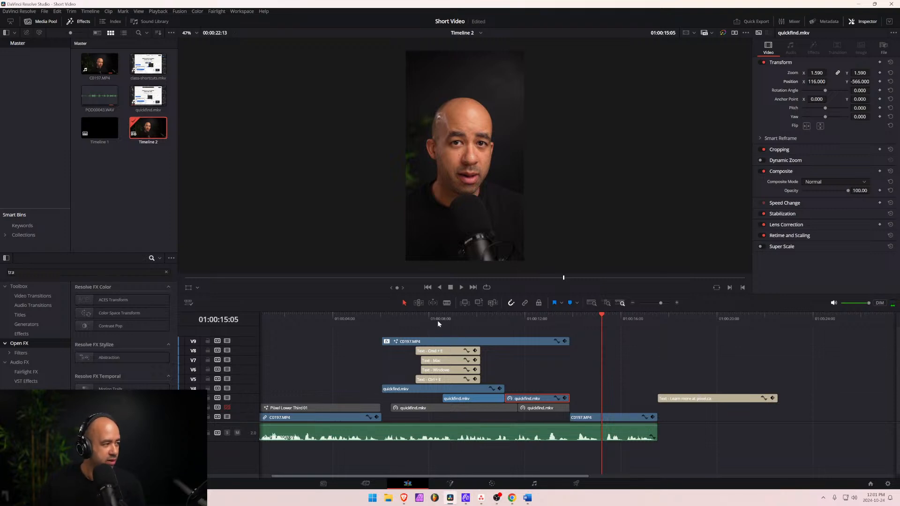
At 01:00:07:01, adjust the V9 C0197.MP4 clip's Transform effect to Position X -0.058 and Zoom 0.366.
{"action": "left_click", "coordinate": [444, 319]}
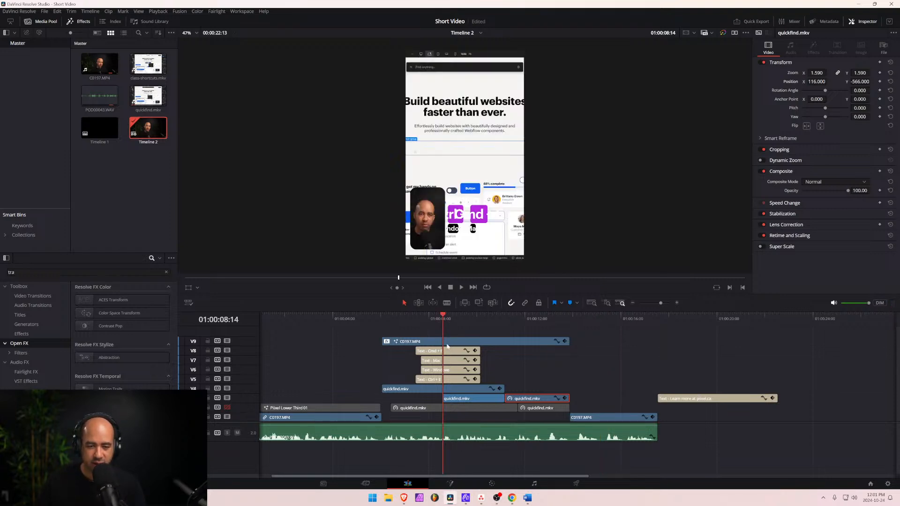
{"action": "key", "text": "ctrl+equal"}
{"action": "key", "text": "ctrl+equal"}
{"action": "key", "text": "ctrl+equal"}
{"action": "key", "text": "ctrl+equal"}
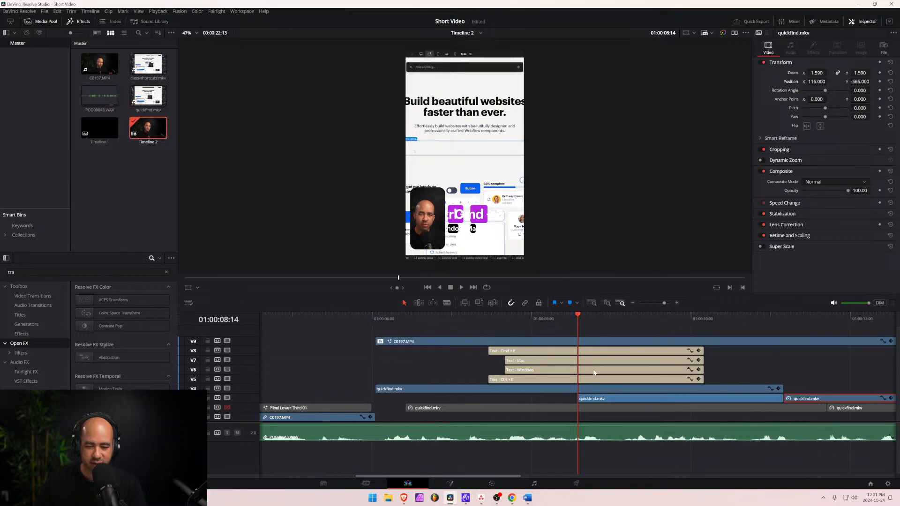
{"action": "left_click_drag", "start_coordinate": [476, 315], "coordinate": [431, 318]}
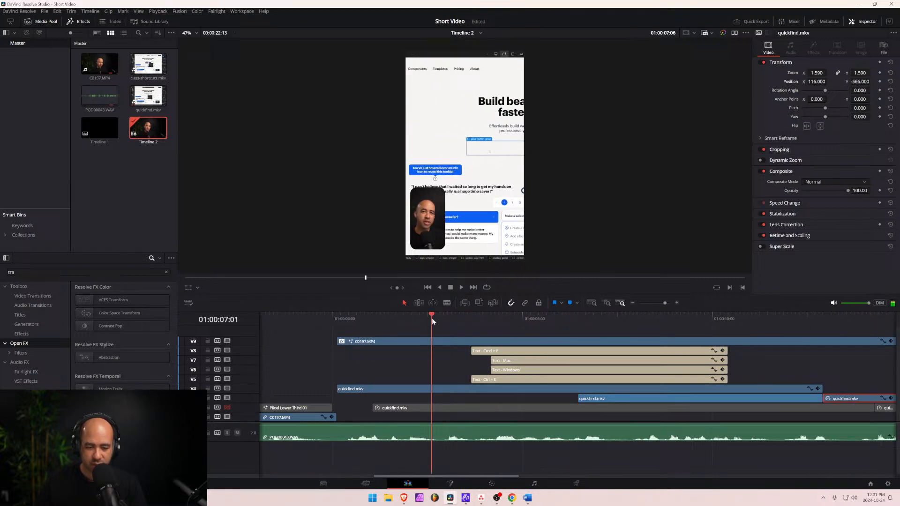
{"action": "left_click", "coordinate": [441, 343]}
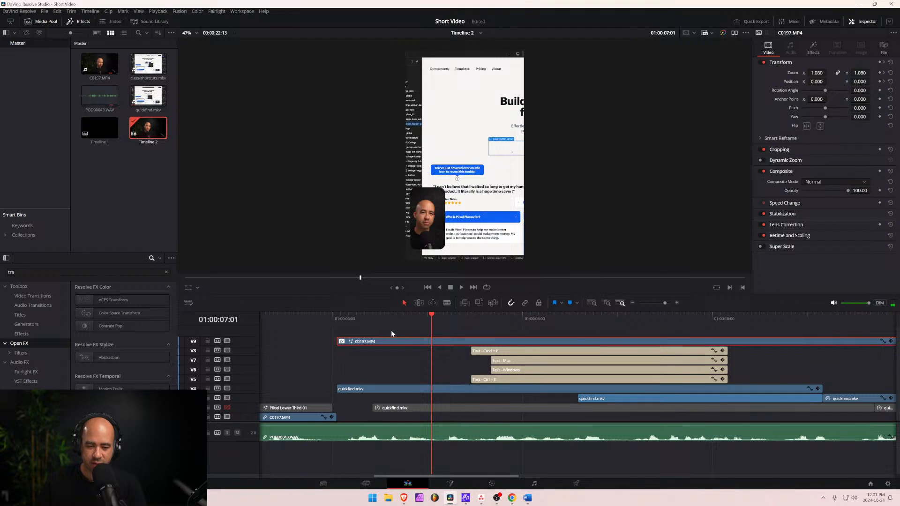
{"action": "left_click", "coordinate": [813, 46]}
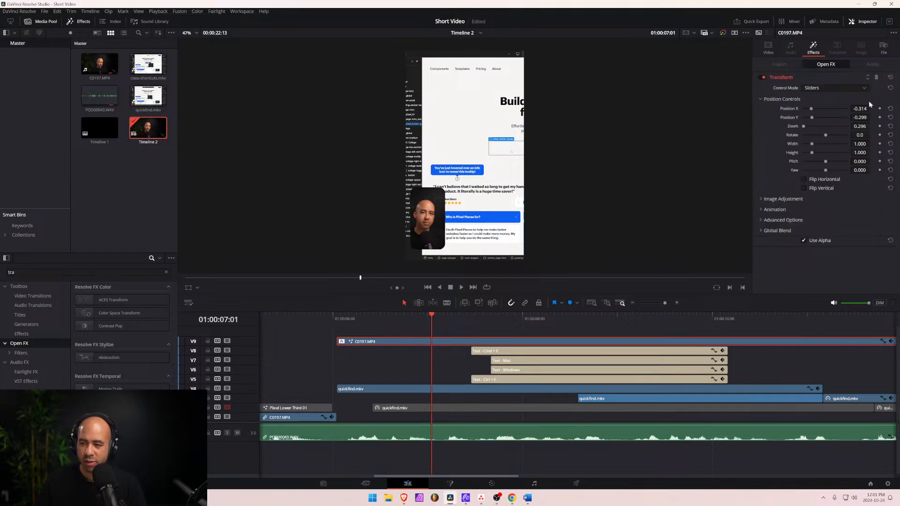
{"action": "left_click", "coordinate": [758, 199]}
{"action": "scroll", "coordinate": [806, 204], "scroll_direction": "down", "scroll_amount": 1}
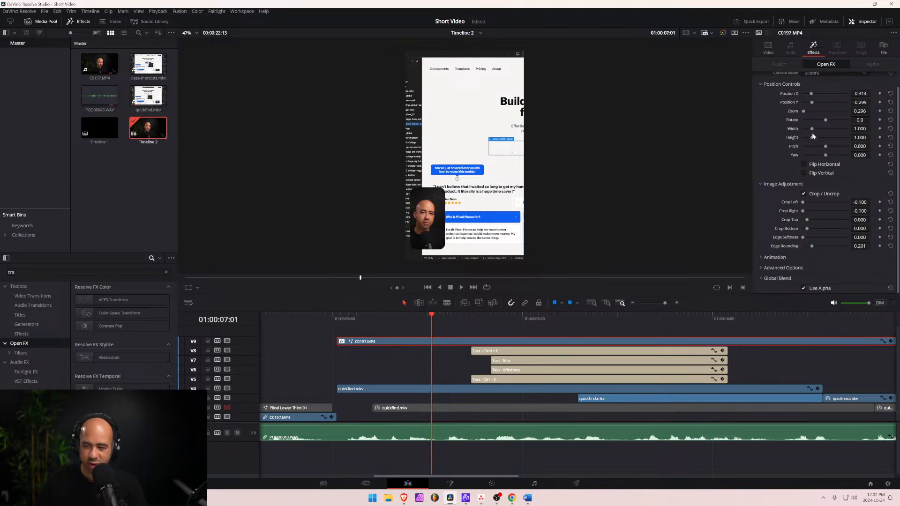
{"action": "left_click_drag", "start_coordinate": [811, 94], "coordinate": [805, 113]}
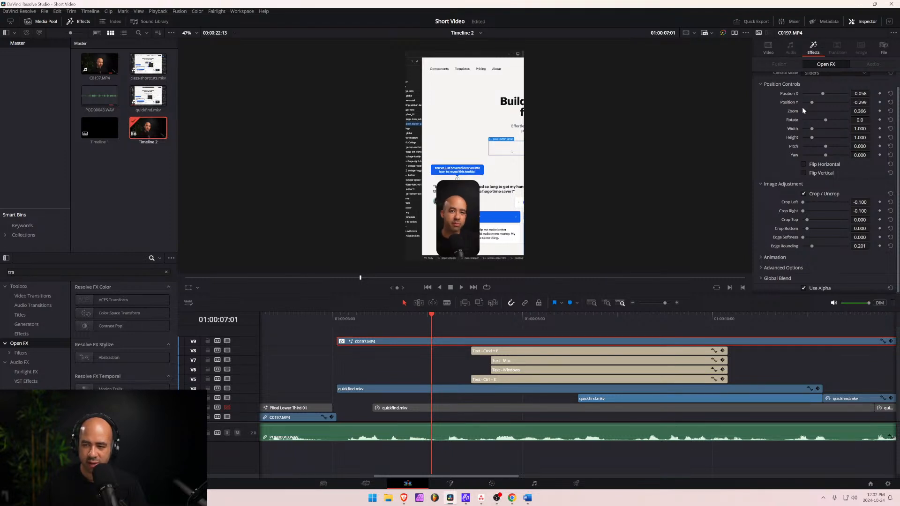
Set the V9 C0197.MP4 clip's own video Zoom to 1.000 at 01:00:07:01.
{"action": "left_click", "coordinate": [767, 48]}
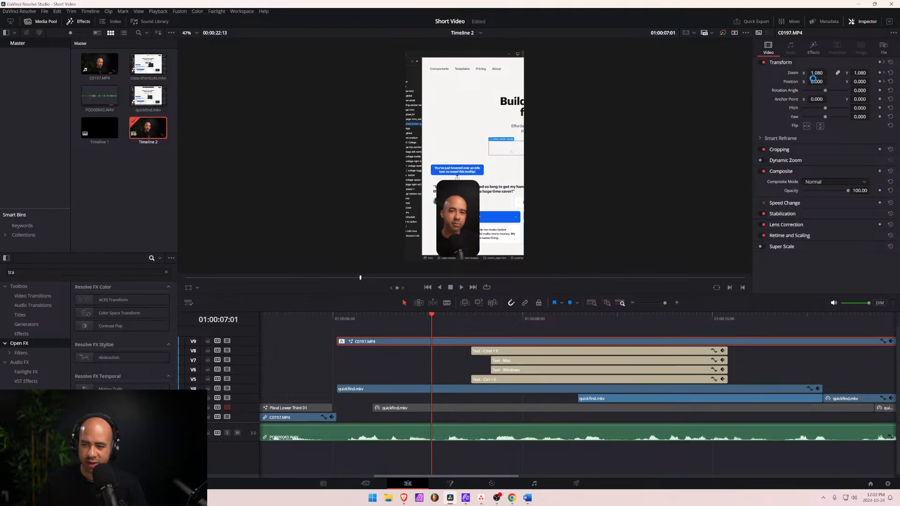
{"action": "mouse_move", "coordinate": [816, 73]}
{"action": "left_mouse_down"}
{"action": "mouse_move", "coordinate": [804, 73]}
{"action": "mouse_move", "coordinate": [828, 73]}
{"action": "left_mouse_up"}
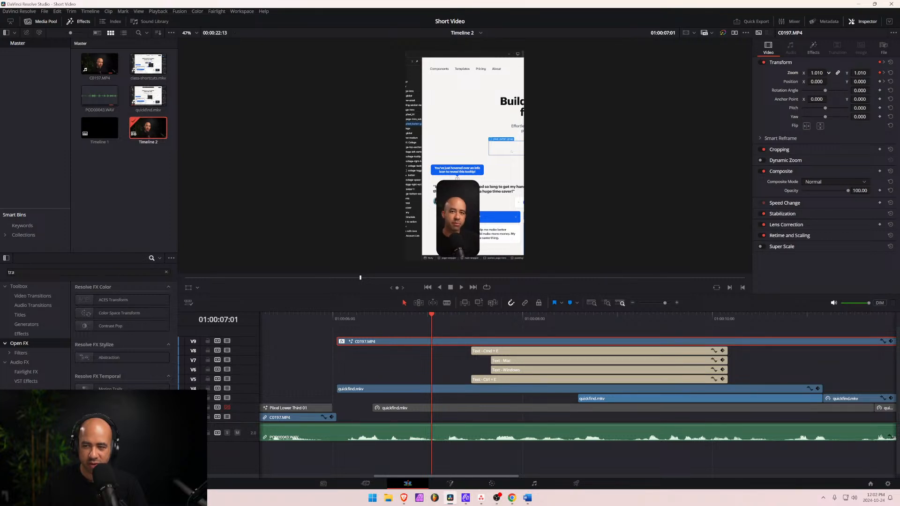
{"action": "left_click", "coordinate": [879, 62]}
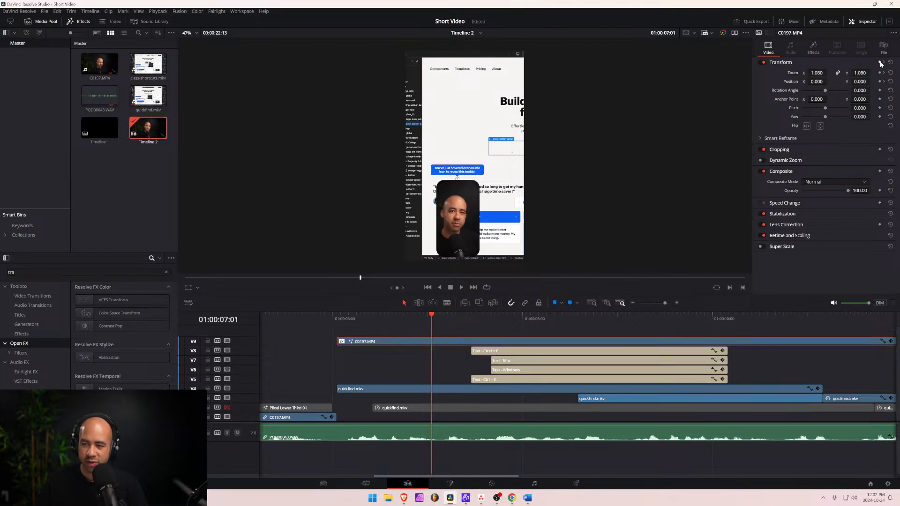
{"action": "double_click", "coordinate": [816, 74]}
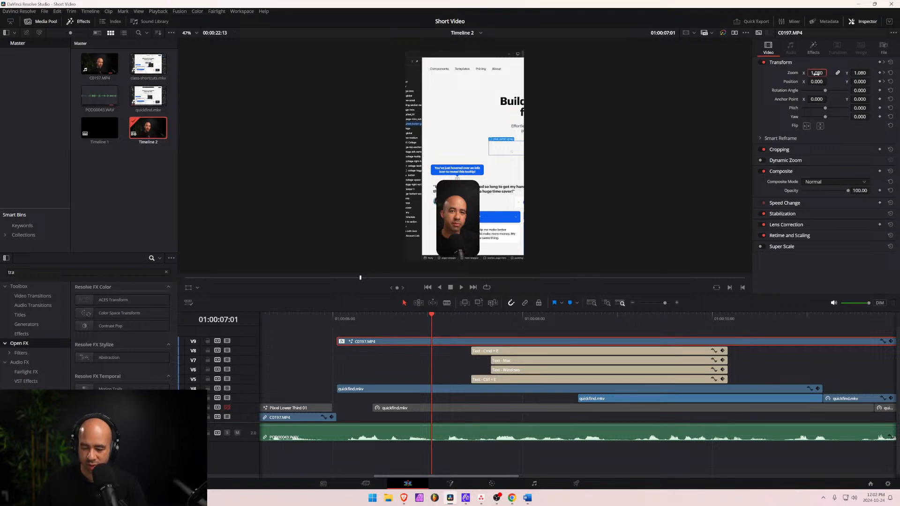
{"action": "type", "text": "1"}
{"action": "key", "text": "Return"}
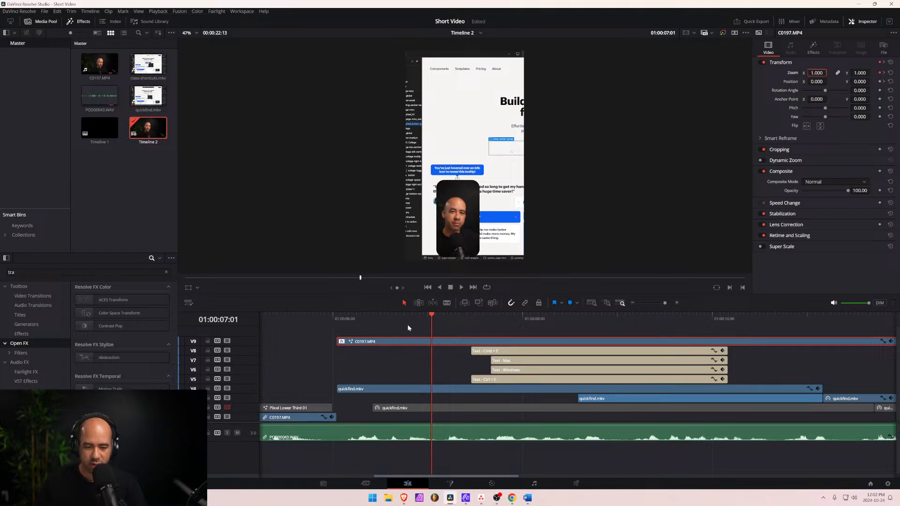
At 01:00:07:03, try toggling Crop / Uncrop and varying Crop Left in the V9 C0197.MP4 clip's Transform effect.
{"action": "left_click_drag", "start_coordinate": [407, 324], "coordinate": [440, 323]}
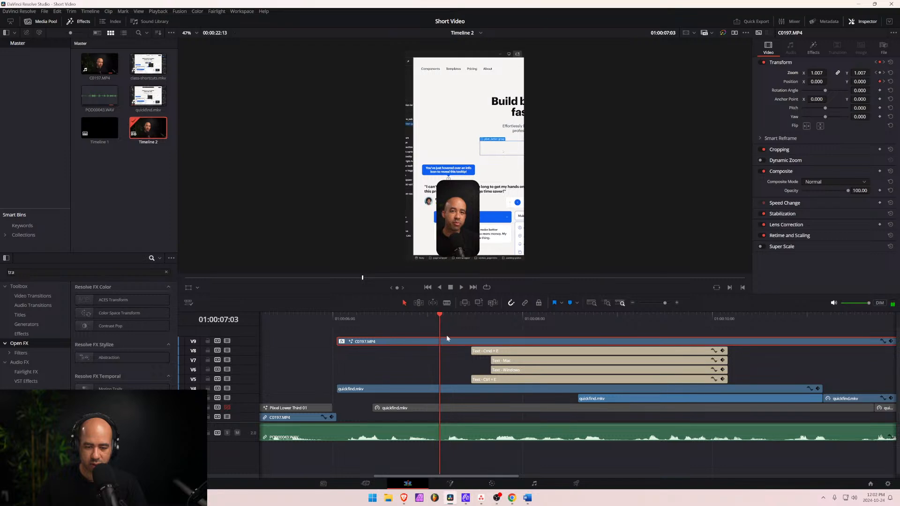
{"action": "left_click", "coordinate": [813, 47]}
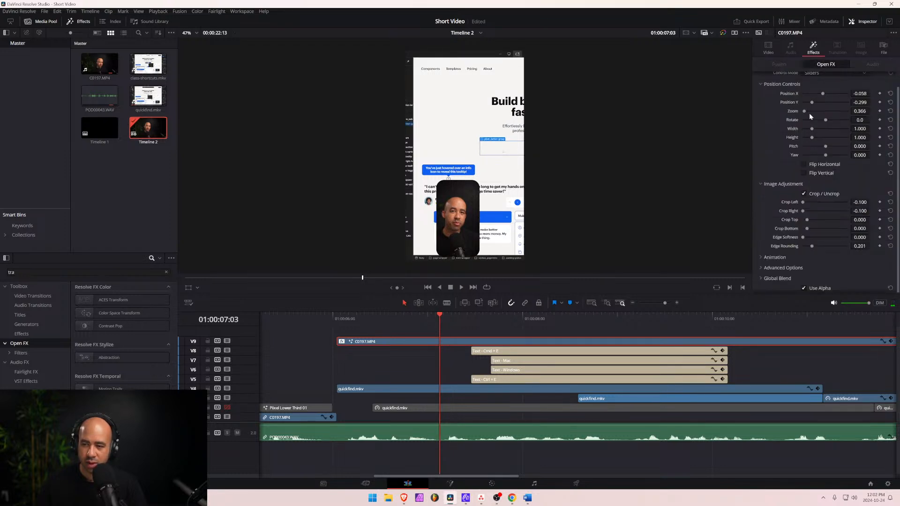
{"action": "left_click", "coordinate": [804, 194]}
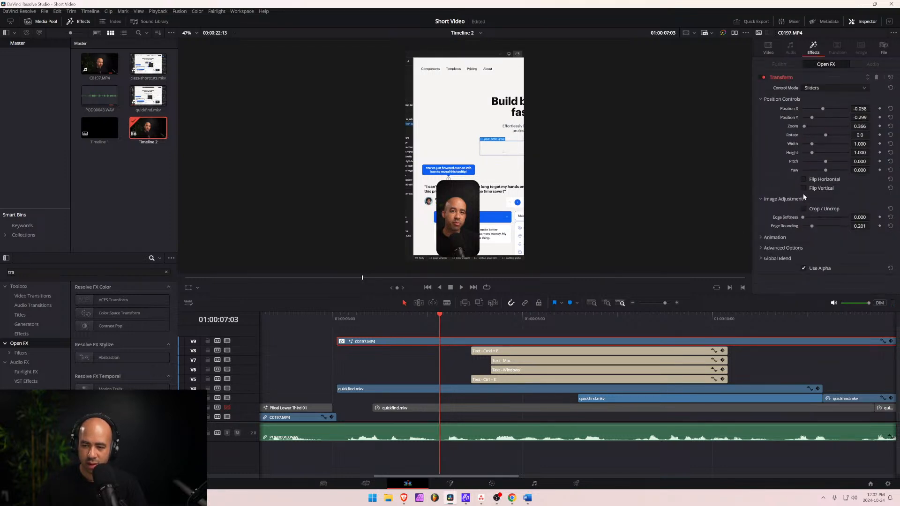
{"action": "left_click", "coordinate": [764, 247]}
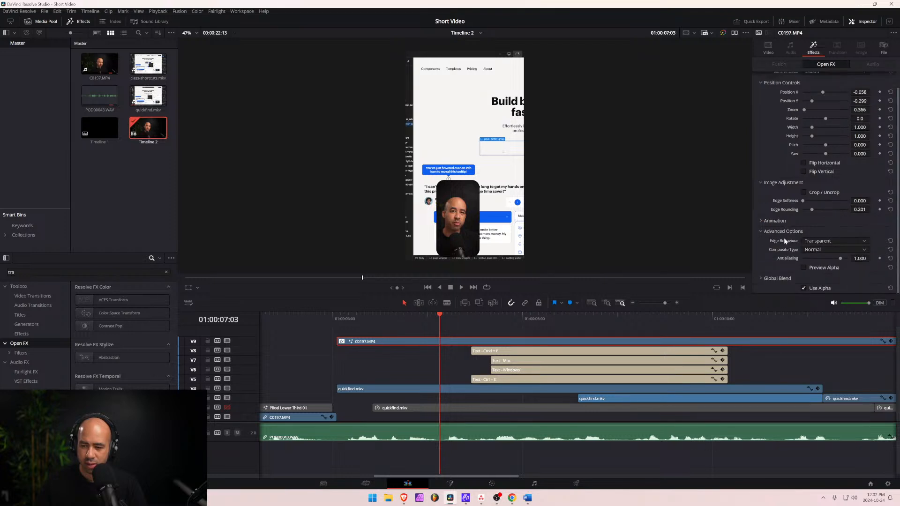
{"action": "left_click", "coordinate": [804, 192]}
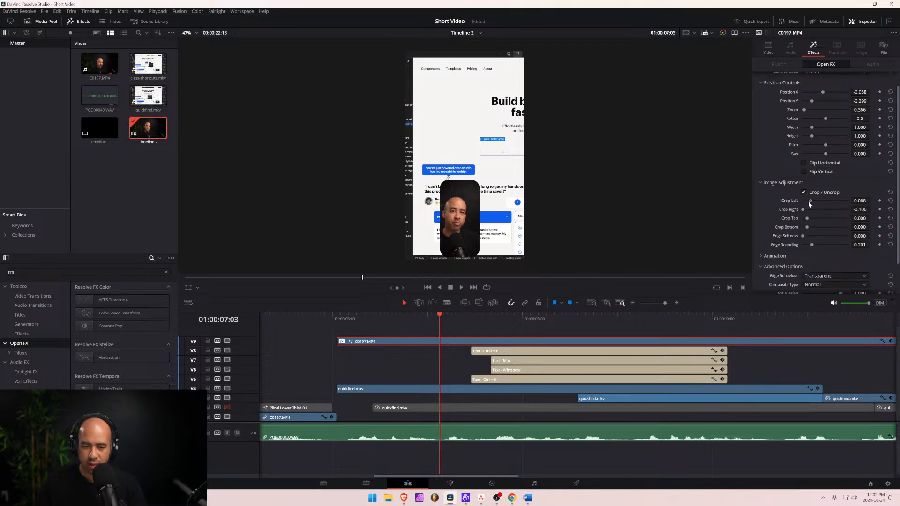
{"action": "left_click_drag", "start_coordinate": [833, 201], "coordinate": [761, 205]}
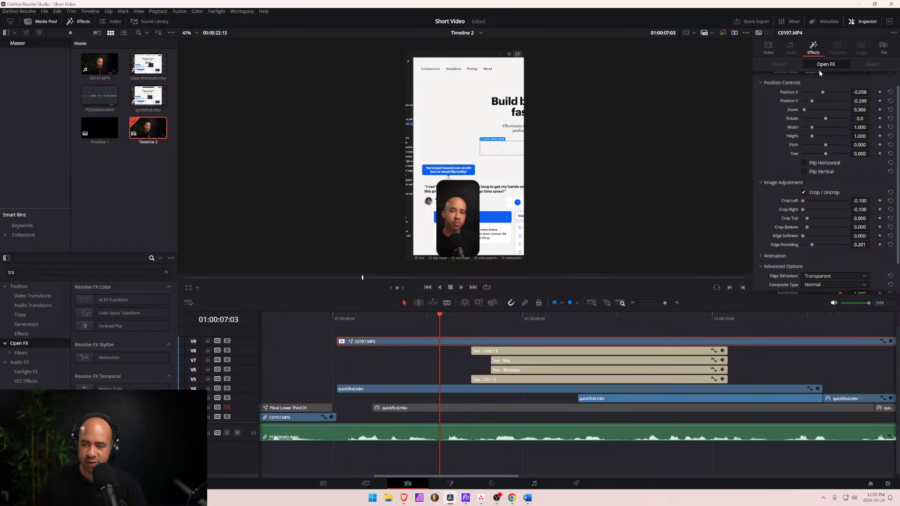
Replace the V9 C0197.MP4 clip's Transform effect with a fresh one and enable its Crop / Uncrop option.
{"action": "scroll", "coordinate": [814, 159], "scroll_direction": "up", "scroll_amount": 1}
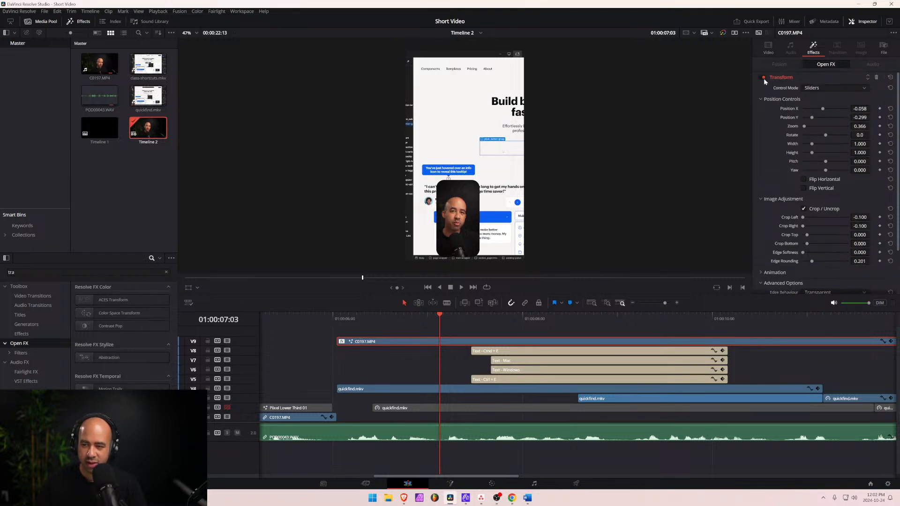
{"action": "left_click", "coordinate": [876, 78]}
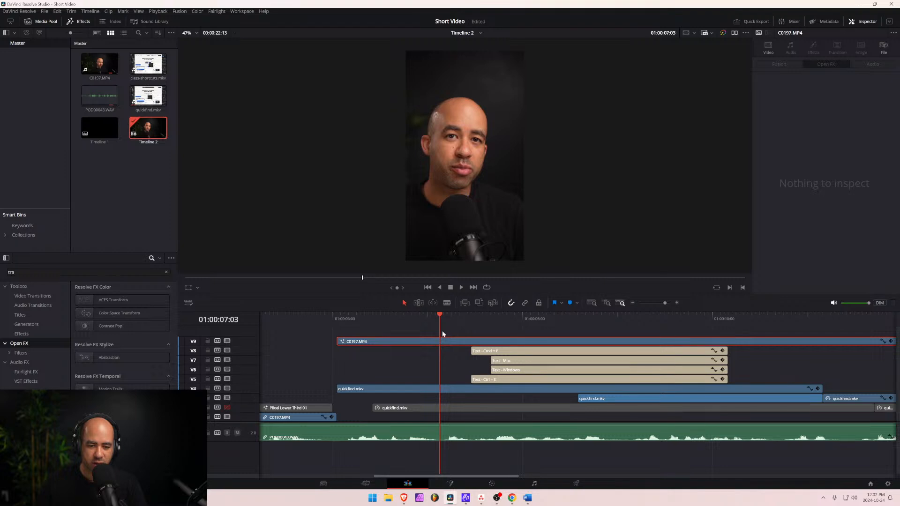
{"action": "left_click_drag", "start_coordinate": [97, 421], "coordinate": [392, 342]}
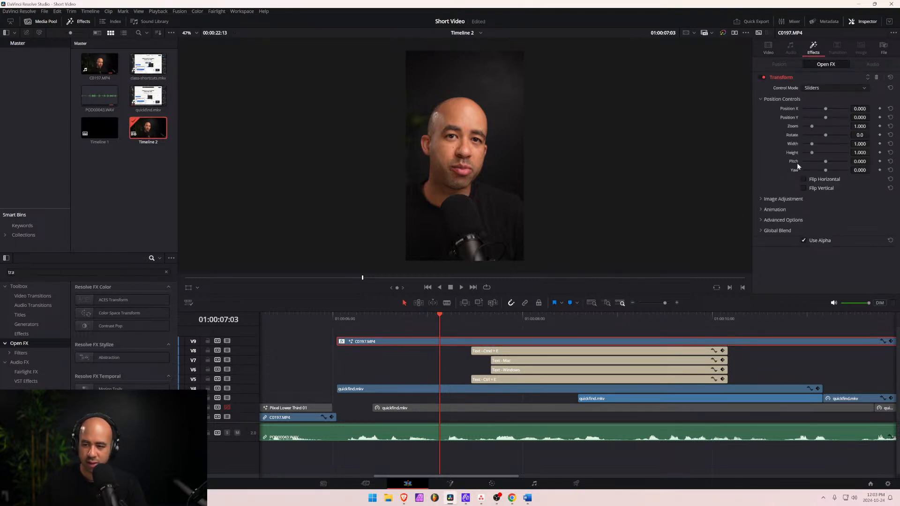
{"action": "left_click", "coordinate": [762, 211]}
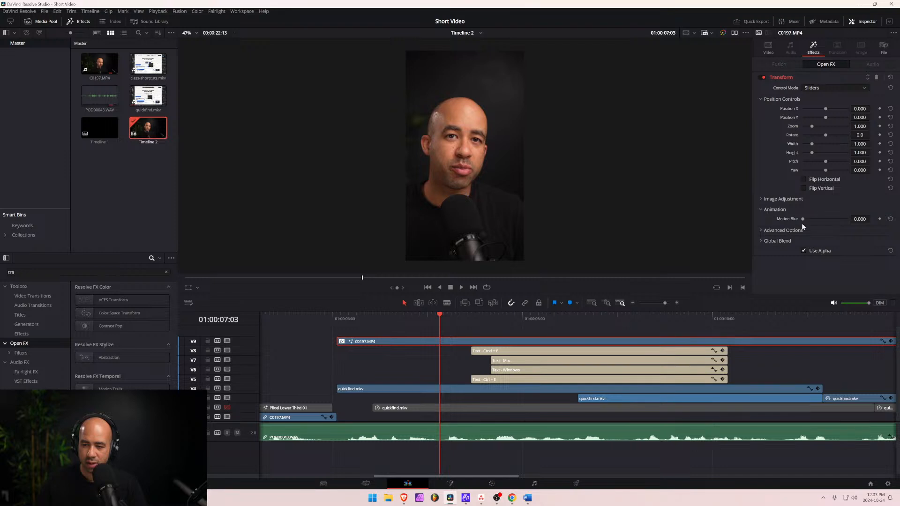
{"action": "left_click", "coordinate": [763, 210]}
{"action": "left_click", "coordinate": [762, 198]}
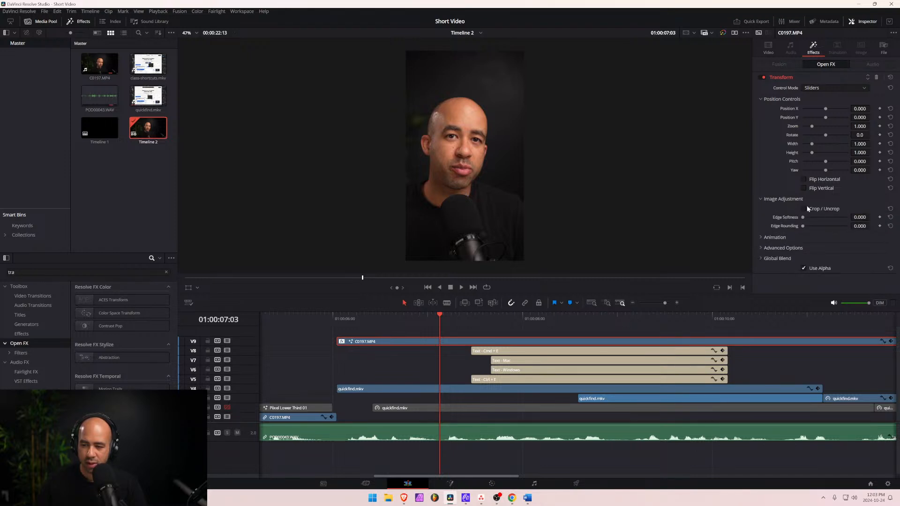
{"action": "left_click", "coordinate": [803, 208]}
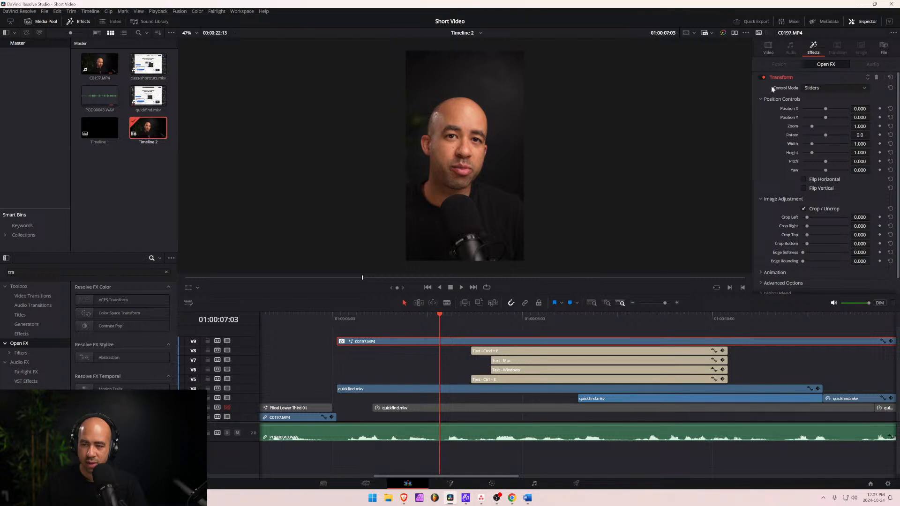
Remove the V9 C0197.MP4 clip's video Transform keyframes at 01:00:07:03 and 01:00:07:01.
{"action": "left_click", "coordinate": [769, 47]}
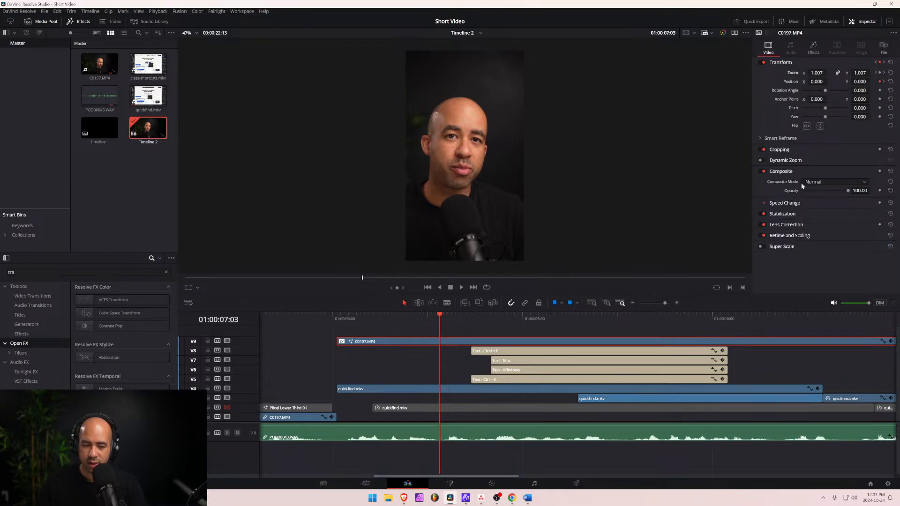
{"action": "left_click", "coordinate": [881, 62]}
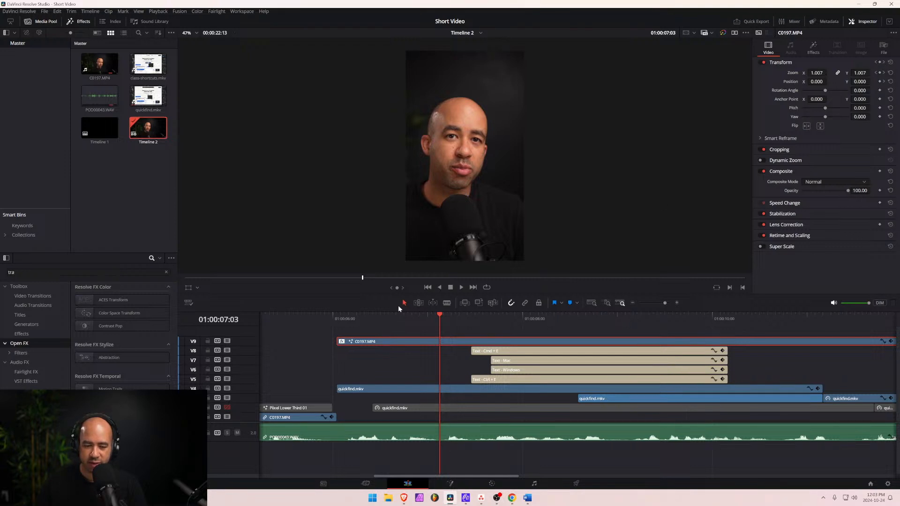
{"action": "left_click", "coordinate": [379, 320]}
{"action": "left_click", "coordinate": [388, 320]}
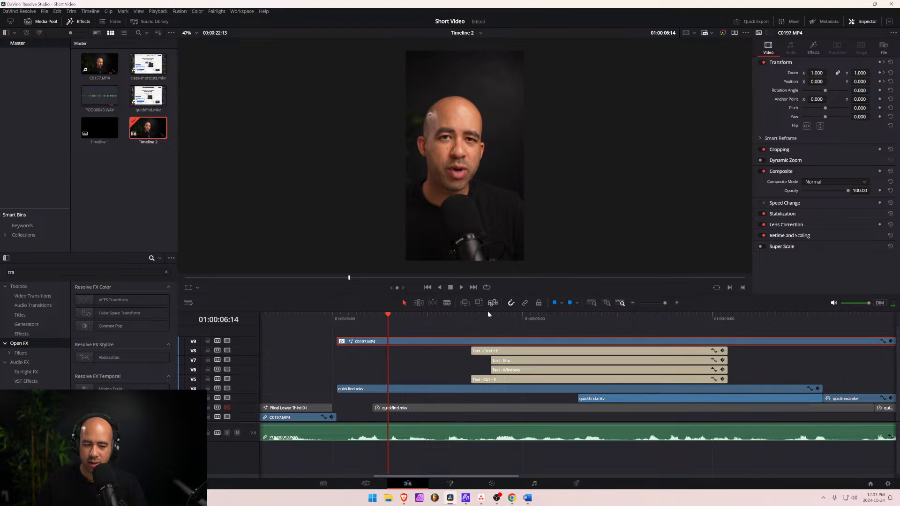
{"action": "left_click_drag", "start_coordinate": [502, 318], "coordinate": [698, 330]}
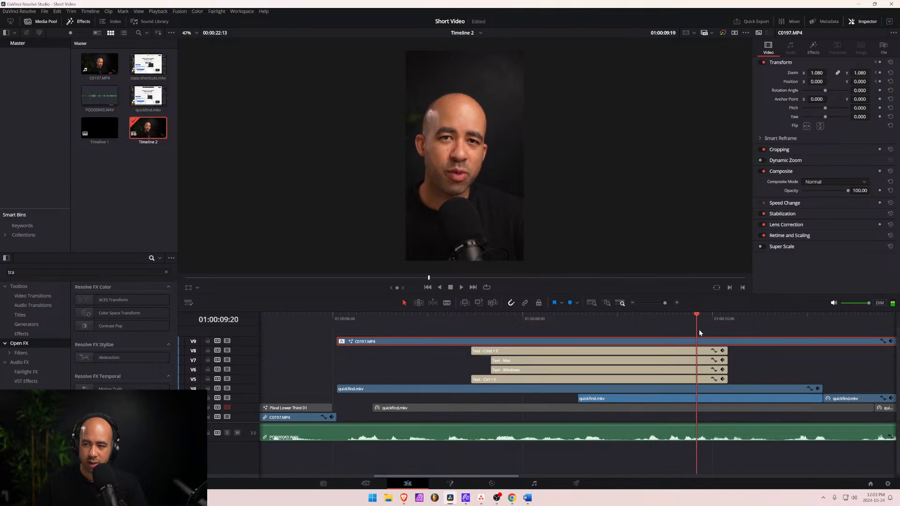
{"action": "left_click", "coordinate": [349, 326]}
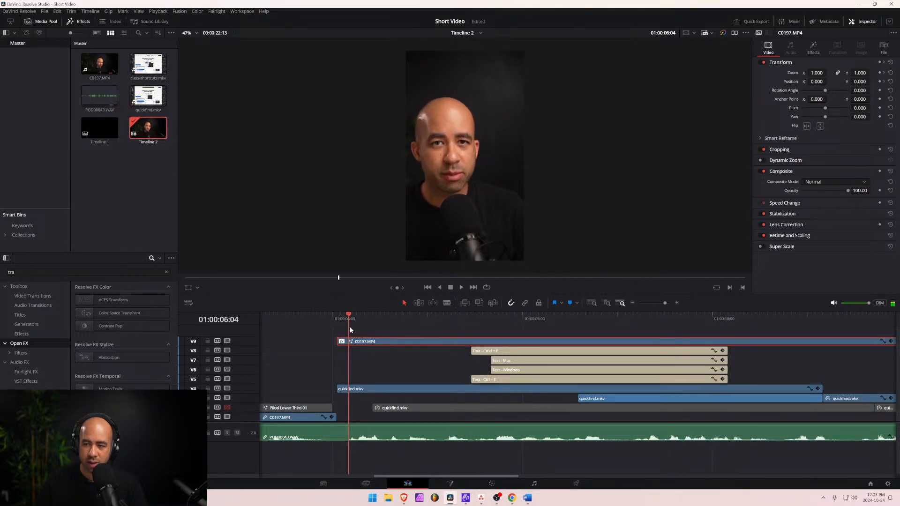
{"action": "left_click_drag", "start_coordinate": [349, 327], "coordinate": [377, 326]}
{"action": "key", "text": "space"}
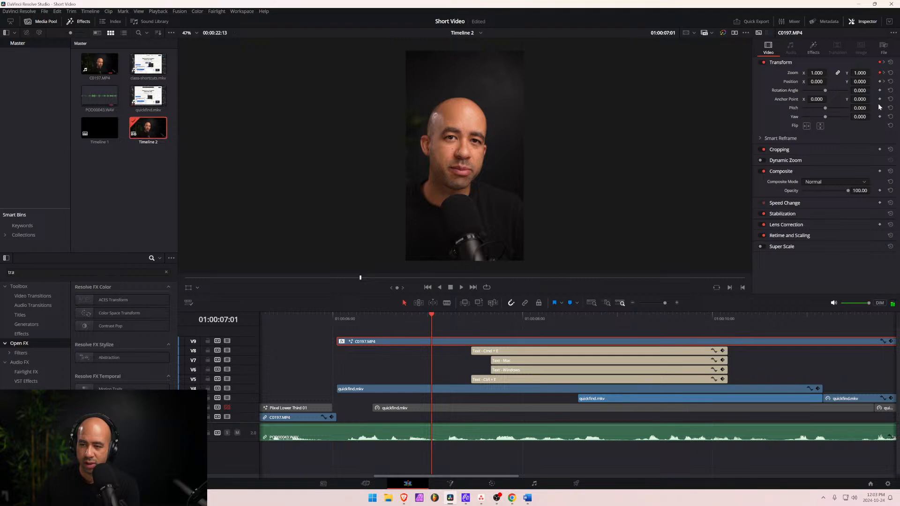
{"action": "left_click", "coordinate": [879, 62]}
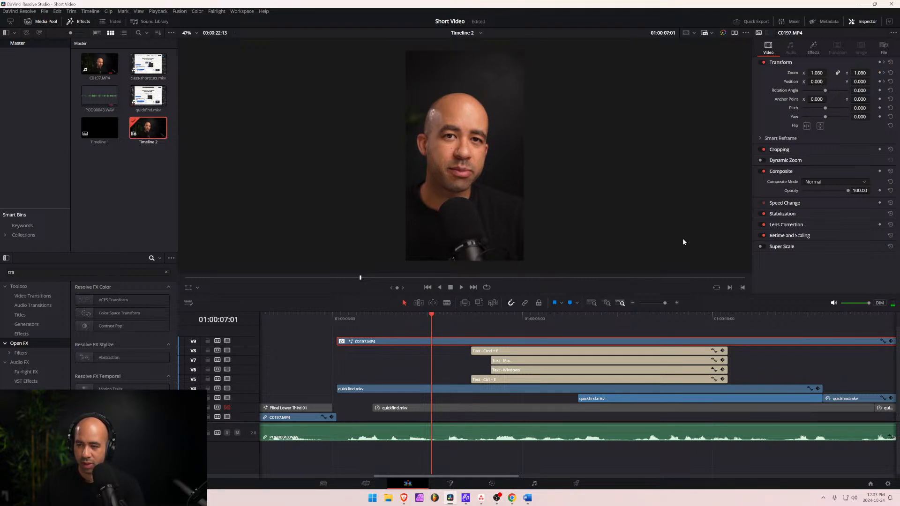
Reset all video Transform settings and keyframes of the V9 C0197.MP4 clip, and scrub back to 01:00:06:21 to check the framing.
{"action": "left_click", "coordinate": [366, 348]}
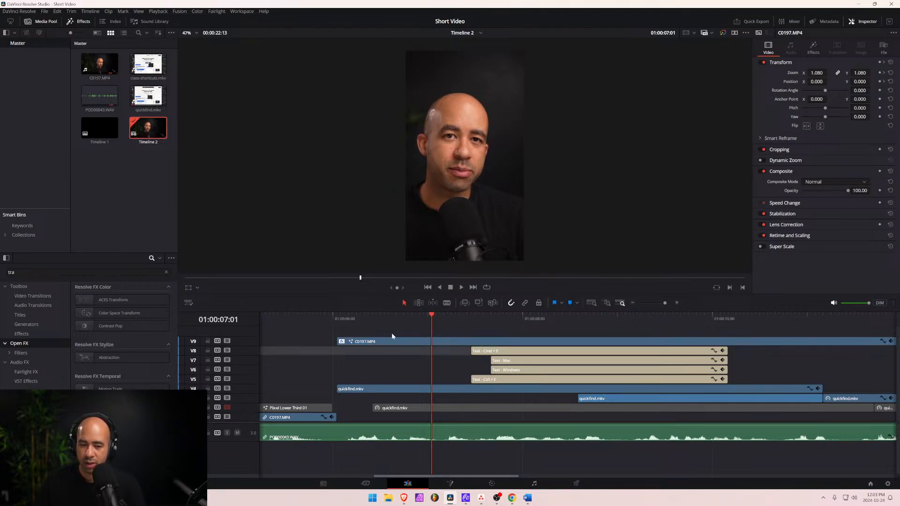
{"action": "left_click_drag", "start_coordinate": [427, 315], "coordinate": [788, 319]}
{"action": "left_click", "coordinate": [788, 342]}
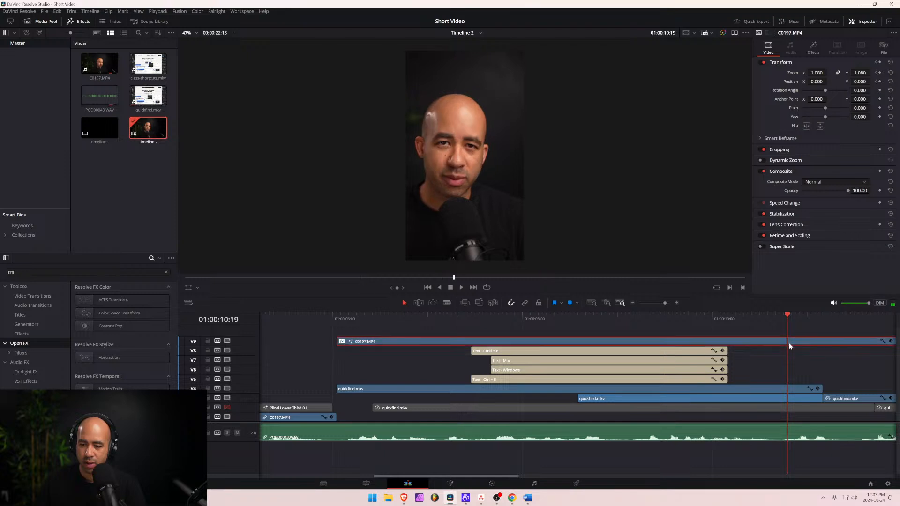
{"action": "key", "text": "space"}
{"action": "key", "text": "space"}
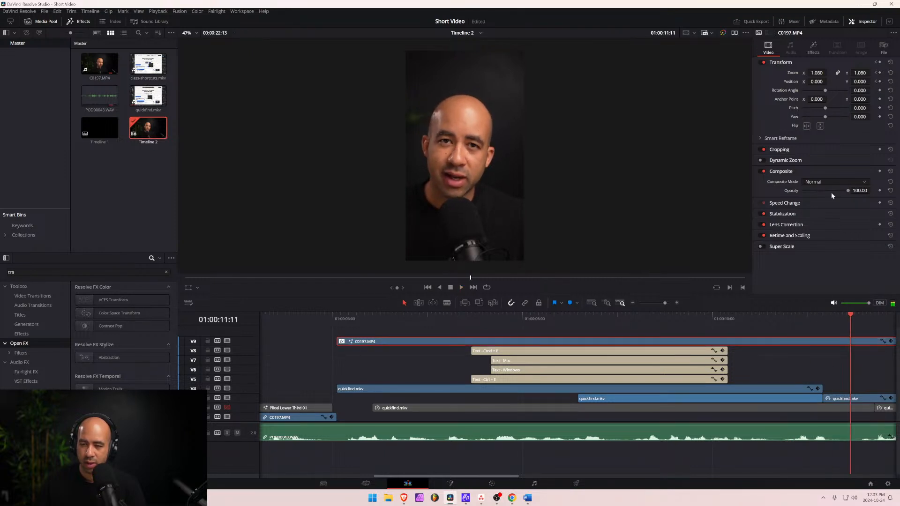
{"action": "left_click_drag", "start_coordinate": [816, 73], "coordinate": [816, 73]}
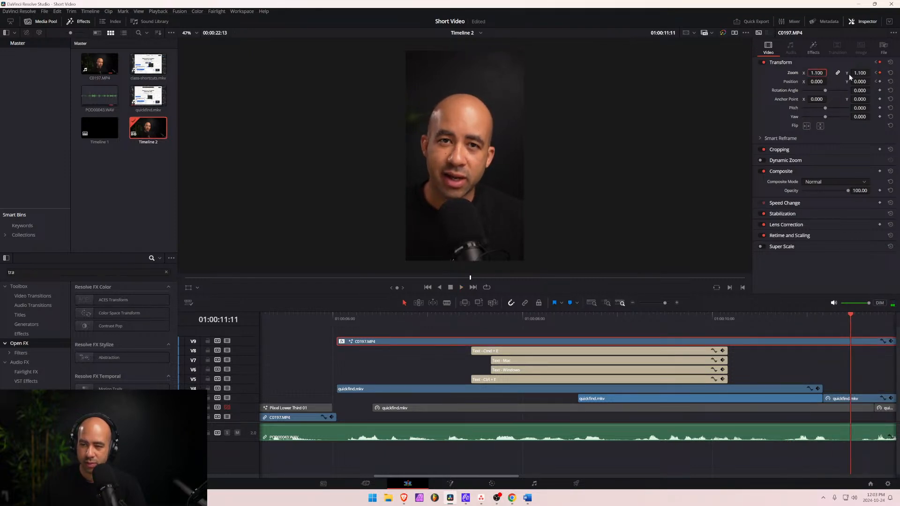
{"action": "left_click", "coordinate": [890, 62]}
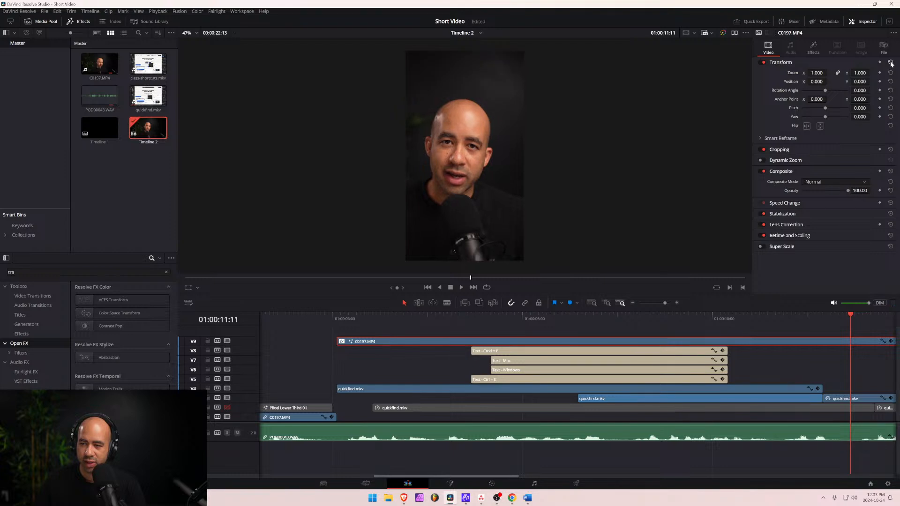
{"action": "left_click_drag", "start_coordinate": [772, 328], "coordinate": [416, 331]}
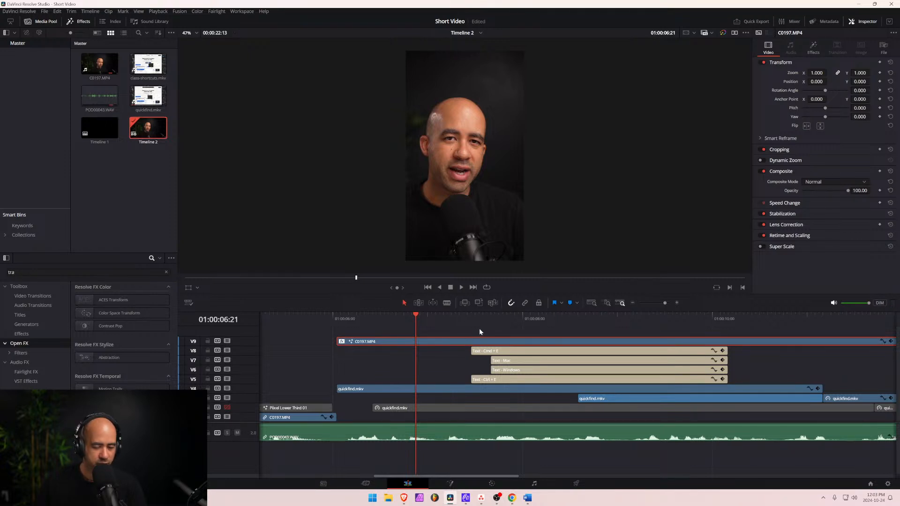
At 01:00:08:04, try shifting the V9 C0197.MP4 clip to Position X -0.027 in its Transform effect.
{"action": "left_click", "coordinate": [538, 322]}
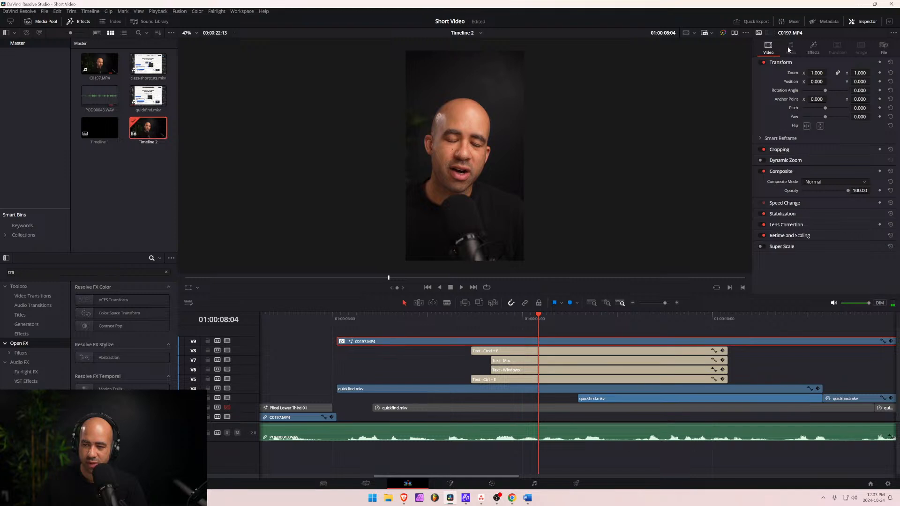
{"action": "left_click", "coordinate": [809, 49]}
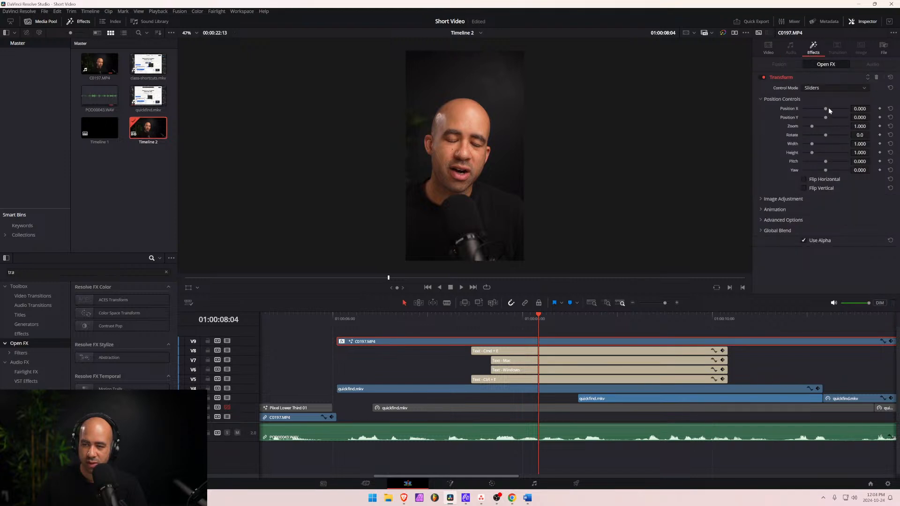
{"action": "mouse_move", "coordinate": [828, 108]}
{"action": "left_mouse_down"}
{"action": "mouse_move", "coordinate": [814, 105]}
{"action": "mouse_move", "coordinate": [837, 106]}
{"action": "mouse_move", "coordinate": [821, 108]}
{"action": "mouse_move", "coordinate": [828, 108]}
{"action": "left_mouse_up"}
{"action": "left_click_drag", "start_coordinate": [827, 109], "coordinate": [824, 110]}
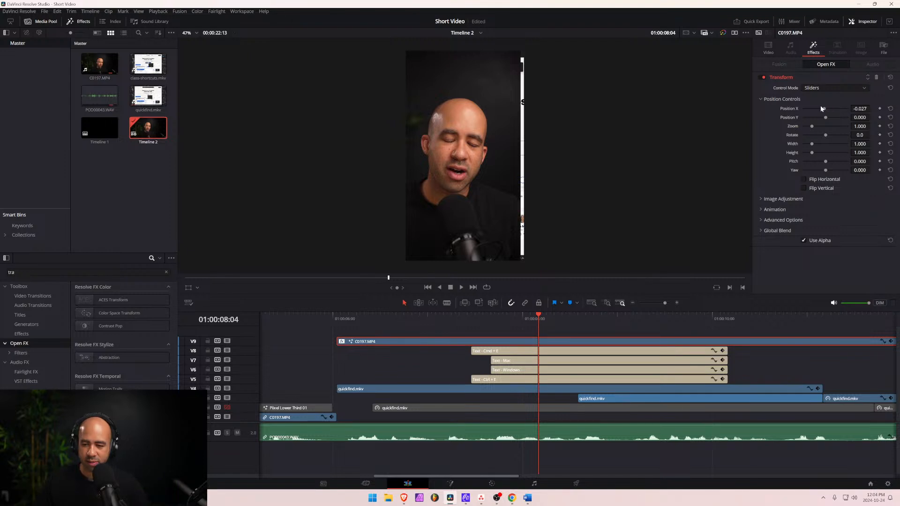
Try turning off Crop / Uncrop in the clip's Transform effect and moving Position X to -0.035.
{"action": "left_click", "coordinate": [764, 220]}
{"action": "left_click", "coordinate": [760, 210]}
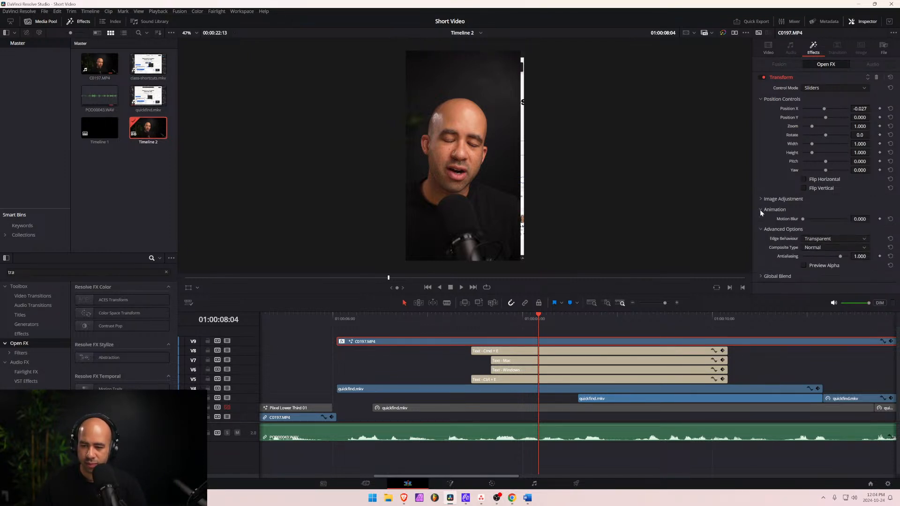
{"action": "left_click", "coordinate": [760, 210]}
{"action": "left_click", "coordinate": [759, 198]}
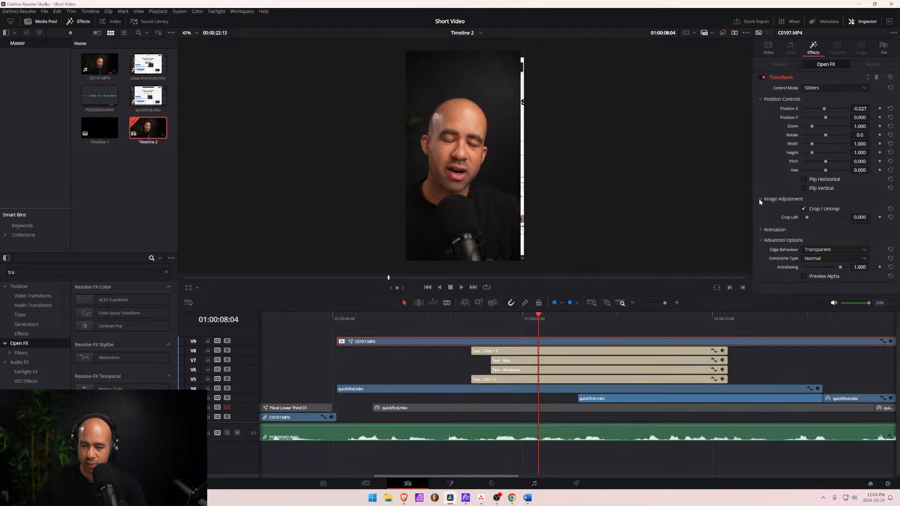
{"action": "left_click", "coordinate": [804, 209]}
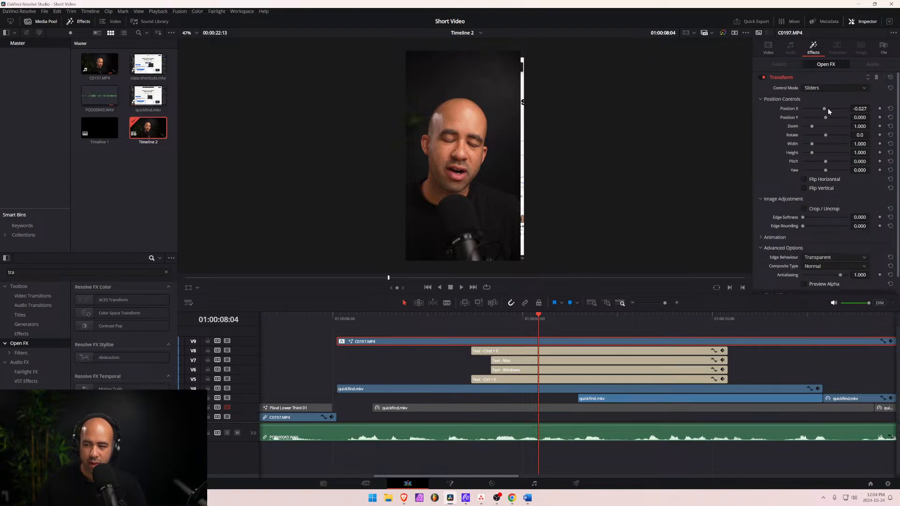
{"action": "left_click_drag", "start_coordinate": [827, 108], "coordinate": [822, 106]}
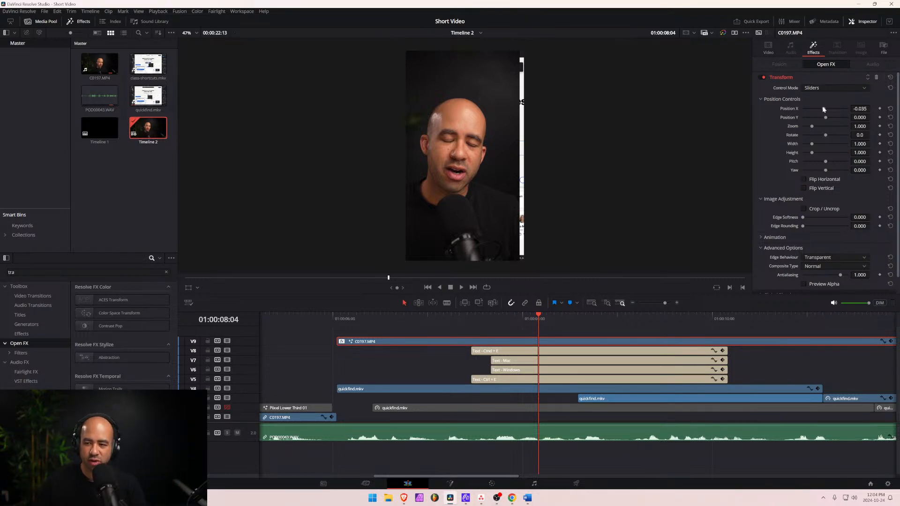
{"action": "left_click_drag", "start_coordinate": [825, 110], "coordinate": [825, 109]}
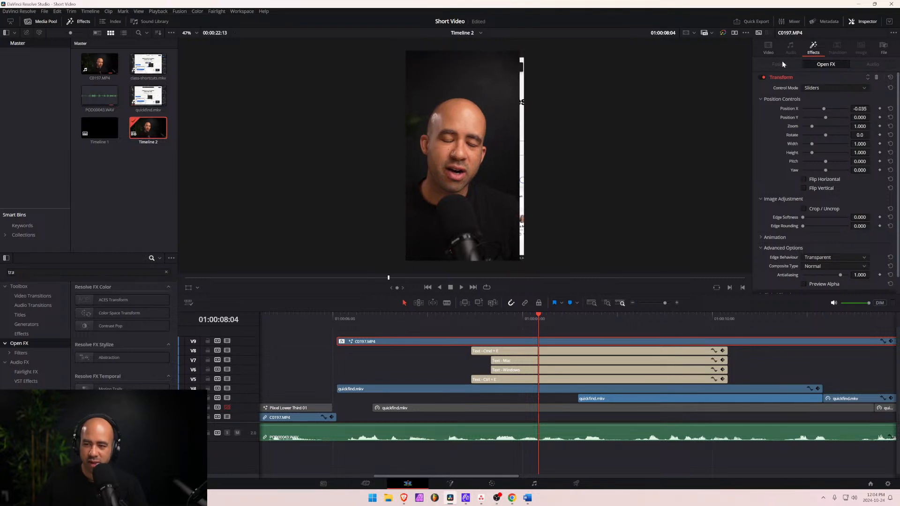
Undo the last Position X and Crop / Uncrop changes, and reset the V9 clip's Transform effect to its defaults.
{"action": "left_click", "coordinate": [769, 52]}
{"action": "left_click", "coordinate": [805, 47]}
{"action": "key", "text": "ctrl+z"}
{"action": "key", "text": "ctrl+z"}
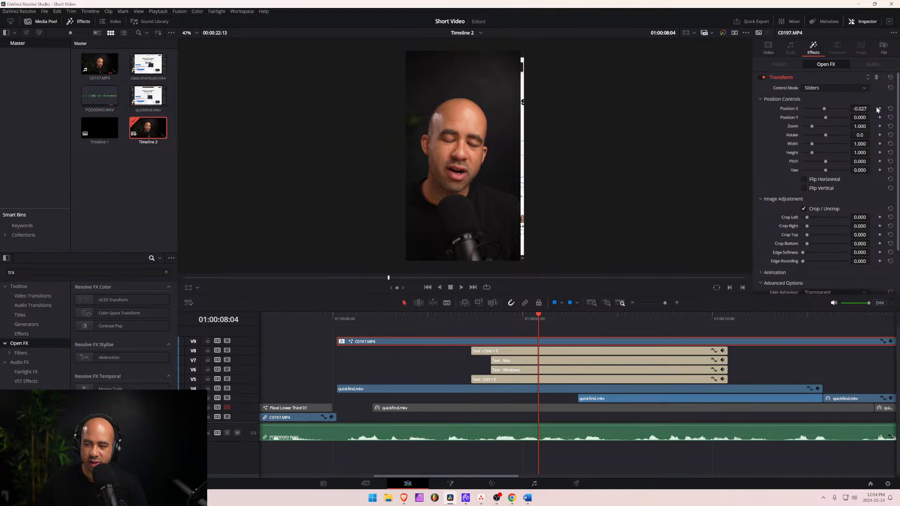
{"action": "left_click", "coordinate": [889, 77]}
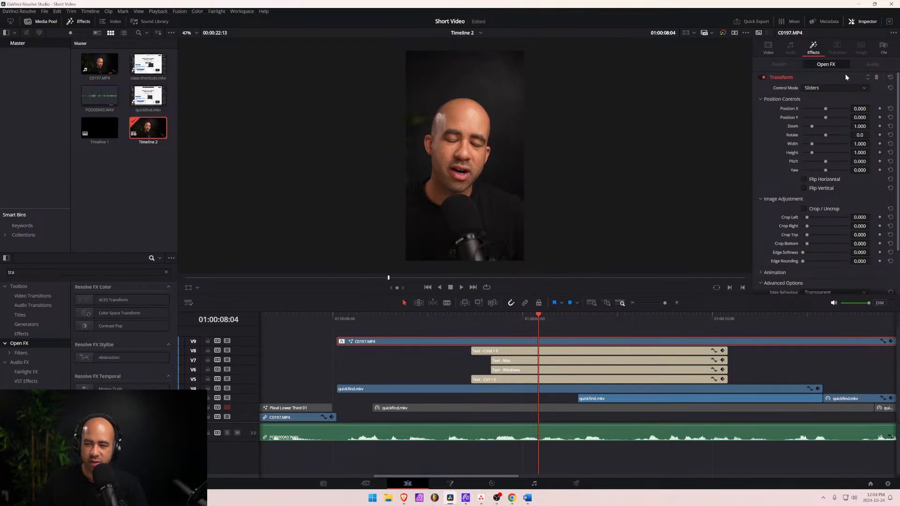
Scale the V9 C0197.MP4 clip to 0.390, and enable Crop / Uncrop in its Transform effect with Crop Left 0.199 and Crop Right 0.241.
{"action": "left_click", "coordinate": [768, 52]}
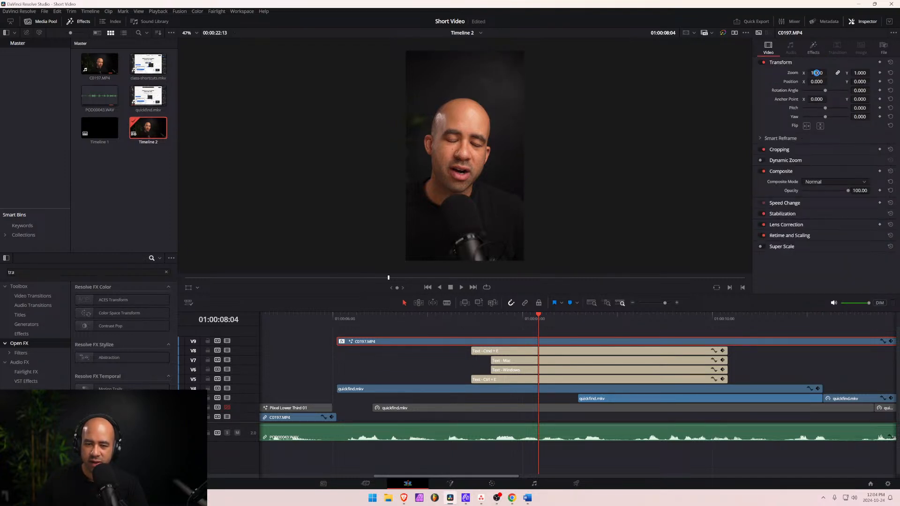
{"action": "left_click_drag", "start_coordinate": [816, 73], "coordinate": [785, 73]}
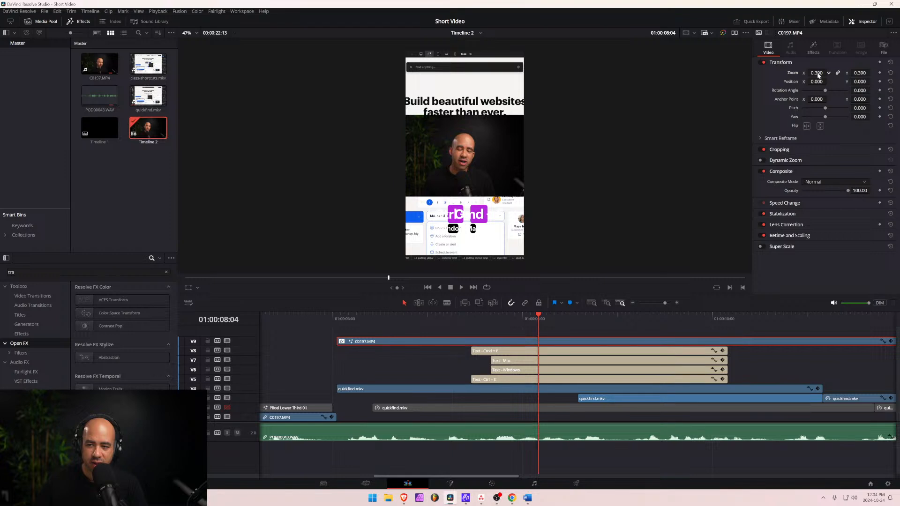
{"action": "left_click", "coordinate": [817, 49]}
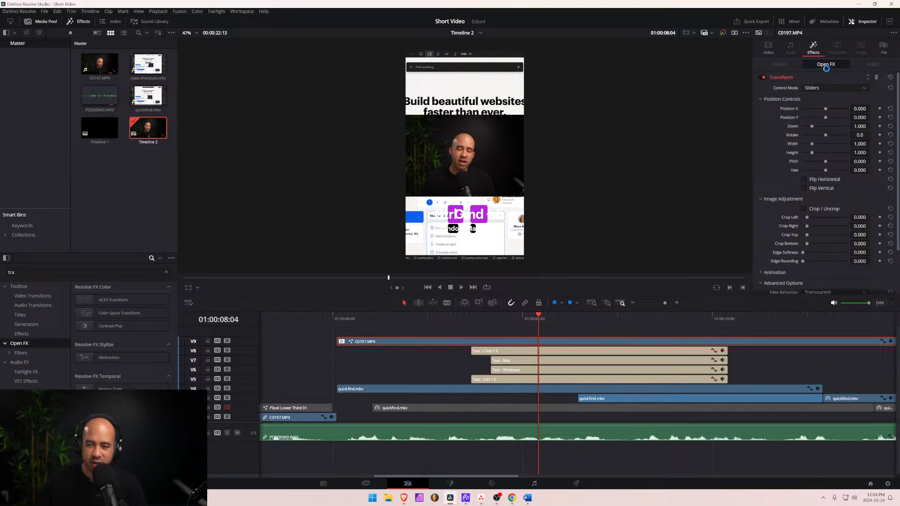
{"action": "left_click", "coordinate": [804, 210]}
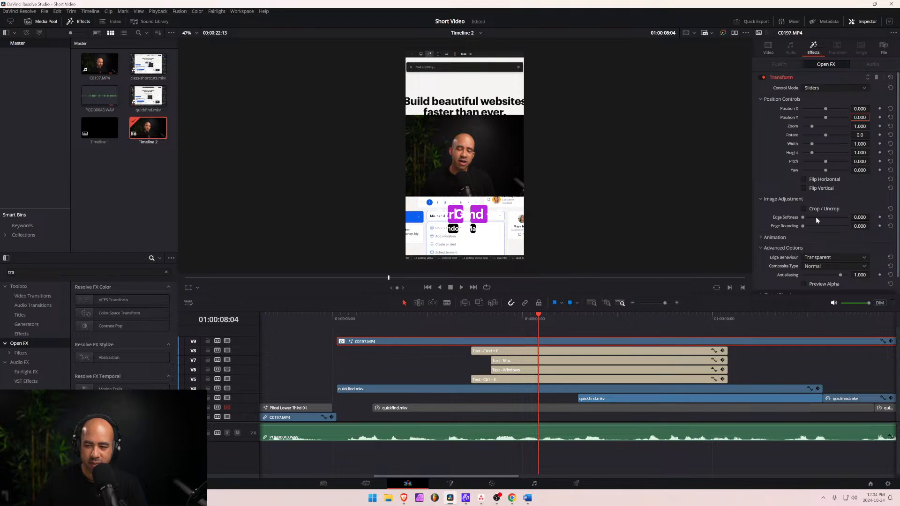
{"action": "left_click", "coordinate": [800, 202]}
{"action": "left_click", "coordinate": [787, 199]}
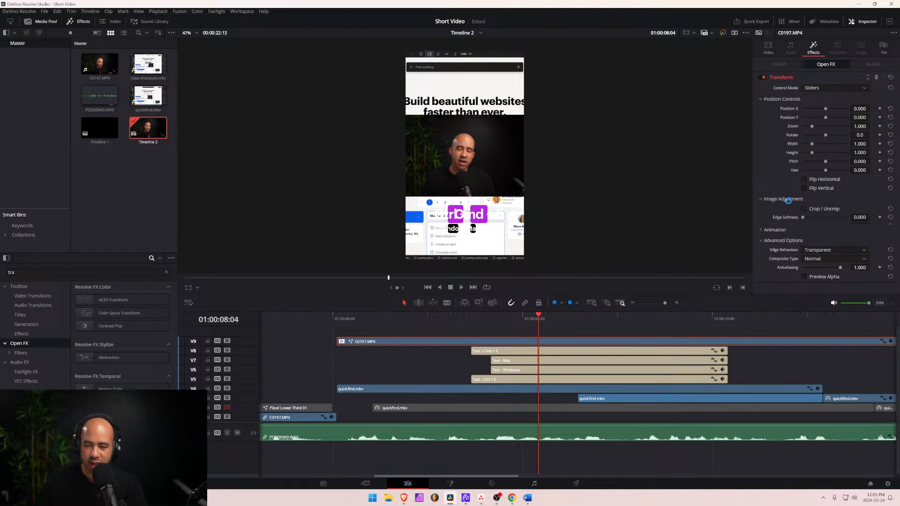
{"action": "left_click", "coordinate": [803, 209]}
{"action": "mouse_move", "coordinate": [819, 216]}
{"action": "left_mouse_down"}
{"action": "mouse_move", "coordinate": [795, 216]}
{"action": "mouse_move", "coordinate": [817, 226]}
{"action": "left_mouse_up"}
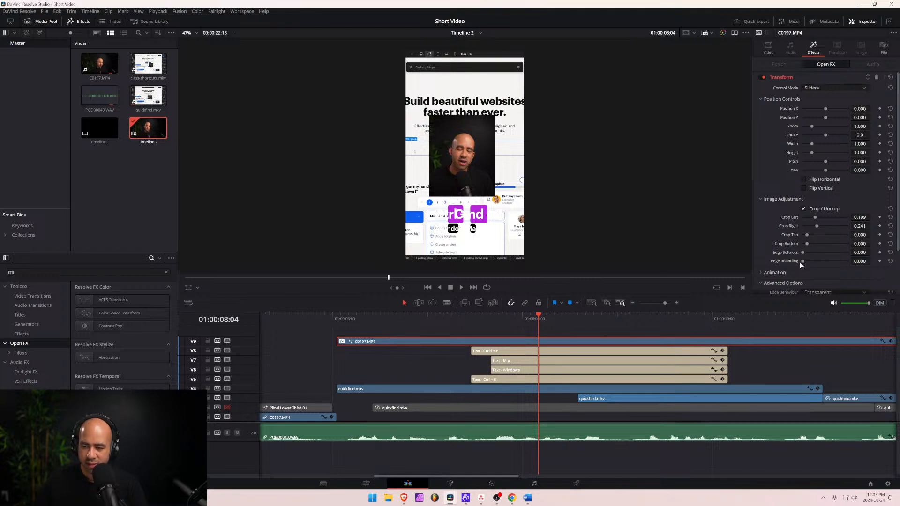
Shape the presenter inset into a larger circle with Edge Rounding 1.000, Crop Left 0.139 and Crop Right 0.190.
{"action": "left_click_drag", "start_coordinate": [802, 261], "coordinate": [840, 261]}
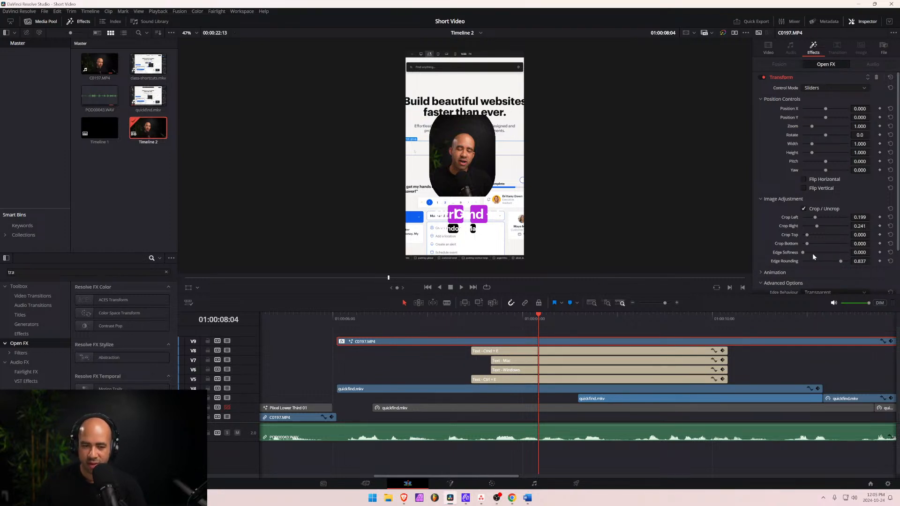
{"action": "left_click_drag", "start_coordinate": [839, 261], "coordinate": [859, 263]}
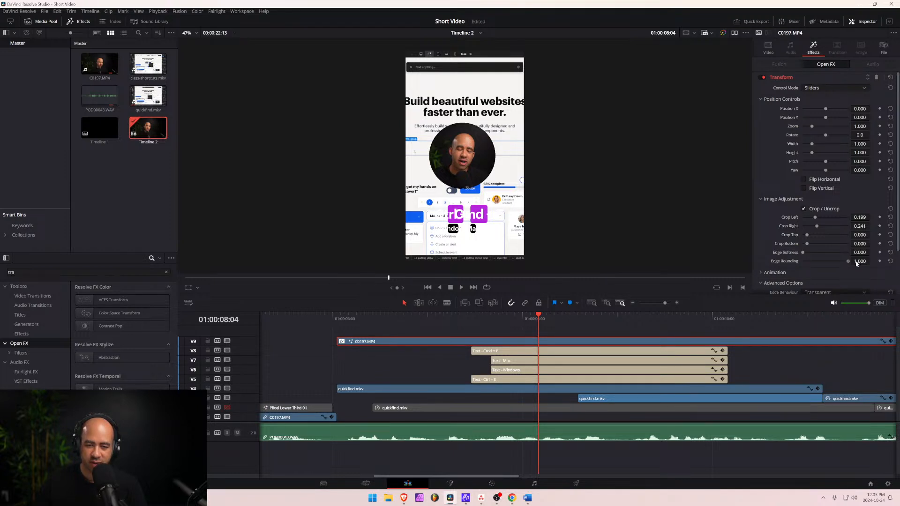
{"action": "mouse_move", "coordinate": [859, 263]}
{"action": "left_mouse_down"}
{"action": "mouse_move", "coordinate": [821, 263]}
{"action": "mouse_move", "coordinate": [854, 257]}
{"action": "left_mouse_up"}
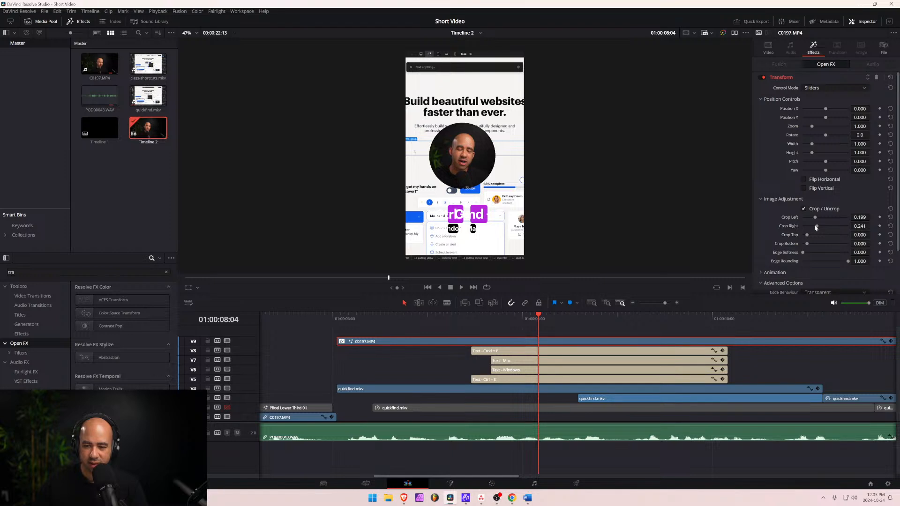
{"action": "left_click_drag", "start_coordinate": [816, 219], "coordinate": [815, 218]}
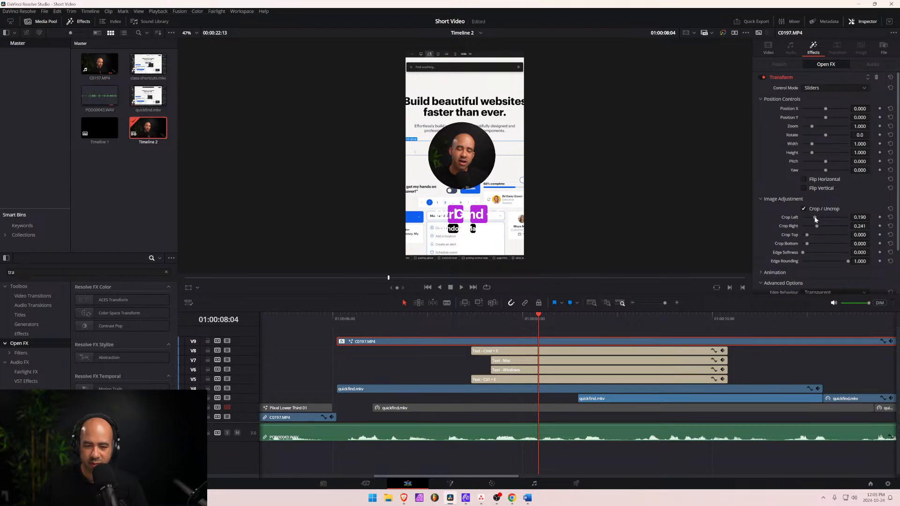
{"action": "left_click_drag", "start_coordinate": [815, 218], "coordinate": [812, 218]}
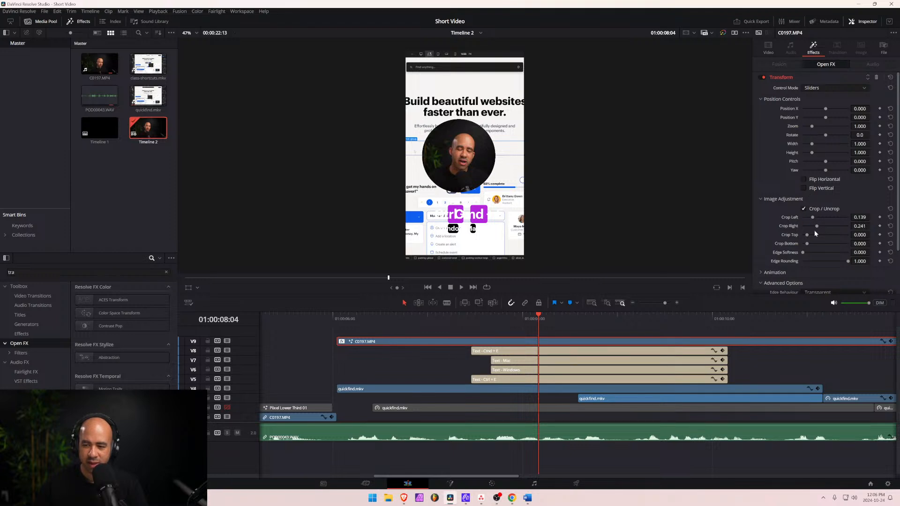
{"action": "left_click_drag", "start_coordinate": [815, 229], "coordinate": [815, 227]}
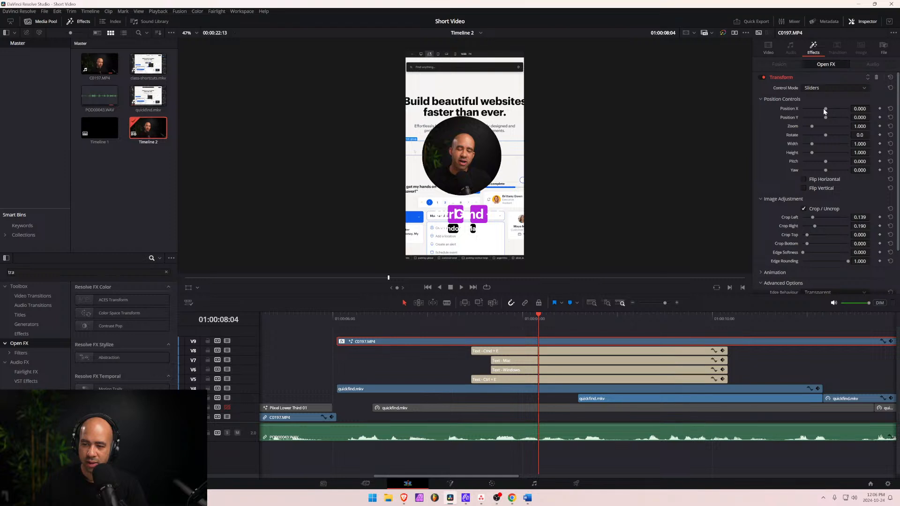
Shrink the circular inset to Zoom 0.687 in the Transform effect and place it at Position X -0.236, Y -0.361.
{"action": "left_click_drag", "start_coordinate": [823, 109], "coordinate": [811, 122]}
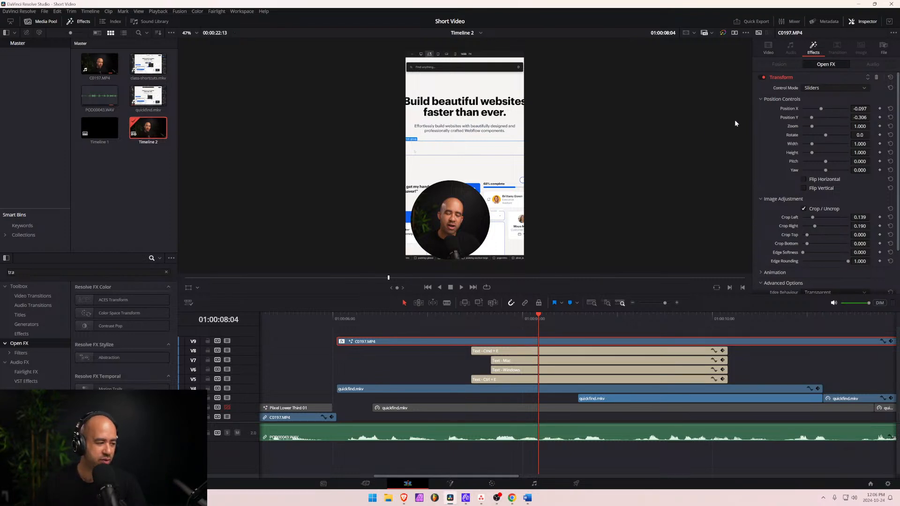
{"action": "scroll", "coordinate": [735, 123], "scroll_direction": "up", "scroll_amount": 1}
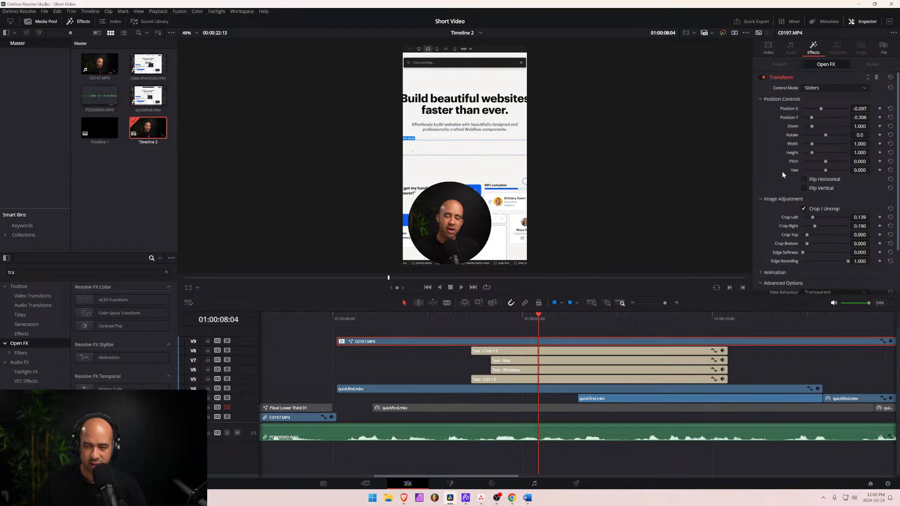
{"action": "mouse_move", "coordinate": [814, 126]}
{"action": "left_mouse_down"}
{"action": "mouse_move", "coordinate": [820, 109]}
{"action": "mouse_move", "coordinate": [809, 125]}
{"action": "left_mouse_up"}
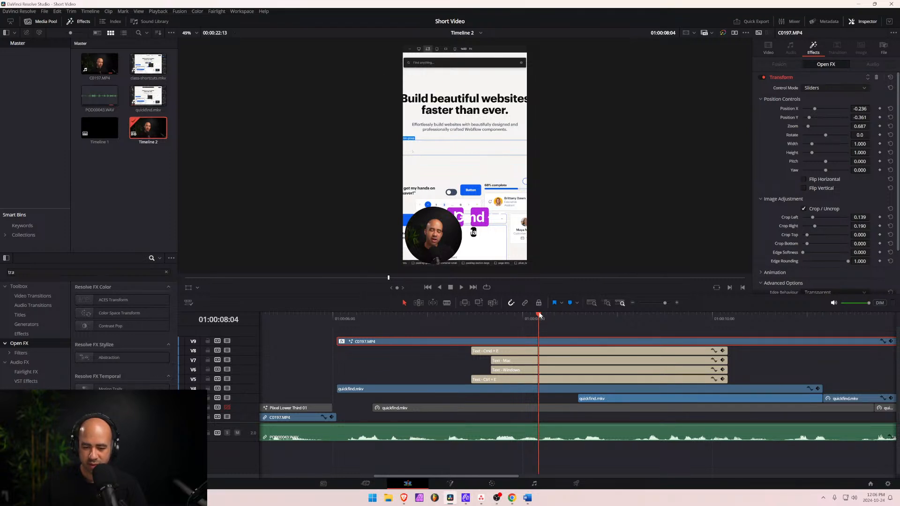
At 01:00:07:19, try raising the V5 Ctrl + E title to Position Y -228.444.
{"action": "mouse_move", "coordinate": [506, 317]}
{"action": "left_mouse_down"}
{"action": "mouse_move", "coordinate": [465, 317]}
{"action": "mouse_move", "coordinate": [504, 321]}
{"action": "left_mouse_up"}
{"action": "left_click", "coordinate": [514, 354]}
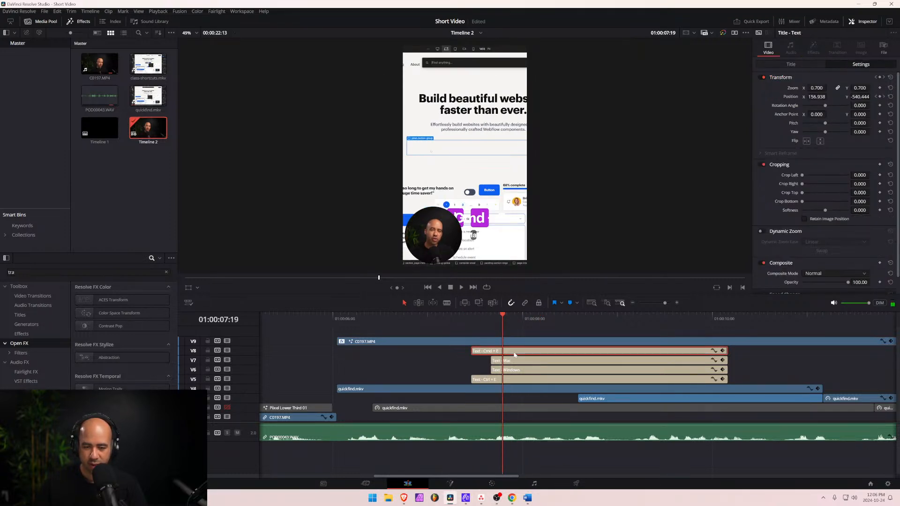
{"action": "left_click", "coordinate": [790, 65]}
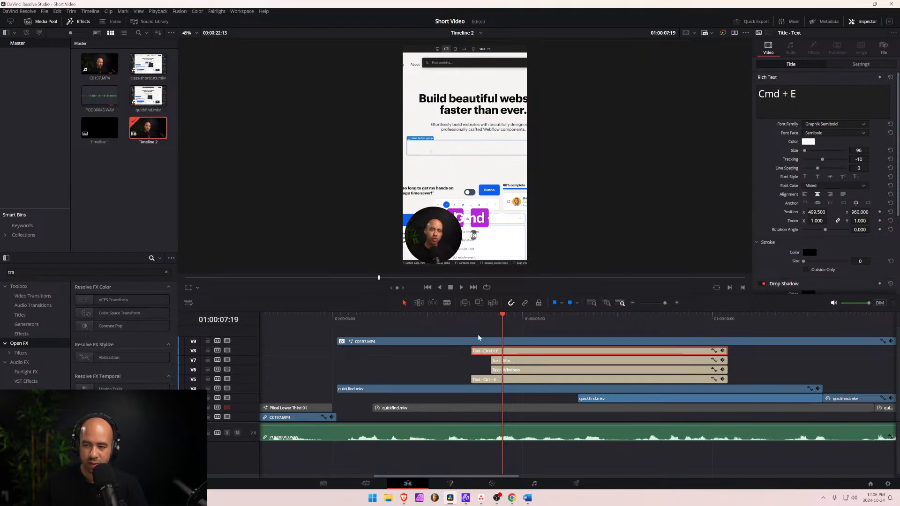
{"action": "left_click", "coordinate": [507, 382]}
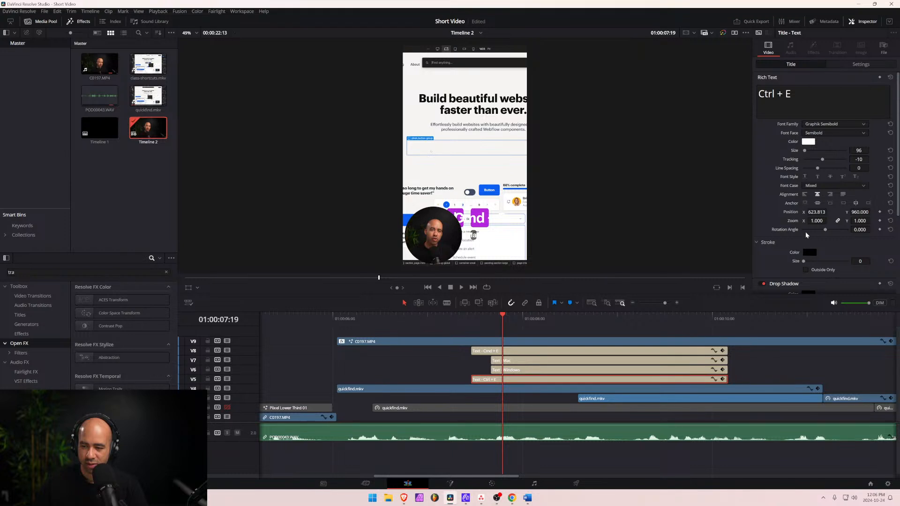
{"action": "left_click", "coordinate": [864, 65]}
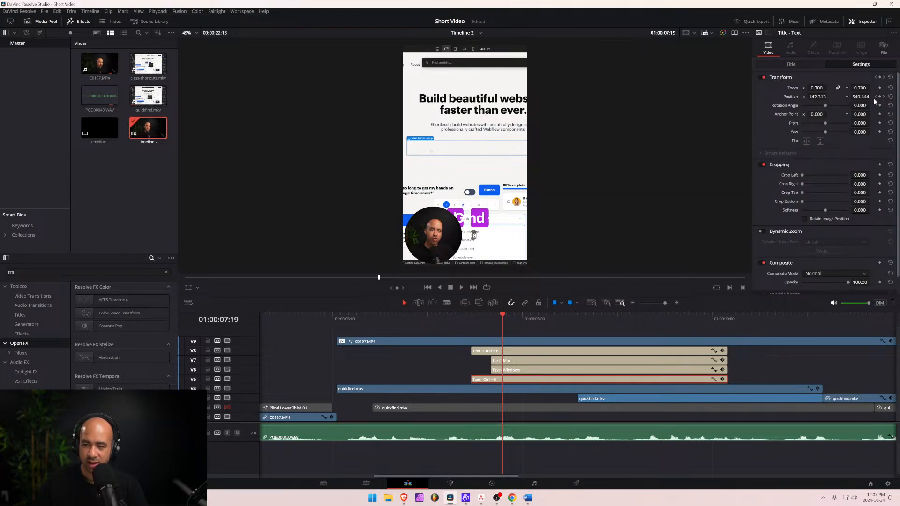
{"action": "left_click_drag", "start_coordinate": [859, 96], "coordinate": [871, 96]}
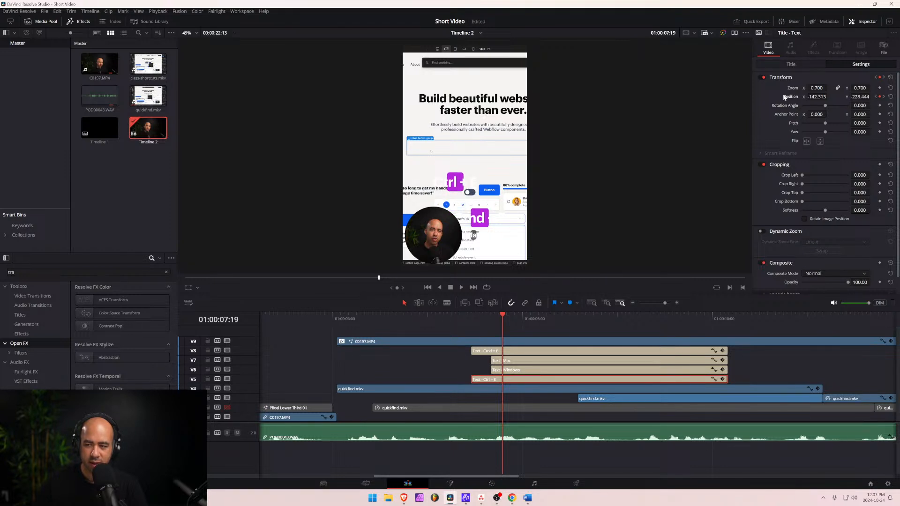
{"action": "left_click", "coordinate": [879, 96]}
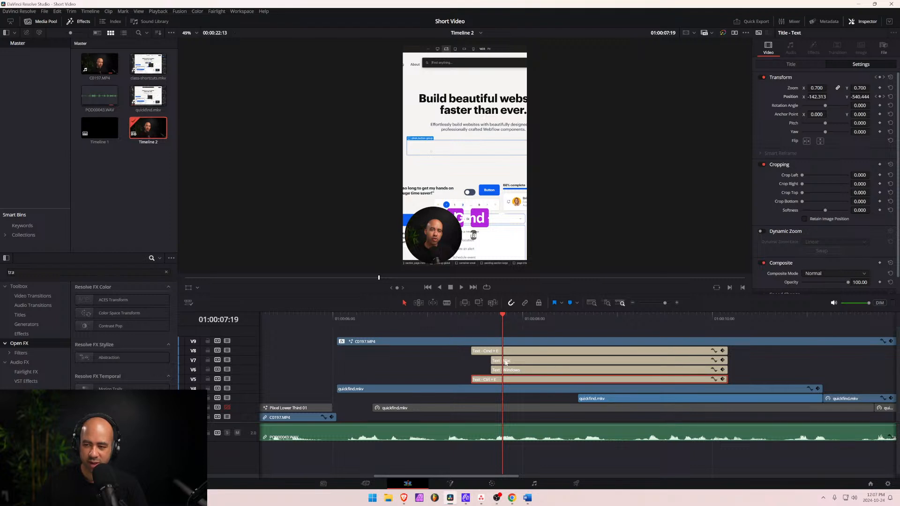
At 01:00:07:21, move the V5 Ctrl + E title above the presenter inset to Position X -314.313, Y -159.333.
{"action": "left_click_drag", "start_coordinate": [505, 318], "coordinate": [471, 329]}
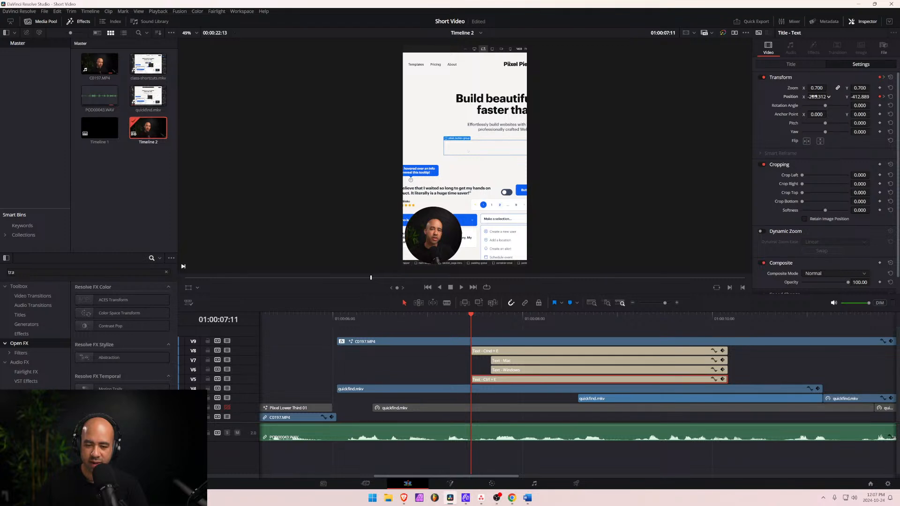
{"action": "key", "text": "space"}
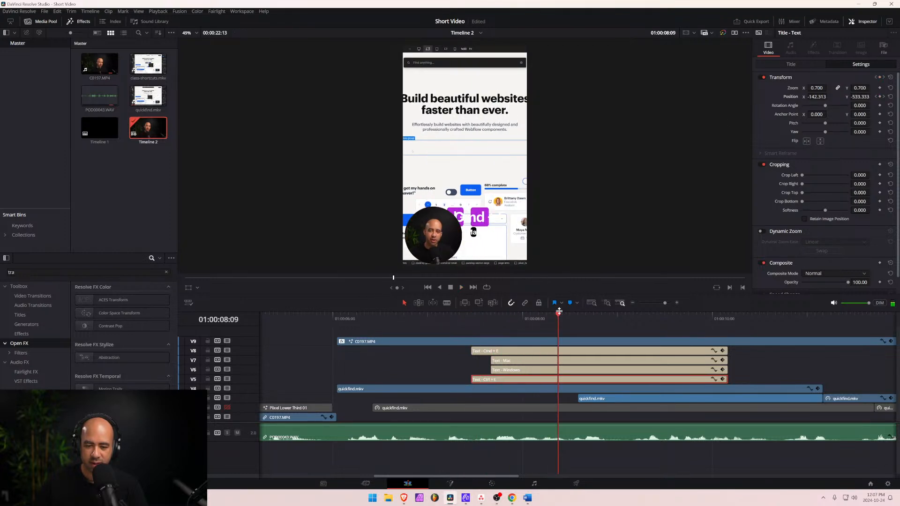
{"action": "left_click_drag", "start_coordinate": [558, 312], "coordinate": [511, 317]}
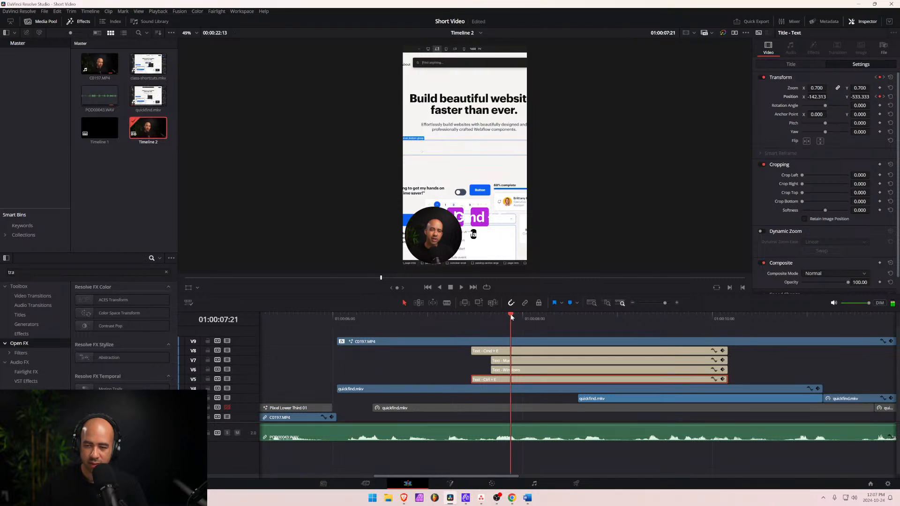
{"action": "mouse_move", "coordinate": [818, 98]}
{"action": "left_mouse_down"}
{"action": "mouse_move", "coordinate": [872, 97]}
{"action": "mouse_move", "coordinate": [829, 96]}
{"action": "left_mouse_up"}
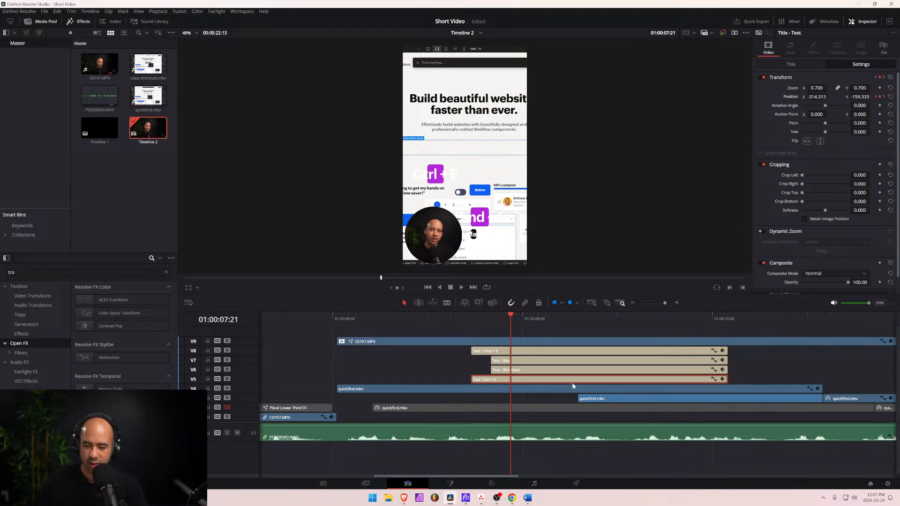
Widen the purple title backgrounds, setting Width to 0.609 for Ctrl + E on V5 and 0.698 for Cmd + E on V8.
{"action": "left_click", "coordinate": [791, 64]}
{"action": "scroll", "coordinate": [846, 221], "scroll_direction": "down", "scroll_amount": 5}
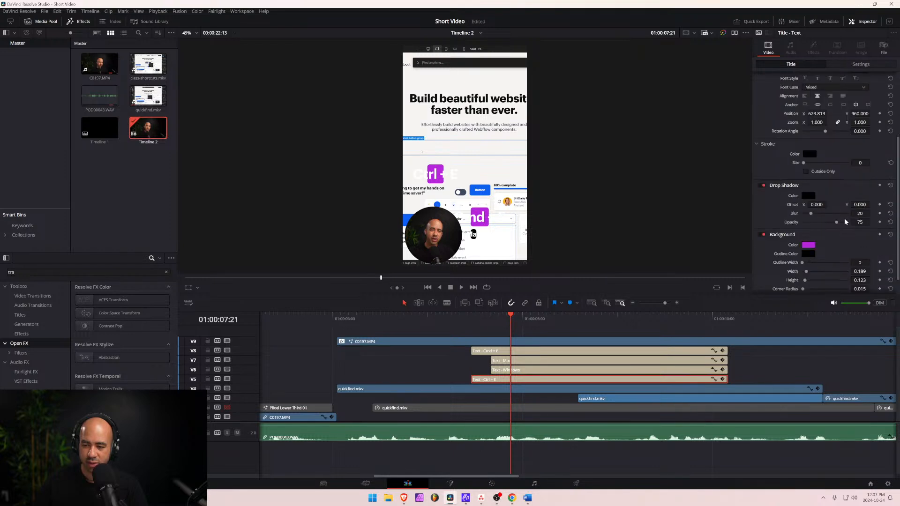
{"action": "scroll", "coordinate": [844, 219], "scroll_direction": "down", "scroll_amount": 1}
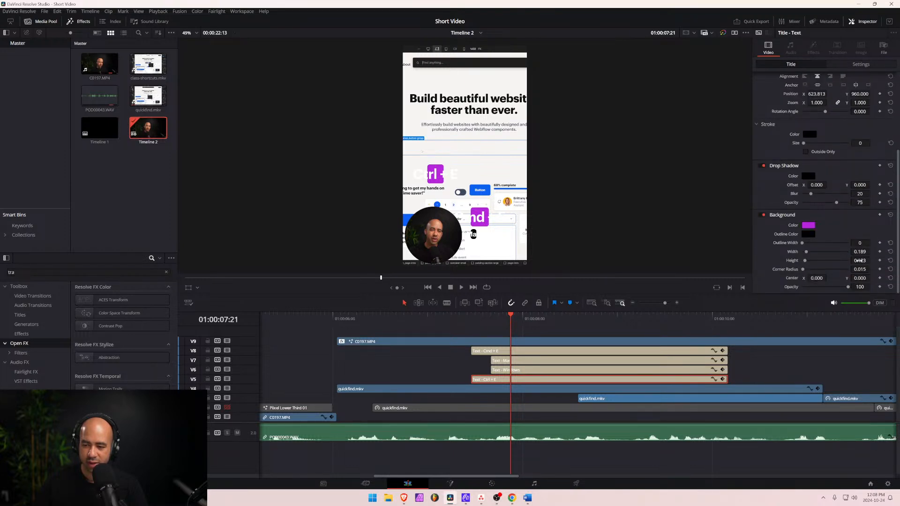
{"action": "left_click_drag", "start_coordinate": [859, 256], "coordinate": [871, 251]}
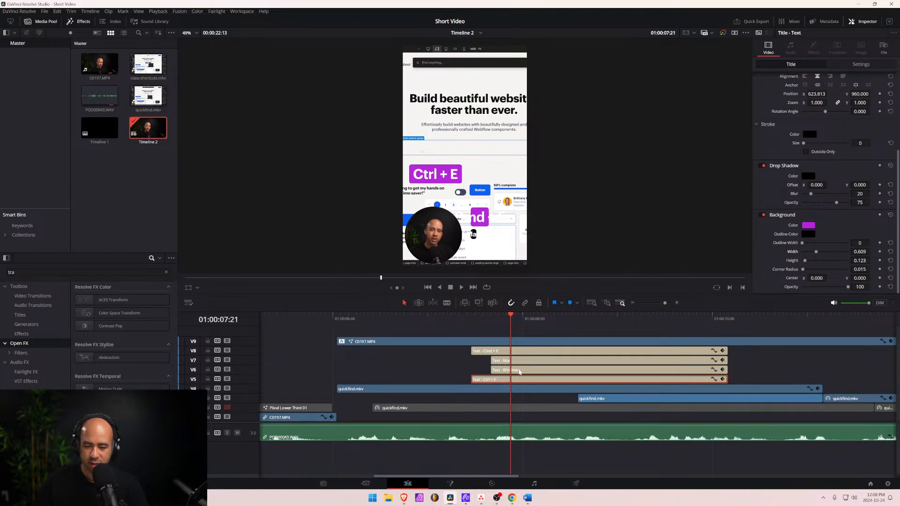
{"action": "left_click", "coordinate": [520, 351]}
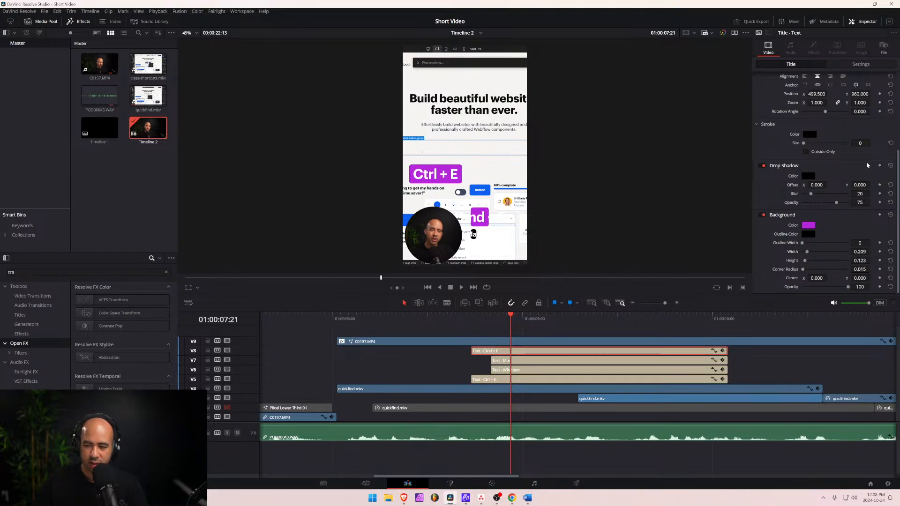
{"action": "left_click_drag", "start_coordinate": [808, 252], "coordinate": [860, 253]}
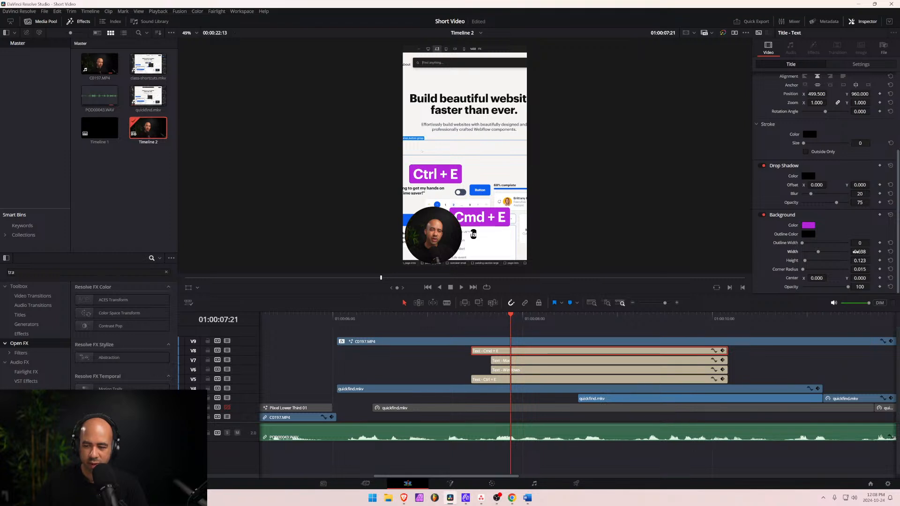
Move the V8 Cmd + E title beside the Ctrl + E title at Position X 273.938, Y -150.
{"action": "scroll", "coordinate": [833, 122], "scroll_direction": "up", "scroll_amount": 5}
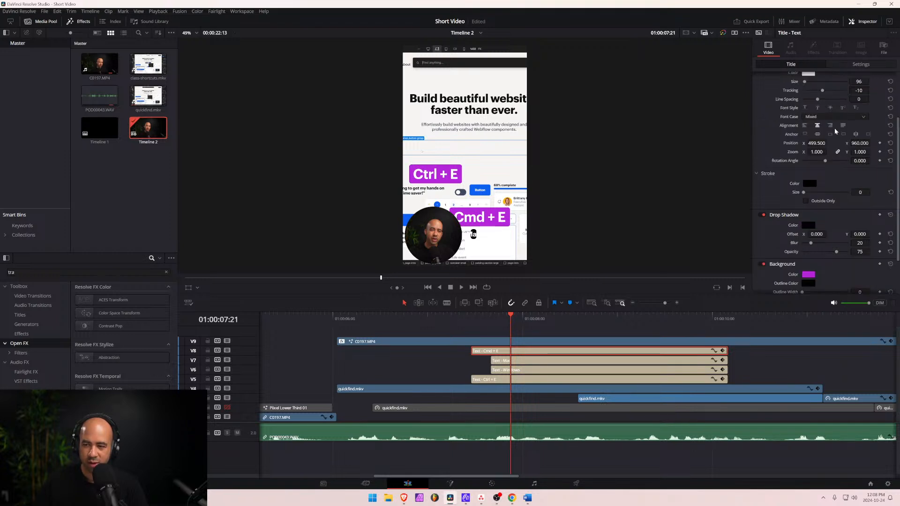
{"action": "left_click", "coordinate": [853, 66]}
{"action": "left_click_drag", "start_coordinate": [854, 98], "coordinate": [829, 96]}
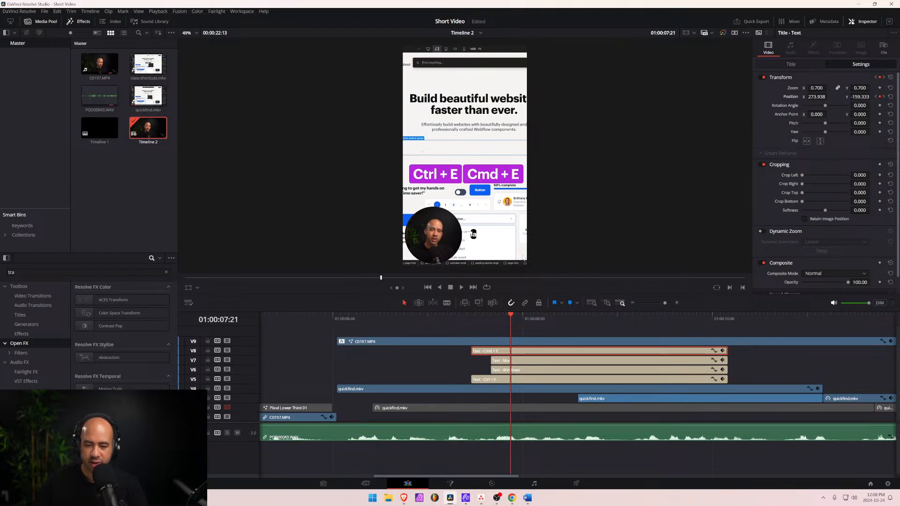
{"action": "left_click", "coordinate": [859, 97]}
{"action": "type", "text": "-150"}
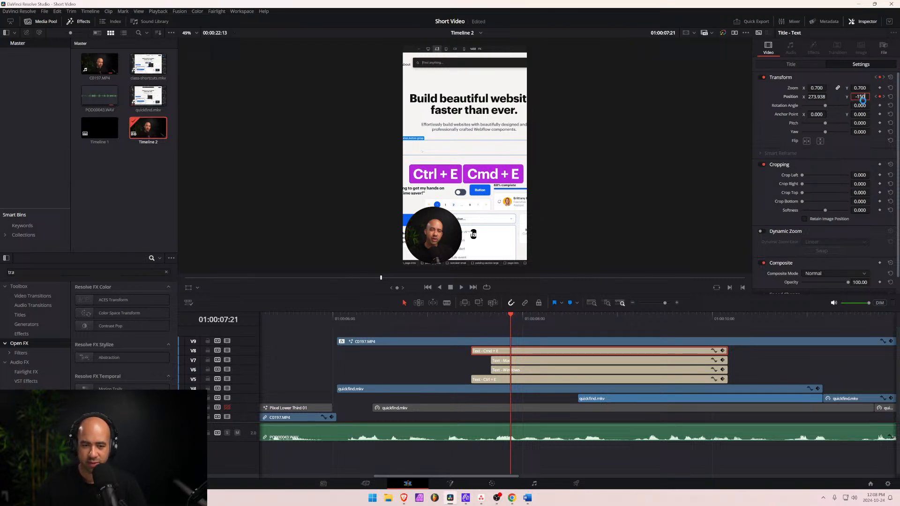
{"action": "key", "text": "Return"}
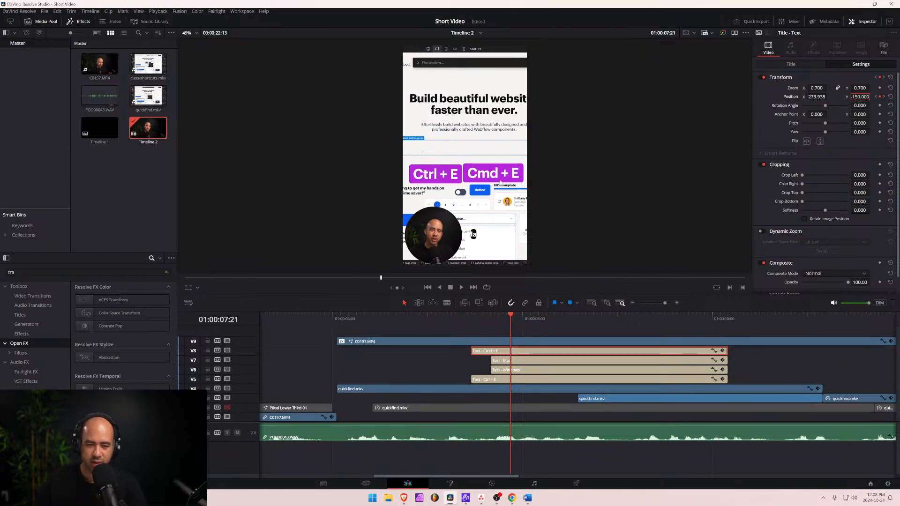
At 01:00:07:21, align the V5 Ctrl + E title with the Cmd + E title at Position X -340, Y -150.
{"action": "left_click", "coordinate": [445, 176]}
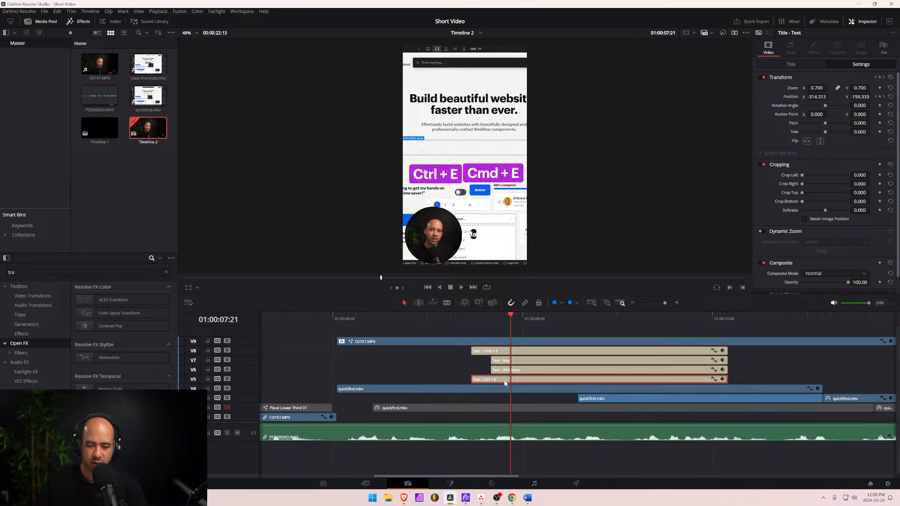
{"action": "left_click", "coordinate": [858, 97]}
{"action": "type", "text": "-150"}
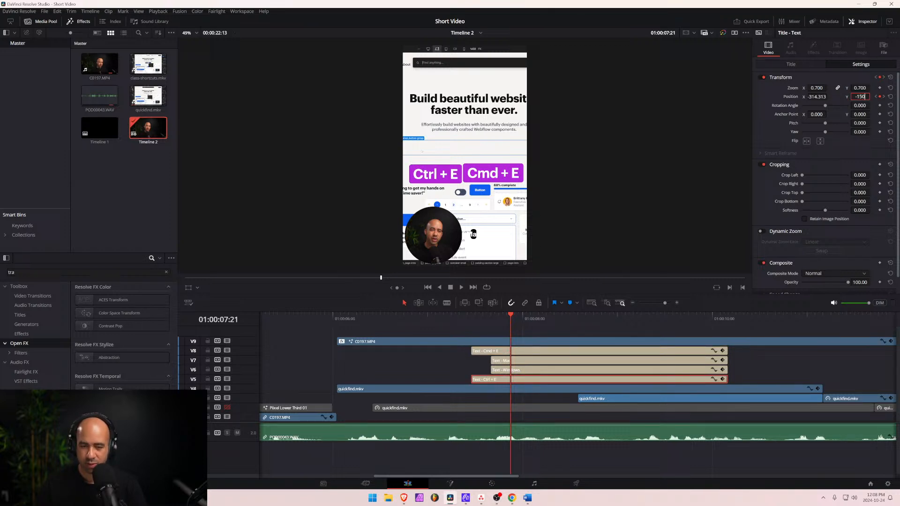
{"action": "key", "text": "Return"}
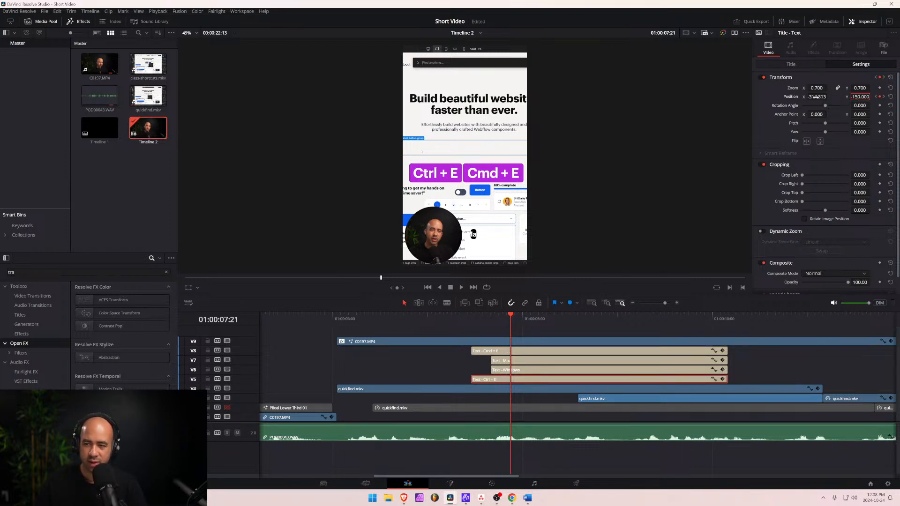
{"action": "left_click_drag", "start_coordinate": [818, 96], "coordinate": [828, 97]}
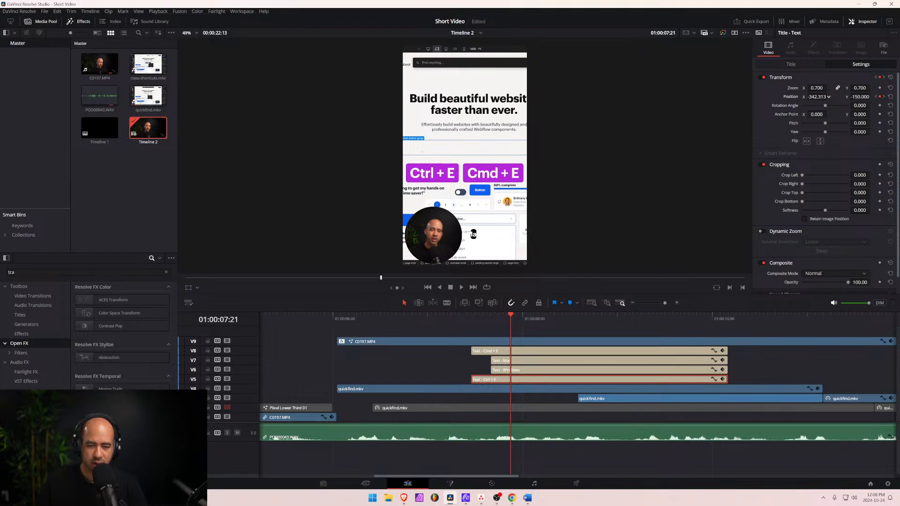
{"action": "left_click_drag", "start_coordinate": [819, 96], "coordinate": [820, 97]}
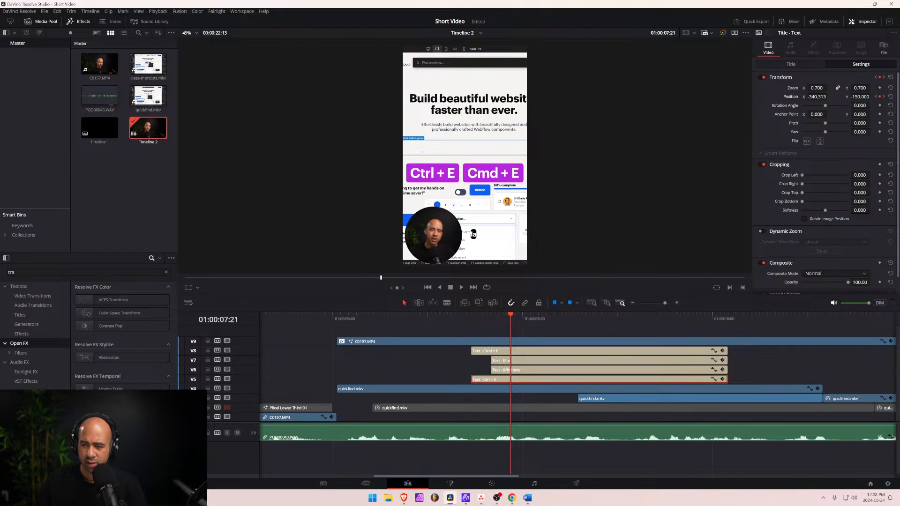
{"action": "mouse_move", "coordinate": [509, 314]}
{"action": "left_mouse_down"}
{"action": "mouse_move", "coordinate": [444, 320]}
{"action": "mouse_move", "coordinate": [526, 316]}
{"action": "mouse_move", "coordinate": [511, 316]}
{"action": "left_mouse_up"}
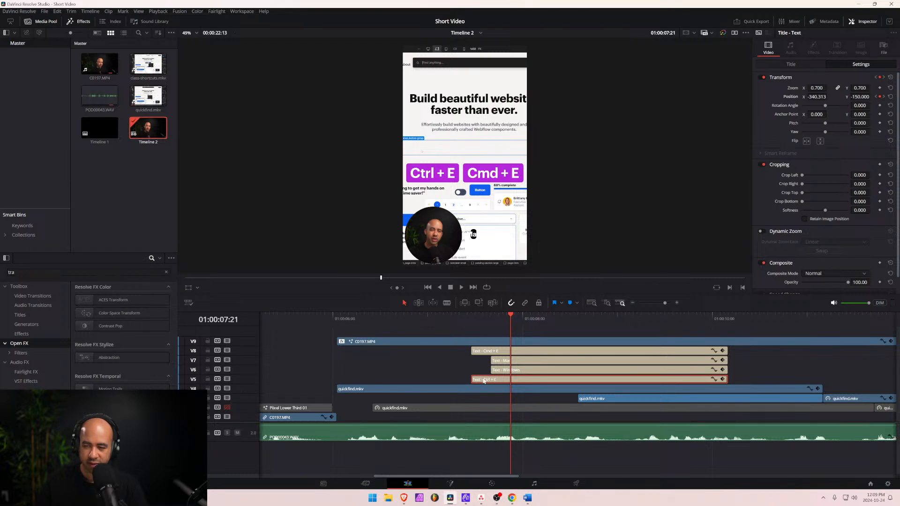
{"action": "left_click", "coordinate": [817, 97]}
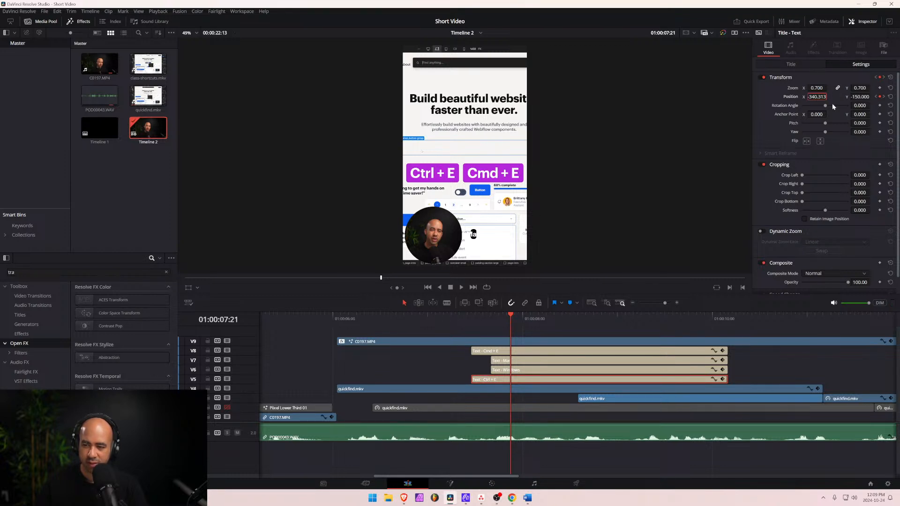
{"action": "type", "text": "-340"}
{"action": "key", "text": "Return"}
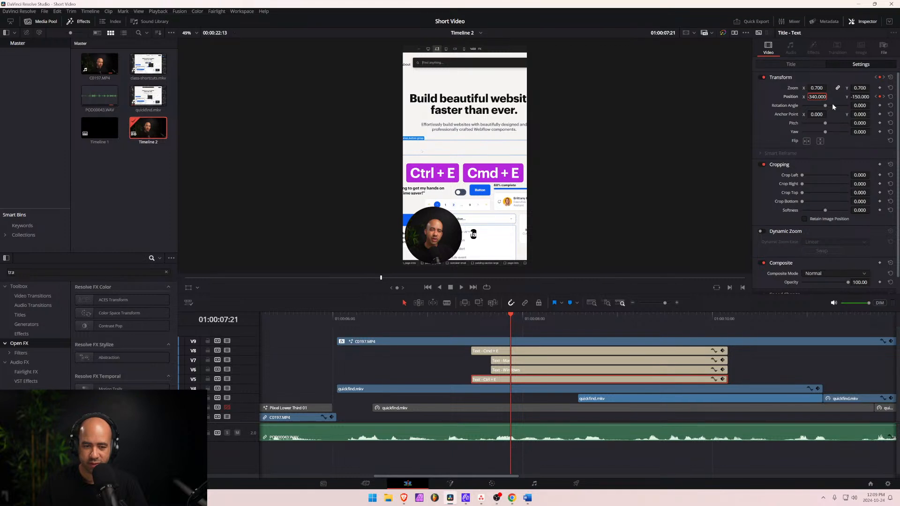
Try to round the V8 Cmd + E title's Position X to 274 at 01:00:07:21.
{"action": "left_click", "coordinate": [625, 351]}
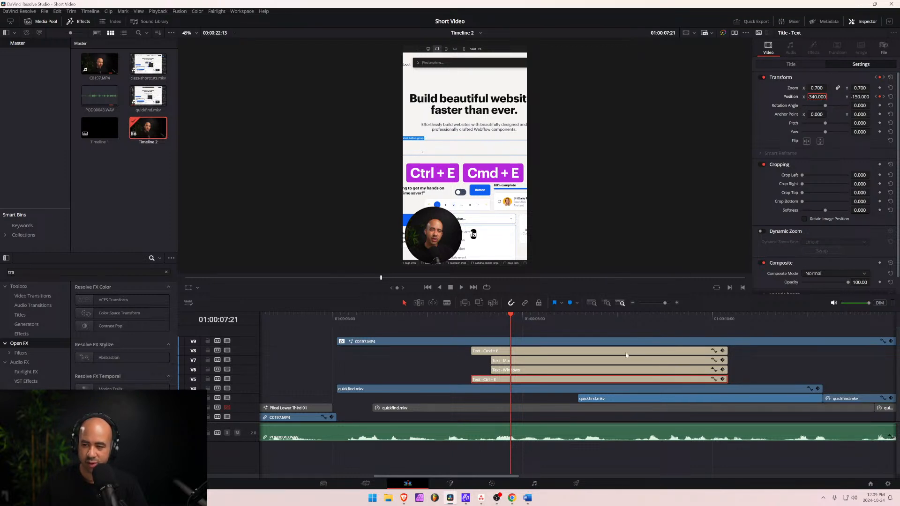
{"action": "left_click", "coordinate": [816, 97]}
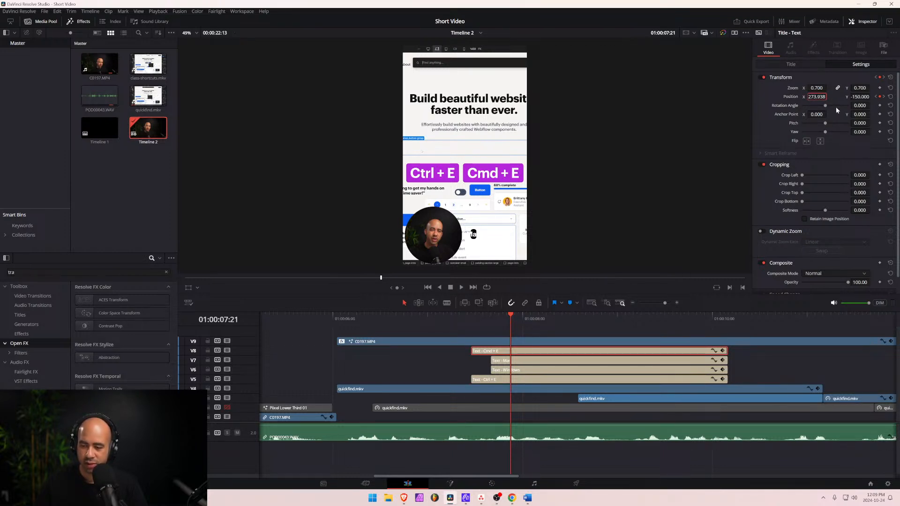
{"action": "type", "text": "274"}
{"action": "left_click", "coordinate": [814, 97]}
{"action": "type", "text": "27"}
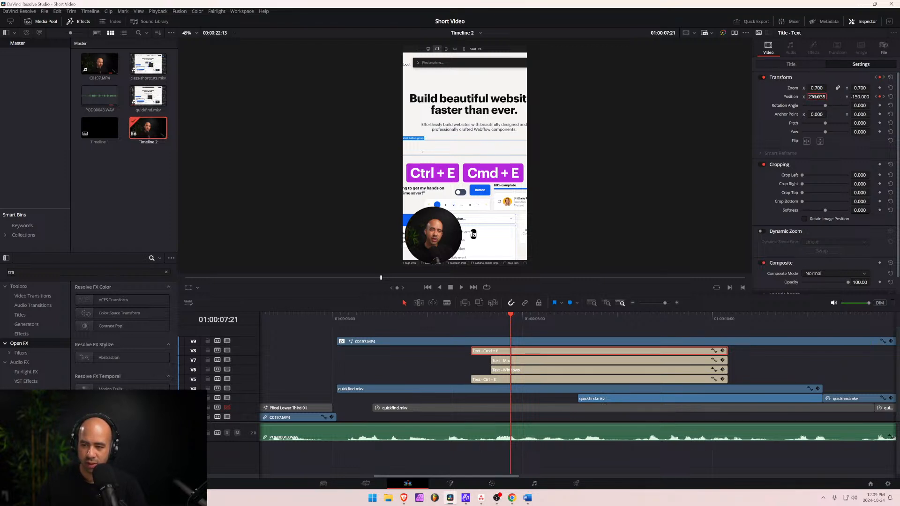
{"action": "type", "text": "4"}
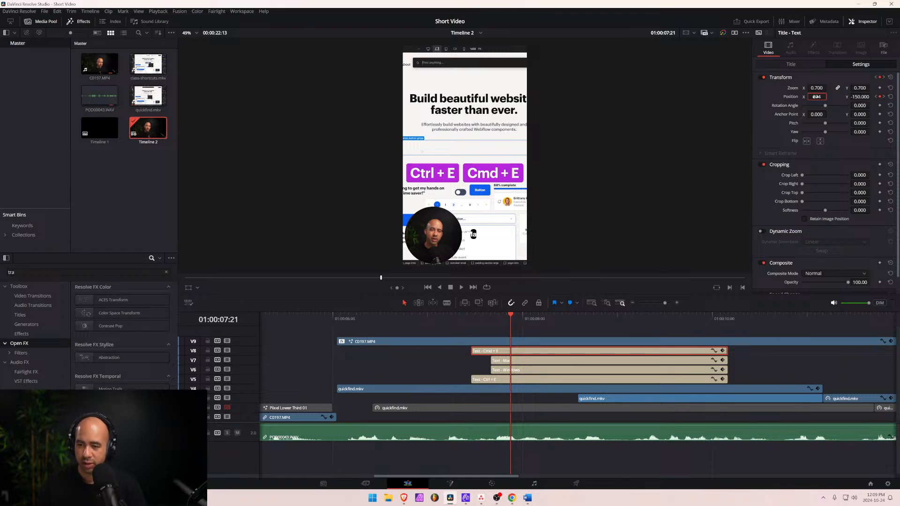
{"action": "key", "text": "Tab"}
{"action": "key", "text": "Tab"}
{"action": "key", "text": "Tab"}
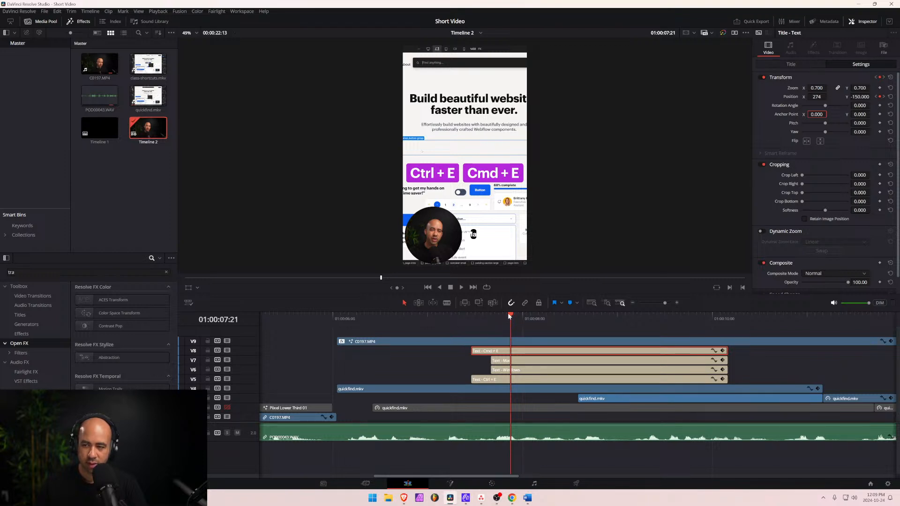
At 01:00:07:11, set the starting Position X of the V8 Cmd + E title to 274.
{"action": "left_click_drag", "start_coordinate": [509, 316], "coordinate": [471, 319]}
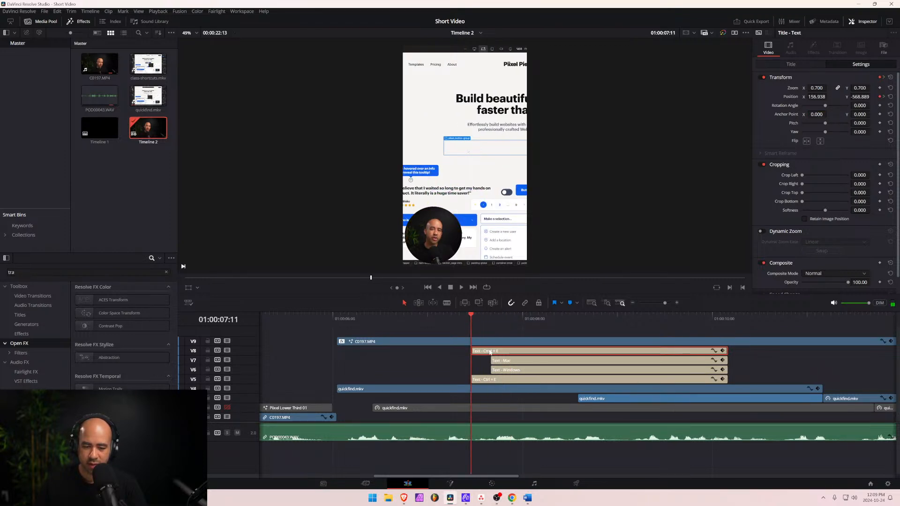
{"action": "left_click", "coordinate": [816, 97]}
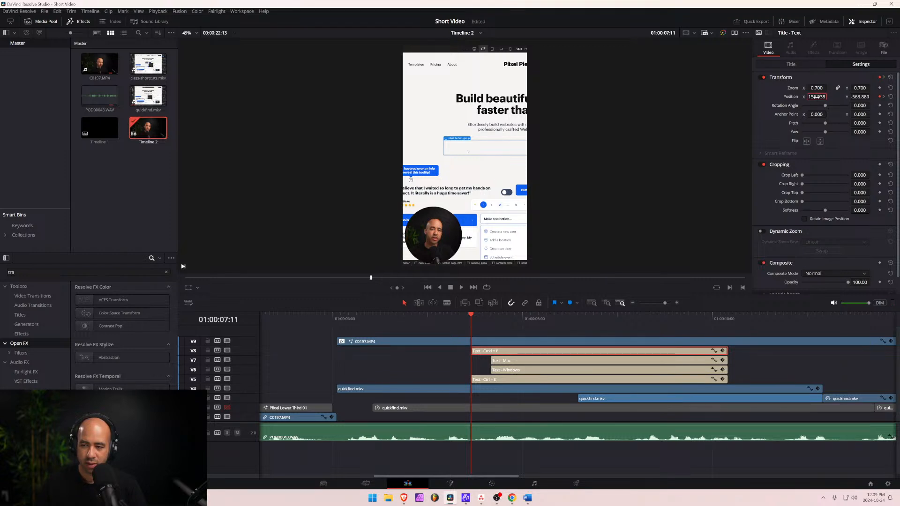
{"action": "type", "text": "274"}
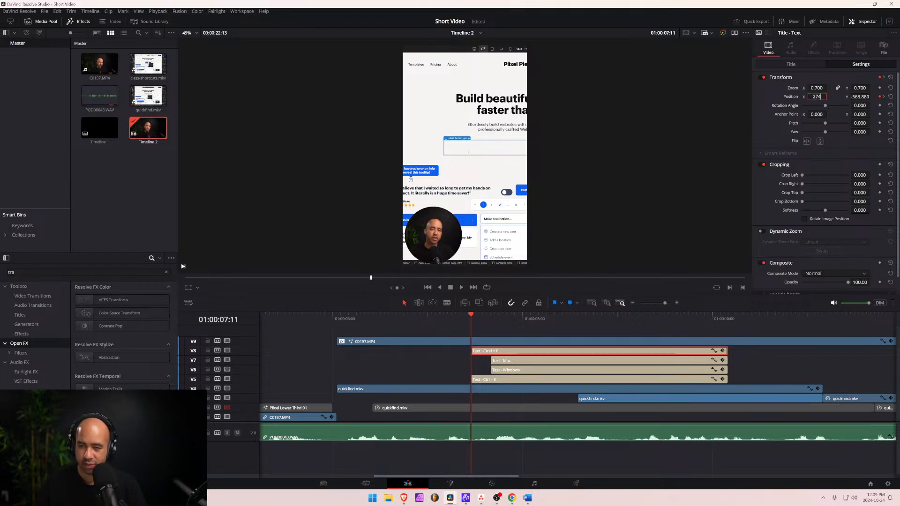
{"action": "key", "text": "Return"}
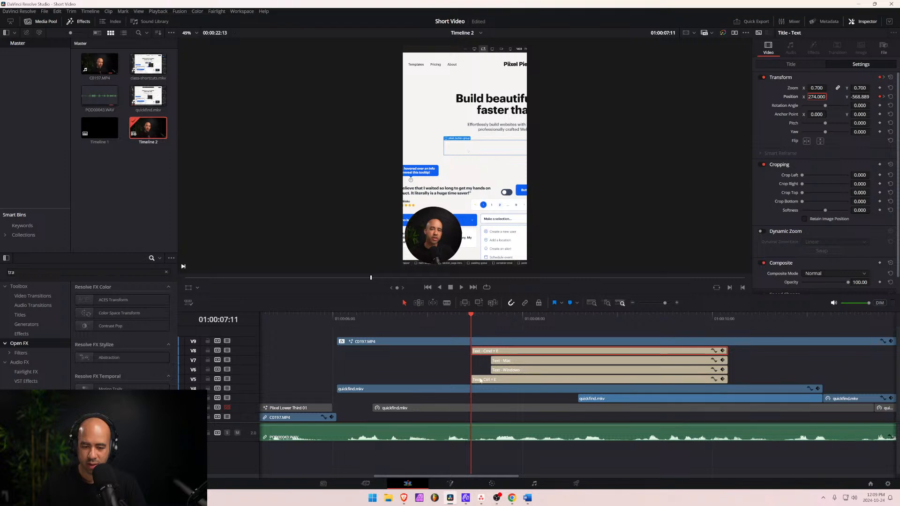
Check the title movement frame by frame from 01:00:07:16 to 01:00:07:21 and compare the Ctrl + E and Cmd + E positions.
{"action": "left_click_drag", "start_coordinate": [471, 314], "coordinate": [492, 316]}
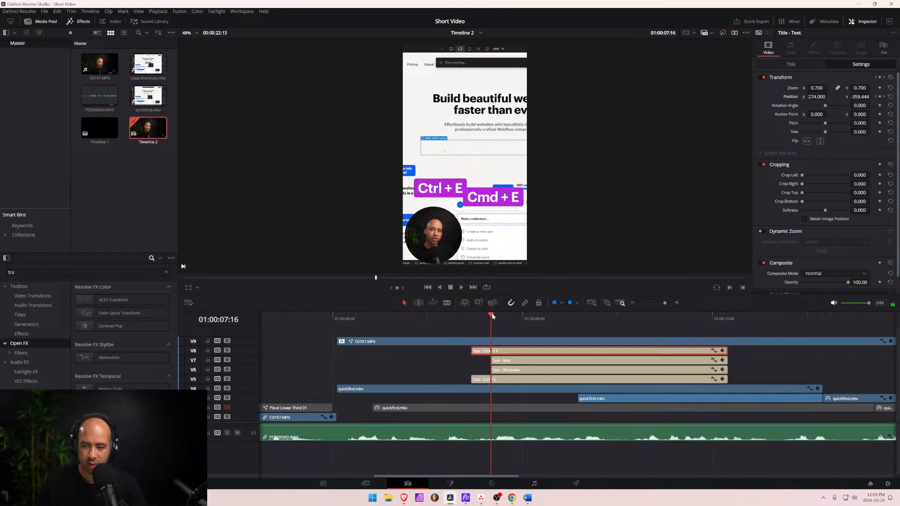
{"action": "key", "text": "Right"}
{"action": "key", "text": "Right"}
{"action": "key", "text": "Right"}
{"action": "key", "text": "Right"}
{"action": "key", "text": "Right"}
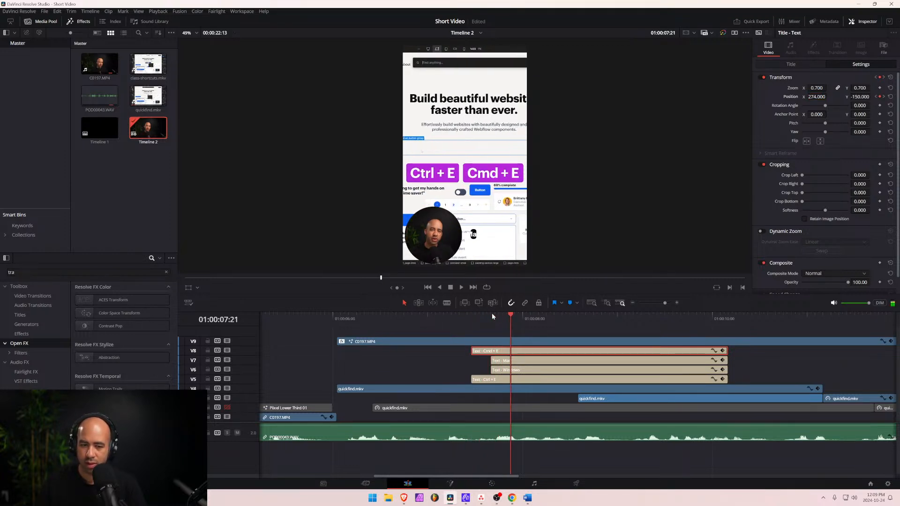
{"action": "key", "text": "Right"}
{"action": "key", "text": "Left"}
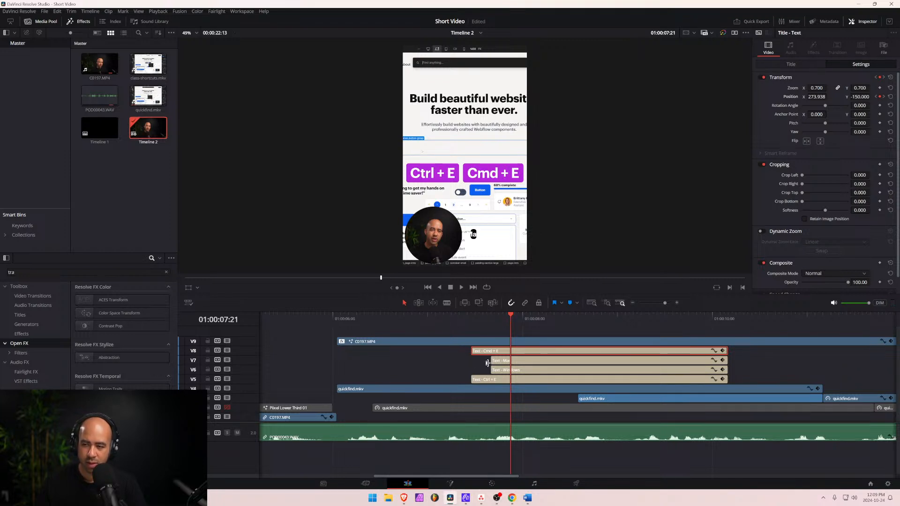
{"action": "left_click", "coordinate": [489, 380]}
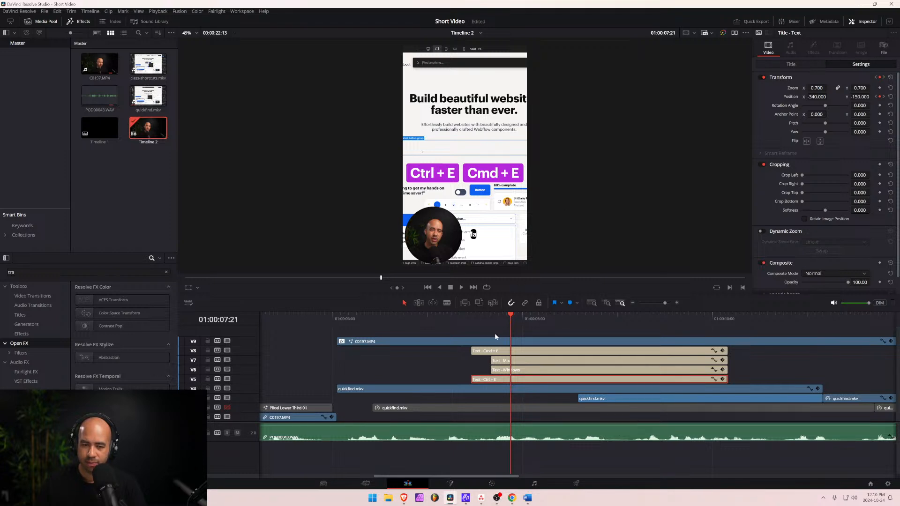
{"action": "left_click", "coordinate": [555, 350]}
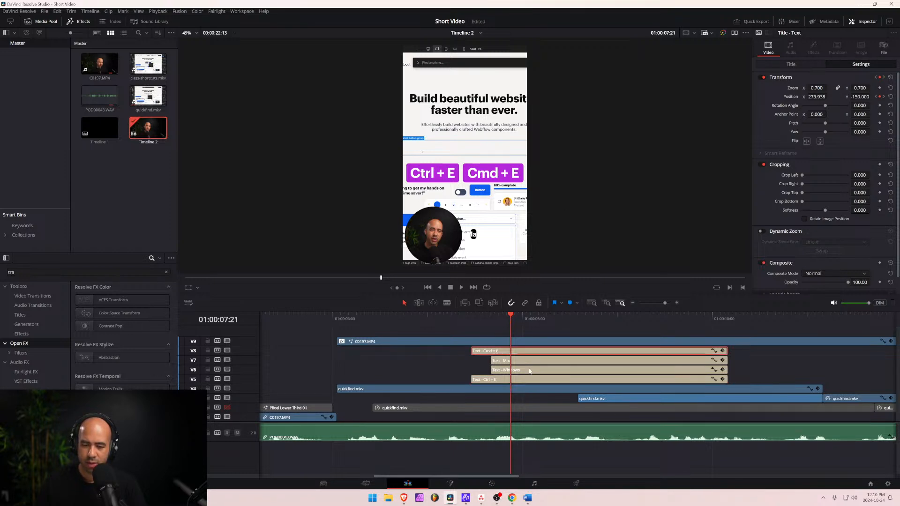
{"action": "left_click", "coordinate": [522, 380]}
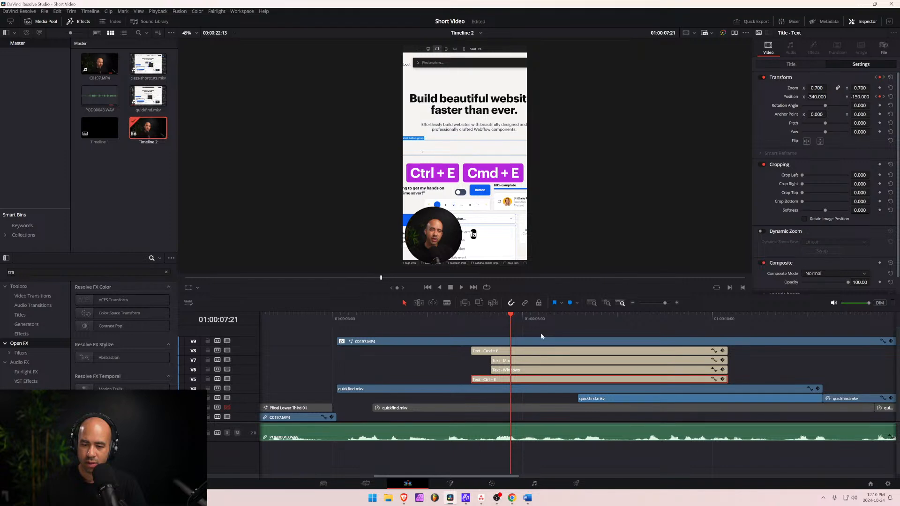
{"action": "left_click", "coordinate": [532, 352]}
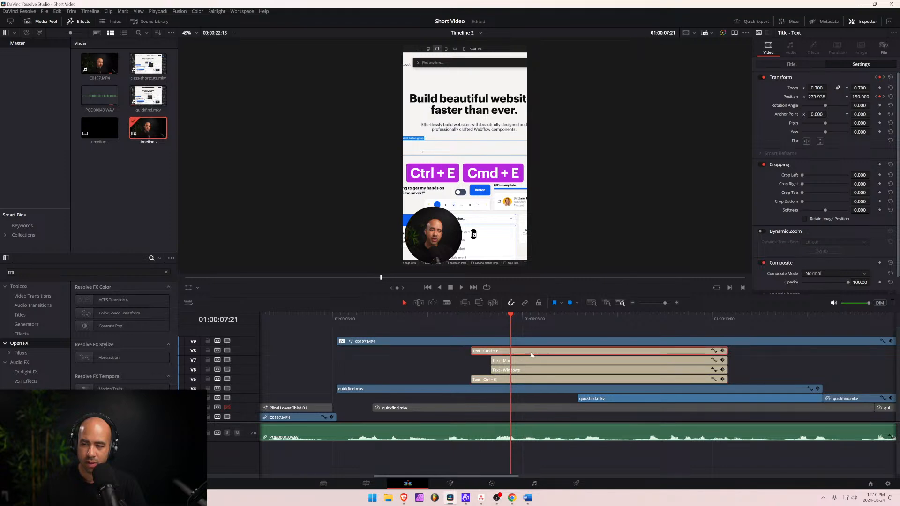
At 01:00:07:11, set the starting Position X of the V5 Ctrl + E title to -340.
{"action": "left_click", "coordinate": [534, 382]}
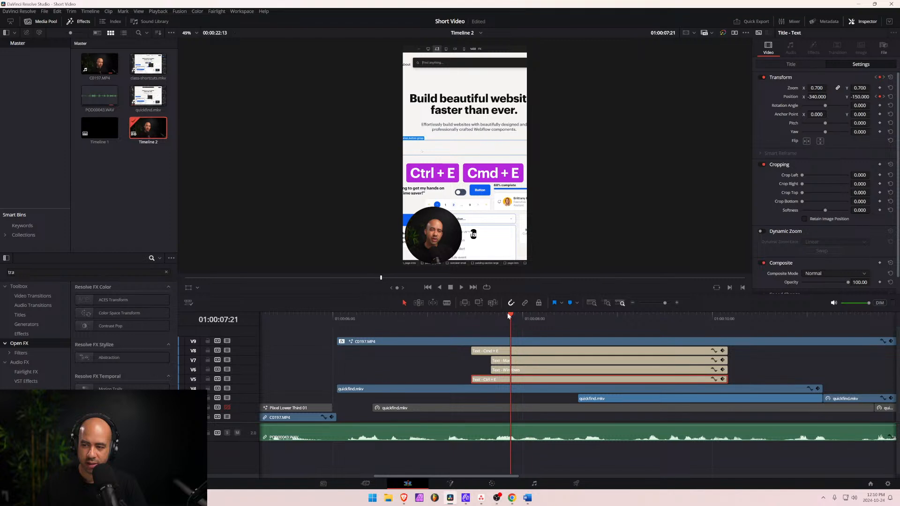
{"action": "left_click_drag", "start_coordinate": [508, 316], "coordinate": [471, 318]}
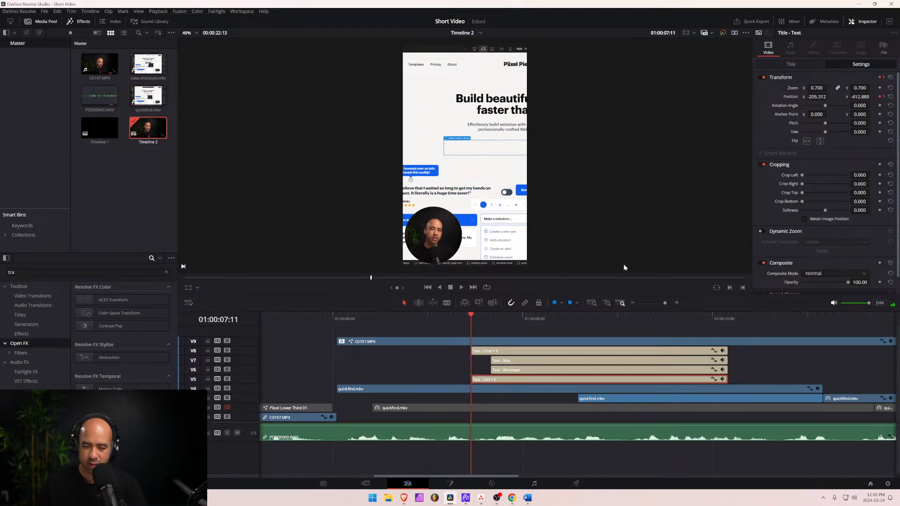
{"action": "left_click", "coordinate": [815, 97]}
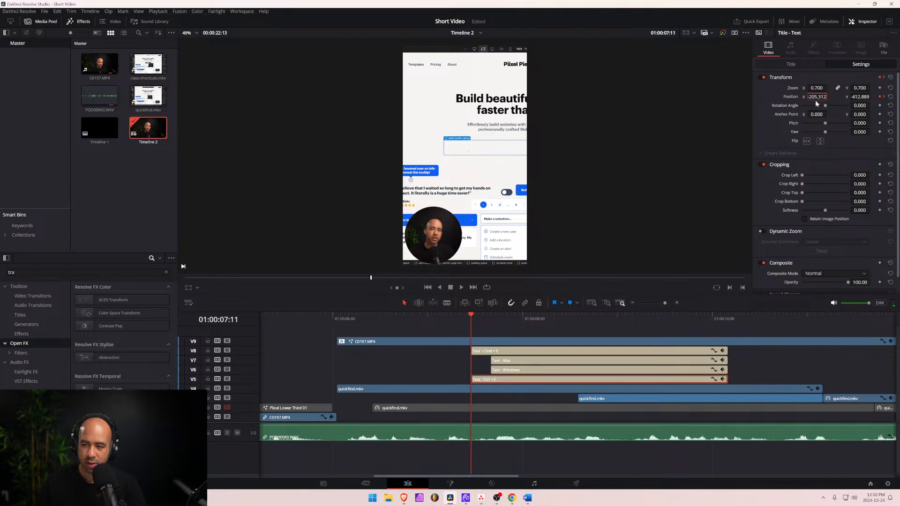
{"action": "type", "text": "-340"}
{"action": "key", "text": "Return"}
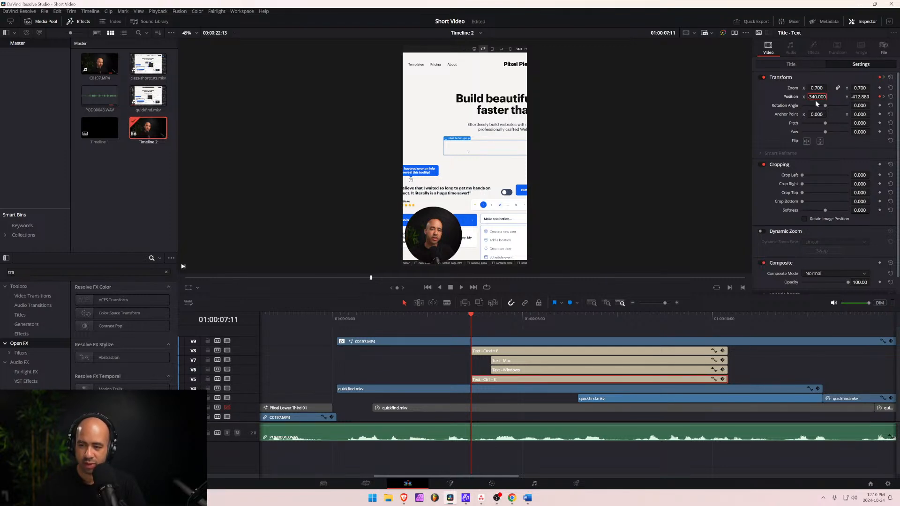
Preview the title animation, return to 01:00:07:11 and set the V5 Ctrl + E title's starting Position Y to -170.
{"action": "key", "text": "space"}
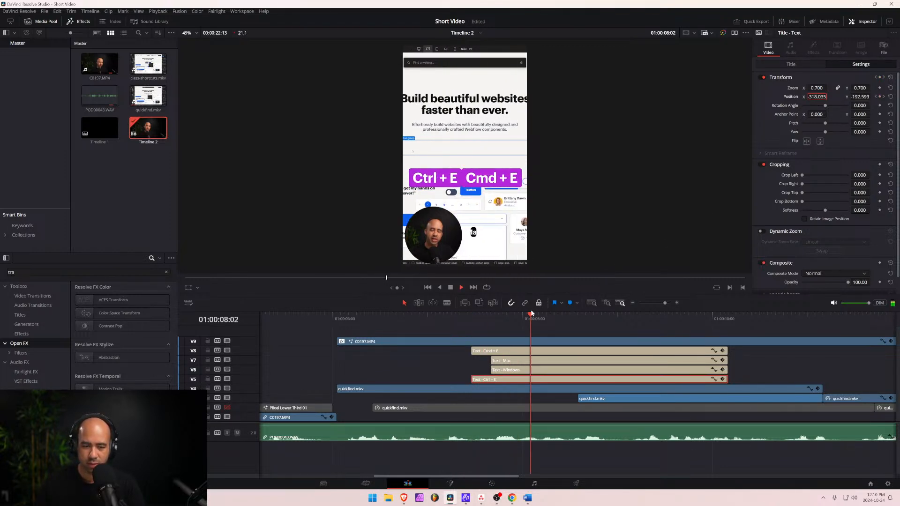
{"action": "left_click_drag", "start_coordinate": [551, 313], "coordinate": [469, 330]}
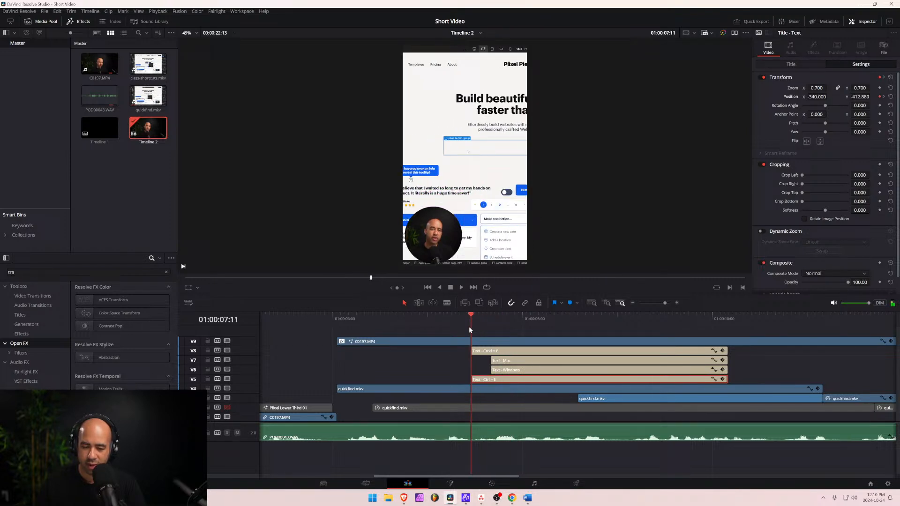
{"action": "left_click", "coordinate": [854, 96]}
{"action": "type", "text": "-"}
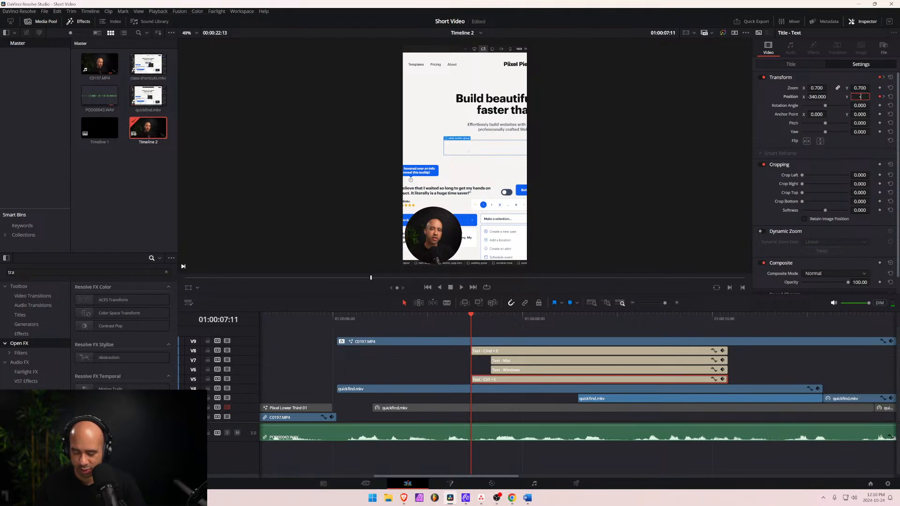
{"action": "type", "text": "180"}
{"action": "key", "text": "Return"}
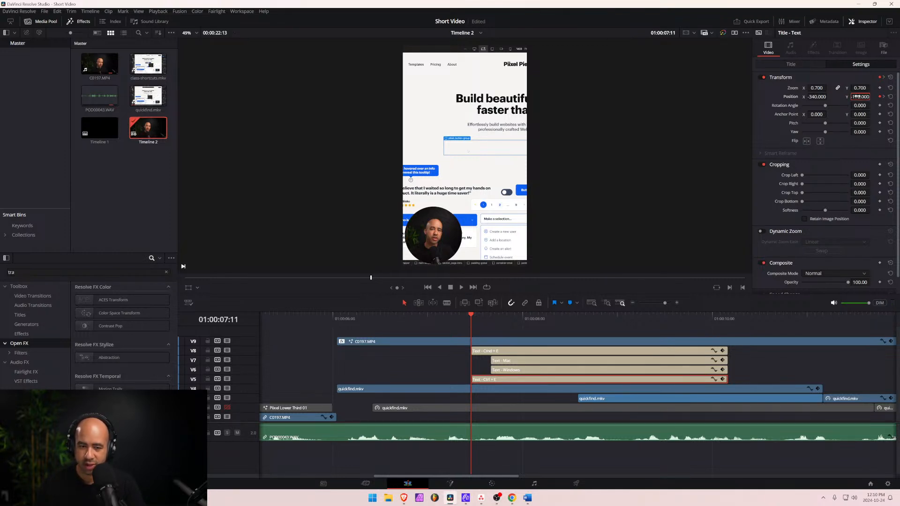
Play the shortened Ctrl + E title rise and examine it frame by frame from 01:00:07:11 to 01:00:07:19.
{"action": "key", "text": "space"}
{"action": "key", "text": "space"}
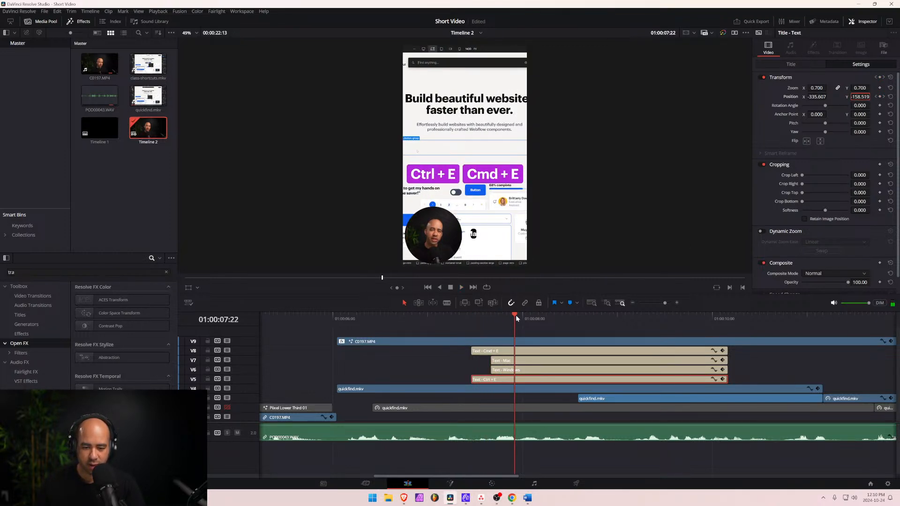
{"action": "left_click_drag", "start_coordinate": [515, 315], "coordinate": [470, 324]}
{"action": "key", "text": "Right"}
{"action": "key", "text": "Right"}
{"action": "key", "text": "Right"}
{"action": "key", "text": "Right"}
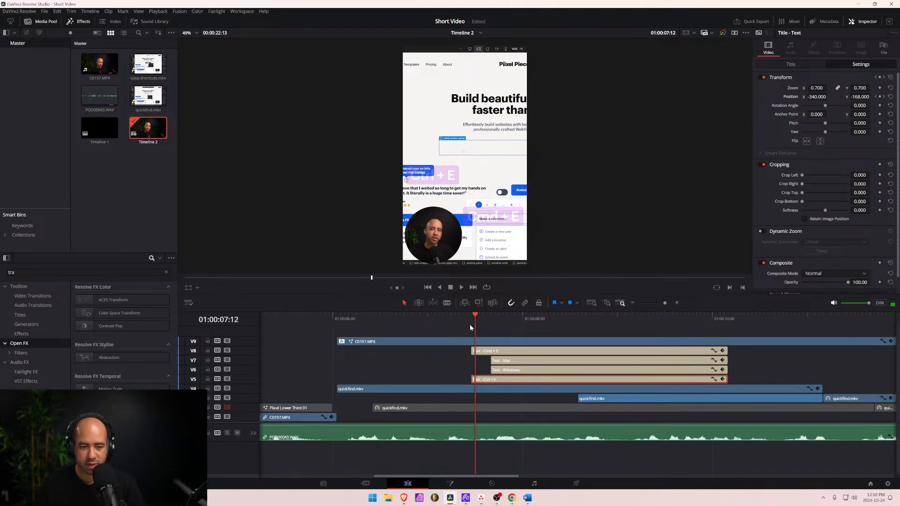
{"action": "key", "text": "Right"}
{"action": "key", "text": "Right"}
{"action": "key", "text": "Right"}
{"action": "key", "text": "Right"}
{"action": "key", "text": "Right"}
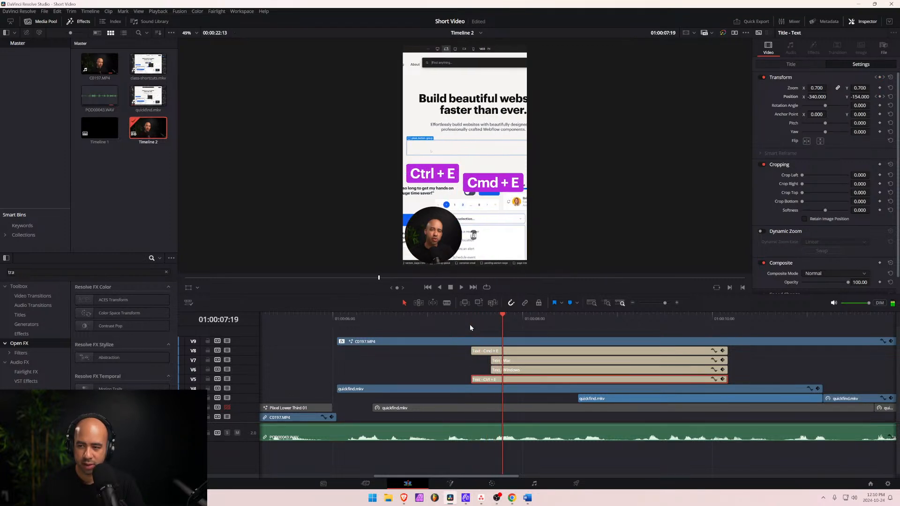
At 01:00:07:11, set the V8 Cmd + E title's starting Position Y to -170, then save the project.
{"action": "key", "text": "Right"}
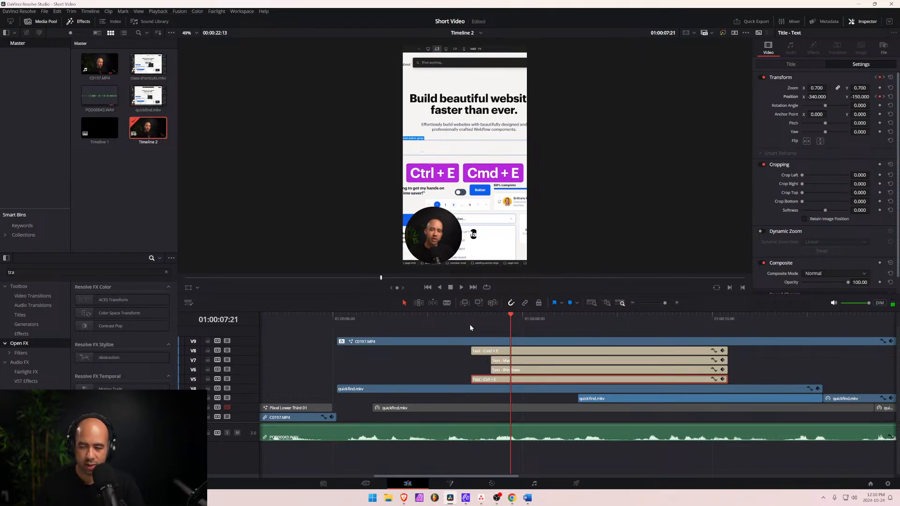
{"action": "left_click", "coordinate": [530, 352]}
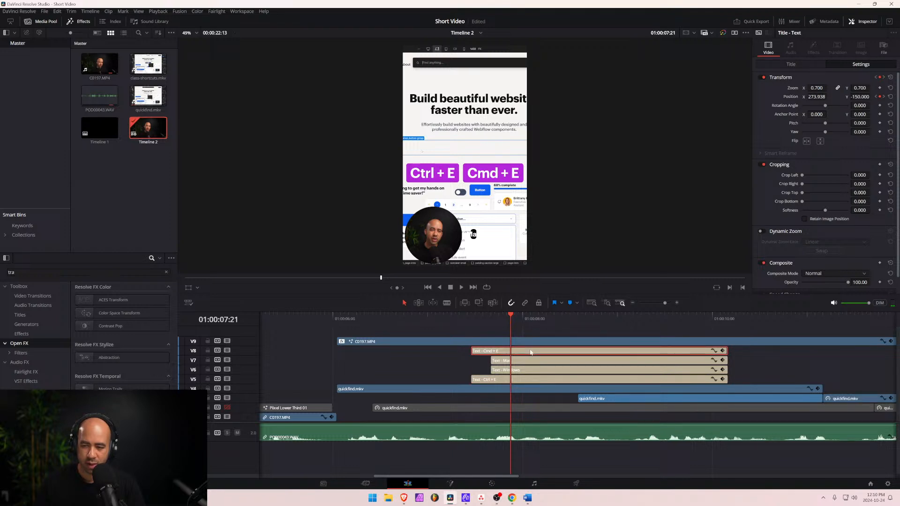
{"action": "left_click", "coordinate": [470, 314]}
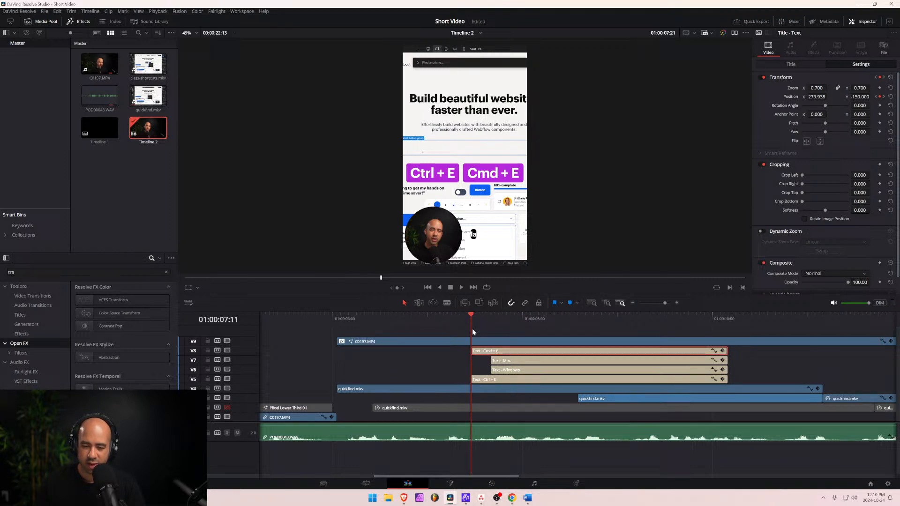
{"action": "left_click", "coordinate": [859, 97]}
{"action": "type", "text": "-1"}
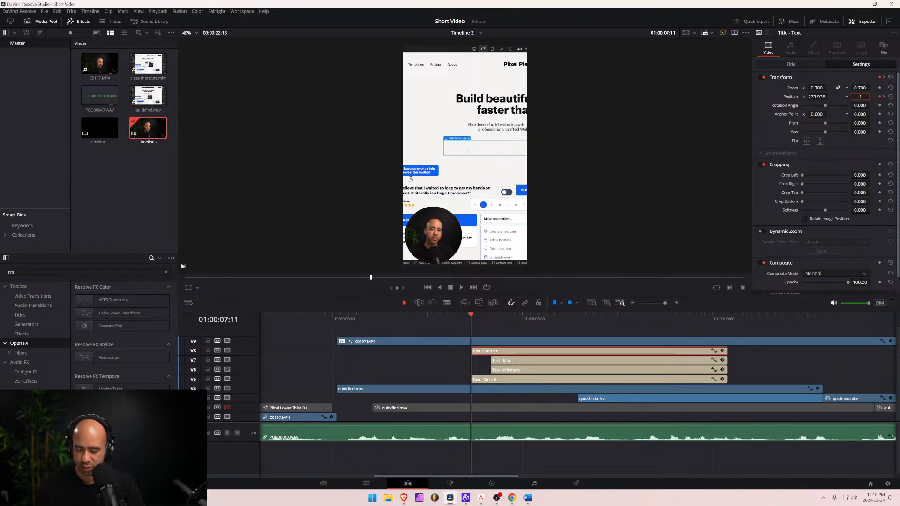
{"action": "type", "text": "70"}
{"action": "key", "text": "Return"}
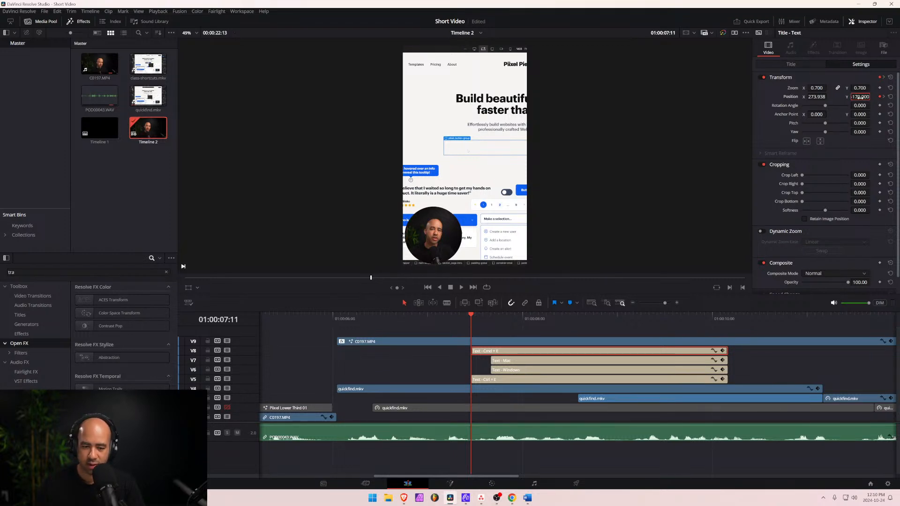
{"action": "key", "text": "space"}
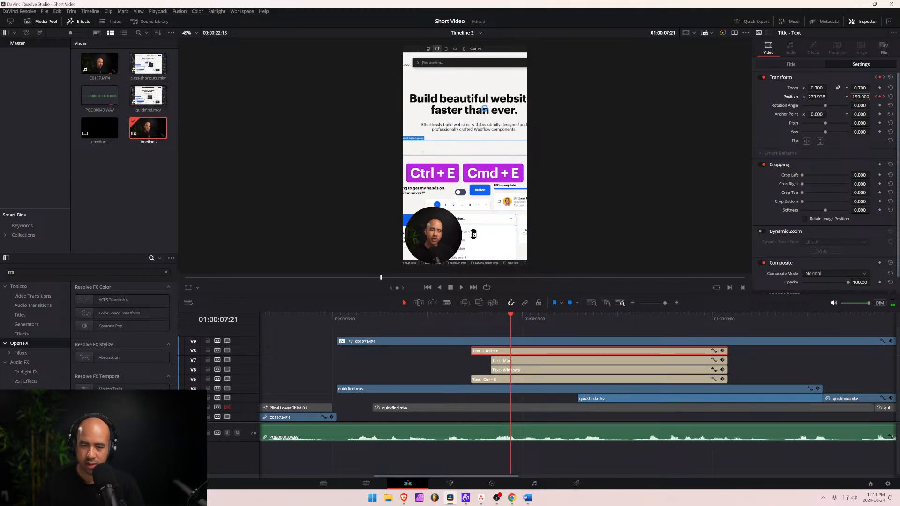
{"action": "key", "text": "ctrl+s"}
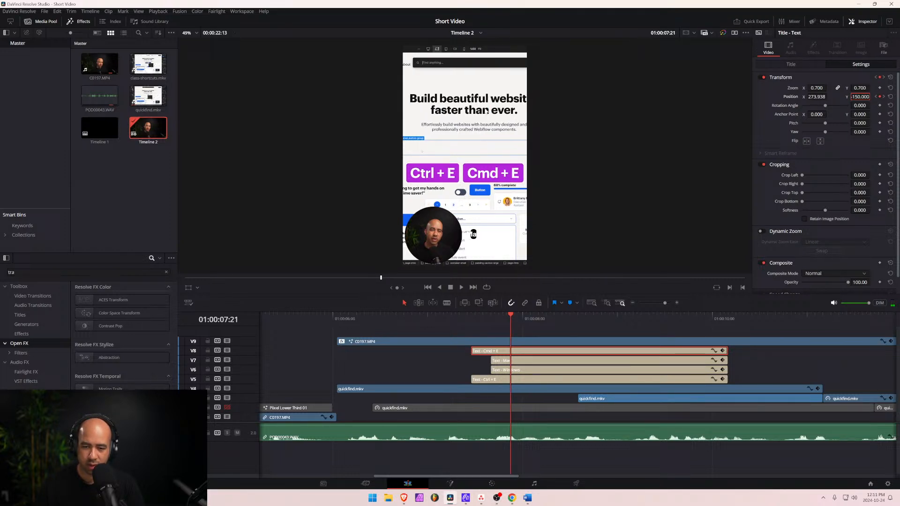
Review the rise of the Ctrl + E and Cmd + E titles between 01:00:07:11 and 01:00:07:21.
{"action": "left_click", "coordinate": [477, 380]}
{"action": "left_click", "coordinate": [483, 350]}
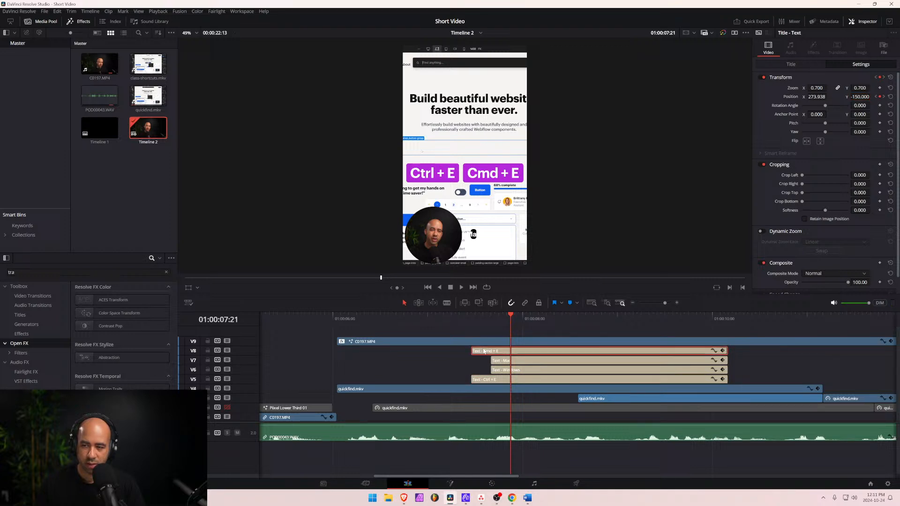
{"action": "left_click", "coordinate": [470, 316]}
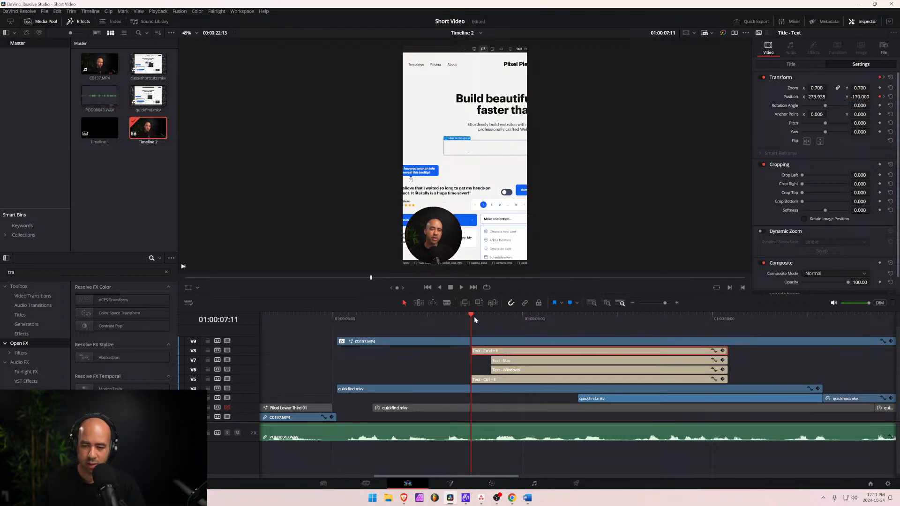
{"action": "left_click_drag", "start_coordinate": [474, 317], "coordinate": [510, 316]}
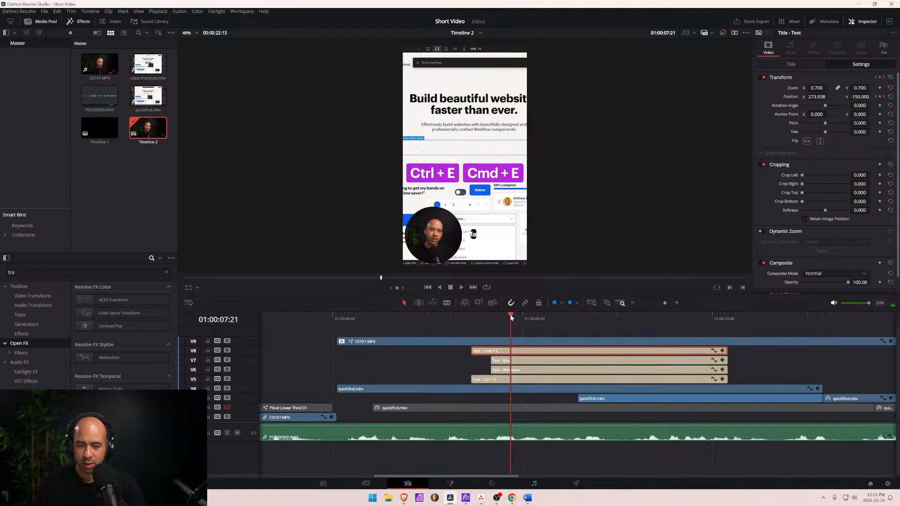
{"action": "key", "text": "Right"}
{"action": "key", "text": "Left"}
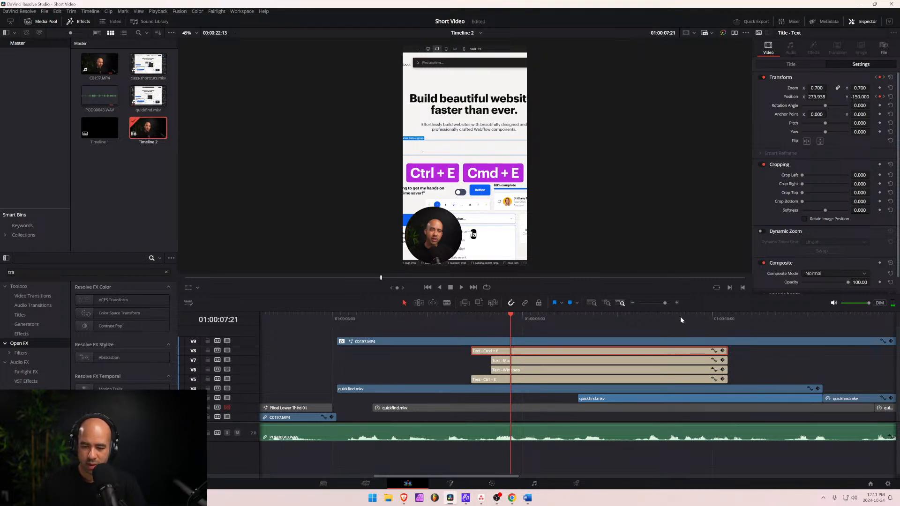
At 01:00:09:18, set the Position Y of the V8 Cmd + E title to -150.
{"action": "mouse_move", "coordinate": [680, 319]}
{"action": "left_mouse_down"}
{"action": "mouse_move", "coordinate": [605, 327]}
{"action": "mouse_move", "coordinate": [688, 328]}
{"action": "left_mouse_up"}
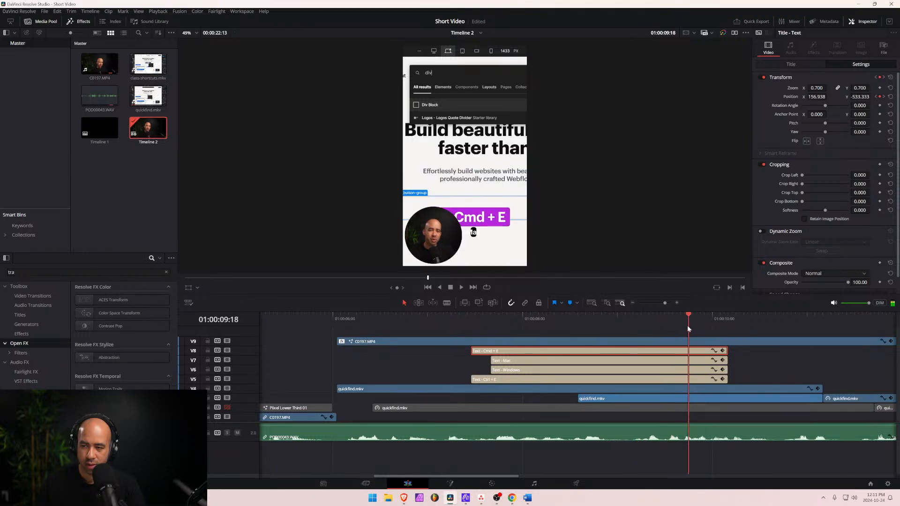
{"action": "double_click", "coordinate": [859, 96]}
{"action": "type", "text": "-150"}
{"action": "key", "text": "Return"}
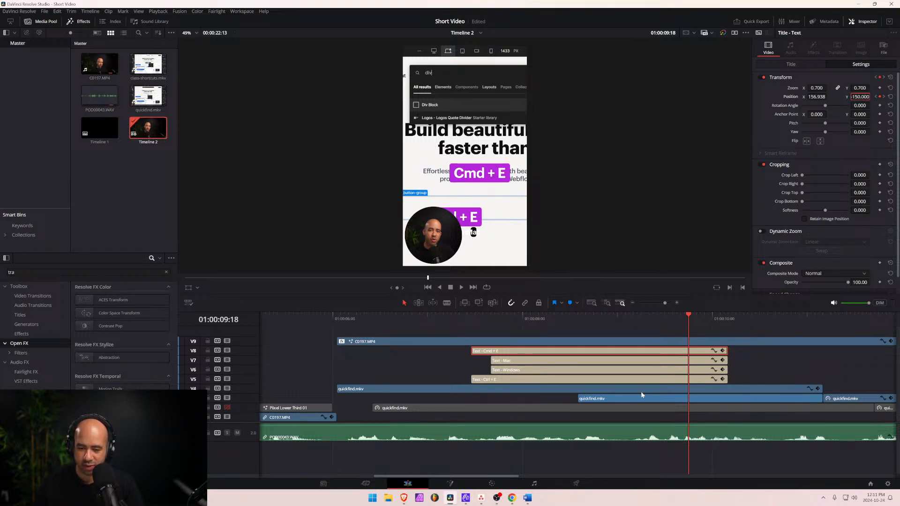
Set the Position Y of the V5 Ctrl + E title to -150 at 01:00:09:18.
{"action": "left_click", "coordinate": [657, 379]}
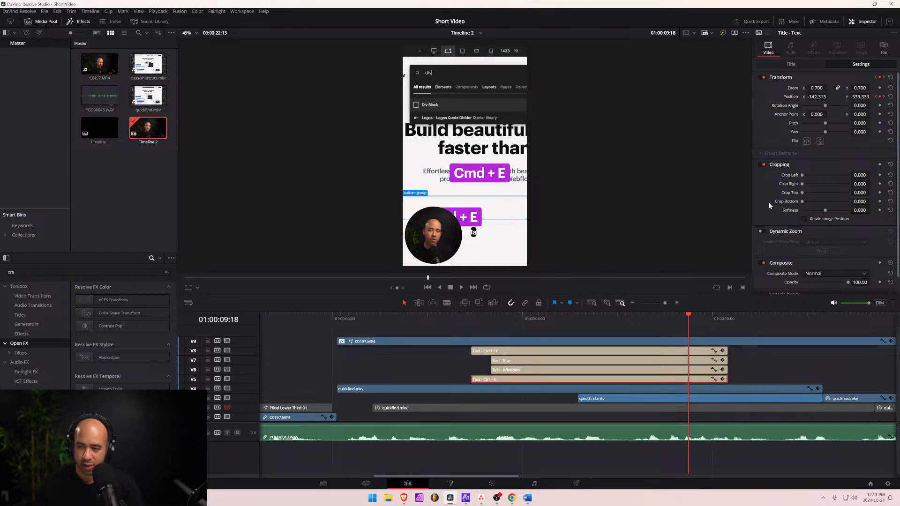
{"action": "double_click", "coordinate": [857, 97]}
{"action": "type", "text": "-150"}
{"action": "key", "text": "Return"}
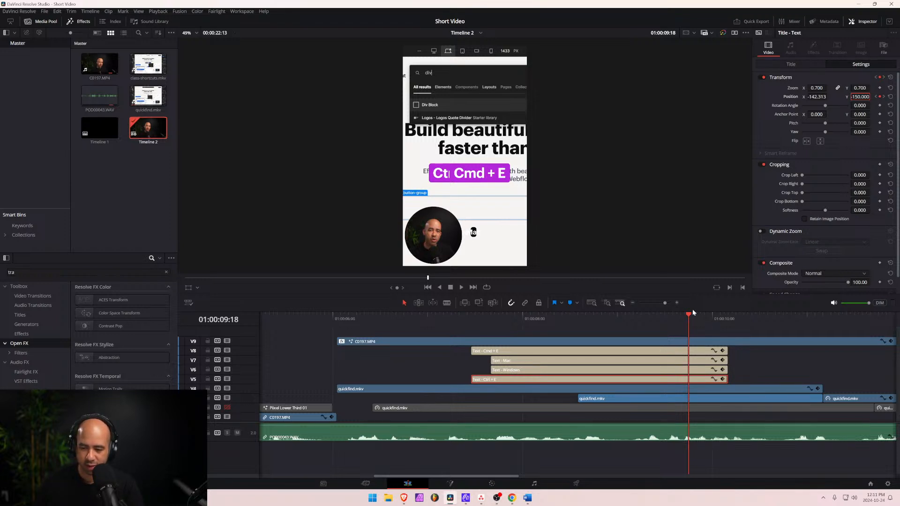
Set the Ctrl + E title's Y position to -170 at its end, 01:00:10:04.
{"action": "left_click_drag", "start_coordinate": [689, 313], "coordinate": [723, 324]}
{"action": "left_click", "coordinate": [861, 96]}
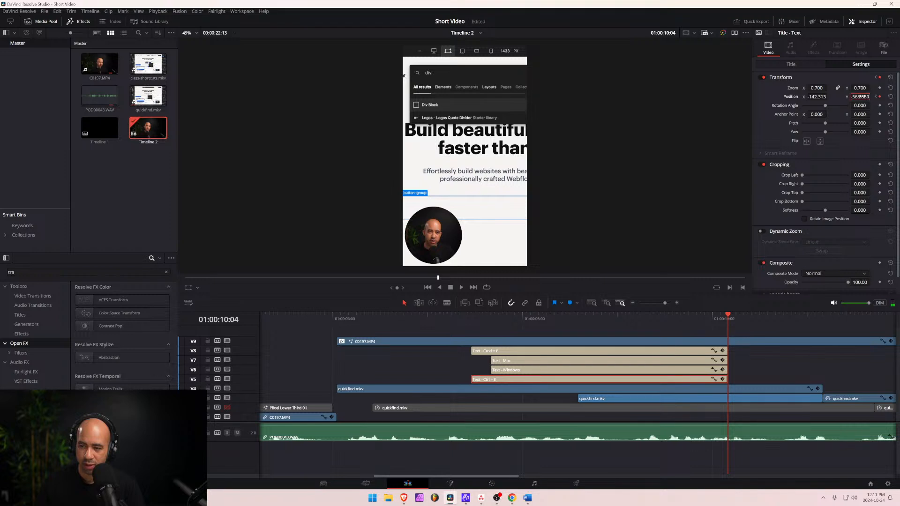
{"action": "key", "text": "BackSpace"}
{"action": "key", "text": "Return"}
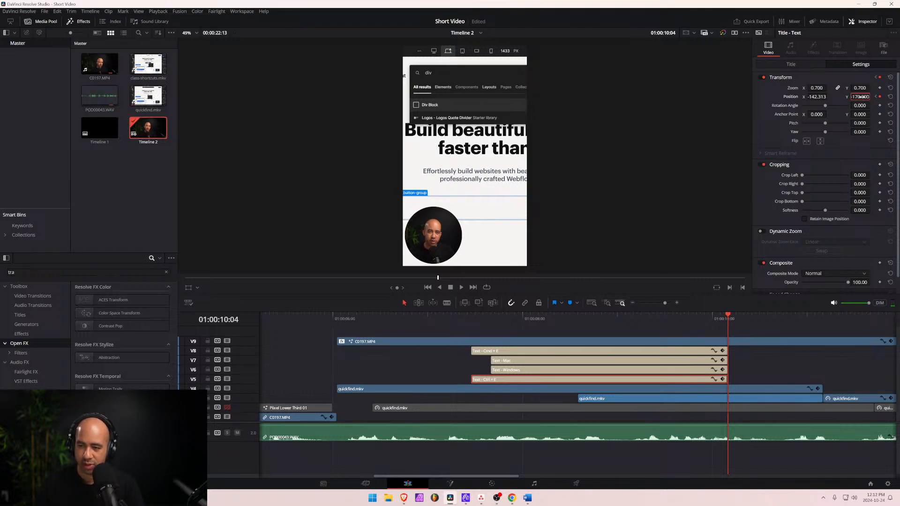
Set the Cmd + E title's Y position to -170 at its end, 01:00:10:04.
{"action": "left_click", "coordinate": [689, 352]}
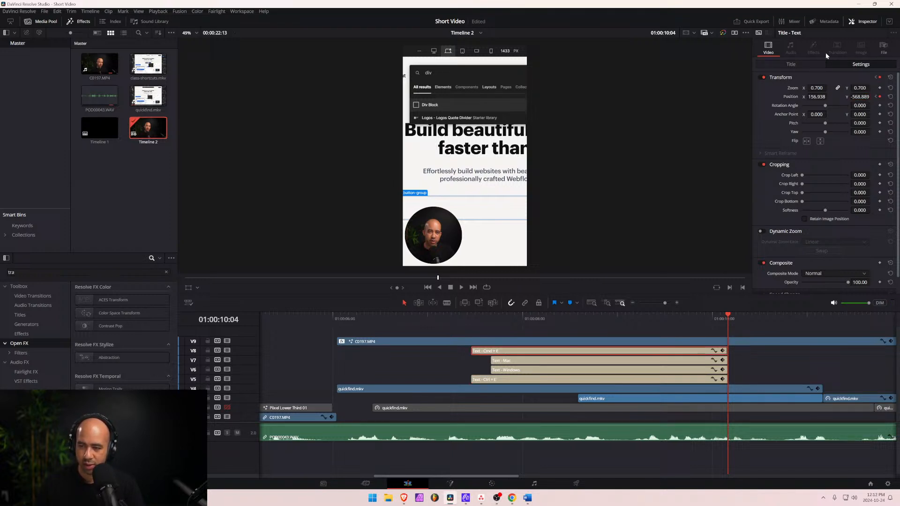
{"action": "left_click", "coordinate": [857, 96]}
{"action": "type", "text": "-170"}
{"action": "key", "text": "Return"}
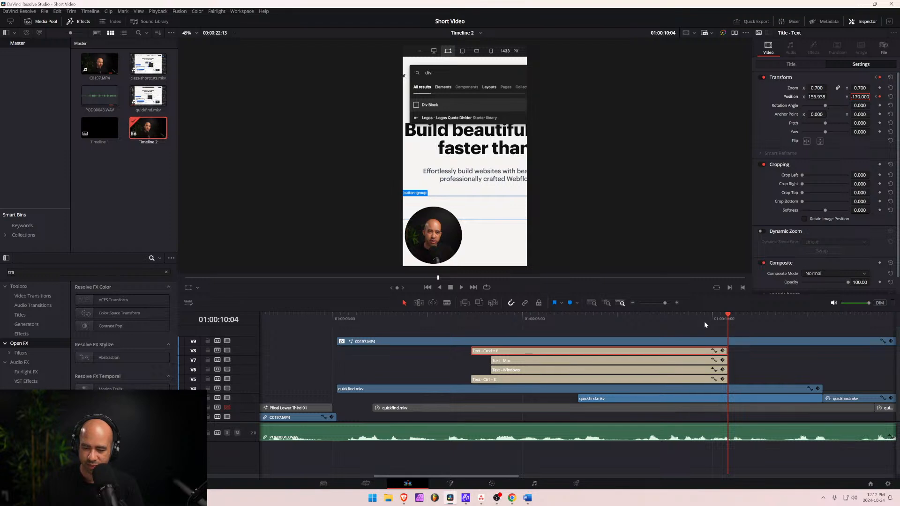
Set the Ctrl + E title's X position to -240 at the 01:00:09:18 keyframe.
{"action": "left_click", "coordinate": [473, 318]}
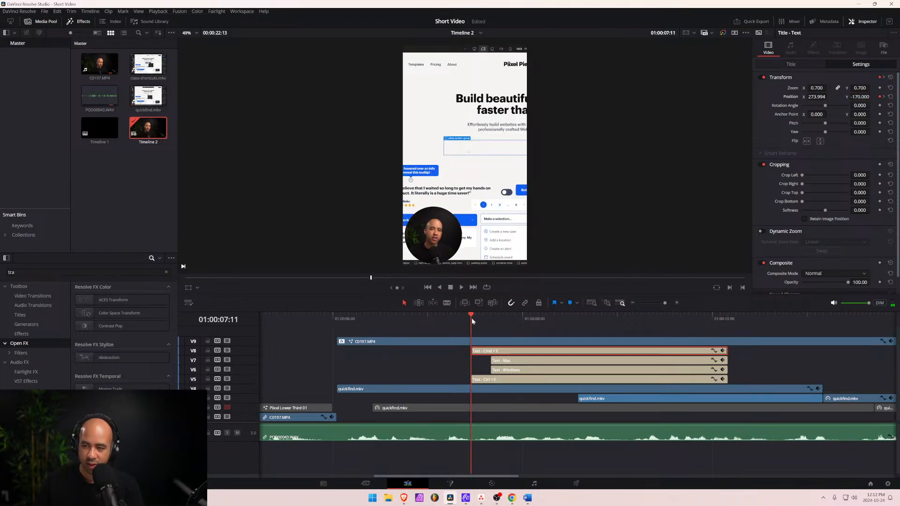
{"action": "mouse_move", "coordinate": [471, 319]}
{"action": "left_mouse_down"}
{"action": "mouse_move", "coordinate": [538, 318]}
{"action": "mouse_move", "coordinate": [482, 322]}
{"action": "left_mouse_up"}
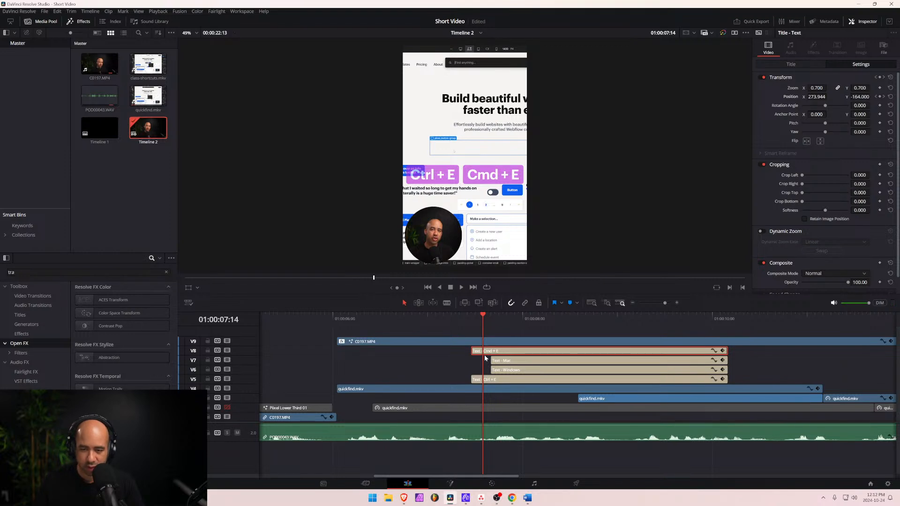
{"action": "left_click", "coordinate": [492, 382]}
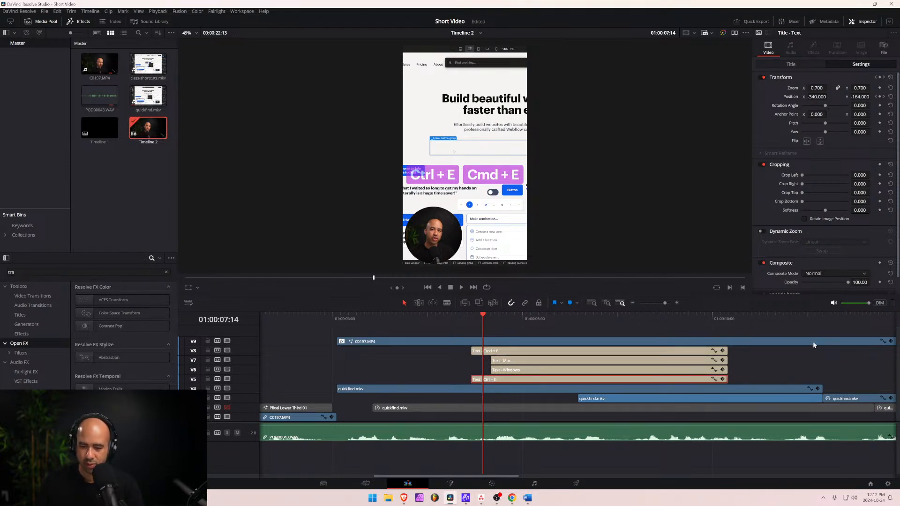
{"action": "left_click", "coordinate": [705, 318]}
{"action": "key", "text": "Left"}
{"action": "key", "text": "Left"}
{"action": "key", "text": "Left"}
{"action": "key", "text": "Left"}
{"action": "key", "text": "Left"}
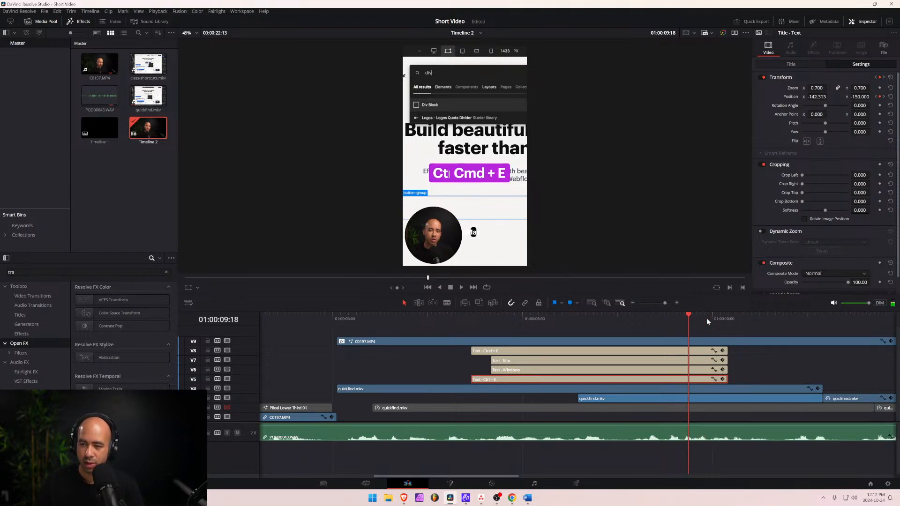
{"action": "double_click", "coordinate": [816, 97]}
{"action": "type", "text": "-240"}
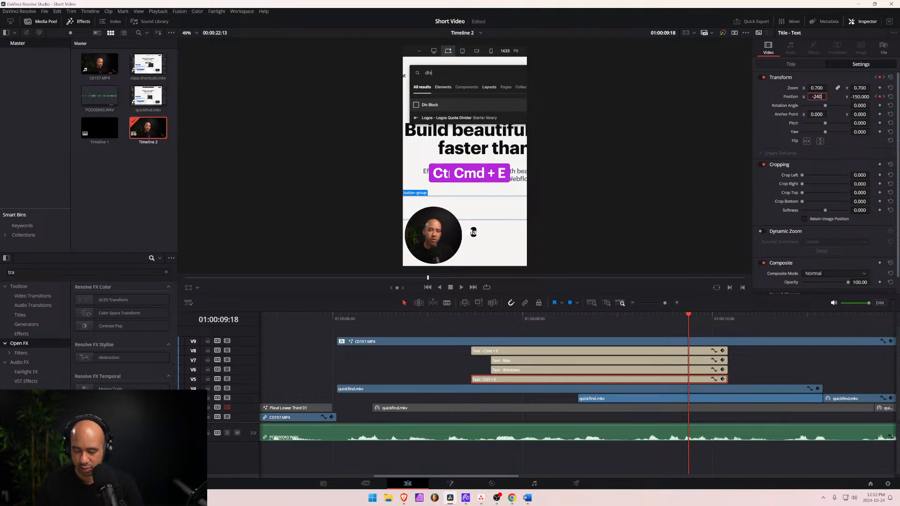
{"action": "key", "text": "Return"}
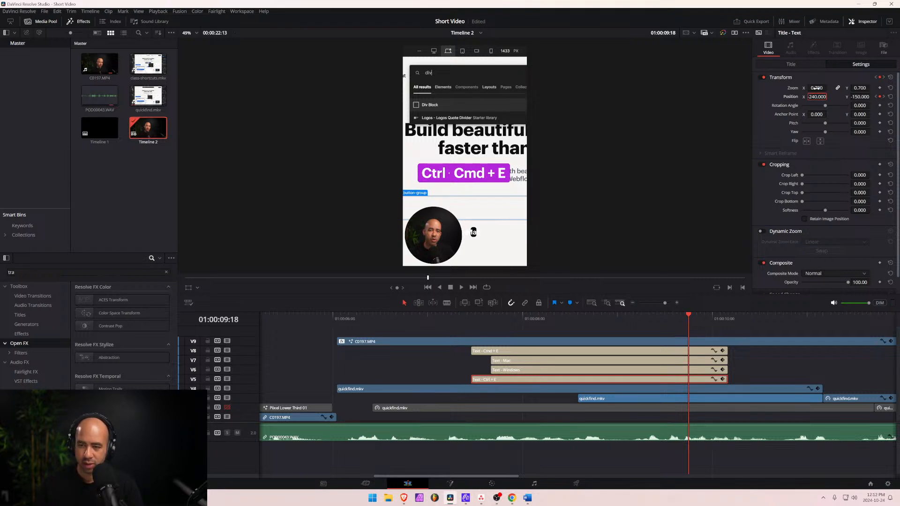
Set the Cmd + E title's X position to 274 at the 01:00:09:18 keyframe.
{"action": "left_click", "coordinate": [697, 352]}
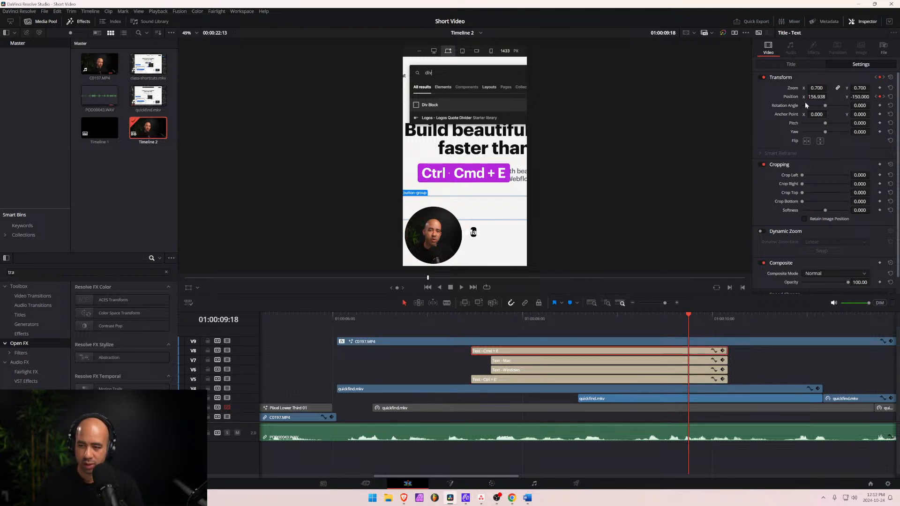
{"action": "left_click", "coordinate": [815, 96]}
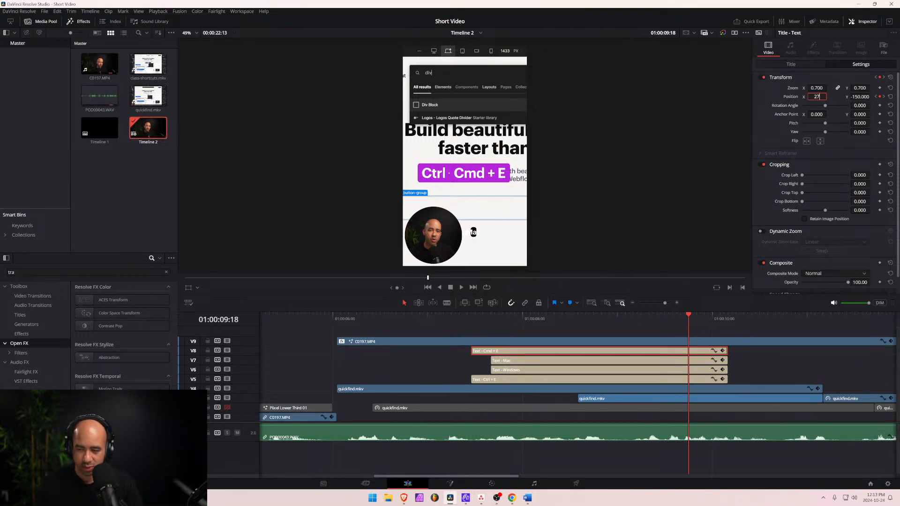
{"action": "type", "text": "274"}
{"action": "key", "text": "Return"}
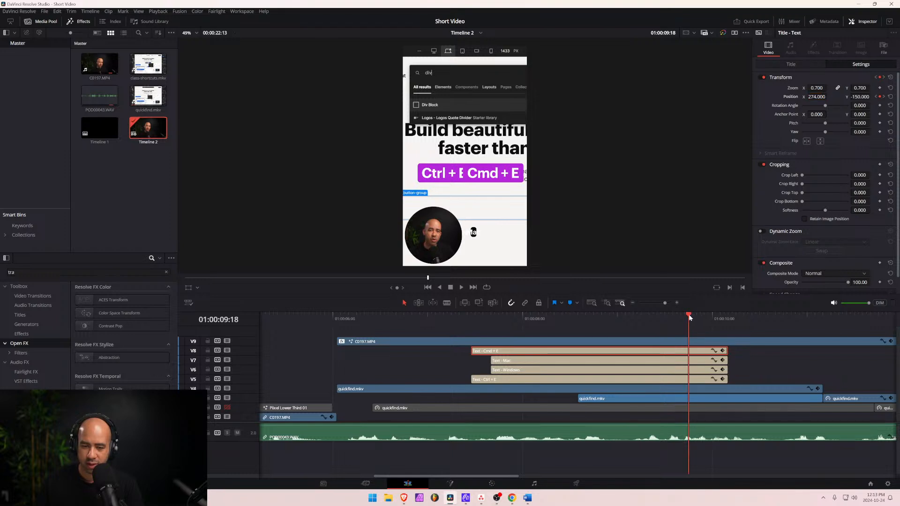
Set the Ctrl + E title's X position to -340 at the 01:00:09:18 keyframe.
{"action": "left_click_drag", "start_coordinate": [686, 318], "coordinate": [490, 321]}
{"action": "left_click", "coordinate": [552, 380]}
{"action": "left_click_drag", "start_coordinate": [656, 323], "coordinate": [689, 320]}
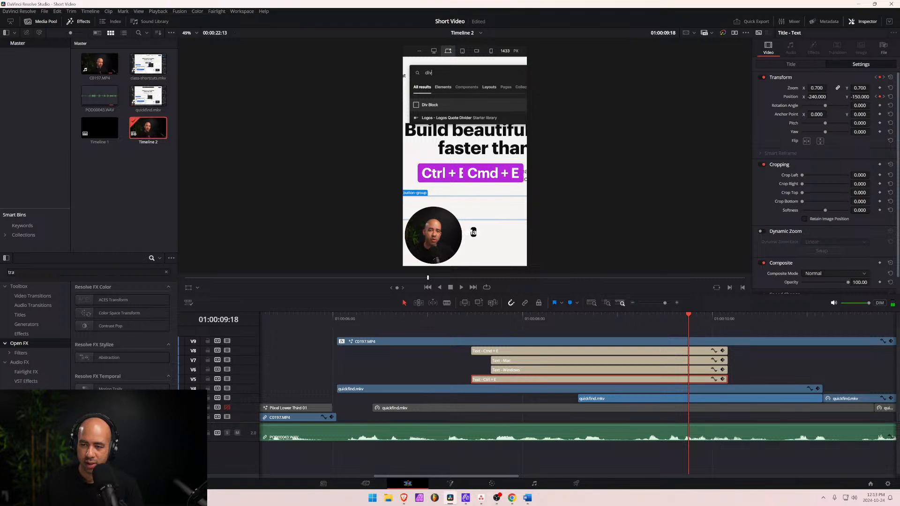
{"action": "double_click", "coordinate": [814, 97]}
{"action": "type", "text": "-340"}
{"action": "key", "text": "Return"}
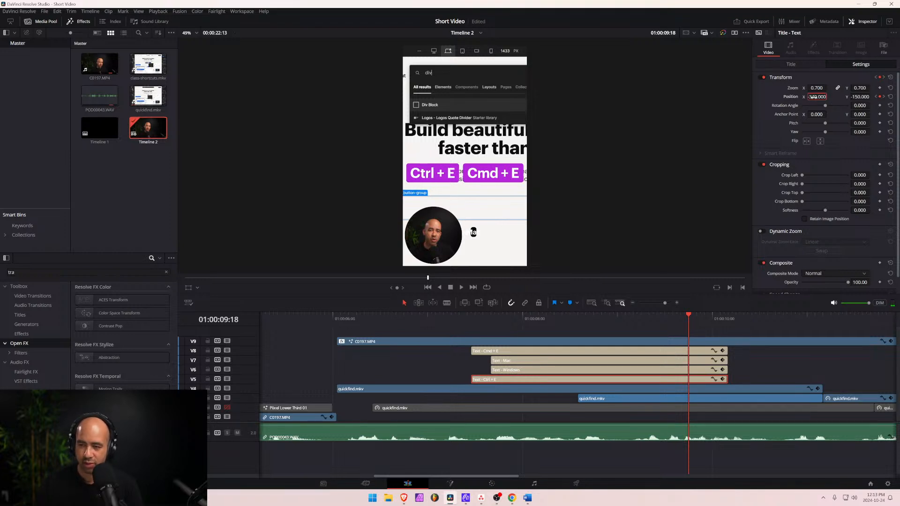
Set the Cmd + E title's X position to 274 at its first keyframe, 01:00:07:11.
{"action": "left_click", "coordinate": [477, 317]}
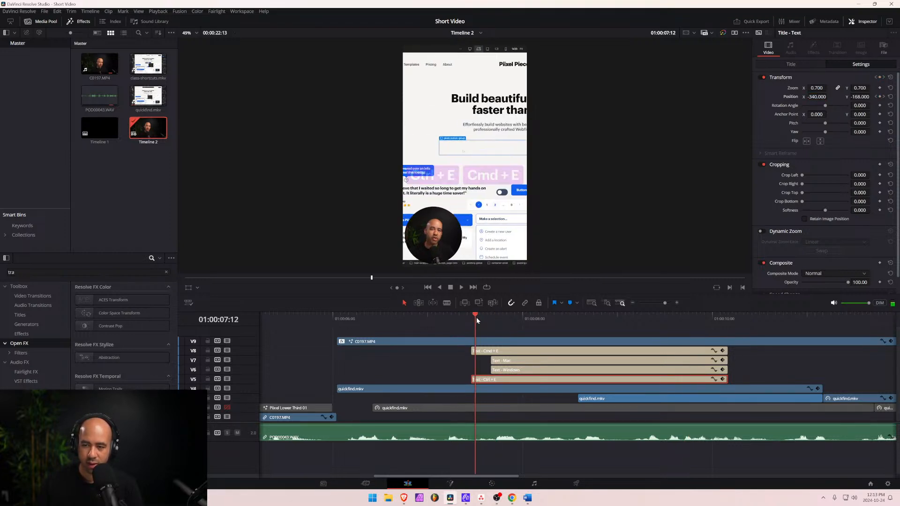
{"action": "left_click", "coordinate": [498, 351]}
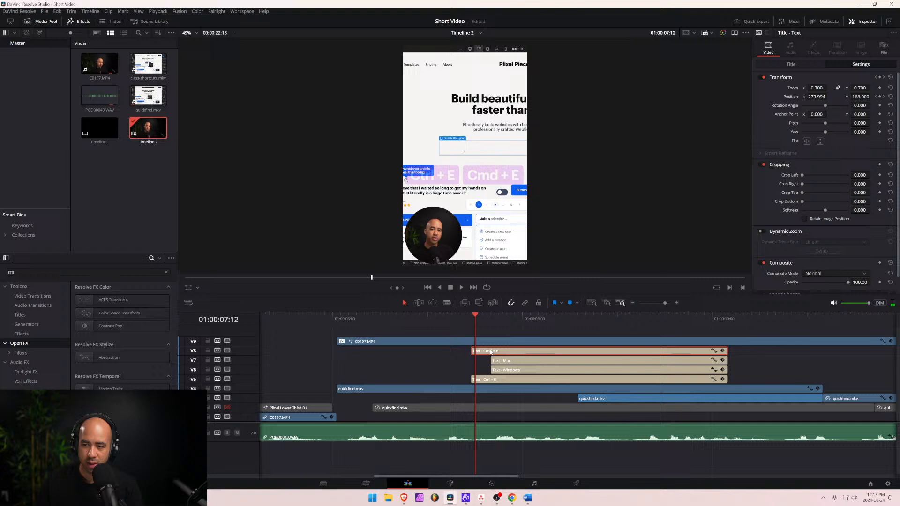
{"action": "left_click", "coordinate": [471, 319]}
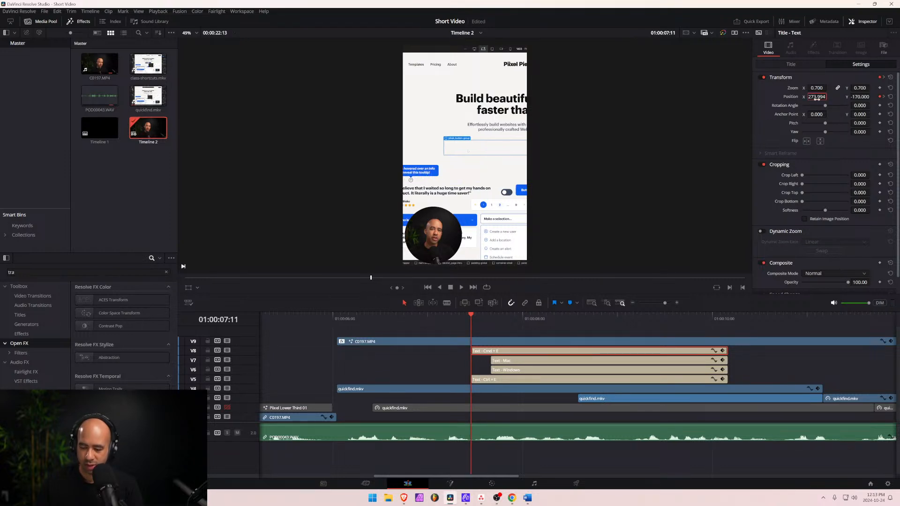
{"action": "type", "text": "274"}
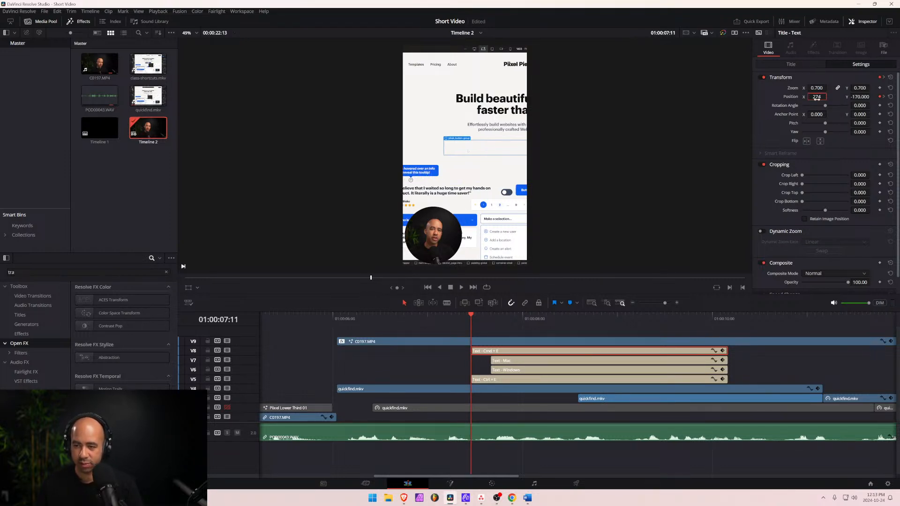
{"action": "key", "text": "Return"}
Set the Cmd + E title's X position to 274 at its closing keyframe, 01:00:10:04.
{"action": "left_click", "coordinate": [514, 319]}
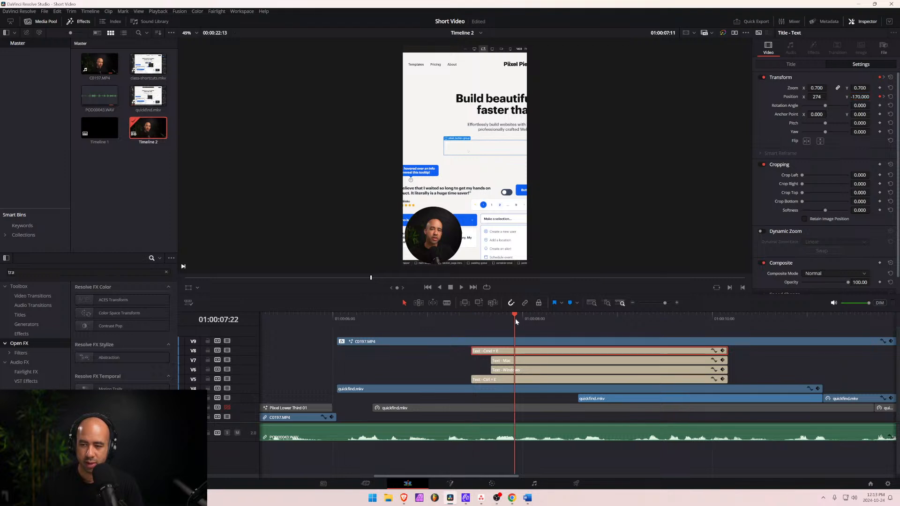
{"action": "left_click_drag", "start_coordinate": [515, 320], "coordinate": [729, 317]}
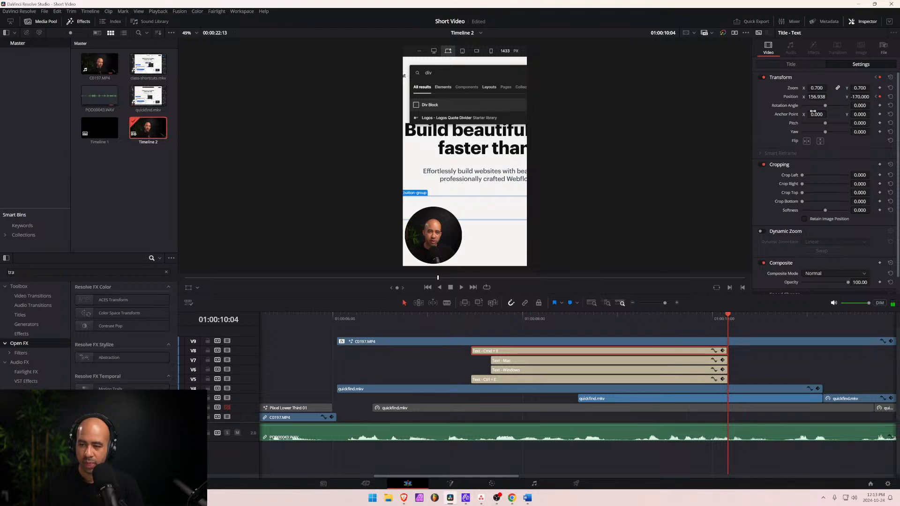
{"action": "type", "text": "274"}
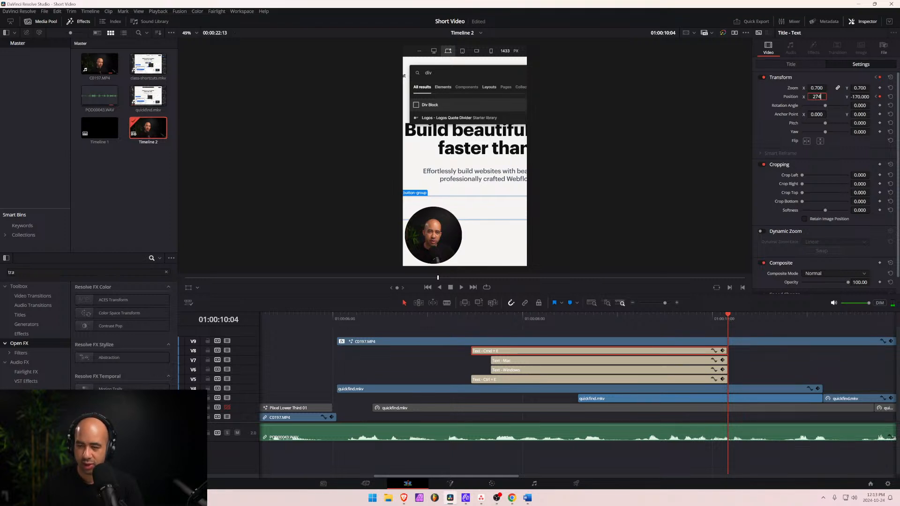
{"action": "key", "text": "Return"}
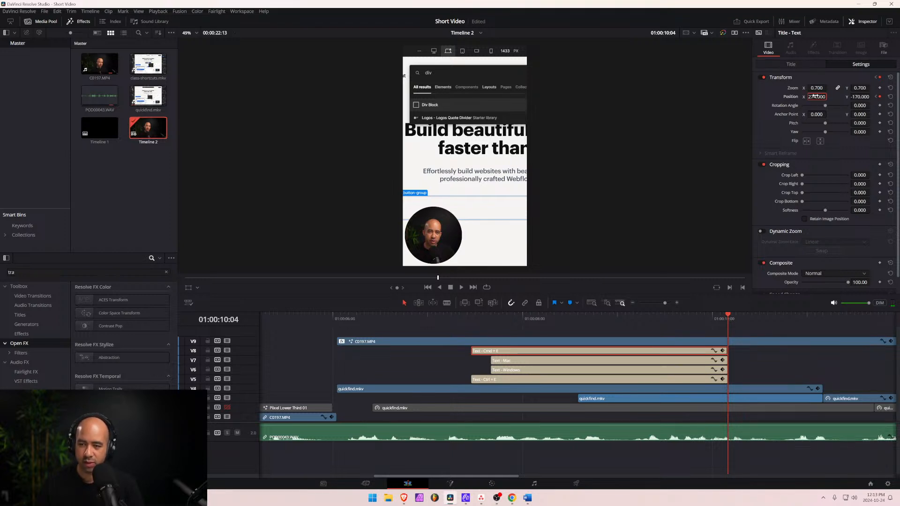
Play back the section with the Ctrl + E and Cmd + E titles to check their entry and exit animations.
{"action": "left_click", "coordinate": [603, 322]}
{"action": "key", "text": "space"}
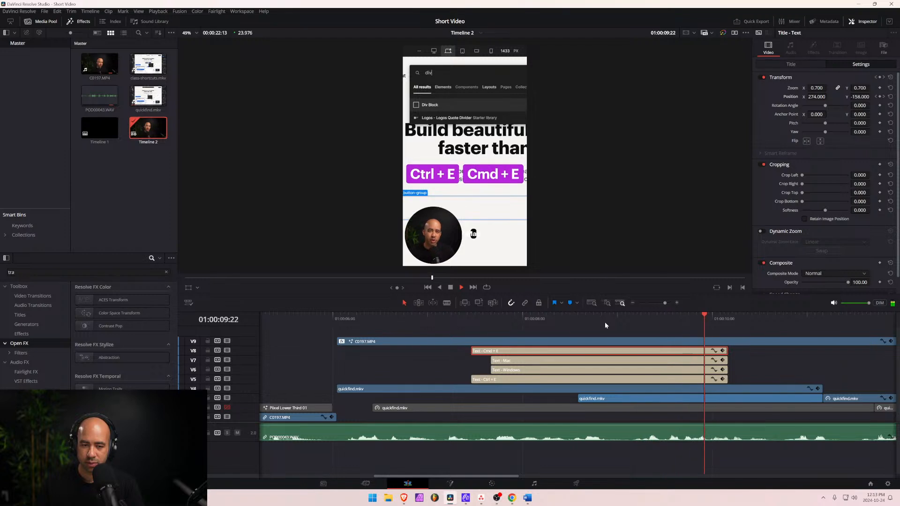
{"action": "key", "text": "space"}
{"action": "left_click", "coordinate": [471, 315]}
{"action": "key", "text": "space"}
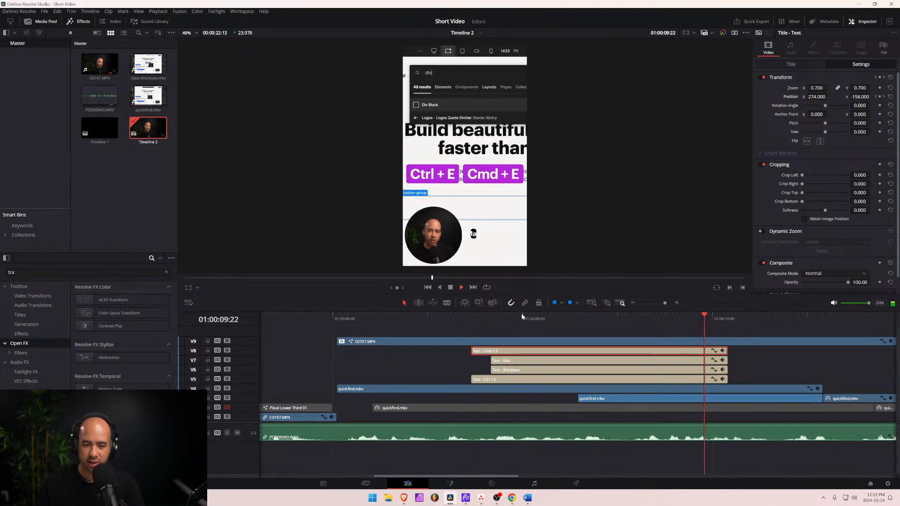
Step through the Mac title's frames from its start at 01:00:07:16 to the position keyframe at 01:00:08:02.
{"action": "left_click_drag", "start_coordinate": [777, 331], "coordinate": [490, 326]}
{"action": "left_click", "coordinate": [505, 362]}
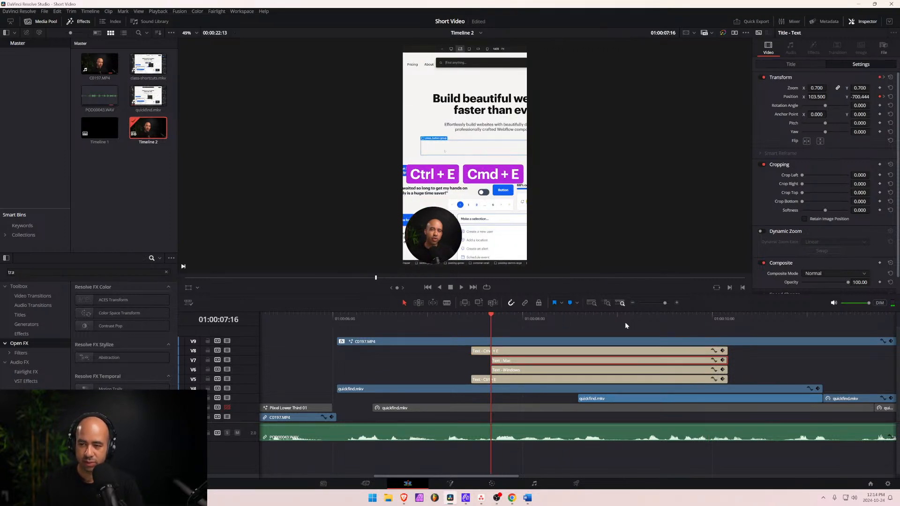
{"action": "key", "text": "Right"}
{"action": "key", "text": "Left"}
{"action": "key", "text": "Right"}
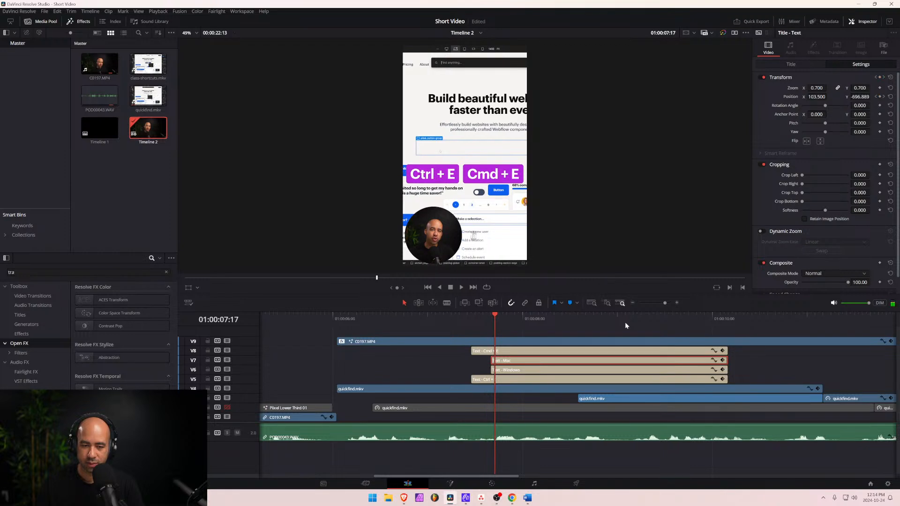
{"action": "key", "text": "Right"}
{"action": "key", "text": "Right"}
{"action": "key", "text": "Right"}
{"action": "key", "text": "Right"}
{"action": "key", "text": "Right"}
{"action": "key", "text": "Right"}
{"action": "key", "text": "Right"}
{"action": "key", "text": "Right"}
{"action": "key", "text": "Right"}
{"action": "key", "text": "Right"}
{"action": "key", "text": "Right"}
{"action": "key", "text": "Right"}
{"action": "key", "text": "Right"}
{"action": "key", "text": "Left"}
{"action": "key", "text": "Left"}
{"action": "key", "text": "Left"}
{"action": "key", "text": "Left"}
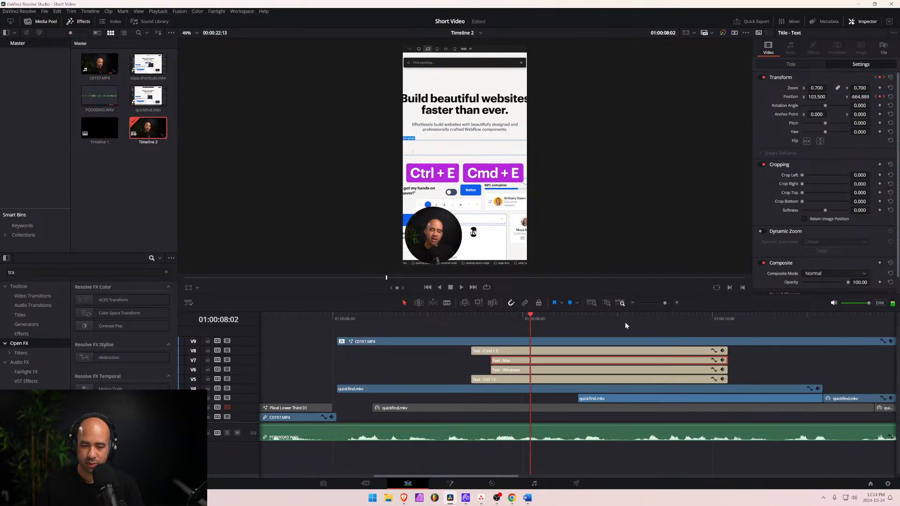
{"action": "key", "text": "Left"}
{"action": "key", "text": "Right"}
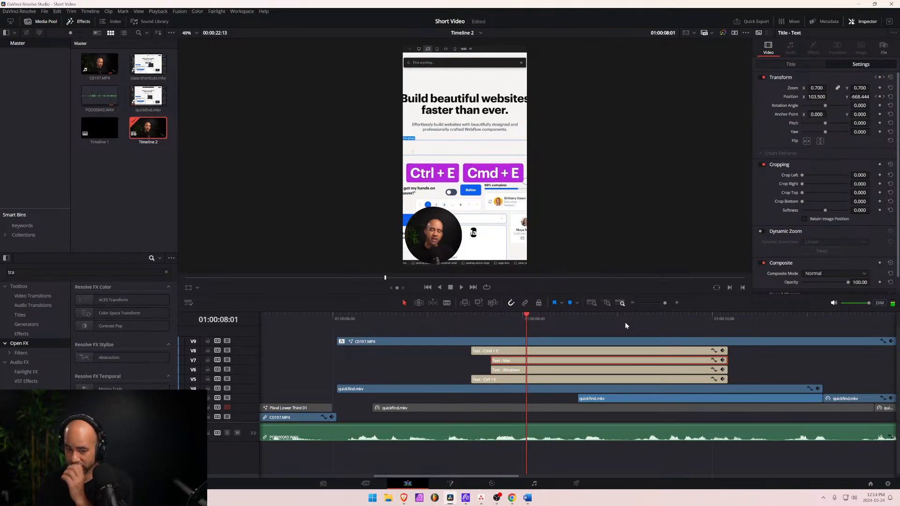
{"action": "key", "text": "Right"}
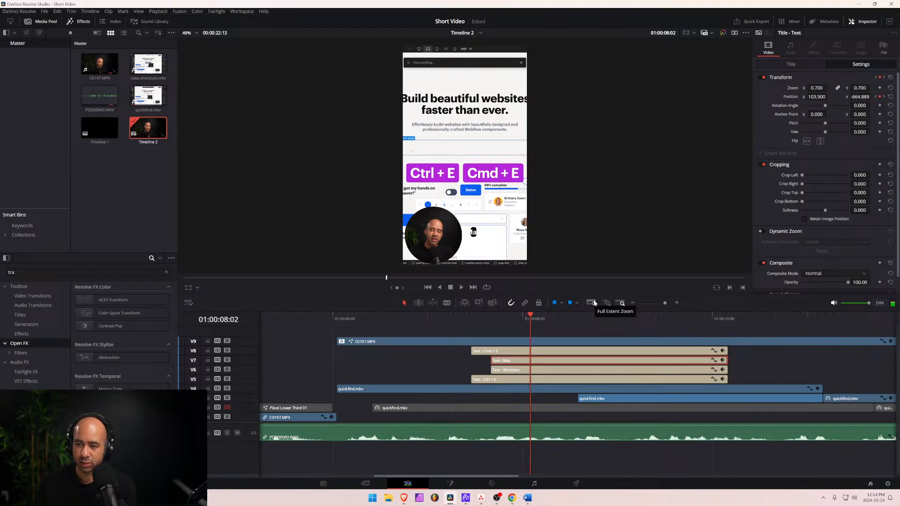
Compare the position values of the Windows and Mac titles at the 01:00:08:02 keyframe.
{"action": "left_click", "coordinate": [541, 372]}
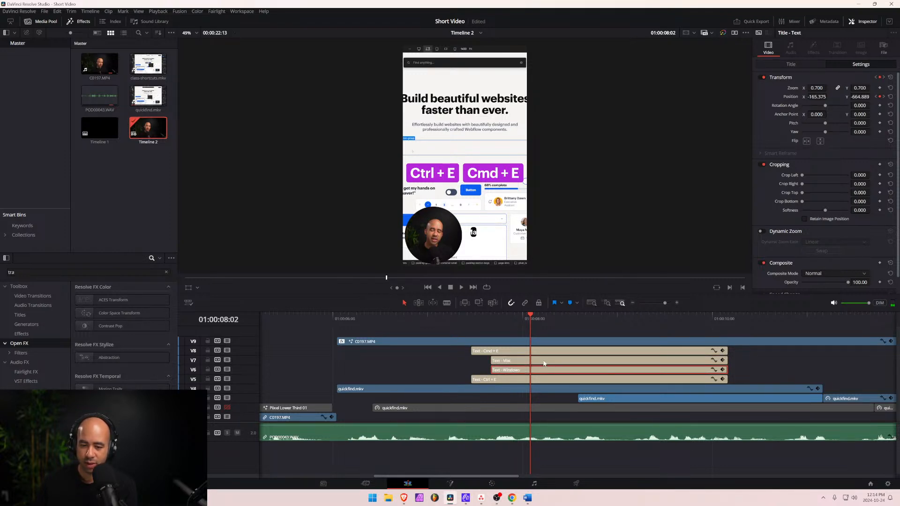
{"action": "left_click", "coordinate": [542, 362]}
{"action": "left_click", "coordinate": [541, 373]}
{"action": "left_click", "coordinate": [542, 362]}
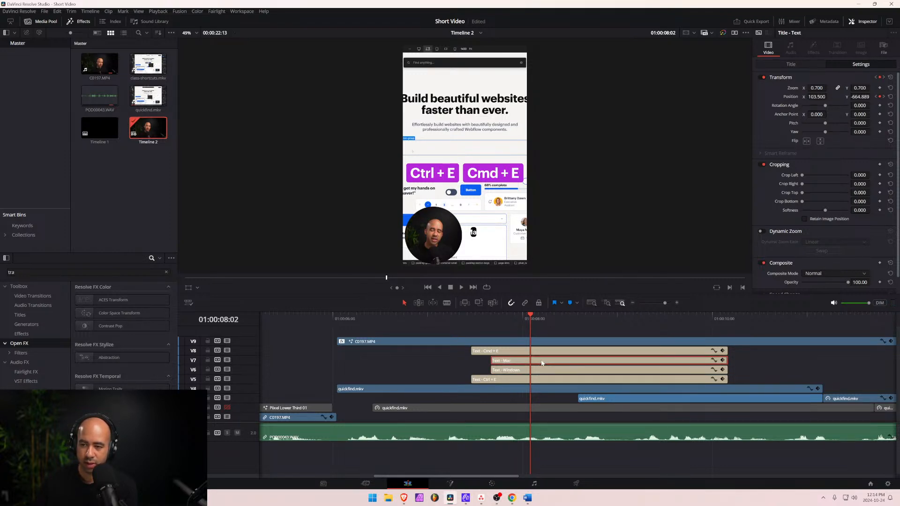
{"action": "left_click", "coordinate": [538, 373]}
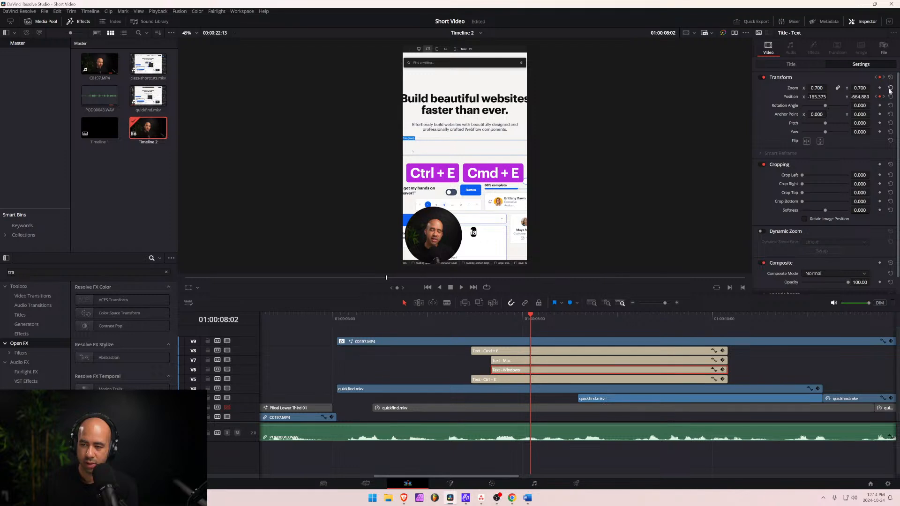
{"action": "left_click", "coordinate": [540, 359]}
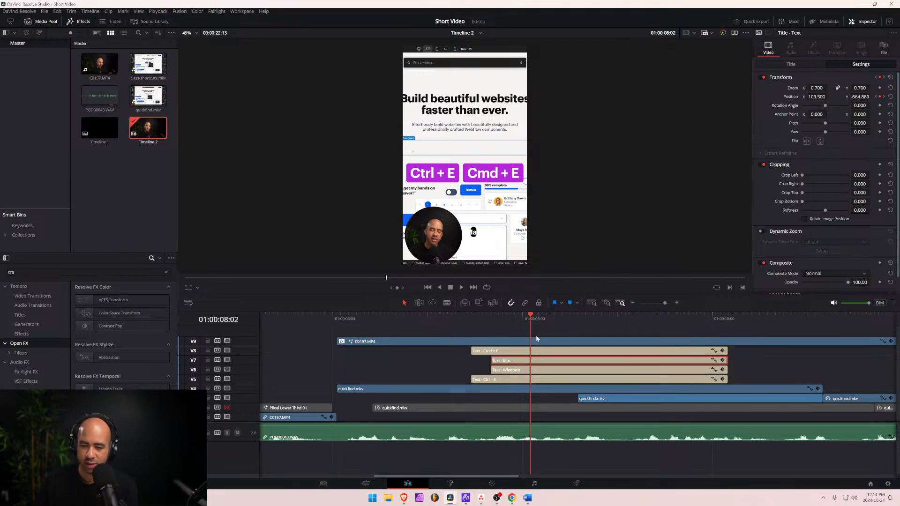
{"action": "left_click", "coordinate": [537, 370]}
{"action": "left_click", "coordinate": [536, 359]}
{"action": "left_click", "coordinate": [536, 369]}
{"action": "left_click", "coordinate": [535, 358]}
Step forward through the titles' frames from 01:00:08:02 to 01:00:09:14 to examine how the Mac title appears over the footage.
{"action": "key", "text": "Right"}
{"action": "key", "text": "Right"}
{"action": "key", "text": "Right"}
{"action": "key", "text": "Right"}
{"action": "key", "text": "Right"}
{"action": "key", "text": "Right"}
{"action": "key", "text": "Right"}
{"action": "key", "text": "Right"}
{"action": "key", "text": "Right"}
{"action": "key", "text": "Right"}
{"action": "key", "text": "Right"}
{"action": "key", "text": "Right"}
{"action": "key", "text": "Right"}
{"action": "key", "text": "Right"}
{"action": "key", "text": "Right"}
{"action": "key", "text": "Right"}
{"action": "key", "text": "Right"}
{"action": "key", "text": "Right"}
{"action": "key", "text": "Right"}
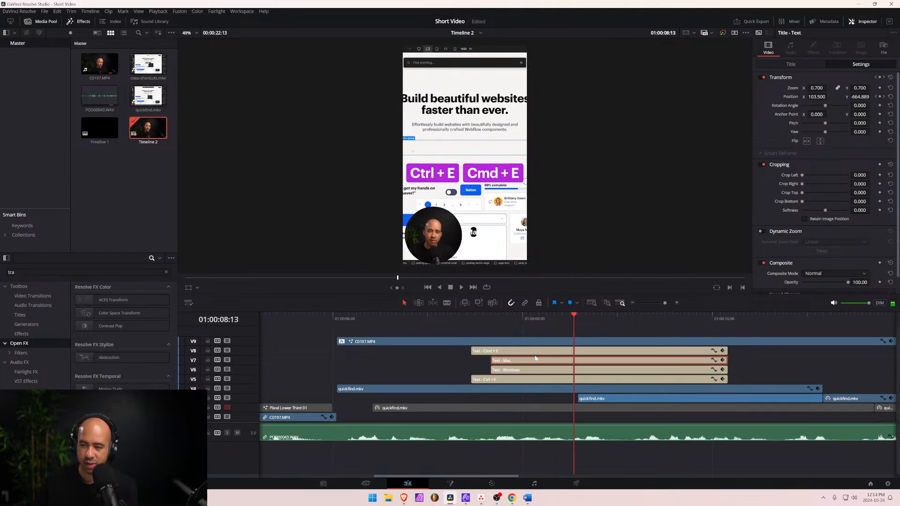
{"action": "key", "text": "Right"}
{"action": "key", "text": "Right"}
{"action": "key", "text": "Right"}
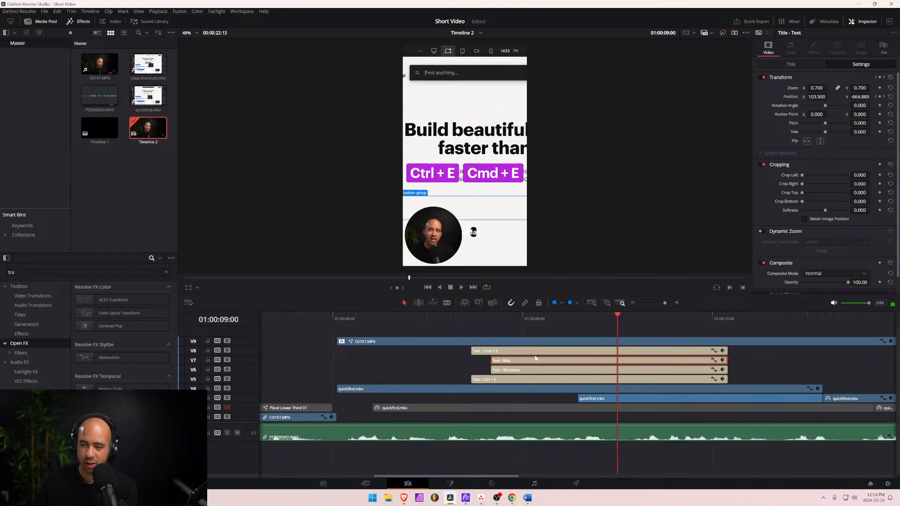
{"action": "key", "text": "Right"}
{"action": "key", "text": "Right"}
{"action": "key", "text": "Right"}
{"action": "key", "text": "Right"}
{"action": "key", "text": "Right"}
{"action": "key", "text": "Right"}
{"action": "key", "text": "Right"}
{"action": "key", "text": "Right"}
{"action": "key", "text": "Right"}
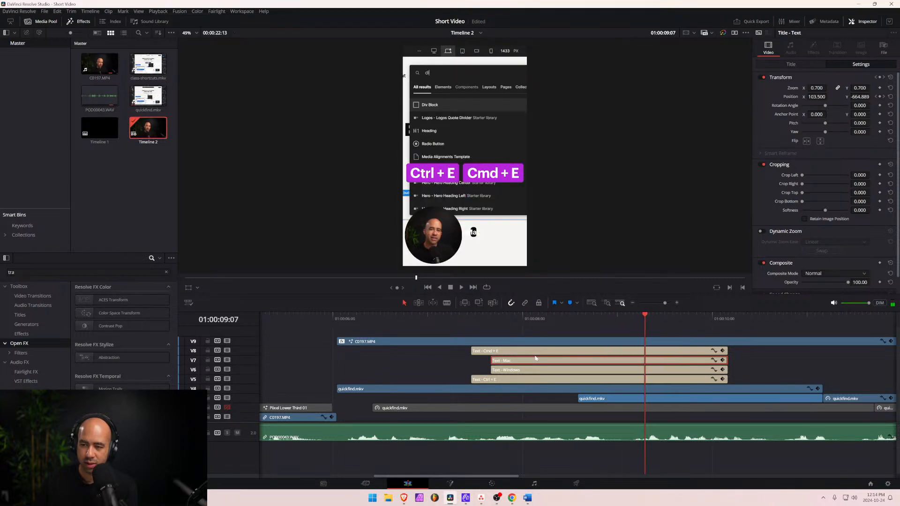
{"action": "key", "text": "Right"}
{"action": "key", "text": "Right"}
{"action": "key", "text": "Right"}
{"action": "key", "text": "Right"}
{"action": "key", "text": "Right"}
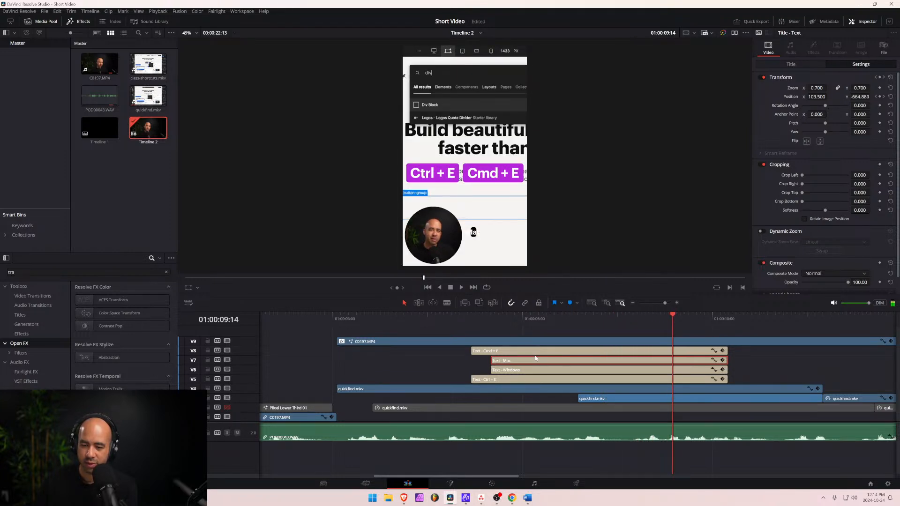
At the 01:00:08:02 keyframe, widen the Mac title's background until it fits around the whole word.
{"action": "mouse_move", "coordinate": [543, 317]}
{"action": "left_mouse_down"}
{"action": "mouse_move", "coordinate": [622, 317]}
{"action": "mouse_move", "coordinate": [505, 319]}
{"action": "mouse_move", "coordinate": [530, 317]}
{"action": "left_mouse_up"}
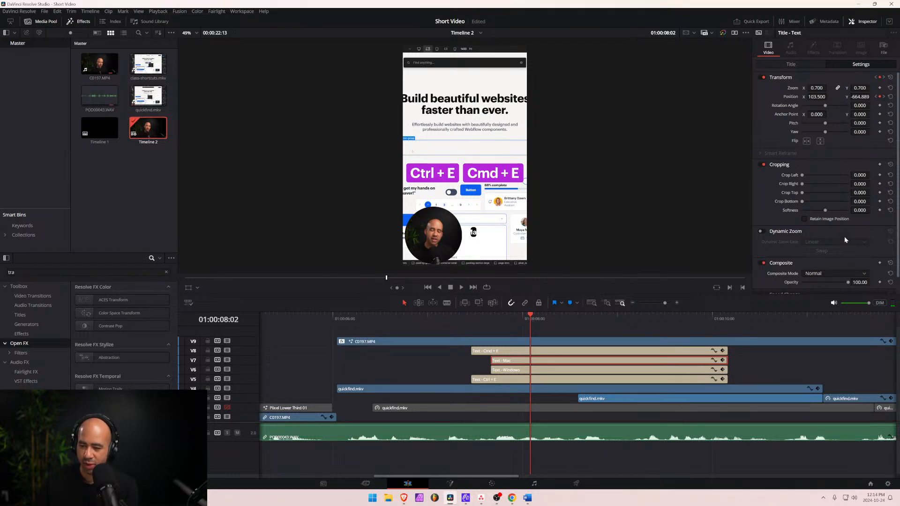
{"action": "left_click", "coordinate": [794, 66]}
{"action": "scroll", "coordinate": [815, 223], "scroll_direction": "down", "scroll_amount": 10}
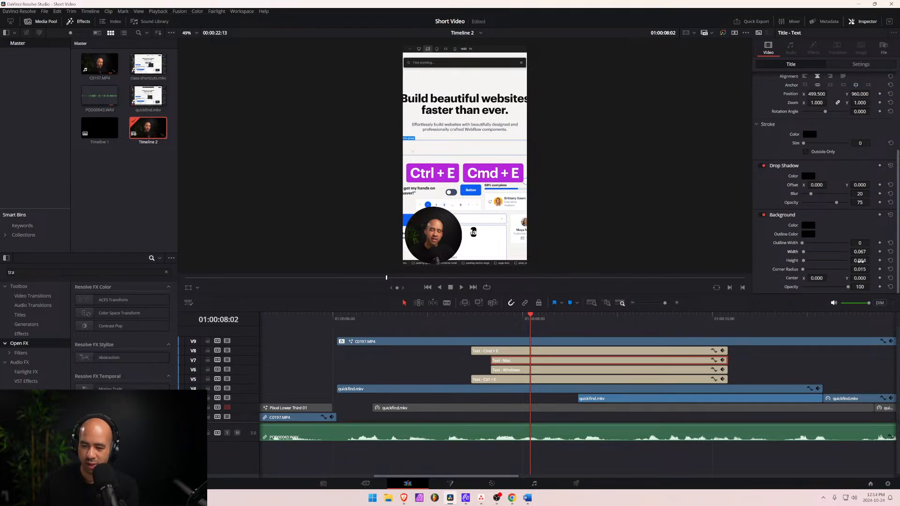
{"action": "left_click_drag", "start_coordinate": [861, 251], "coordinate": [871, 251]}
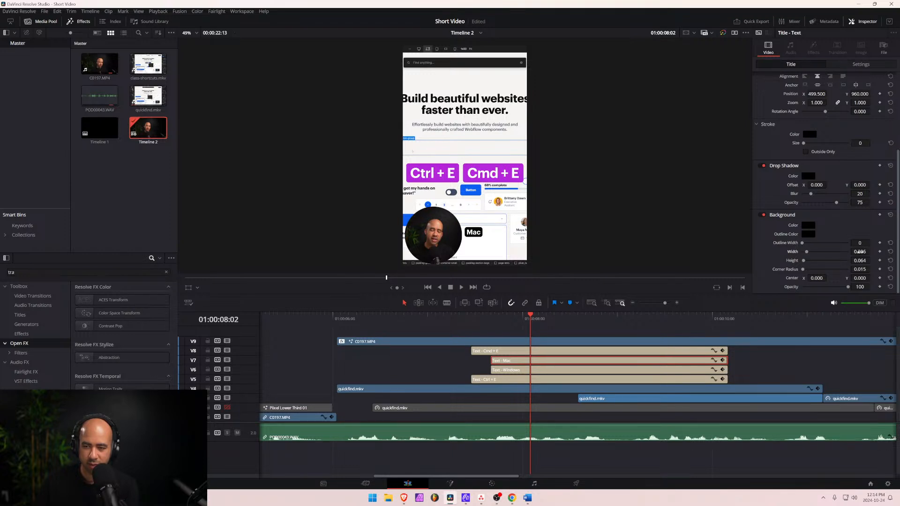
Raise the Mac title to just below the Cmd + E title by setting its Y position to -286 at the 01:00:08:02 keyframe.
{"action": "left_click", "coordinate": [861, 64]}
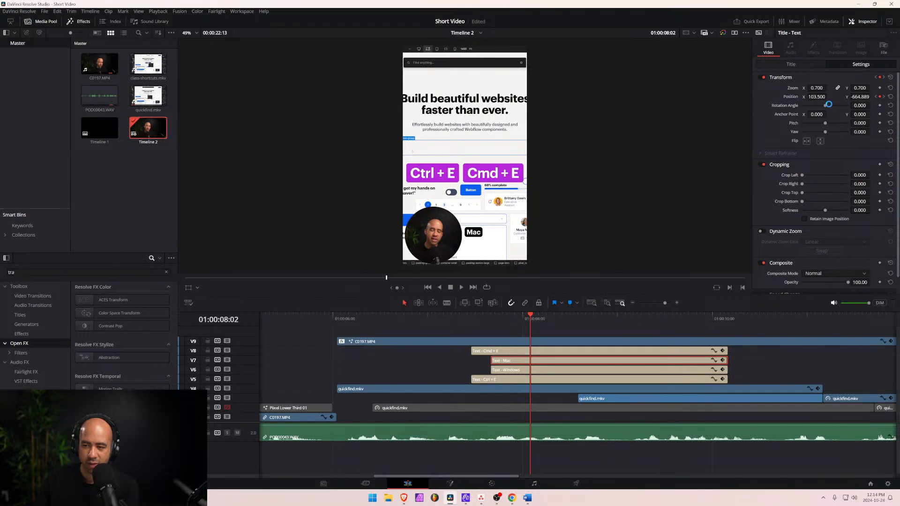
{"action": "left_click_drag", "start_coordinate": [859, 96], "coordinate": [871, 96]}
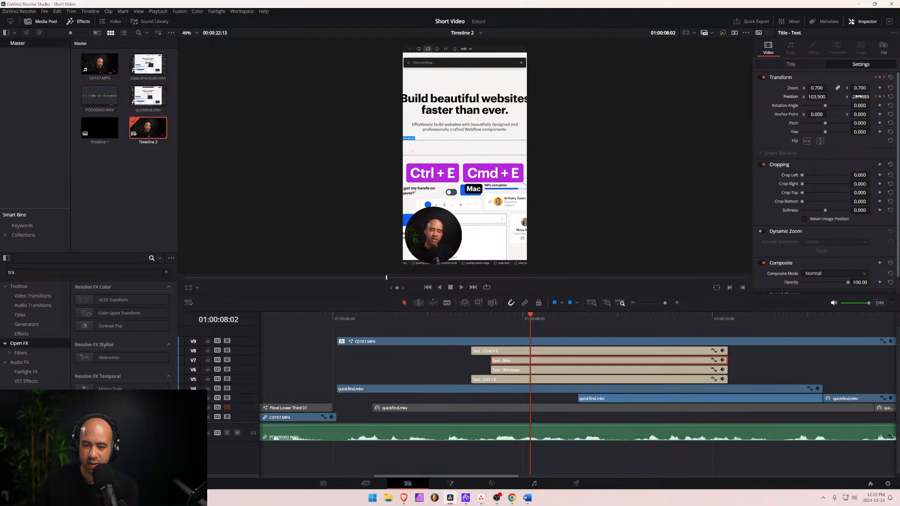
{"action": "left_click", "coordinate": [858, 97]}
{"action": "key", "text": "BackSpace"}
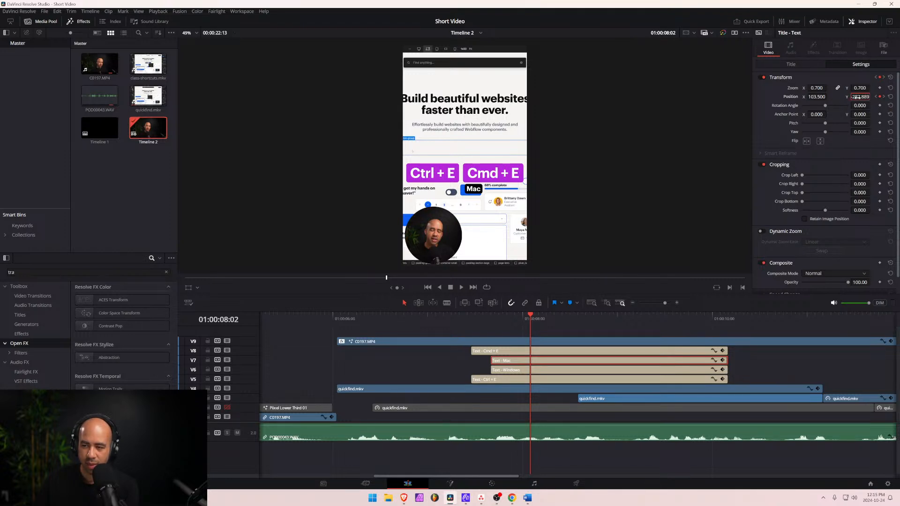
{"action": "type", "text": "-286"}
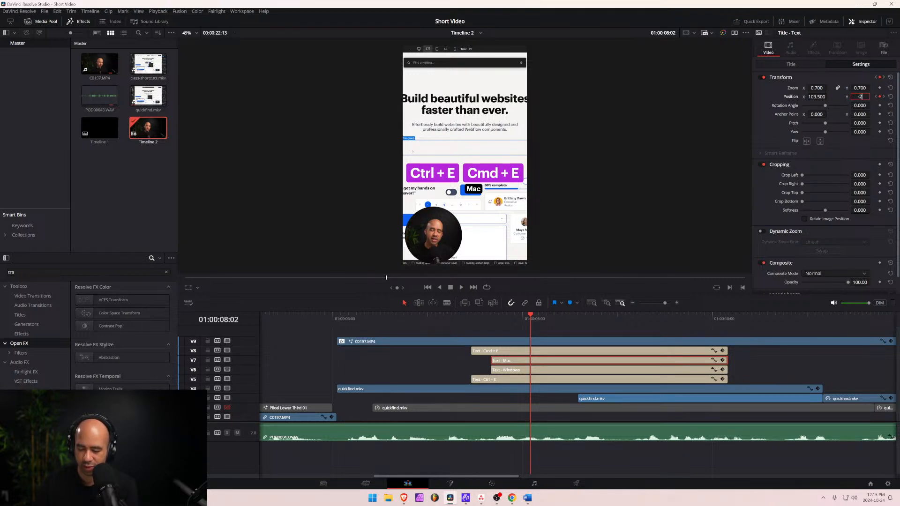
{"action": "key", "text": "Return"}
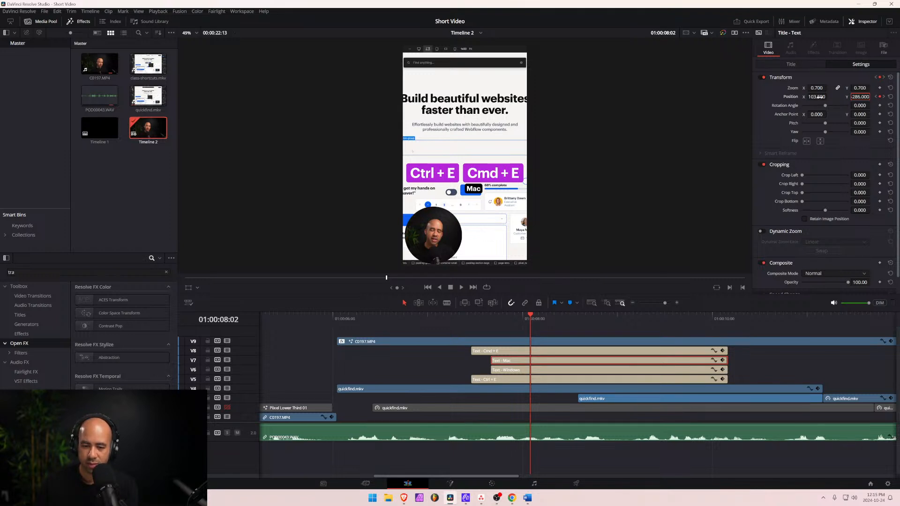
Set the Mac title's X position to 89 at the 01:00:08:02 keyframe.
{"action": "left_click_drag", "start_coordinate": [819, 97], "coordinate": [812, 97]}
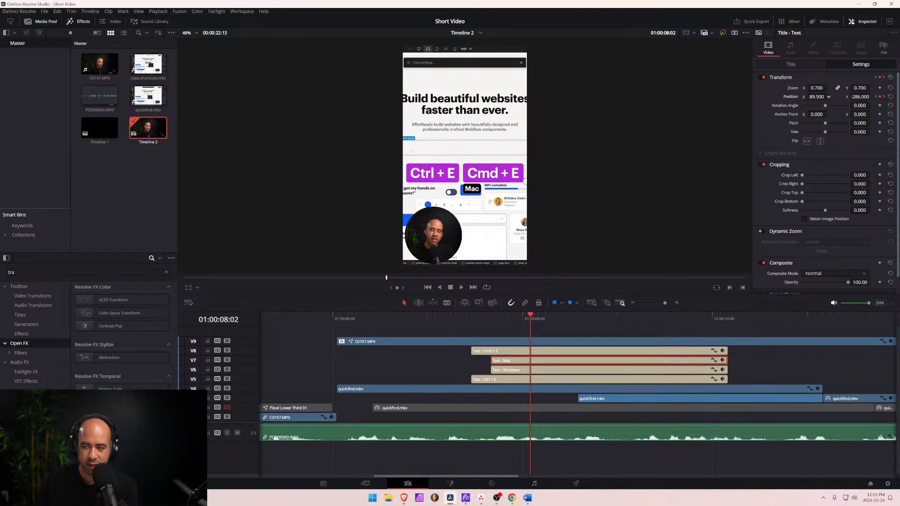
{"action": "left_click", "coordinate": [816, 97]}
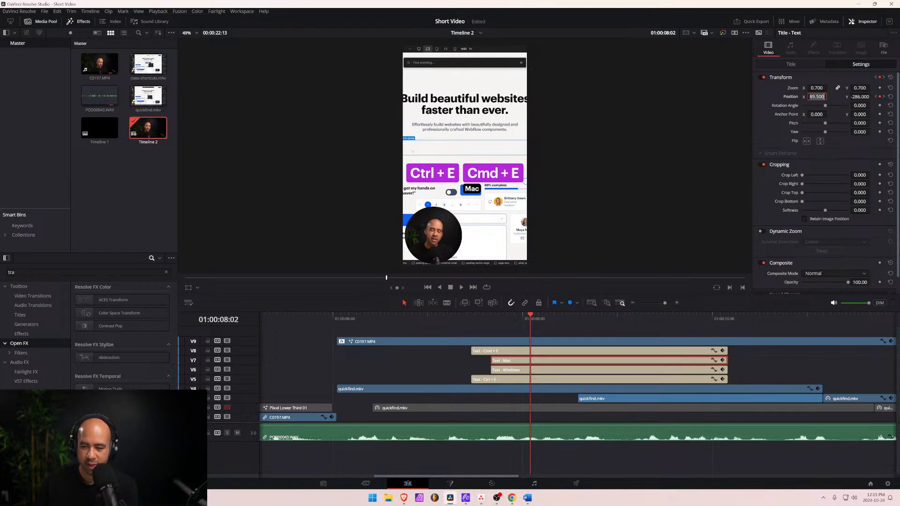
{"action": "type", "text": "89"}
{"action": "key", "text": "Return"}
Set the Windows title's Y position to -289 at the 01:00:08:02 keyframe.
{"action": "left_click", "coordinate": [518, 372]}
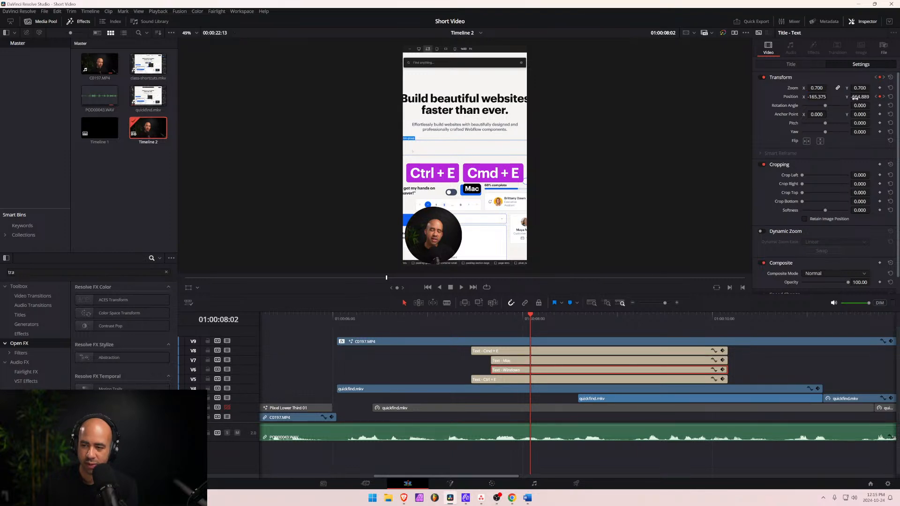
{"action": "left_click", "coordinate": [798, 66]}
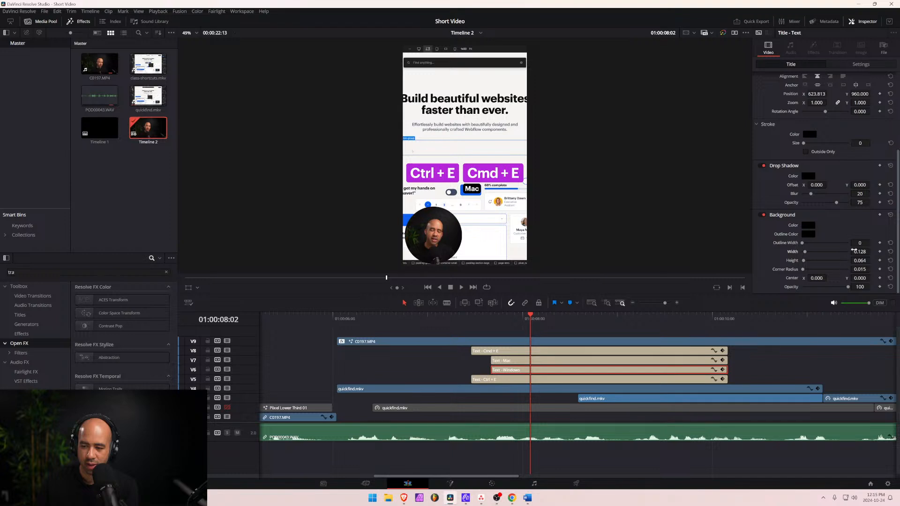
{"action": "scroll", "coordinate": [842, 136], "scroll_direction": "up", "scroll_amount": 5}
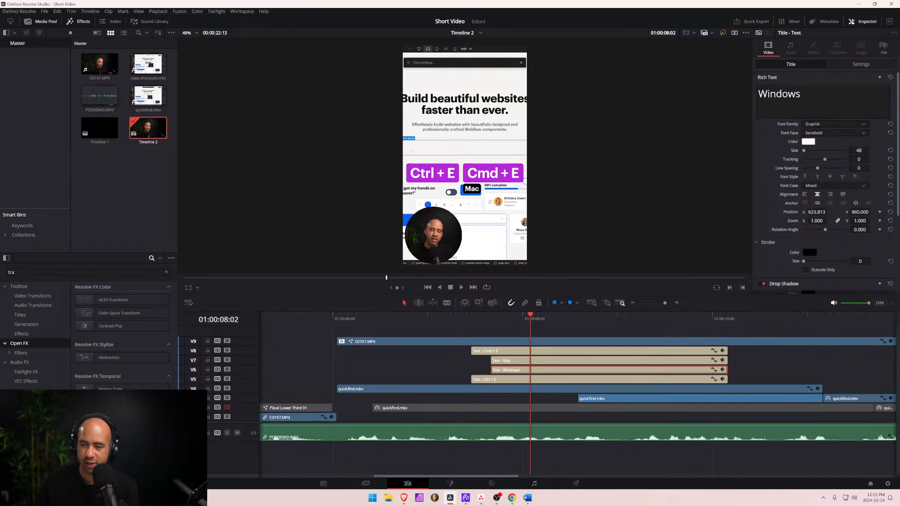
{"action": "left_click", "coordinate": [860, 64]}
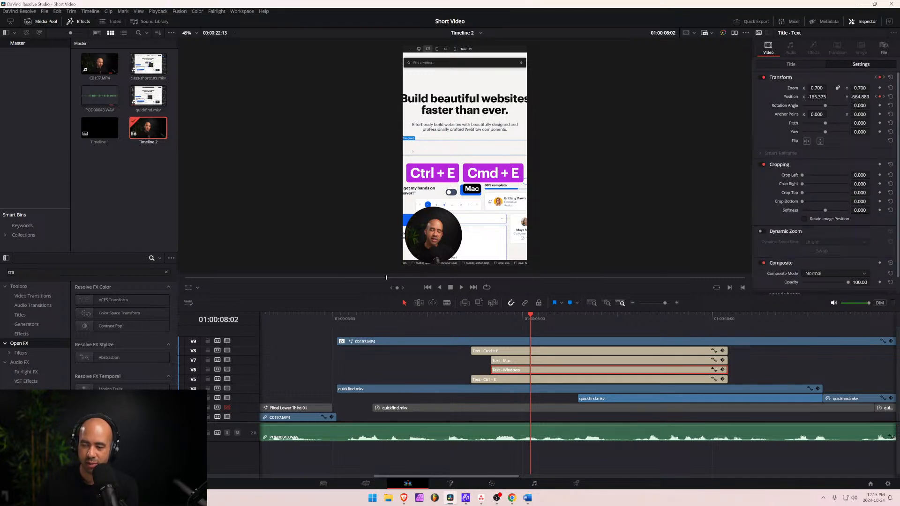
{"action": "left_click_drag", "start_coordinate": [860, 97], "coordinate": [871, 96]}
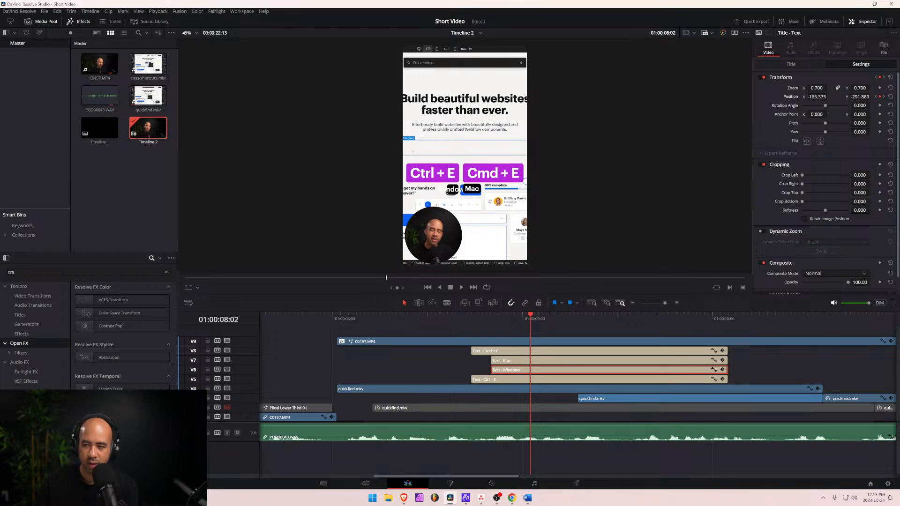
{"action": "left_click", "coordinate": [859, 97]}
{"action": "key", "text": "BackSpace"}
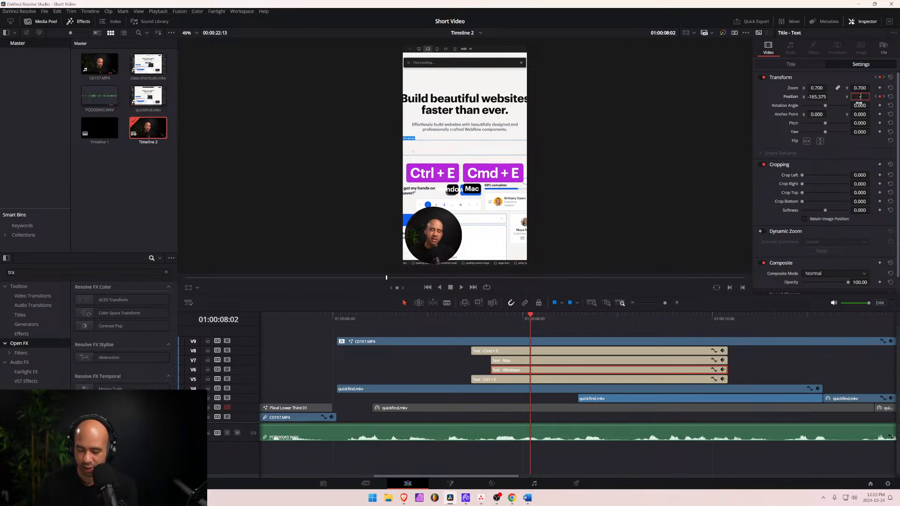
{"action": "type", "text": "-289"}
{"action": "key", "text": "Return"}
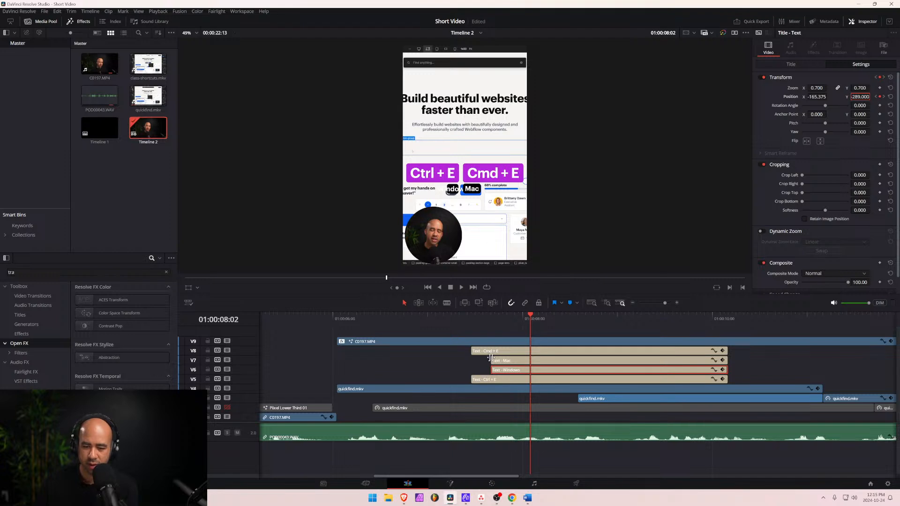
Match the Windows title's height to the Mac title by setting its Y position to -286.
{"action": "left_click", "coordinate": [546, 359]}
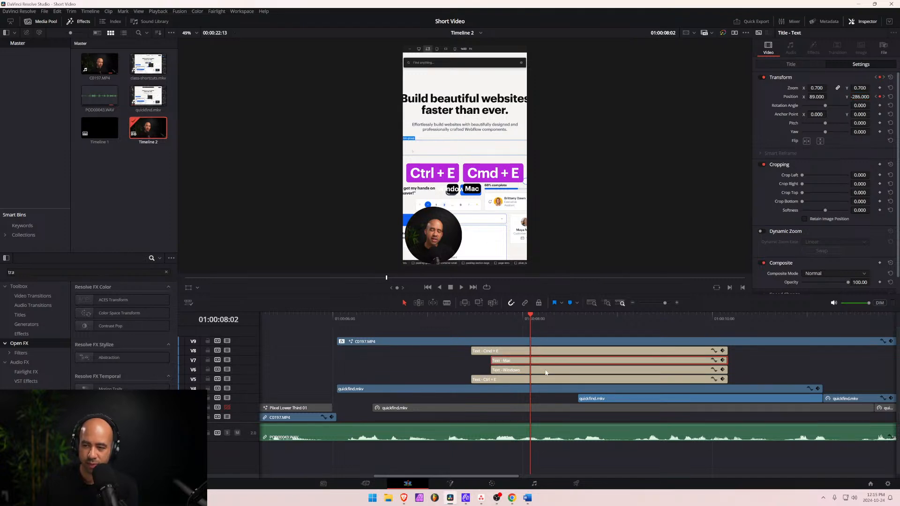
{"action": "left_click", "coordinate": [546, 371]}
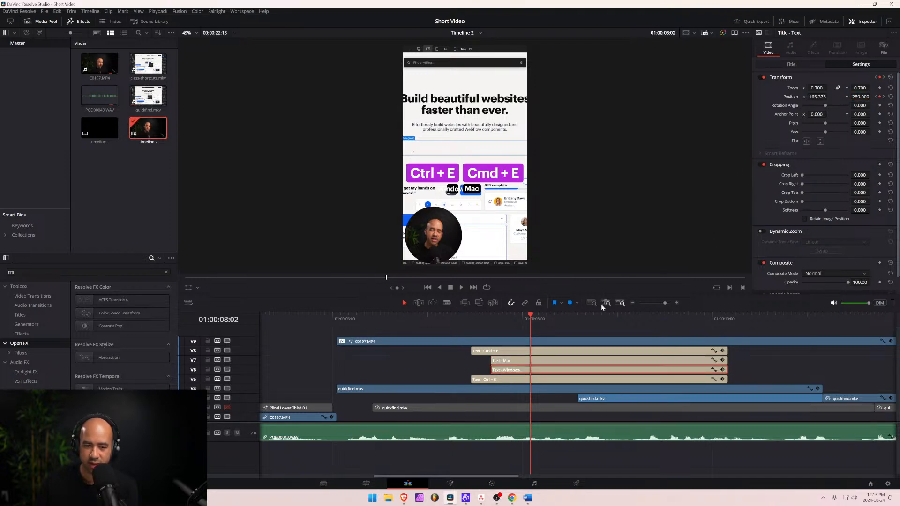
{"action": "left_click", "coordinate": [858, 97]}
{"action": "type", "text": "-20"}
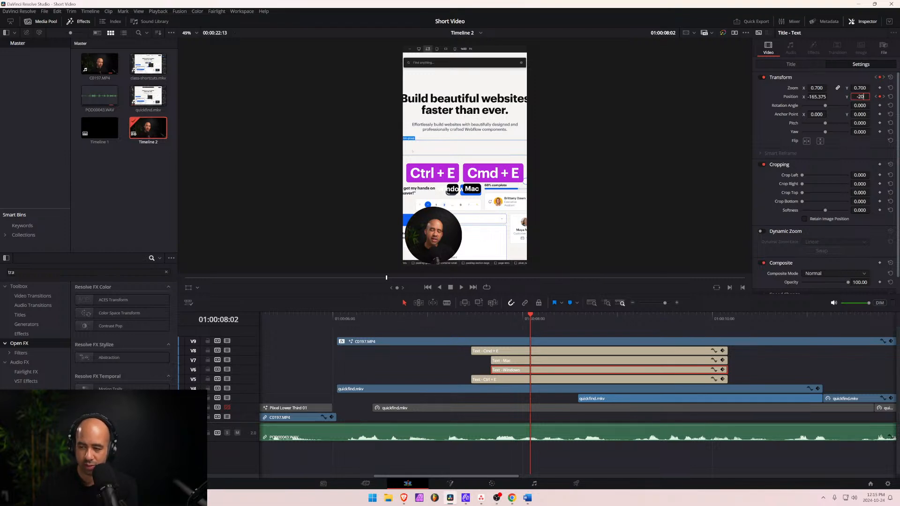
{"action": "type", "text": "6"}
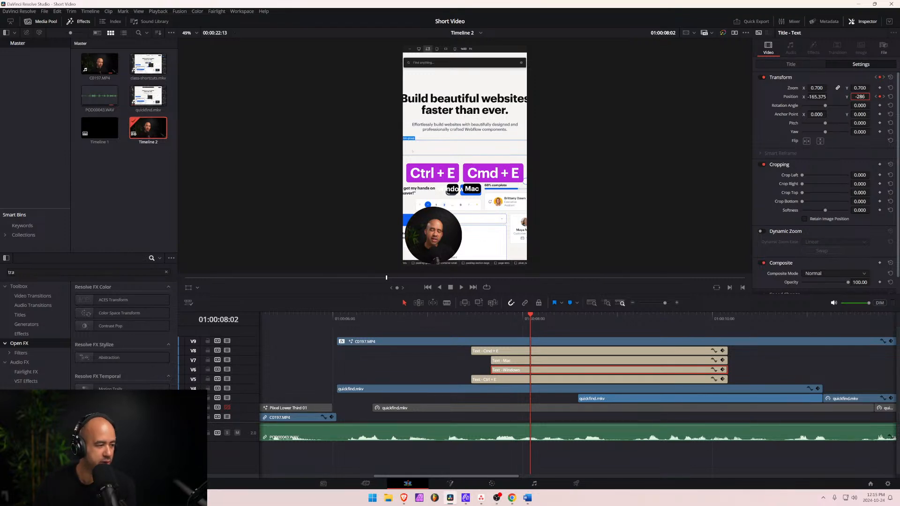
{"action": "key", "text": "Return"}
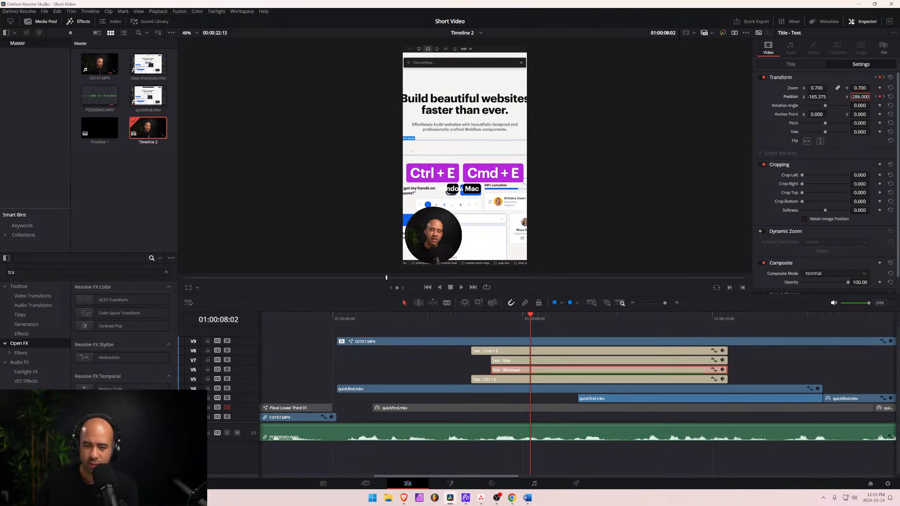
Widen the Windows title's background to 0.393.
{"action": "scroll", "coordinate": [835, 177], "scroll_direction": "down", "scroll_amount": 2}
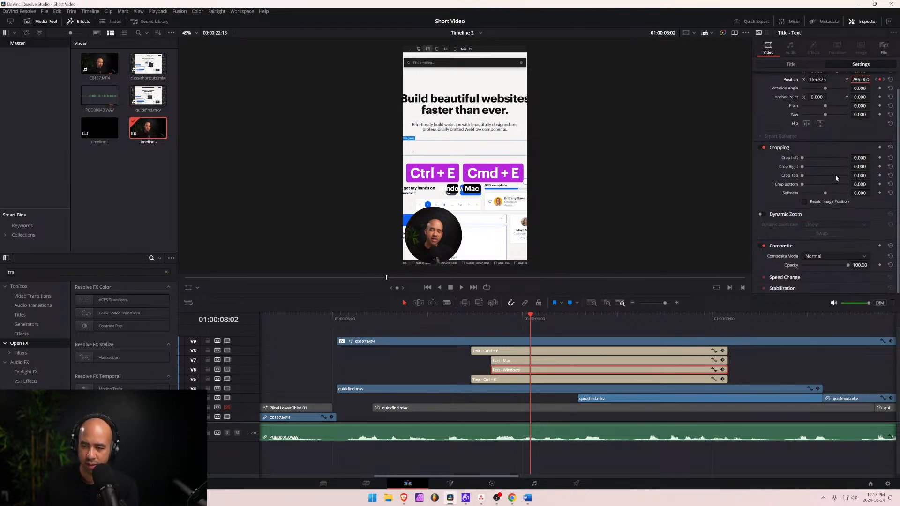
{"action": "scroll", "coordinate": [833, 180], "scroll_direction": "up", "scroll_amount": 2}
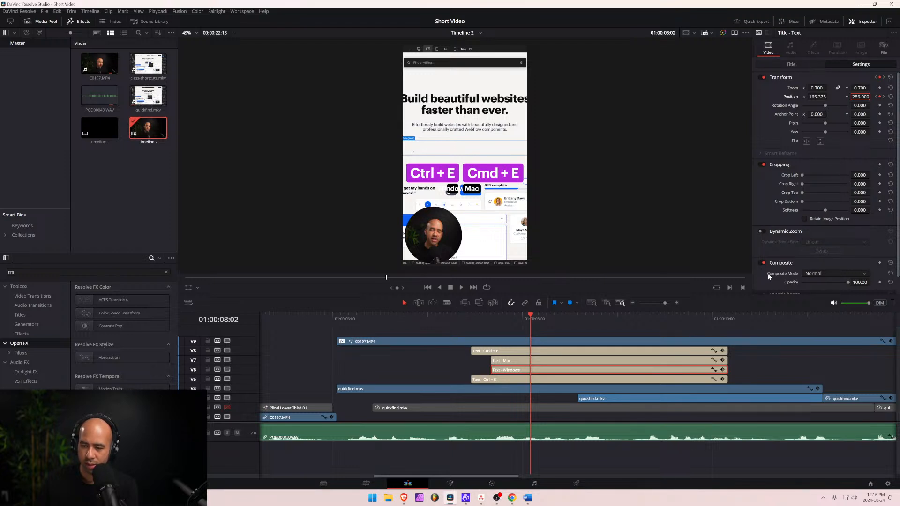
{"action": "scroll", "coordinate": [824, 206], "scroll_direction": "down", "scroll_amount": 1}
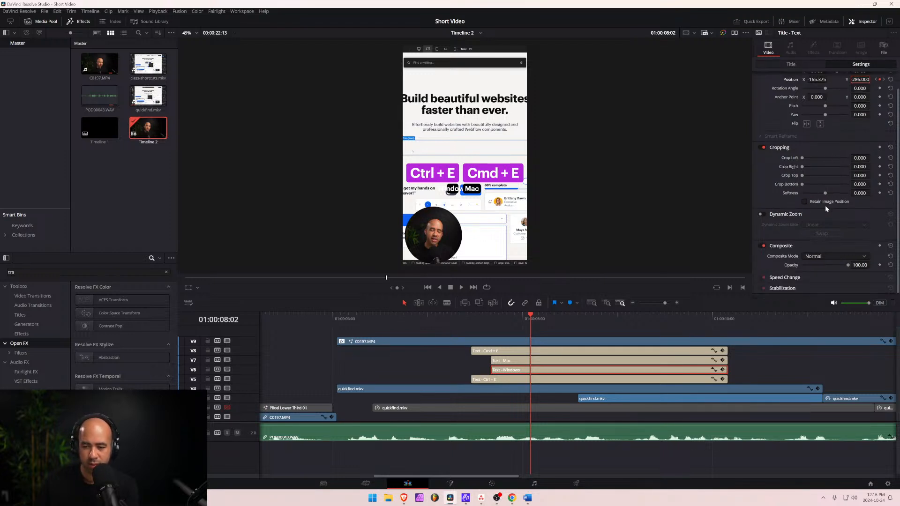
{"action": "left_click", "coordinate": [790, 64]}
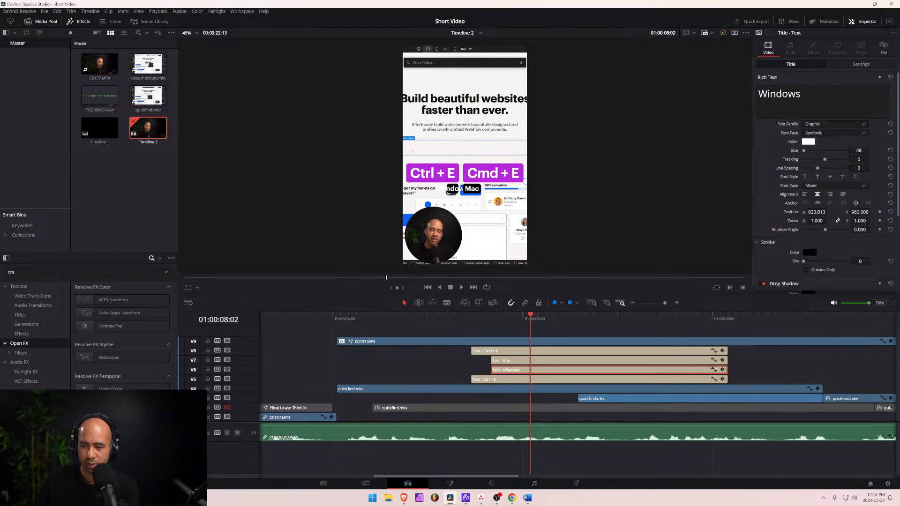
{"action": "scroll", "coordinate": [829, 202], "scroll_direction": "down", "scroll_amount": 5}
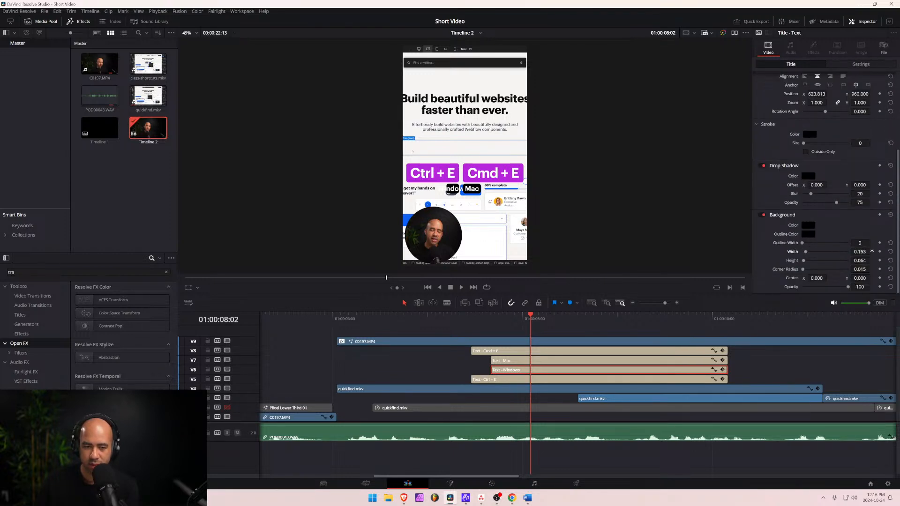
{"action": "left_click_drag", "start_coordinate": [859, 252], "coordinate": [871, 252]}
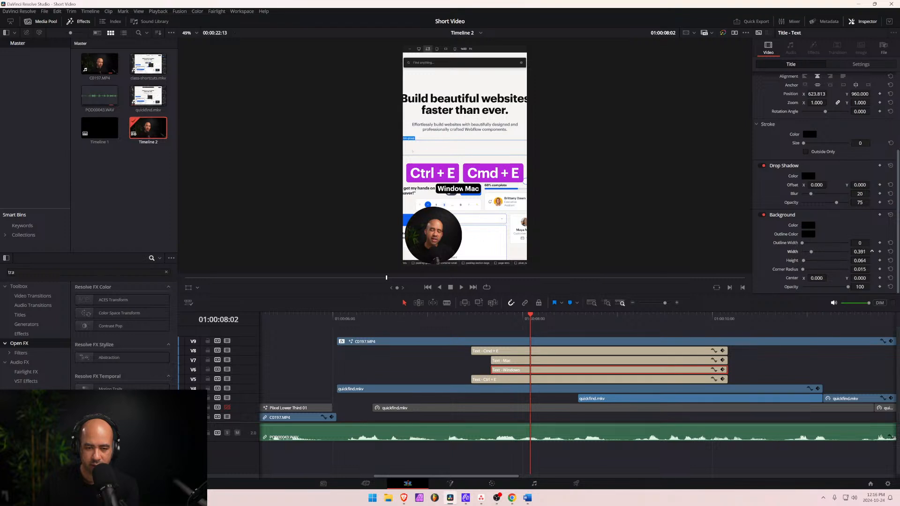
{"action": "left_click_drag", "start_coordinate": [872, 251], "coordinate": [871, 251]}
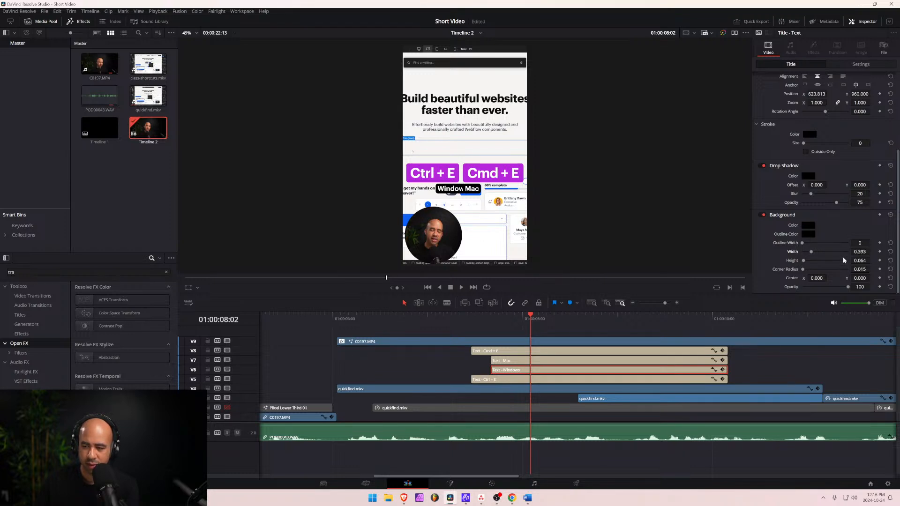
Move the Windows title beneath the Ctrl + E title, to an X position of about -419 at the 01:00:08:02 keyframe.
{"action": "left_click", "coordinate": [844, 64]}
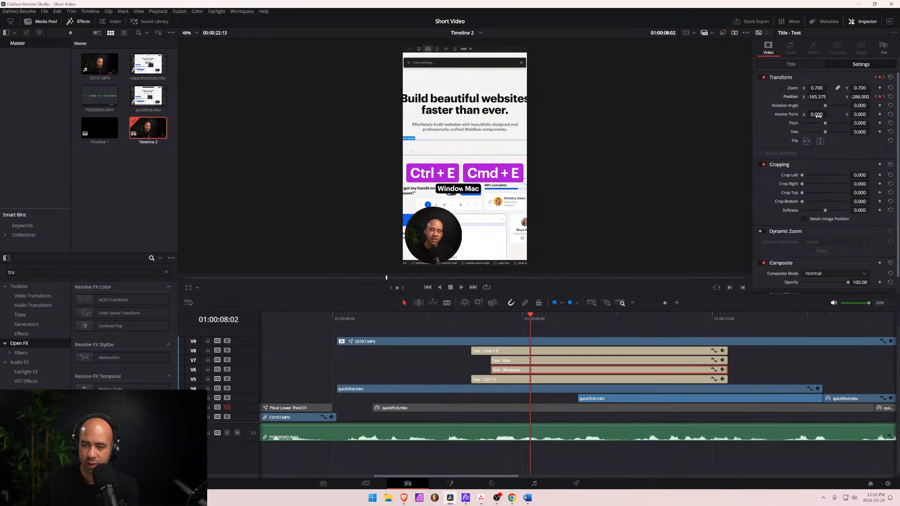
{"action": "left_click_drag", "start_coordinate": [829, 97], "coordinate": [828, 97]}
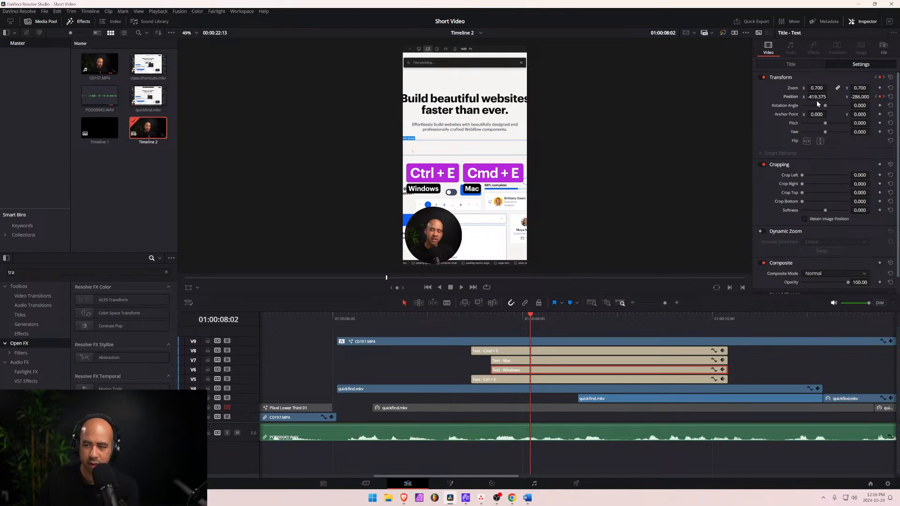
Round the Windows title's X position to exactly -419 at the 01:00:08:02 keyframe.
{"action": "left_click", "coordinate": [812, 100]}
{"action": "double_click", "coordinate": [812, 99]}
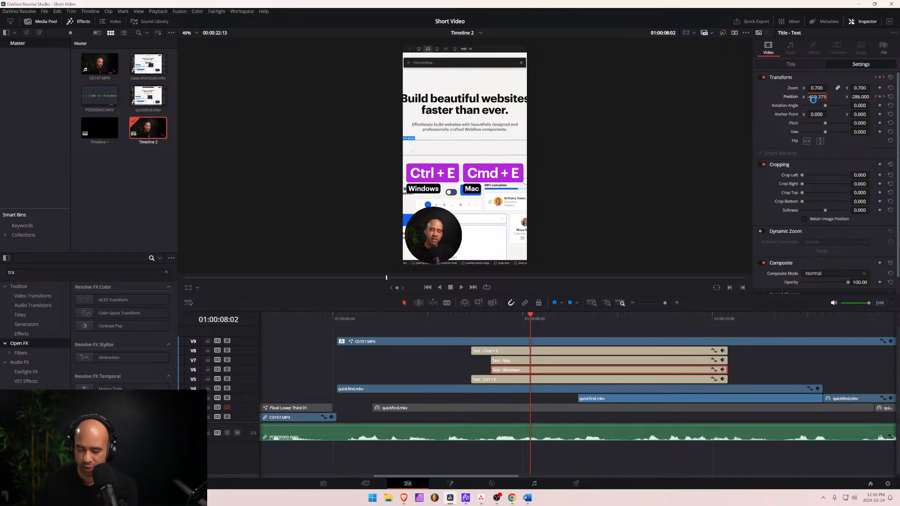
{"action": "type", "text": "-419"}
{"action": "key", "text": "Return"}
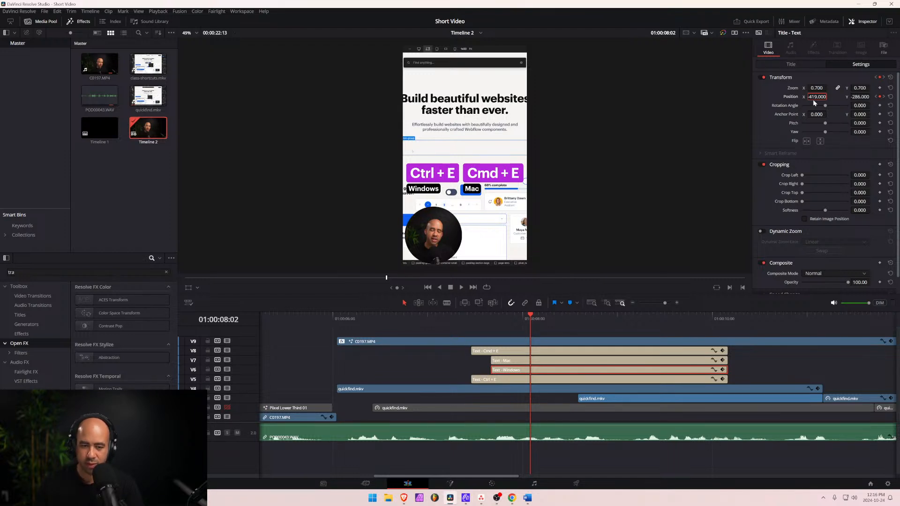
Set the Mac title's Y position to -306 at its starting keyframe, 01:00:07:16.
{"action": "left_click", "coordinate": [565, 362]}
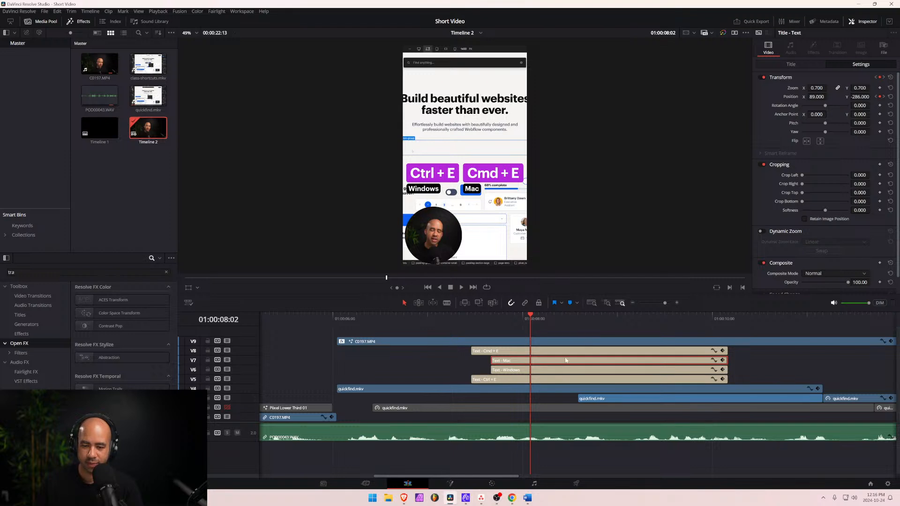
{"action": "left_click_drag", "start_coordinate": [526, 323], "coordinate": [491, 319]}
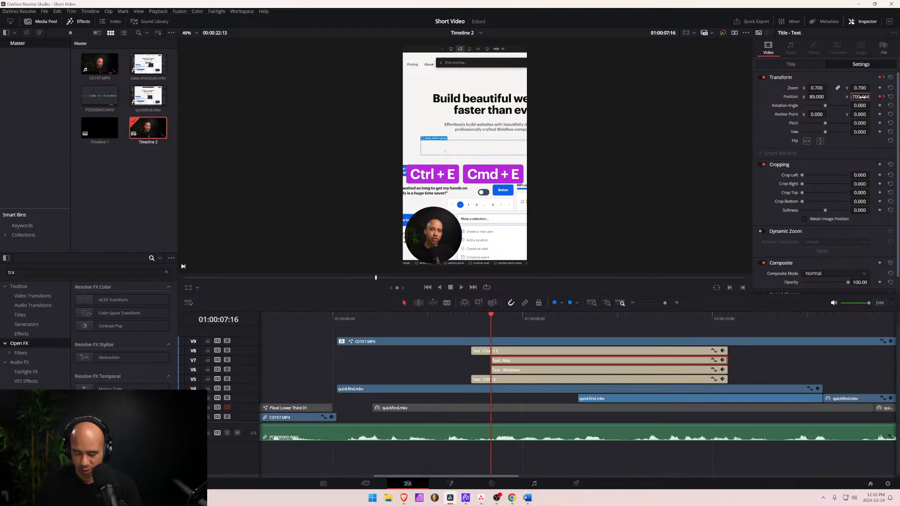
{"action": "left_click", "coordinate": [860, 97]}
{"action": "key", "text": "BackSpace"}
{"action": "type", "text": "306"}
{"action": "key", "text": "Return"}
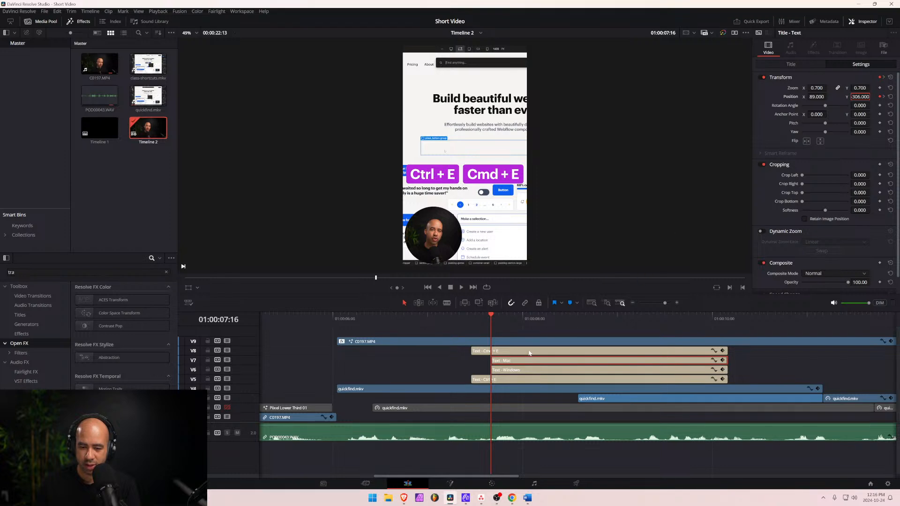
Set the Windows title's starting keyframe at 01:00:07:16 to X -419 and Y -306, and play back the entrance.
{"action": "left_click", "coordinate": [511, 370]}
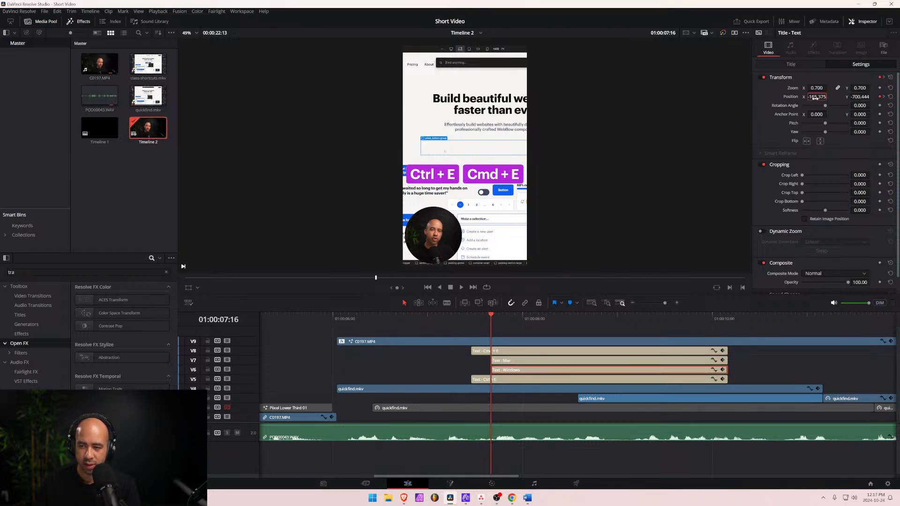
{"action": "type", "text": "-419"}
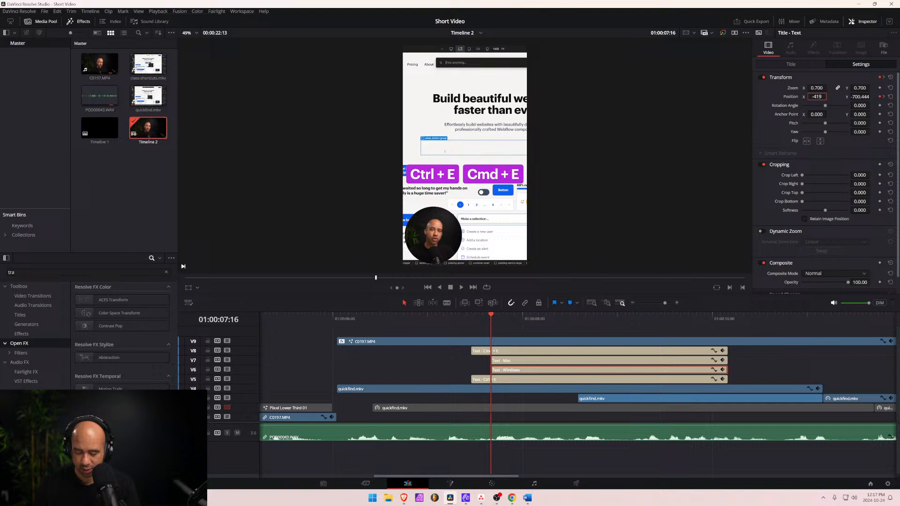
{"action": "key", "text": "Return"}
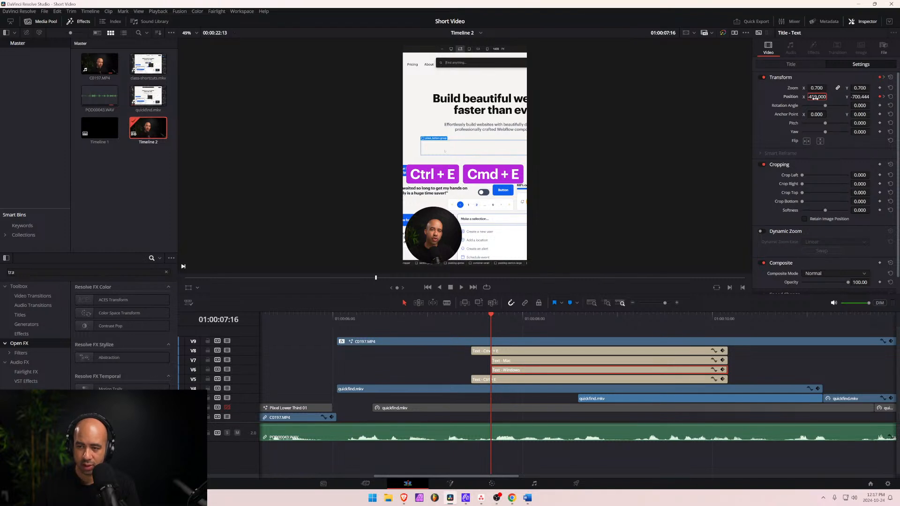
{"action": "double_click", "coordinate": [859, 97]}
{"action": "type", "text": "-"}
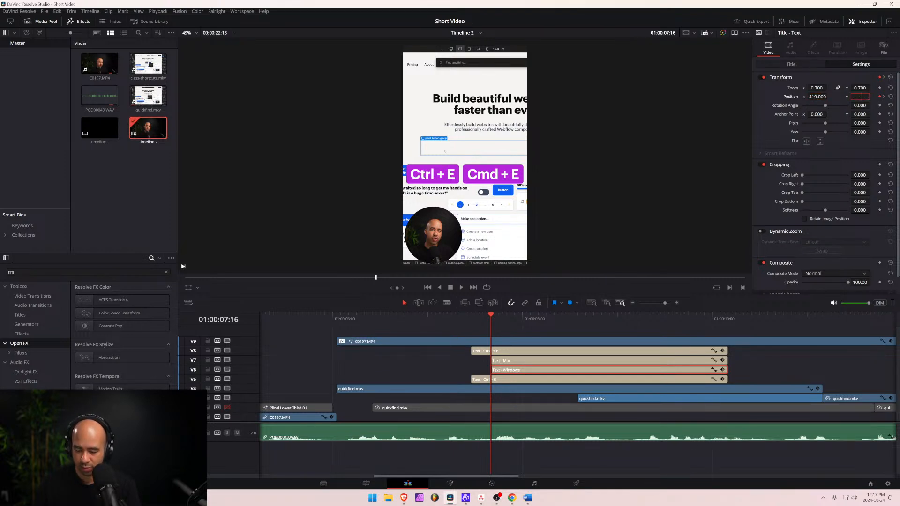
{"action": "type", "text": "306"}
{"action": "key", "text": "Return"}
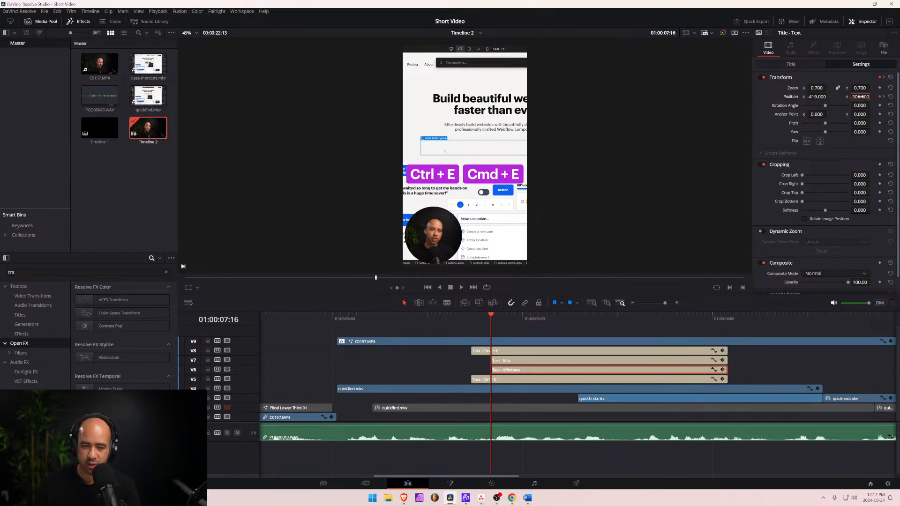
{"action": "key", "text": "space"}
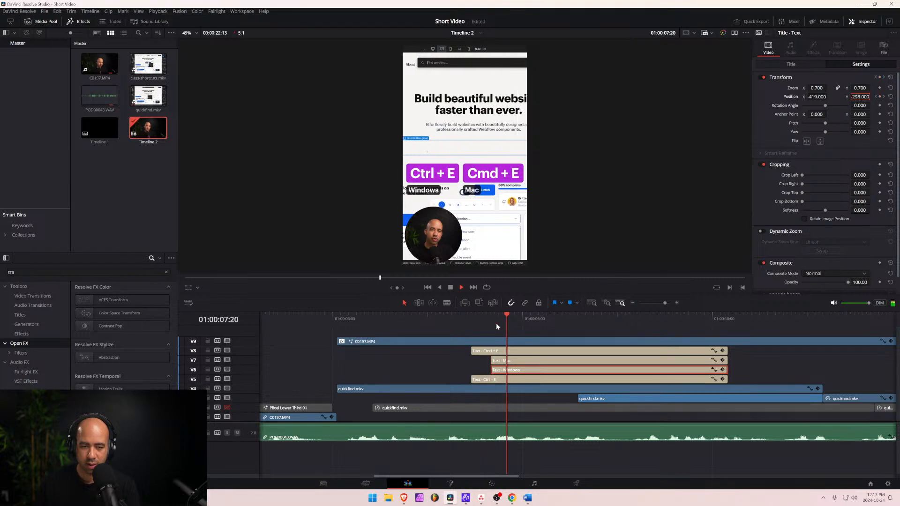
{"action": "key", "text": "space"}
Set the Mac title's position to X 89 and Y -286 at the 01:00:09:18 keyframe.
{"action": "left_click_drag", "start_coordinate": [495, 321], "coordinate": [690, 345]}
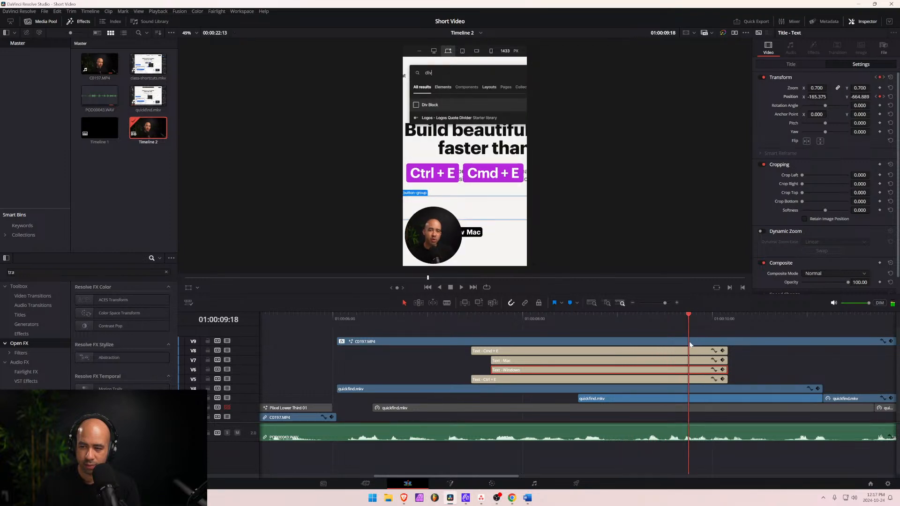
{"action": "left_click", "coordinate": [698, 362]}
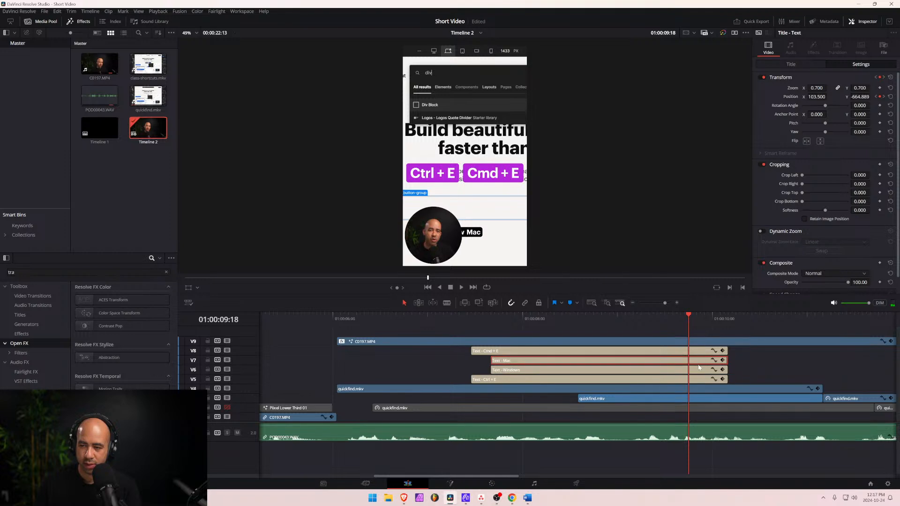
{"action": "left_click", "coordinate": [813, 97]}
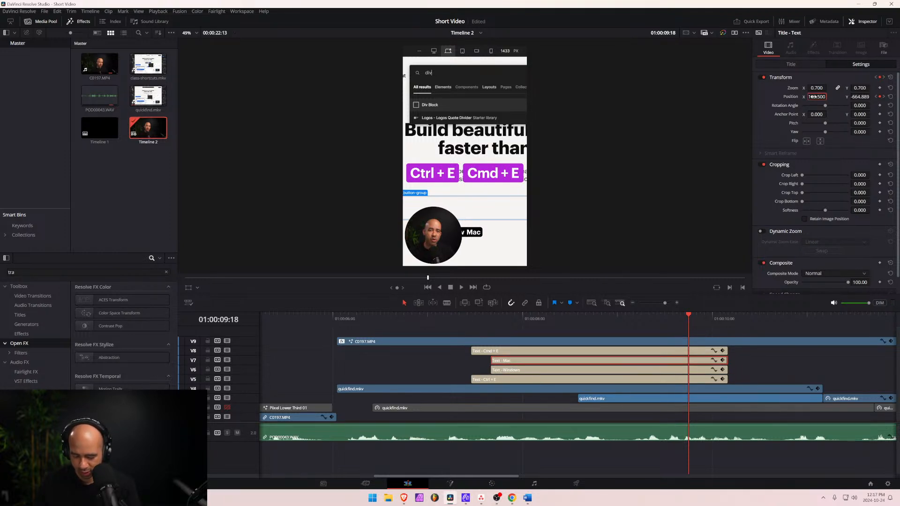
{"action": "type", "text": "89"}
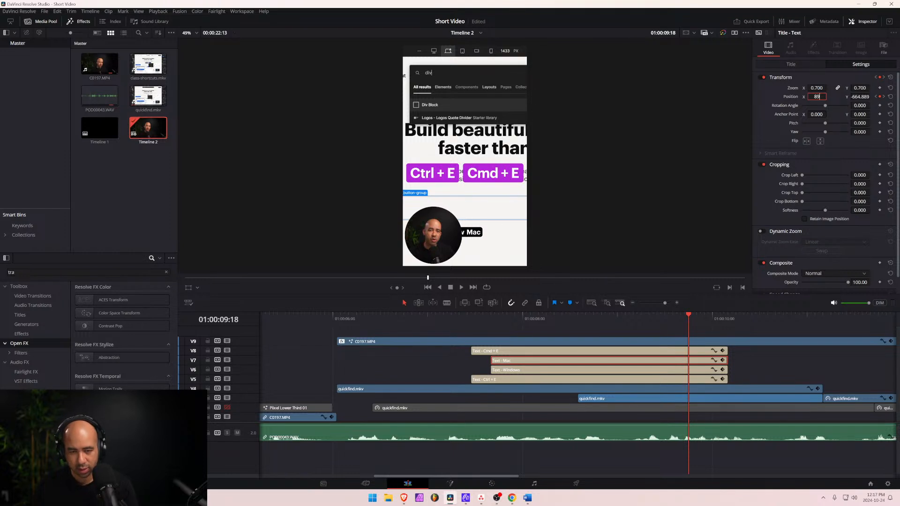
{"action": "key", "text": "Return"}
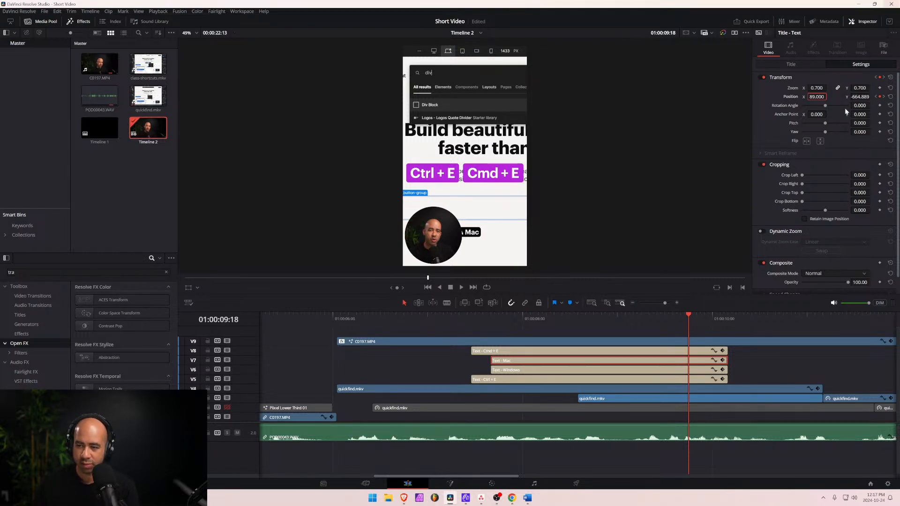
{"action": "left_click", "coordinate": [860, 97]}
{"action": "key", "text": "BackSpace"}
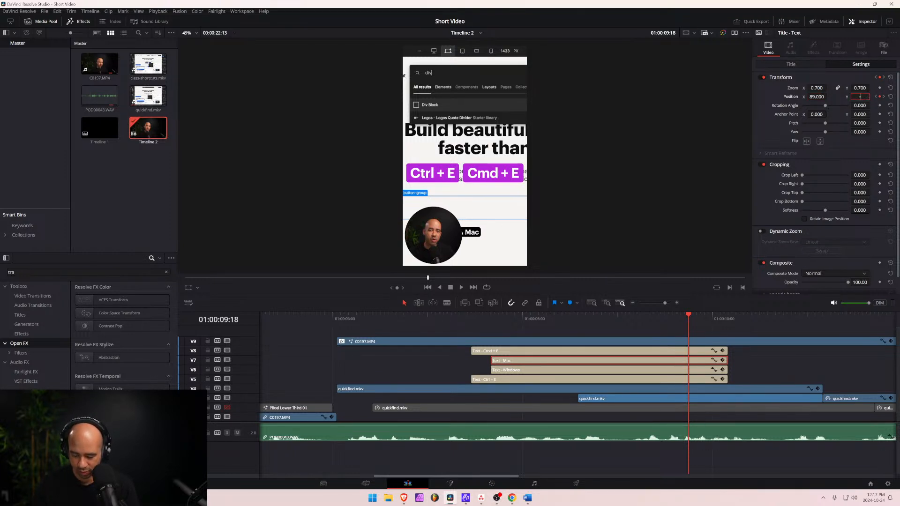
{"action": "type", "text": "-286"}
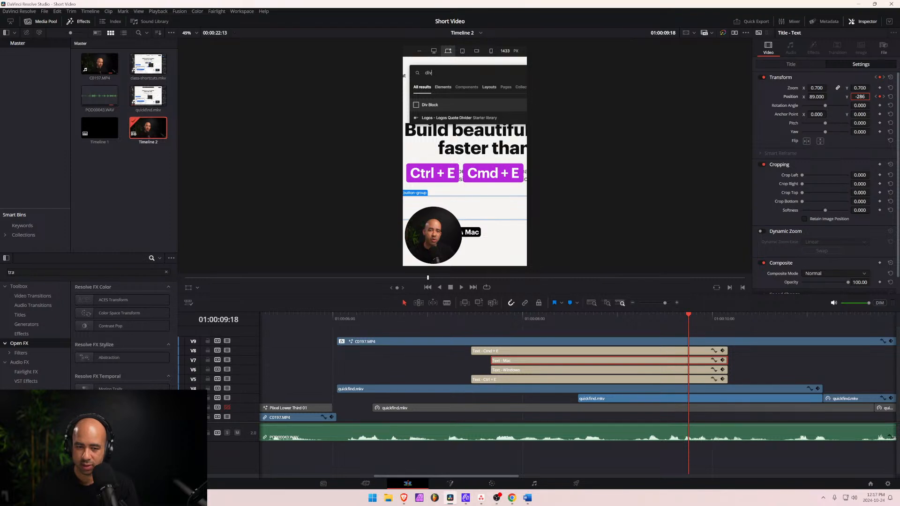
{"action": "key", "text": "Return"}
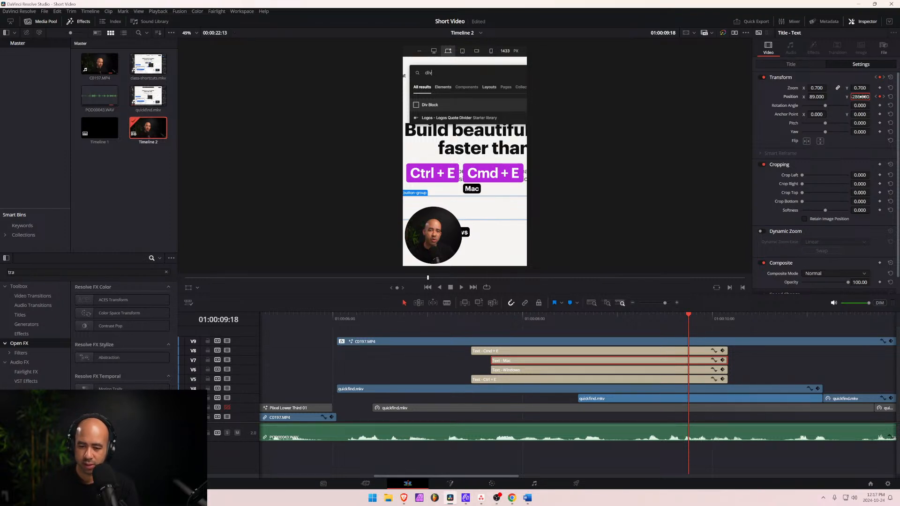
Set the Windows title's position to X -419 and Y -286 at the 01:00:09:18 keyframe.
{"action": "left_click", "coordinate": [686, 374]}
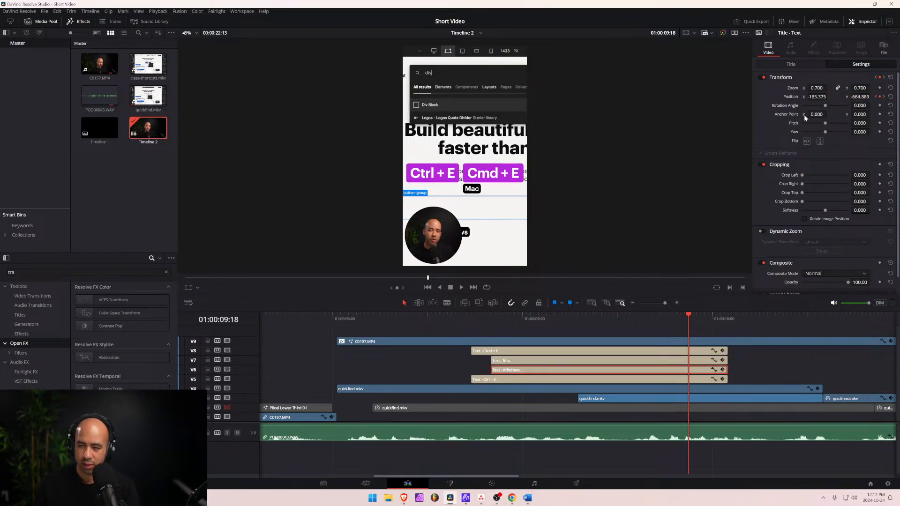
{"action": "double_click", "coordinate": [860, 97]}
{"action": "type", "text": "-"}
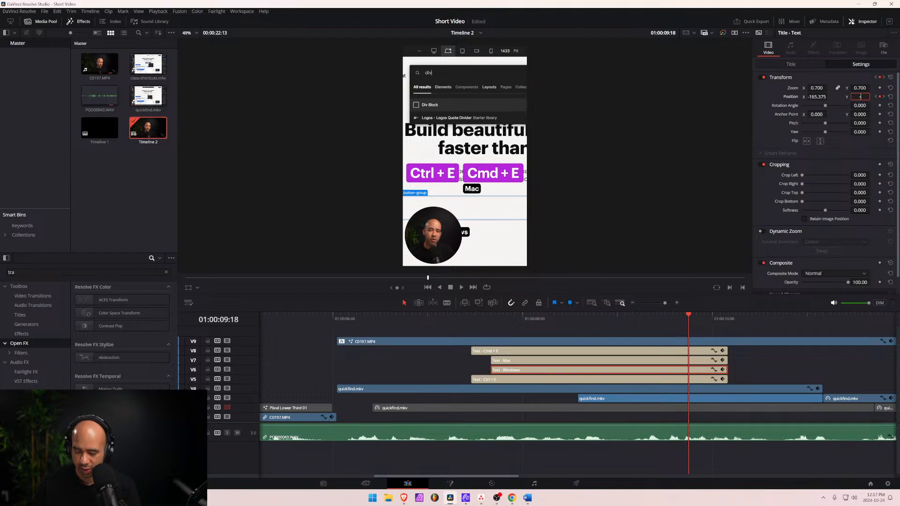
{"action": "type", "text": "286"}
{"action": "key", "text": "Return"}
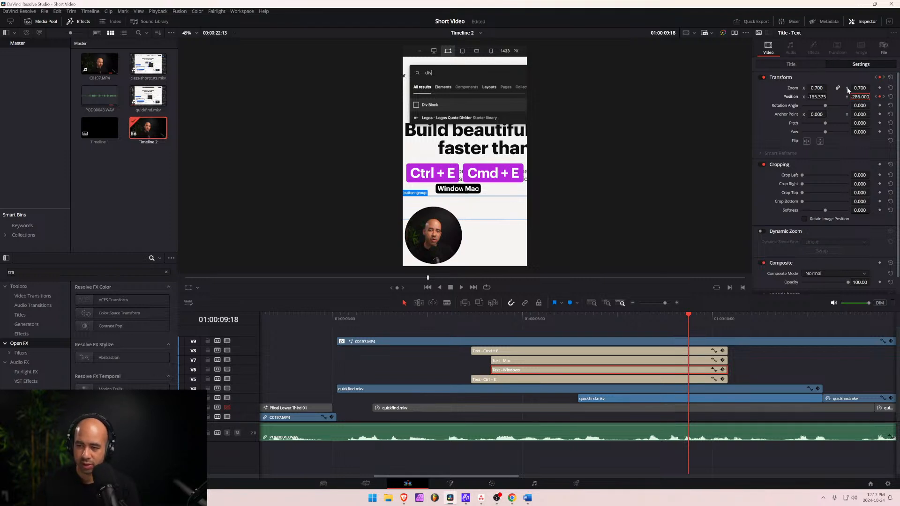
{"action": "left_click", "coordinate": [816, 96]}
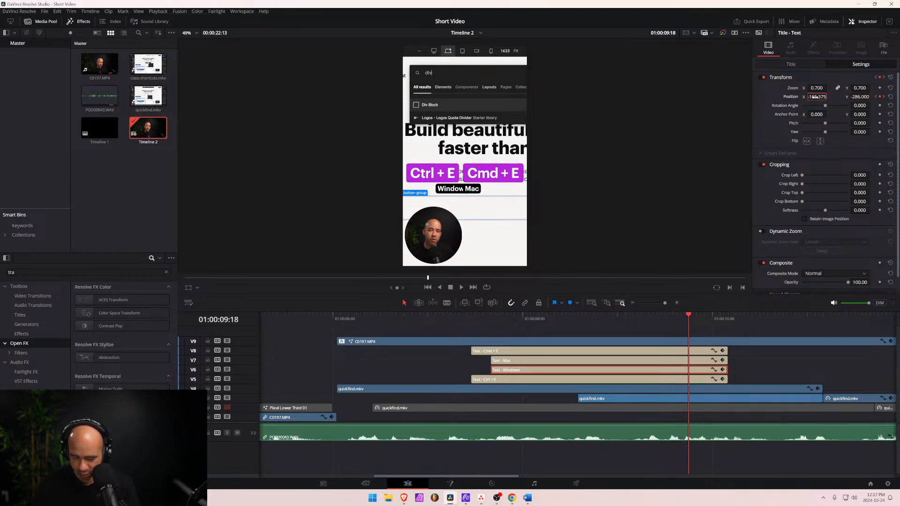
{"action": "type", "text": "-410"}
{"action": "key", "text": "Return"}
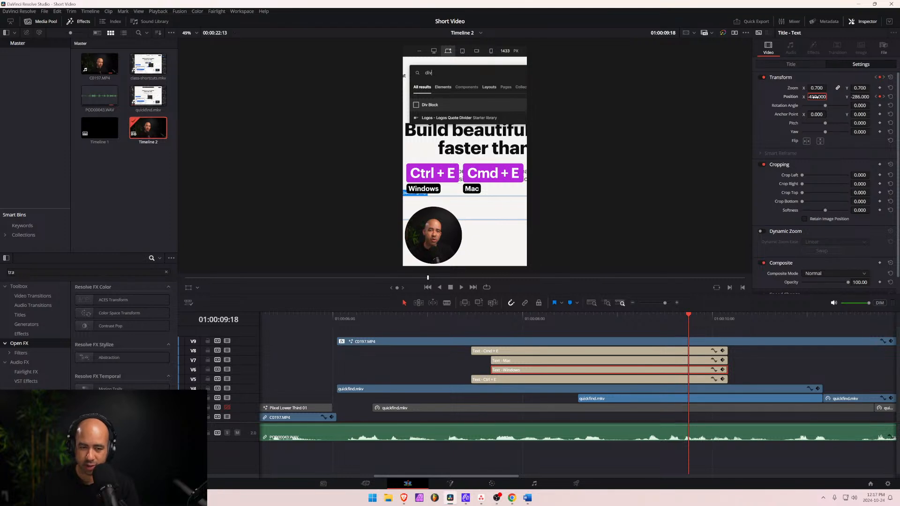
Set the Windows title's final keyframe at 01:00:10:04 to X -419 and Y -306.
{"action": "left_click_drag", "start_coordinate": [690, 315], "coordinate": [728, 316]}
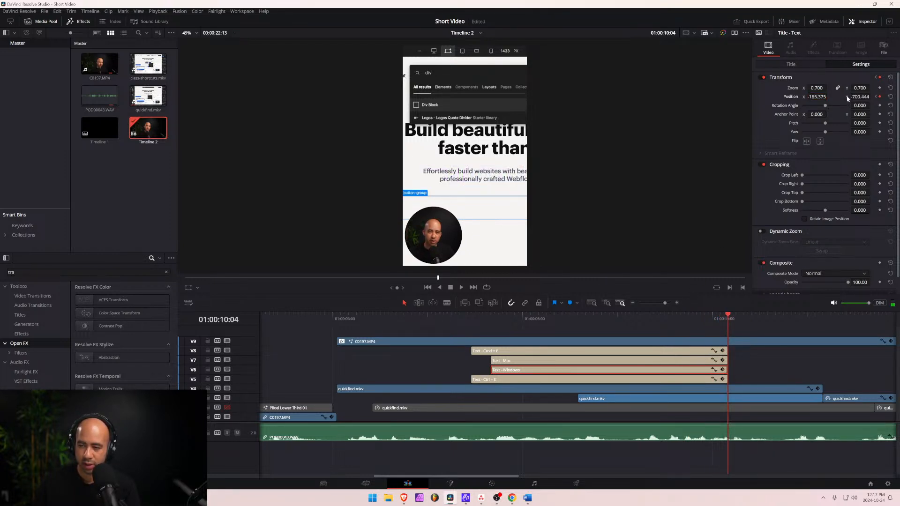
{"action": "left_click", "coordinate": [814, 97]}
{"action": "type", "text": "-419"}
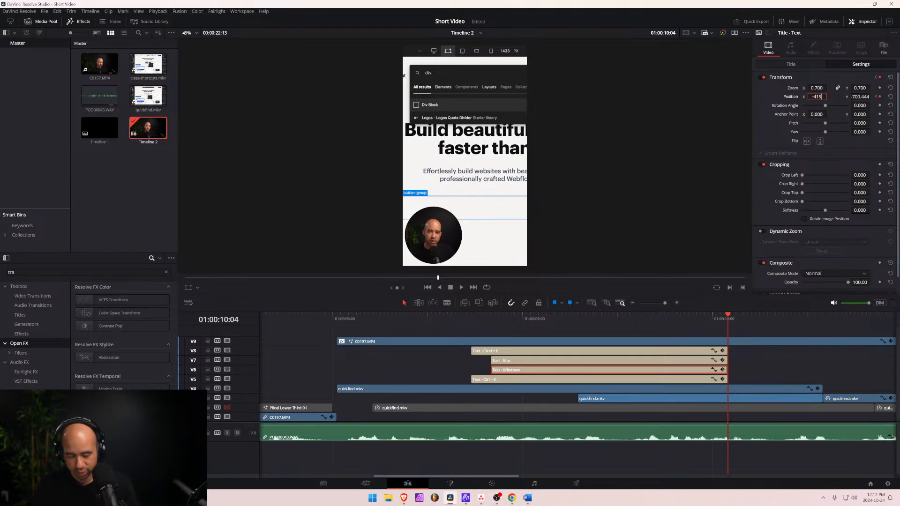
{"action": "left_click", "coordinate": [858, 97]}
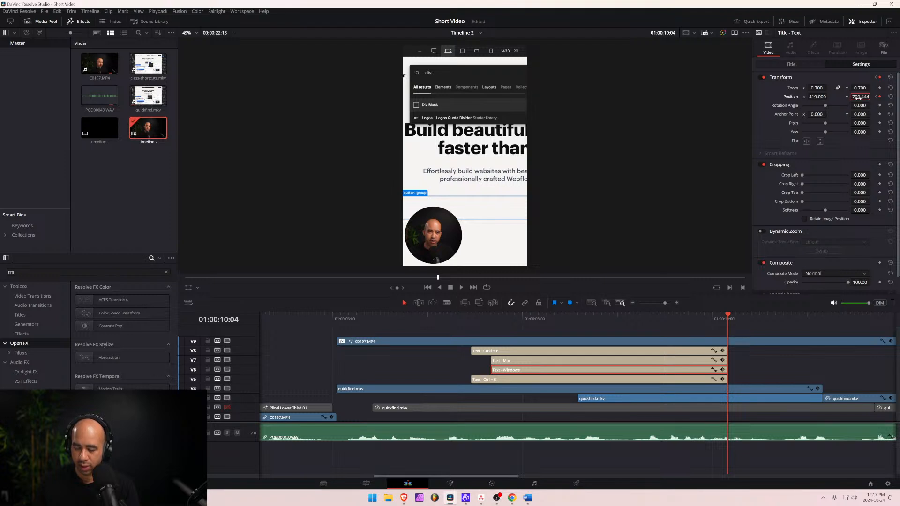
{"action": "type", "text": "-306"}
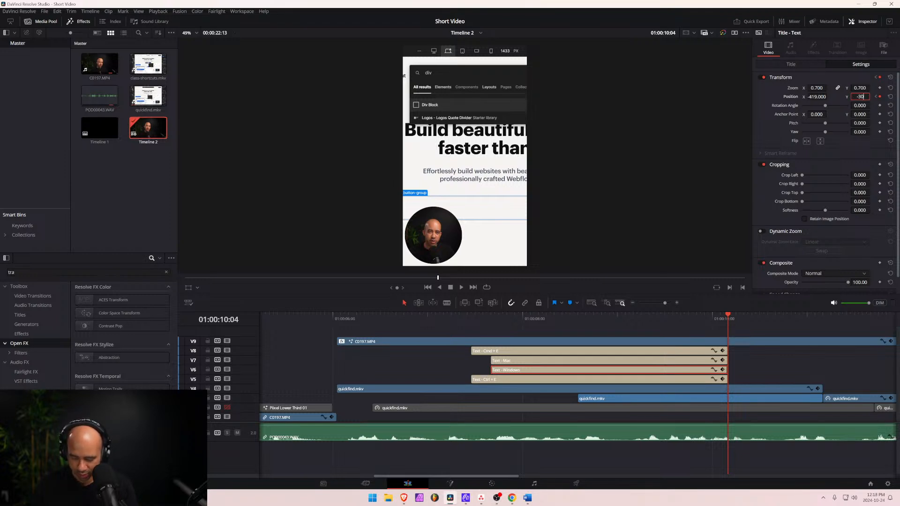
{"action": "key", "text": "Return"}
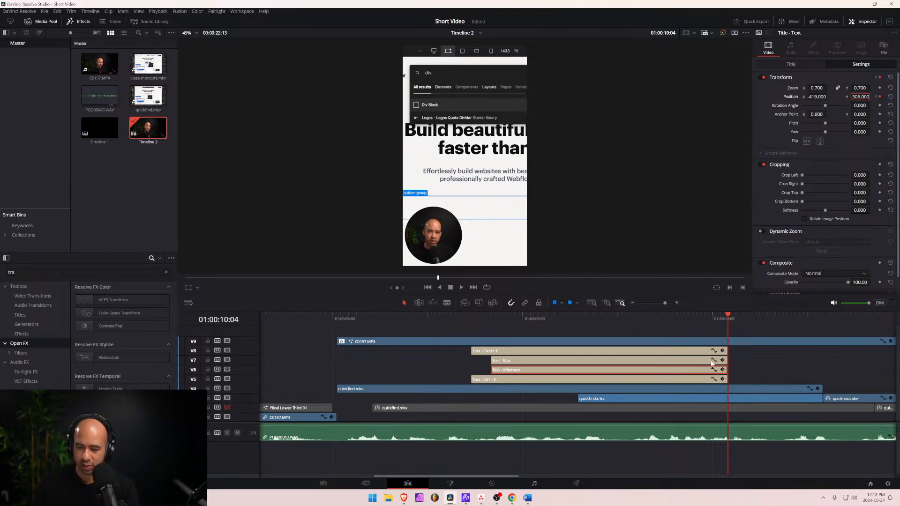
Set the Mac title's final keyframe at 01:00:10:04 to X 89 and Y -306.
{"action": "left_click", "coordinate": [712, 360]}
{"action": "left_click", "coordinate": [712, 348]}
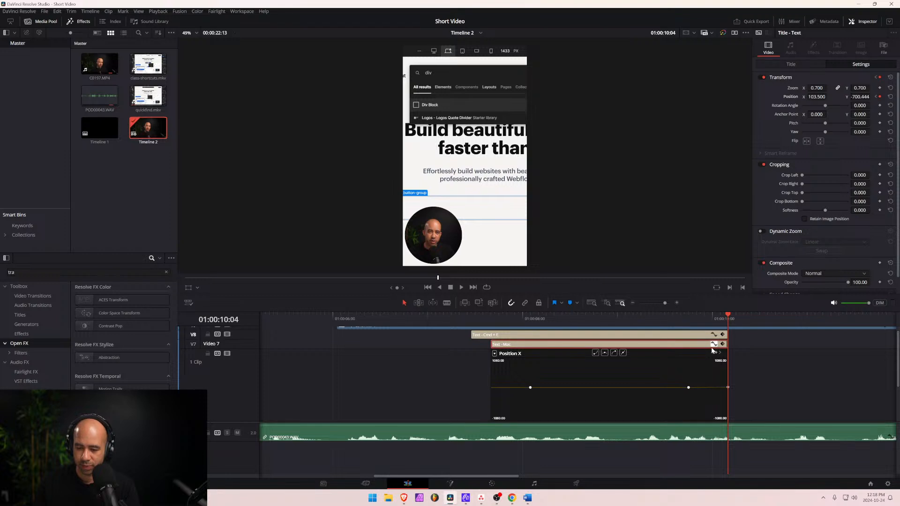
{"action": "left_click", "coordinate": [713, 345]}
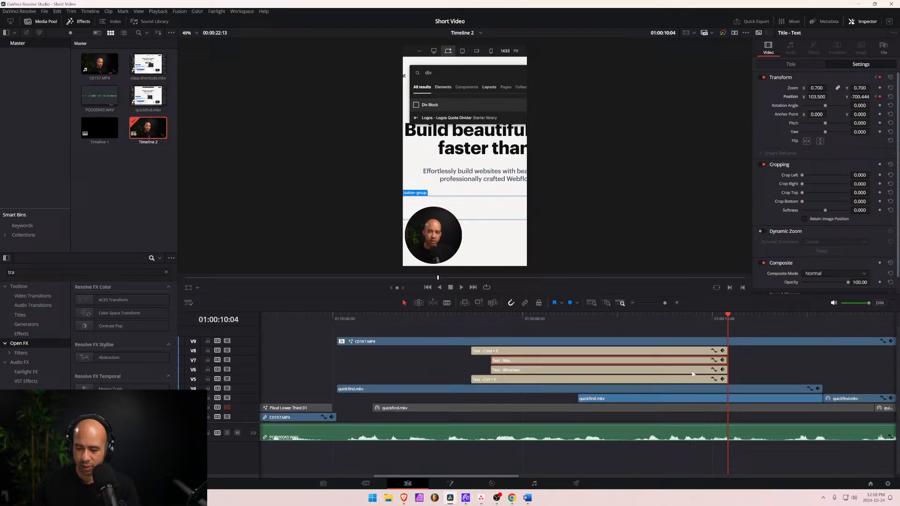
{"action": "left_click", "coordinate": [859, 96]}
{"action": "type", "text": "-306"}
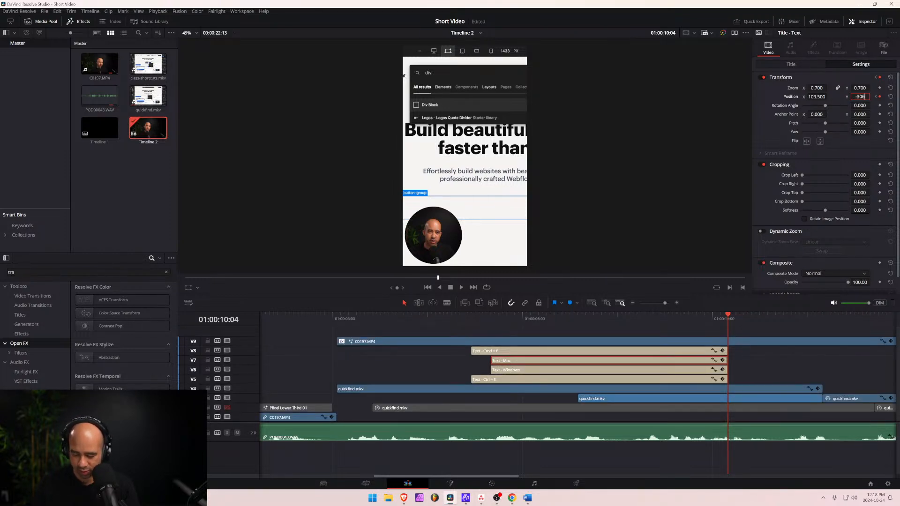
{"action": "key", "text": "Return"}
{"action": "left_click", "coordinate": [814, 96]}
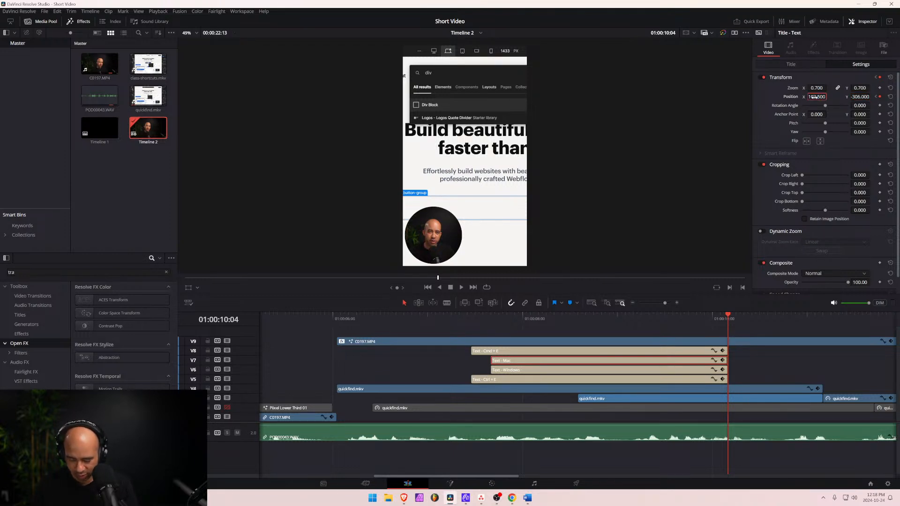
{"action": "type", "text": "80"}
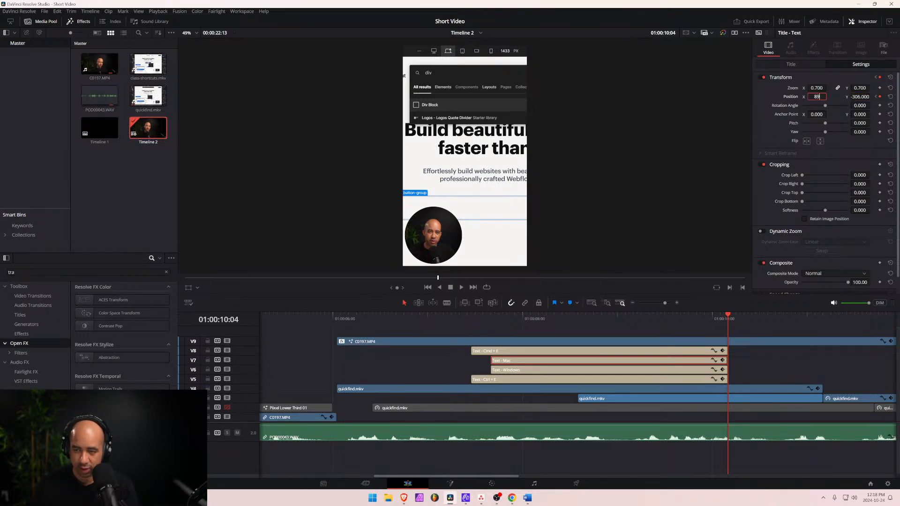
{"action": "key", "text": "Return"}
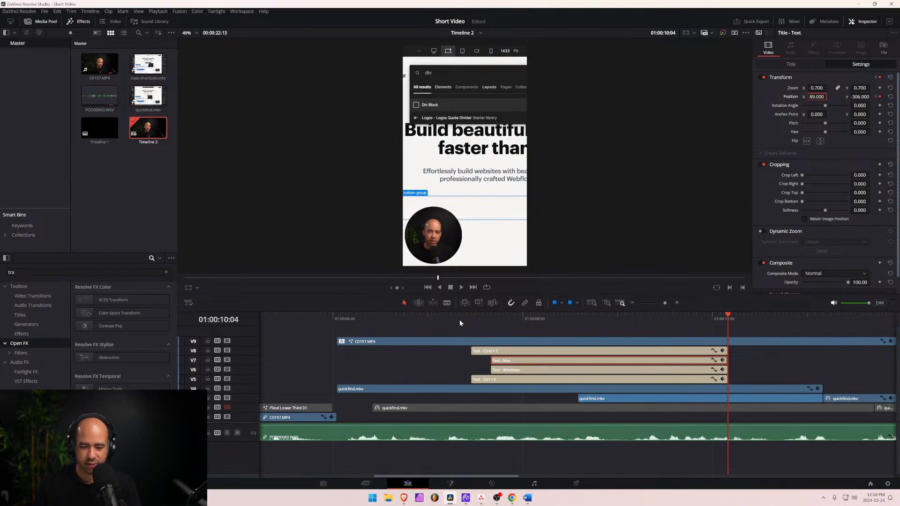
Play back the section with the keyboard-shortcut titles, and check the opening seconds of the short.
{"action": "left_click", "coordinate": [459, 322]}
{"action": "key", "text": "space"}
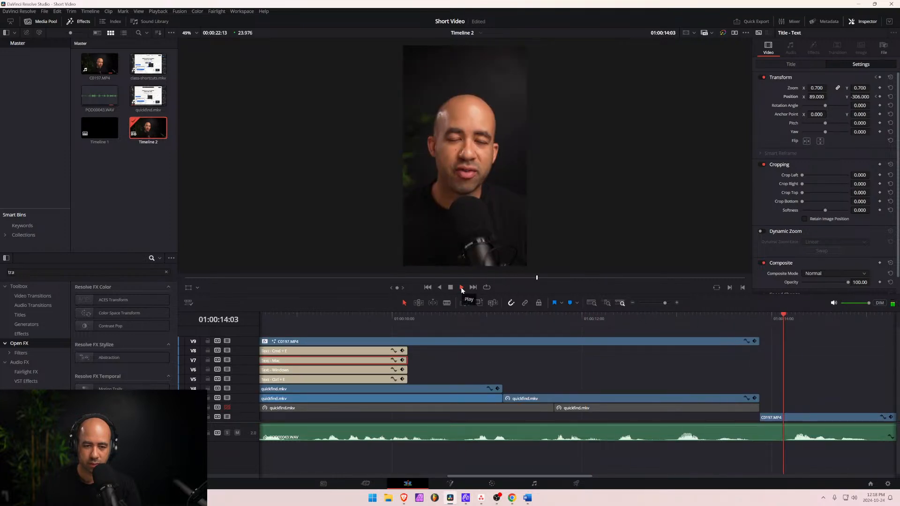
{"action": "scroll", "coordinate": [550, 370], "scroll_direction": "down", "scroll_amount": 6}
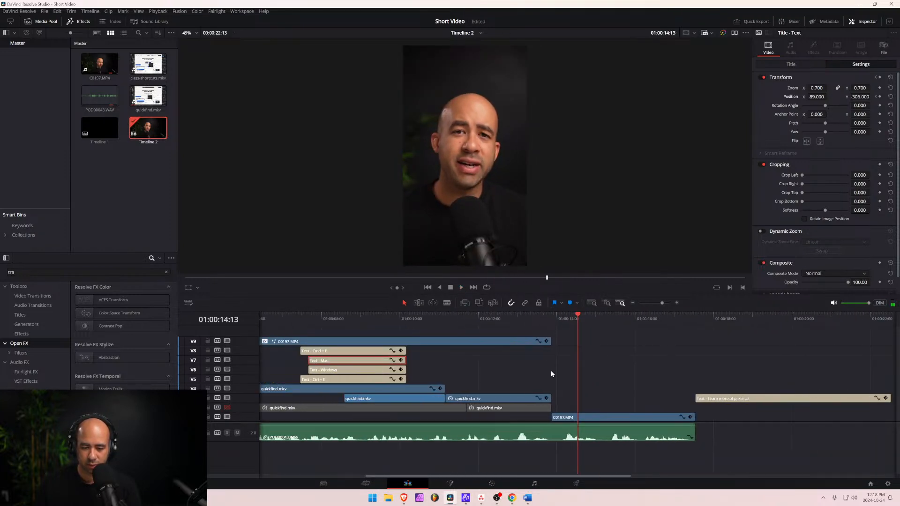
{"action": "left_click_drag", "start_coordinate": [304, 320], "coordinate": [249, 320]}
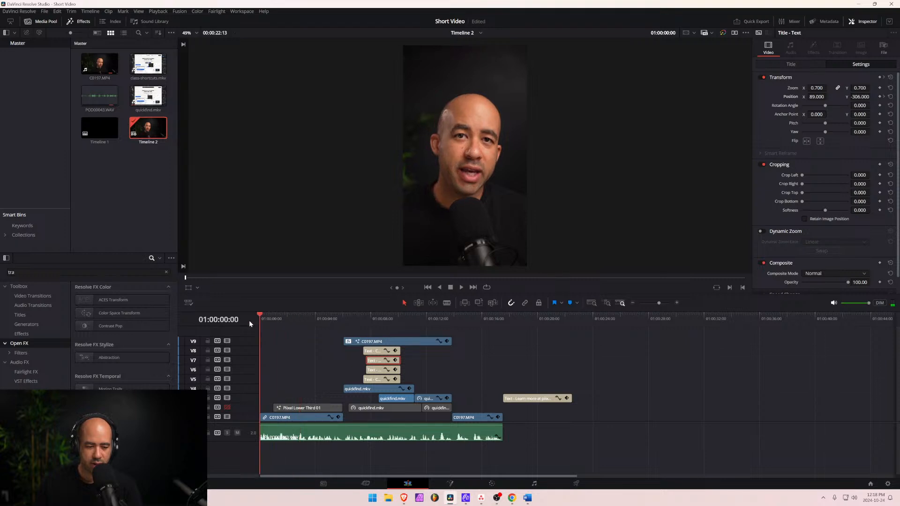
{"action": "key", "text": "space"}
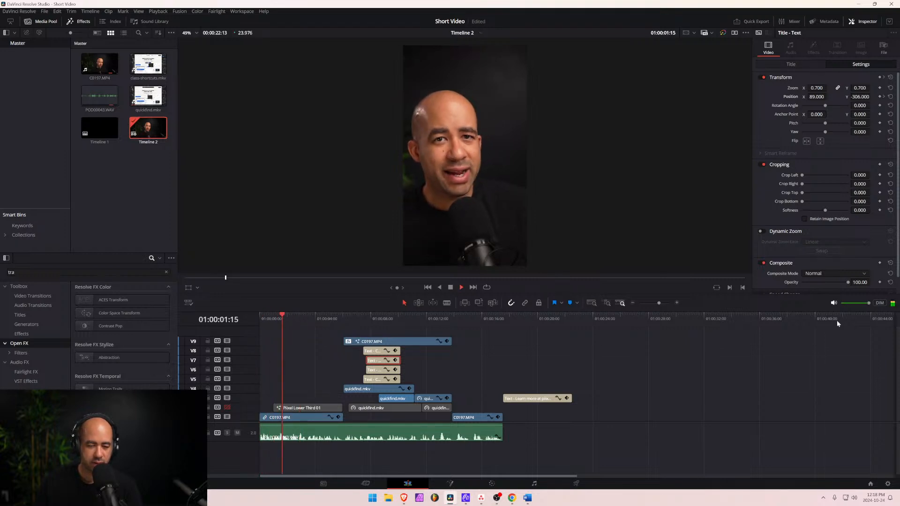
{"action": "key", "text": "space"}
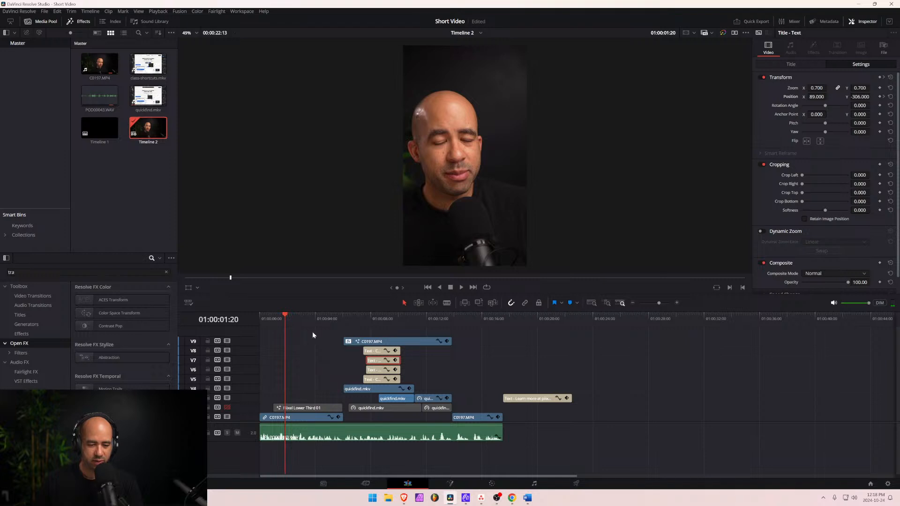
Delete the overlapping quickfind.mkv clip on V3 and move the quickfind.mkv clip from V4 down into its place.
{"action": "left_click", "coordinate": [399, 400]}
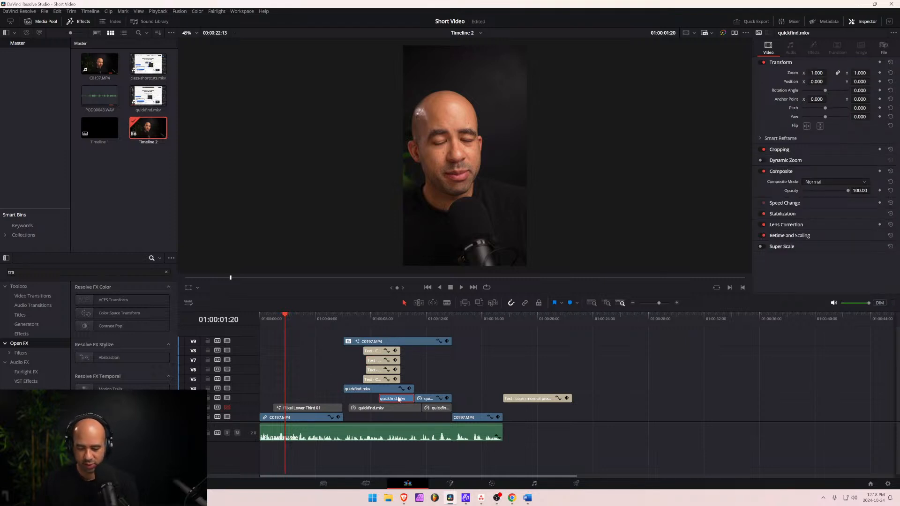
{"action": "key", "text": "BackSpace"}
{"action": "left_click", "coordinate": [381, 390]}
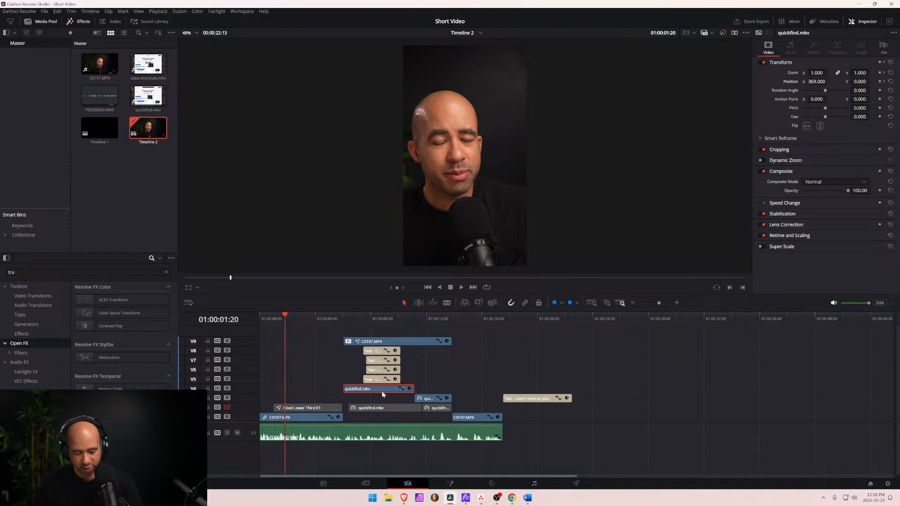
{"action": "left_click_drag", "start_coordinate": [382, 394], "coordinate": [381, 402]}
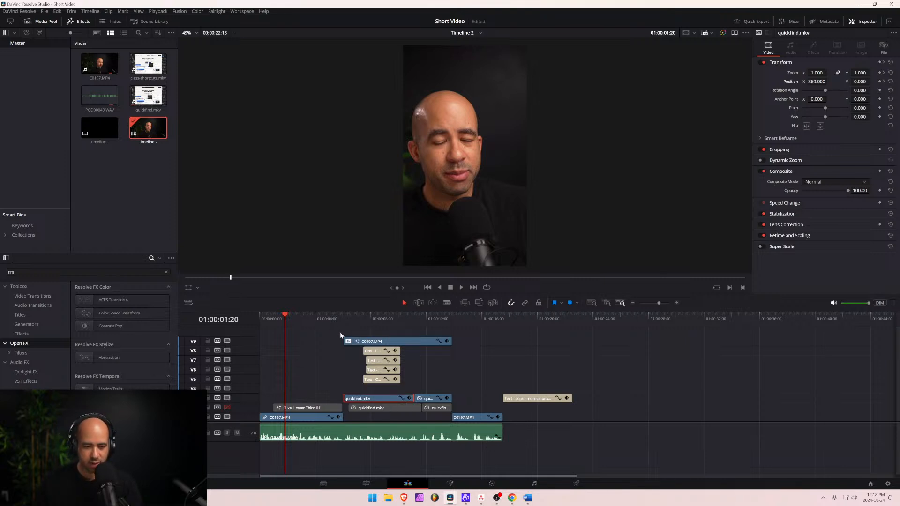
Move the C0197.MP4 overlay clip and the four text titles down one track together to fill the empty V4.
{"action": "left_click_drag", "start_coordinate": [340, 331], "coordinate": [389, 382]}
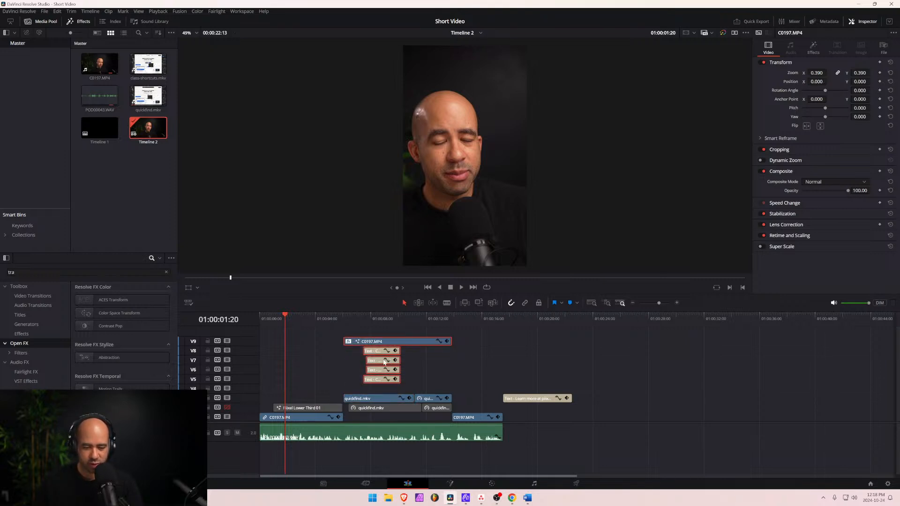
{"action": "left_click", "coordinate": [385, 361]}
{"action": "left_click", "coordinate": [387, 345]}
{"action": "left_click_drag", "start_coordinate": [373, 354], "coordinate": [373, 364]}
Play the whole short from the start to review the edit, and return to the beginning.
{"action": "left_click", "coordinate": [324, 320]}
{"action": "left_click", "coordinate": [280, 319]}
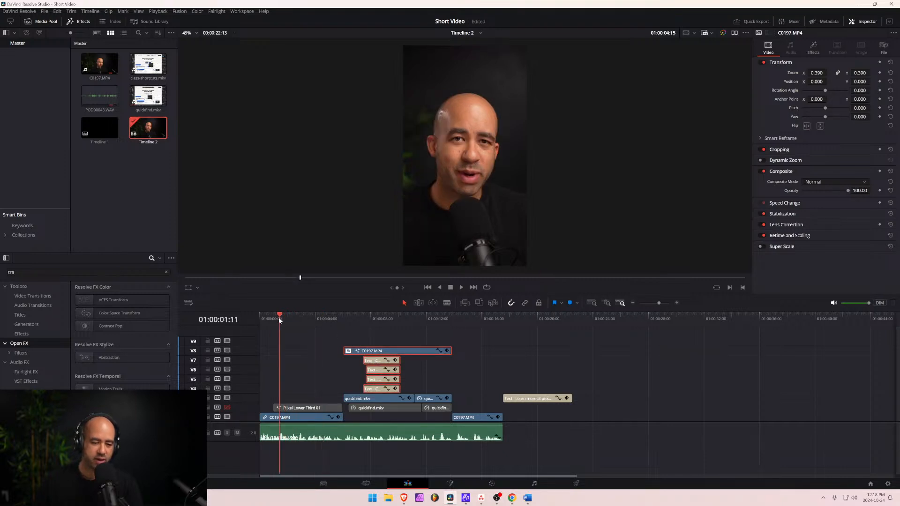
{"action": "key", "text": "Home"}
{"action": "key", "text": "space"}
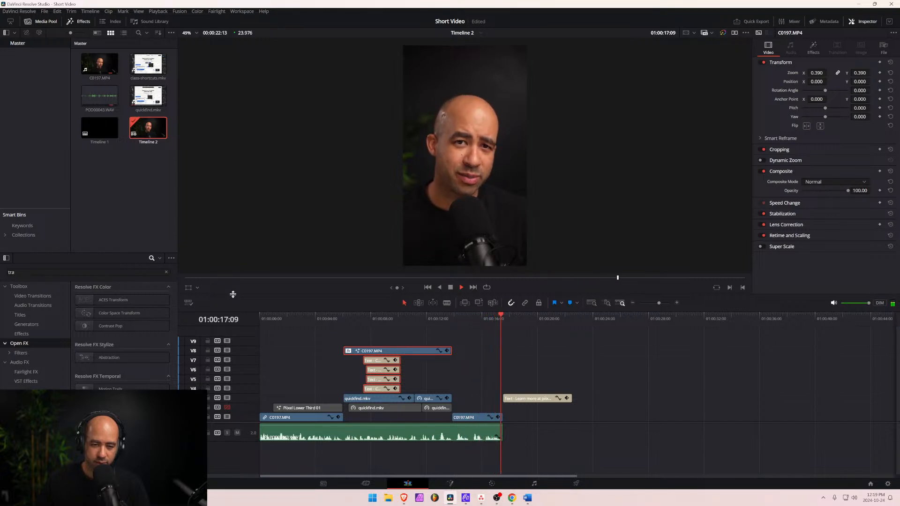
{"action": "key", "text": "space"}
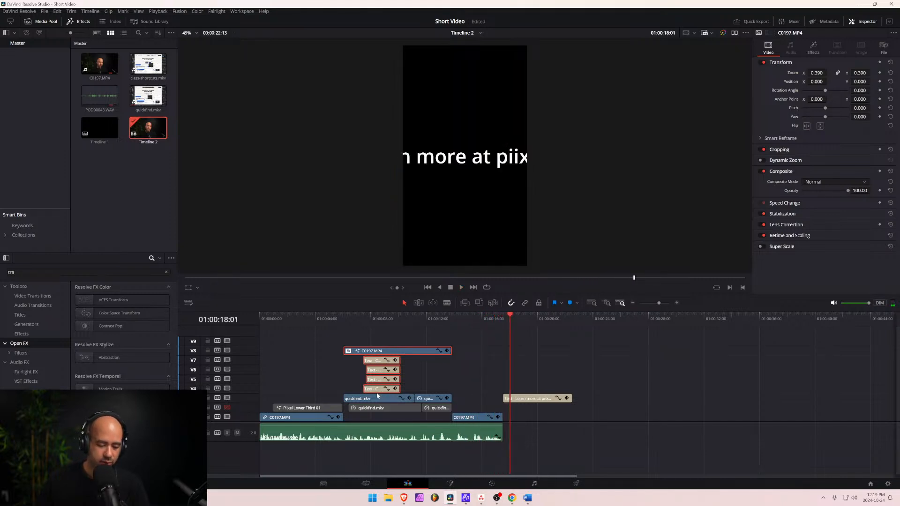
{"action": "scroll", "coordinate": [377, 395], "scroll_direction": "down", "scroll_amount": 5}
{"action": "key", "text": "Home"}
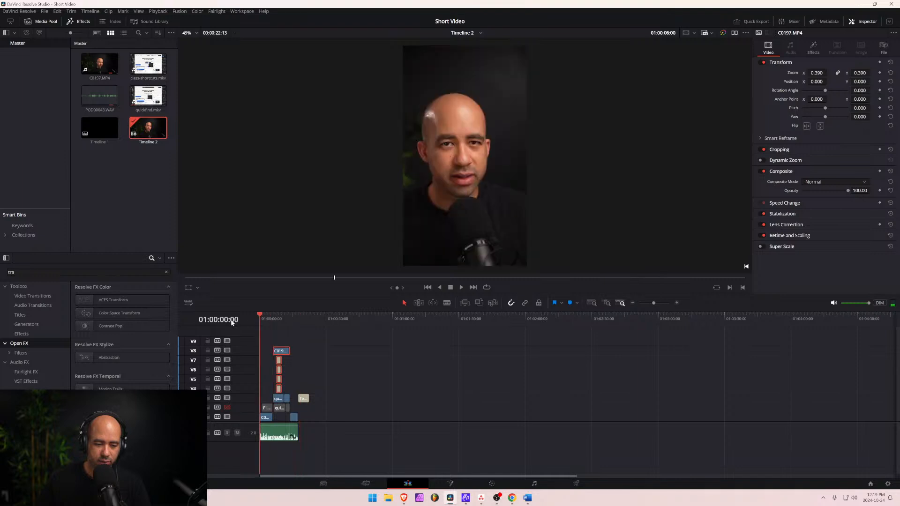
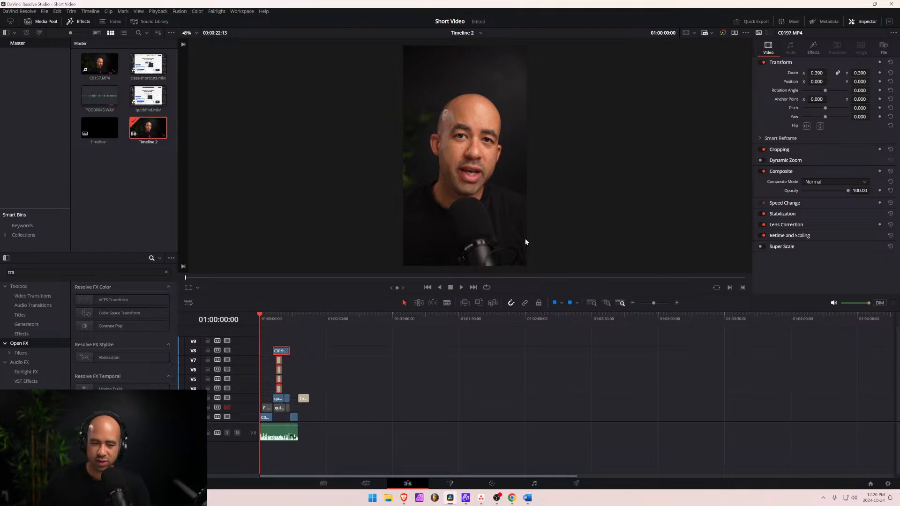
{"action": "mouse_move", "coordinate": [281, 313]}
{"action": "left_mouse_down"}
{"action": "mouse_move", "coordinate": [295, 314]}
{"action": "mouse_move", "coordinate": [274, 314]}
{"action": "mouse_move", "coordinate": [285, 316]}
{"action": "left_mouse_up"}
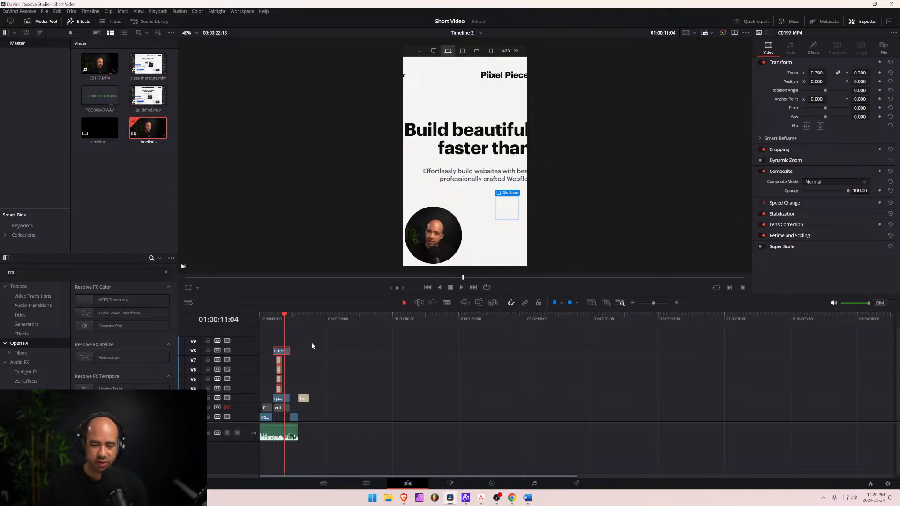
{"action": "left_click", "coordinate": [299, 339]}
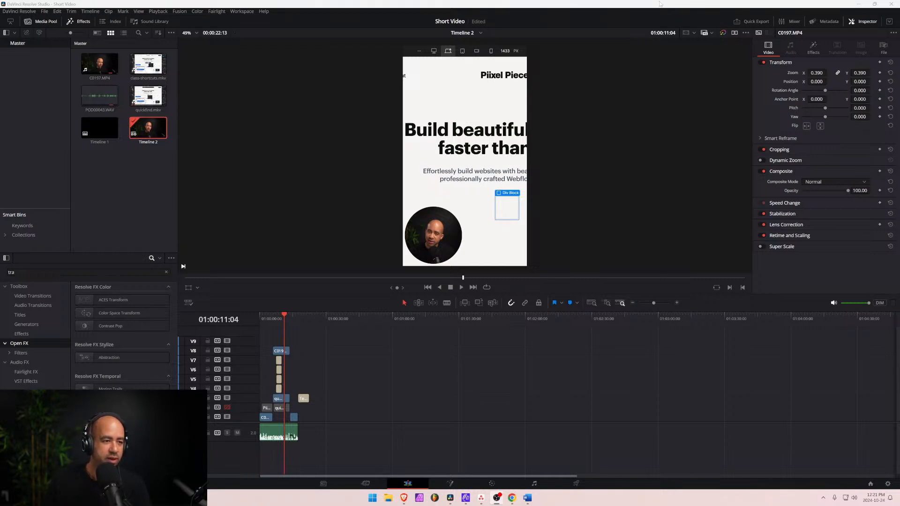
{"action": "left_click", "coordinate": [200, 3]}
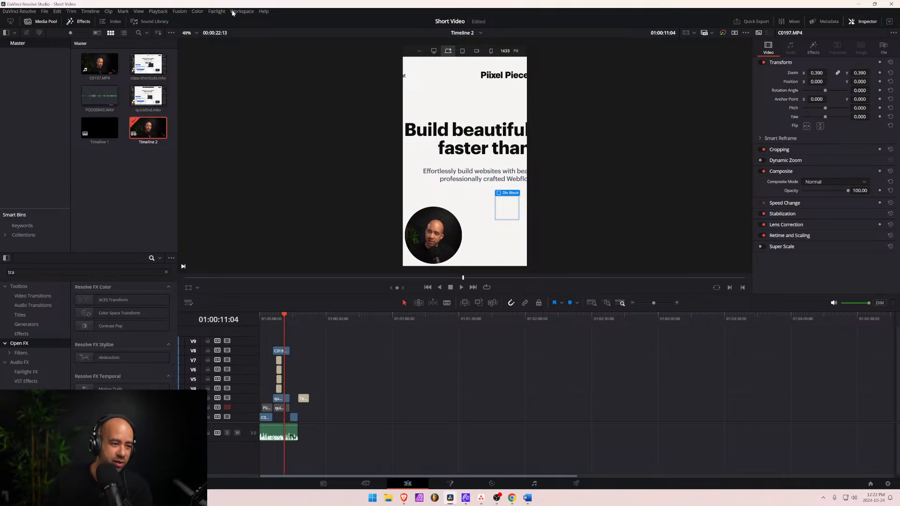
{"action": "left_click", "coordinate": [45, 12]}
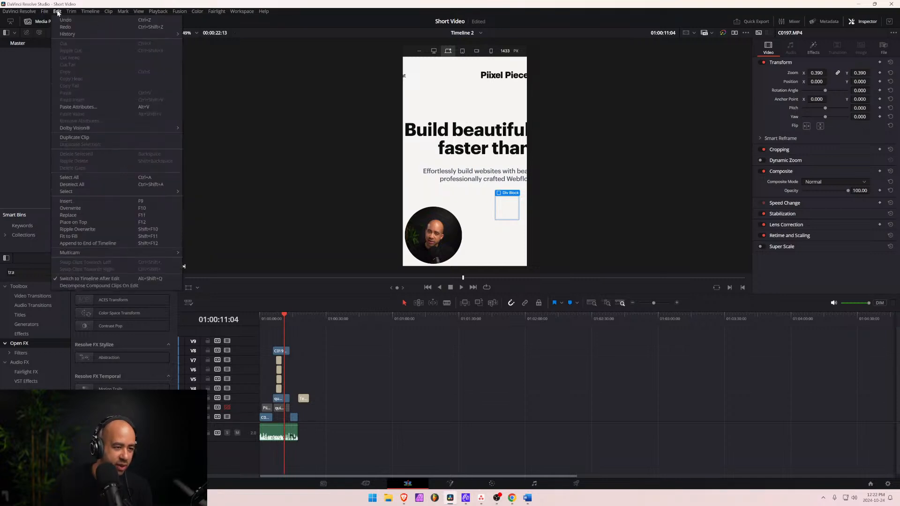
{"action": "mouse_move", "coordinate": [71, 13]}
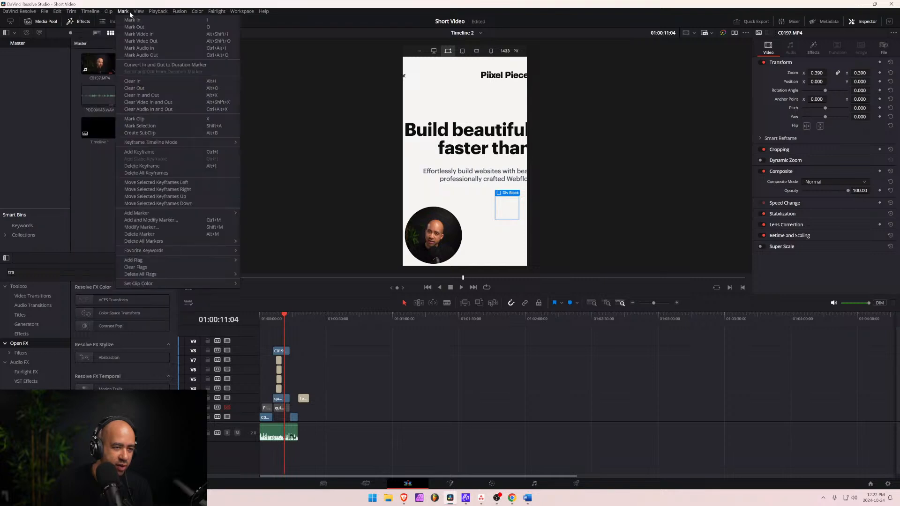
{"action": "mouse_move", "coordinate": [141, 16]}
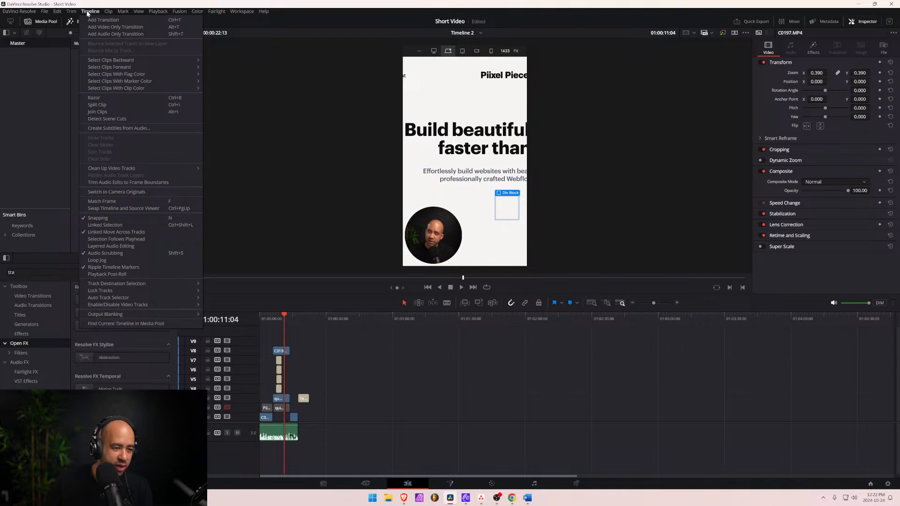
{"action": "left_click", "coordinate": [498, 446]}
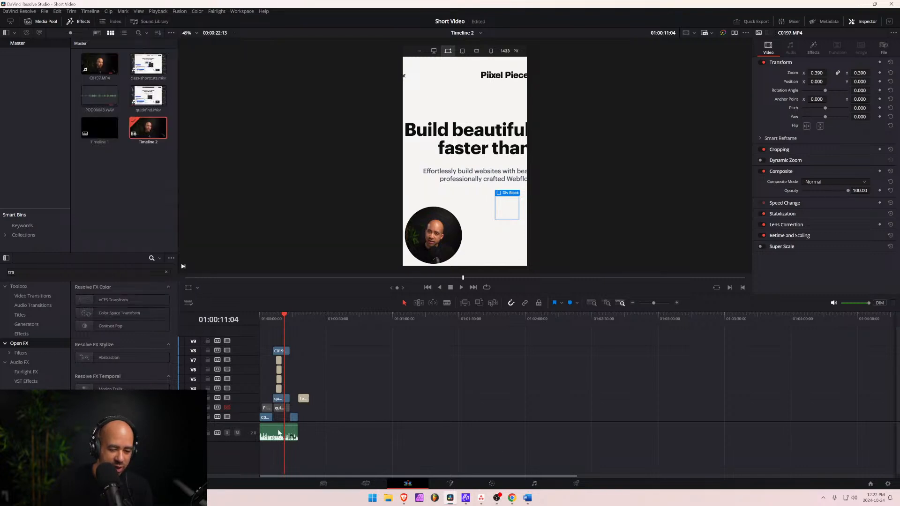
Create subtitles from the timeline audio with Auto language, the Subtitle Default preset, a maximum of 18 characters per line and single lines.
{"action": "right_click", "coordinate": [278, 432]}
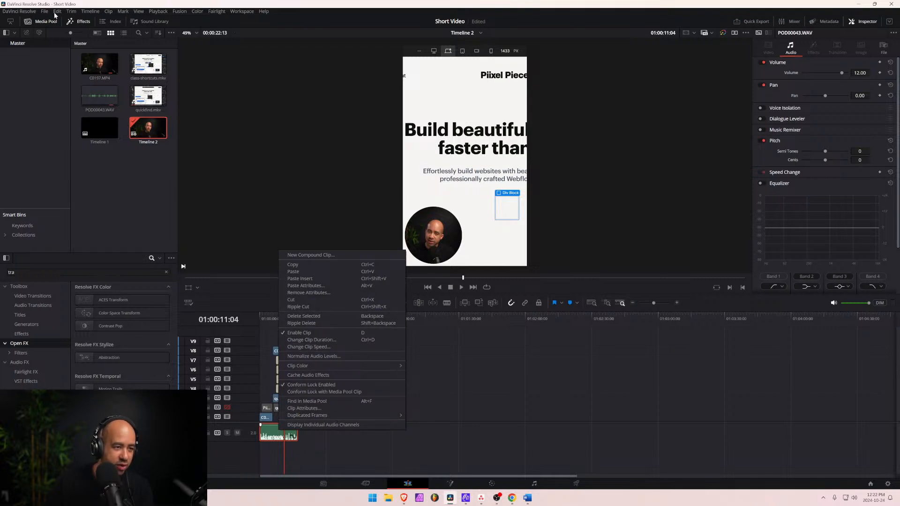
{"action": "left_click", "coordinate": [91, 11]}
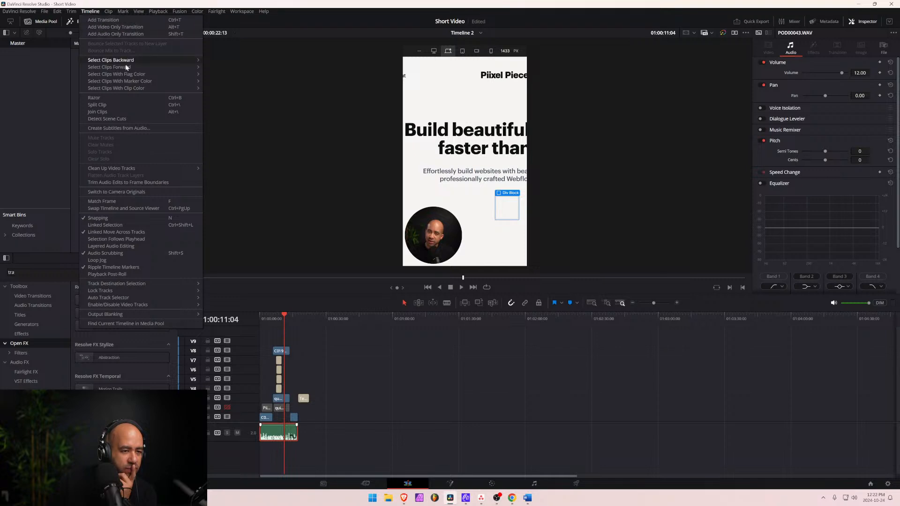
{"action": "left_click", "coordinate": [146, 129]}
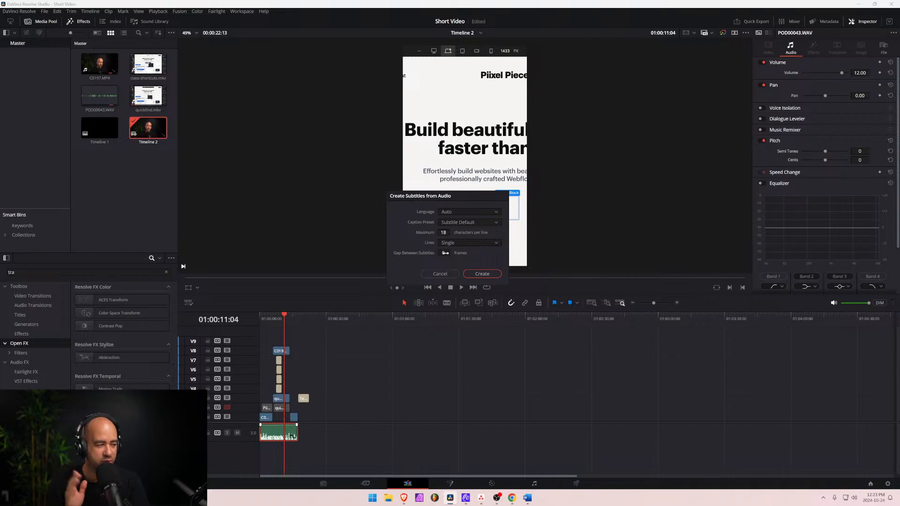
{"action": "left_click", "coordinate": [476, 274]}
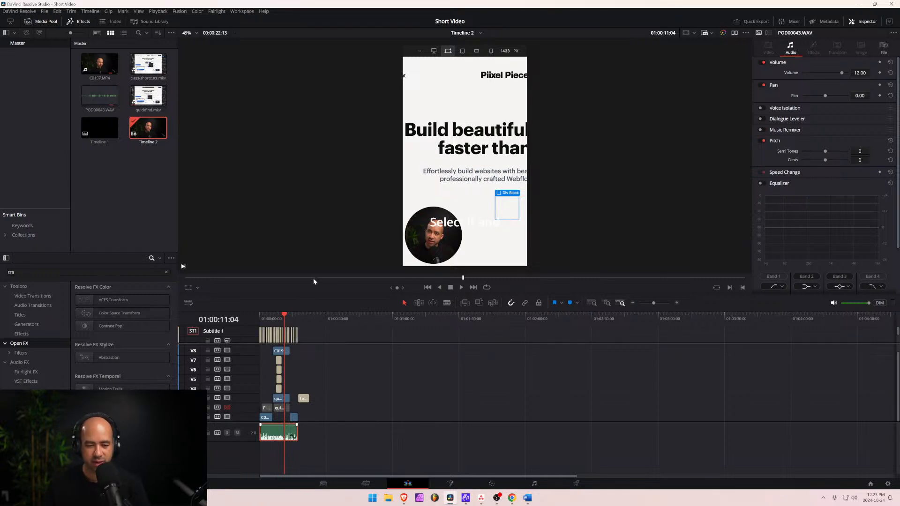
Play the short from the start to review the generated subtitles against the speech and the titles.
{"action": "left_click_drag", "start_coordinate": [285, 309], "coordinate": [256, 319]}
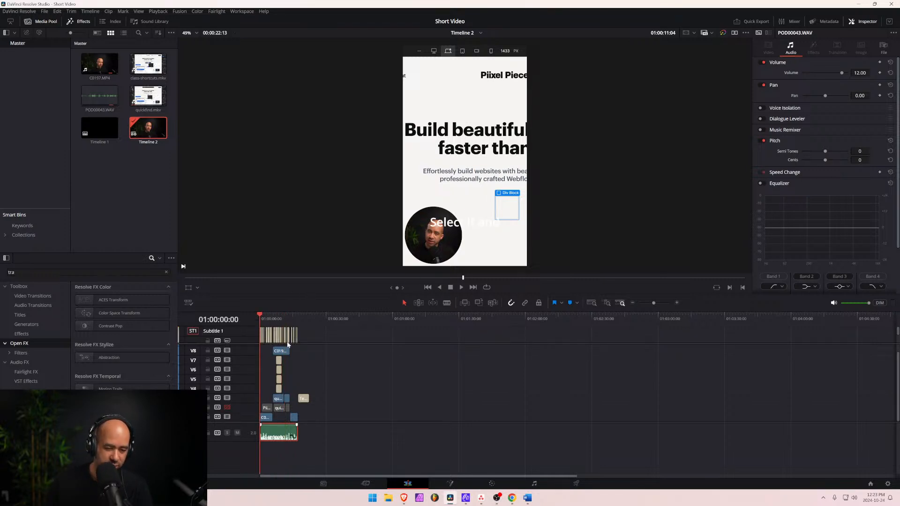
{"action": "scroll", "coordinate": [288, 341], "scroll_direction": "up", "scroll_amount": 4}
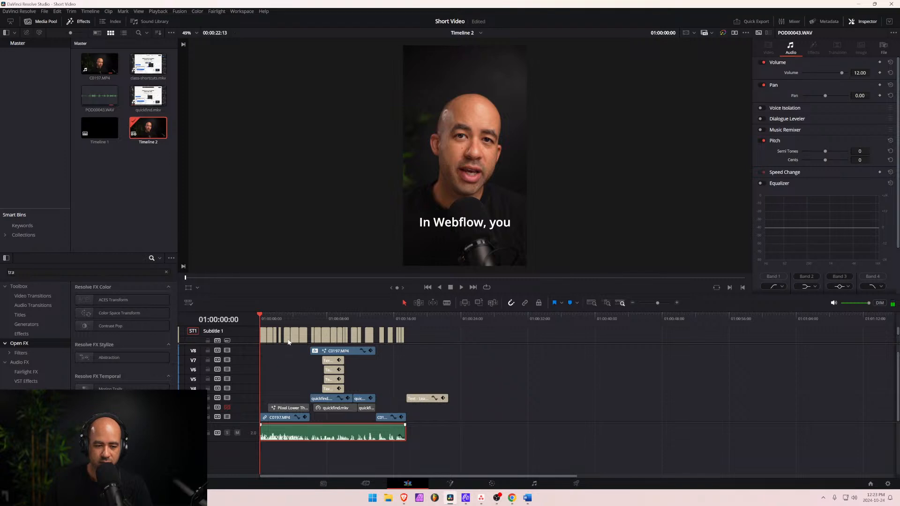
{"action": "scroll", "coordinate": [288, 342], "scroll_direction": "up", "scroll_amount": 2}
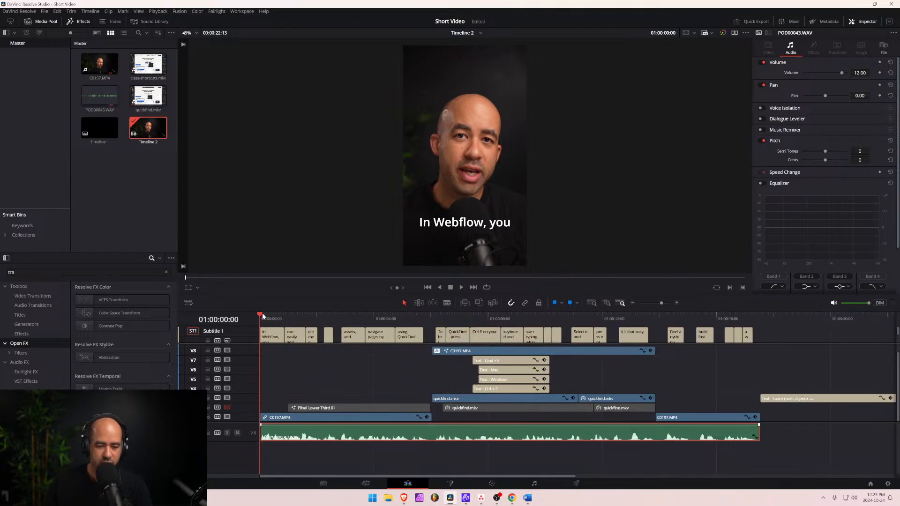
{"action": "key", "text": "space"}
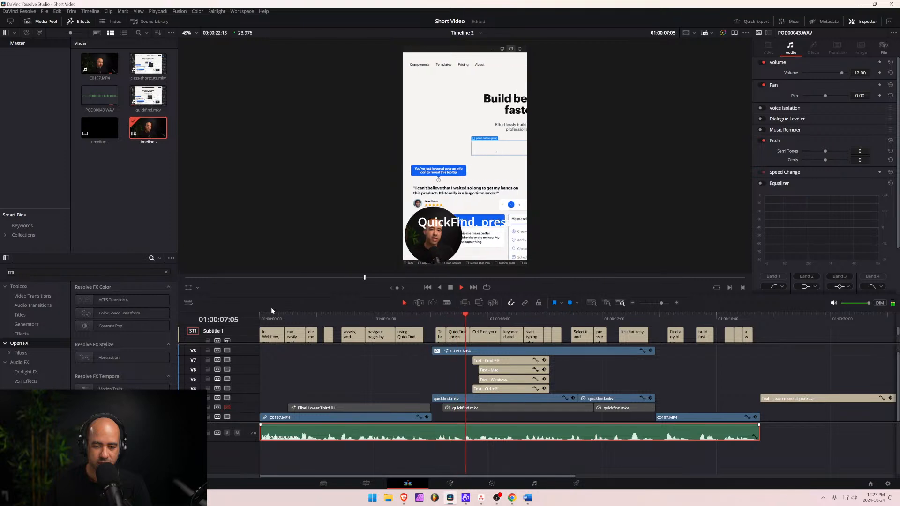
{"action": "key", "text": "space"}
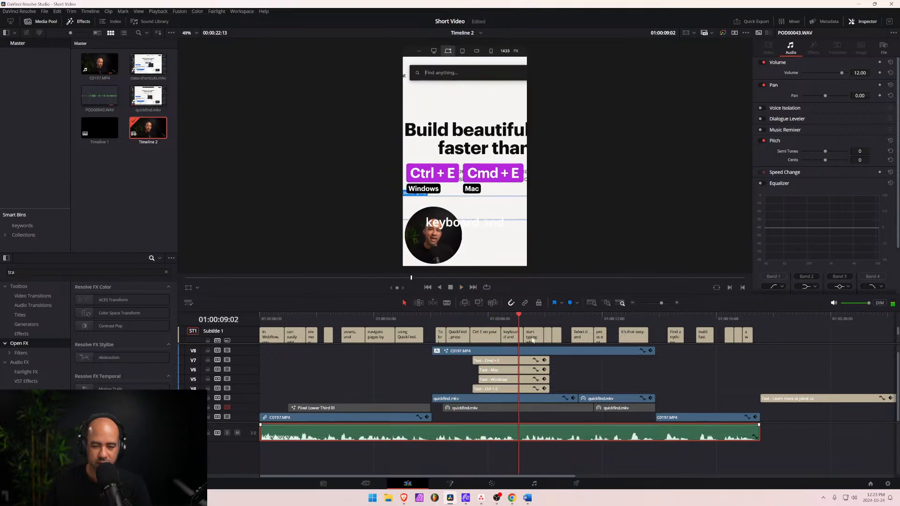
Park the playhead on the first subtitle and inspect the subtitle track's caption list and track style settings.
{"action": "left_click", "coordinate": [257, 322]}
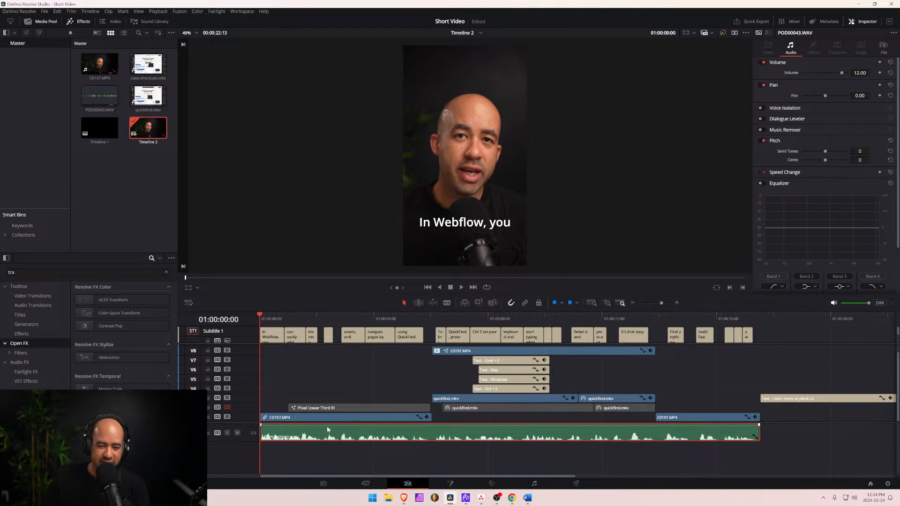
{"action": "left_click", "coordinate": [270, 317]}
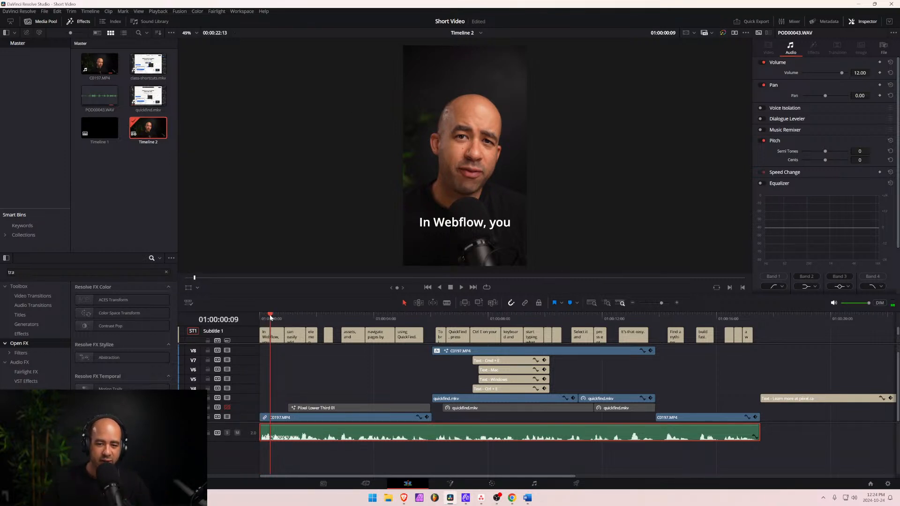
{"action": "right_click", "coordinate": [244, 331]}
{"action": "left_click", "coordinate": [244, 331]}
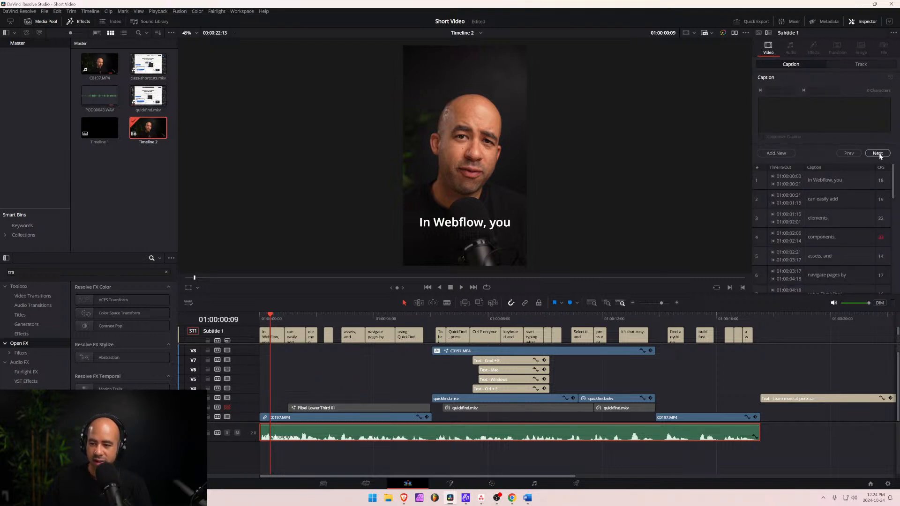
{"action": "left_click", "coordinate": [227, 340]}
{"action": "left_click", "coordinate": [227, 340]}
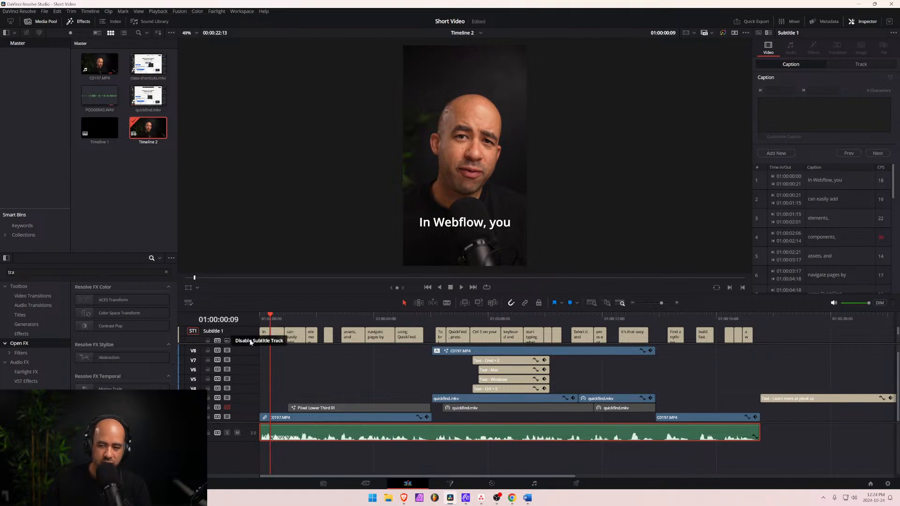
{"action": "left_click", "coordinate": [855, 64]}
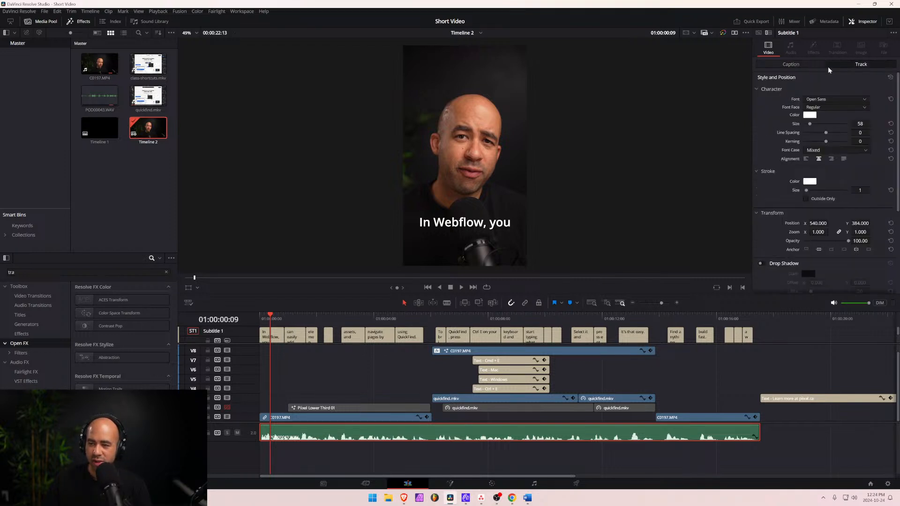
{"action": "left_click", "coordinate": [789, 65]}
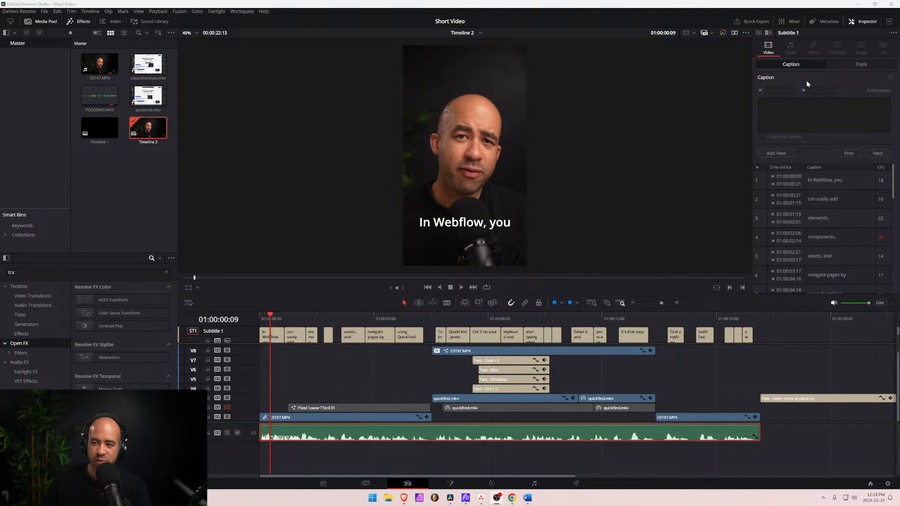
Set the subtitle track's font to Graphik Semibold and save the project.
{"action": "left_click", "coordinate": [875, 64]}
{"action": "left_click", "coordinate": [859, 99]}
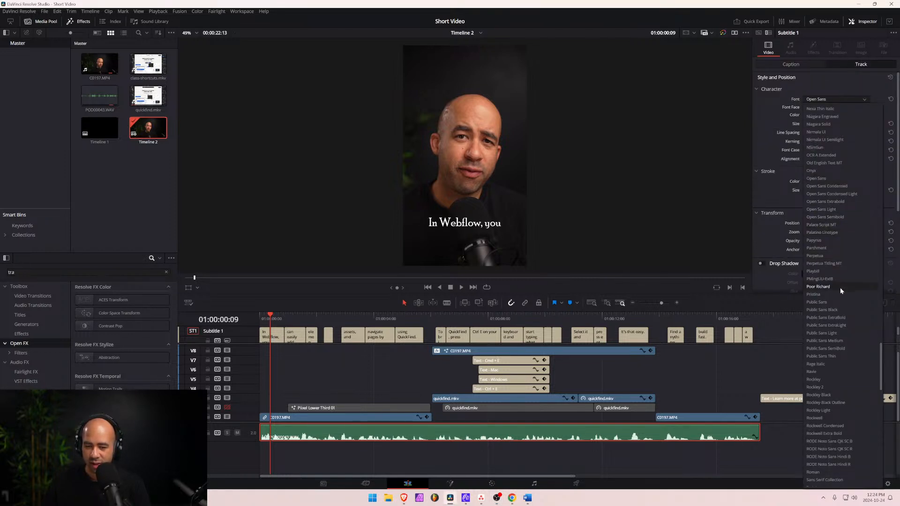
{"action": "scroll", "coordinate": [840, 287], "scroll_direction": "down", "scroll_amount": 2}
{"action": "scroll", "coordinate": [837, 281], "scroll_direction": "down", "scroll_amount": 5}
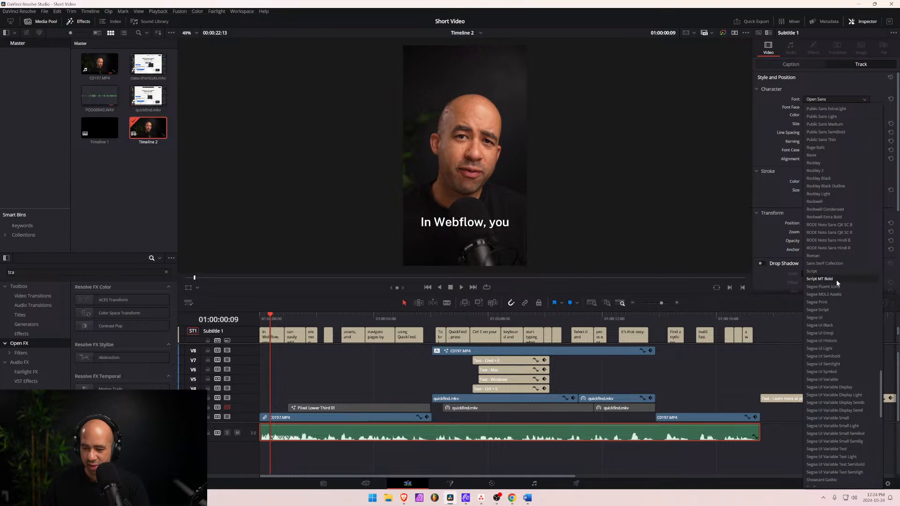
{"action": "scroll", "coordinate": [824, 336], "scroll_direction": "up", "scroll_amount": 15}
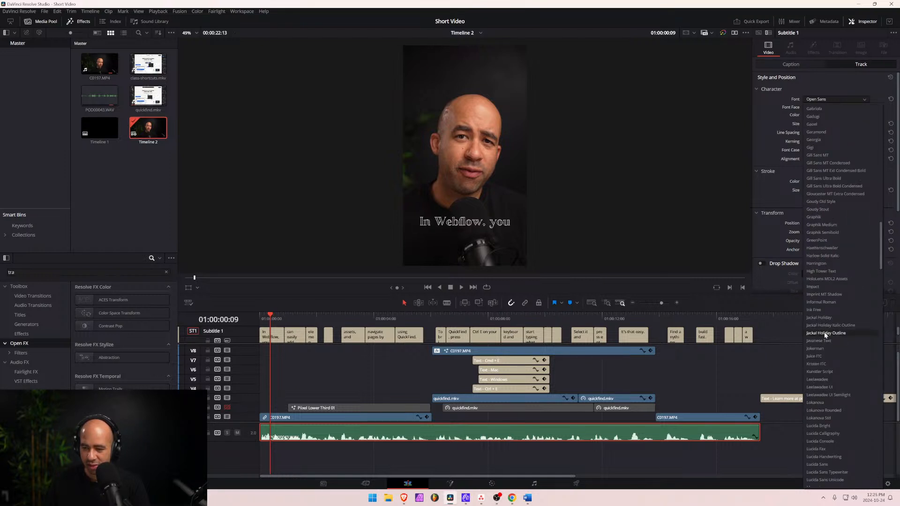
{"action": "left_click", "coordinate": [830, 233]}
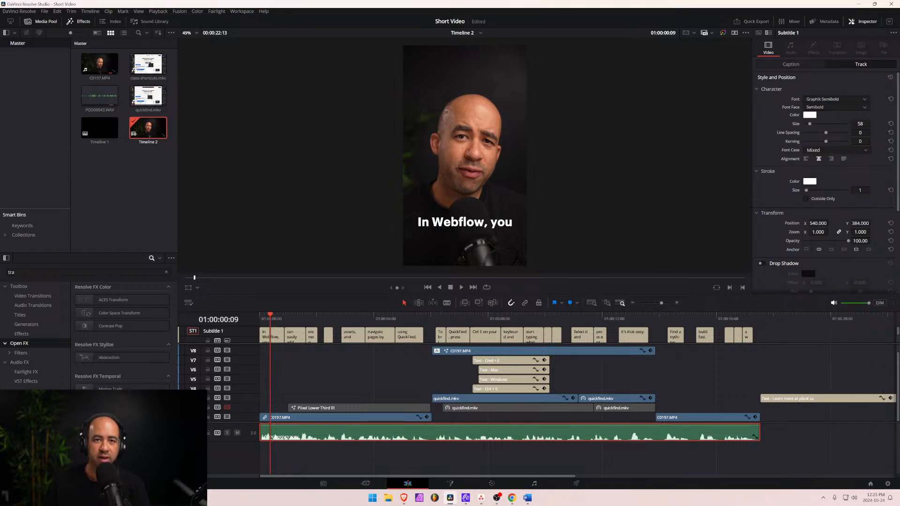
{"action": "key", "text": "ctrl+s"}
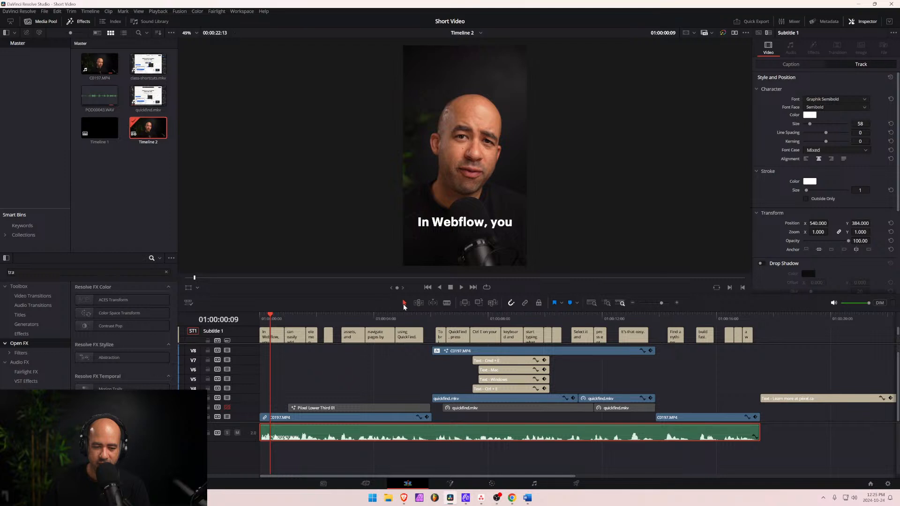
Enable the Background option in the subtitle track's style, with the playhead on the first subtitle.
{"action": "left_click_drag", "start_coordinate": [403, 317], "coordinate": [274, 318]}
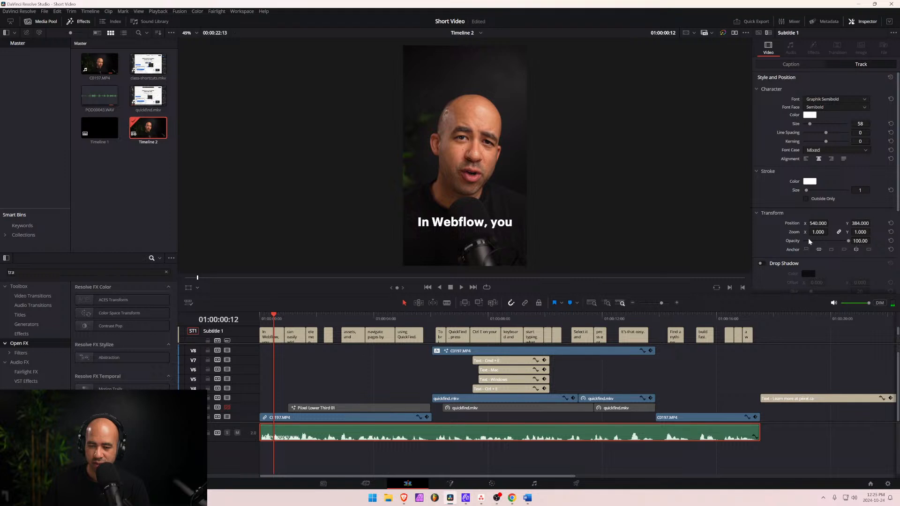
{"action": "scroll", "coordinate": [821, 216], "scroll_direction": "down", "scroll_amount": 3}
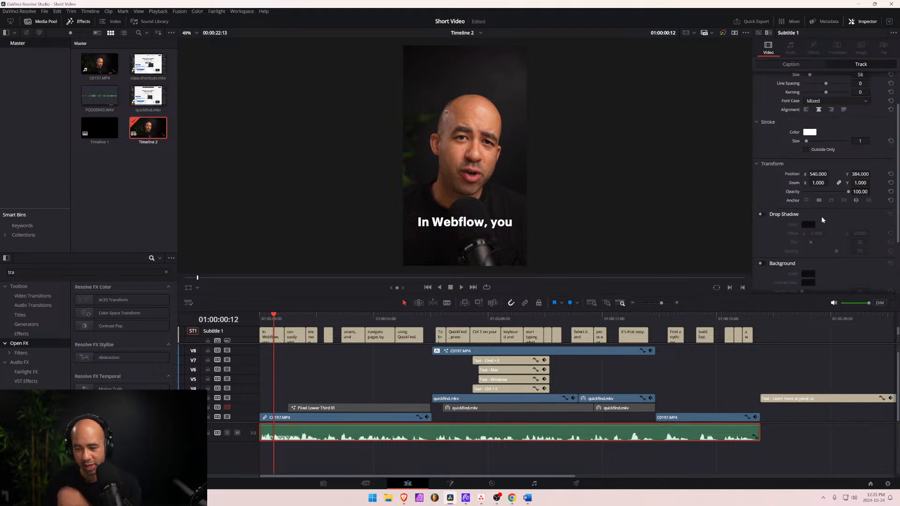
{"action": "left_click", "coordinate": [766, 214]}
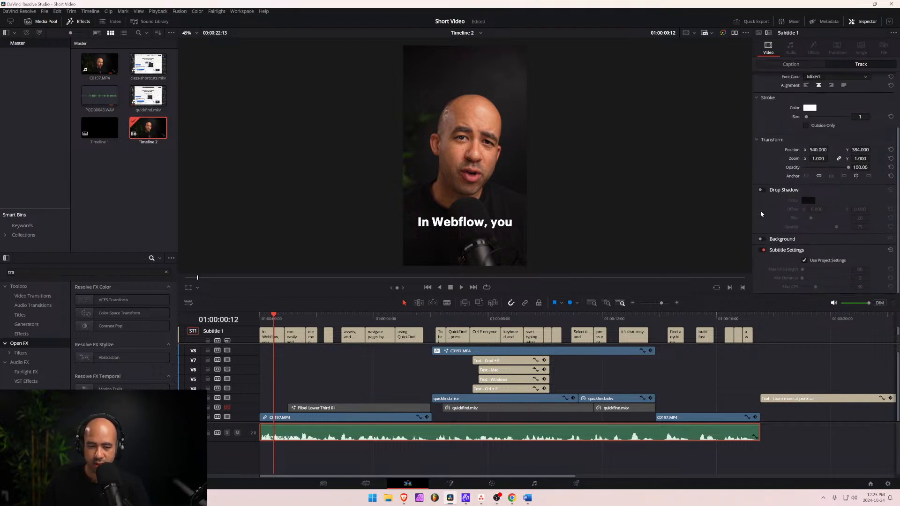
{"action": "left_click", "coordinate": [761, 239]}
{"action": "left_click", "coordinate": [795, 239]}
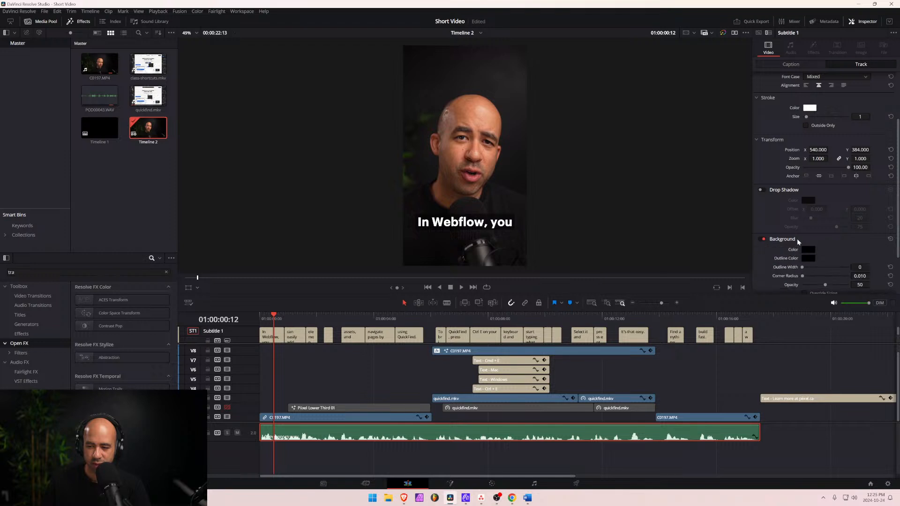
{"action": "scroll", "coordinate": [814, 234], "scroll_direction": "down", "scroll_amount": 2}
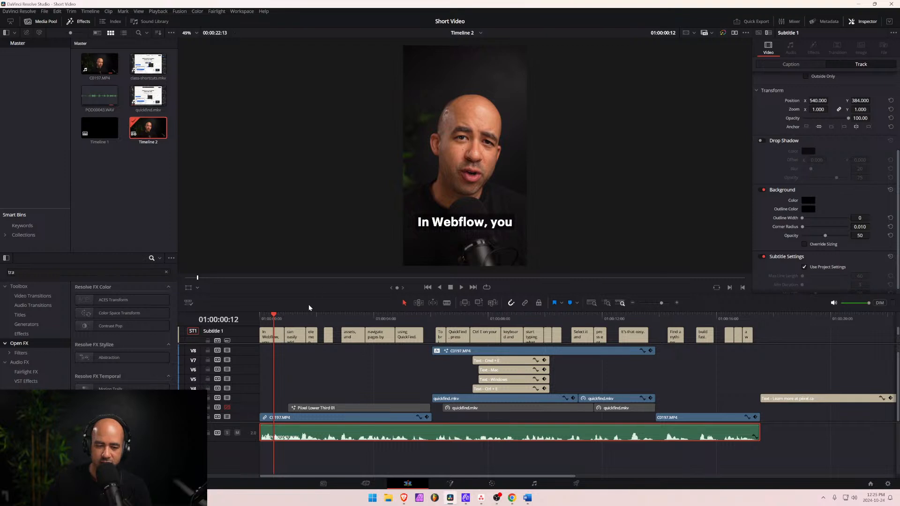
Play ahead to the "QuickFind, press" subtitle over the screen recording and set the subtitle background's opacity to 100.
{"action": "key", "text": "space"}
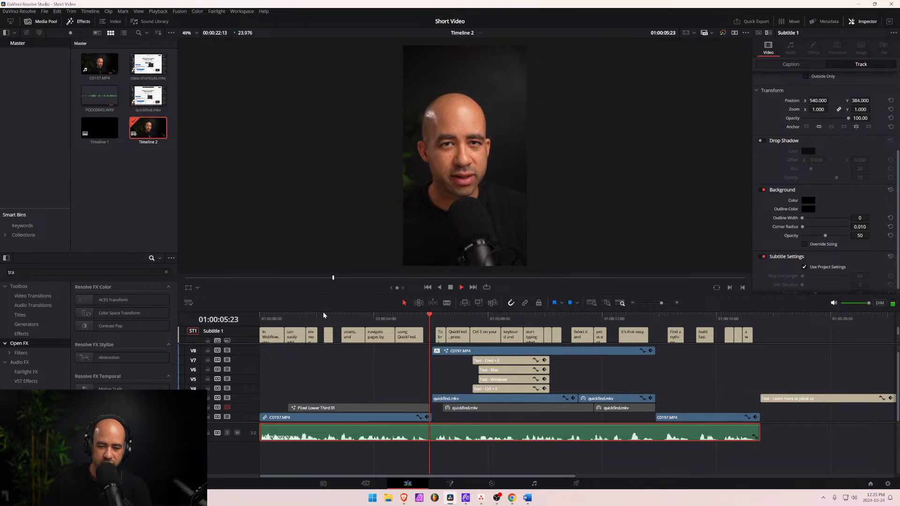
{"action": "key", "text": "space"}
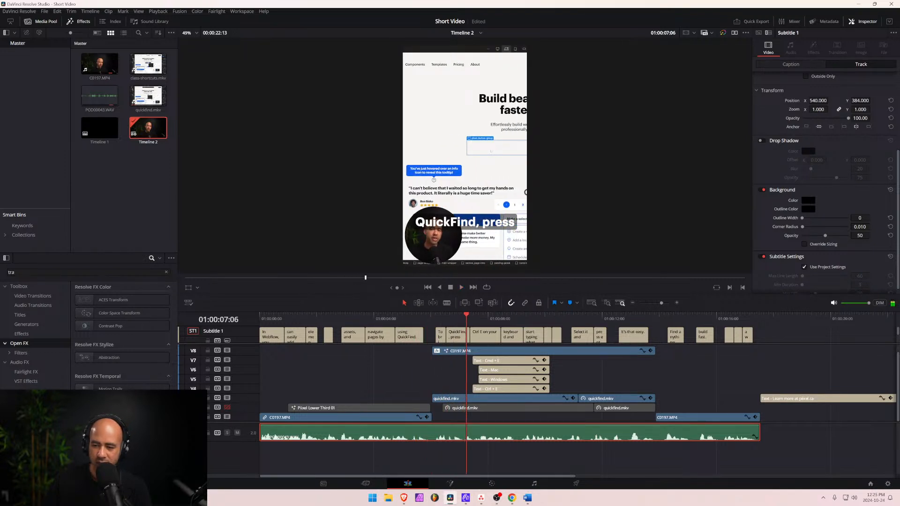
{"action": "left_click_drag", "start_coordinate": [825, 236], "coordinate": [853, 237]}
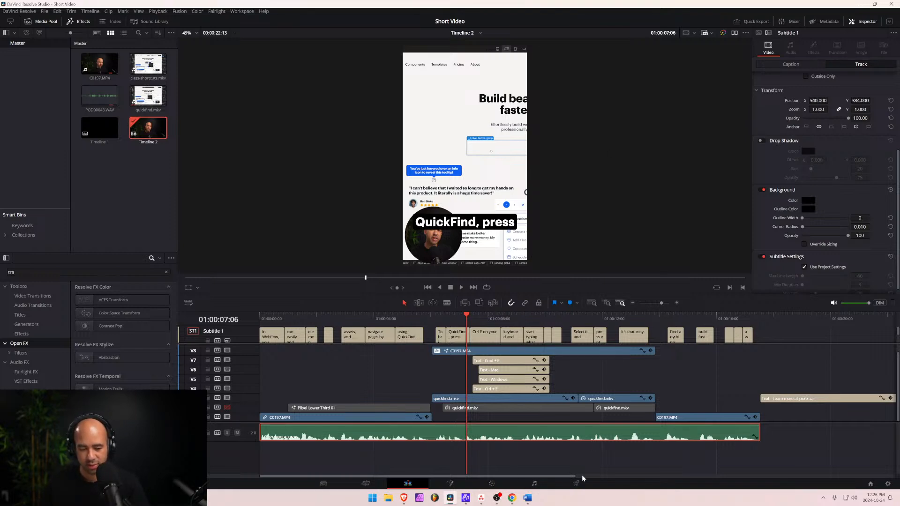
Switch to the web browser and search YouTube for "davinci resolve 19 animate subtiles on word".
{"action": "left_click", "coordinate": [403, 498]}
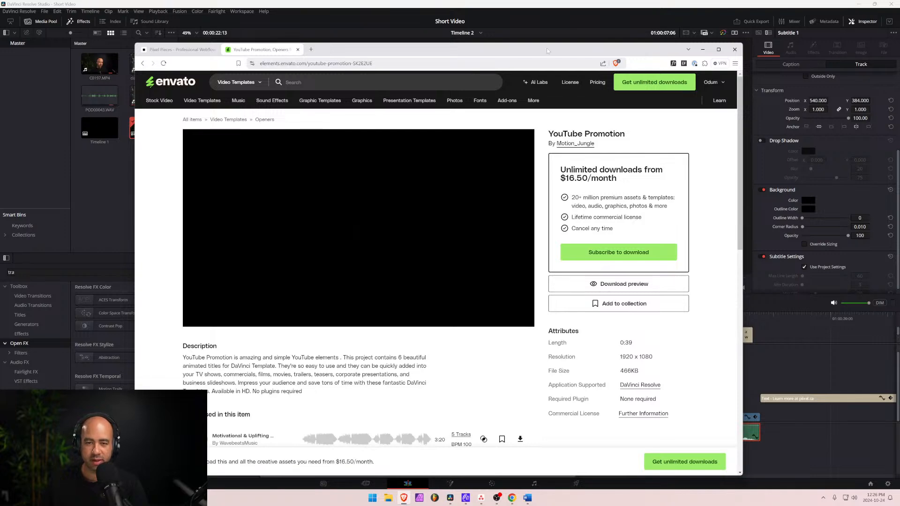
{"action": "left_click_drag", "start_coordinate": [548, 51], "coordinate": [899, 57]}
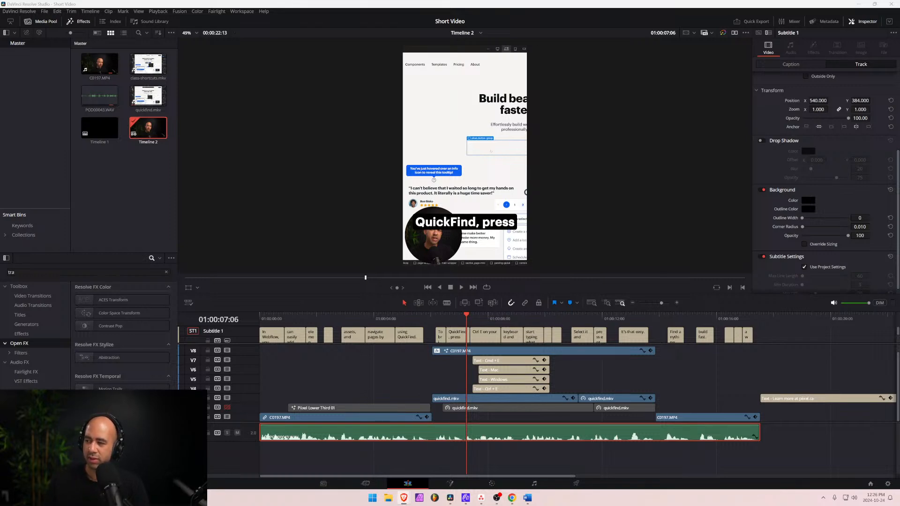
{"action": "left_click_drag", "start_coordinate": [347, 1], "coordinate": [373, 82]}
{"action": "type", "text": "1"}
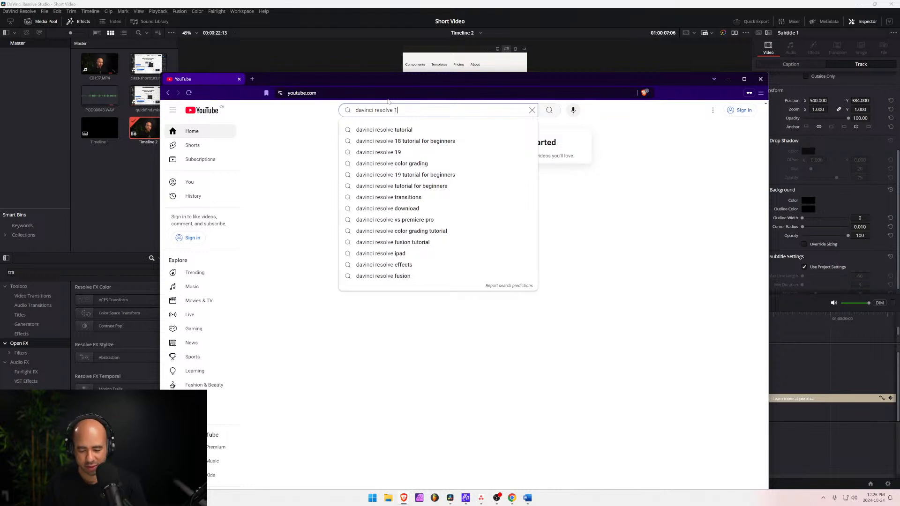
{"action": "type", "text": "9 animat"}
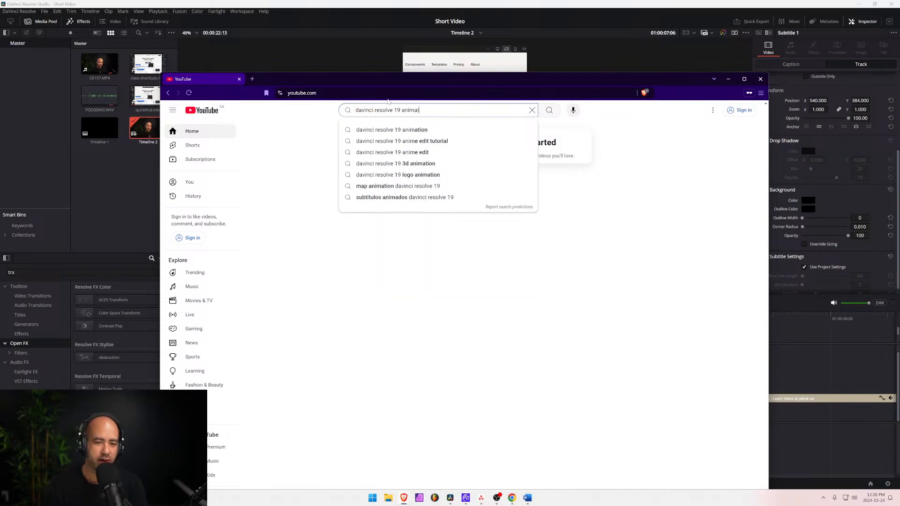
{"action": "type", "text": "e s"}
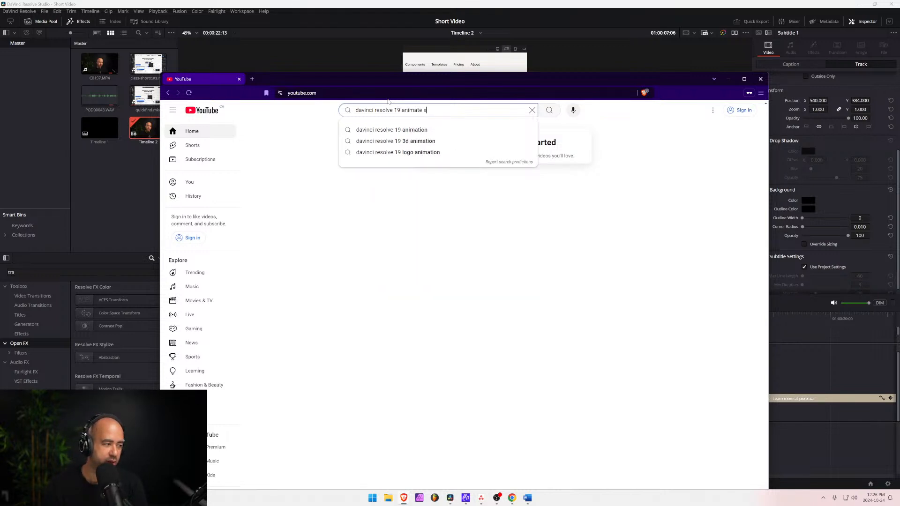
{"action": "type", "text": "ubtiles"}
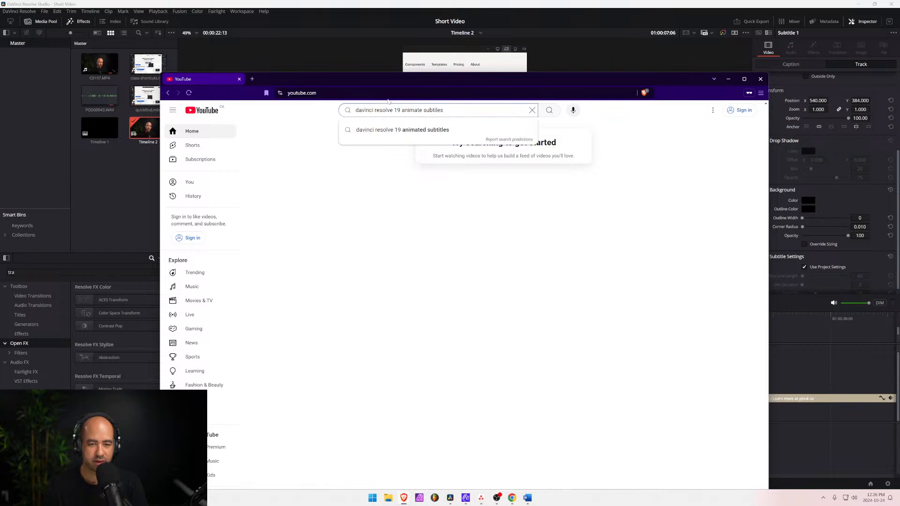
{"action": "type", "text": " on word"}
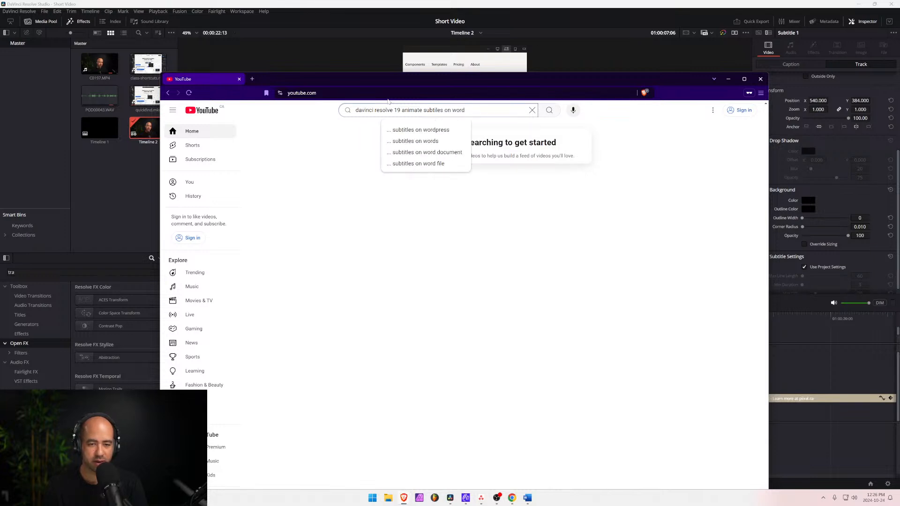
{"action": "key", "text": "Return"}
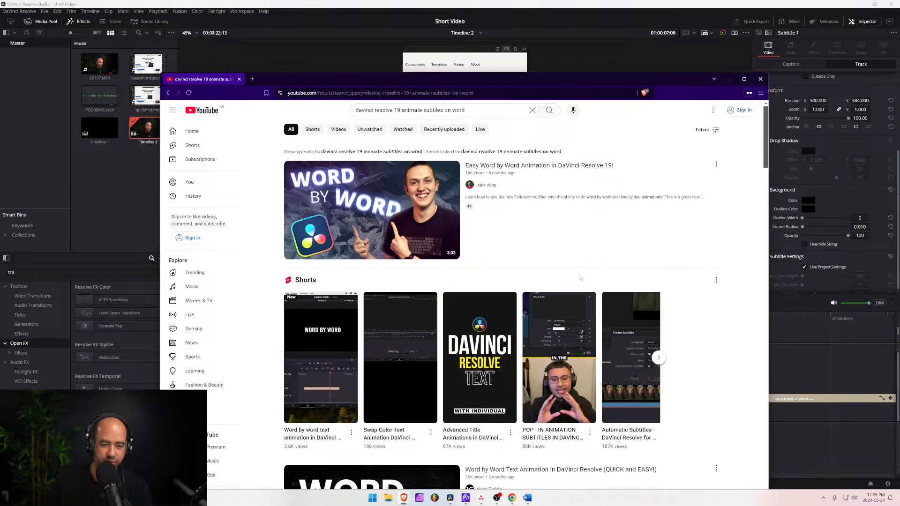
Open the video "Easy Word by Word Animation in DaVinci Resolve 19!" from the search results and play it.
{"action": "mouse_move", "coordinate": [408, 226]}
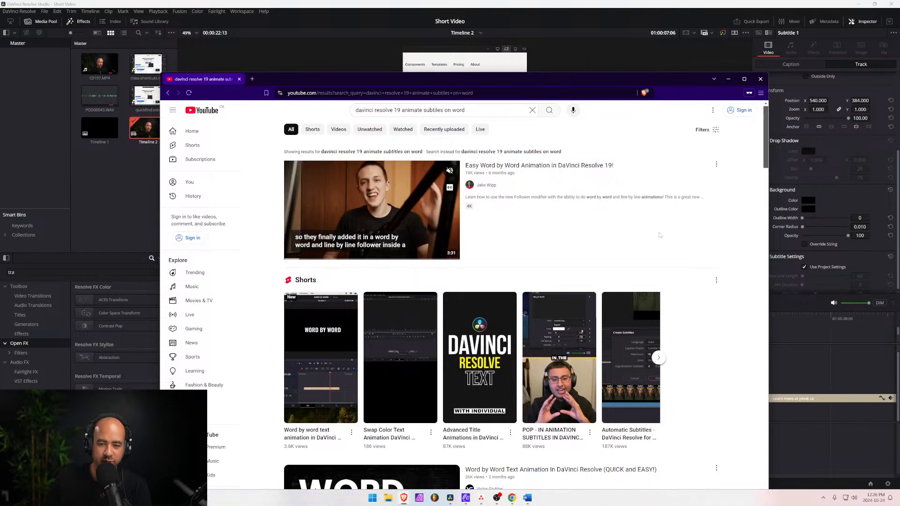
{"action": "left_click", "coordinate": [408, 225]}
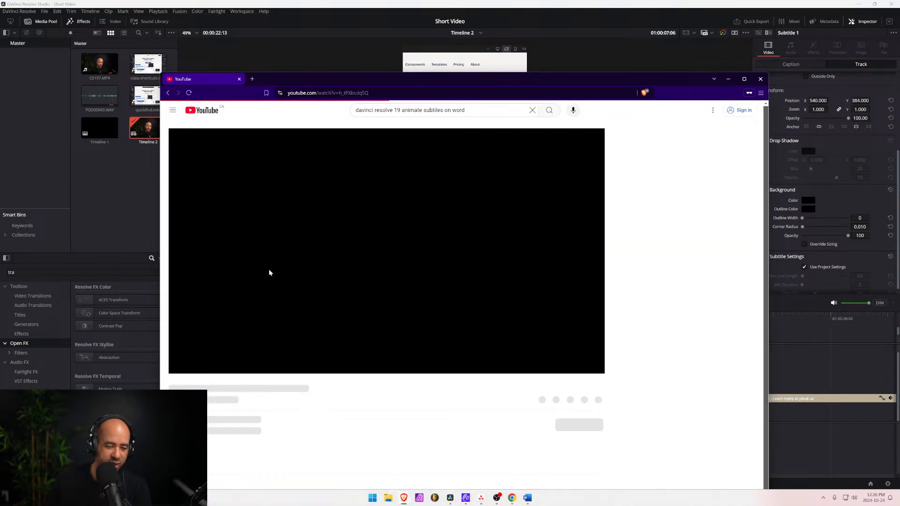
{"action": "left_click", "coordinate": [180, 365]}
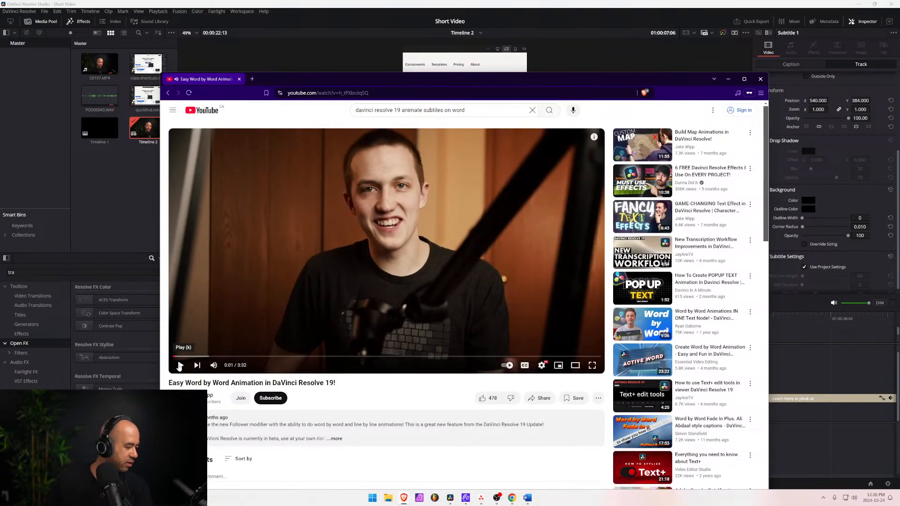
{"action": "left_click", "coordinate": [178, 364]}
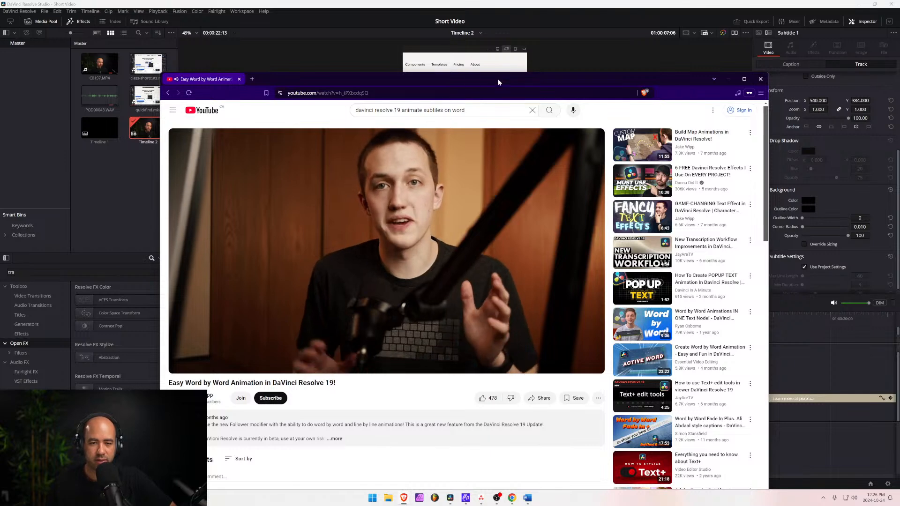
Move the browser window higher over the editor and set the video's playback speed to 1.5.
{"action": "left_click_drag", "start_coordinate": [474, 79], "coordinate": [500, 38]}
{"action": "left_click", "coordinate": [566, 324]}
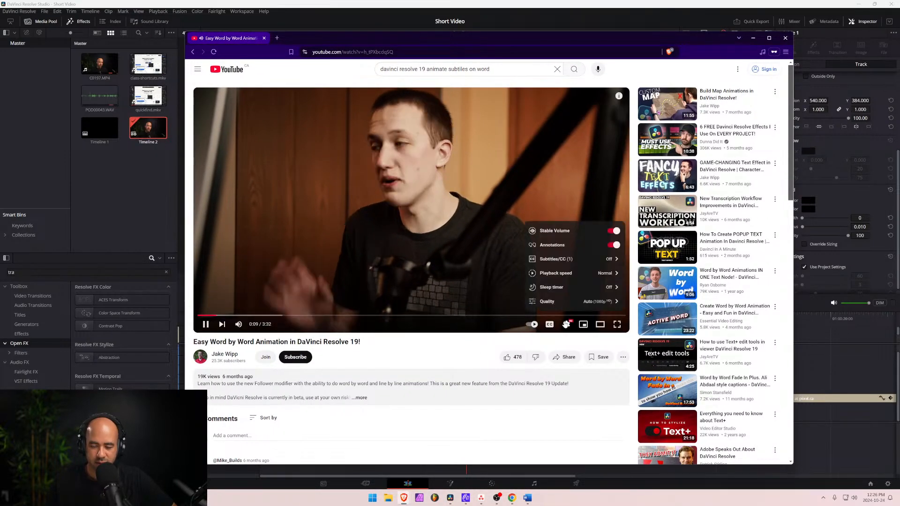
{"action": "left_click", "coordinate": [577, 269]}
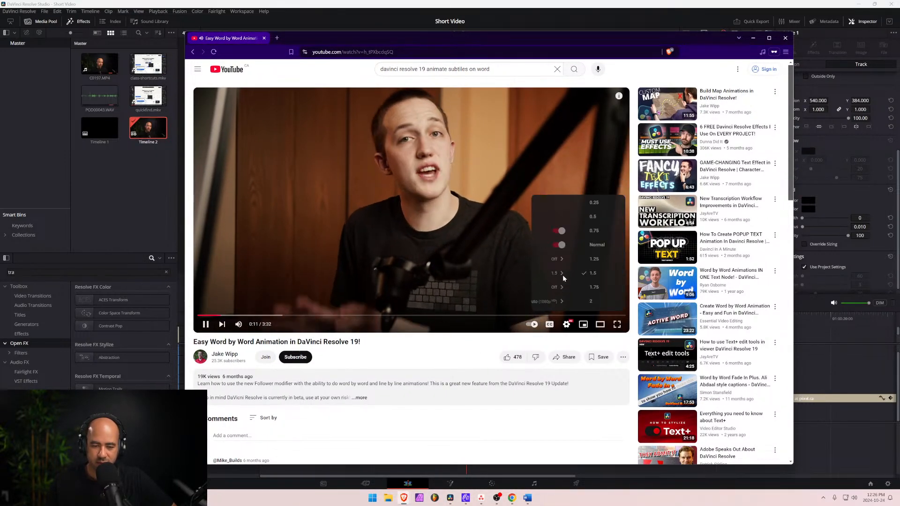
{"action": "left_click", "coordinate": [566, 288]}
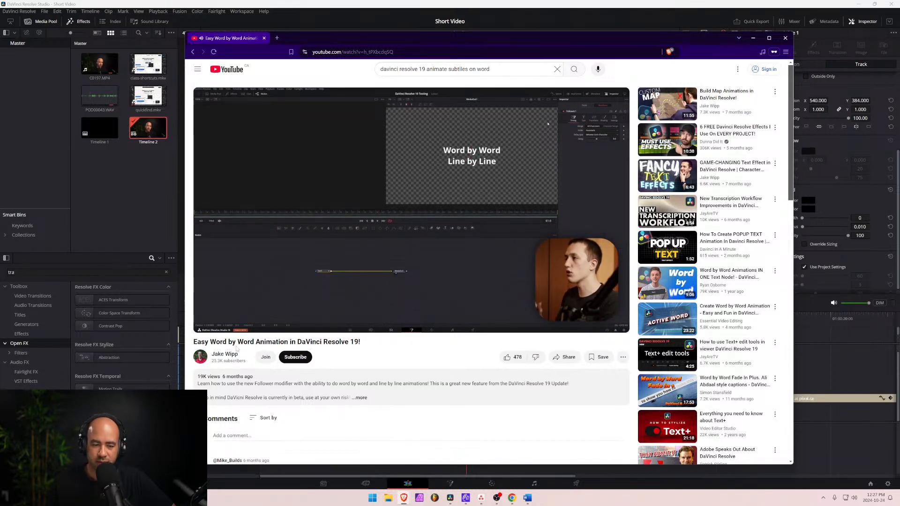
Pause the tutorial, return its playback speed to Normal, and show the video in full screen.
{"action": "left_click", "coordinate": [205, 324]}
{"action": "left_click", "coordinate": [566, 323]}
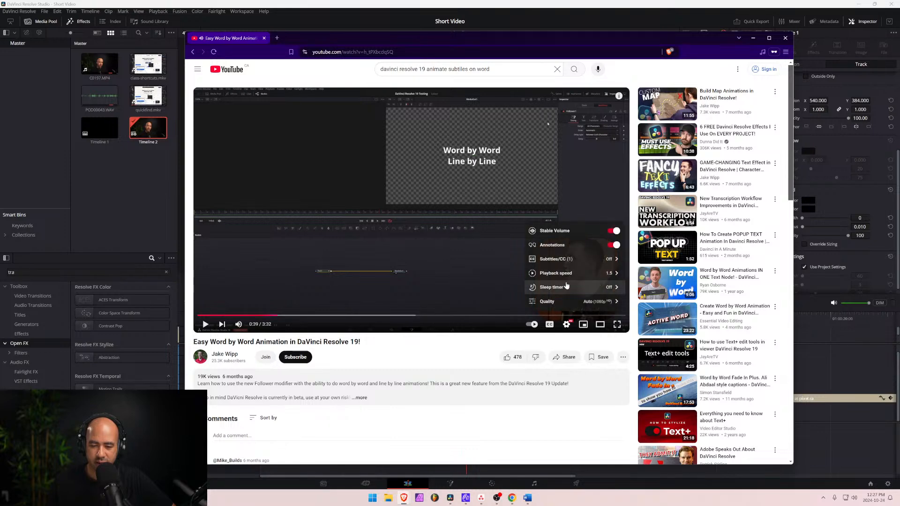
{"action": "left_click", "coordinate": [571, 274]}
{"action": "left_click", "coordinate": [574, 258]}
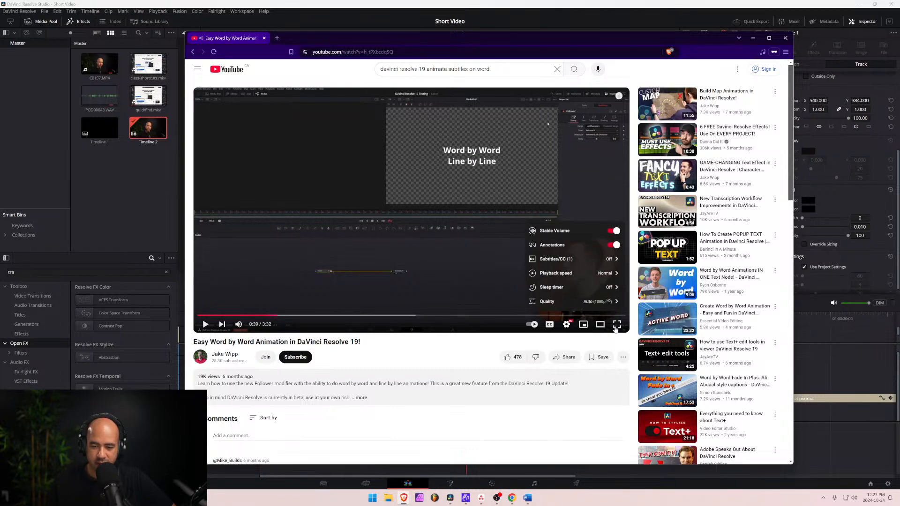
{"action": "left_click", "coordinate": [617, 324]}
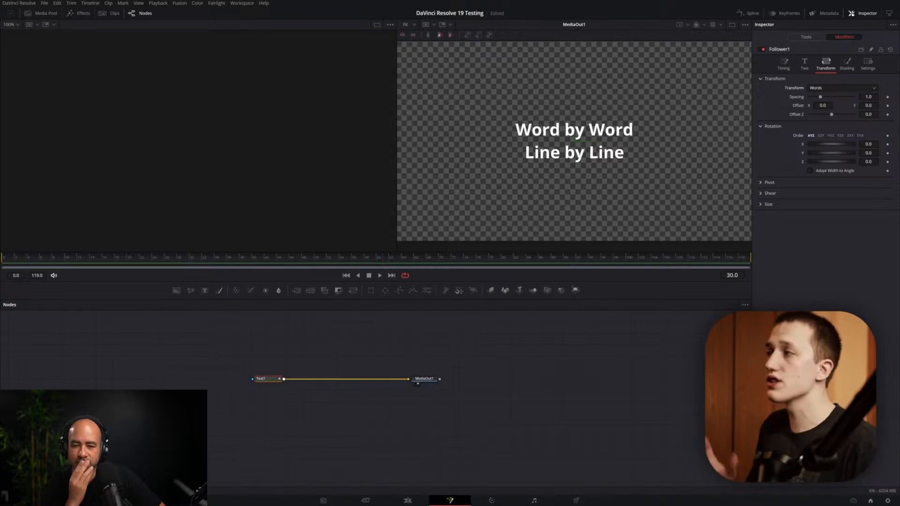
Watch the tutorial's demonstration of keyframing the Follower modifier's word offset and smoothing the keyframes in the Spline editor.
{"action": "left_click_drag", "start_coordinate": [868, 105], "coordinate": [890, 105]}
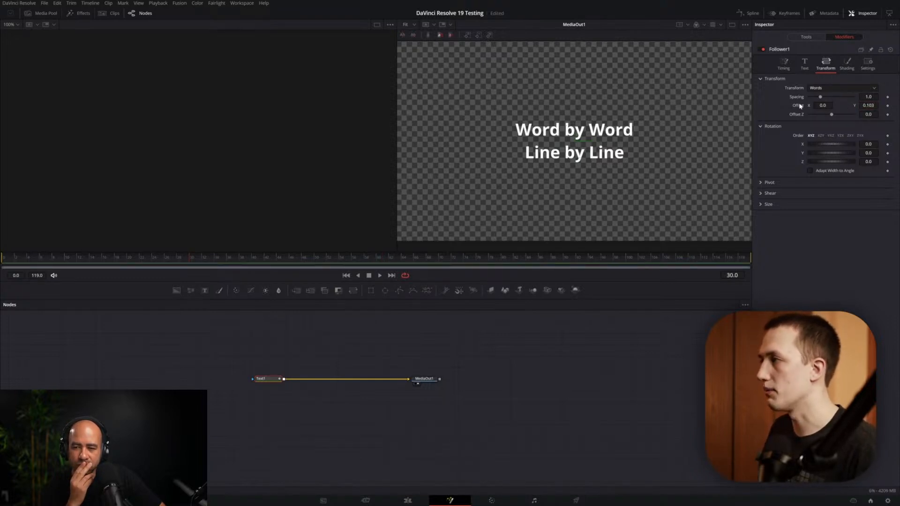
{"action": "left_click", "coordinate": [887, 105]}
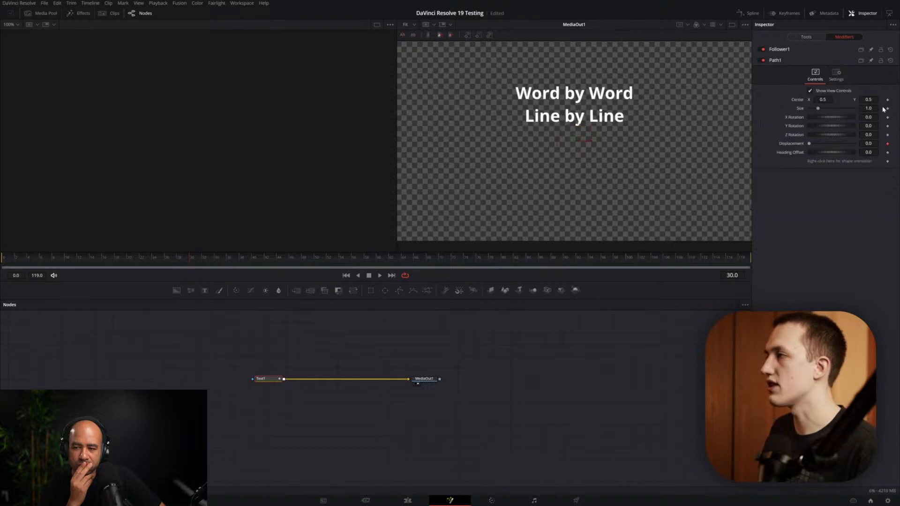
{"action": "left_click", "coordinate": [808, 51]}
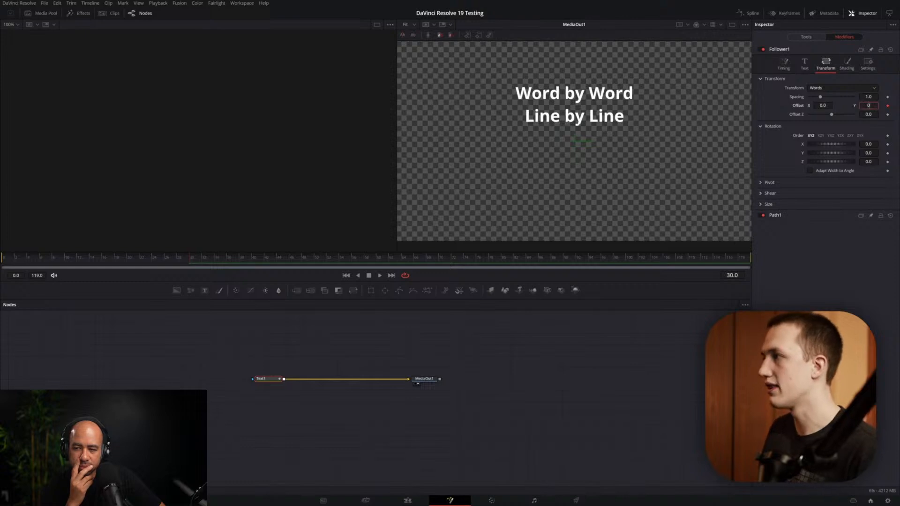
{"action": "type", "text": "0"}
{"action": "key", "text": "Tab"}
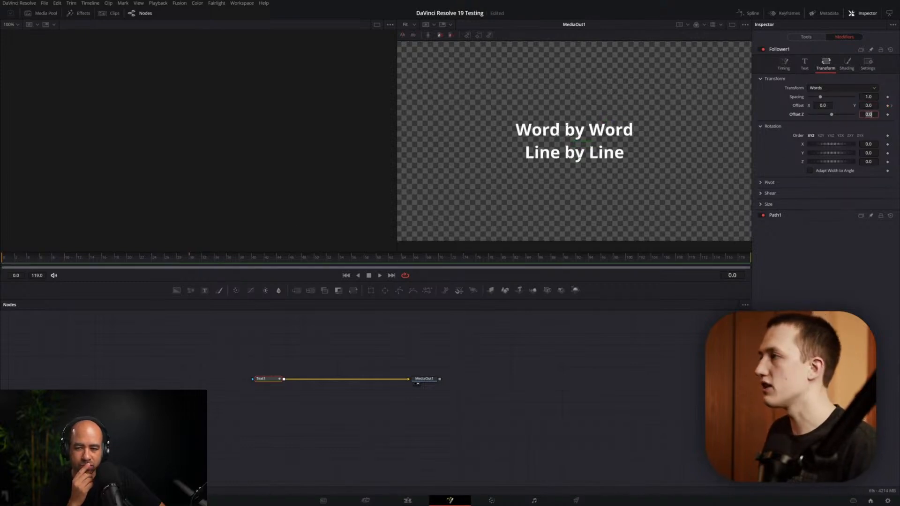
{"action": "left_click_drag", "start_coordinate": [868, 106], "coordinate": [710, 106]}
{"action": "key", "text": "space"}
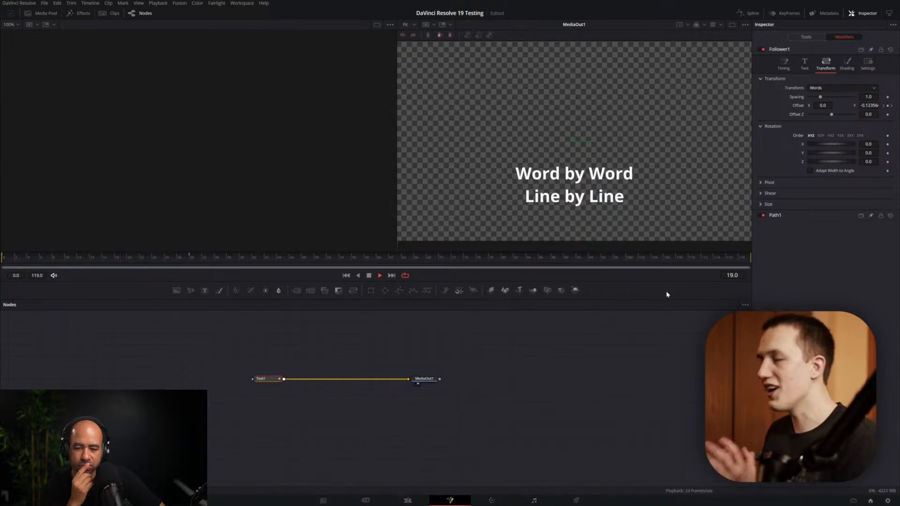
{"action": "key", "text": "space"}
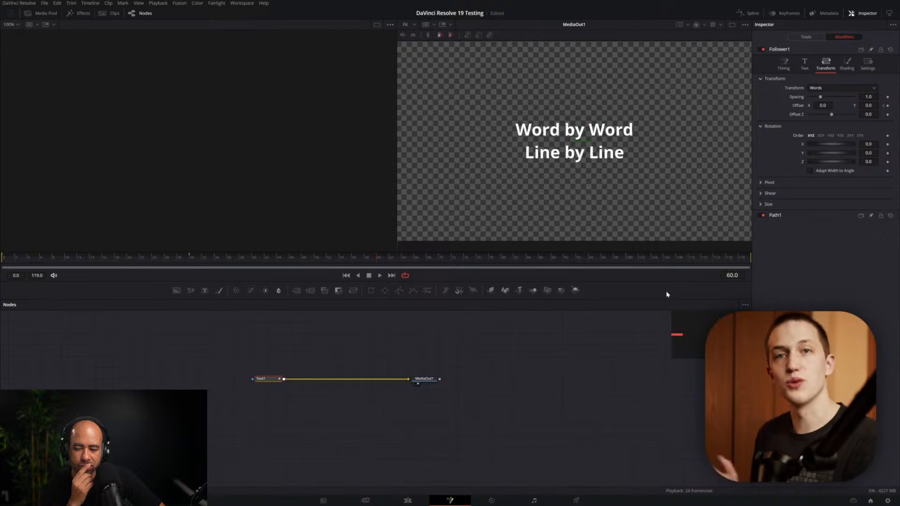
{"action": "left_click", "coordinate": [792, 73]}
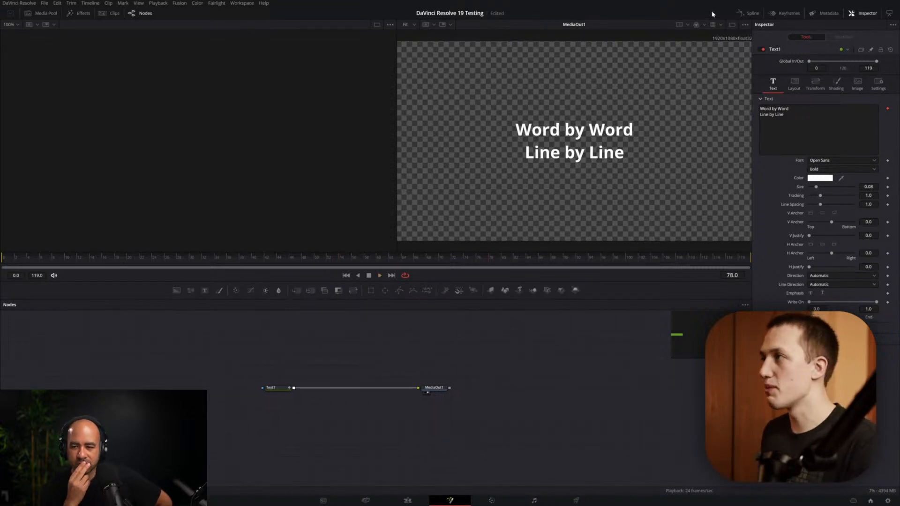
{"action": "left_click", "coordinate": [749, 14]}
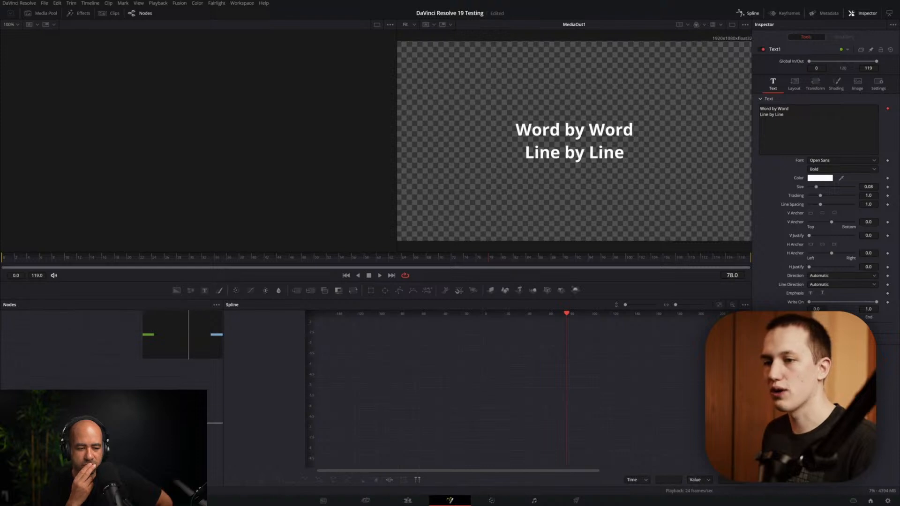
{"action": "left_click", "coordinate": [51, 423]}
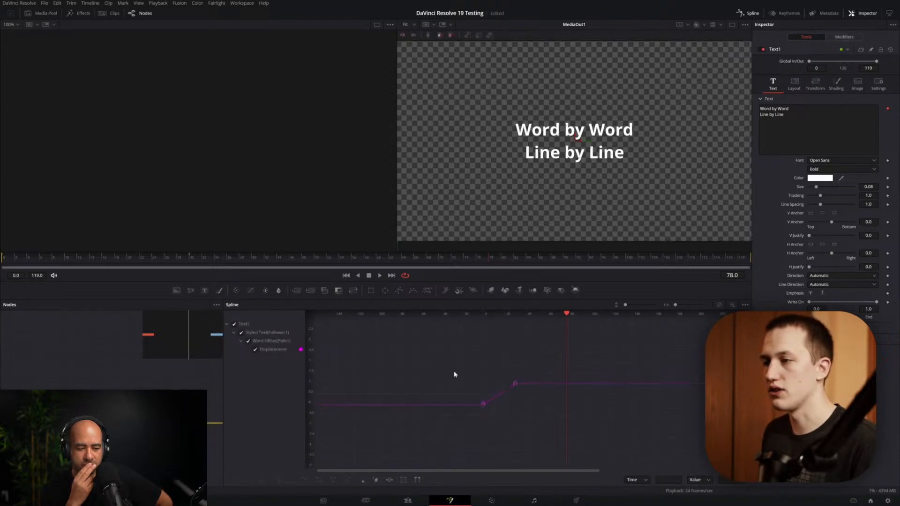
{"action": "left_click_drag", "start_coordinate": [406, 458], "coordinate": [395, 462]}
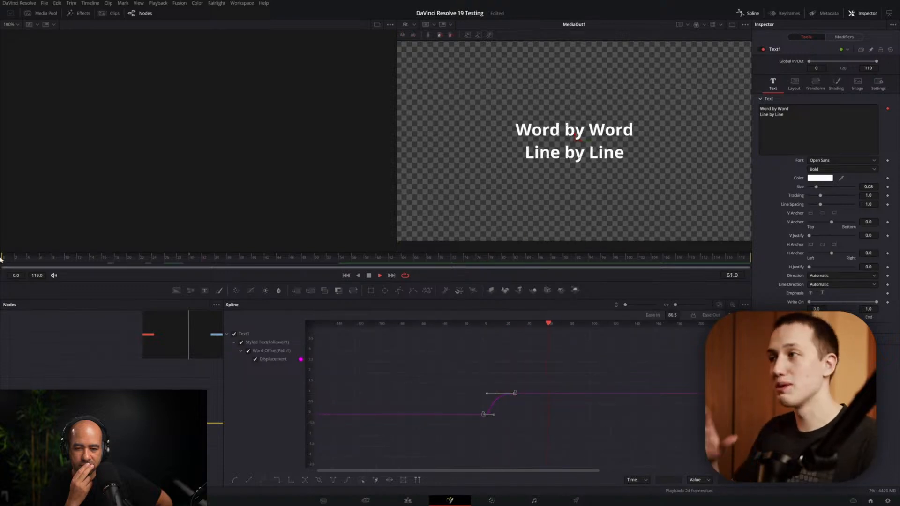
Skip ahead in the tutorial to the word size animation and exit full screen.
{"action": "mouse_move", "coordinate": [799, 256]}
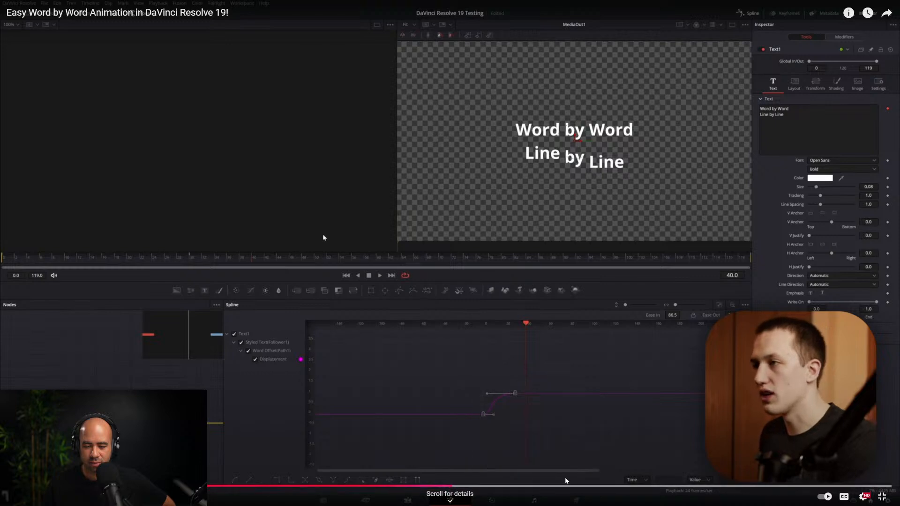
{"action": "left_click", "coordinate": [702, 486]}
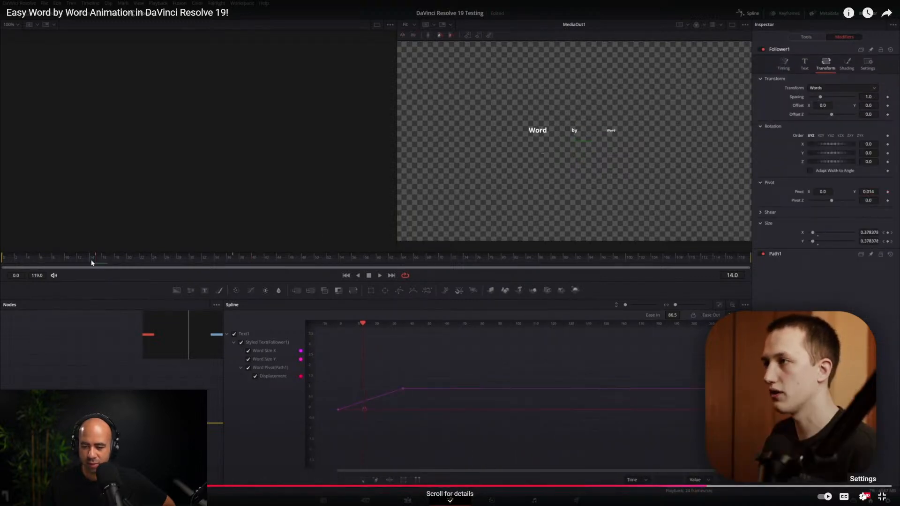
{"action": "left_click", "coordinate": [881, 496]}
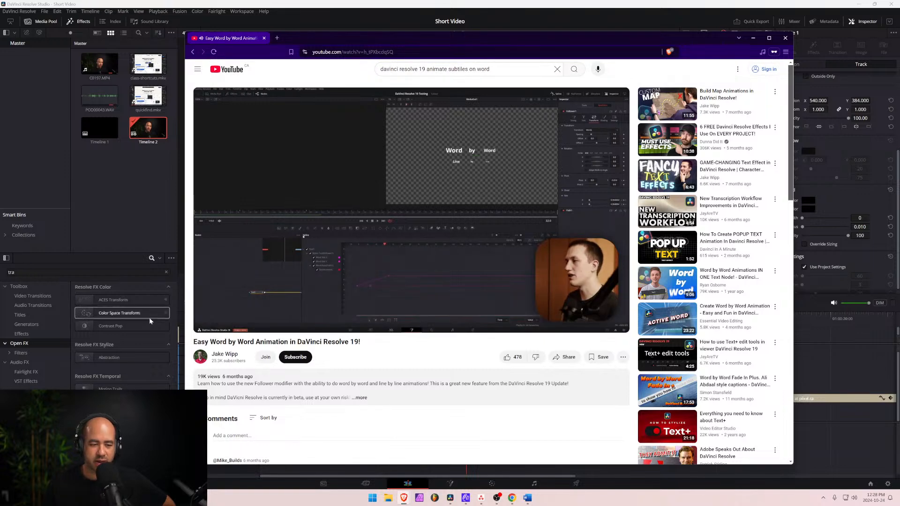
Go back to the search results, watch the Short "Advanced Title Animations in DaVinci Resolve", and return to look over more results.
{"action": "key", "text": "alt+Left"}
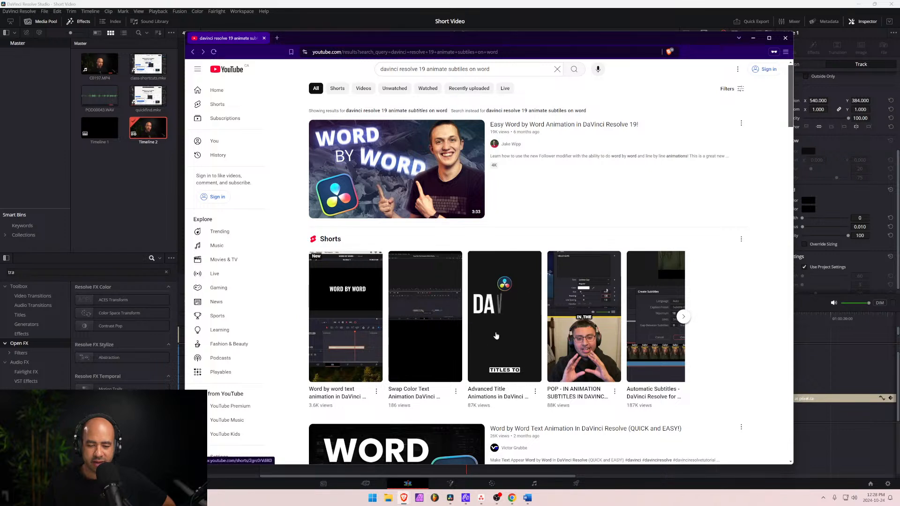
{"action": "left_click", "coordinate": [491, 261]}
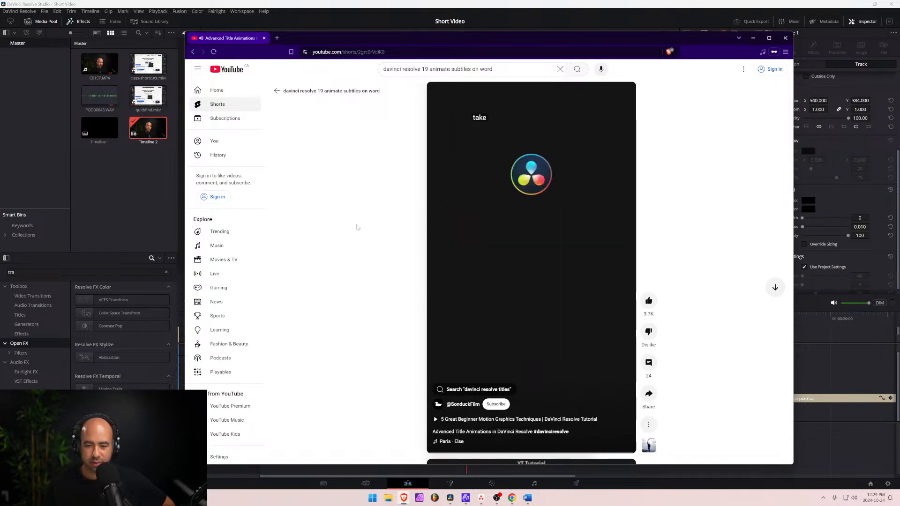
{"action": "key", "text": "alt+Left"}
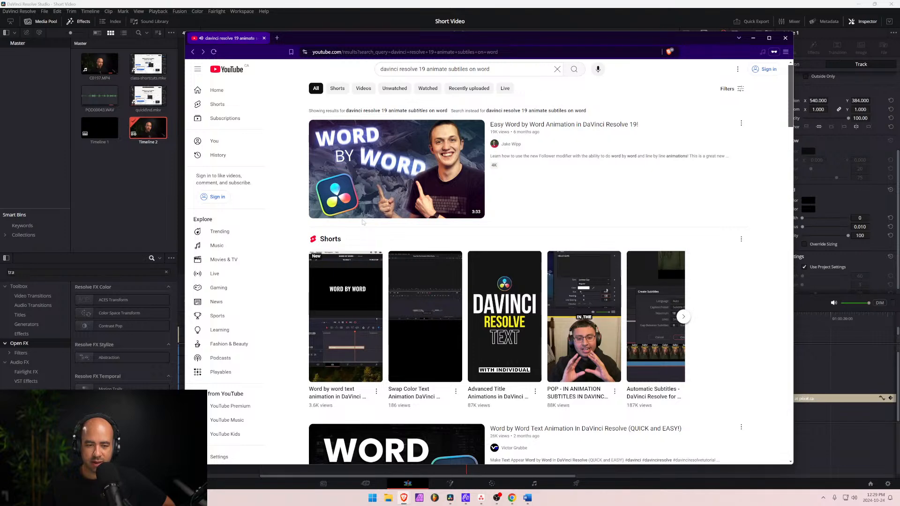
{"action": "scroll", "coordinate": [521, 221], "scroll_direction": "down", "scroll_amount": 3}
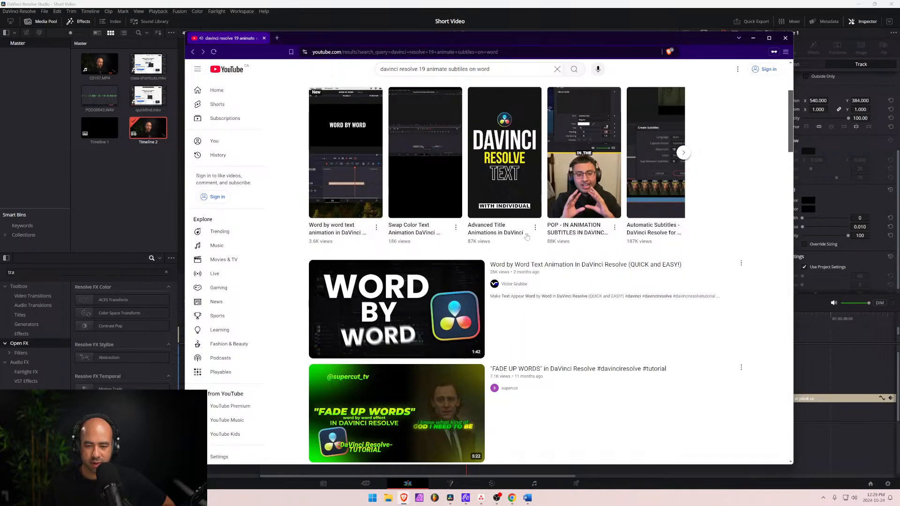
{"action": "scroll", "coordinate": [536, 249], "scroll_direction": "down", "scroll_amount": 2}
{"action": "mouse_move", "coordinate": [535, 249]}
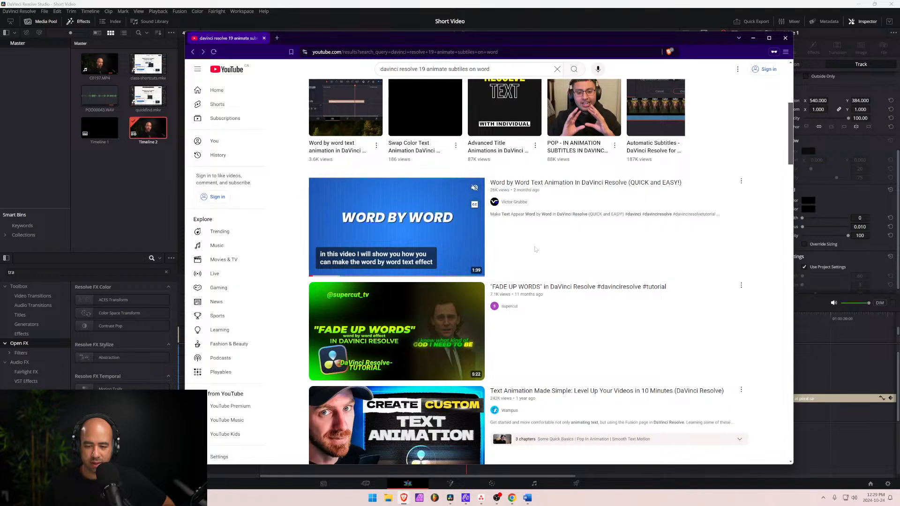
Change the YouTube search to "davinci resolve 19 animate subtiles with speech" and run it.
{"action": "scroll", "coordinate": [314, 74], "scroll_direction": "up", "scroll_amount": 5}
{"action": "left_click", "coordinate": [492, 69]}
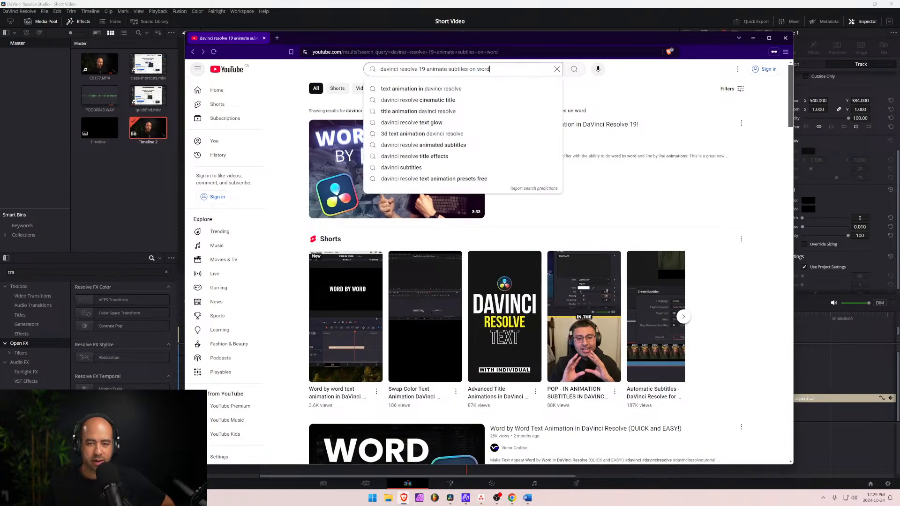
{"action": "key", "text": "ctrl+shift+Left"}
{"action": "key", "text": "ctrl+shift+Left"}
{"action": "key", "text": "ctrl+shift+Left"}
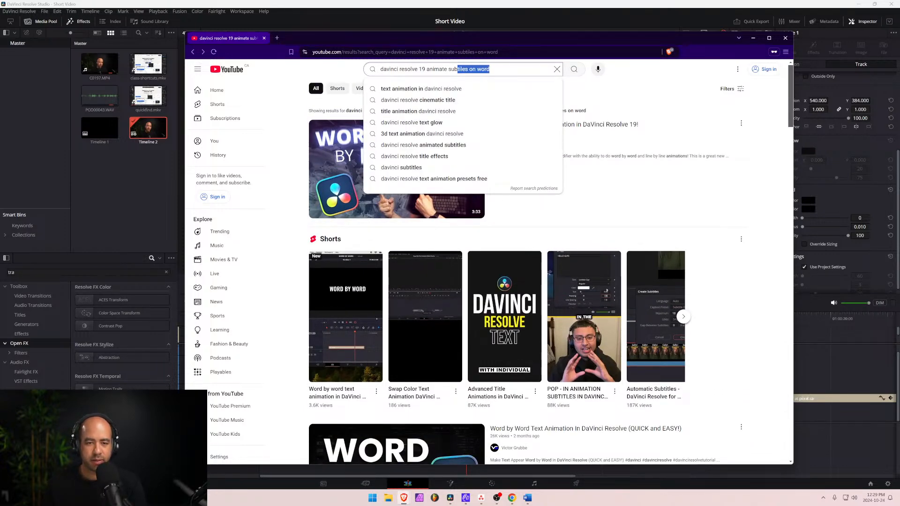
{"action": "key", "text": "shift+Right"}
{"action": "key", "text": "shift+Right"}
{"action": "key", "text": "shift+Right"}
{"action": "key", "text": "shift+Right"}
{"action": "key", "text": "shift+Right"}
{"action": "key", "text": "shift+Right"}
{"action": "key", "text": "shift+Right"}
{"action": "key", "text": "shift+Right"}
{"action": "key", "text": "shift+Right"}
{"action": "key", "text": "shift+Right"}
{"action": "key", "text": "shift+Right"}
{"action": "key", "text": "shift+Right"}
{"action": "key", "text": "shift+Right"}
{"action": "key", "text": "shift+Right"}
{"action": "key", "text": "shift+Right"}
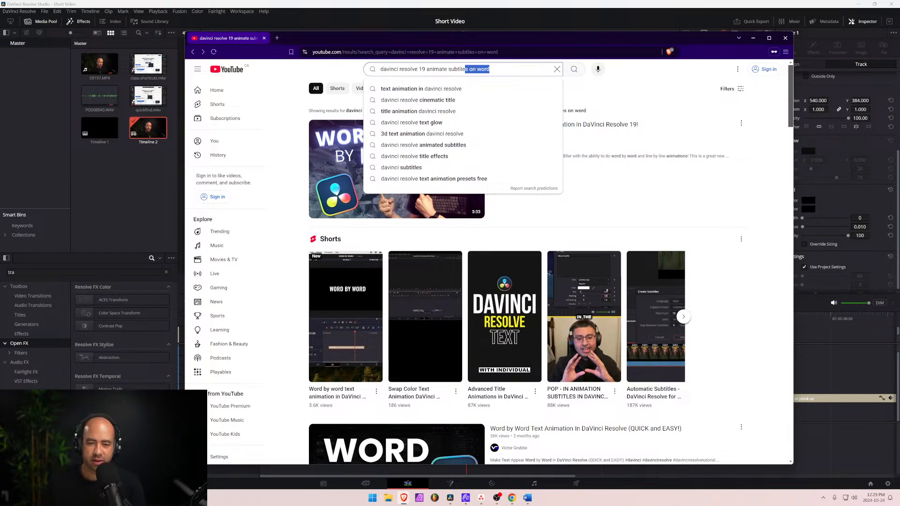
{"action": "type", "text": "with"}
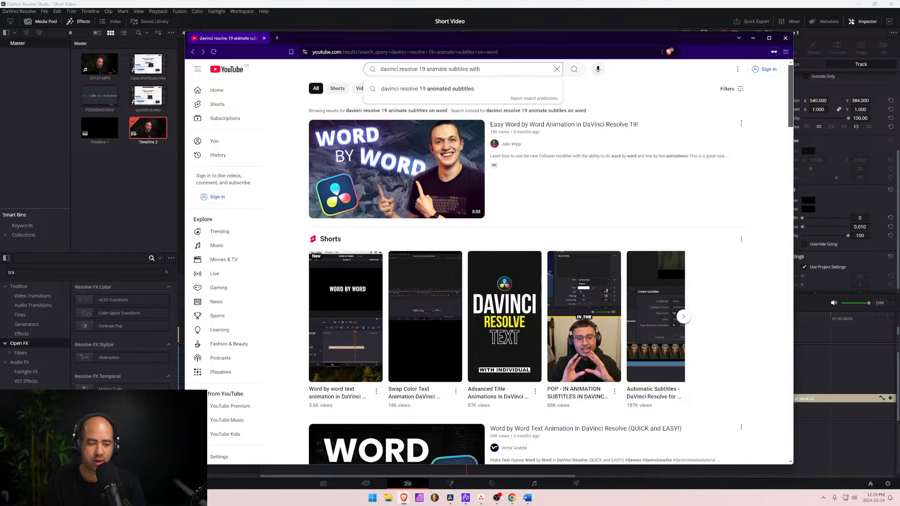
{"action": "type", "text": " audio"}
{"action": "key", "text": "BackSpace"}
{"action": "key", "text": "BackSpace"}
{"action": "type", "text": "speach"}
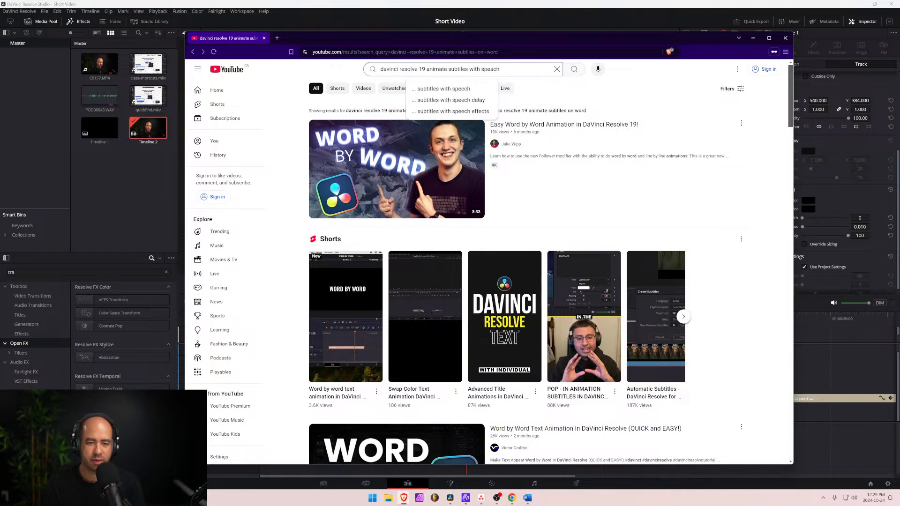
{"action": "key", "text": "BackSpace"}
{"action": "key", "text": "BackSpace"}
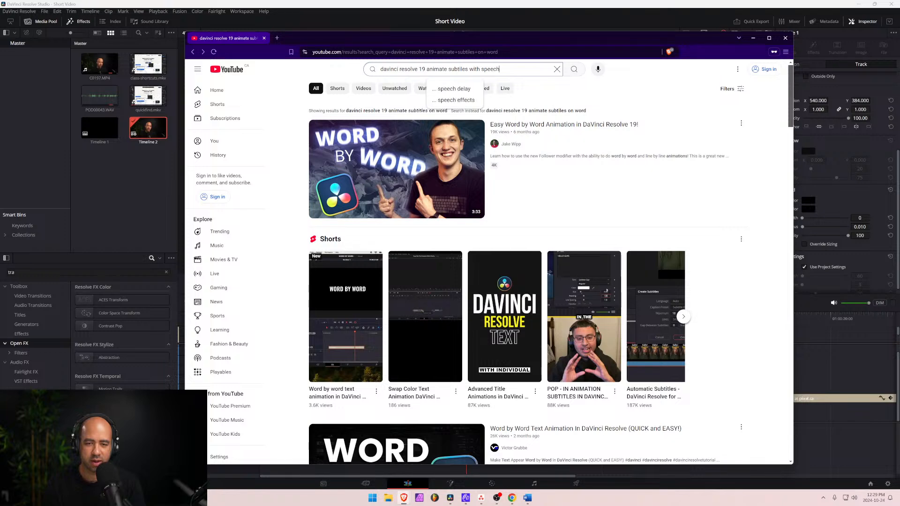
{"action": "type", "text": "ech"}
{"action": "key", "text": "Return"}
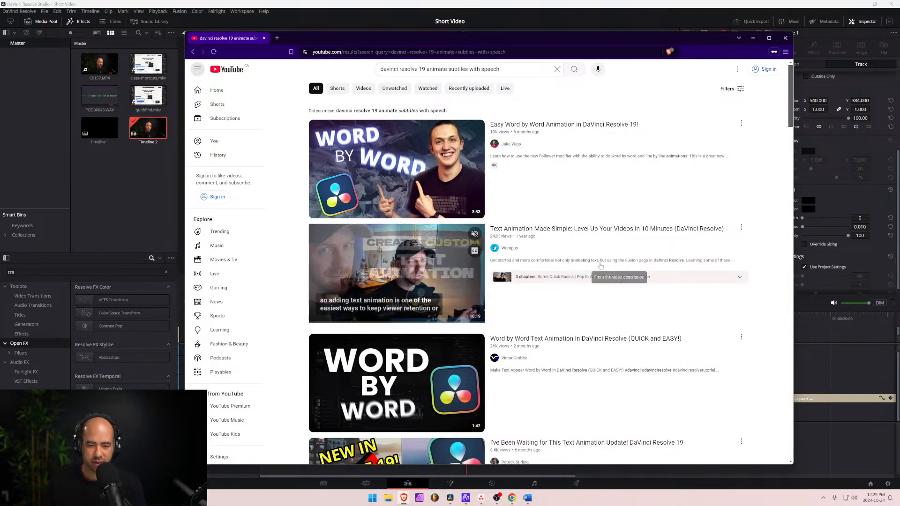
Look through the search results for a subtitle animation tutorial and open "FREE Automatic Subtitles for DaVinci Resolve!! Really.".
{"action": "scroll", "coordinate": [593, 267], "scroll_direction": "down", "scroll_amount": 3}
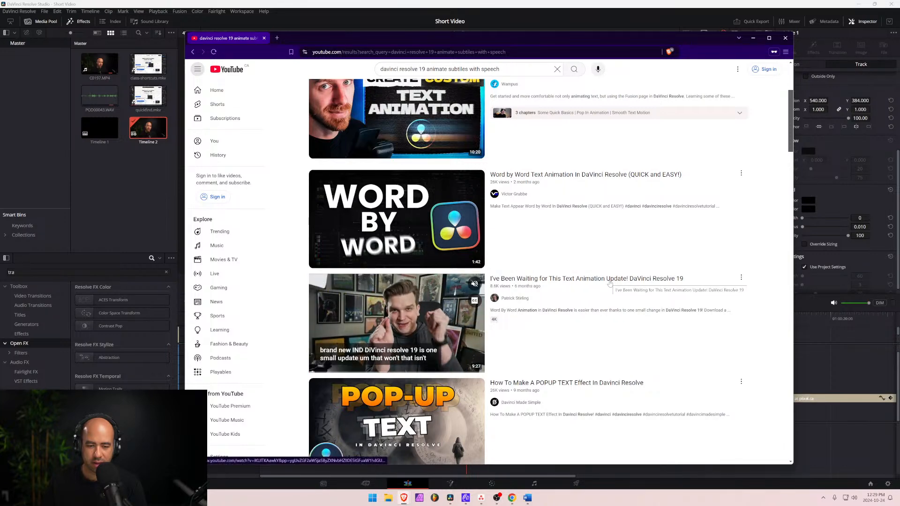
{"action": "scroll", "coordinate": [402, 255], "scroll_direction": "down", "scroll_amount": 2}
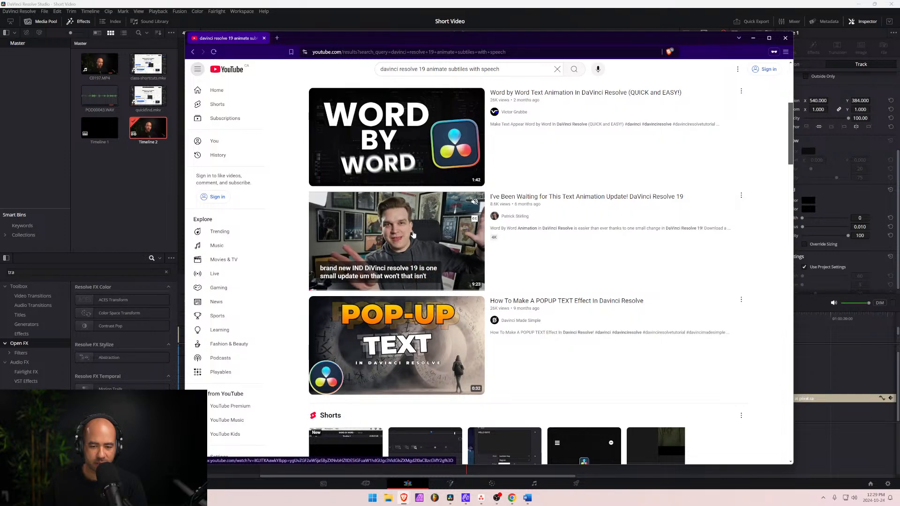
{"action": "scroll", "coordinate": [409, 223], "scroll_direction": "down", "scroll_amount": 4}
{"action": "scroll", "coordinate": [458, 204], "scroll_direction": "down", "scroll_amount": 3}
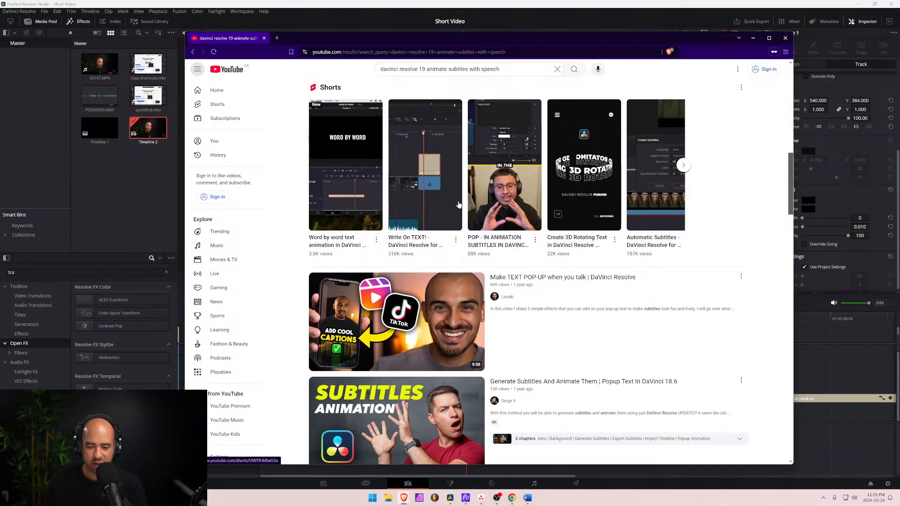
{"action": "scroll", "coordinate": [459, 205], "scroll_direction": "down", "scroll_amount": 2}
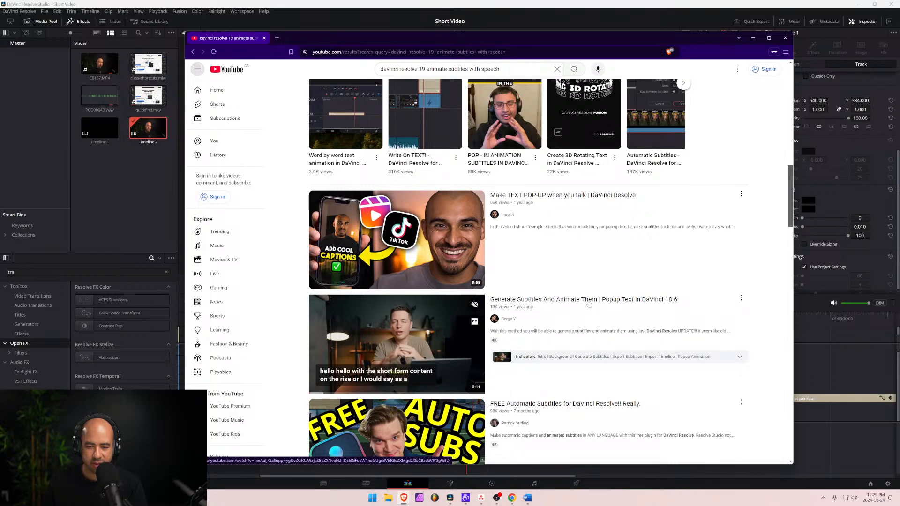
{"action": "scroll", "coordinate": [589, 303], "scroll_direction": "down", "scroll_amount": 3}
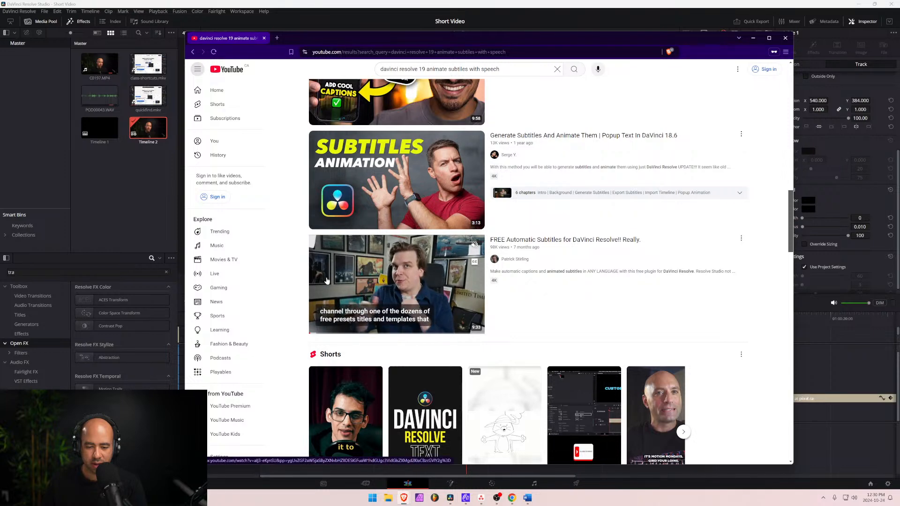
{"action": "scroll", "coordinate": [327, 280], "scroll_direction": "down", "scroll_amount": 2}
{"action": "scroll", "coordinate": [397, 286], "scroll_direction": "up", "scroll_amount": 3}
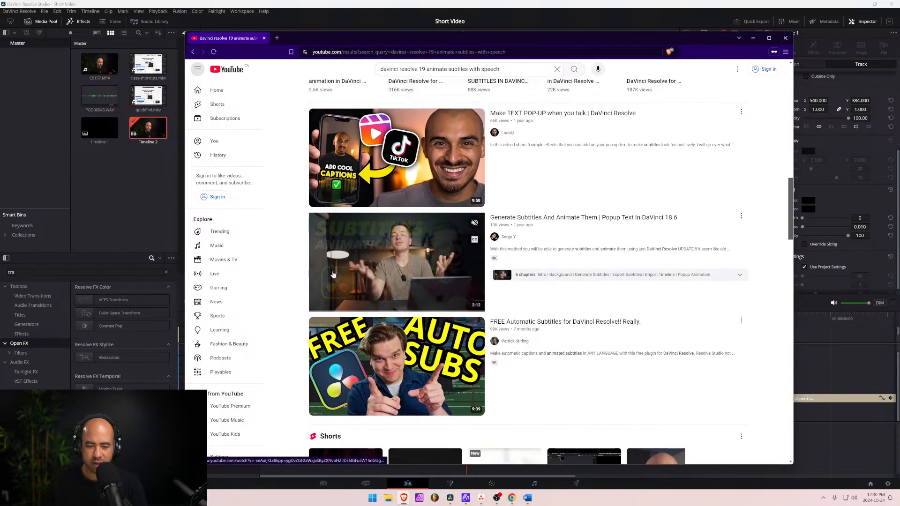
{"action": "scroll", "coordinate": [397, 286], "scroll_direction": "up", "scroll_amount": 2}
{"action": "scroll", "coordinate": [389, 323], "scroll_direction": "down", "scroll_amount": 2}
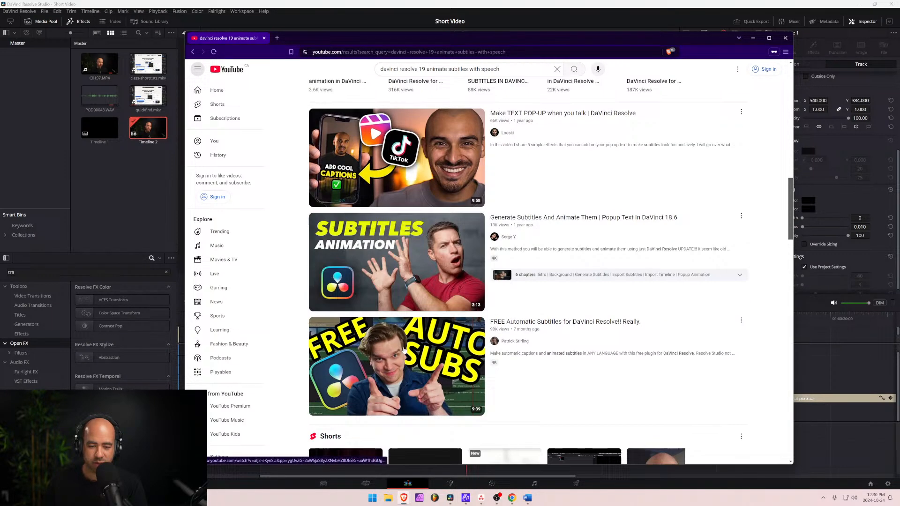
{"action": "left_click", "coordinate": [380, 362]}
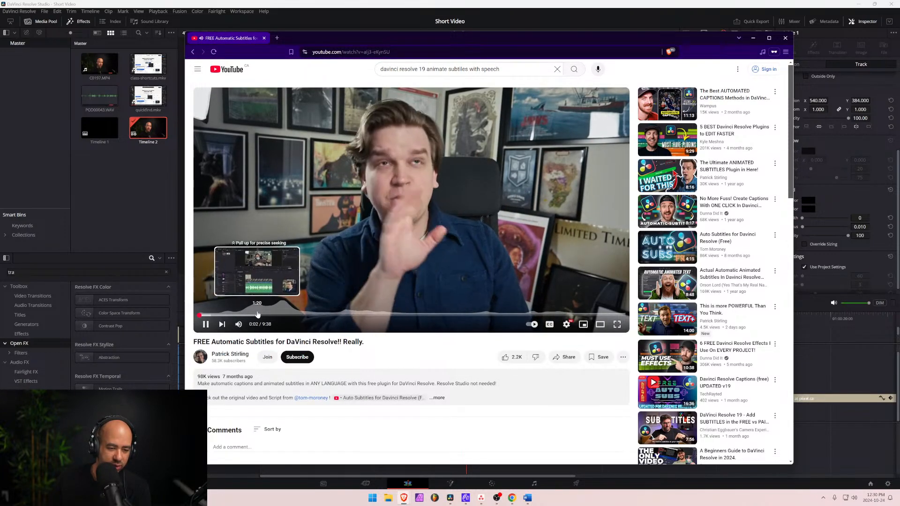
Skip ahead to the tutorial's AutoSubs demonstration and read the full video description.
{"action": "left_click", "coordinate": [258, 314]}
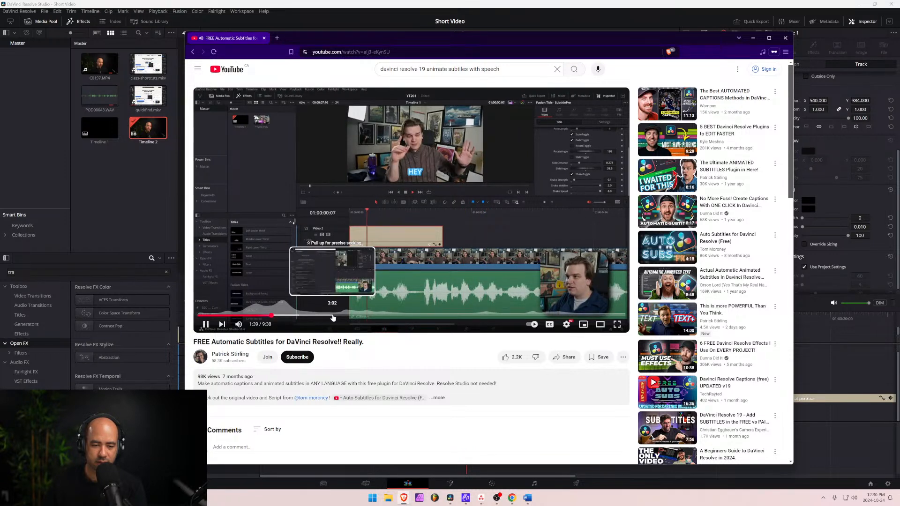
{"action": "left_click", "coordinate": [333, 317]}
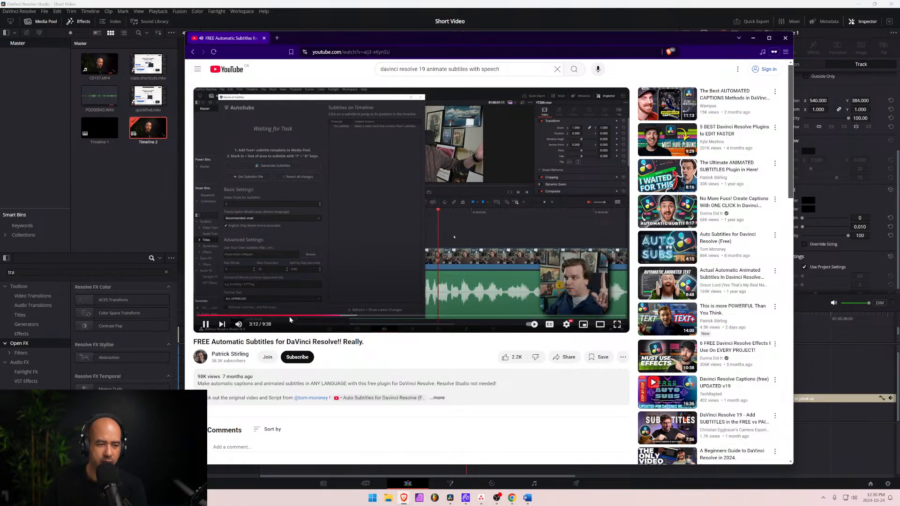
{"action": "left_click", "coordinate": [437, 398]}
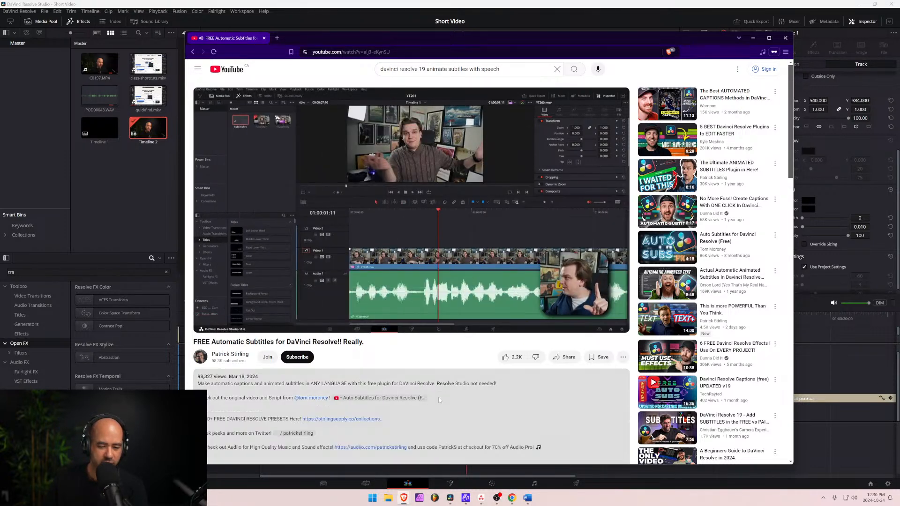
{"action": "scroll", "coordinate": [292, 392], "scroll_direction": "down", "scroll_amount": 2}
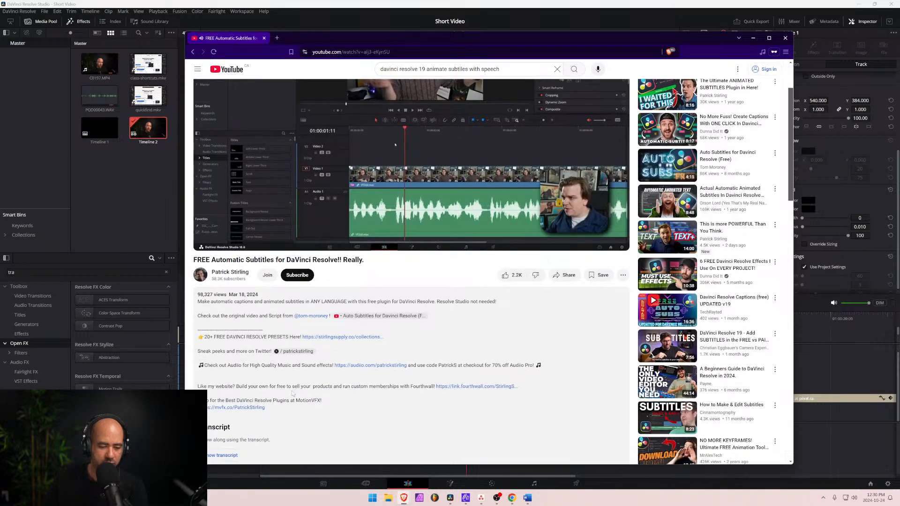
{"action": "scroll", "coordinate": [292, 393], "scroll_direction": "up", "scroll_amount": 2}
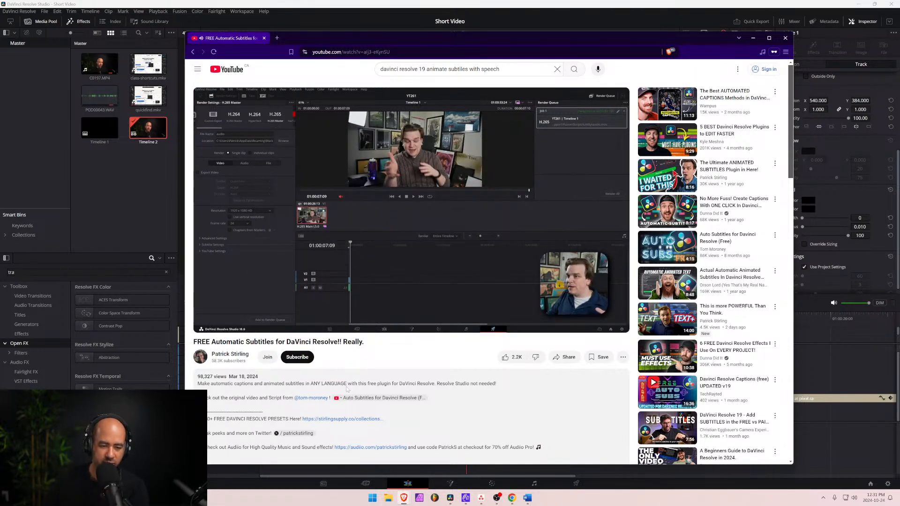
Skim the rest of the AutoSubs demonstration up to the GitHub repository page and pause the video there.
{"action": "mouse_move", "coordinate": [273, 307]}
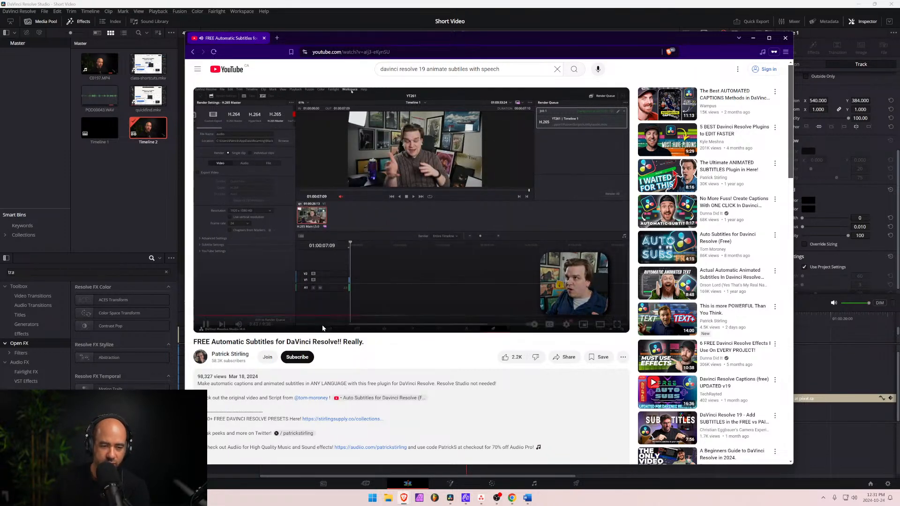
{"action": "left_click", "coordinate": [376, 315]}
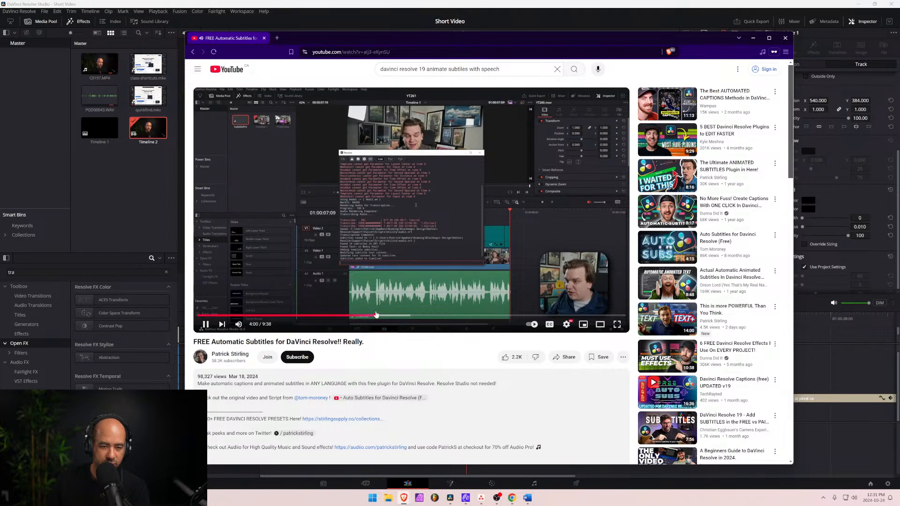
{"action": "left_click", "coordinate": [396, 315]}
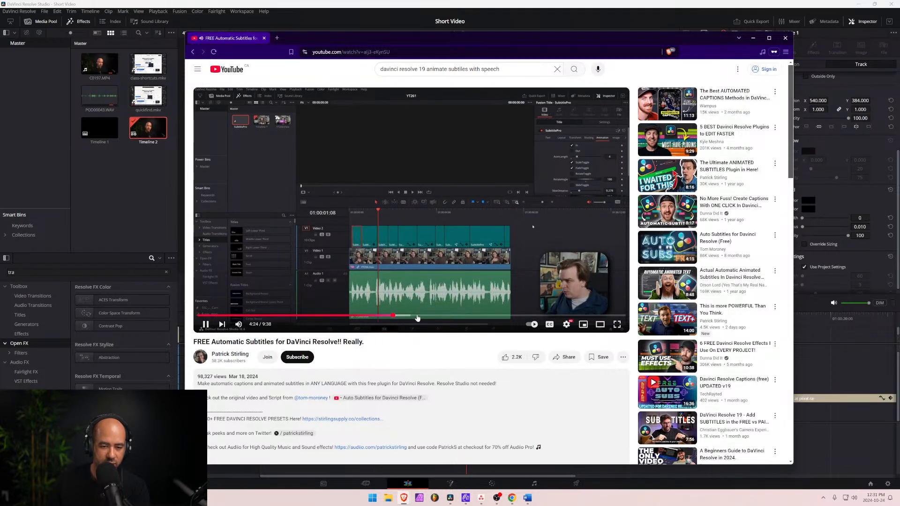
{"action": "left_click", "coordinate": [417, 317]}
{"action": "left_click", "coordinate": [429, 316]}
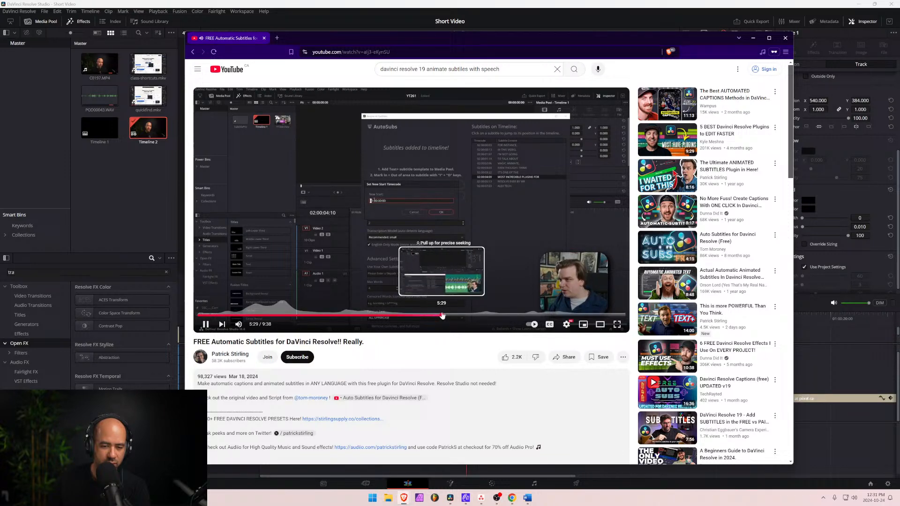
{"action": "left_click", "coordinate": [441, 316]}
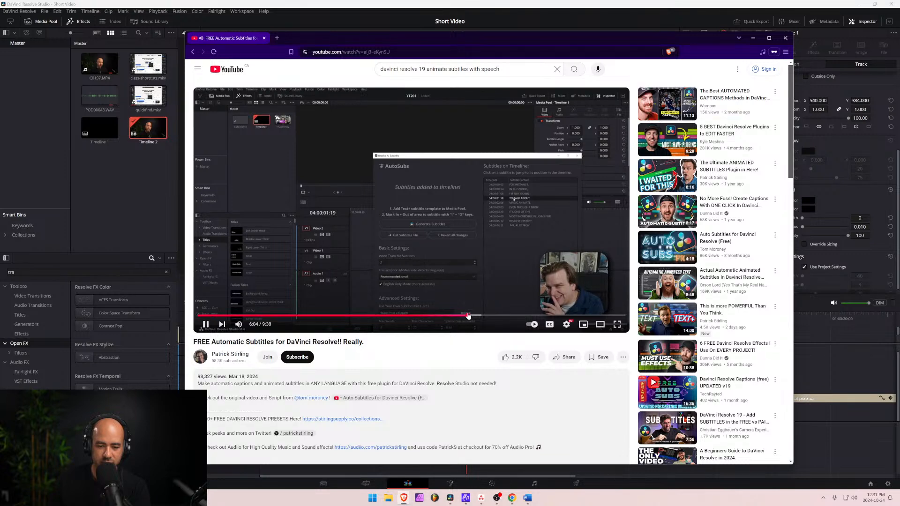
{"action": "left_click_drag", "start_coordinate": [467, 317], "coordinate": [498, 314]}
{"action": "left_click", "coordinate": [527, 316]}
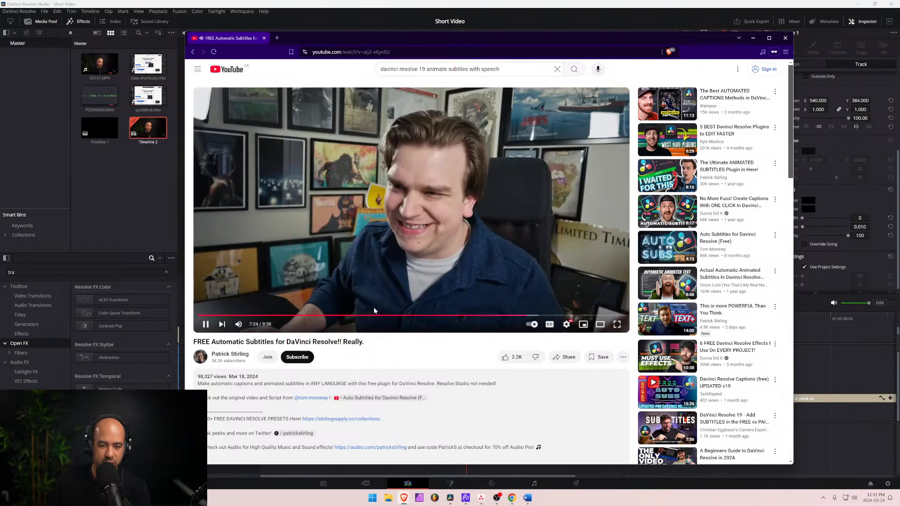
{"action": "left_click_drag", "start_coordinate": [527, 317], "coordinate": [504, 316]}
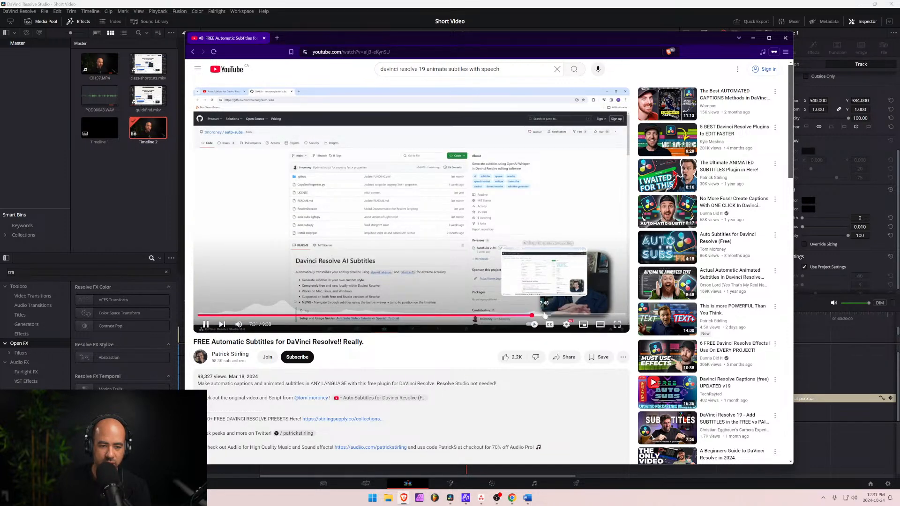
{"action": "left_click", "coordinate": [206, 324]}
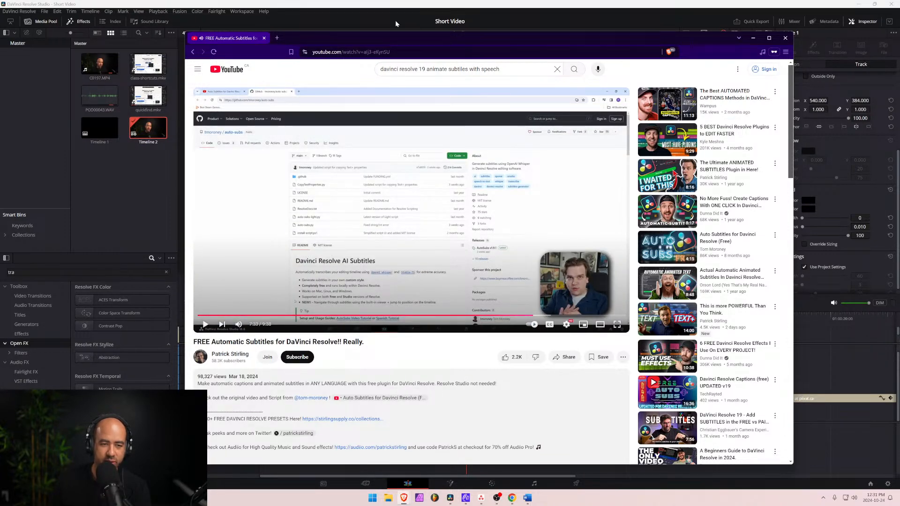
Switch to DaVinci Resolve and customize the first caption, "In Webflow, you", with a bright green text color.
{"action": "key", "text": "alt+Tab"}
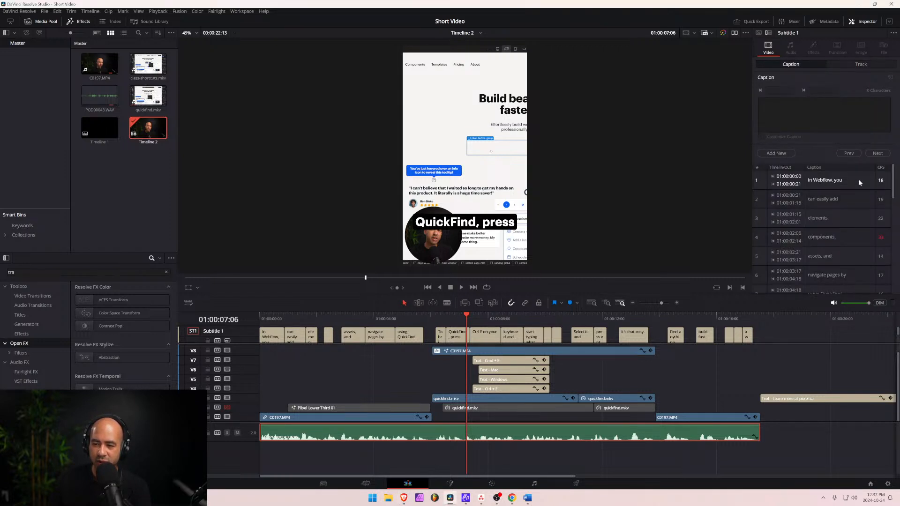
{"action": "left_click", "coordinate": [804, 181]}
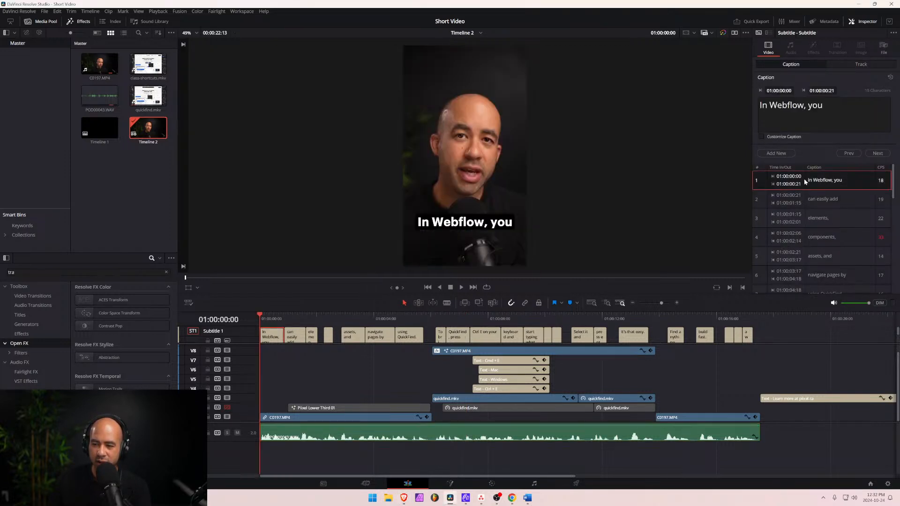
{"action": "left_click", "coordinate": [760, 135]}
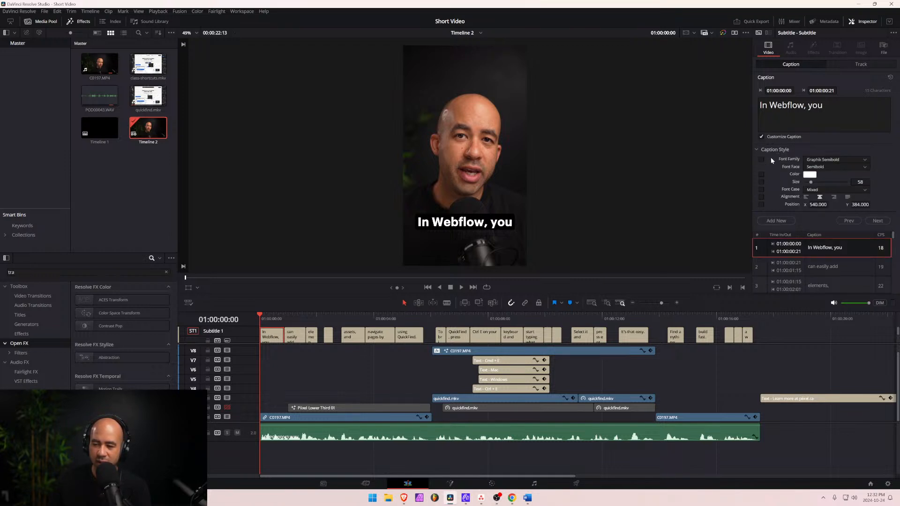
{"action": "left_click", "coordinate": [807, 175]}
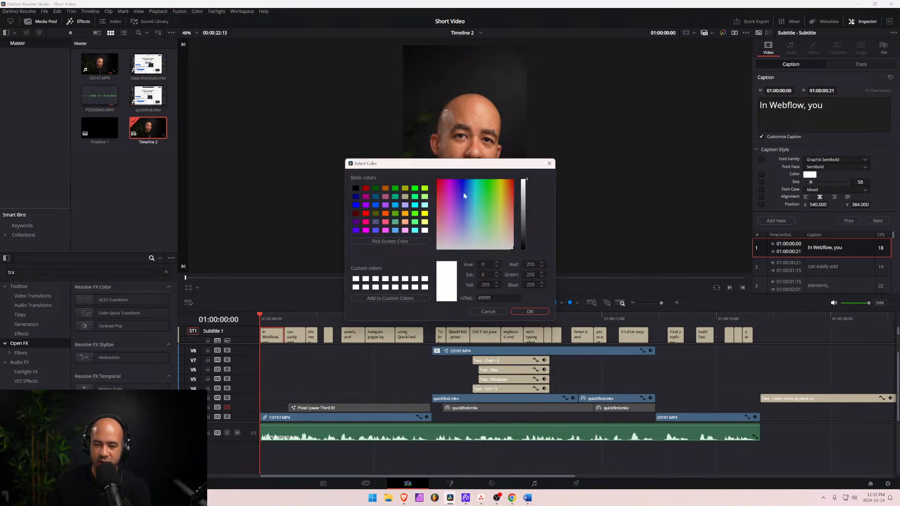
{"action": "left_click", "coordinate": [414, 189]}
{"action": "left_click", "coordinate": [540, 311]}
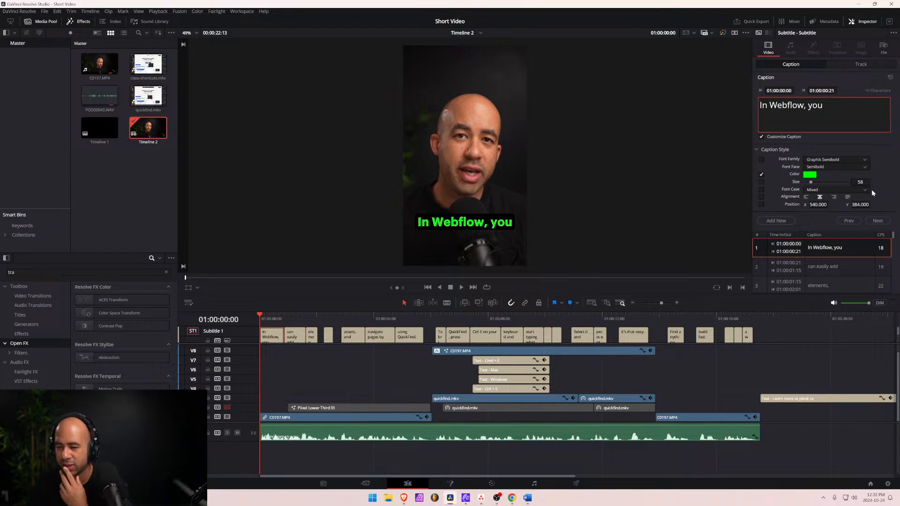
Compare the first two captions and play the start of the timeline to check the first caption's custom color.
{"action": "left_click", "coordinate": [781, 265]}
{"action": "left_click", "coordinate": [782, 256]}
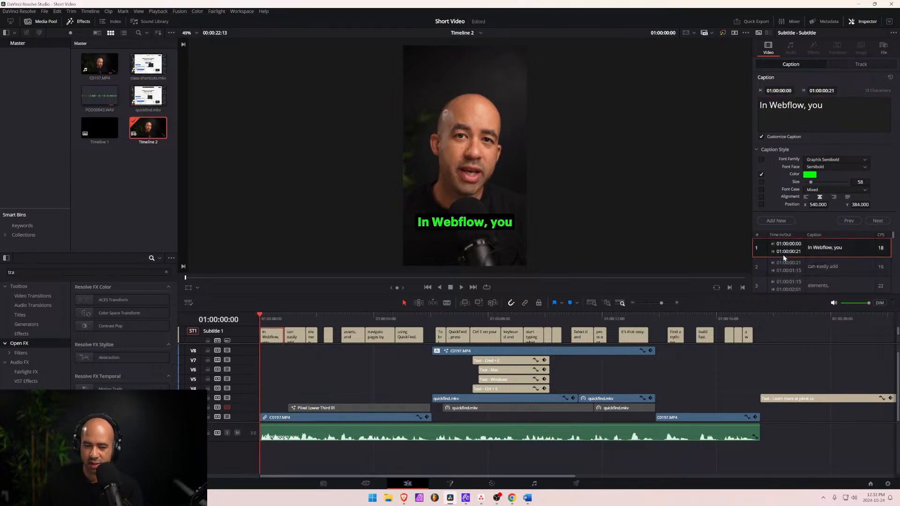
{"action": "left_click", "coordinate": [782, 267]}
{"action": "left_click", "coordinate": [784, 249]}
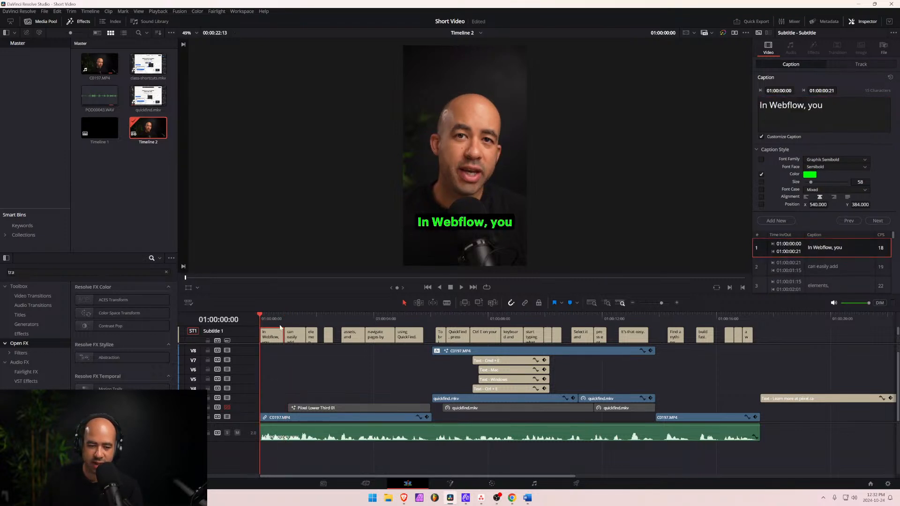
{"action": "key", "text": "space"}
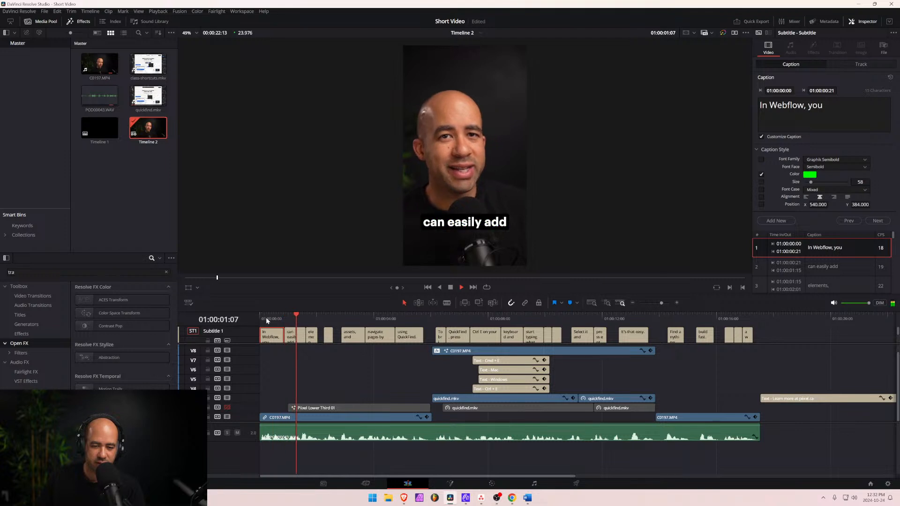
{"action": "left_click", "coordinate": [266, 320]}
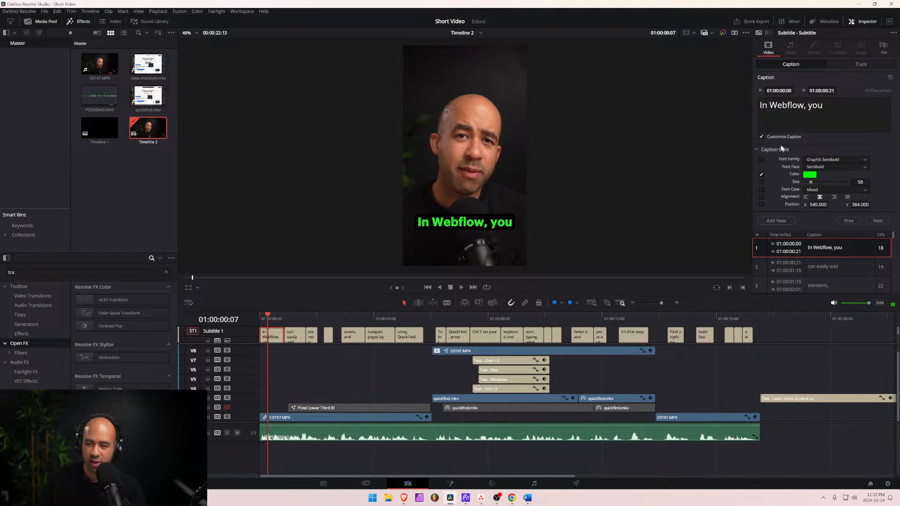
Review the subtitle track's character, stroke and transform settings, and scrub through the opening captions.
{"action": "left_click", "coordinate": [855, 65]}
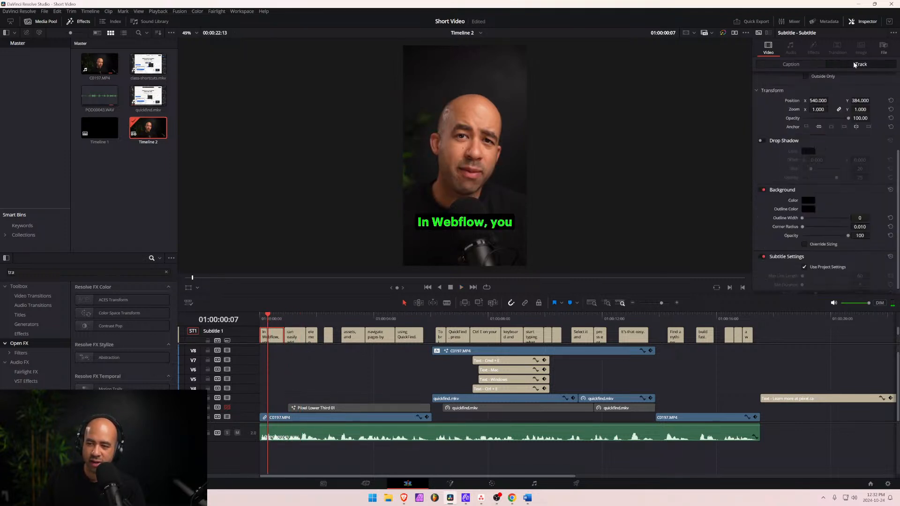
{"action": "scroll", "coordinate": [813, 153], "scroll_direction": "up", "scroll_amount": 4}
{"action": "scroll", "coordinate": [769, 173], "scroll_direction": "up", "scroll_amount": 1}
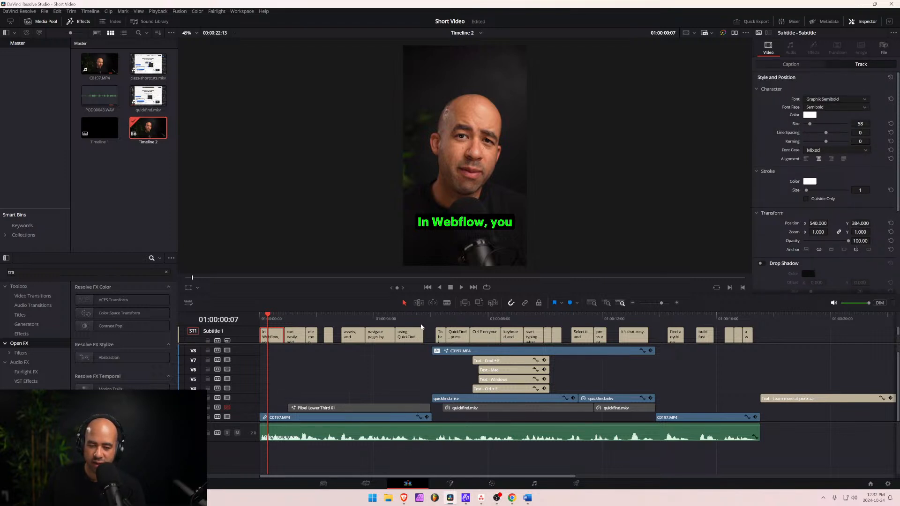
{"action": "left_click_drag", "start_coordinate": [351, 321], "coordinate": [268, 340]}
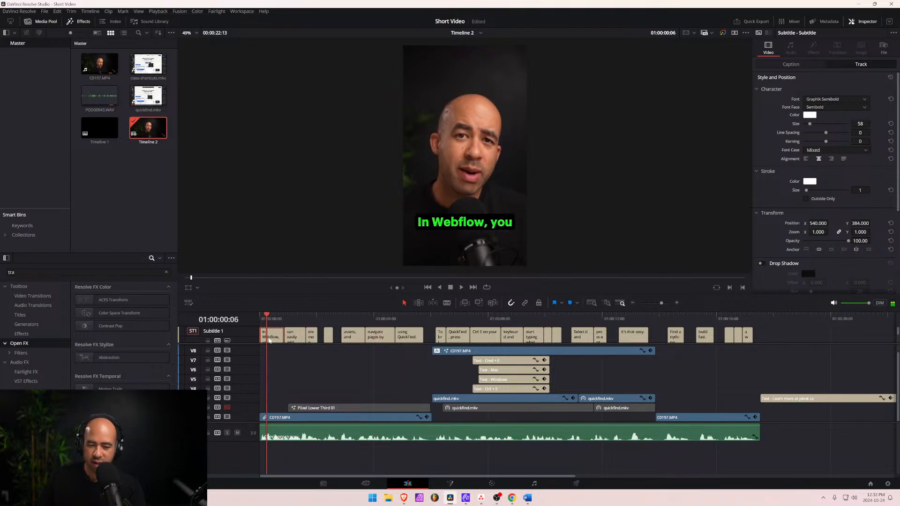
Return to the individual caption settings and check the first caption's custom style again.
{"action": "left_click", "coordinate": [792, 64]}
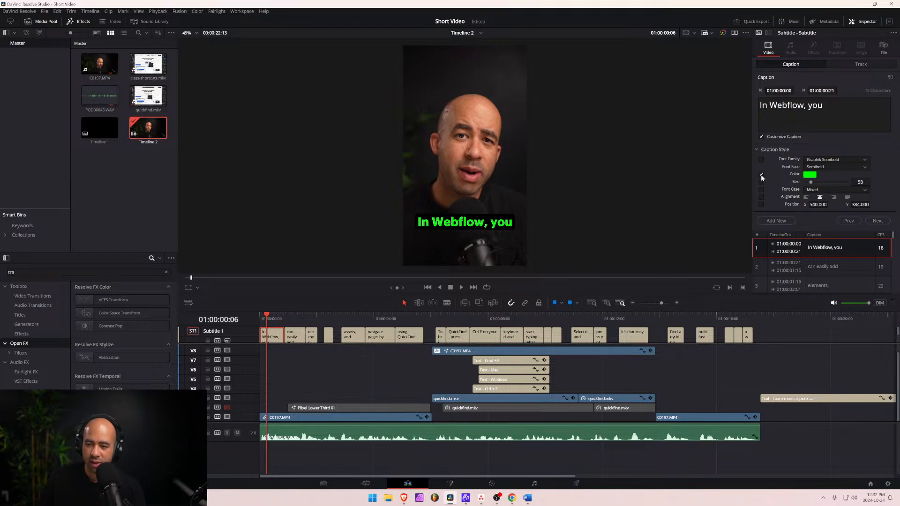
{"action": "left_click", "coordinate": [785, 263]}
{"action": "left_click", "coordinate": [779, 246]}
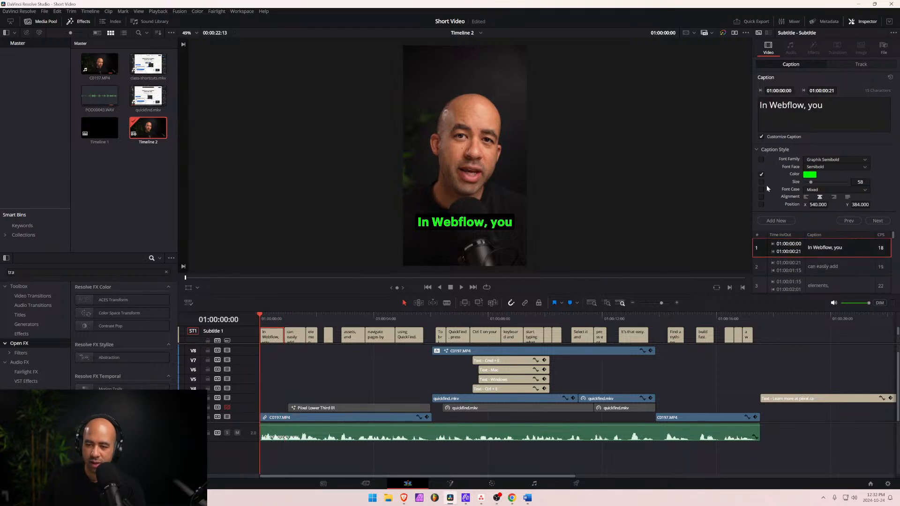
Turn off the custom style of the first caption, "In Webflow, you", and enlarge the timeline area.
{"action": "left_click", "coordinate": [761, 136]}
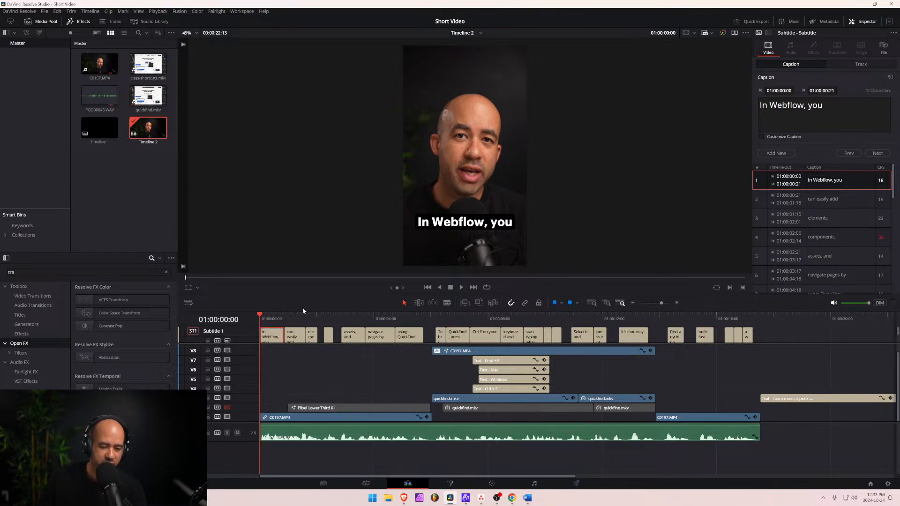
{"action": "left_click_drag", "start_coordinate": [304, 310], "coordinate": [320, 271]}
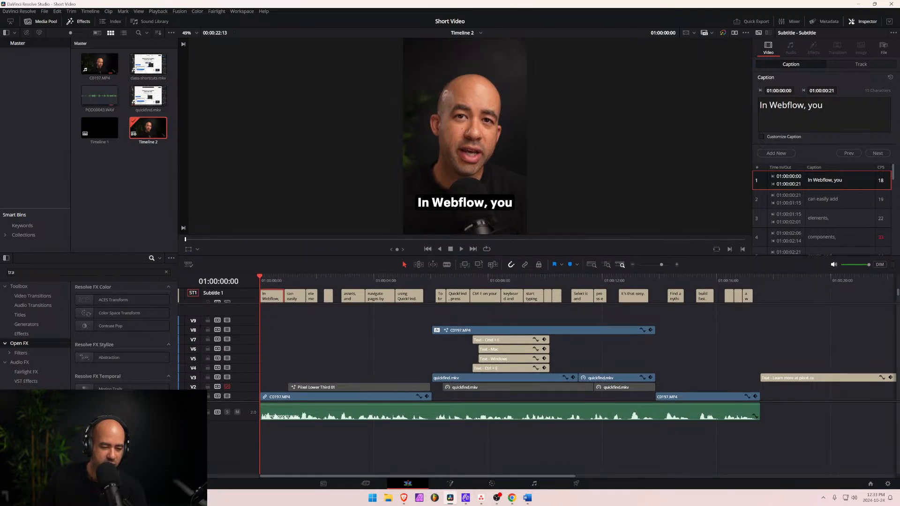
Search the effects for "mot" and try to apply Motion Blur to the first subtitle clip.
{"action": "left_click_drag", "start_coordinate": [89, 423], "coordinate": [268, 297]}
{"action": "double_click", "coordinate": [11, 272]}
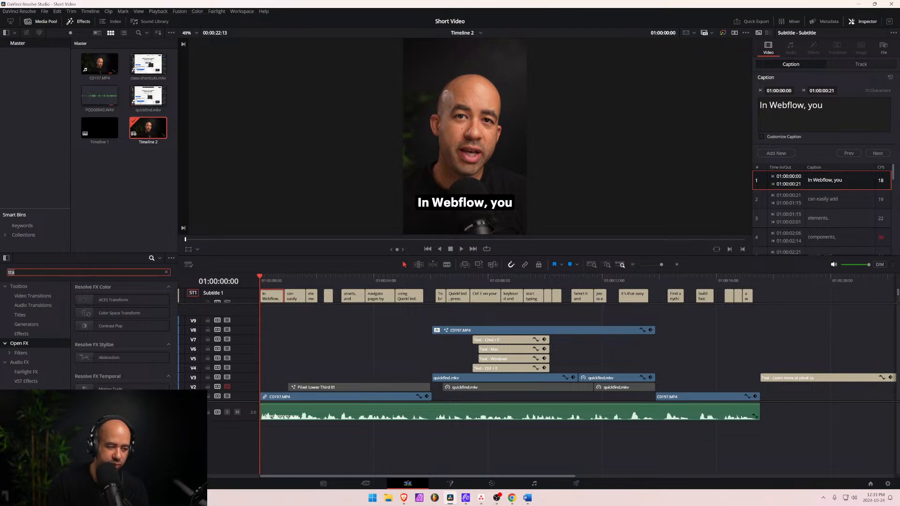
{"action": "type", "text": "mot"}
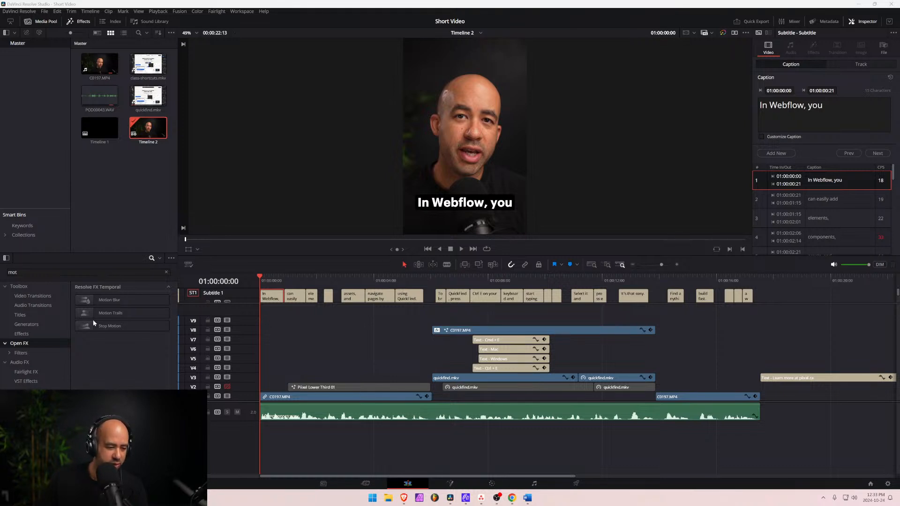
{"action": "left_click_drag", "start_coordinate": [105, 302], "coordinate": [272, 304]}
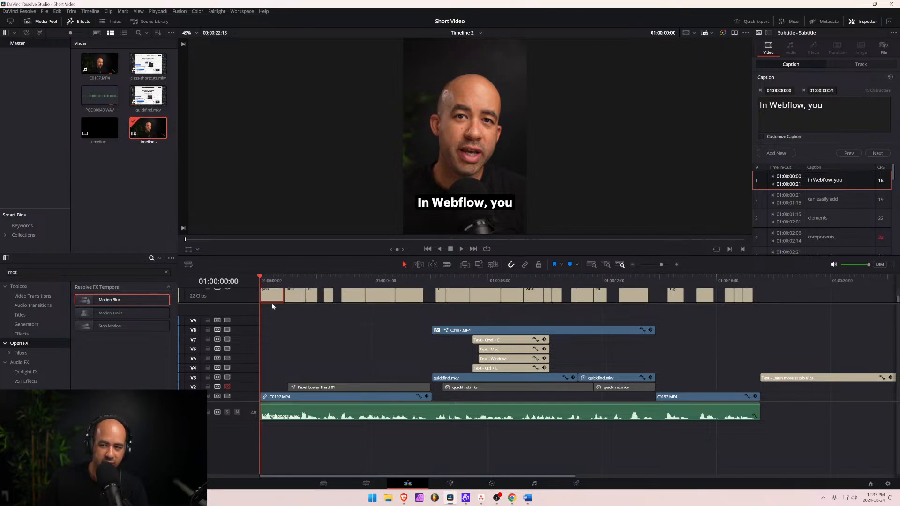
Review the subtitle track's style settings, from character and stroke to drop shadow, background and subtitle settings.
{"action": "left_click", "coordinate": [848, 63]}
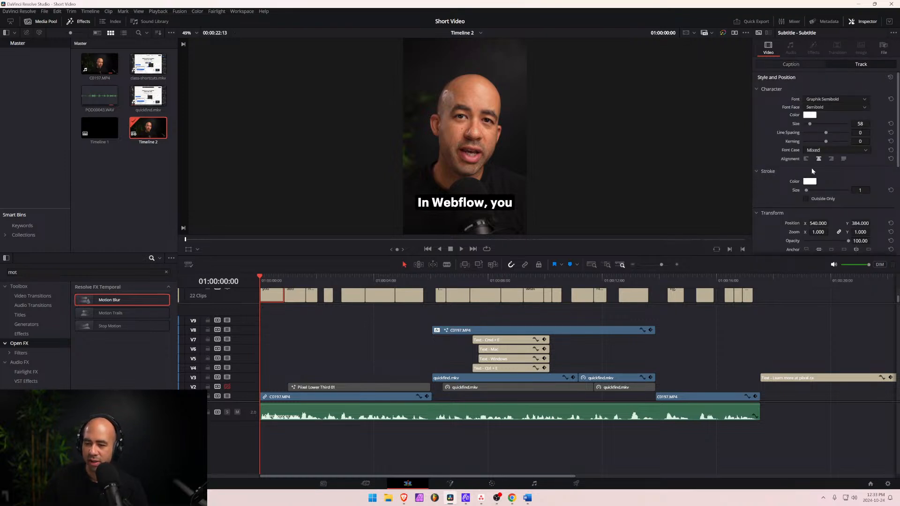
{"action": "scroll", "coordinate": [811, 168], "scroll_direction": "down", "scroll_amount": 3}
{"action": "scroll", "coordinate": [811, 164], "scroll_direction": "up", "scroll_amount": 3}
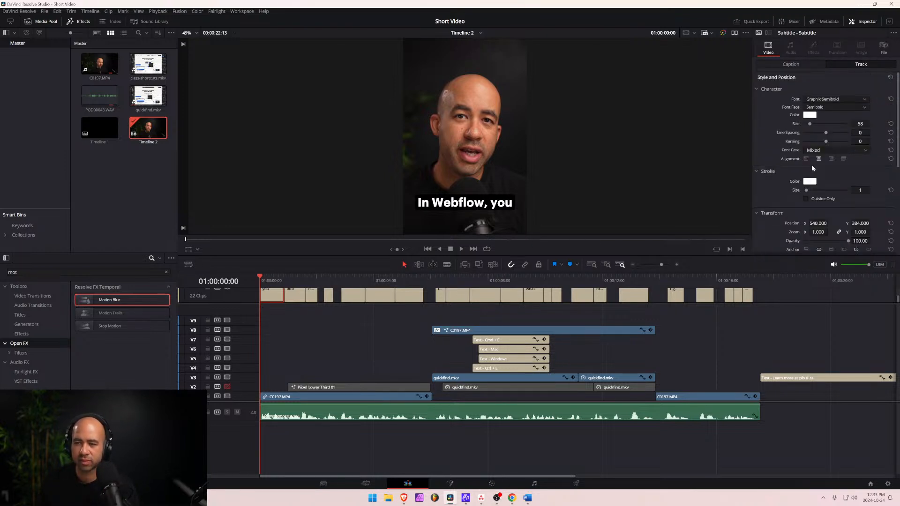
{"action": "scroll", "coordinate": [828, 161], "scroll_direction": "down", "scroll_amount": 5}
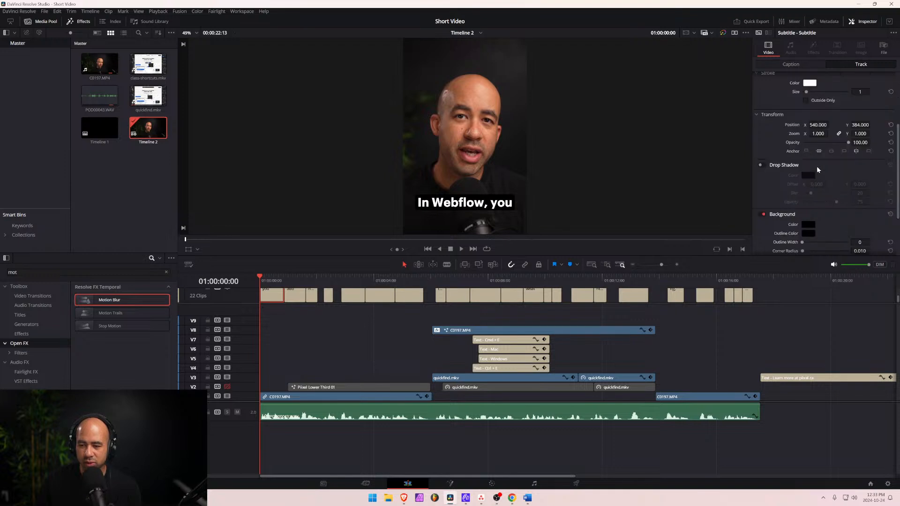
{"action": "scroll", "coordinate": [818, 200], "scroll_direction": "down", "scroll_amount": 1}
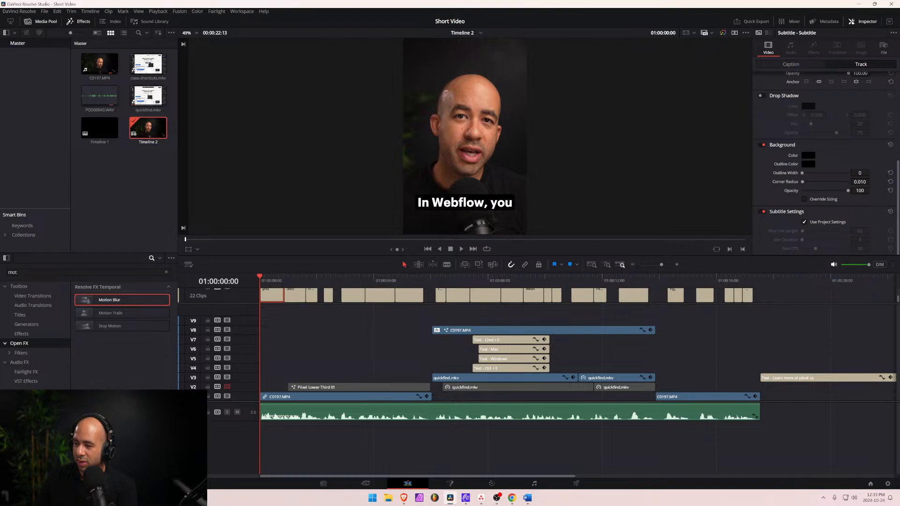
Switch to the Brave browser, browse the YouTube Shorts results on animated subtitles, and skim the short "Animate a MASK for a Cool Transition!".
{"action": "key", "text": "alt+Tab"}
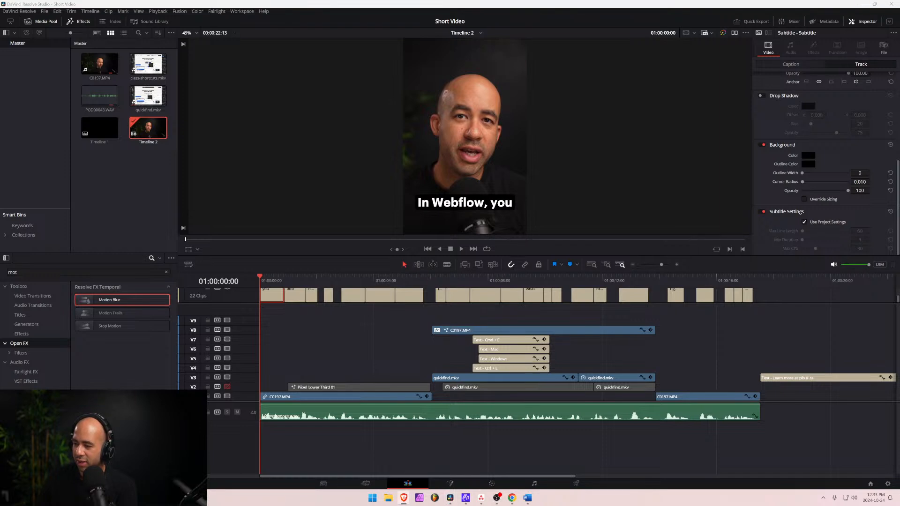
{"action": "left_click_drag", "start_coordinate": [899, 29], "coordinate": [527, 29]}
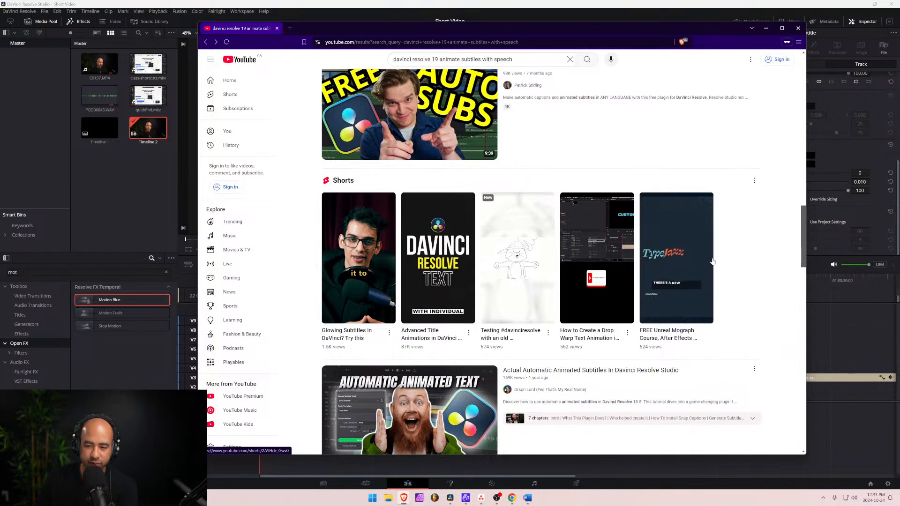
{"action": "left_click", "coordinate": [696, 258]}
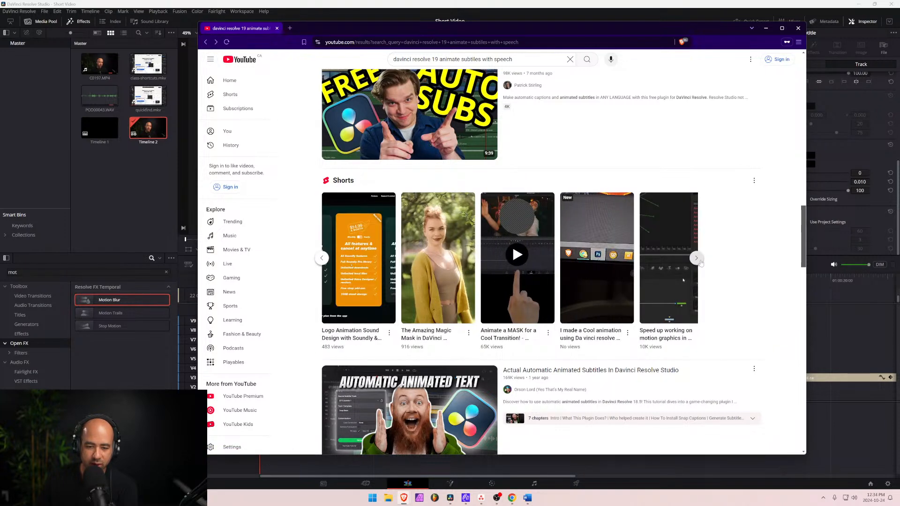
{"action": "left_click", "coordinate": [700, 262]}
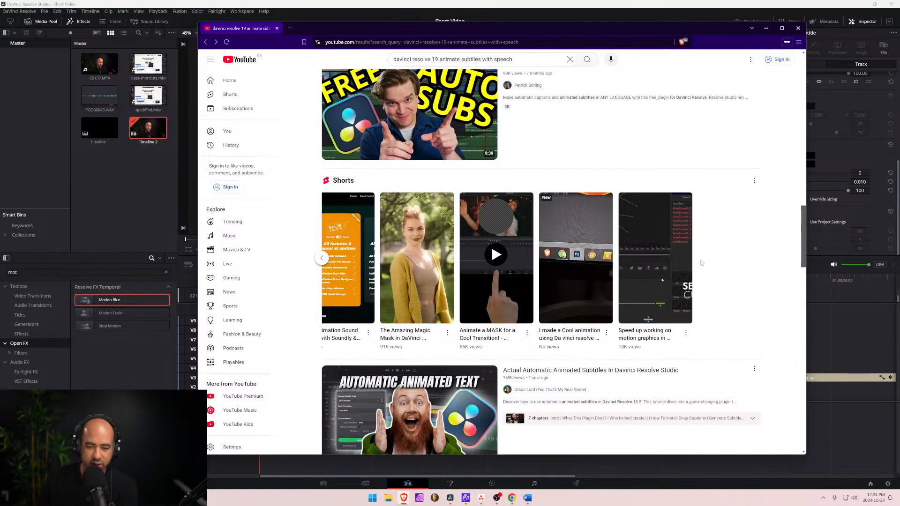
{"action": "scroll", "coordinate": [547, 266], "scroll_direction": "down", "scroll_amount": 5}
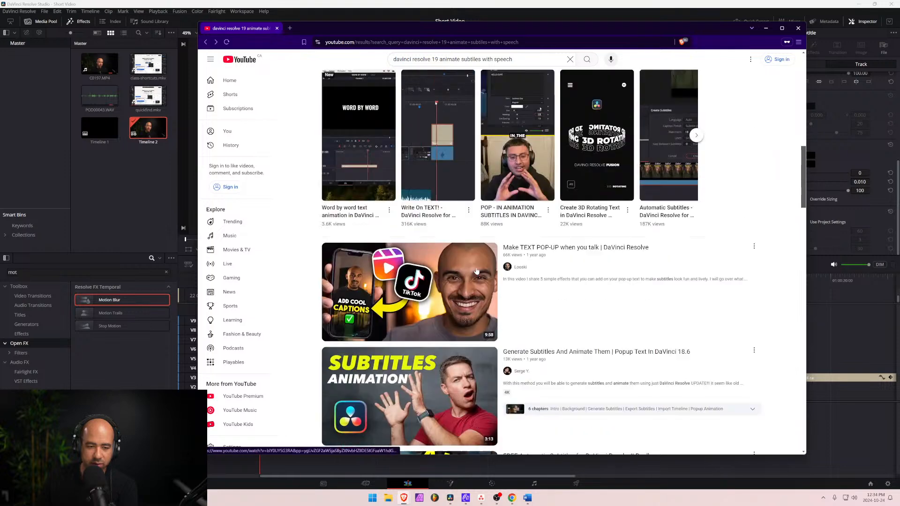
{"action": "scroll", "coordinate": [598, 319], "scroll_direction": "down", "scroll_amount": 10}
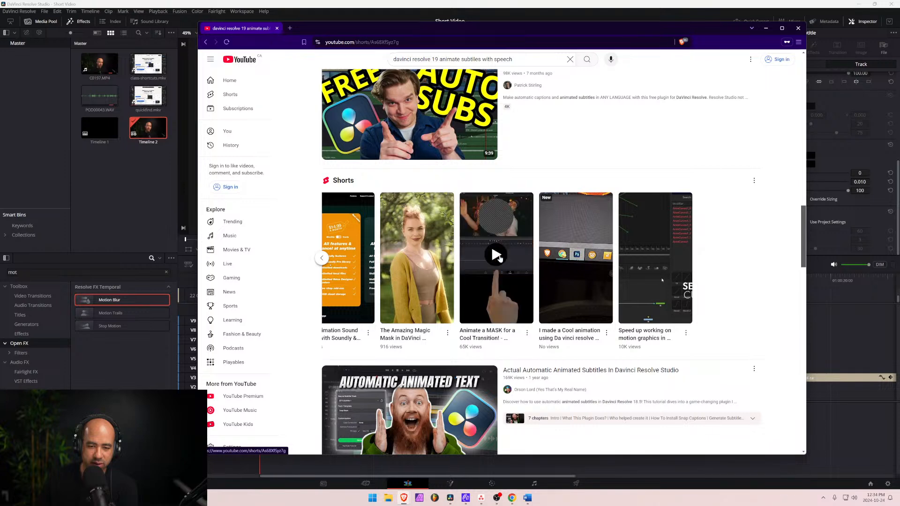
{"action": "left_click", "coordinate": [499, 258]}
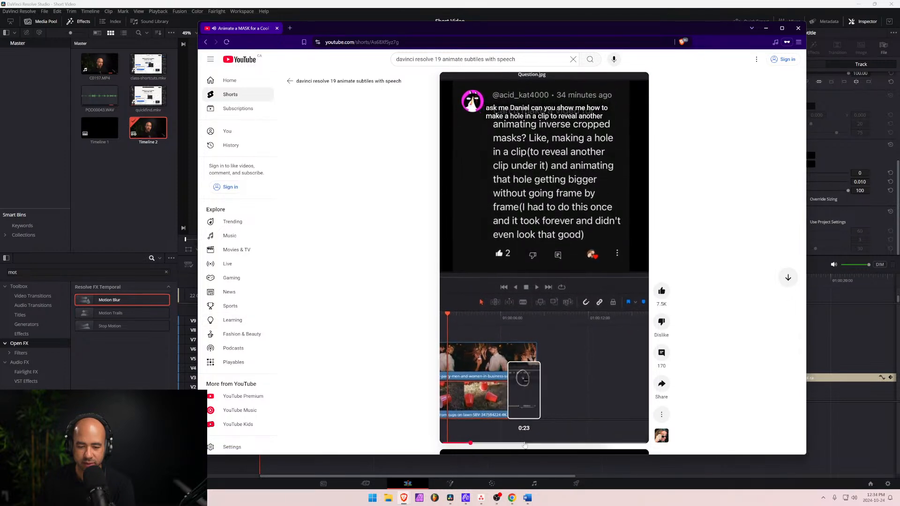
{"action": "left_click", "coordinate": [508, 444]}
Search YouTube for "alex hormozi" and look through the results for shorts with animated captions.
{"action": "left_click_drag", "start_coordinate": [531, 60], "coordinate": [293, 58]}
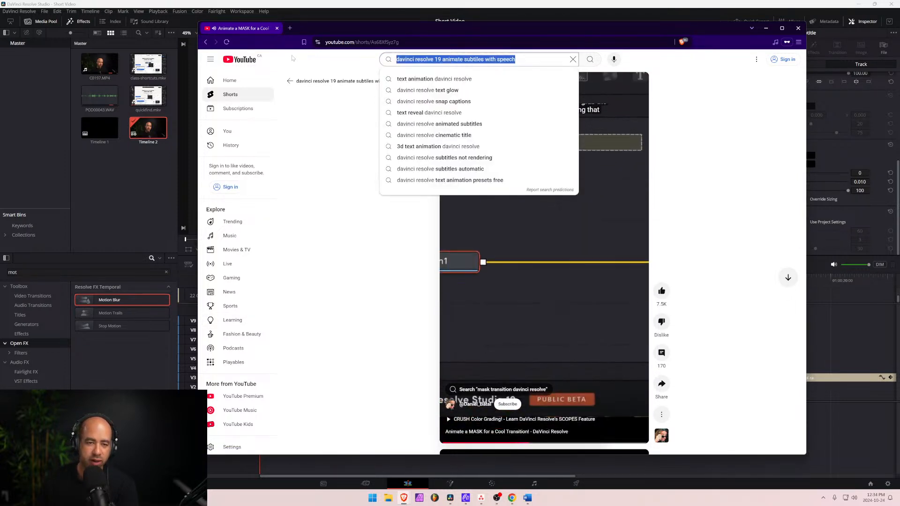
{"action": "type", "text": "alex h"}
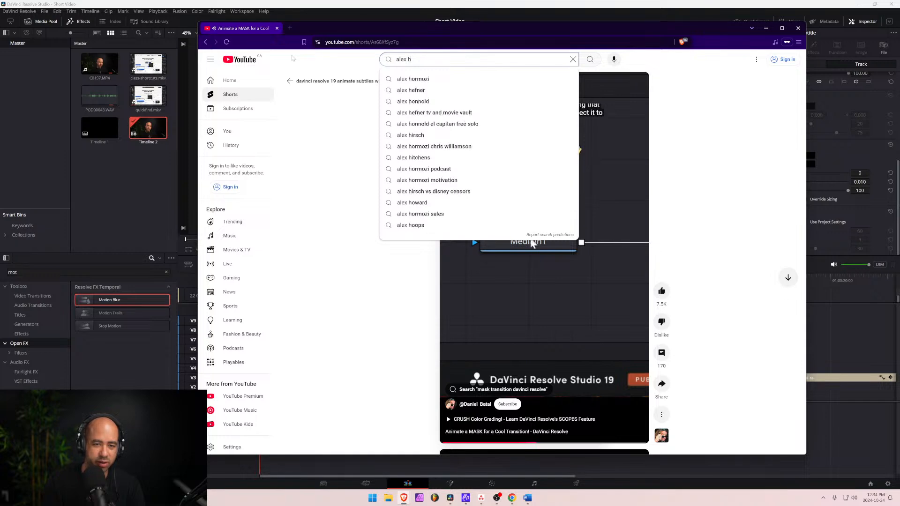
{"action": "key", "text": "Down"}
{"action": "key", "text": "Return"}
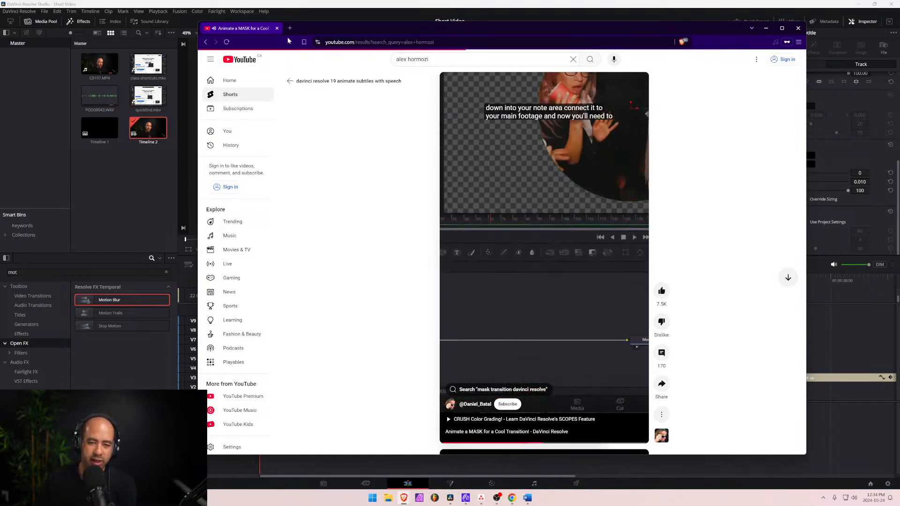
{"action": "scroll", "coordinate": [511, 211], "scroll_direction": "down", "scroll_amount": 20}
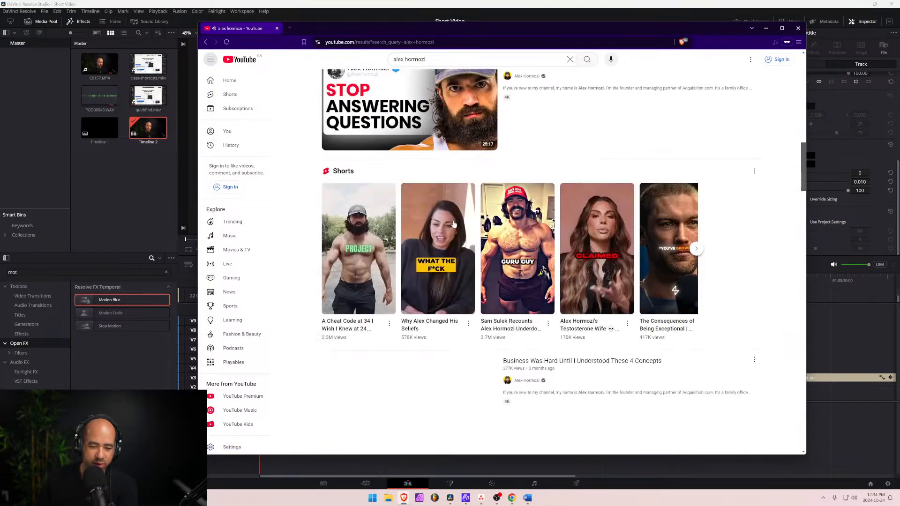
{"action": "scroll", "coordinate": [439, 218], "scroll_direction": "up", "scroll_amount": 2}
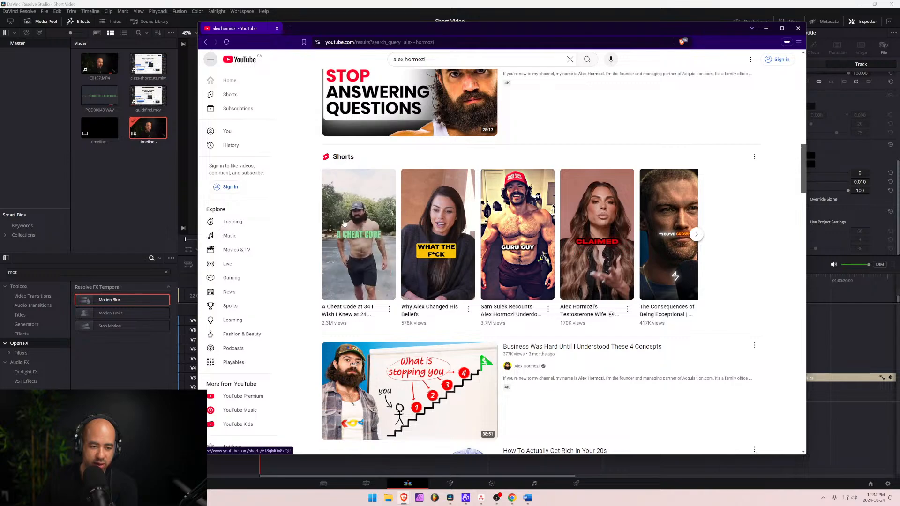
{"action": "scroll", "coordinate": [403, 210], "scroll_direction": "up", "scroll_amount": 7}
{"action": "scroll", "coordinate": [367, 163], "scroll_direction": "down", "scroll_amount": 15}
{"action": "scroll", "coordinate": [367, 162], "scroll_direction": "down", "scroll_amount": 2}
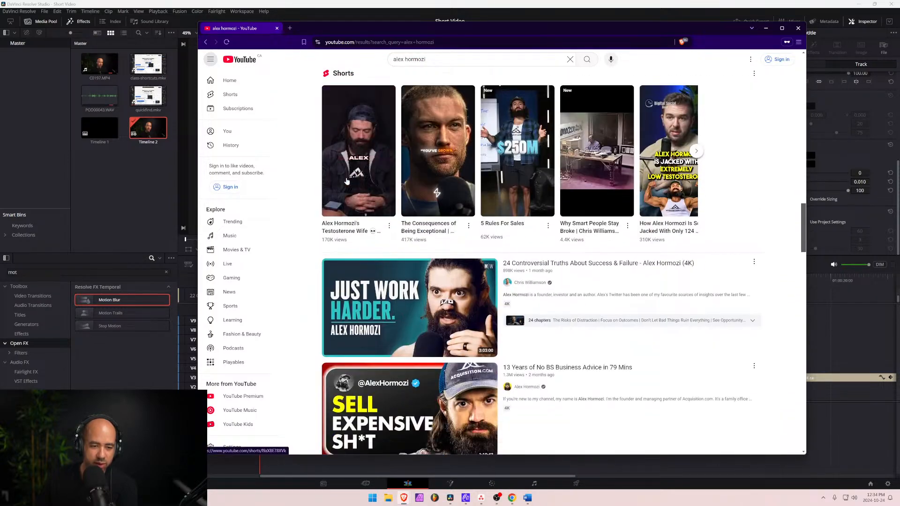
{"action": "scroll", "coordinate": [334, 159], "scroll_direction": "up", "scroll_amount": 17}
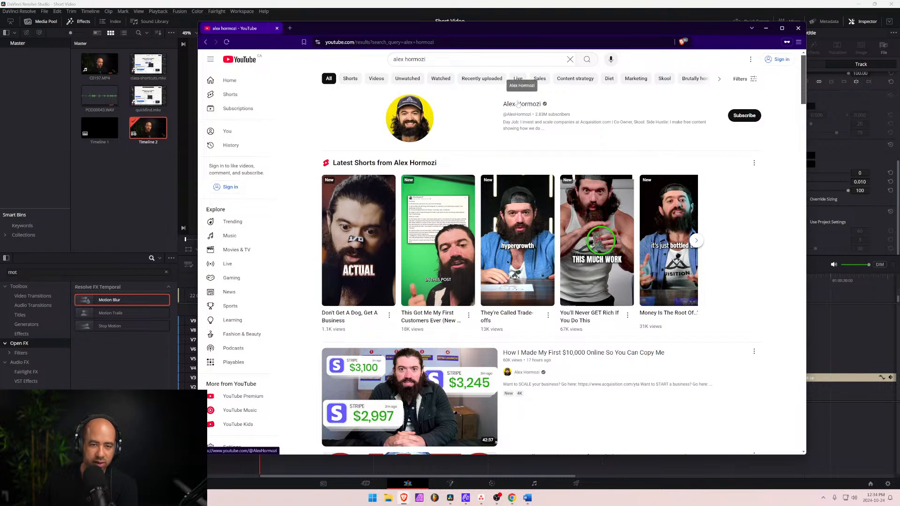
Open the Alex Hormozi channel and display its list of Shorts.
{"action": "left_click", "coordinate": [517, 106]}
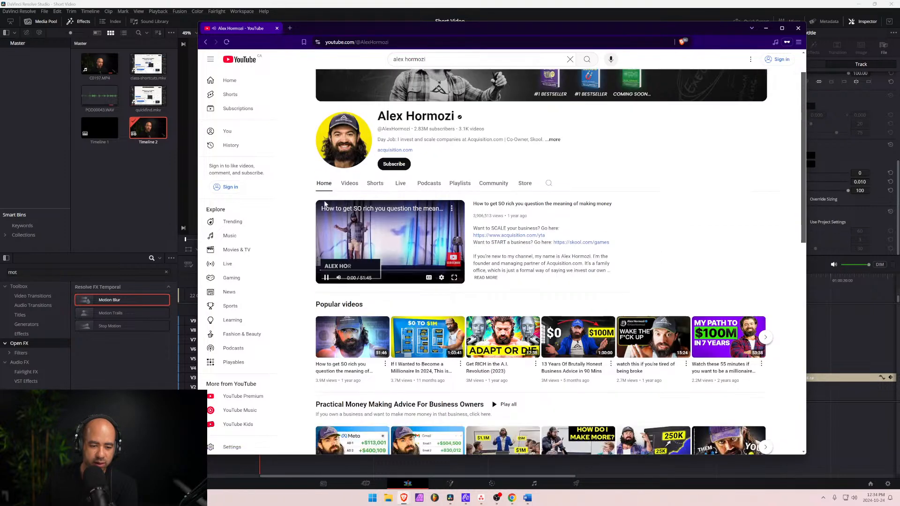
{"action": "scroll", "coordinate": [372, 177], "scroll_direction": "down", "scroll_amount": 3}
{"action": "scroll", "coordinate": [372, 177], "scroll_direction": "up", "scroll_amount": 3}
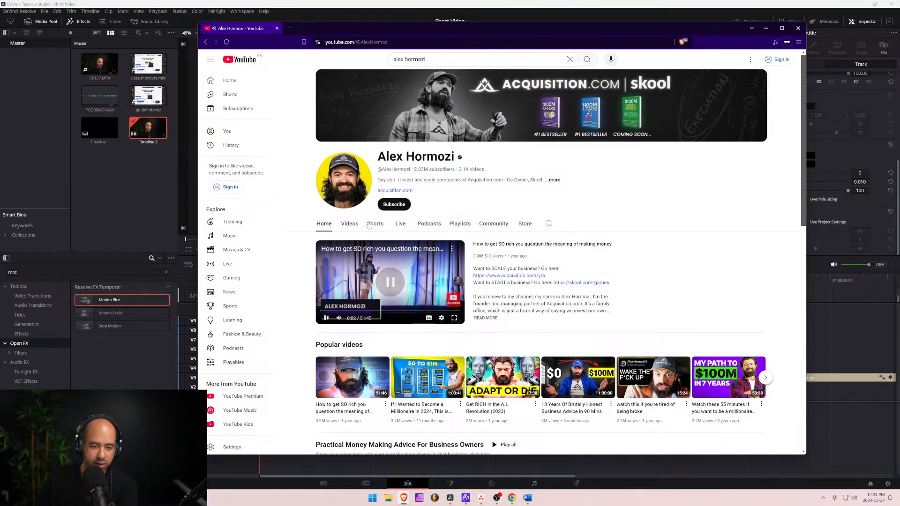
{"action": "scroll", "coordinate": [379, 216], "scroll_direction": "down", "scroll_amount": 3}
{"action": "scroll", "coordinate": [379, 216], "scroll_direction": "up", "scroll_amount": 3}
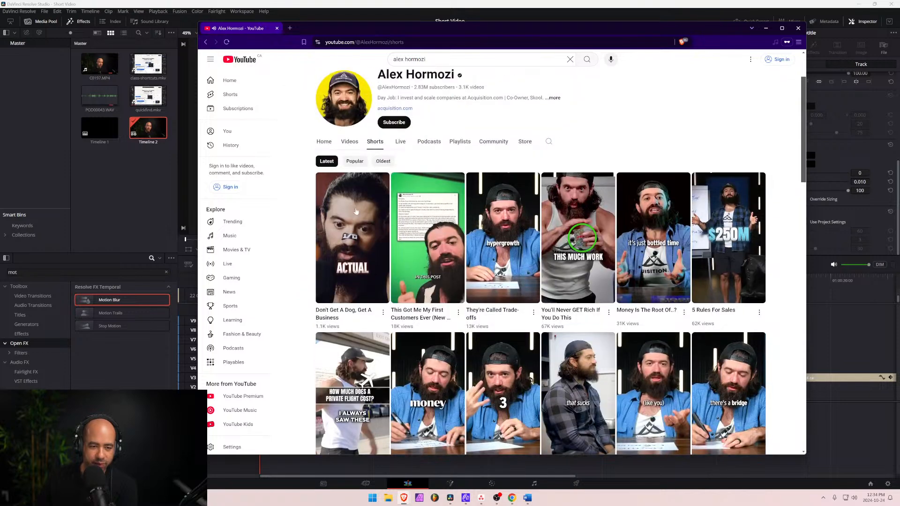
Play "Don't Get A Dog, Get A Business", move on to "They're Called Trade-offs", and pause it to examine the caption style.
{"action": "left_click", "coordinate": [354, 211]}
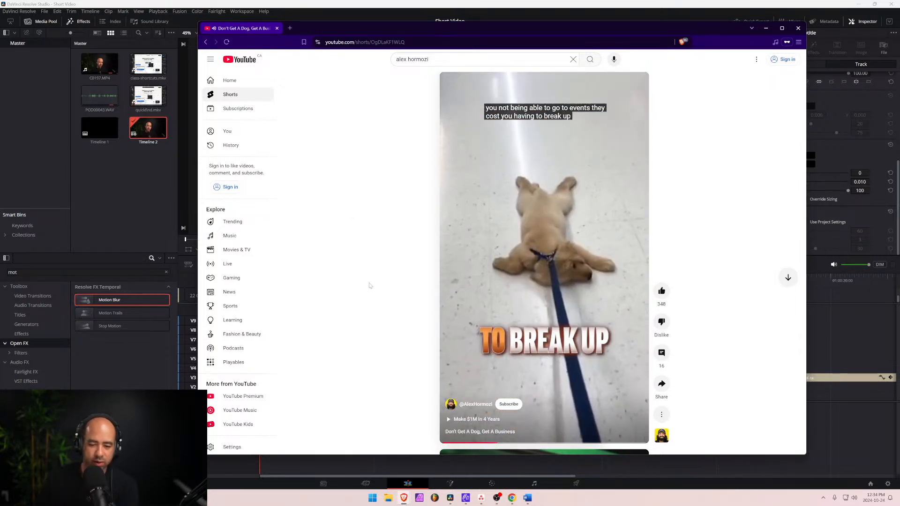
{"action": "scroll", "coordinate": [525, 270], "scroll_direction": "down", "scroll_amount": 1}
{"action": "scroll", "coordinate": [526, 270], "scroll_direction": "down", "scroll_amount": 1}
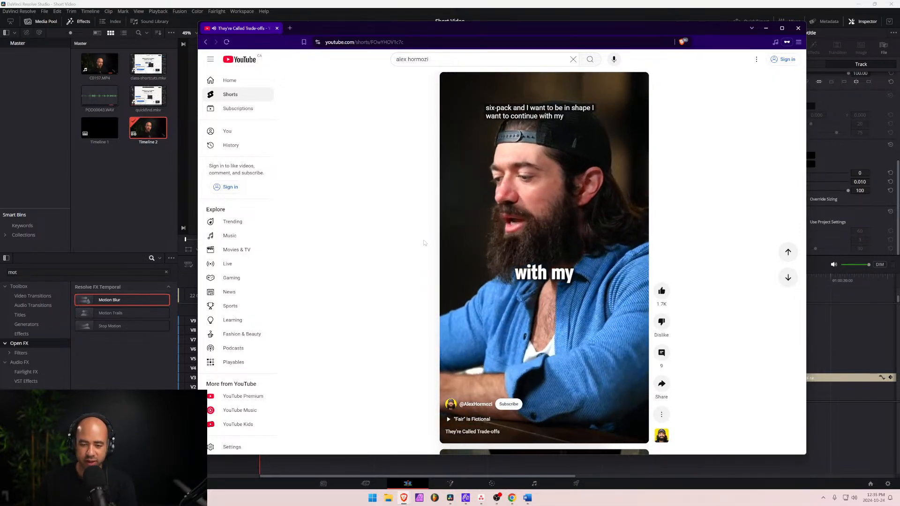
{"action": "left_click", "coordinate": [519, 161]}
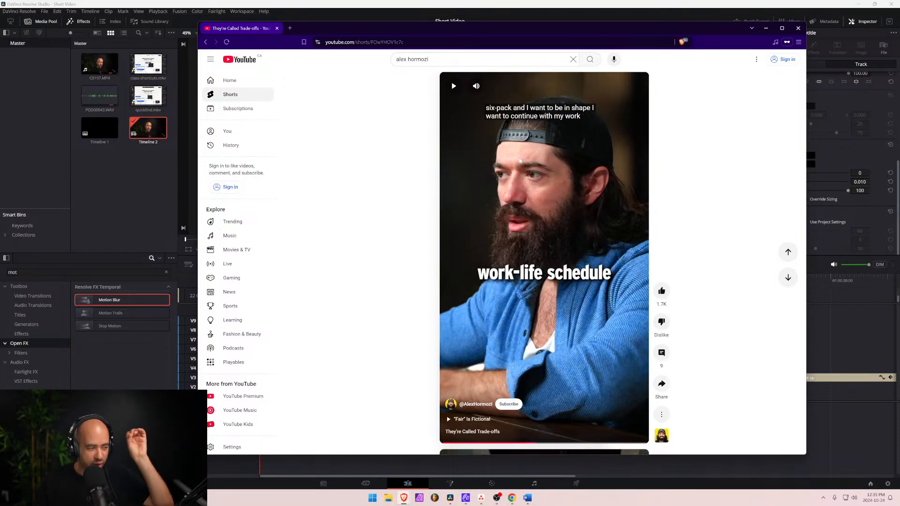
Step through the channel's following shorts up to "How I Master Any Course", comparing their caption fonts, highlights and word-by-word animation.
{"action": "scroll", "coordinate": [519, 161], "scroll_direction": "down", "scroll_amount": 1}
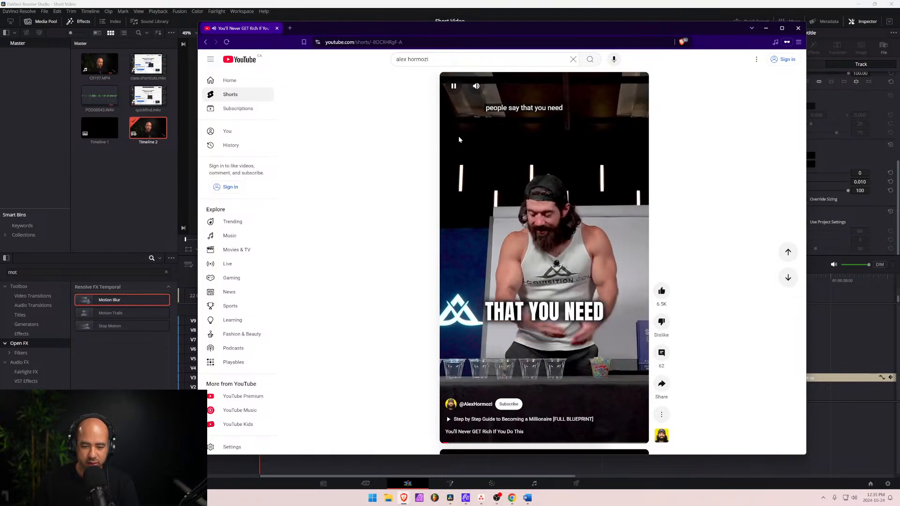
{"action": "scroll", "coordinate": [458, 139], "scroll_direction": "down", "scroll_amount": 1}
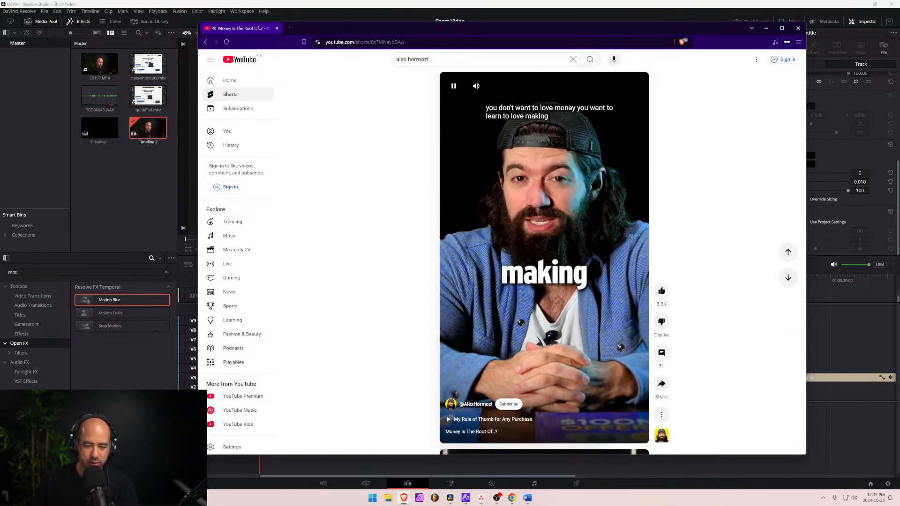
{"action": "scroll", "coordinate": [459, 140], "scroll_direction": "down", "scroll_amount": 1}
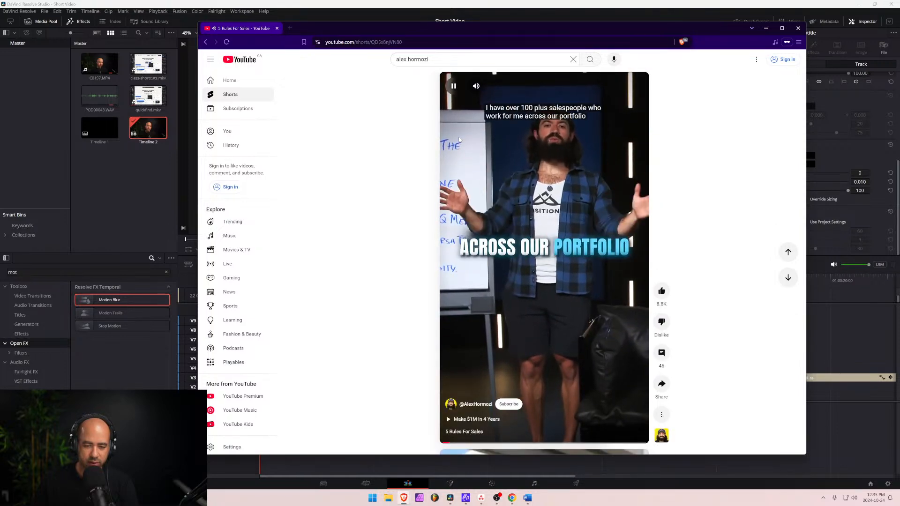
{"action": "scroll", "coordinate": [458, 138], "scroll_direction": "down", "scroll_amount": 1}
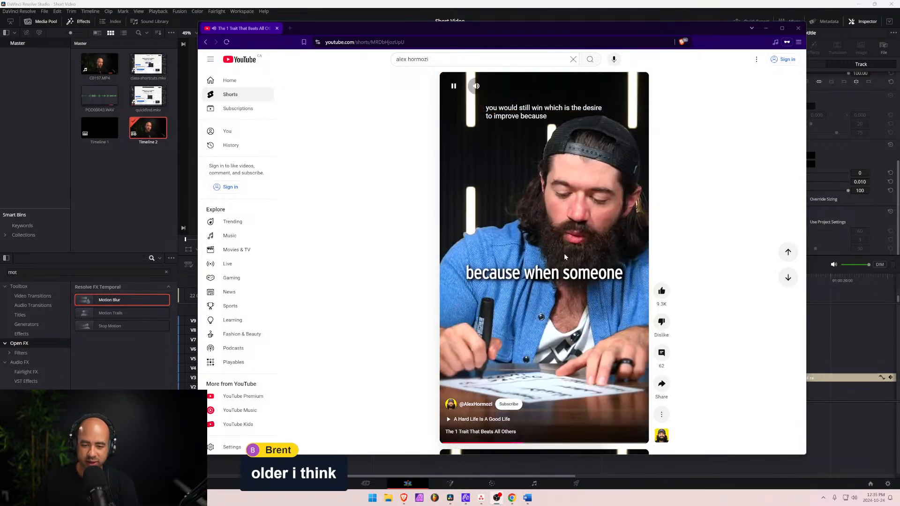
{"action": "scroll", "coordinate": [527, 243], "scroll_direction": "down", "scroll_amount": 1}
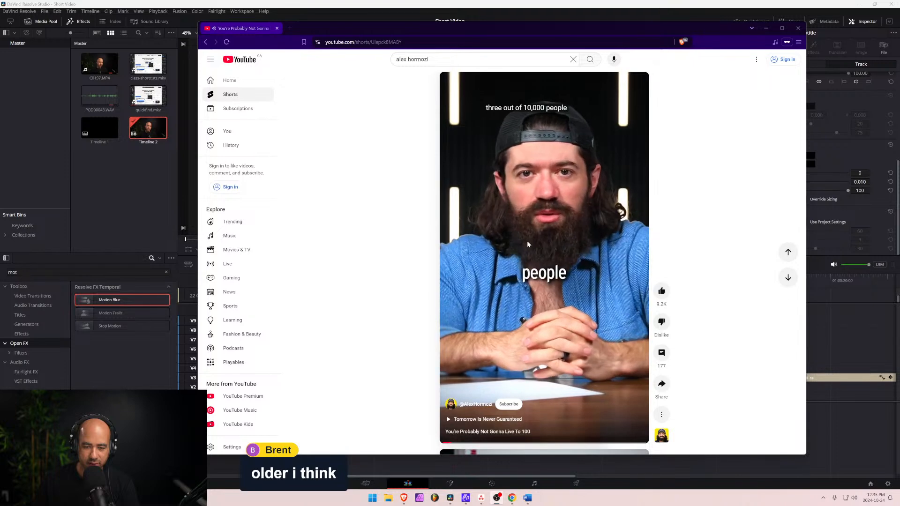
{"action": "scroll", "coordinate": [527, 241], "scroll_direction": "down", "scroll_amount": 1}
{"action": "scroll", "coordinate": [527, 241], "scroll_direction": "down", "scroll_amount": 1}
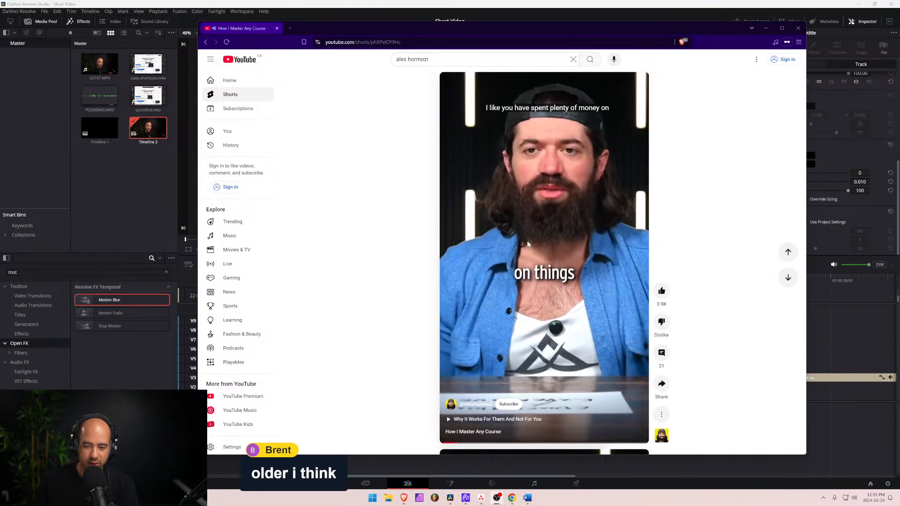
Examine the captions in "Why It Works For Them And Not For You", return to "Don't Get A Dog, Get A Business" and pause it.
{"action": "scroll", "coordinate": [527, 240], "scroll_direction": "down", "scroll_amount": 1}
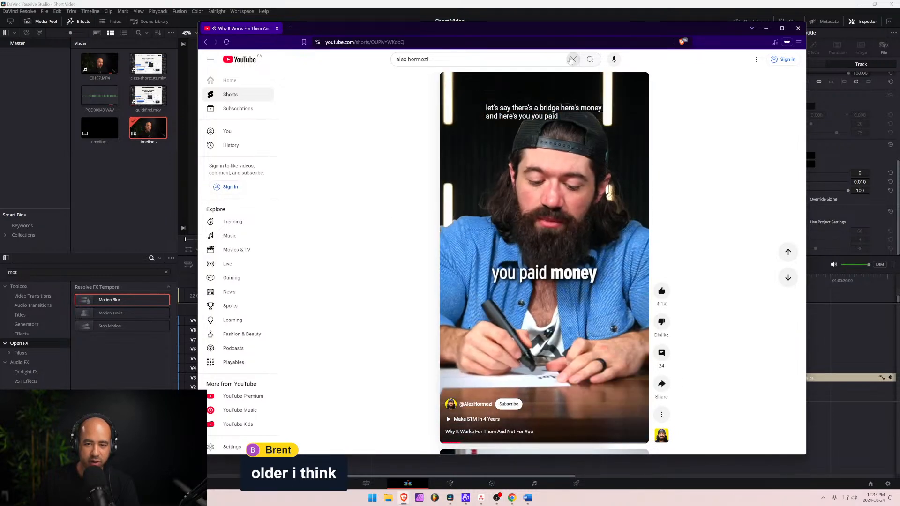
{"action": "left_click", "coordinate": [539, 364]}
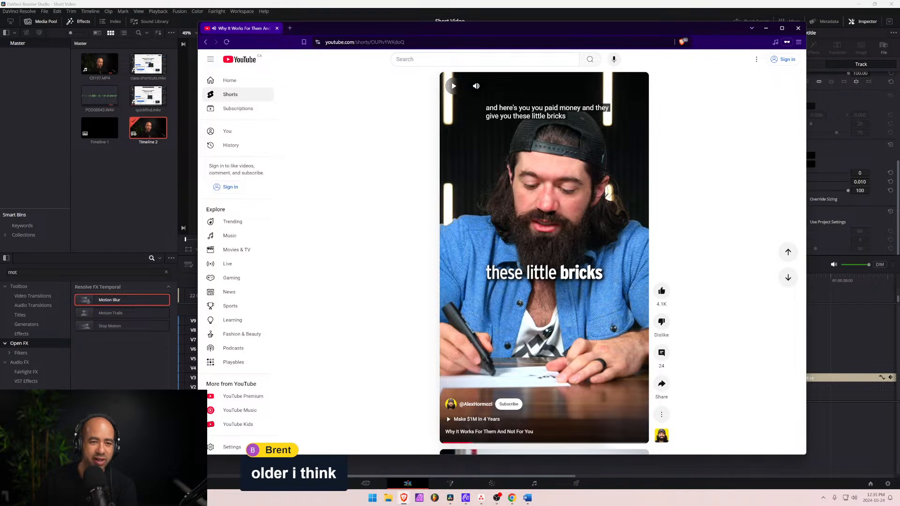
{"action": "scroll", "coordinate": [586, 164], "scroll_direction": "down", "scroll_amount": 5}
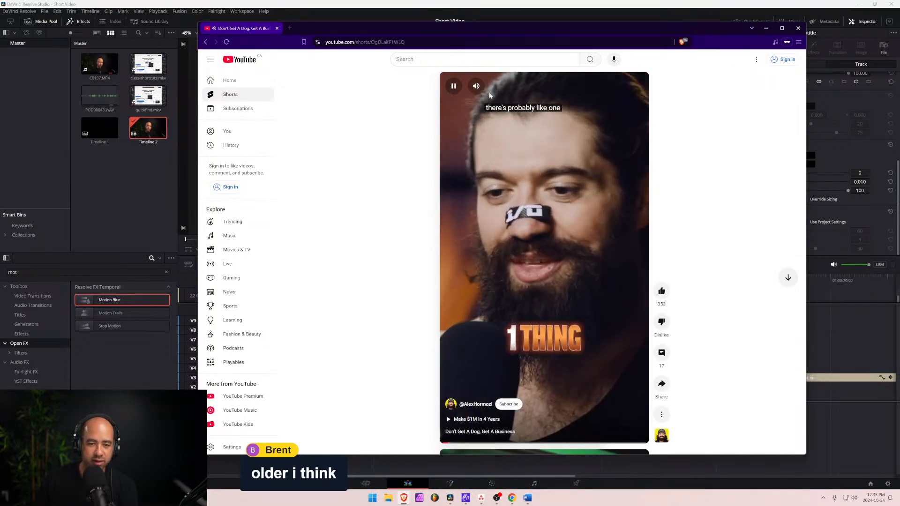
{"action": "left_click", "coordinate": [453, 86]}
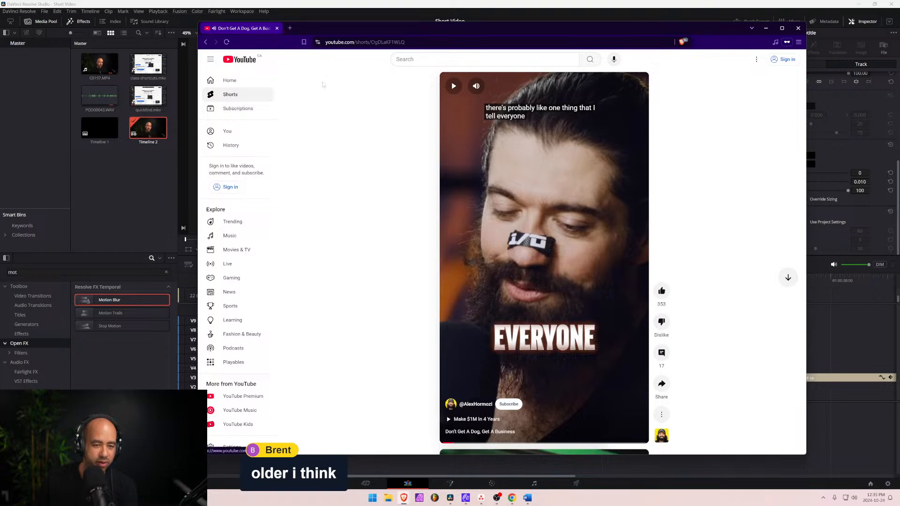
Return to the Alex Hormozi channel's Shorts, sort them by oldest, and open "Honest Persuasion Technique to Make More Sales".
{"action": "left_click", "coordinate": [205, 45]}
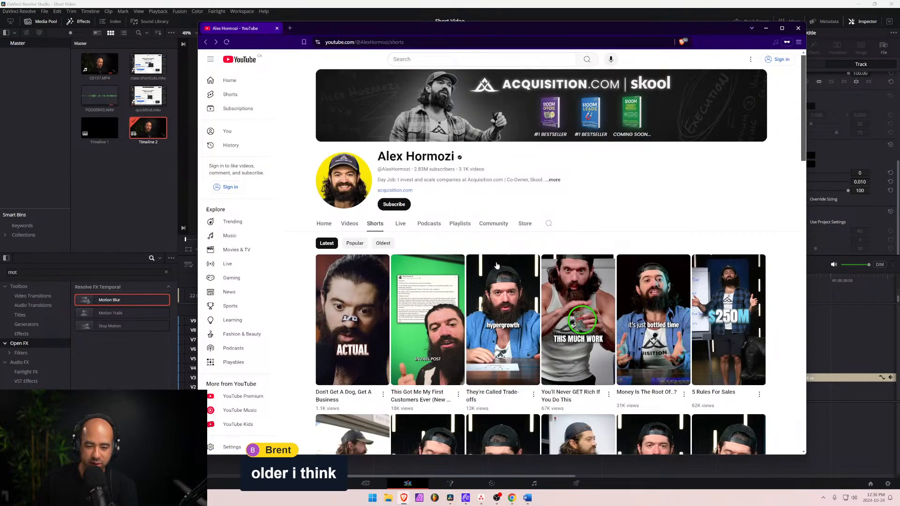
{"action": "scroll", "coordinate": [497, 266], "scroll_direction": "down", "scroll_amount": 5}
{"action": "scroll", "coordinate": [497, 265], "scroll_direction": "up", "scroll_amount": 5}
{"action": "left_click", "coordinate": [380, 243]}
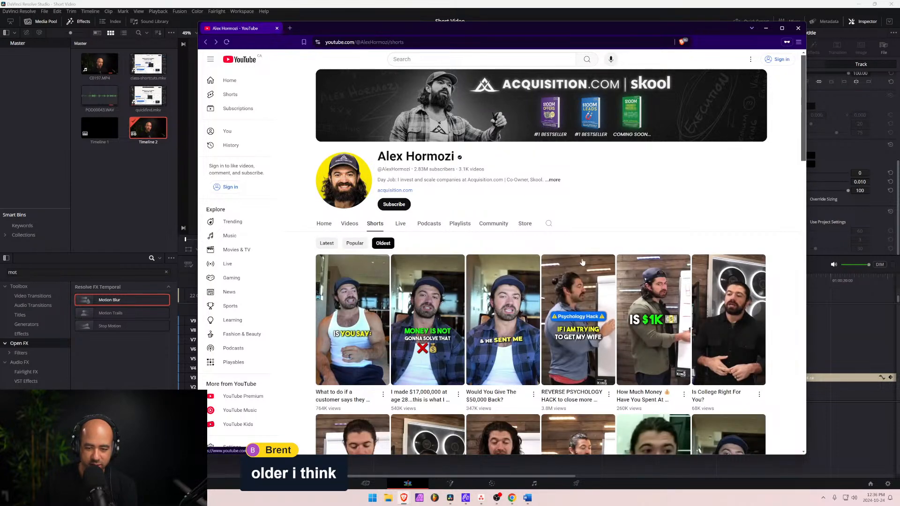
{"action": "scroll", "coordinate": [403, 285], "scroll_direction": "down", "scroll_amount": 5}
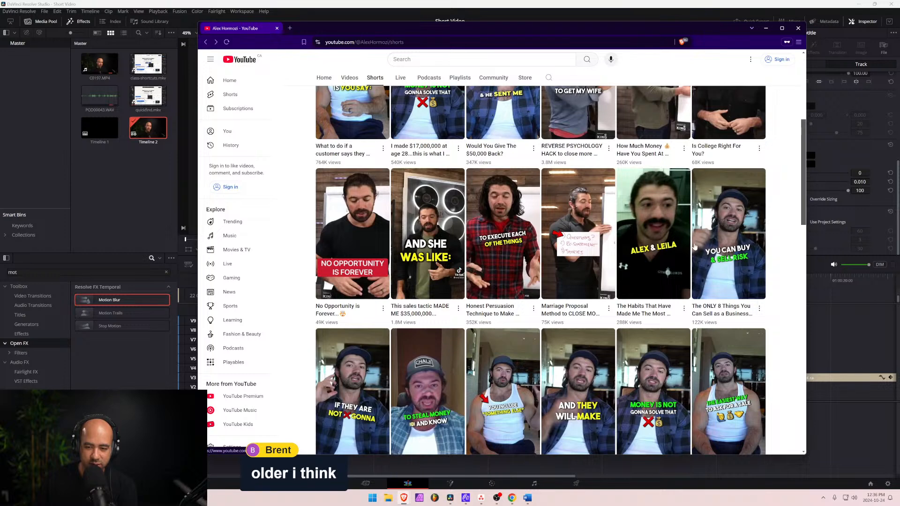
{"action": "left_click", "coordinate": [493, 237]}
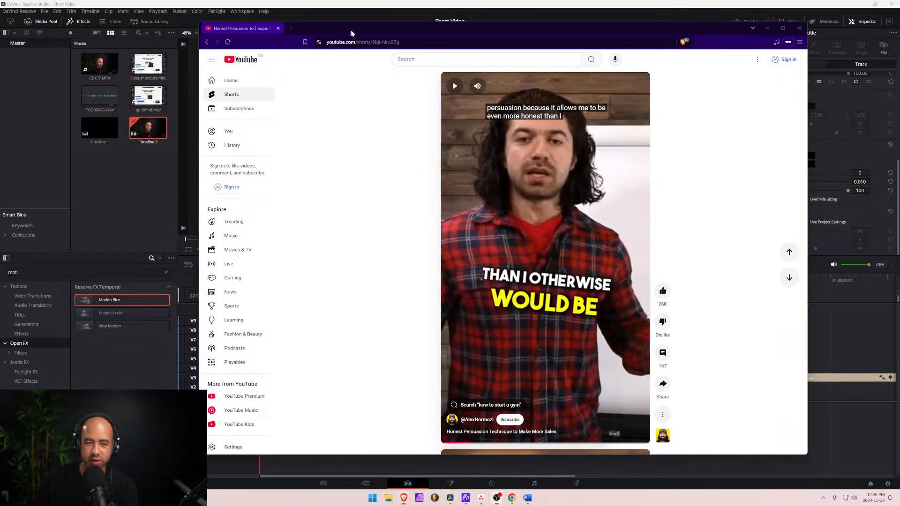
Switch back to DaVinci Resolve, enlarge the viewer above the timeline, and place the playhead at 01:00:00:09.
{"action": "left_click_drag", "start_coordinate": [352, 32], "coordinate": [351, 0]}
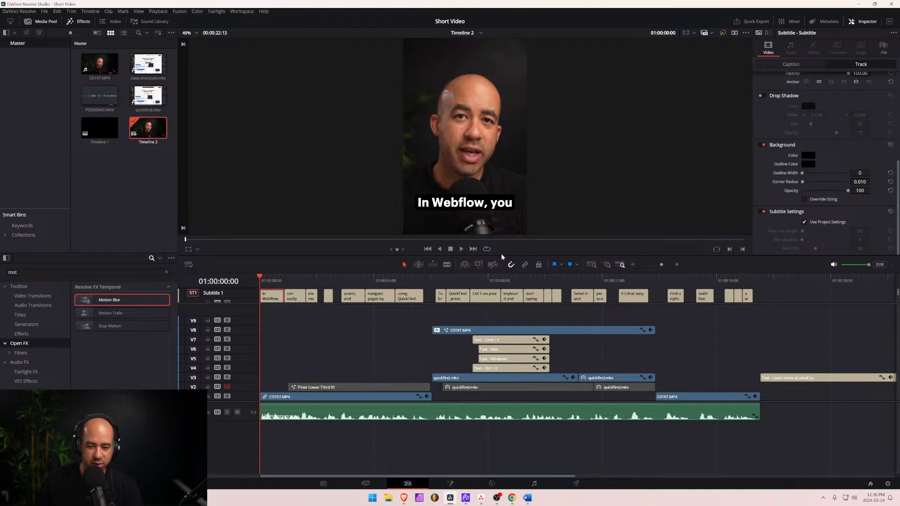
{"action": "left_click_drag", "start_coordinate": [501, 254], "coordinate": [502, 306]}
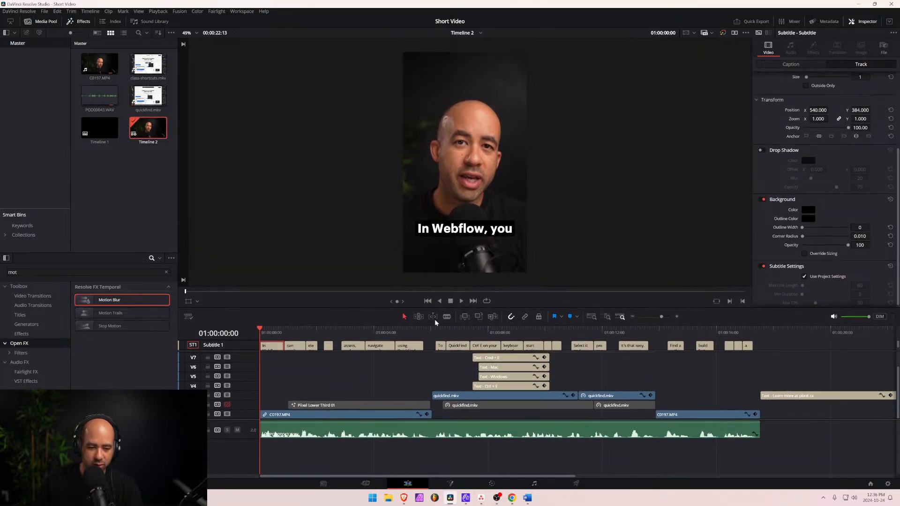
{"action": "left_click_drag", "start_coordinate": [364, 329], "coordinate": [269, 328]}
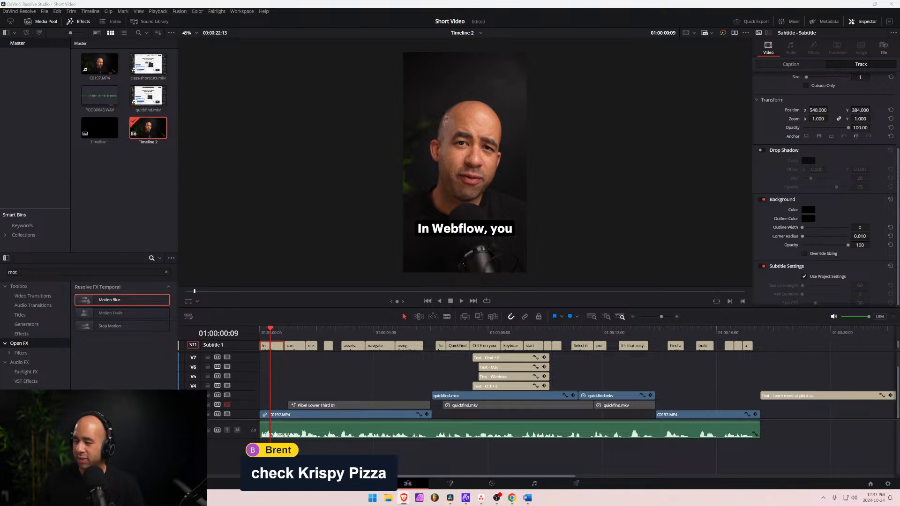
Switch back to the browser, pause the "Finally trying the viral Krispy Pizza" short, and search YouTube for "krispy pizza".
{"action": "left_click_drag", "start_coordinate": [465, 1], "coordinate": [442, 50]}
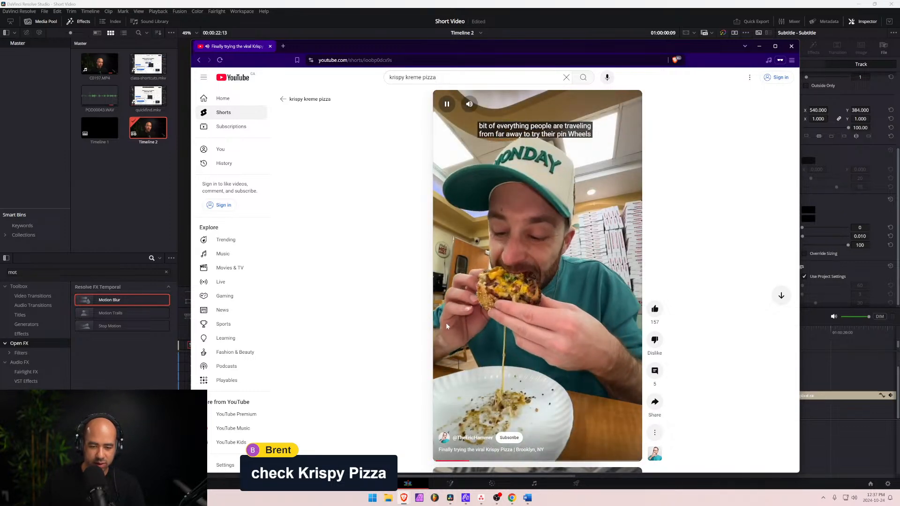
{"action": "left_click", "coordinate": [465, 197]}
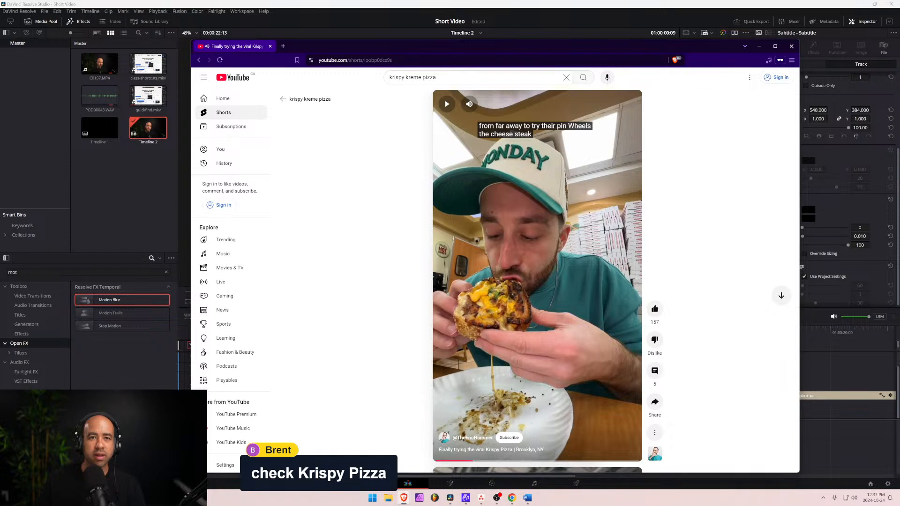
{"action": "left_click_drag", "start_coordinate": [439, 78], "coordinate": [413, 79]}
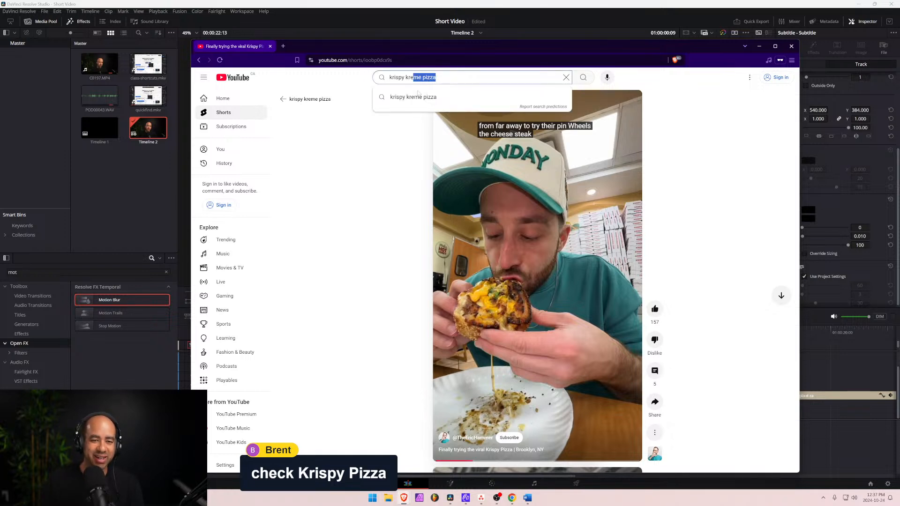
{"action": "key", "text": "BackSpace"}
{"action": "key", "text": "BackSpace"}
{"action": "key", "text": "BackSpace"}
{"action": "key", "text": "BackSpace"}
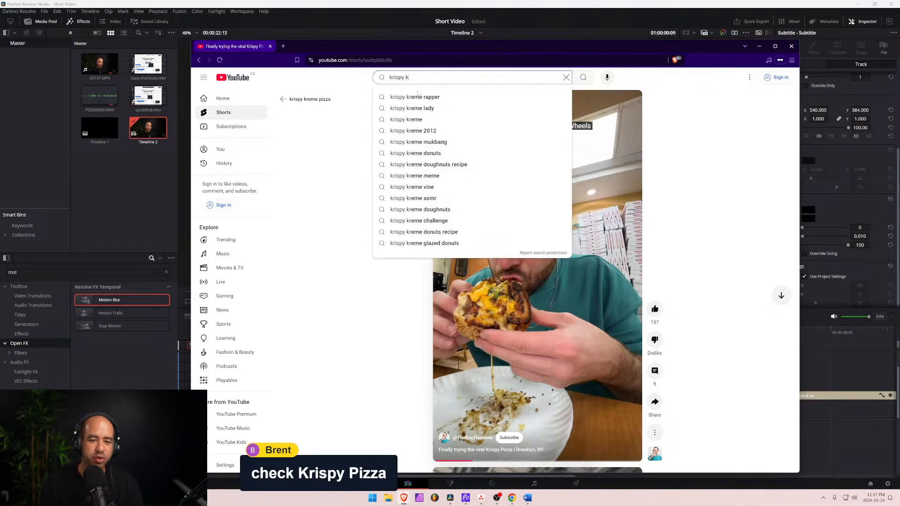
{"action": "type", "text": "piiz"}
{"action": "key", "text": "BackSpace"}
{"action": "key", "text": "BackSpace"}
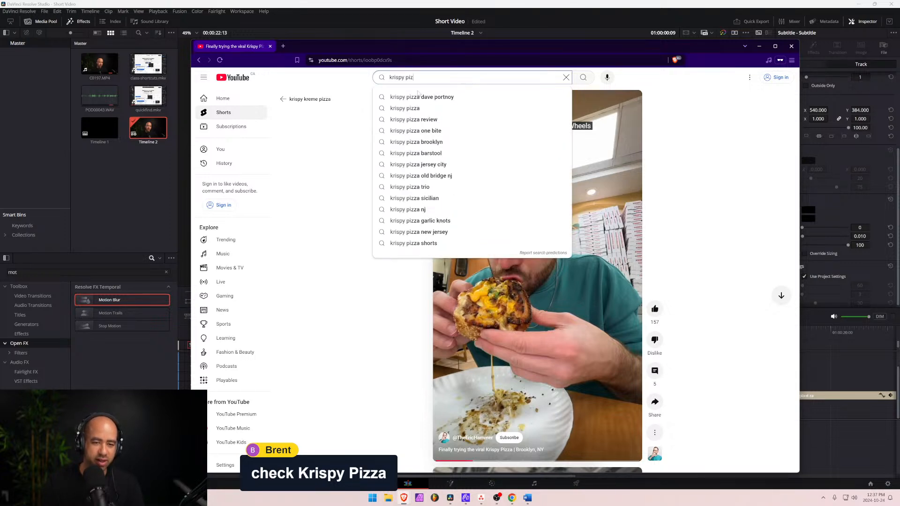
{"action": "type", "text": "zza"}
{"action": "key", "text": "Return"}
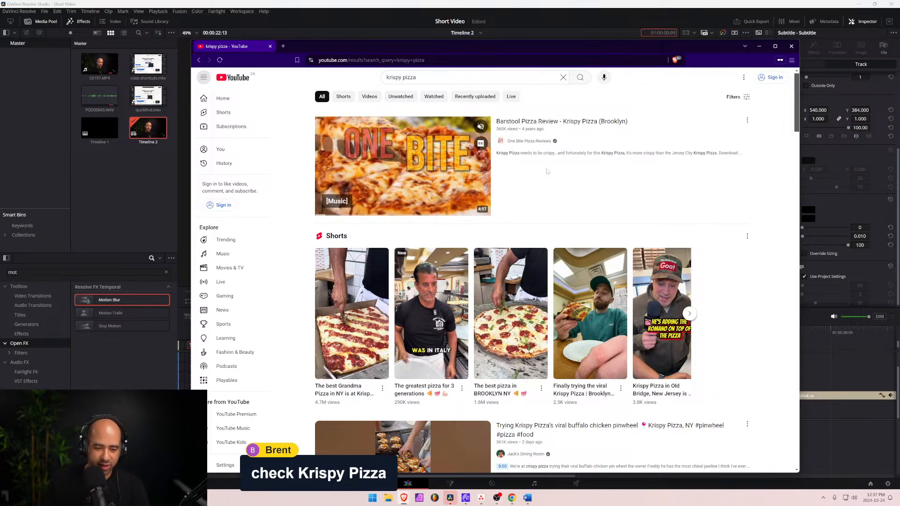
Play the best Grandma Pizza short, move on to "The greatest pizza for 3 generations", and pause it to examine the captions.
{"action": "left_click", "coordinate": [336, 350]}
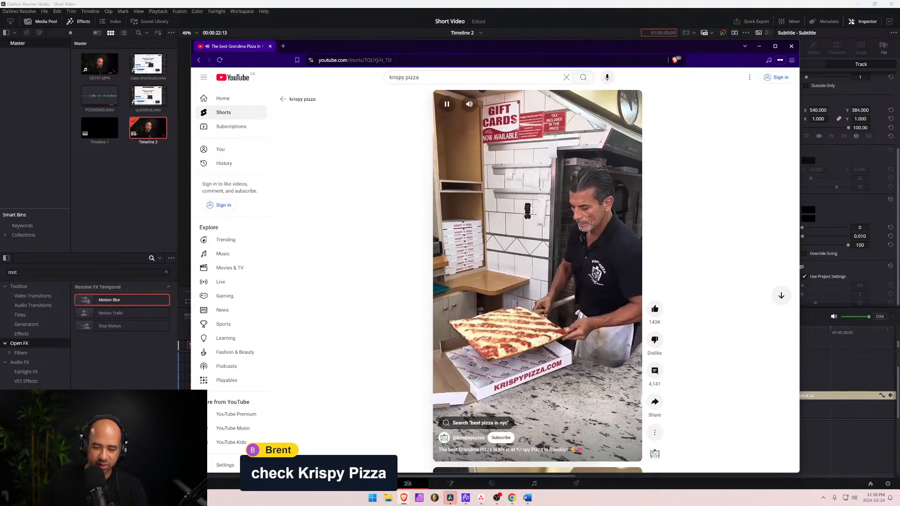
{"action": "scroll", "coordinate": [471, 186], "scroll_direction": "down", "scroll_amount": 1}
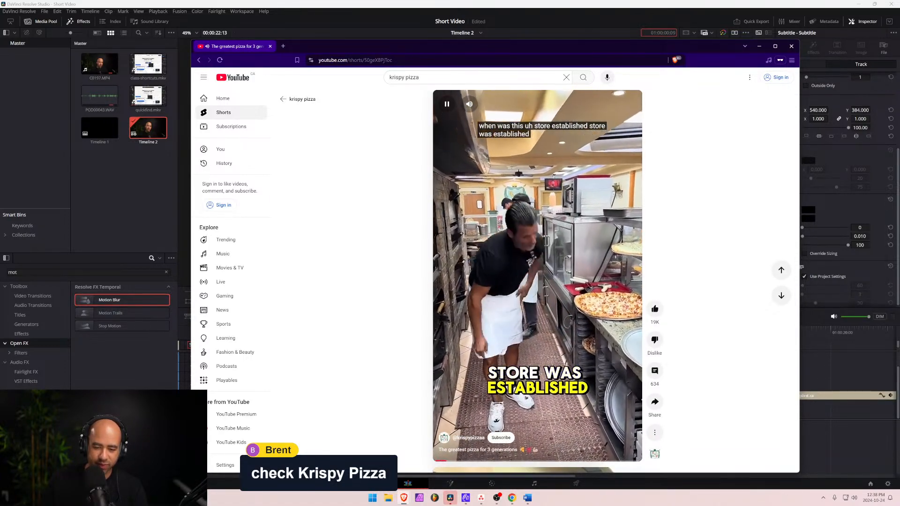
{"action": "left_click", "coordinate": [446, 103]}
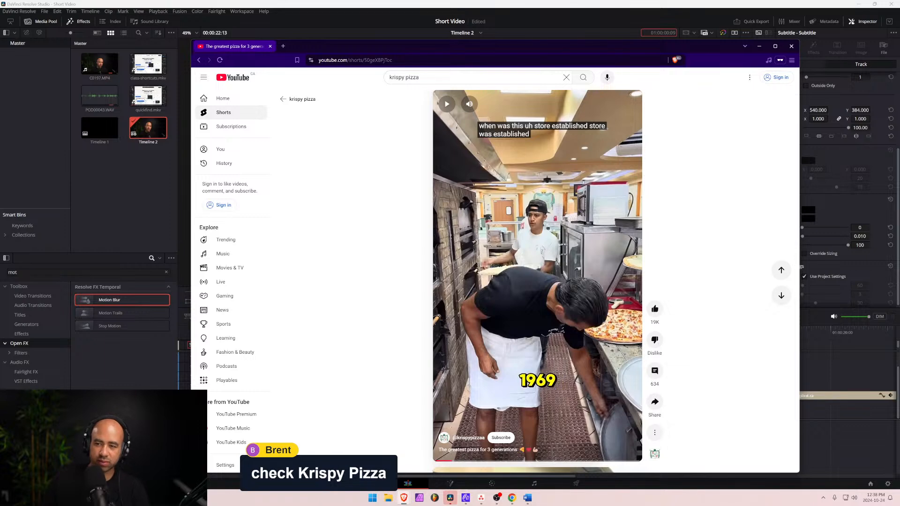
Switch back to DaVinci Resolve and change the "Ctrl E on your" caption text to "Ctrl + E on your".
{"action": "left_click", "coordinate": [758, 46]}
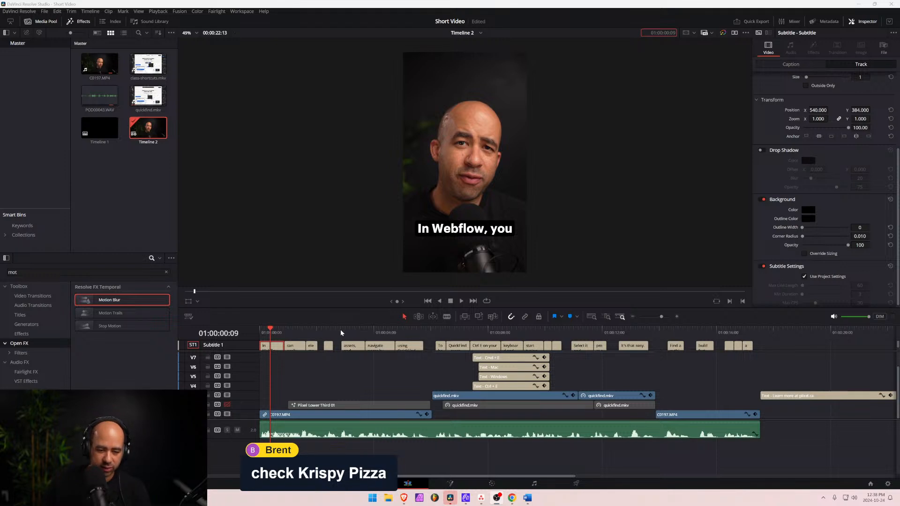
{"action": "key", "text": "space"}
{"action": "left_click", "coordinate": [470, 329]}
{"action": "left_click_drag", "start_coordinate": [473, 328], "coordinate": [481, 328]}
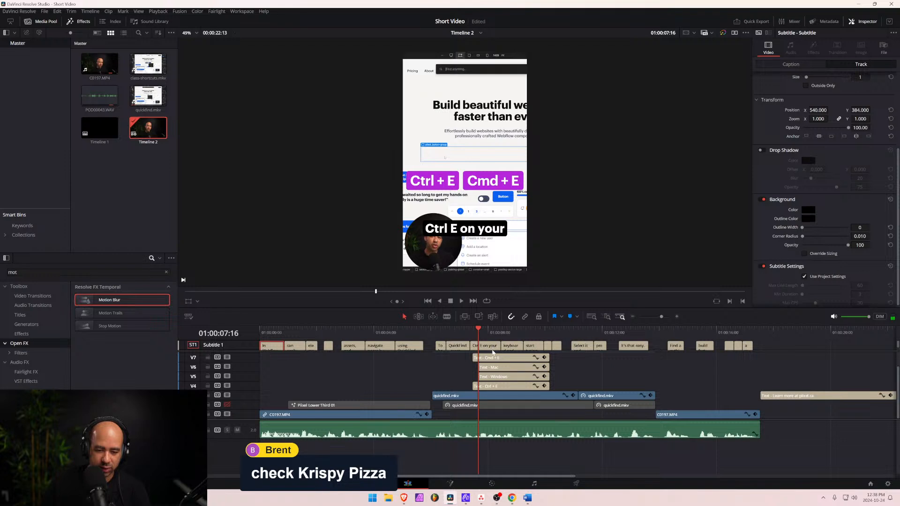
{"action": "left_click", "coordinate": [493, 347]}
{"action": "scroll", "coordinate": [783, 85], "scroll_direction": "up", "scroll_amount": 3}
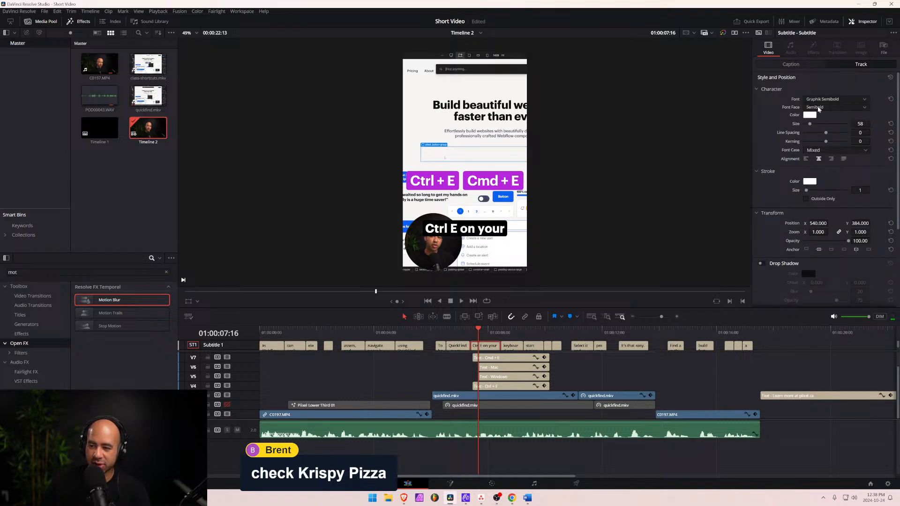
{"action": "left_click", "coordinate": [796, 65]}
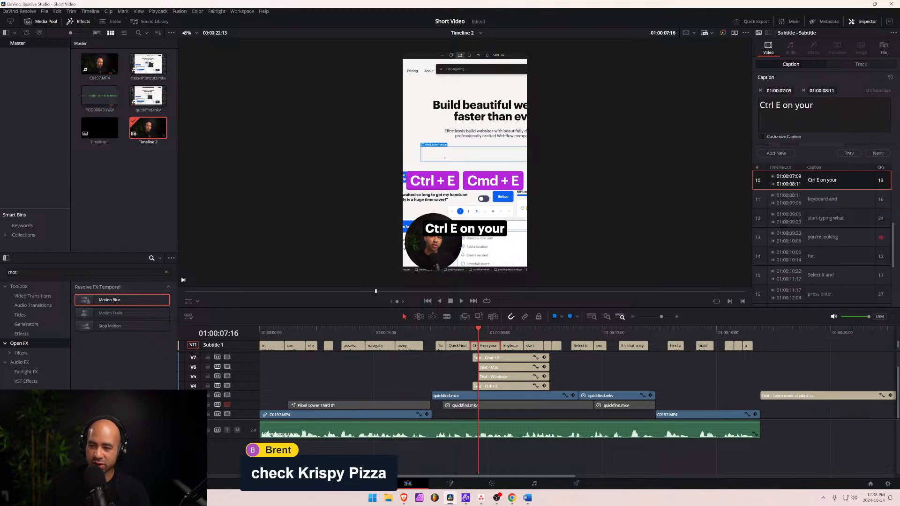
{"action": "left_click", "coordinate": [776, 106]}
{"action": "key", "text": "BackSpace"}
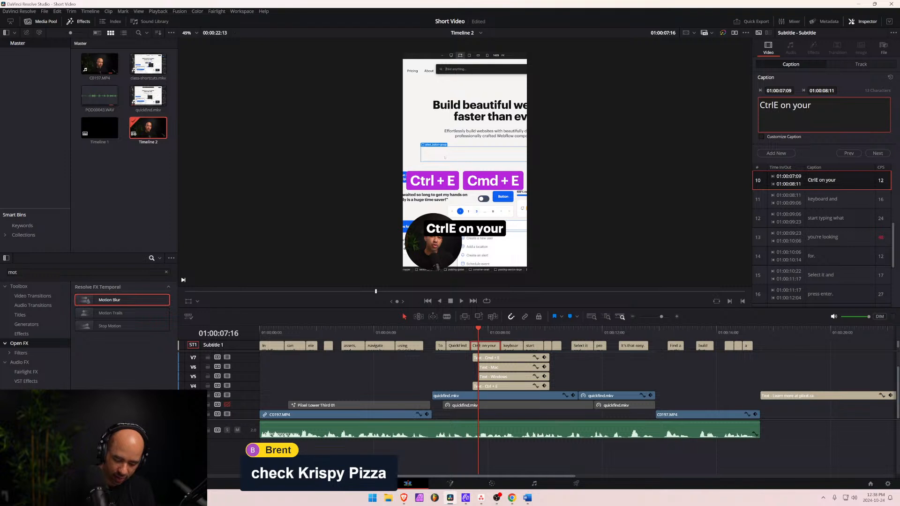
{"action": "type", "text": "+"}
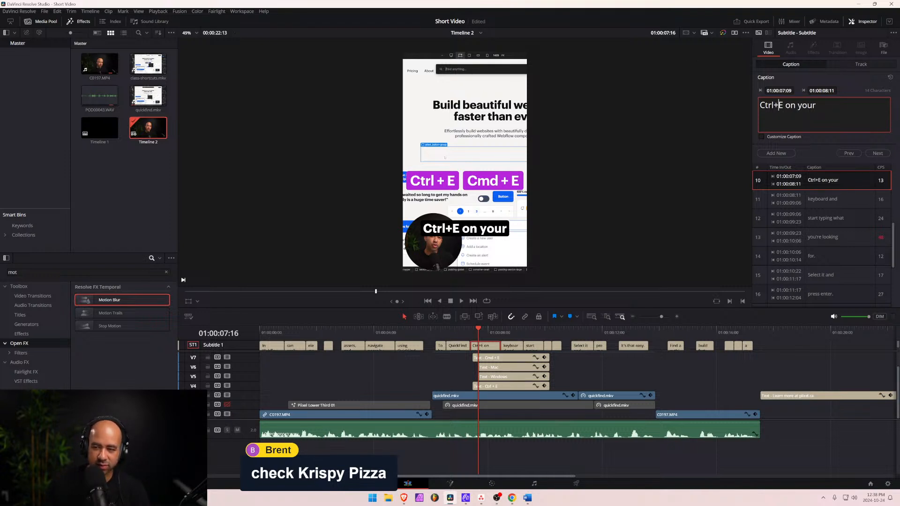
{"action": "key", "text": "Left"}
{"action": "key", "text": "Left"}
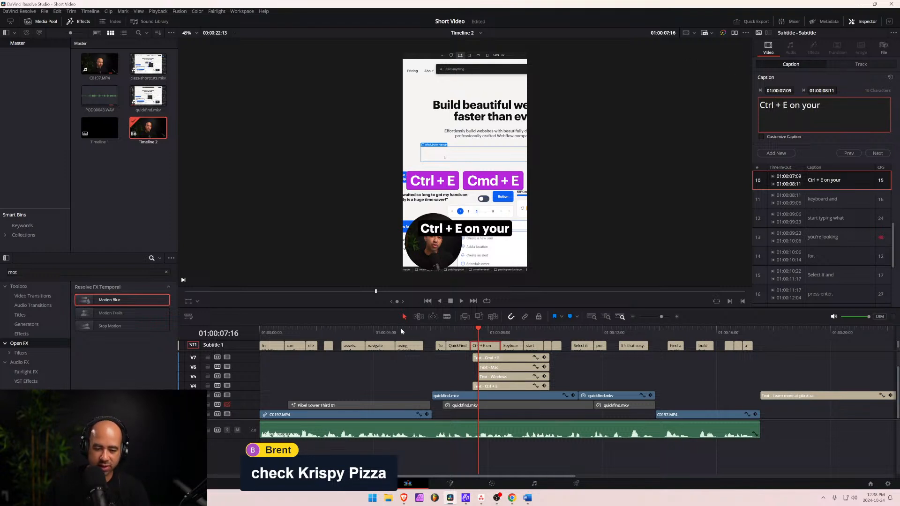
Move the subtitle track near the top edge of the video by setting its Y position to 1724.
{"action": "left_click", "coordinate": [271, 333]}
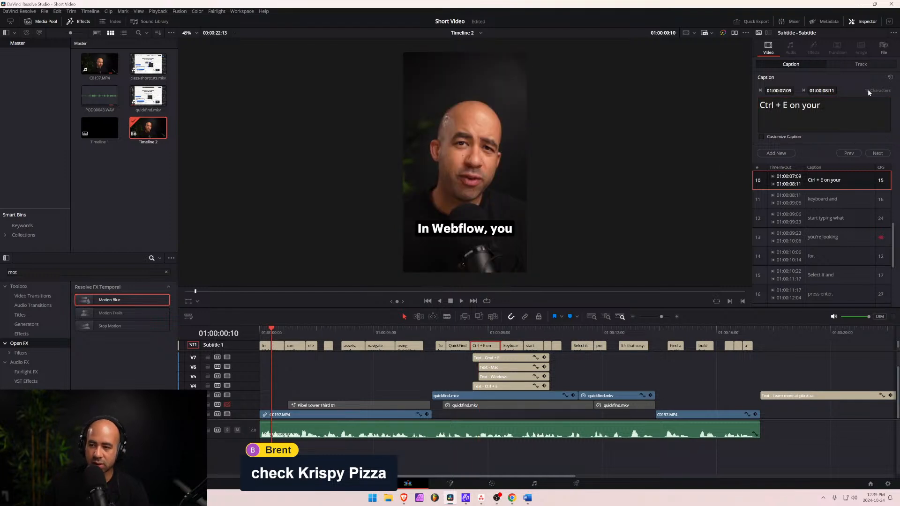
{"action": "left_click", "coordinate": [867, 63]}
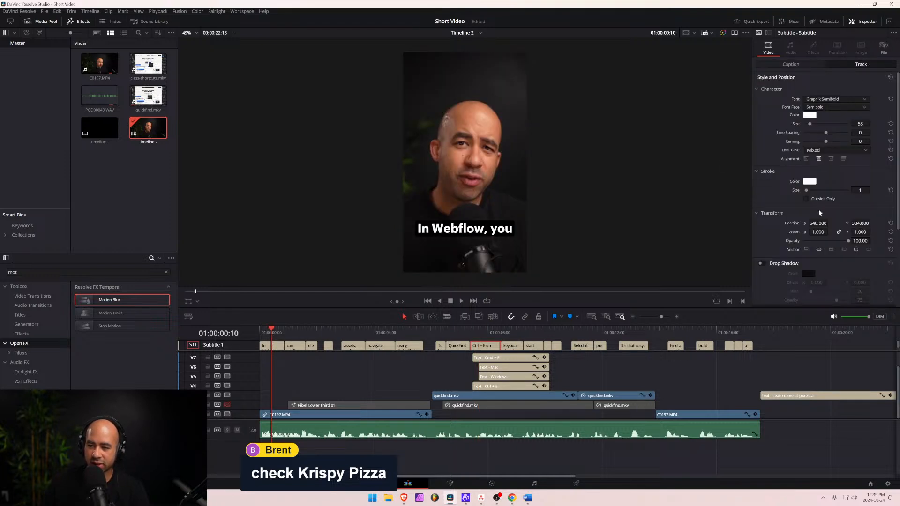
{"action": "left_click_drag", "start_coordinate": [855, 224], "coordinate": [817, 224]}
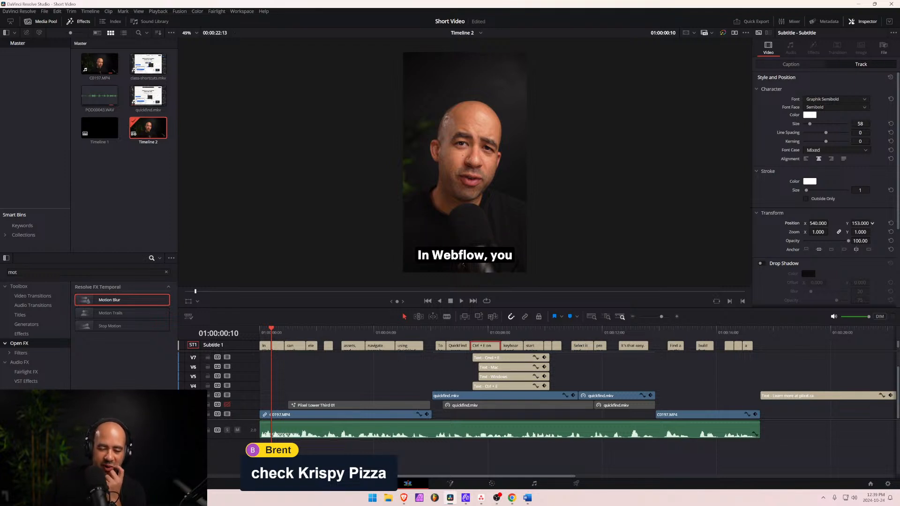
{"action": "mouse_move", "coordinate": [859, 224]}
{"action": "left_mouse_down"}
{"action": "mouse_move", "coordinate": [892, 224]}
{"action": "mouse_move", "coordinate": [874, 223]}
{"action": "left_mouse_up"}
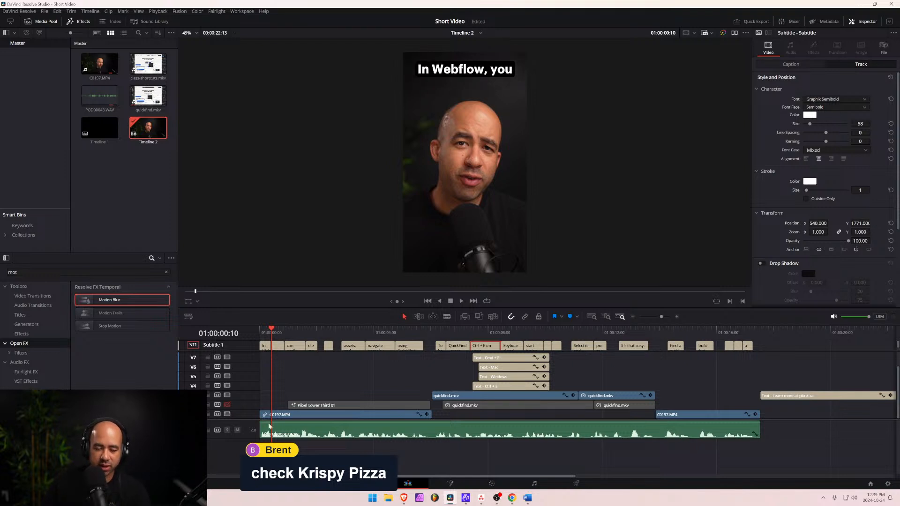
{"action": "key", "text": "space"}
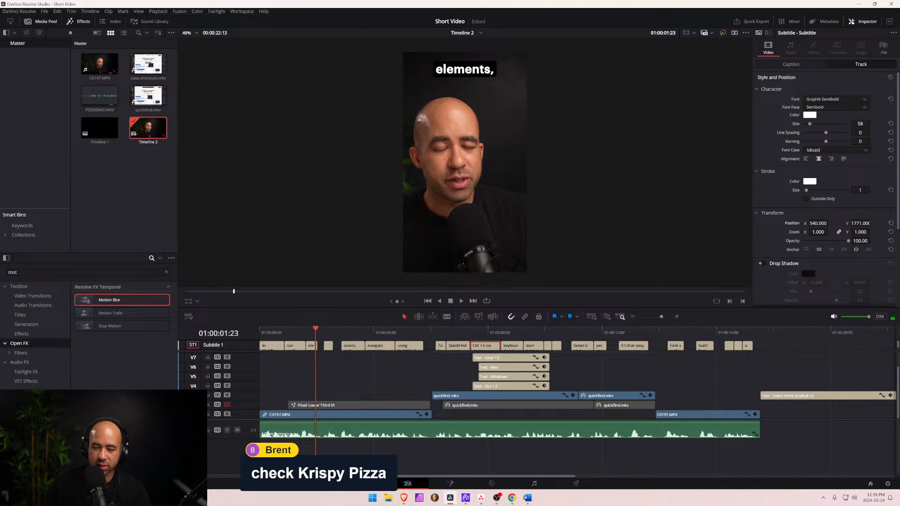
{"action": "left_click_drag", "start_coordinate": [861, 223], "coordinate": [839, 223]}
Play the short through the "Ctrl + E on your" caption to review the subtitle placement, and return the playhead to 01:00:06:04.
{"action": "key", "text": "space"}
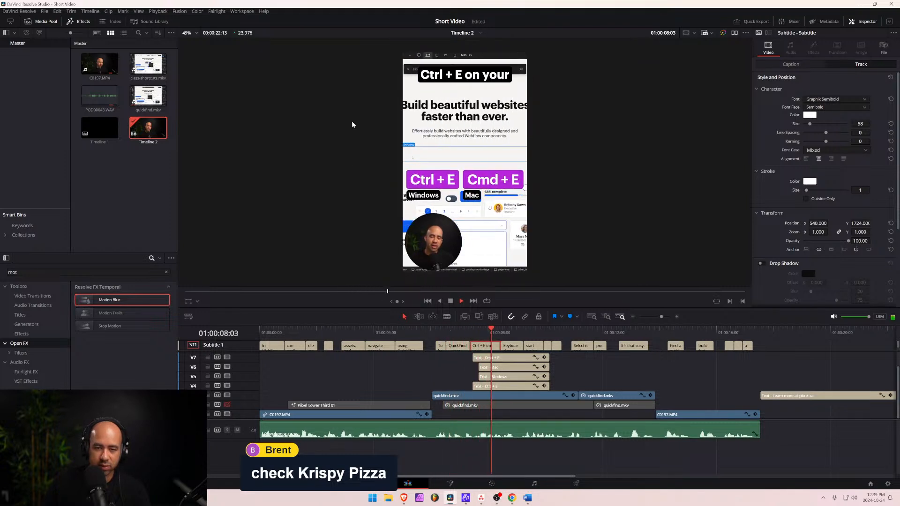
{"action": "key", "text": "space"}
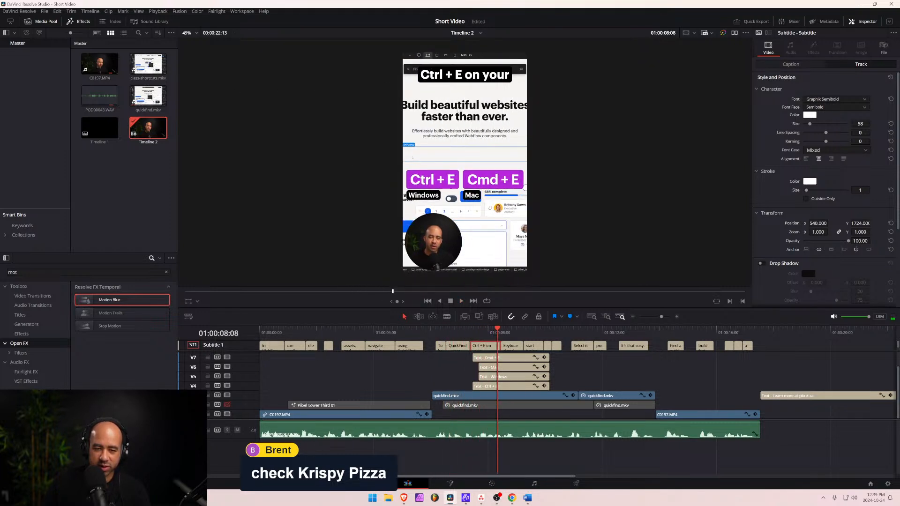
{"action": "left_click", "coordinate": [434, 330]}
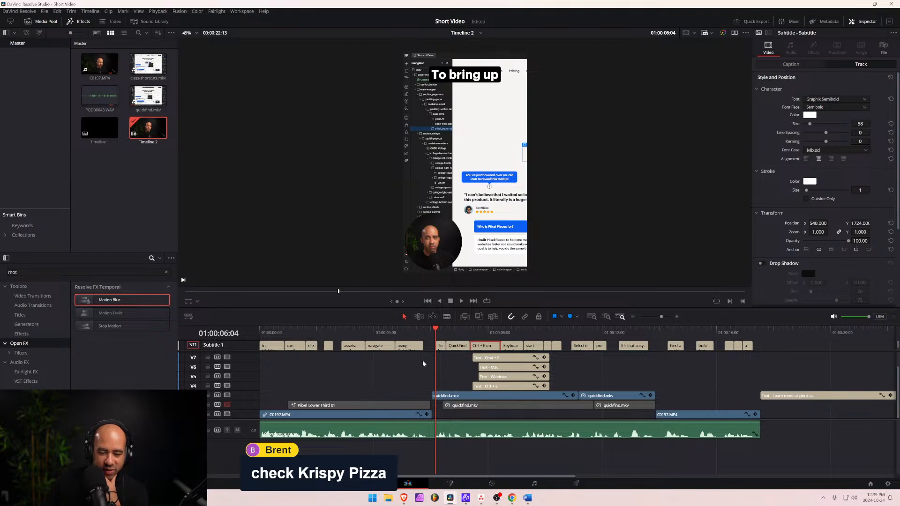
Set the circular webcam clip's Transform effect Crop Right to 0.267 and save the project.
{"action": "left_click", "coordinate": [448, 395]}
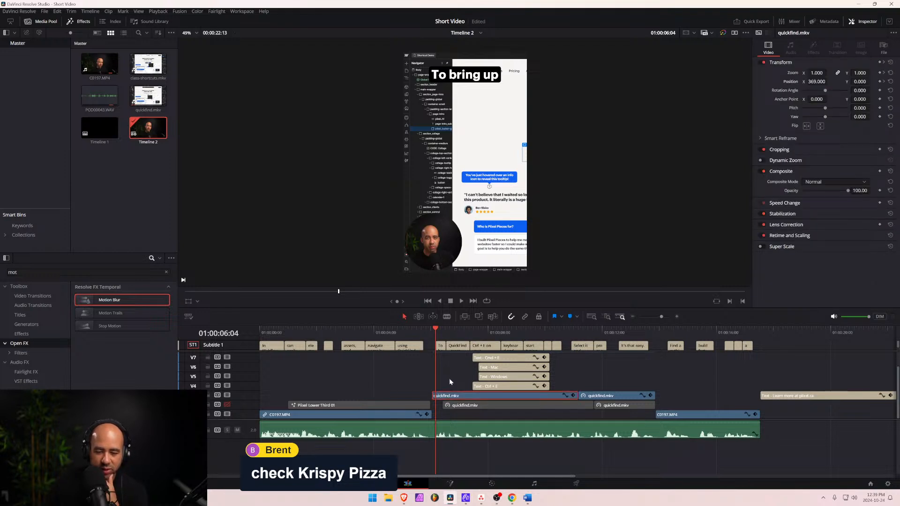
{"action": "scroll", "coordinate": [452, 380], "scroll_direction": "up", "scroll_amount": 1}
{"action": "left_click", "coordinate": [454, 366]}
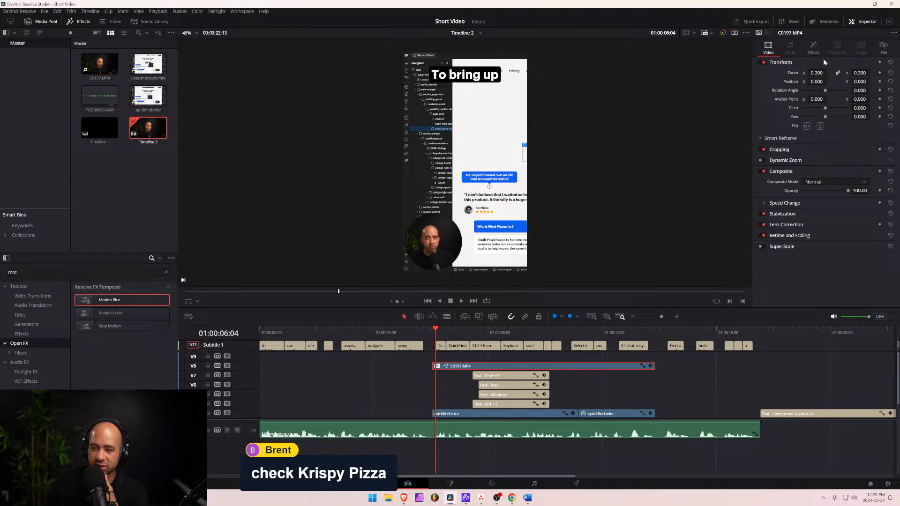
{"action": "left_click", "coordinate": [814, 48]}
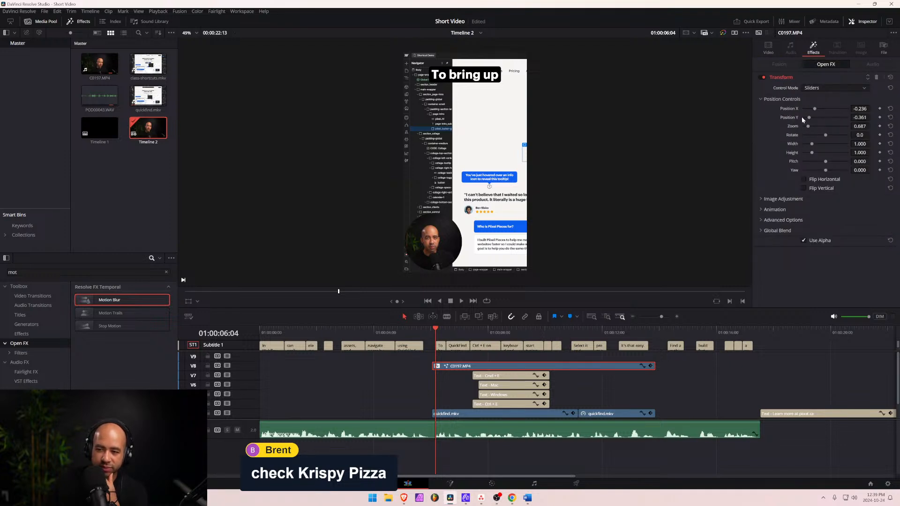
{"action": "left_click_drag", "start_coordinate": [809, 118], "coordinate": [809, 117]}
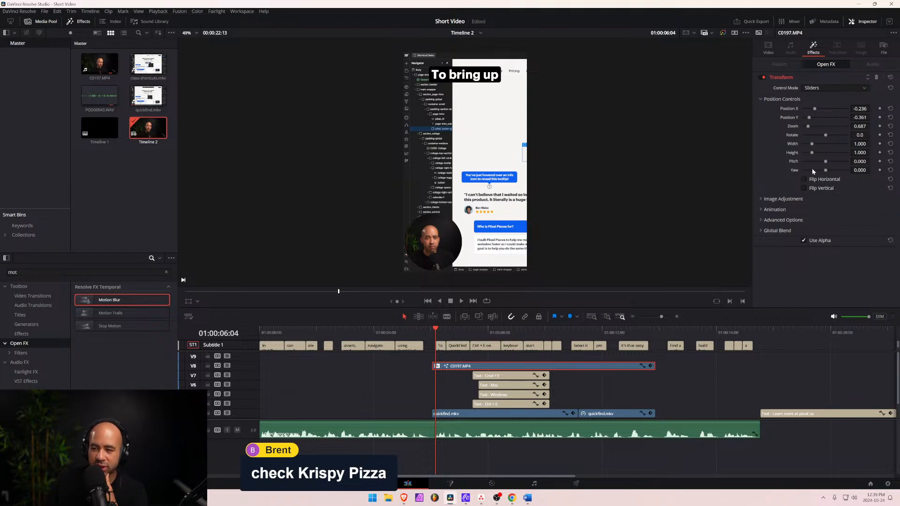
{"action": "left_click", "coordinate": [761, 199]}
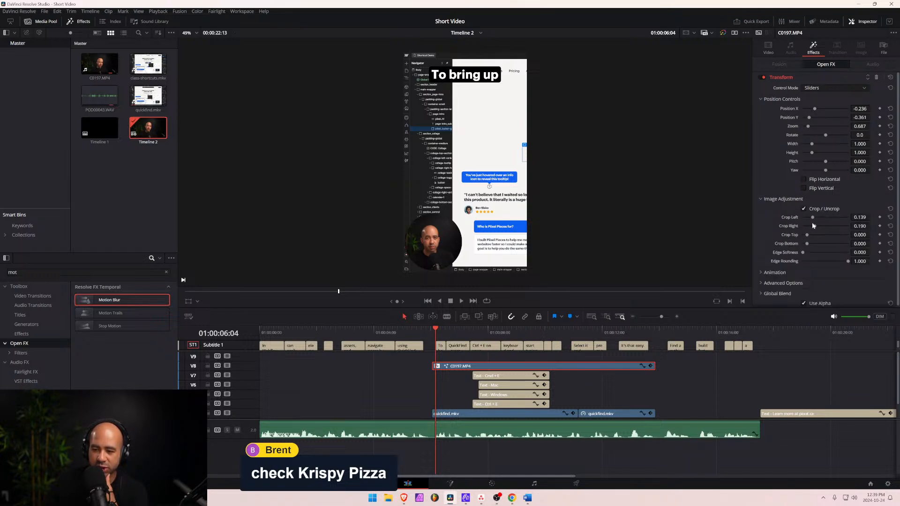
{"action": "left_click_drag", "start_coordinate": [813, 227], "coordinate": [819, 227]}
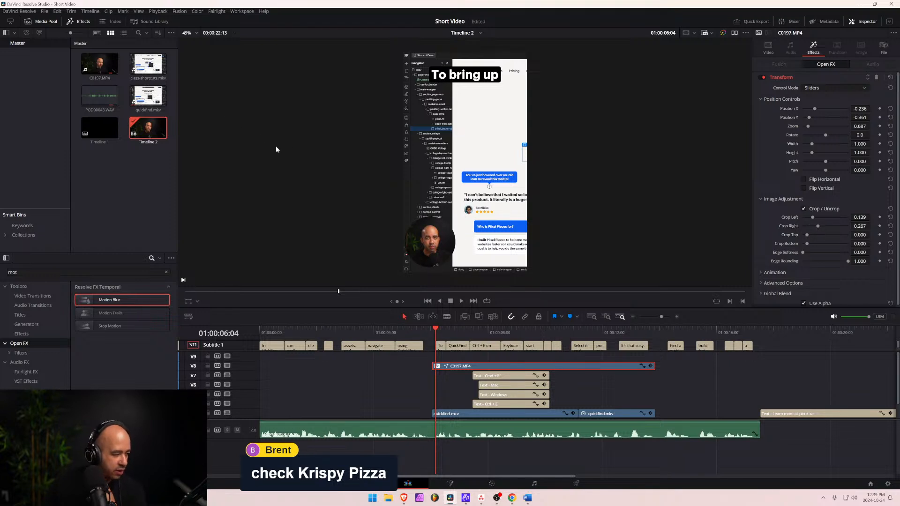
{"action": "key", "text": "ctrl+s"}
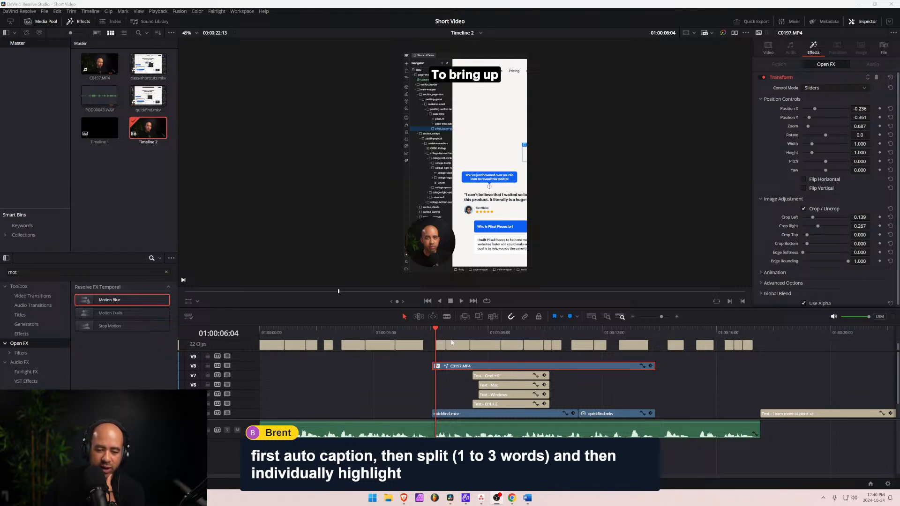
Try duplicating the "To bring up" caption onto a second subtitle track and compare the two tracks' visibility, then undo the duplicate.
{"action": "left_click_drag", "start_coordinate": [463, 349], "coordinate": [439, 347]}
{"action": "left_click", "coordinate": [441, 395]}
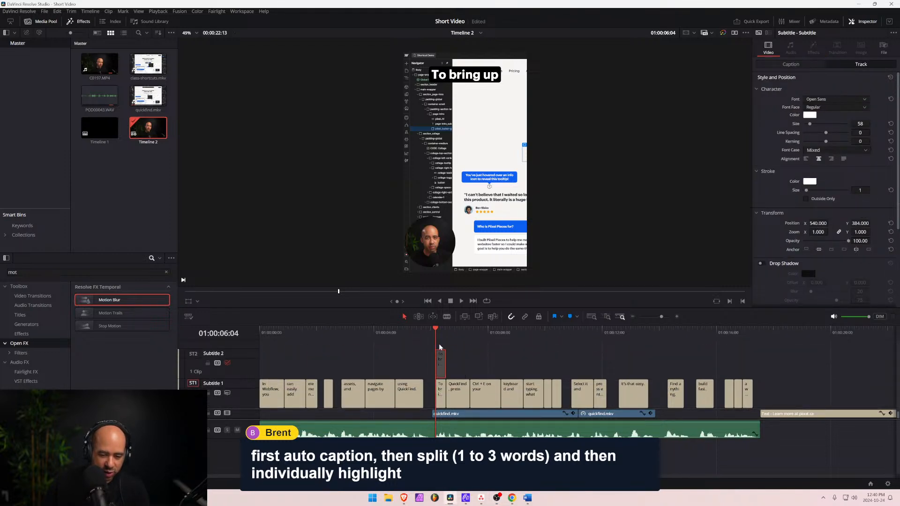
{"action": "left_click", "coordinate": [227, 363]}
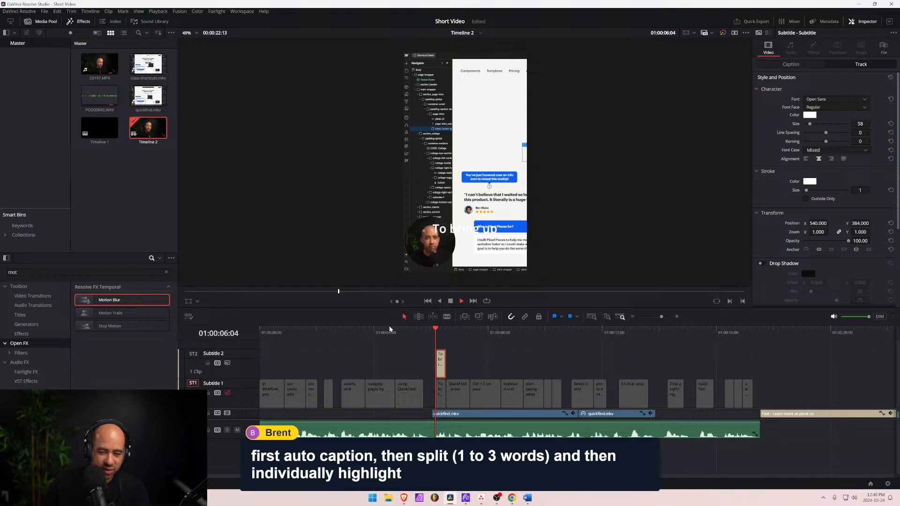
{"action": "left_click_drag", "start_coordinate": [480, 336], "coordinate": [434, 335]}
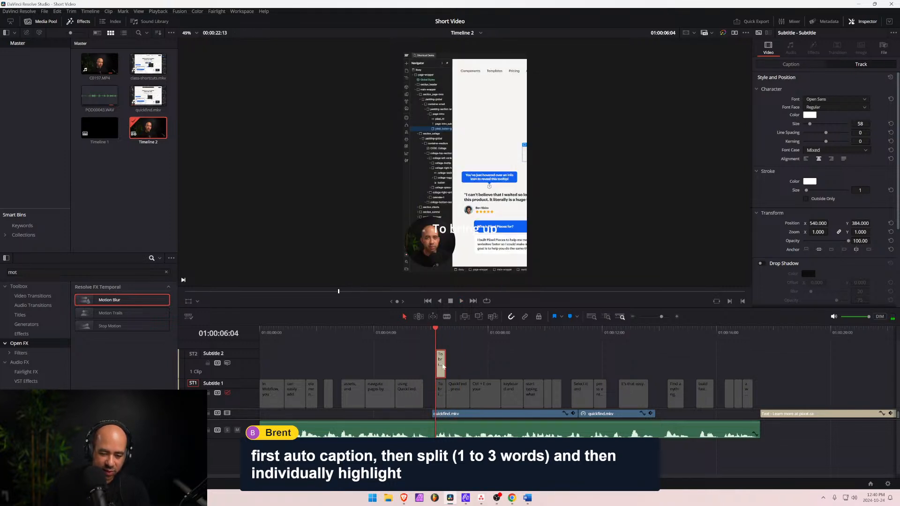
{"action": "left_click", "coordinate": [439, 405]}
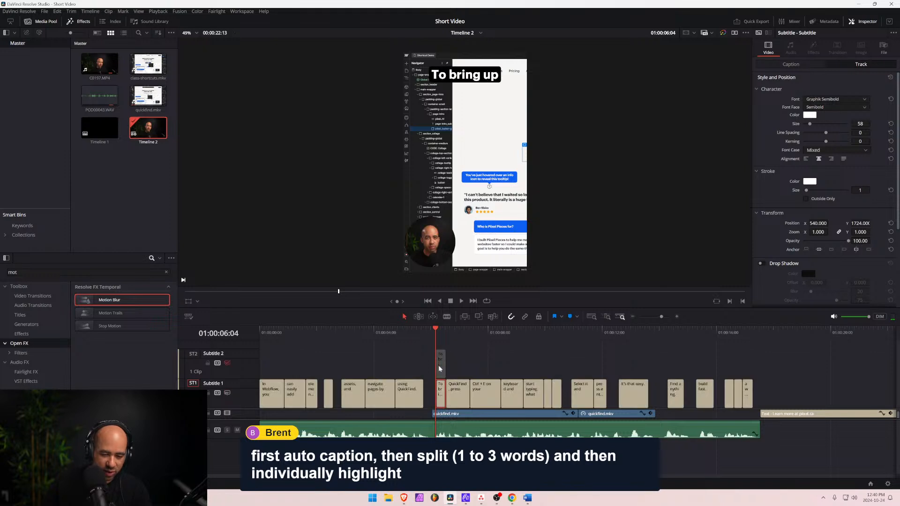
{"action": "key", "text": "ctrl+z"}
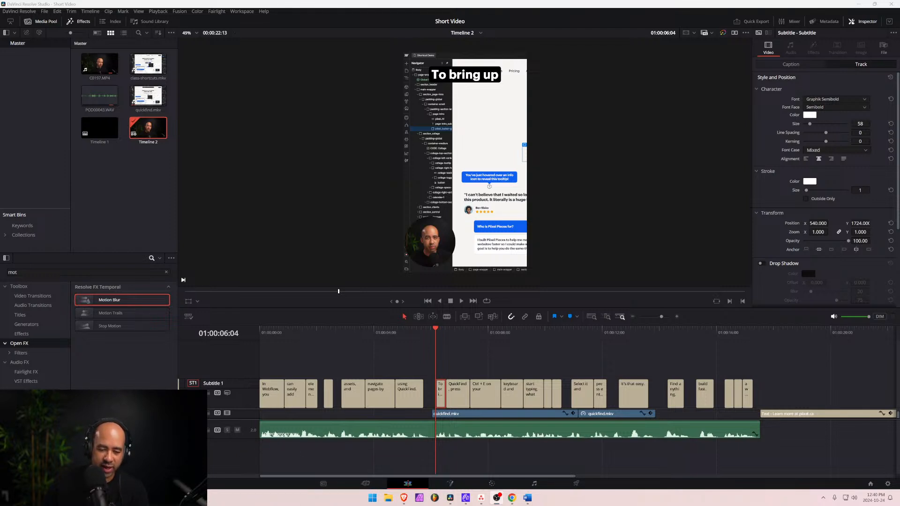
Split the "To bring up" caption on the Subtitle 1 track at 01:00:06:06.
{"action": "left_click", "coordinate": [432, 329]}
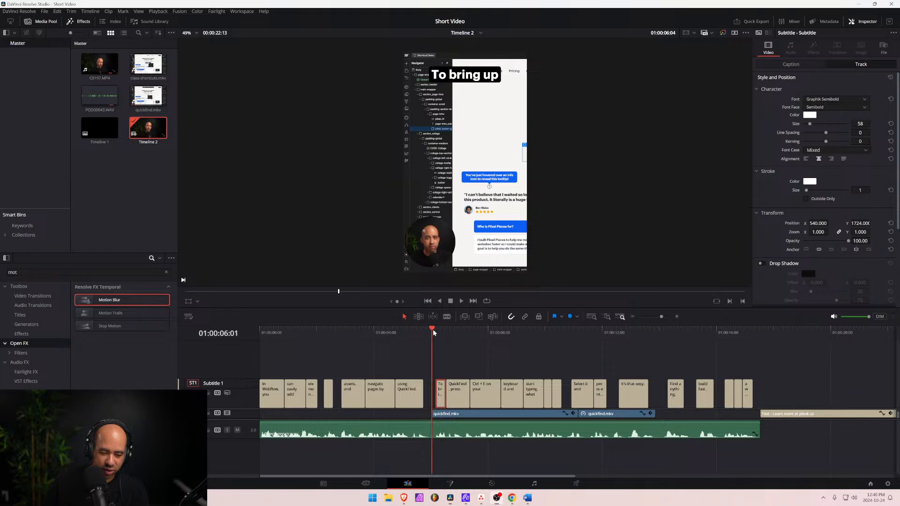
{"action": "scroll", "coordinate": [458, 372], "scroll_direction": "up", "scroll_amount": 1}
{"action": "scroll", "coordinate": [458, 372], "scroll_direction": "up", "scroll_amount": 3}
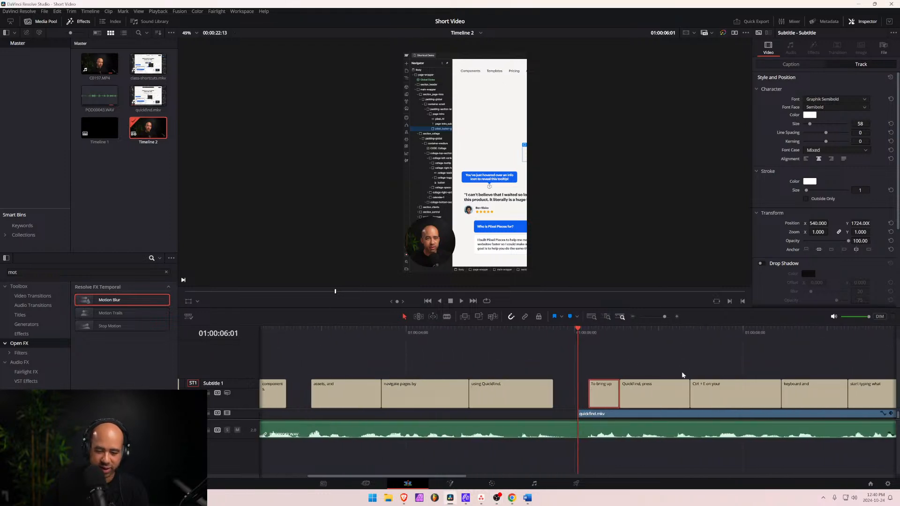
{"action": "left_click", "coordinate": [605, 330]}
{"action": "mouse_move", "coordinate": [605, 330]}
{"action": "left_mouse_down"}
{"action": "mouse_move", "coordinate": [619, 330]}
{"action": "mouse_move", "coordinate": [600, 332]}
{"action": "left_mouse_up"}
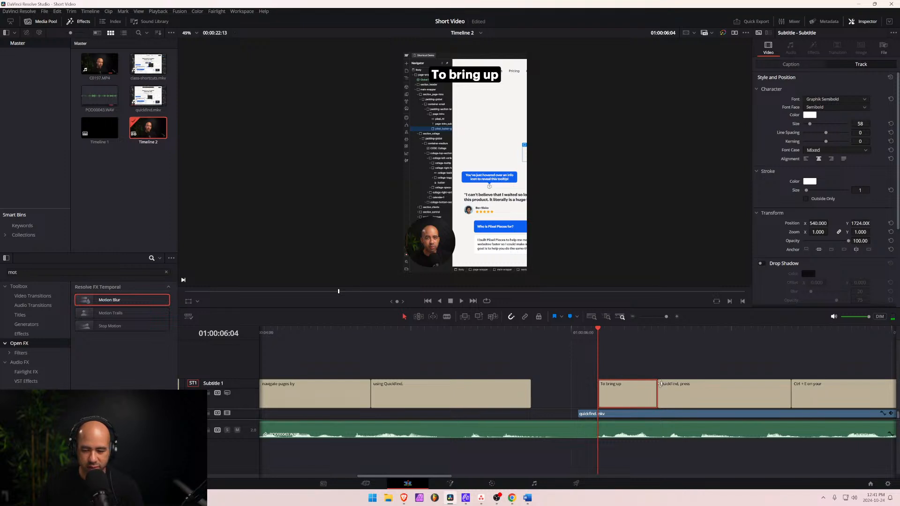
{"action": "scroll", "coordinate": [618, 401], "scroll_direction": "up", "scroll_amount": 4}
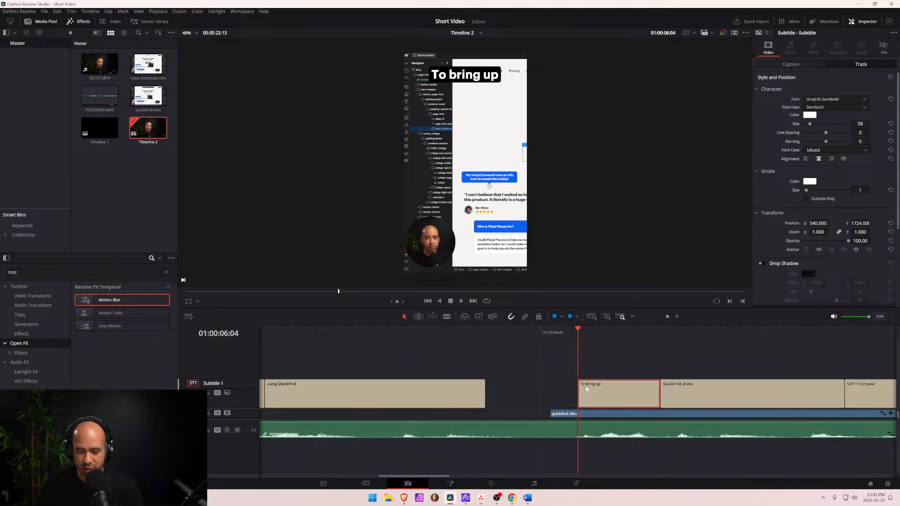
{"action": "key", "text": "Right"}
{"action": "key", "text": "Right"}
{"action": "key", "text": "Left"}
{"action": "key", "text": "Left"}
{"action": "key", "text": "Down"}
{"action": "mouse_move", "coordinate": [586, 330]}
{"action": "left_mouse_down"}
{"action": "mouse_move", "coordinate": [604, 332]}
{"action": "mouse_move", "coordinate": [596, 334]}
{"action": "left_mouse_up"}
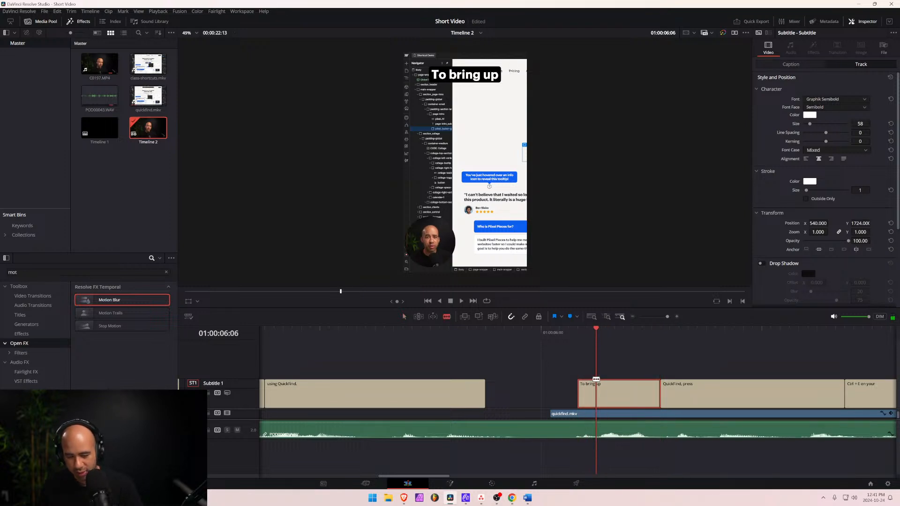
{"action": "key", "text": "ctrl+b"}
Try splitting the remaining part of the "To bring up" caption at 01:00:06:09, then undo that second split.
{"action": "left_click_drag", "start_coordinate": [597, 329], "coordinate": [625, 331]}
{"action": "left_click", "coordinate": [626, 389]}
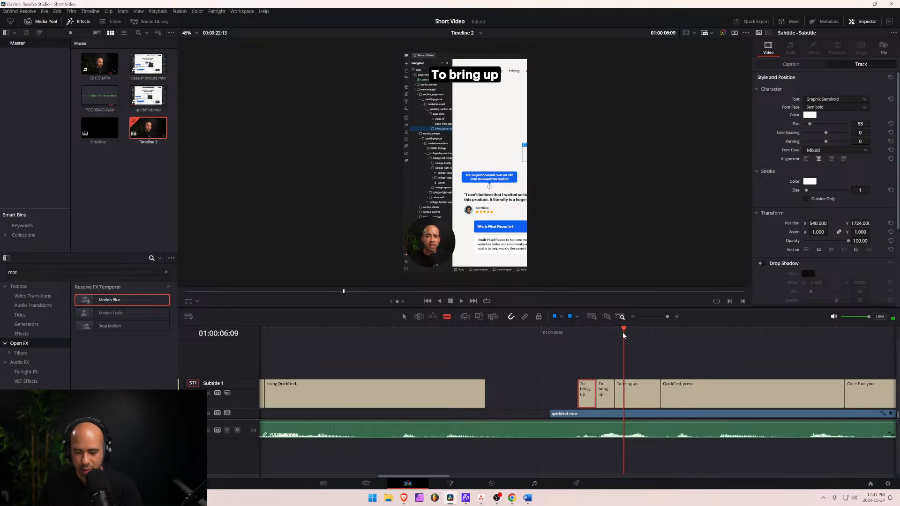
{"action": "left_click", "coordinate": [626, 392]}
{"action": "left_click", "coordinate": [628, 390]}
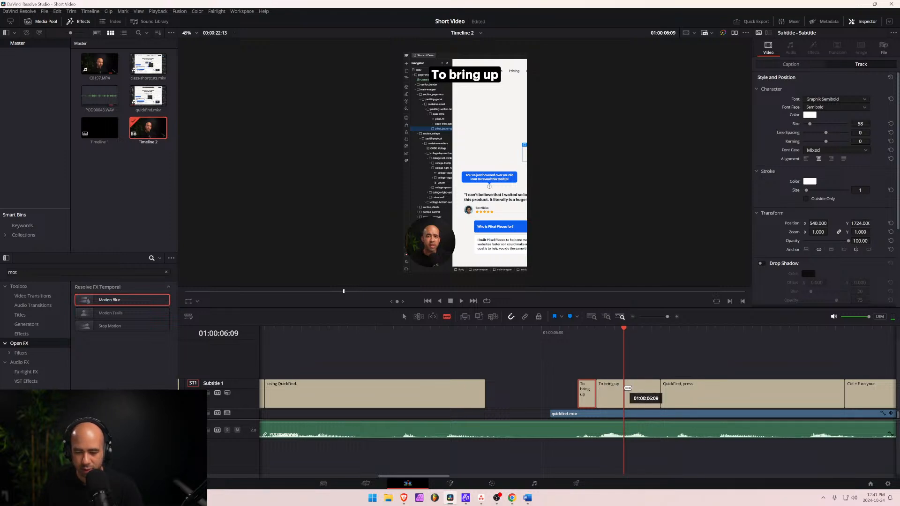
{"action": "left_click_drag", "start_coordinate": [625, 336], "coordinate": [578, 336]}
{"action": "key", "text": "space"}
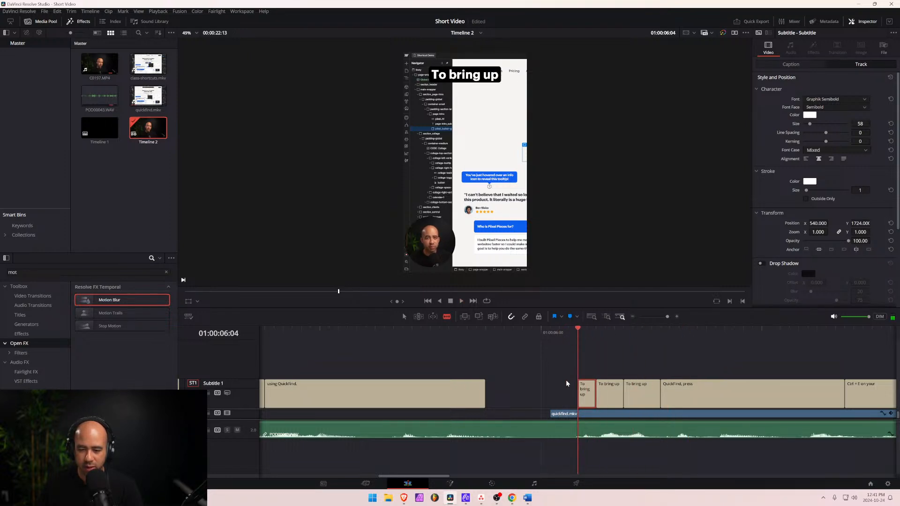
{"action": "key", "text": "ctrl+z"}
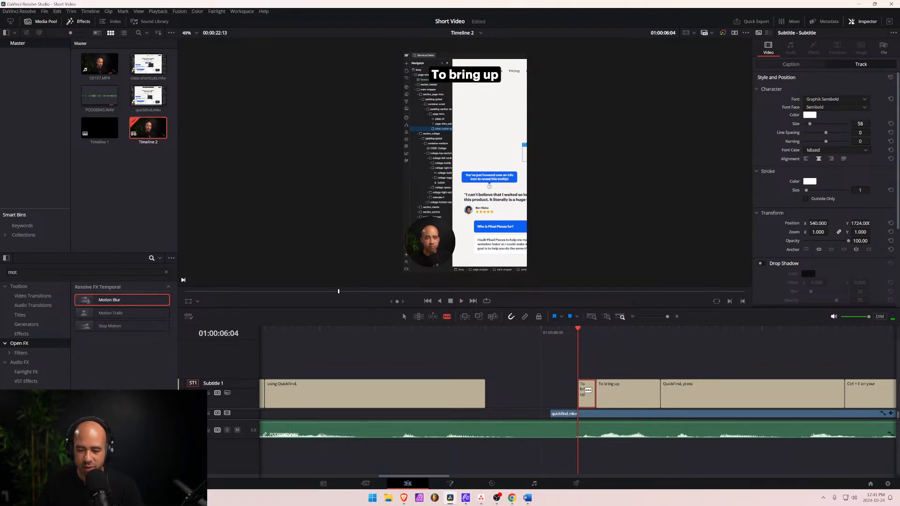
Enable custom styling for the first "To bring up" caption segment, select the word "To" in its text, and open the font color choice.
{"action": "key", "text": "a"}
{"action": "left_click", "coordinate": [812, 67]}
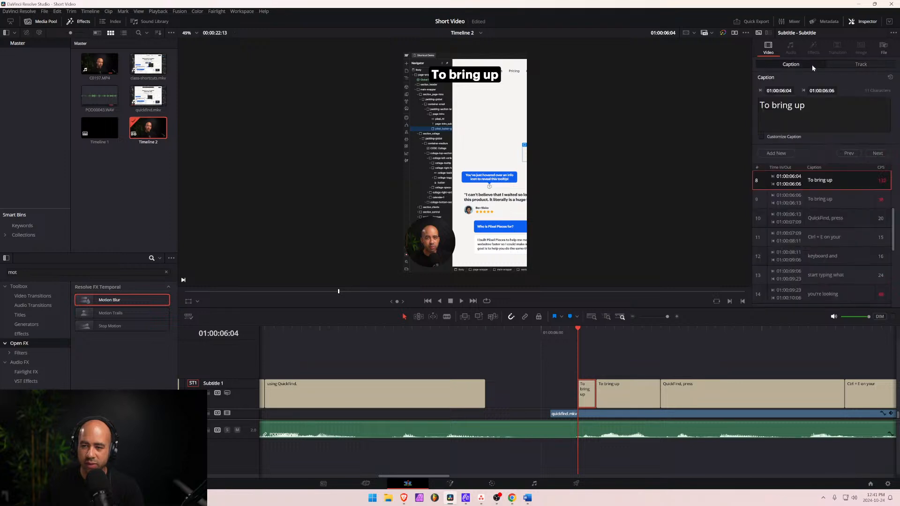
{"action": "left_click", "coordinate": [801, 203]}
{"action": "left_click", "coordinate": [803, 178]}
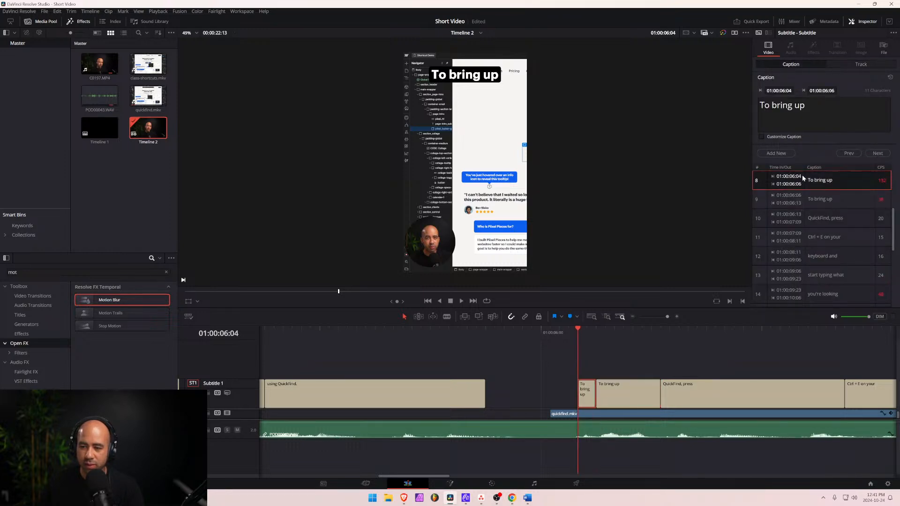
{"action": "left_click", "coordinate": [761, 137]}
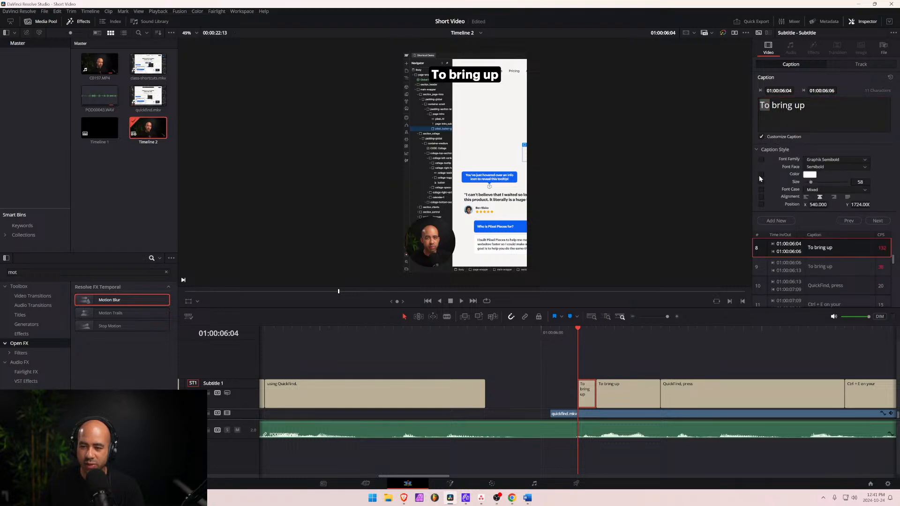
{"action": "left_click", "coordinate": [808, 175]}
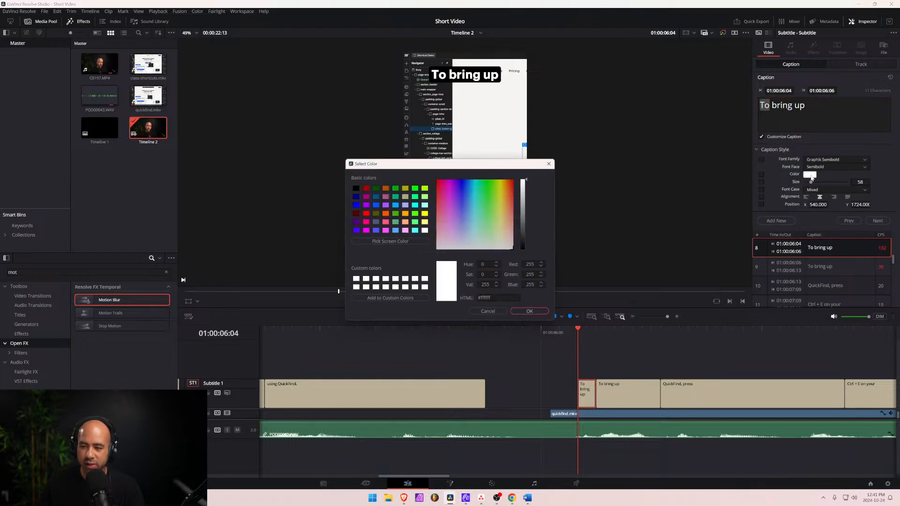
Colour the word "To" green (#00ff00) in the "To bring up" caption starting at 01:00:06:04.
{"action": "left_click", "coordinate": [415, 188]}
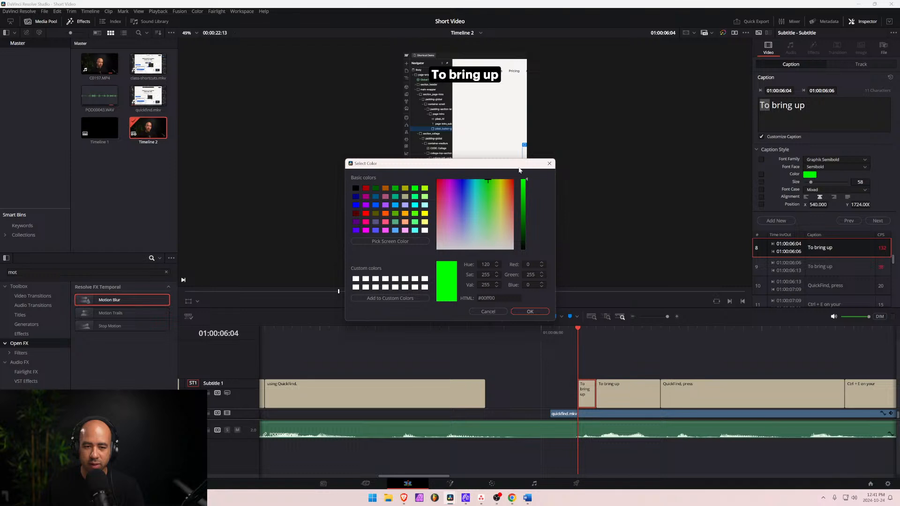
{"action": "left_click", "coordinate": [529, 311]}
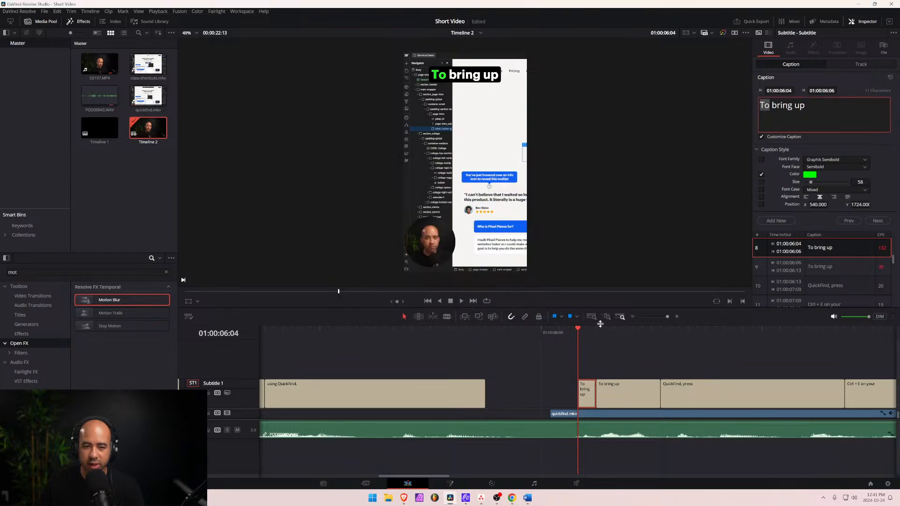
Colour the word "bring" green (#00ff00) in the second "To bring up" caption and enable its caption customization.
{"action": "left_click_drag", "start_coordinate": [578, 330], "coordinate": [612, 334]}
{"action": "left_click", "coordinate": [629, 396]}
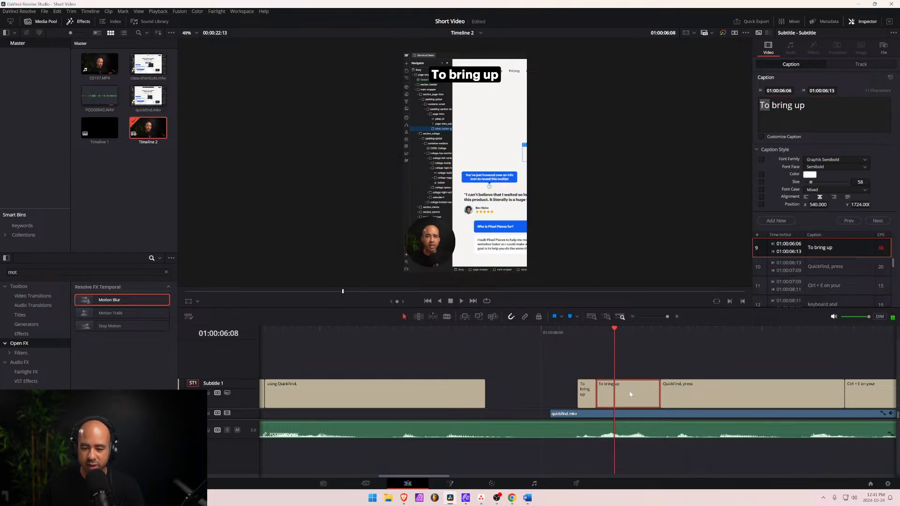
{"action": "left_click_drag", "start_coordinate": [792, 106], "coordinate": [771, 106]}
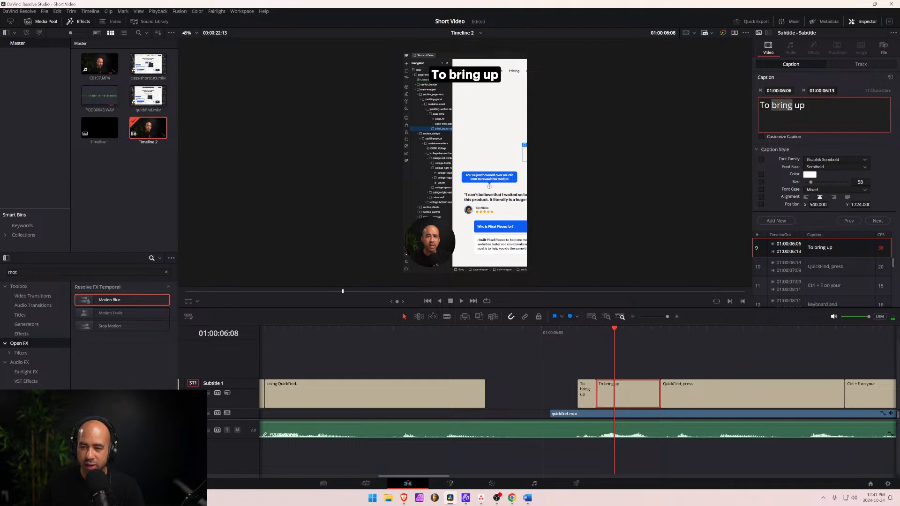
{"action": "left_click", "coordinate": [809, 175]}
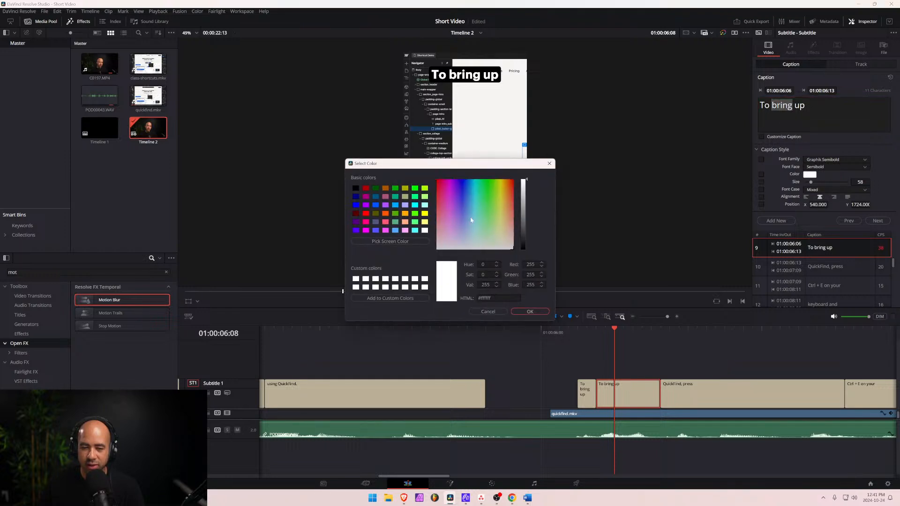
{"action": "left_click", "coordinate": [415, 189]}
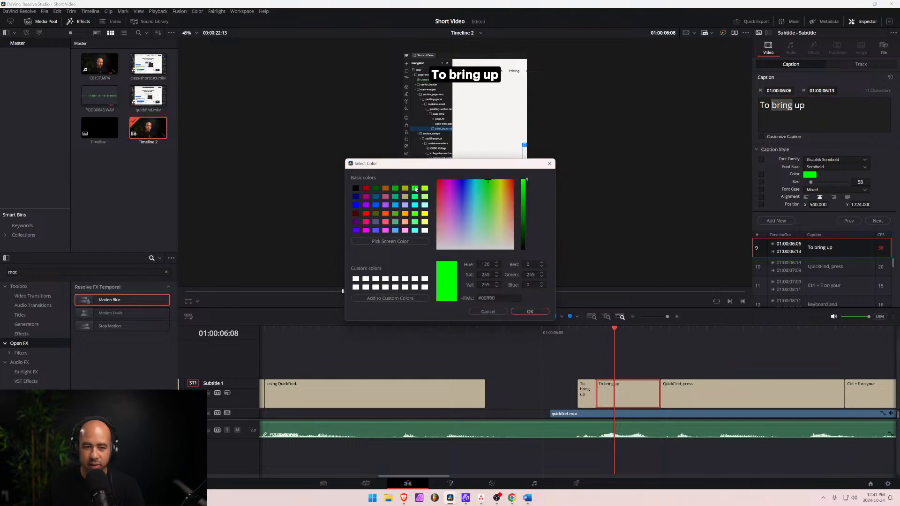
{"action": "left_click", "coordinate": [531, 308]}
{"action": "left_click_drag", "start_coordinate": [650, 325], "coordinate": [730, 334]}
{"action": "mouse_move", "coordinate": [613, 340]}
{"action": "left_mouse_down"}
{"action": "mouse_move", "coordinate": [558, 345]}
{"action": "mouse_move", "coordinate": [611, 349]}
{"action": "left_mouse_up"}
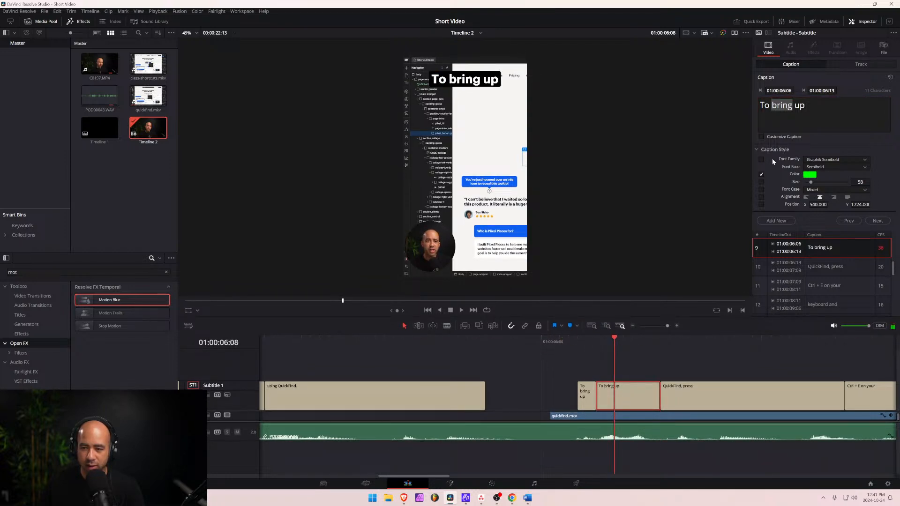
{"action": "left_click", "coordinate": [761, 136]}
Play back the second "To bring up" caption to find where "up" is spoken and split it at 01:00:06:09.
{"action": "left_click", "coordinate": [667, 341]}
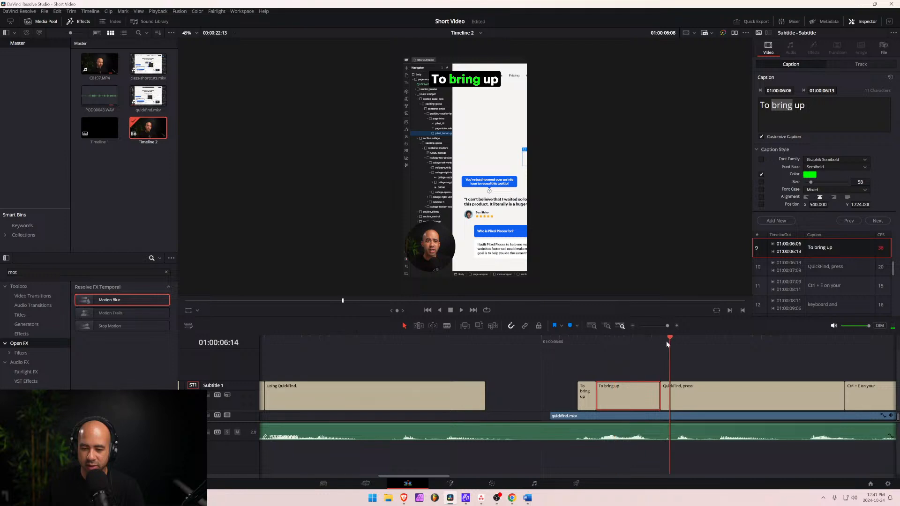
{"action": "left_click_drag", "start_coordinate": [666, 343], "coordinate": [574, 350]}
{"action": "key", "text": "space"}
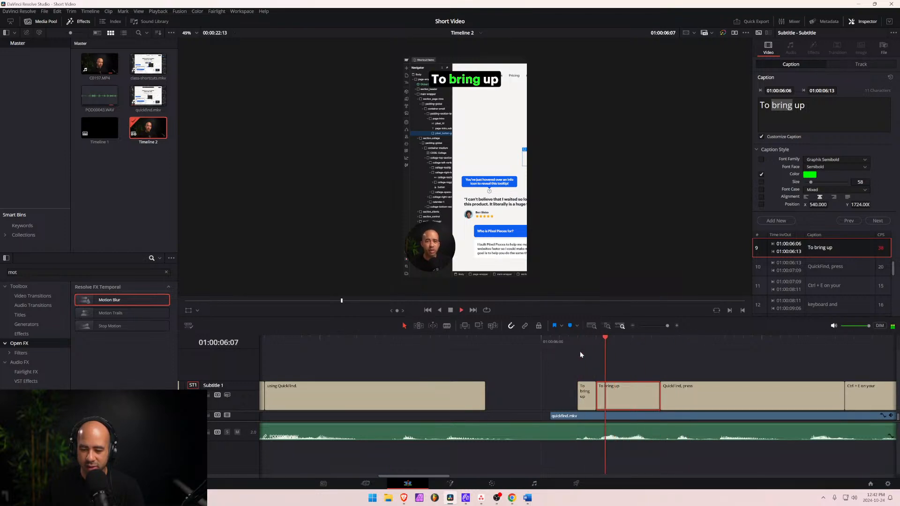
{"action": "left_click_drag", "start_coordinate": [645, 345], "coordinate": [624, 352]}
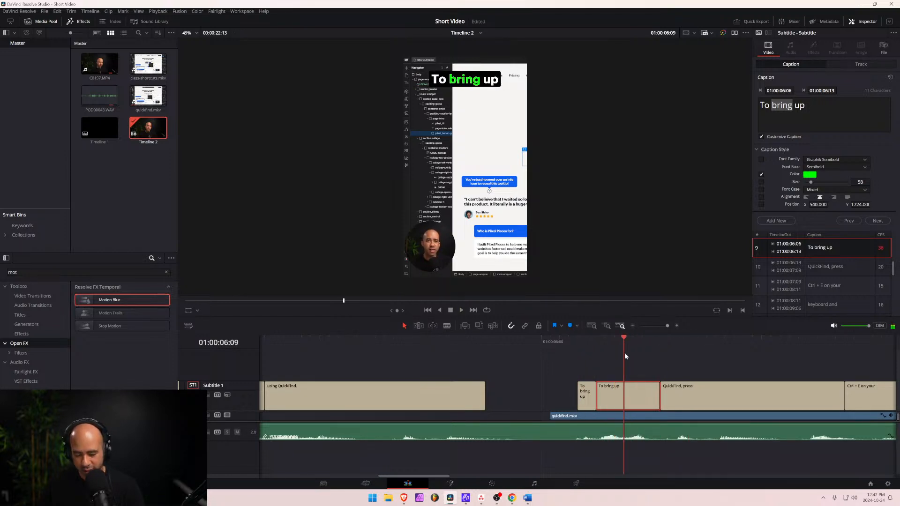
{"action": "key", "text": "ctrl+b"}
Colour the word "up" green (#00ff00) in the new "To bring up" caption starting at 01:00:06:09.
{"action": "left_click", "coordinate": [642, 392]}
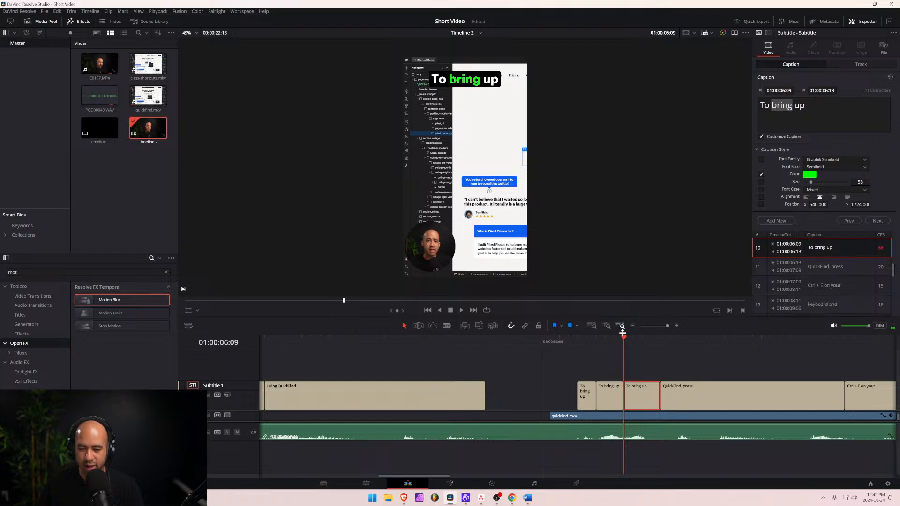
{"action": "left_click_drag", "start_coordinate": [622, 333], "coordinate": [632, 333]}
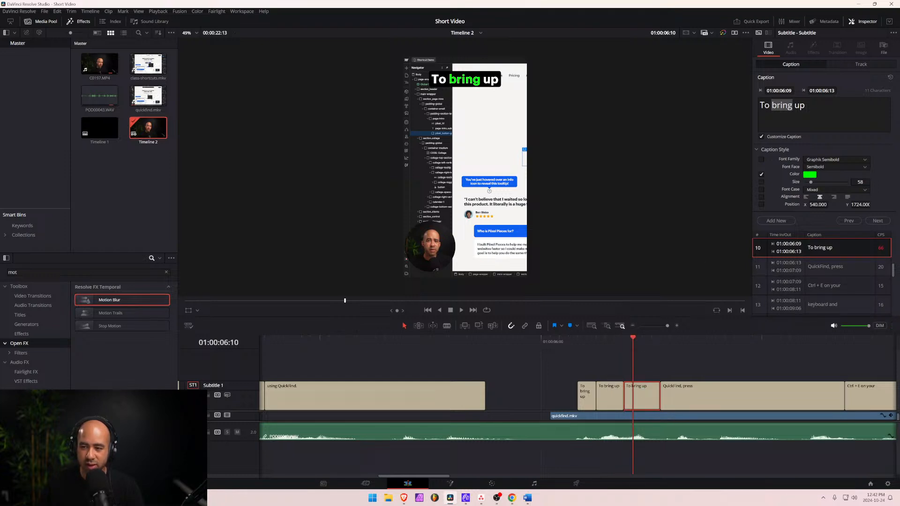
{"action": "left_click_drag", "start_coordinate": [806, 106], "coordinate": [794, 106]}
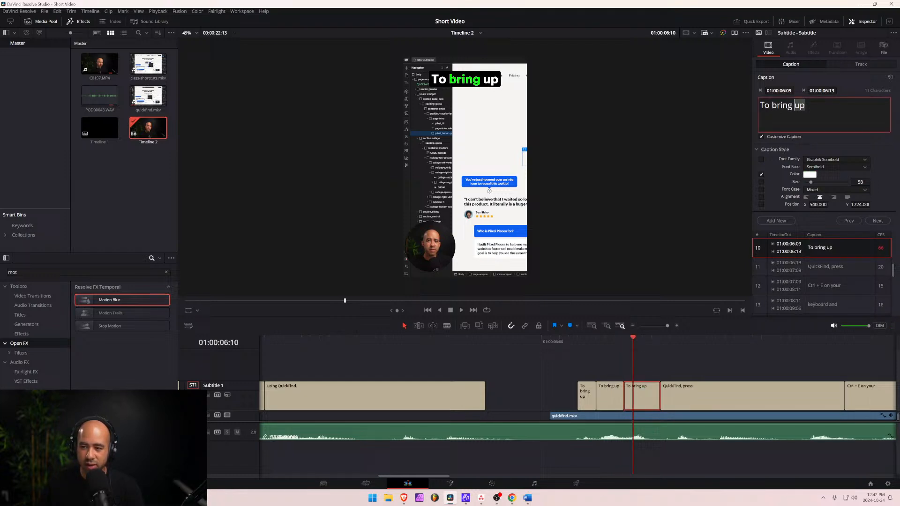
{"action": "left_click", "coordinate": [808, 175]}
{"action": "left_click", "coordinate": [415, 188]}
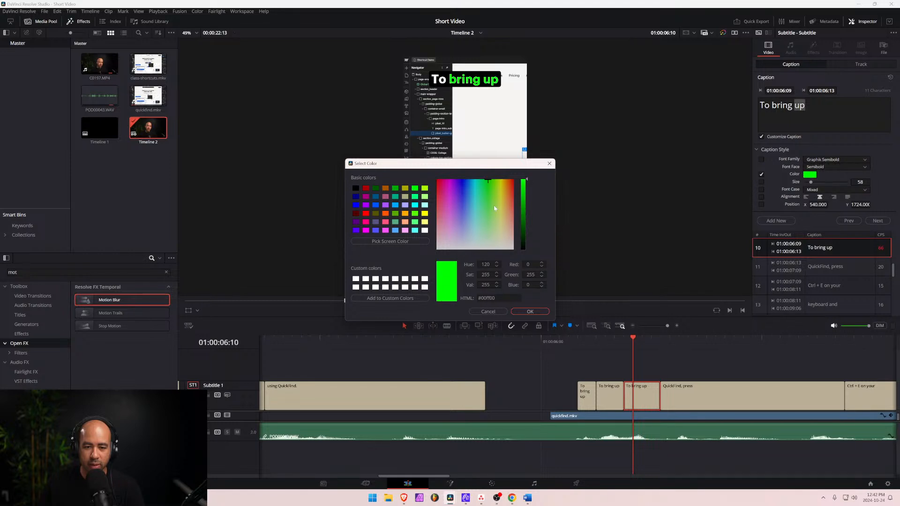
{"action": "left_click", "coordinate": [529, 311]}
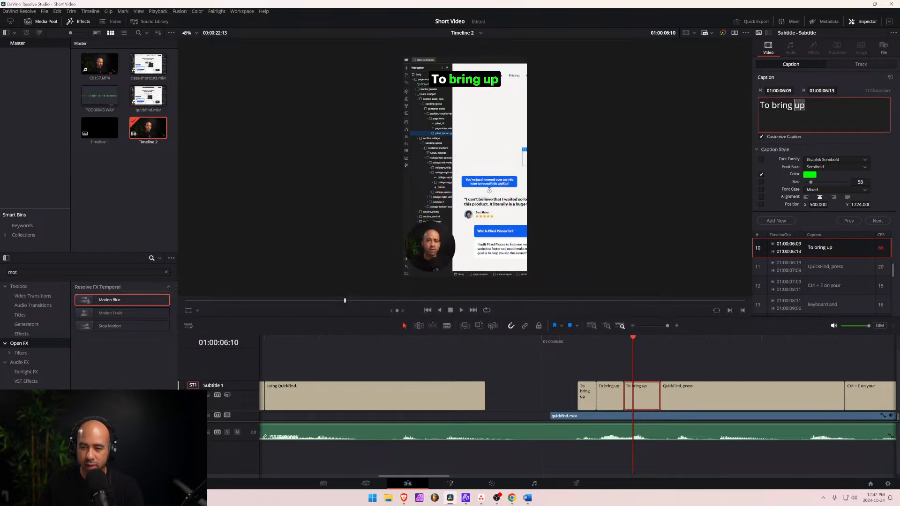
Set the word "bring" back to white (#ffffff) in the third "To bring up" caption.
{"action": "left_click_drag", "start_coordinate": [792, 106], "coordinate": [772, 106]}
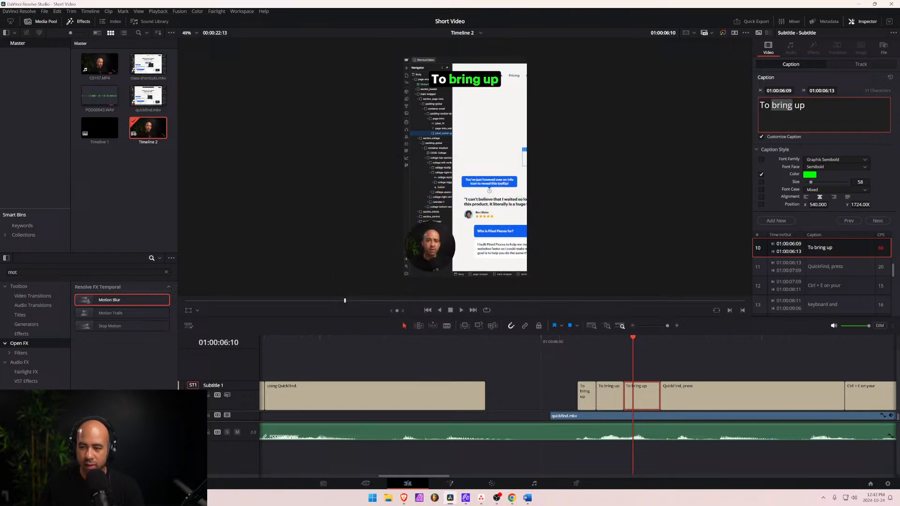
{"action": "left_click", "coordinate": [812, 176]}
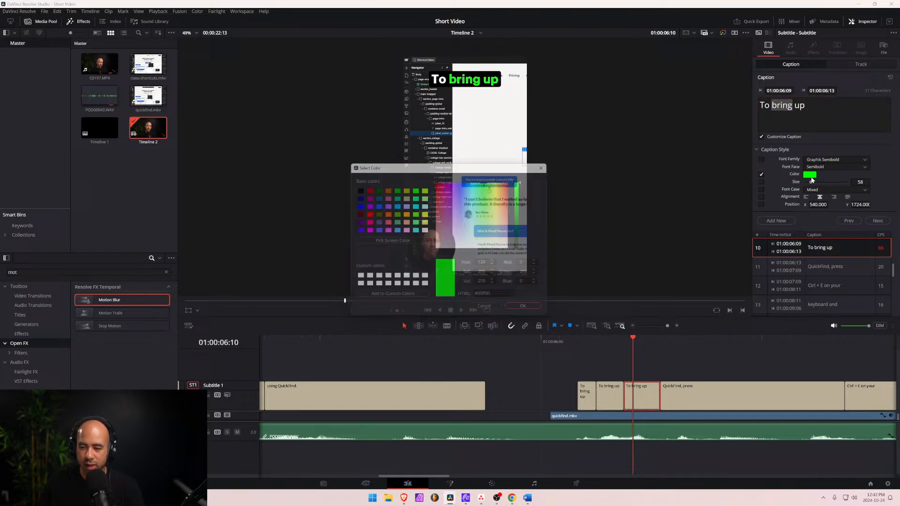
{"action": "left_click", "coordinate": [424, 230]}
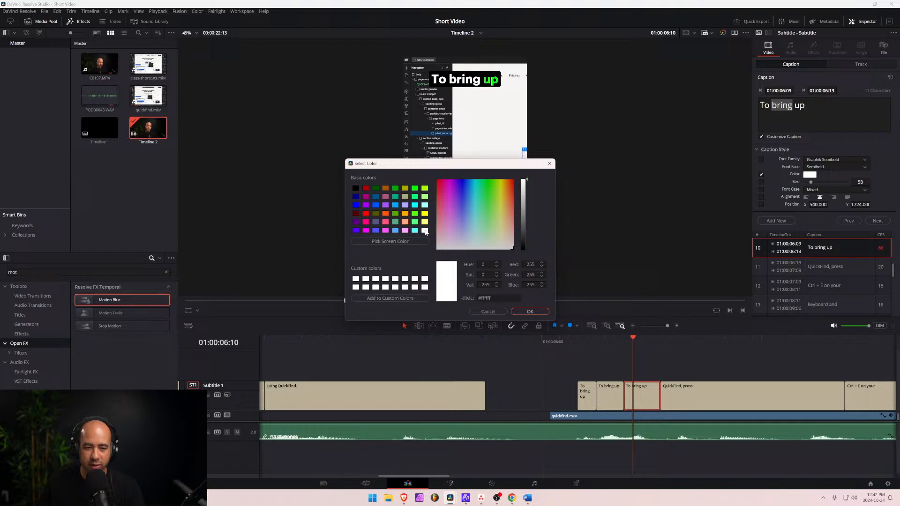
{"action": "left_click", "coordinate": [530, 311]}
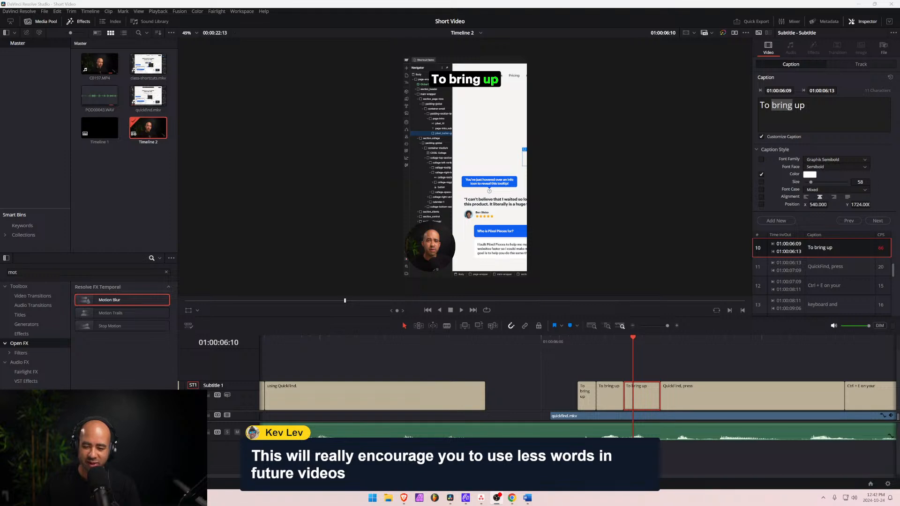
Play back the word-by-word highlighted captions from 01:00:06:00 to check their timing.
{"action": "left_click", "coordinate": [539, 348]}
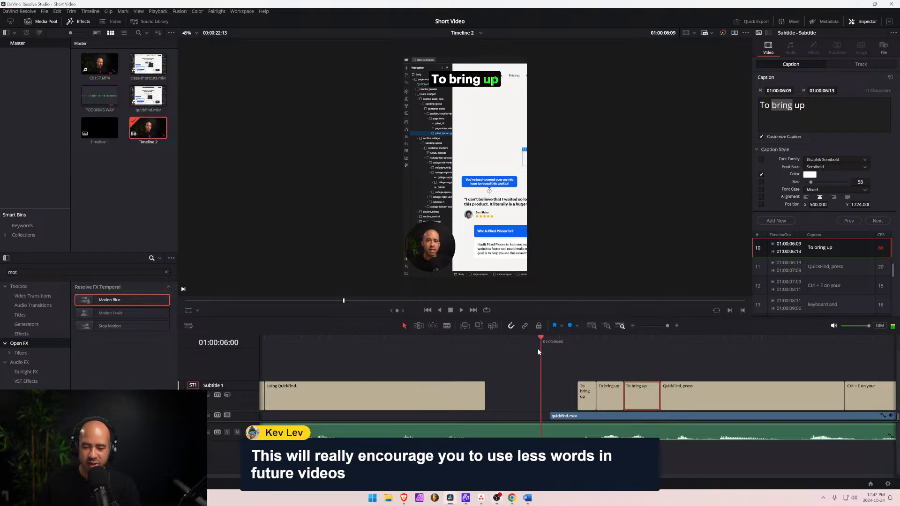
{"action": "key", "text": "space"}
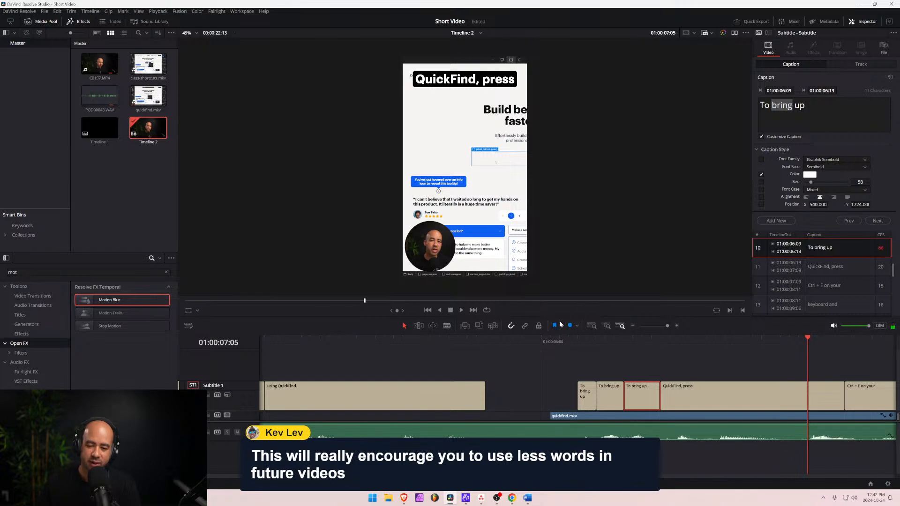
{"action": "left_click_drag", "start_coordinate": [579, 338], "coordinate": [619, 361]}
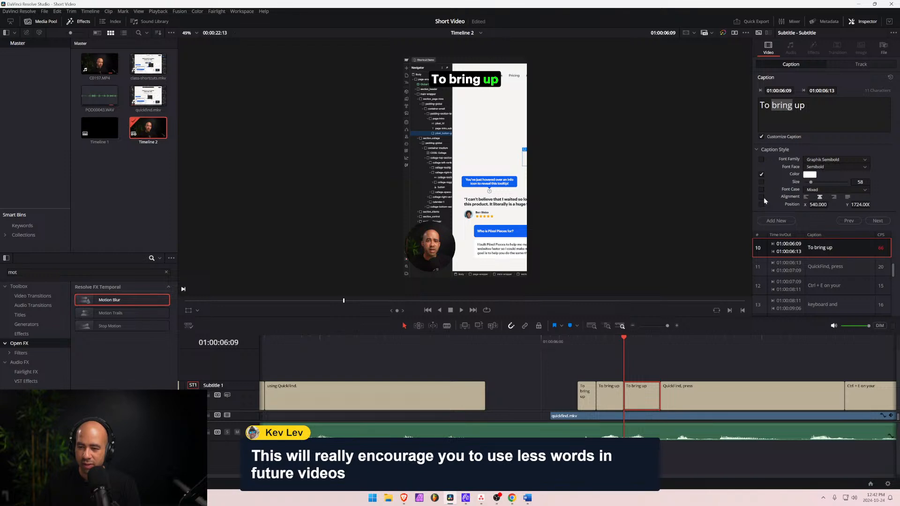
Try lowering the third "To bring up" caption to a custom Y position of 384 and discard the custom position.
{"action": "left_click", "coordinate": [638, 345]}
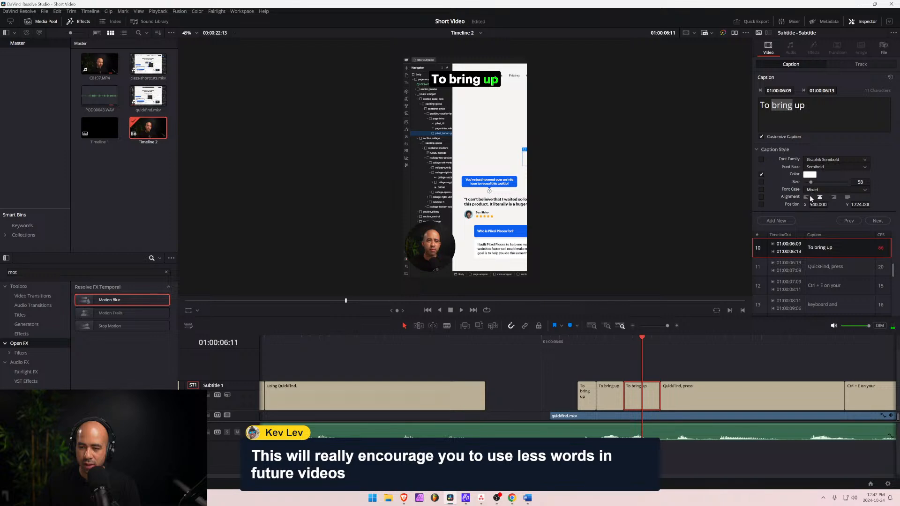
{"action": "left_click_drag", "start_coordinate": [812, 205], "coordinate": [829, 205]}
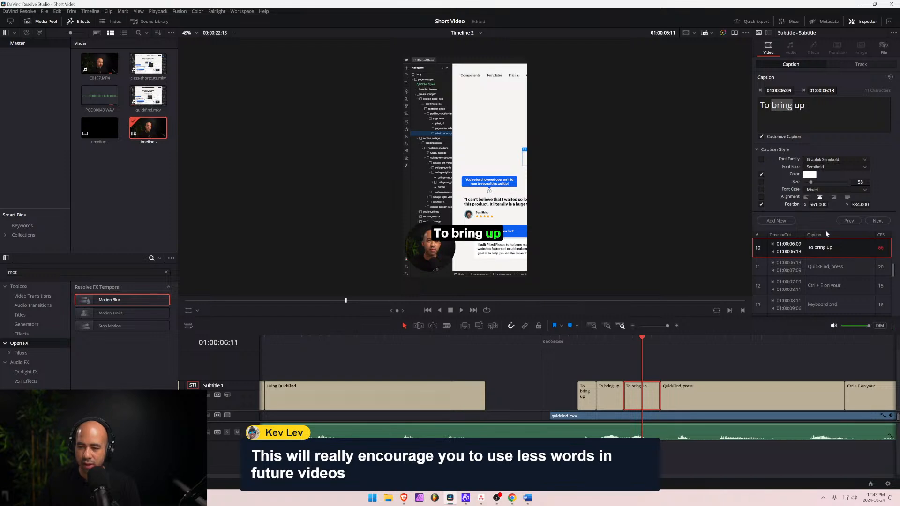
{"action": "left_click", "coordinate": [761, 205]}
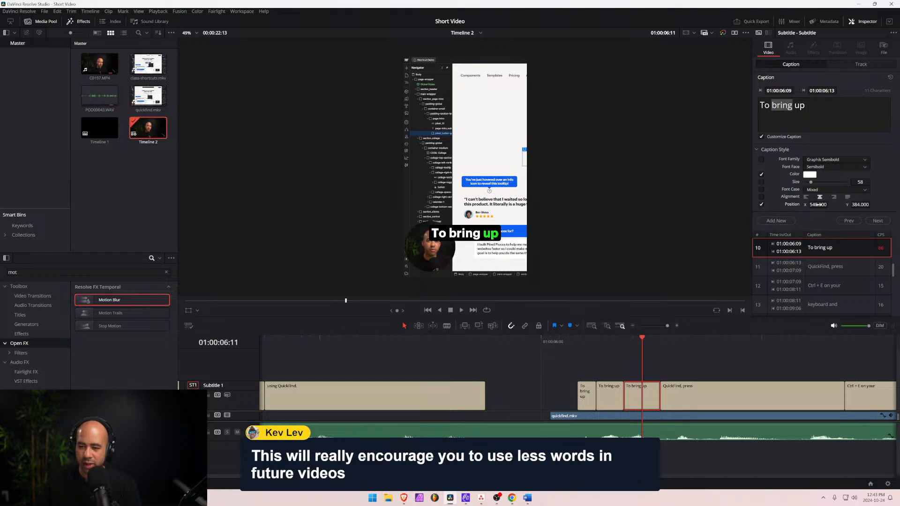
{"action": "left_click", "coordinate": [761, 205]}
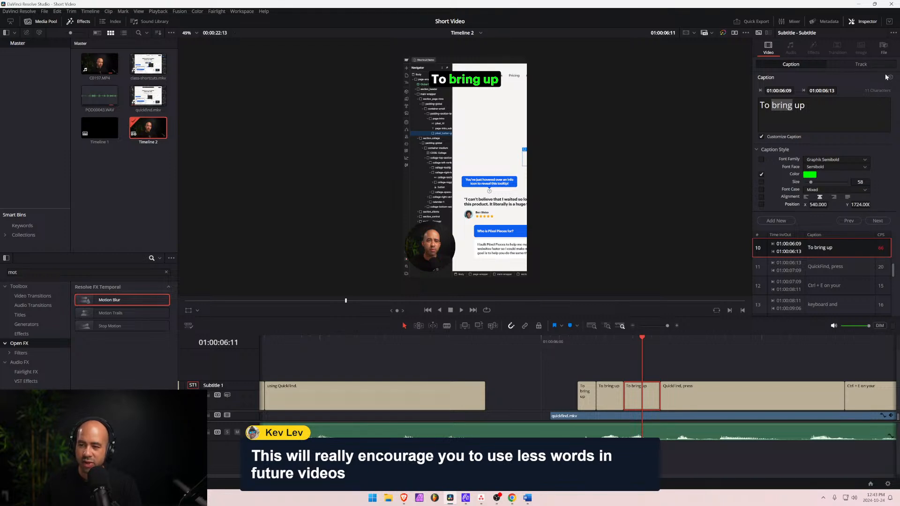
Examine the subtitle track's style settings, including character, stroke, transform, drop shadow and background.
{"action": "left_click", "coordinate": [859, 65]}
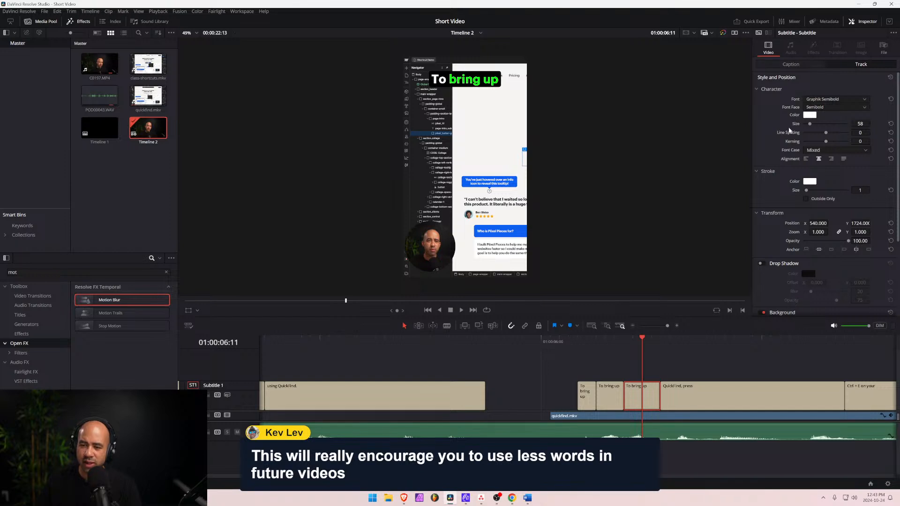
{"action": "scroll", "coordinate": [823, 206], "scroll_direction": "down", "scroll_amount": 4}
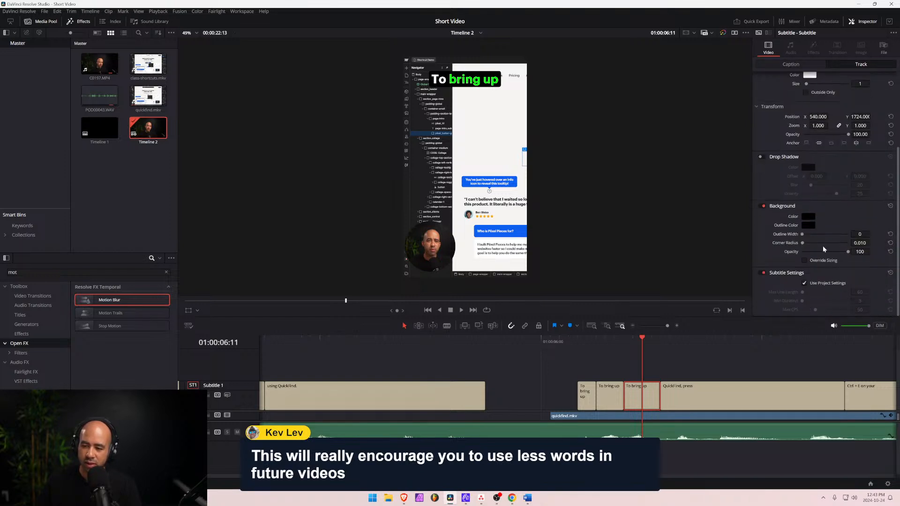
{"action": "scroll", "coordinate": [824, 246], "scroll_direction": "up", "scroll_amount": 4}
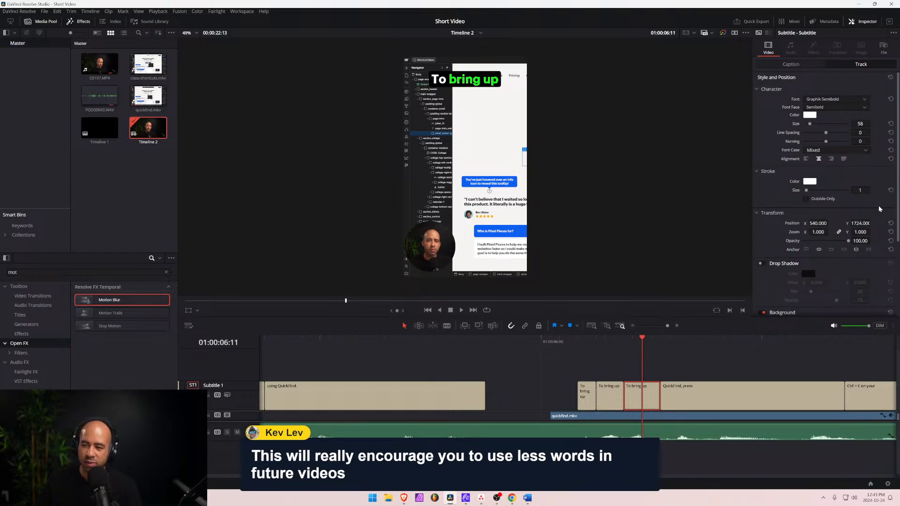
{"action": "scroll", "coordinate": [820, 215], "scroll_direction": "down", "scroll_amount": 3}
{"action": "scroll", "coordinate": [882, 190], "scroll_direction": "up", "scroll_amount": 3}
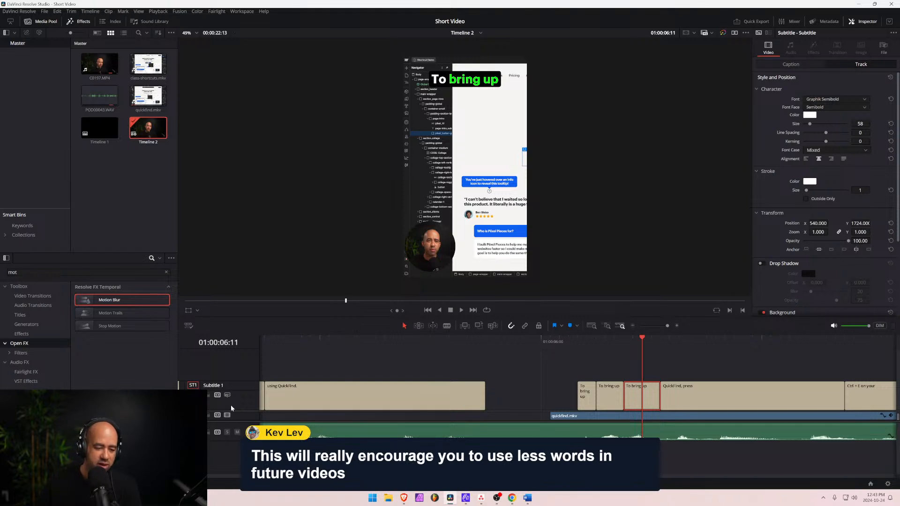
Zoom out the timeline, reduce the subtitle track area and enlarge the timeline to show all the video tracks.
{"action": "scroll", "coordinate": [454, 369], "scroll_direction": "down", "scroll_amount": 3}
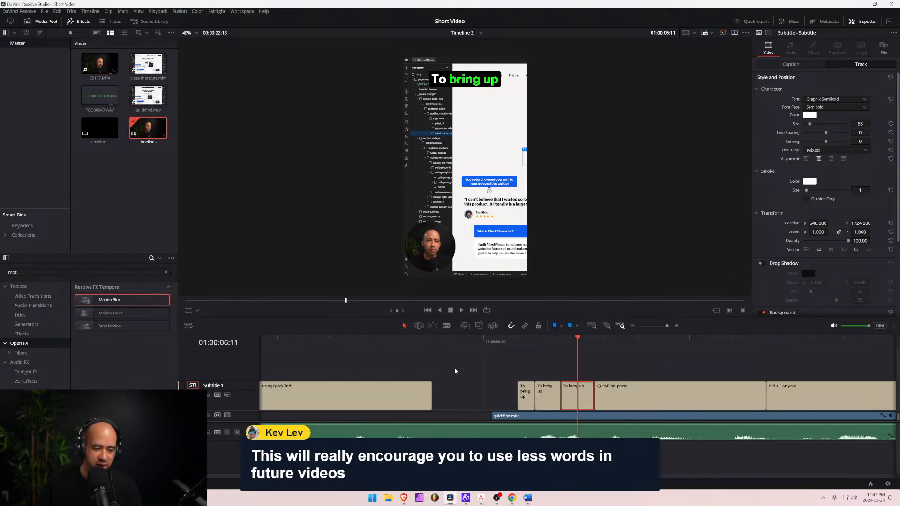
{"action": "scroll", "coordinate": [501, 377], "scroll_direction": "down", "scroll_amount": 3}
{"action": "scroll", "coordinate": [512, 416], "scroll_direction": "down", "scroll_amount": 1}
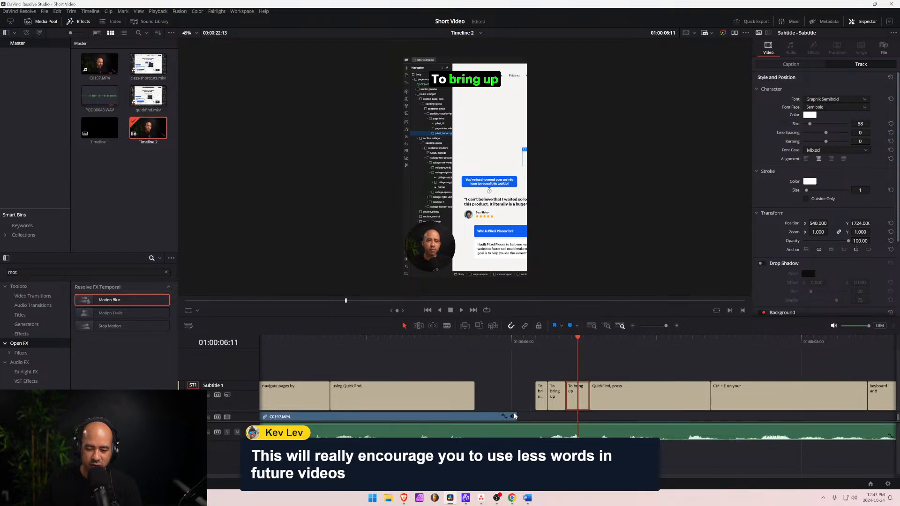
{"action": "left_click_drag", "start_coordinate": [516, 411], "coordinate": [509, 361]}
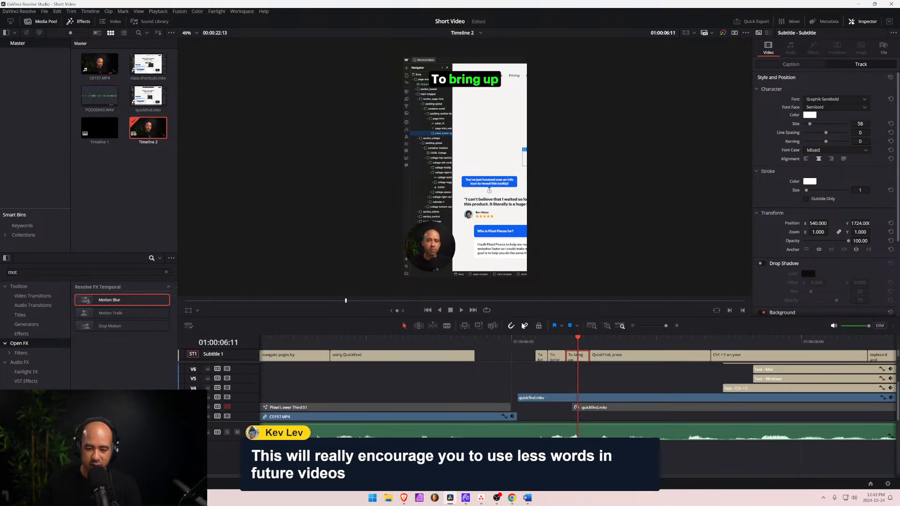
{"action": "left_click_drag", "start_coordinate": [524, 316], "coordinate": [524, 179]}
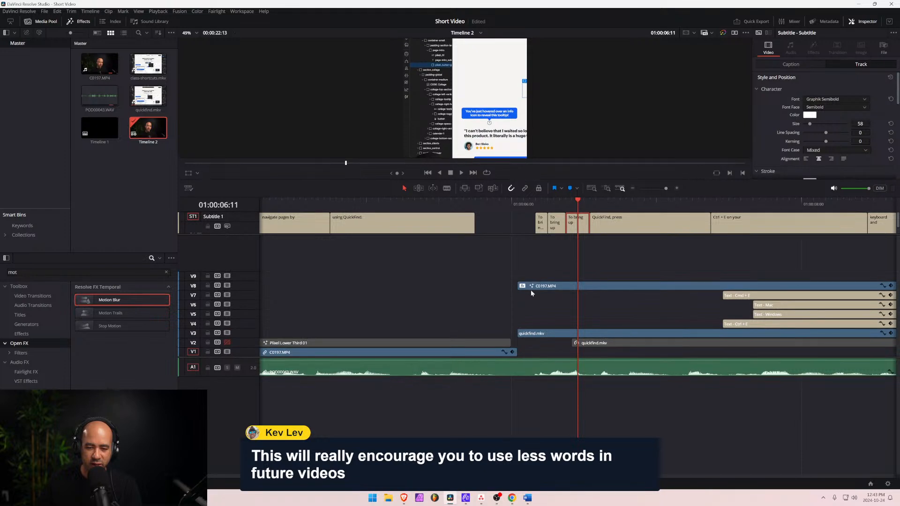
Try to move the three "To bring up" captions and the "QuickFind, press" caption from the subtitle track down to the video tracks.
{"action": "left_click", "coordinate": [543, 226]}
{"action": "left_click", "coordinate": [556, 227], "text": "ctrl"}
{"action": "left_click", "coordinate": [578, 227], "text": "ctrl"}
{"action": "left_click", "coordinate": [630, 228], "text": "ctrl"}
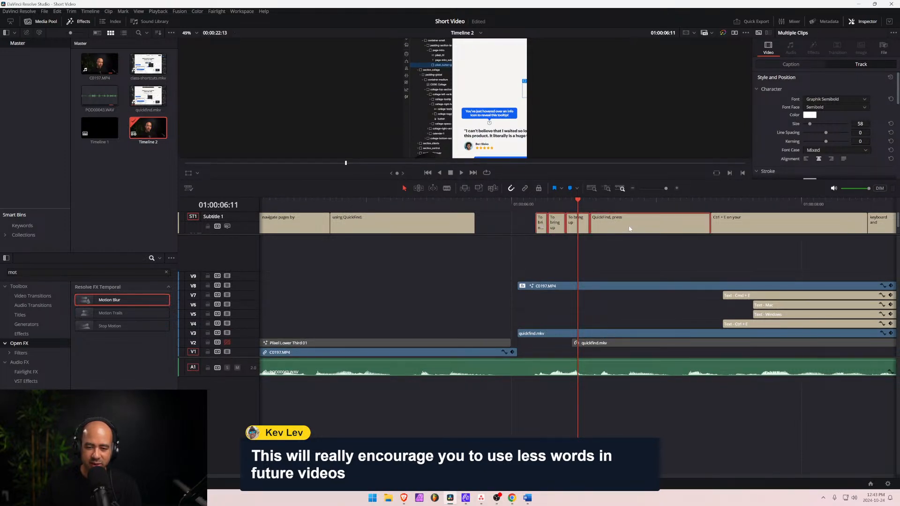
{"action": "left_click_drag", "start_coordinate": [589, 228], "coordinate": [603, 280]}
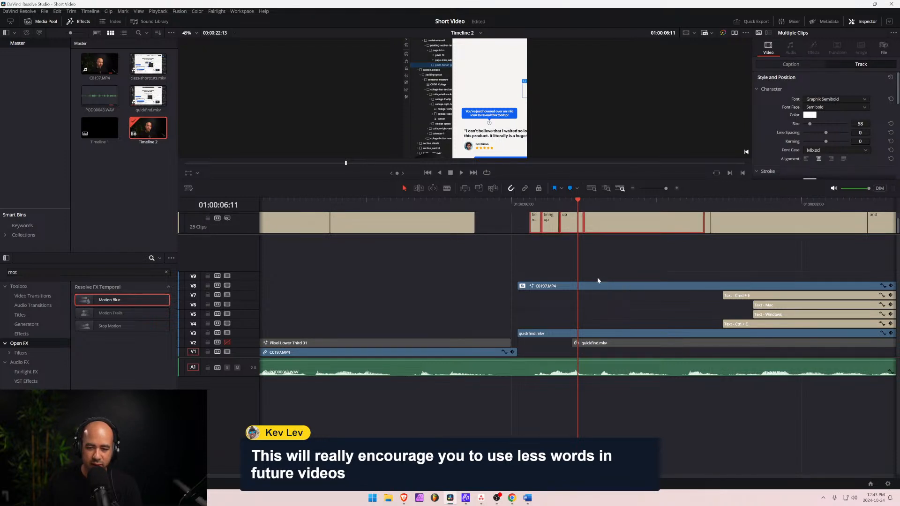
Try pasting copies of the three "To bring up" captions and the "QuickFind, press" caption at 01:00:06:00, and undo the paste.
{"action": "scroll", "coordinate": [558, 290], "scroll_direction": "down", "scroll_amount": 2}
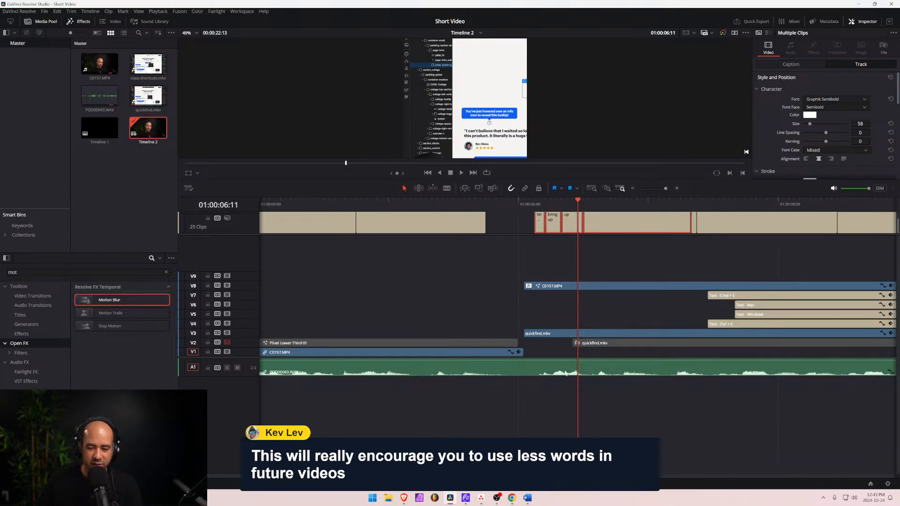
{"action": "left_click_drag", "start_coordinate": [561, 357], "coordinate": [561, 453]}
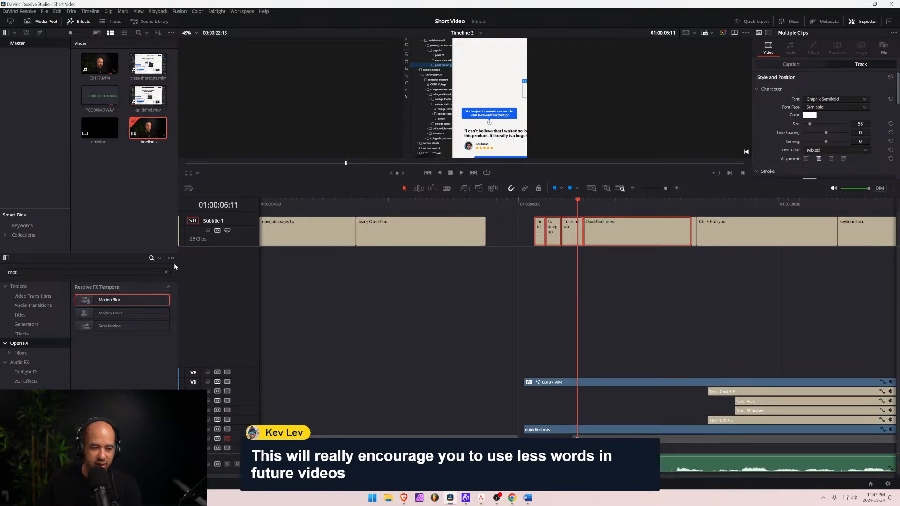
{"action": "left_click", "coordinate": [508, 238]}
{"action": "left_click", "coordinate": [540, 235]}
{"action": "left_click", "coordinate": [552, 233], "text": "ctrl"}
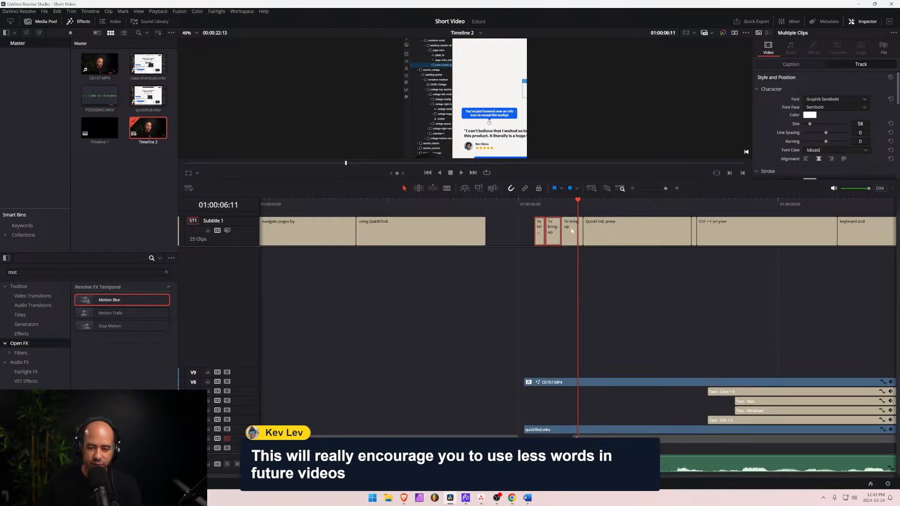
{"action": "left_click", "coordinate": [572, 231], "text": "ctrl"}
{"action": "left_click", "coordinate": [611, 234], "text": "ctrl"}
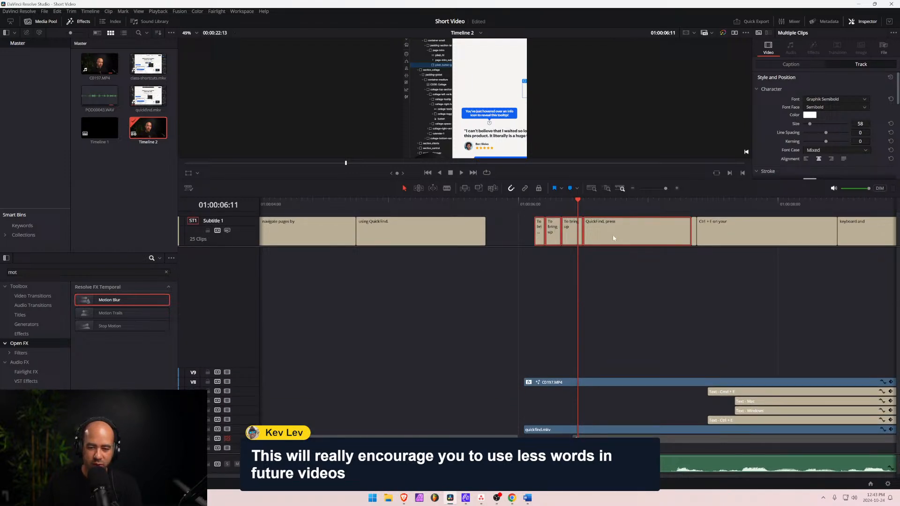
{"action": "left_click", "coordinate": [525, 201]}
{"action": "left_click", "coordinate": [393, 370]}
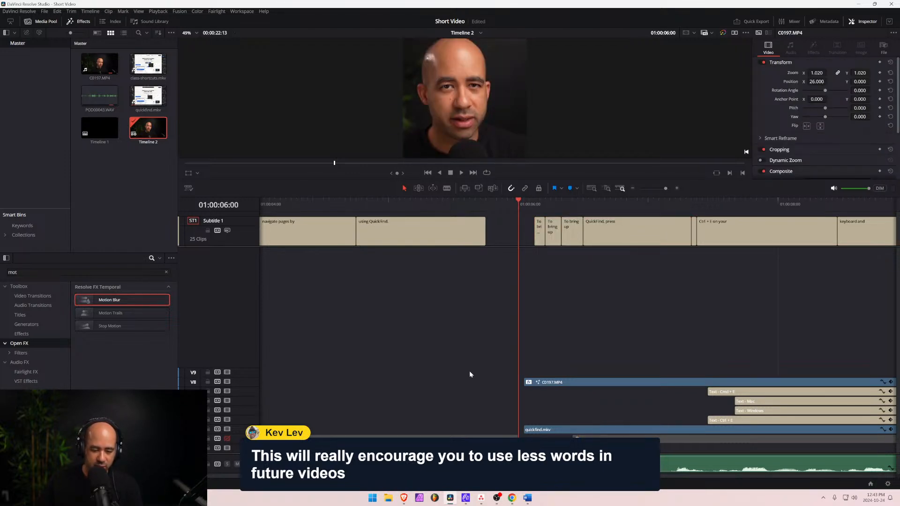
{"action": "key", "text": "ctrl+v"}
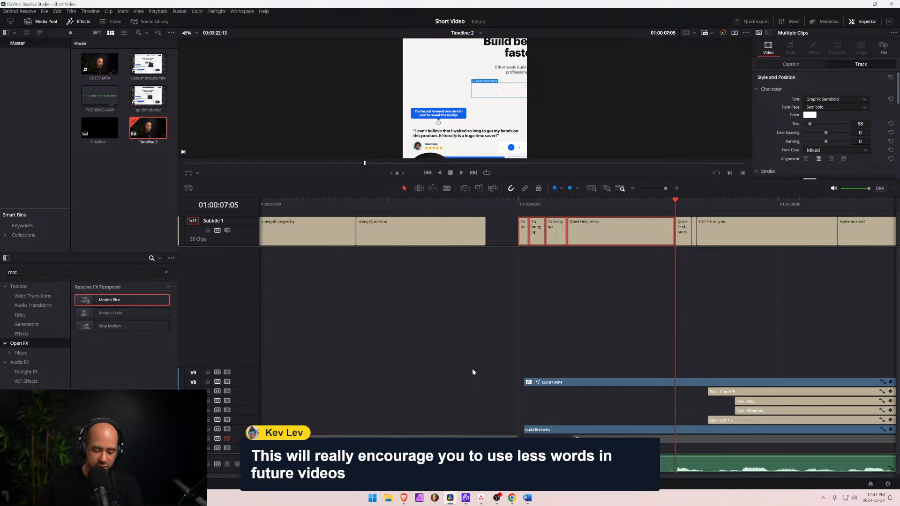
{"action": "key", "text": "ctrl+z"}
Examine the transform and cropping settings of the "Cmd + E" text title on the timeline.
{"action": "scroll", "coordinate": [529, 291], "scroll_direction": "down", "scroll_amount": 6}
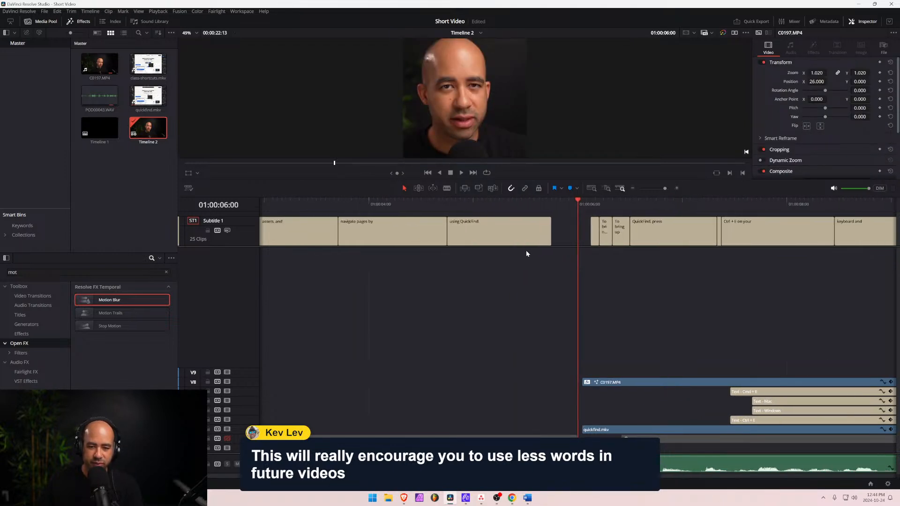
{"action": "scroll", "coordinate": [524, 347], "scroll_direction": "down", "scroll_amount": 2}
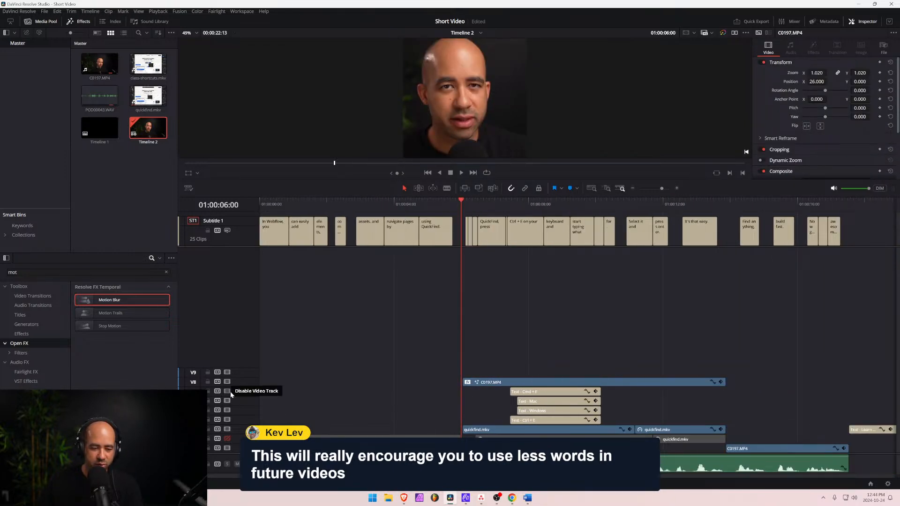
{"action": "left_click", "coordinate": [526, 393]}
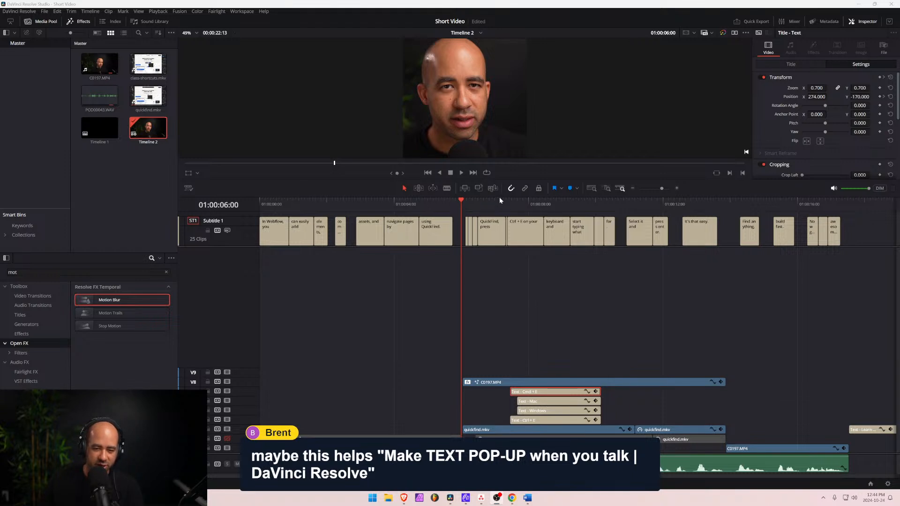
Enlarge the viewer and play back the captions from 01:00:06:01 to 01:00:08:00.
{"action": "left_click_drag", "start_coordinate": [499, 197], "coordinate": [491, 273]}
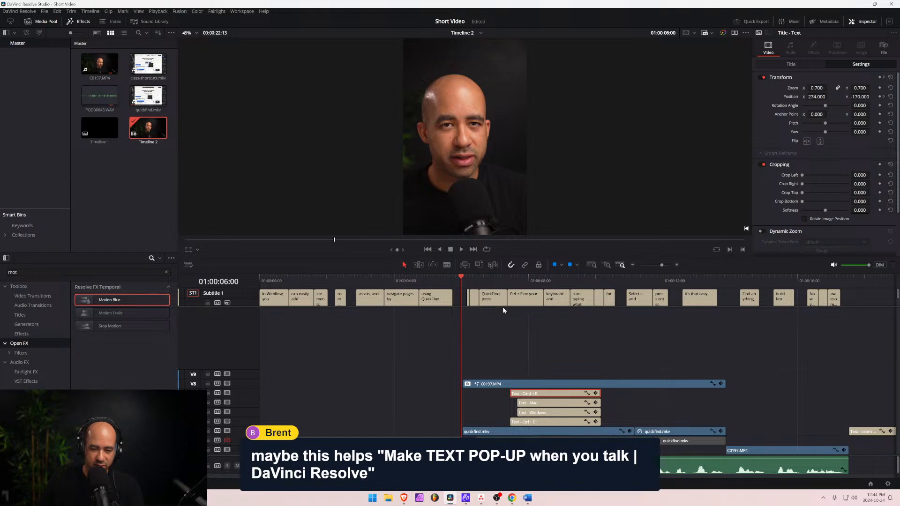
{"action": "left_click", "coordinate": [474, 277]}
{"action": "left_click", "coordinate": [470, 297]}
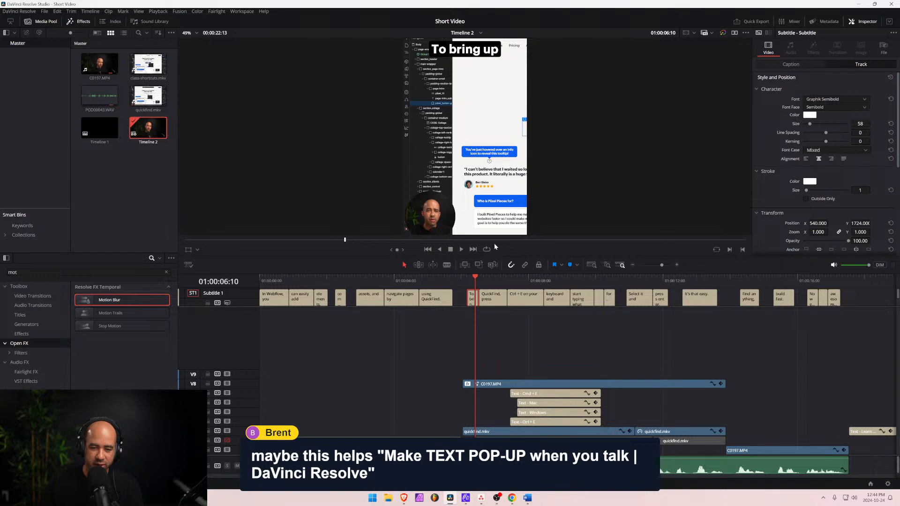
{"action": "left_click_drag", "start_coordinate": [494, 257], "coordinate": [467, 375]}
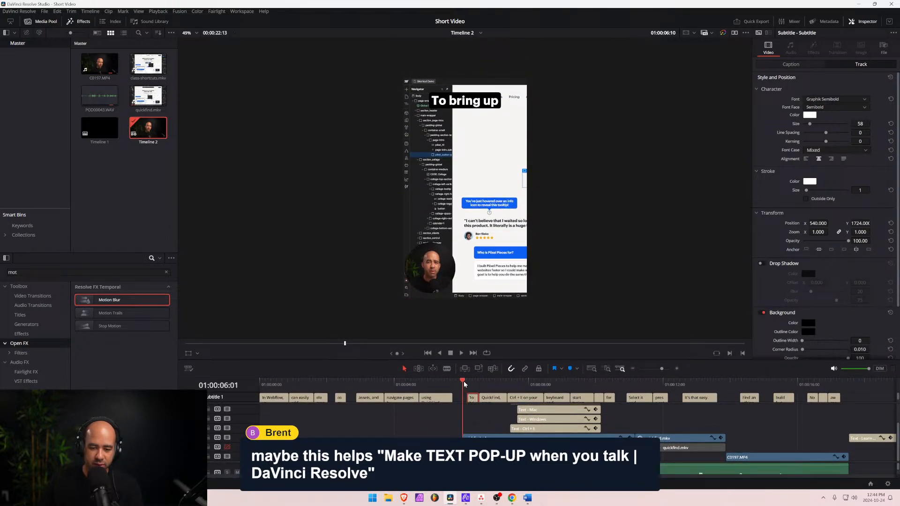
{"action": "key", "text": "space"}
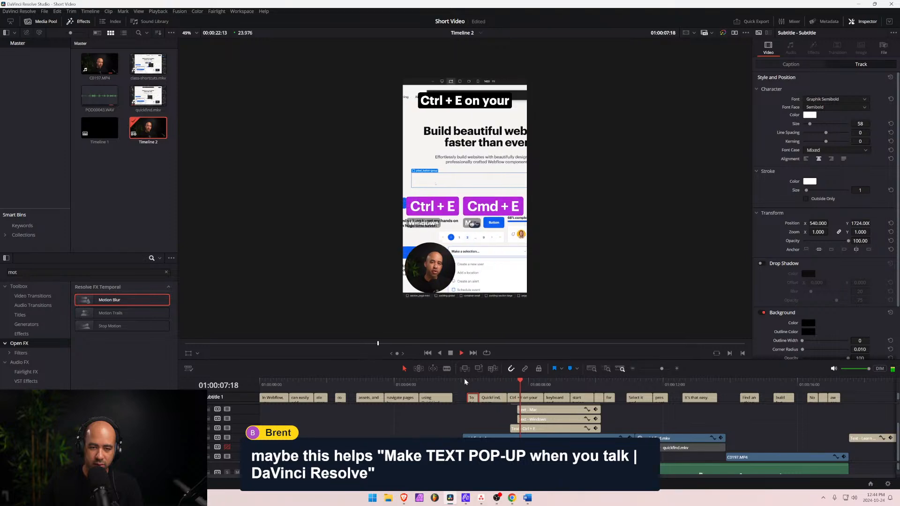
{"action": "key", "text": "space"}
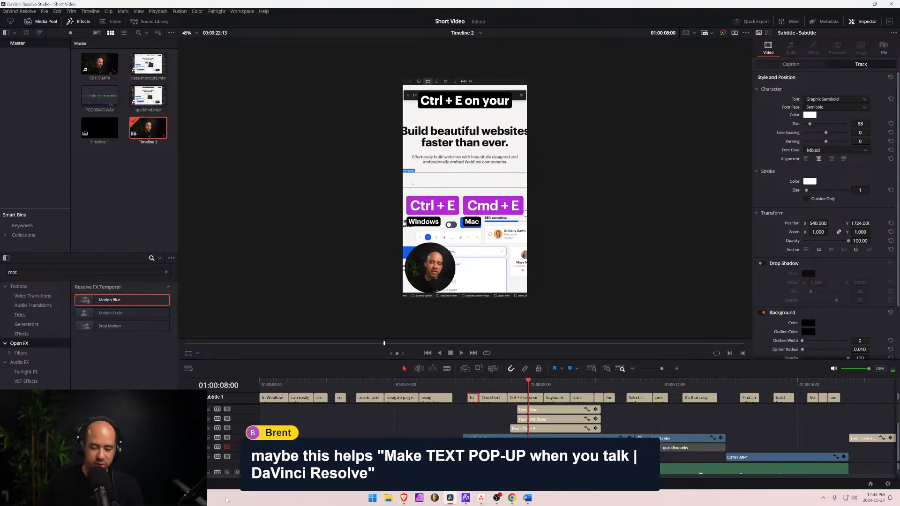
Switch to the Brave browser and search YouTube for "make text pop-up when you talk davinci resolve".
{"action": "mouse_move", "coordinate": [409, 501]}
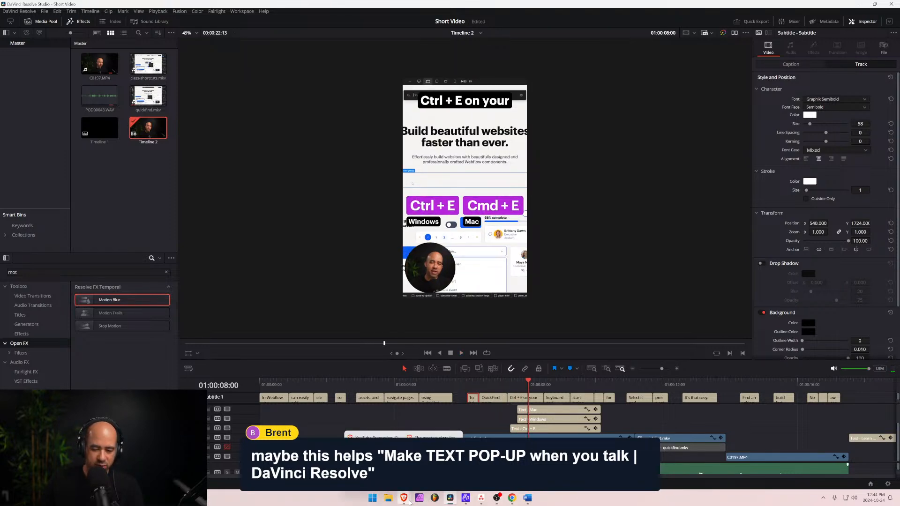
{"action": "left_click", "coordinate": [433, 462]}
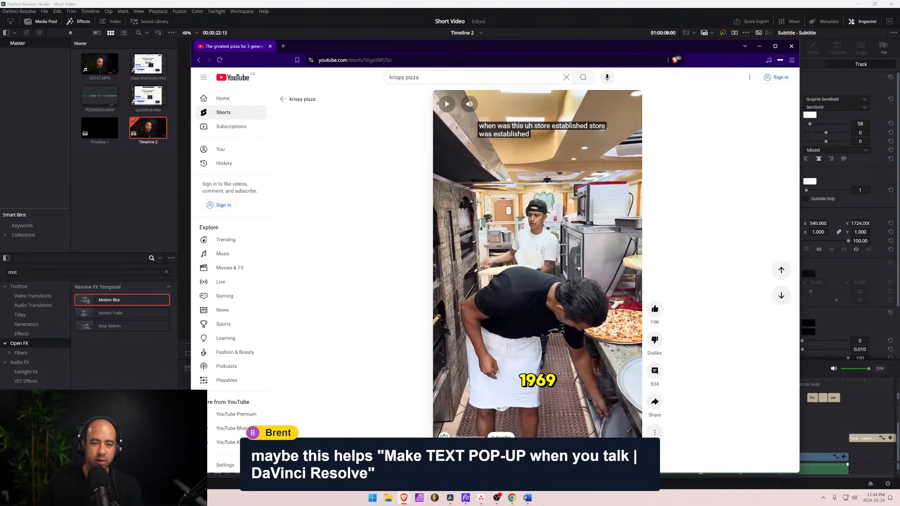
{"action": "left_click_drag", "start_coordinate": [433, 78], "coordinate": [354, 80]}
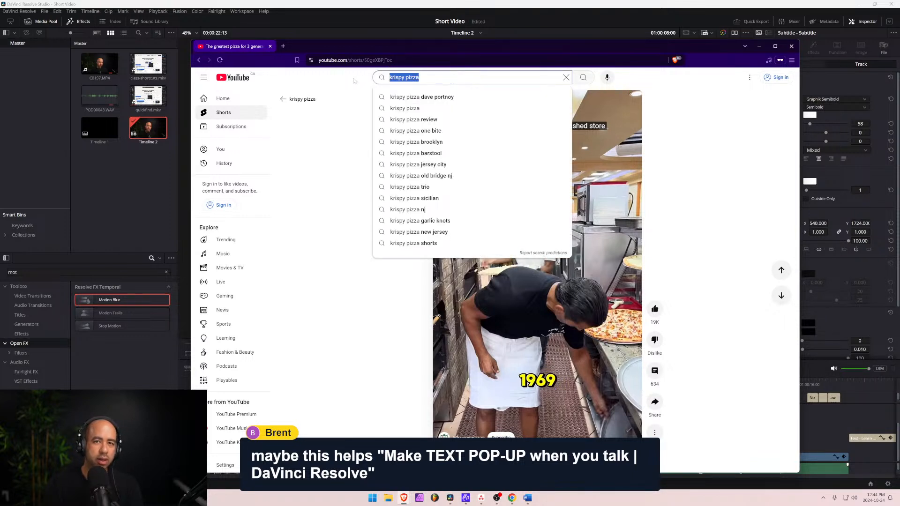
{"action": "type", "text": "make tex"}
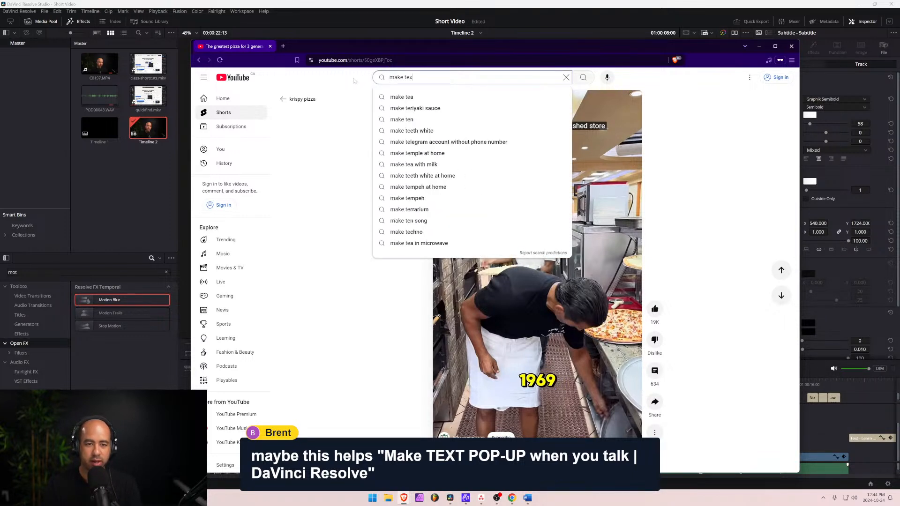
{"action": "type", "text": "t "}
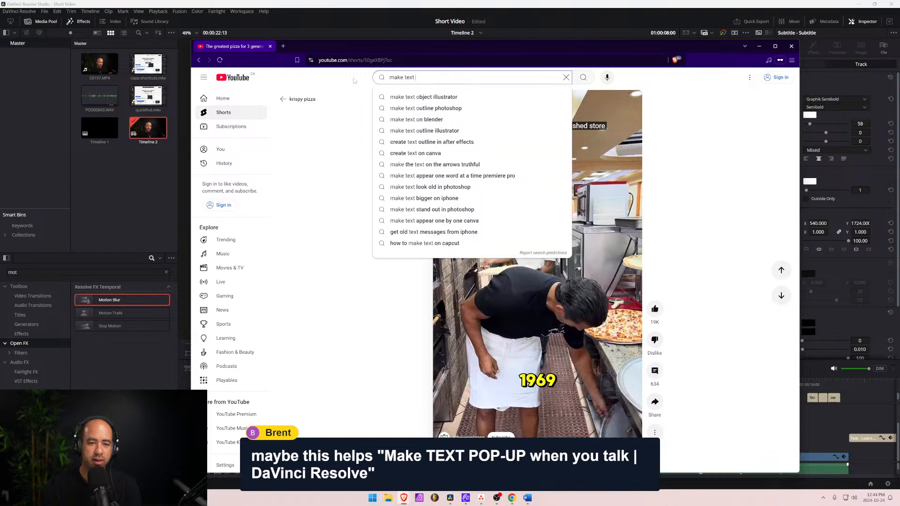
{"action": "type", "text": "popup"}
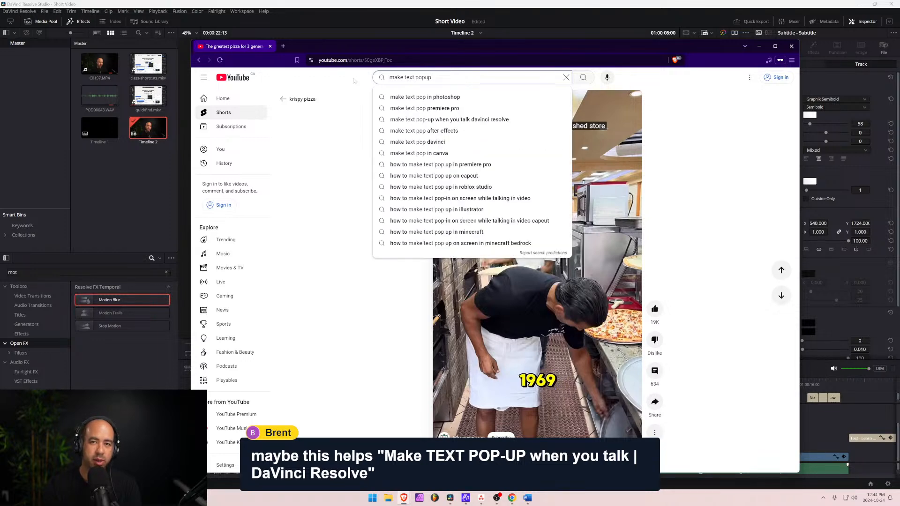
{"action": "type", "text": " when you talk"}
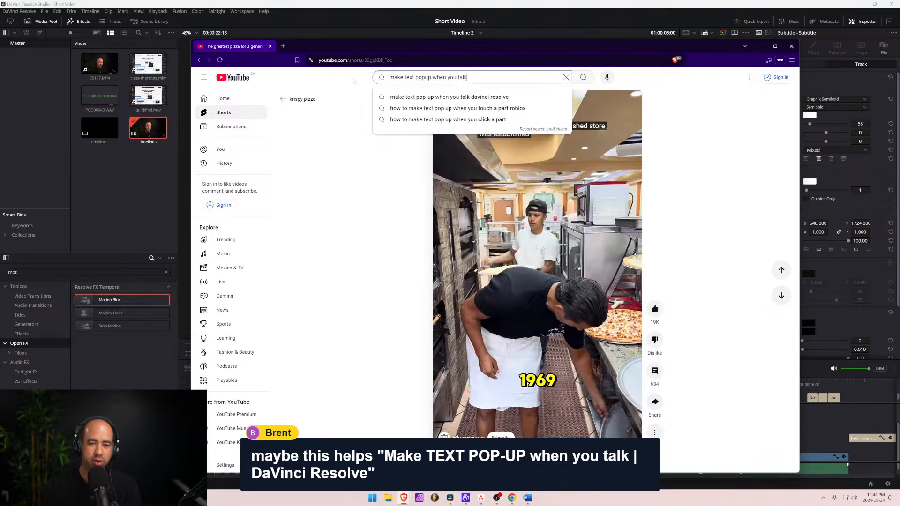
{"action": "key", "text": "Down"}
{"action": "key", "text": "Return"}
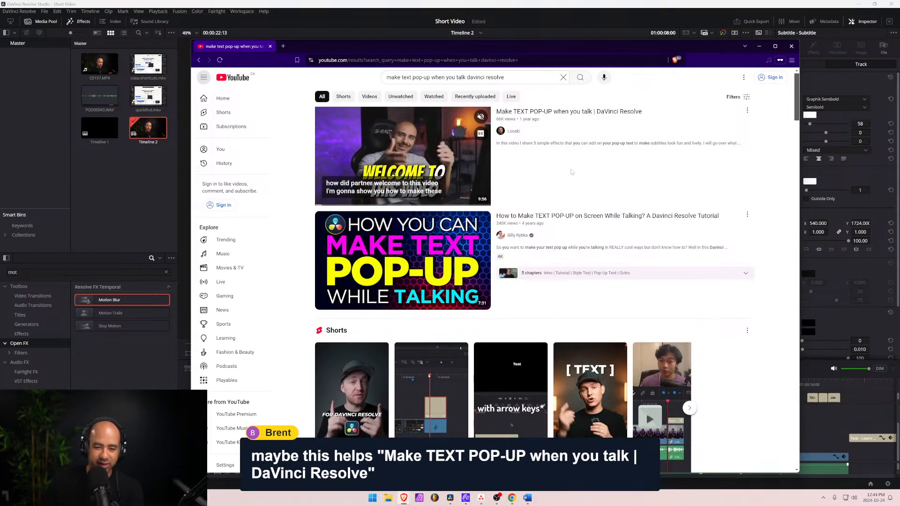
Watch "Make TEXT POP-UP when you talk | DaVinci Resolve" in full screen, skip ahead to its Fusion text animation and exit full screen.
{"action": "mouse_move", "coordinate": [396, 262]}
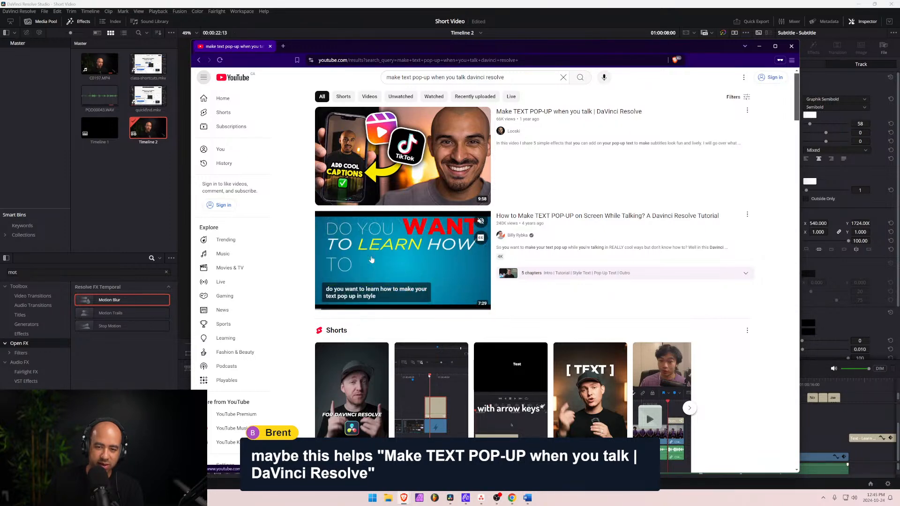
{"action": "mouse_move", "coordinate": [412, 150]}
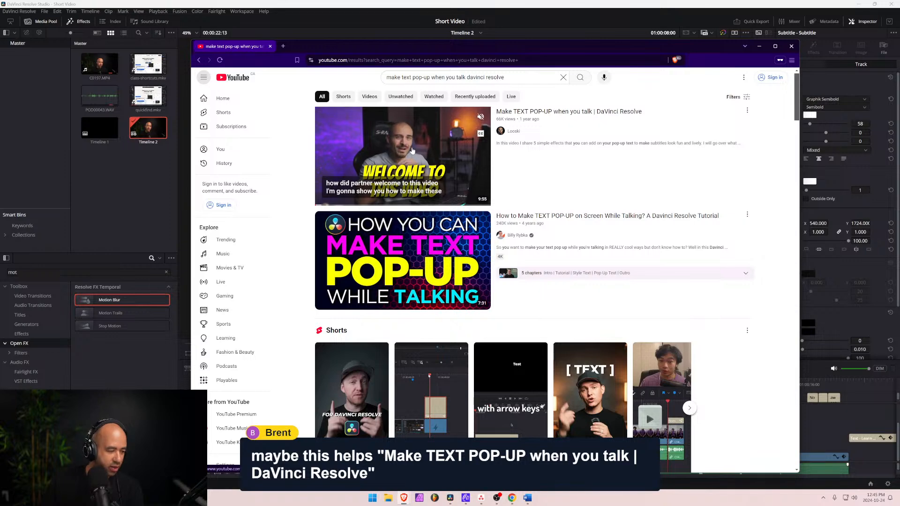
{"action": "left_click", "coordinate": [412, 151]}
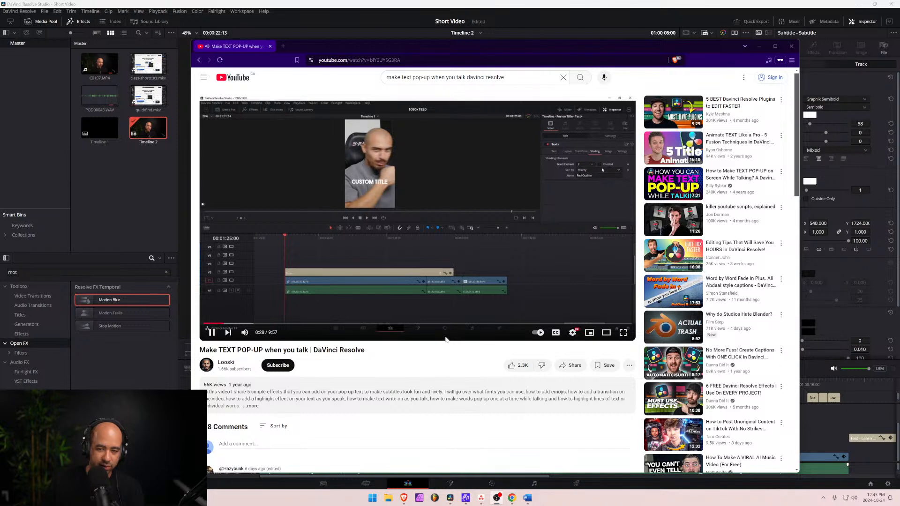
{"action": "left_click", "coordinate": [624, 332]}
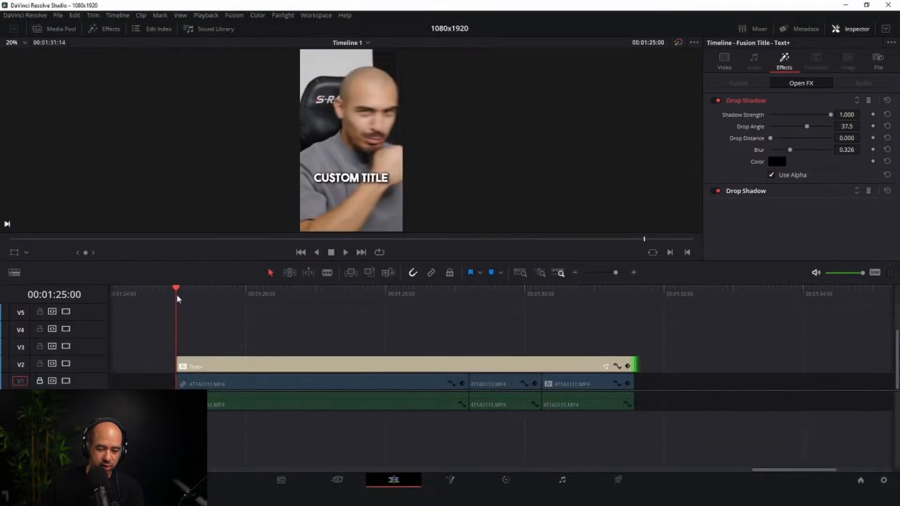
{"action": "mouse_move", "coordinate": [239, 464]}
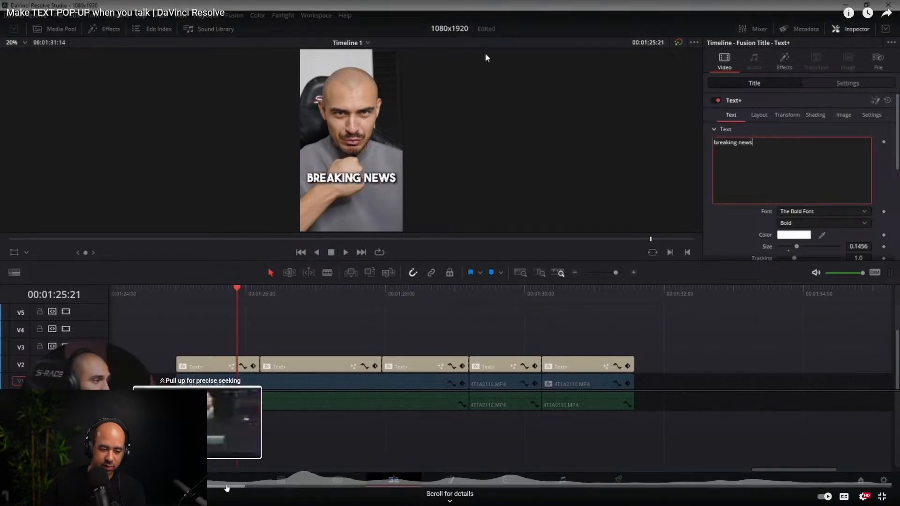
{"action": "left_click_drag", "start_coordinate": [226, 487], "coordinate": [309, 485]}
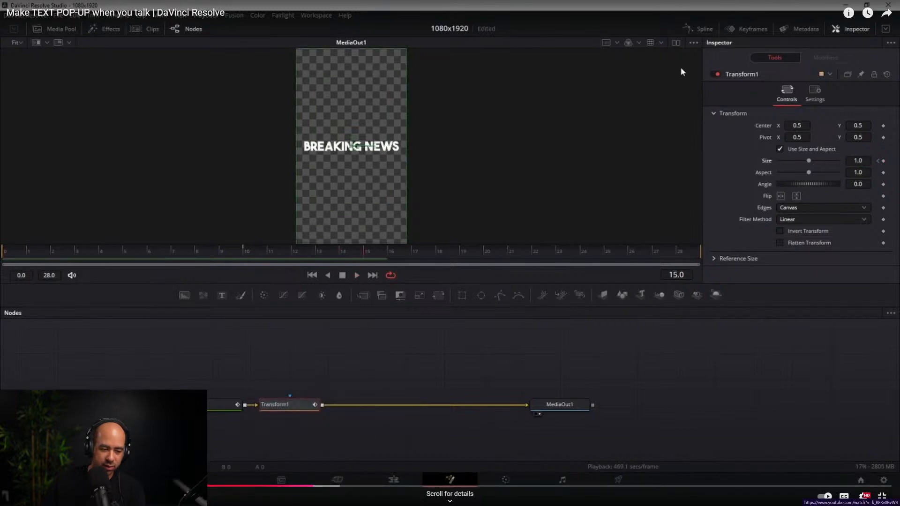
{"action": "left_click", "coordinate": [874, 498]}
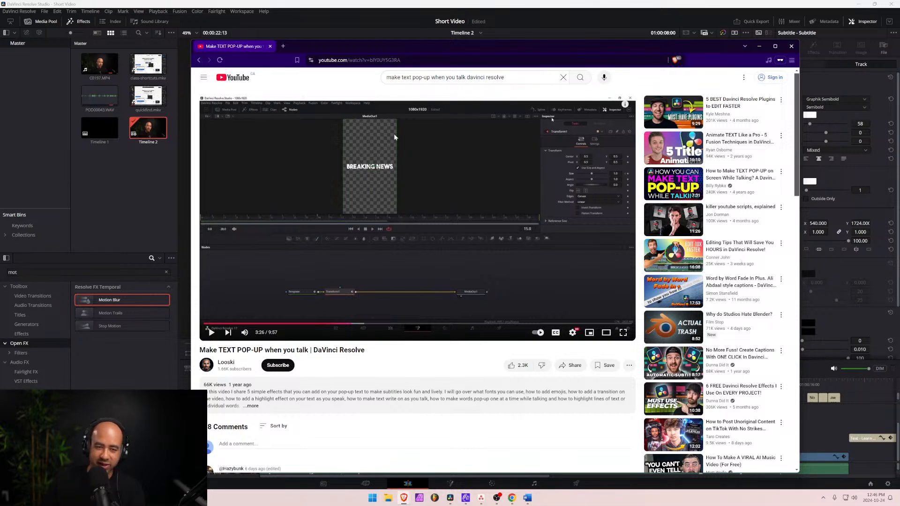
Return to the search results, open "How to Make TEXT POP-UP on Screen While Talking?", skip to its Tutorial chapter and show it full screen.
{"action": "left_click", "coordinate": [199, 60]}
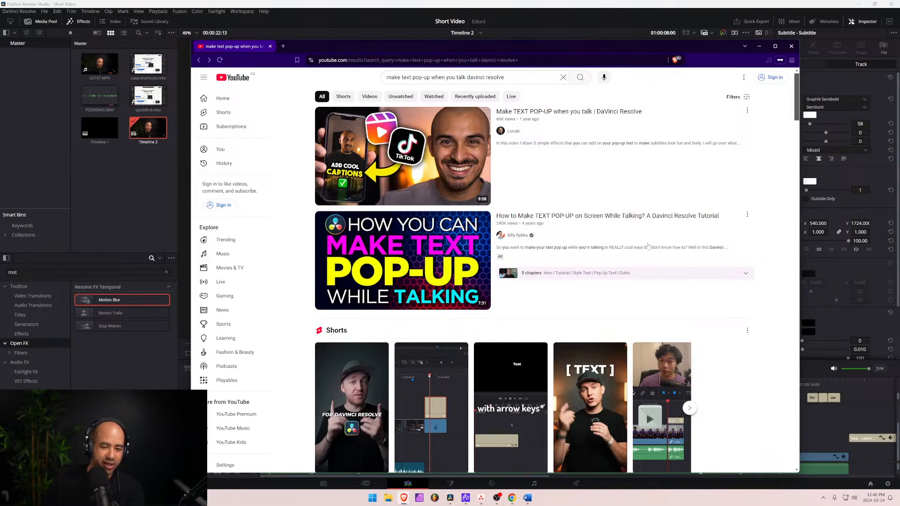
{"action": "left_click", "coordinate": [403, 261]}
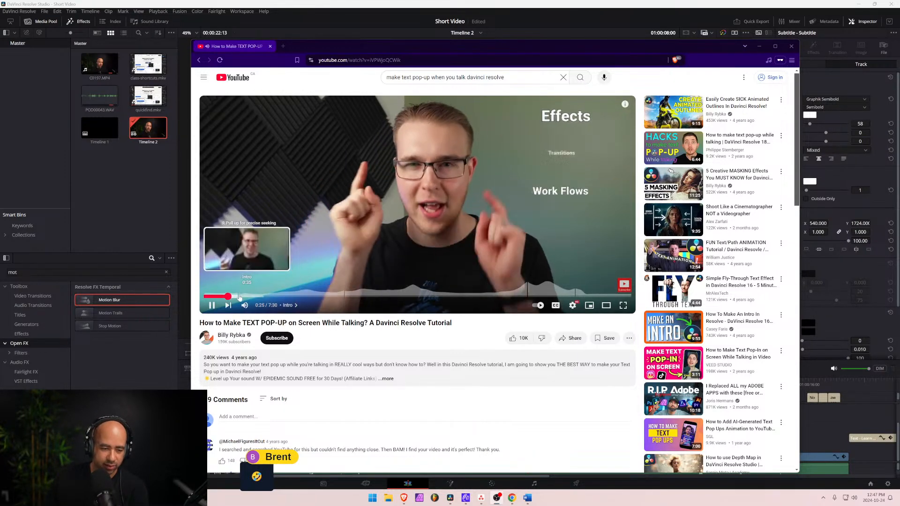
{"action": "left_click", "coordinate": [241, 295]}
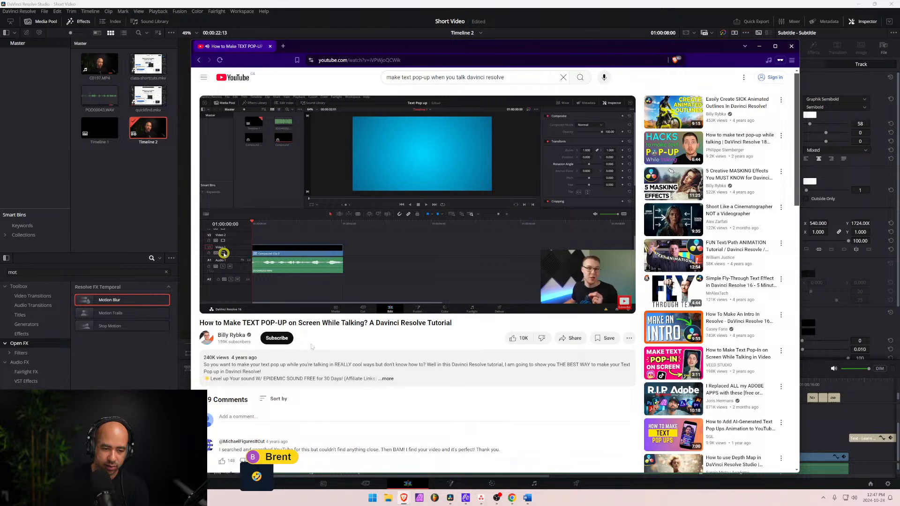
{"action": "left_click", "coordinate": [623, 306]}
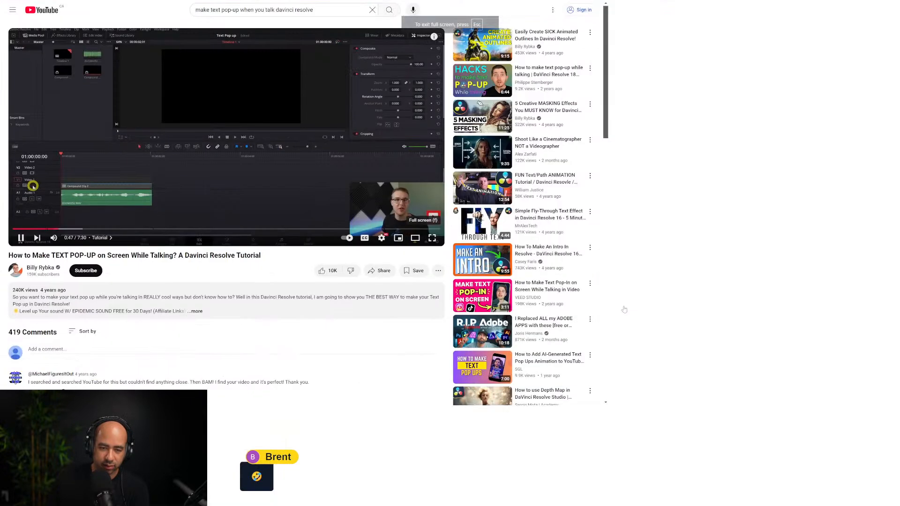
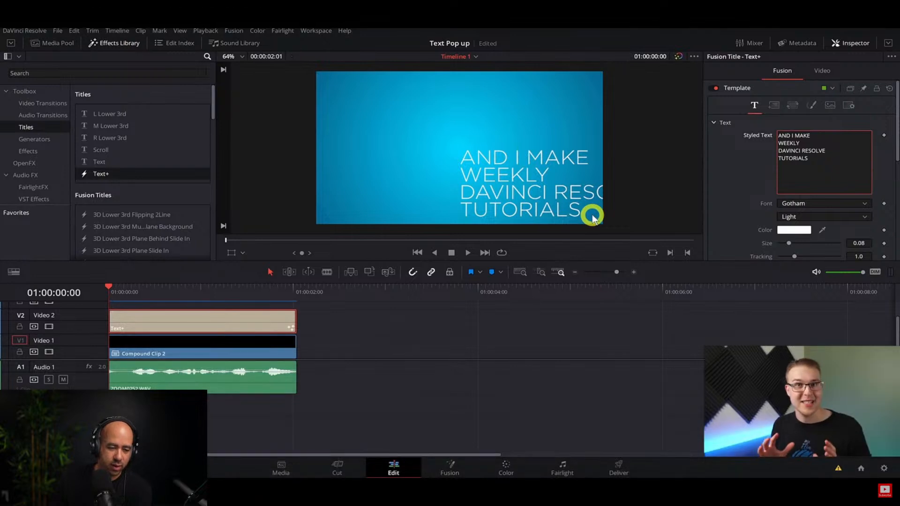
Skip the tutorial ahead to the Style Text chapter and set its playback speed to 1.5.
{"action": "left_click", "coordinate": [286, 384]}
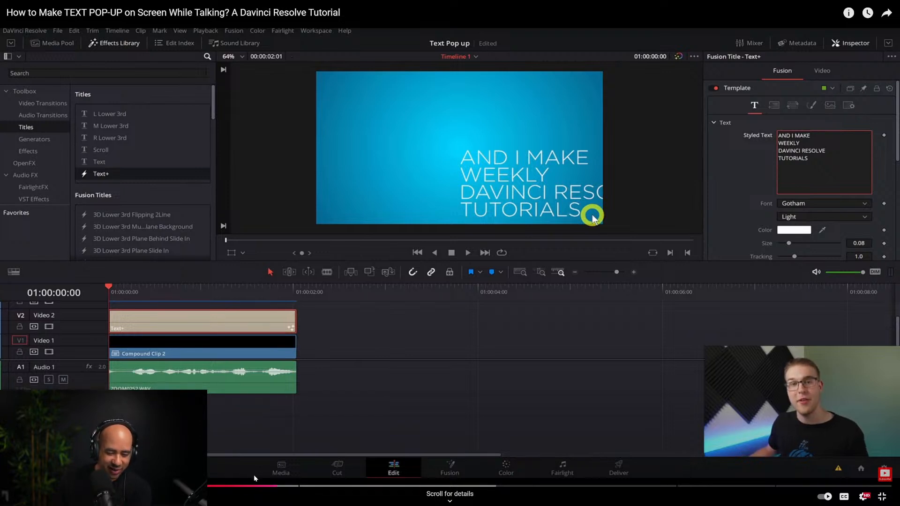
{"action": "left_click", "coordinate": [307, 486]}
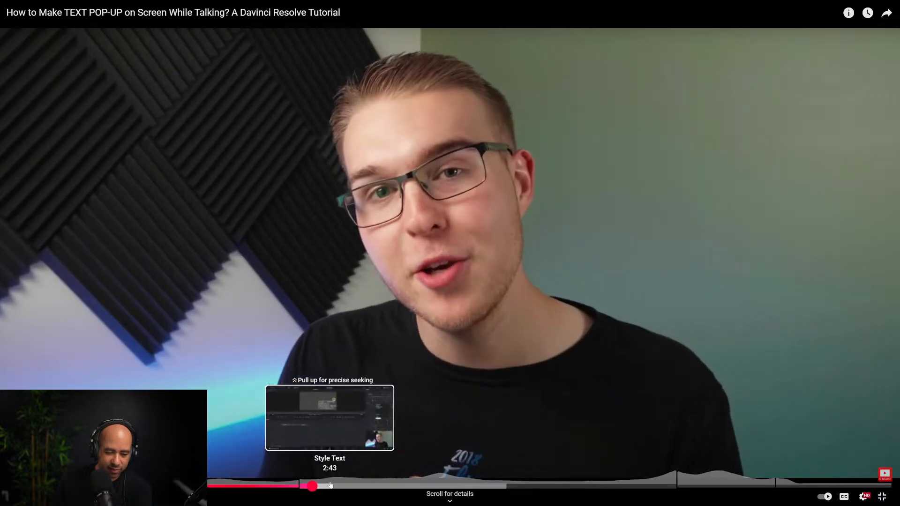
{"action": "left_click", "coordinate": [867, 495]}
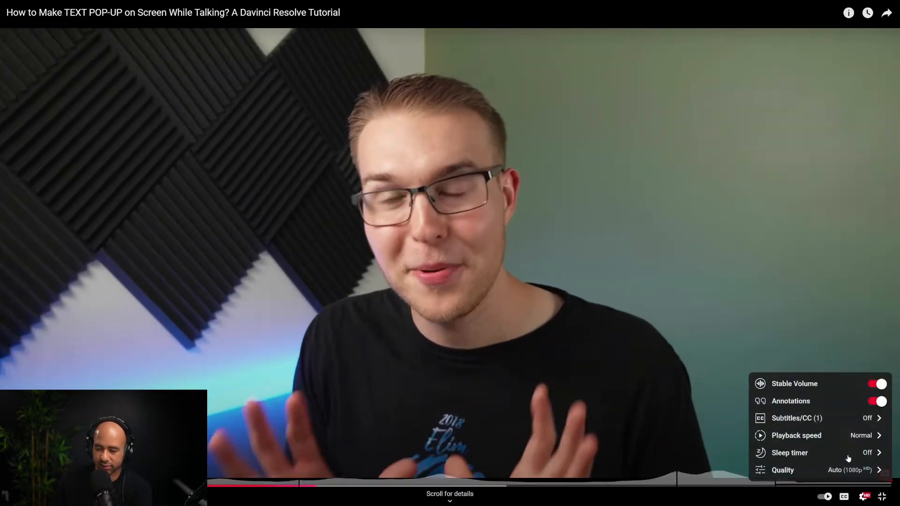
{"action": "left_click", "coordinate": [820, 436]}
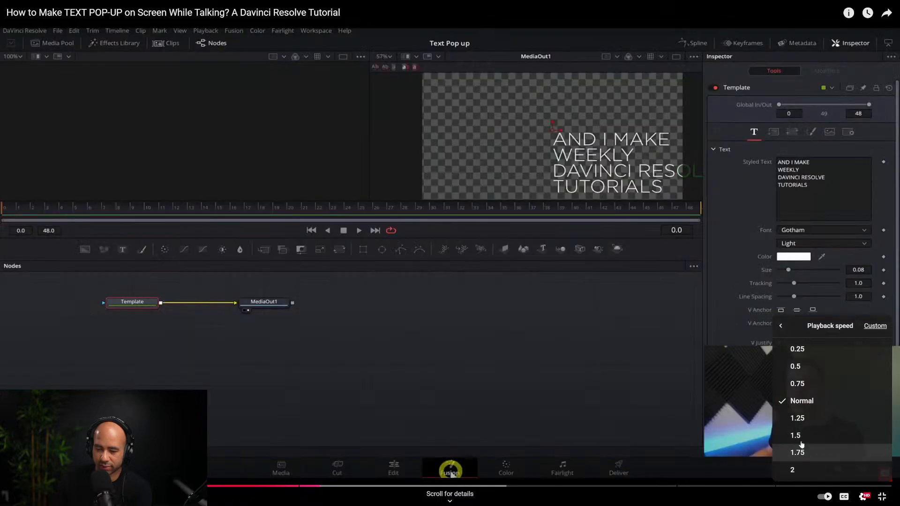
{"action": "left_click", "coordinate": [795, 435]}
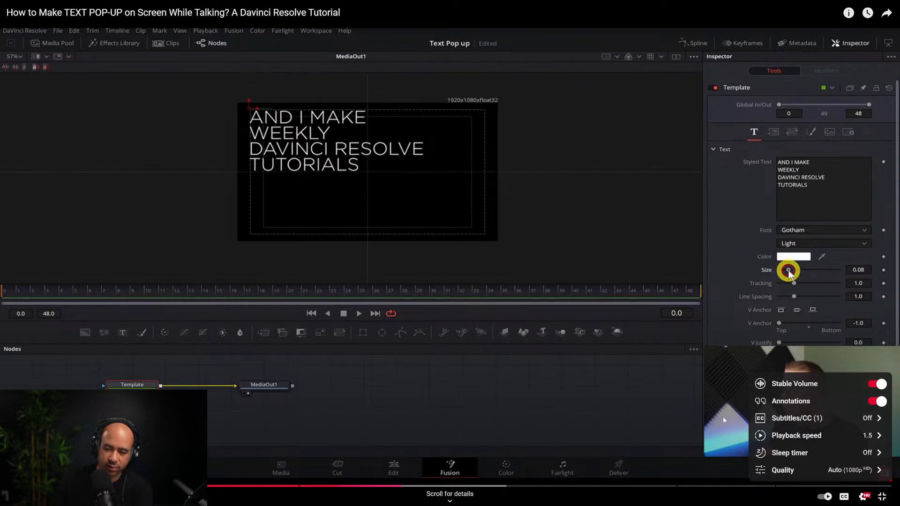
Leave full screen, return to it and skip ahead through the Style Text chapter toward Pop Up Text.
{"action": "key", "text": "Escape"}
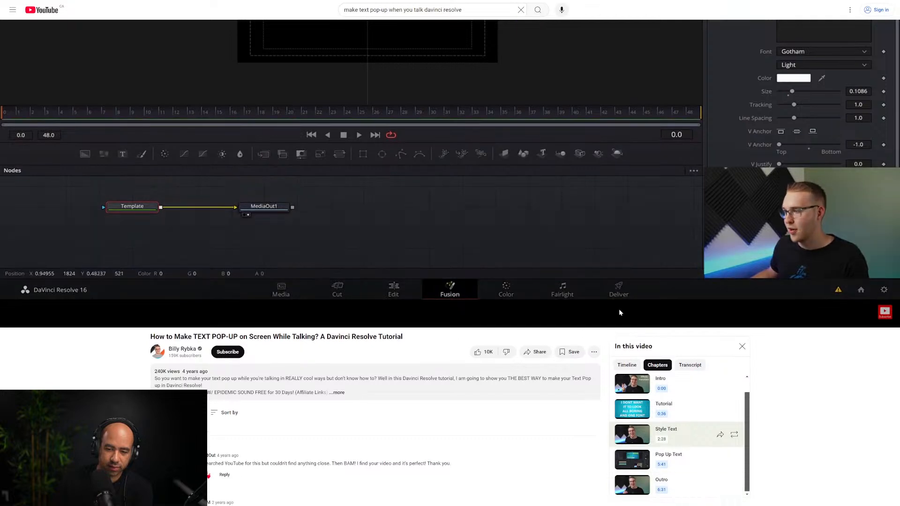
{"action": "scroll", "coordinate": [599, 299], "scroll_direction": "up", "scroll_amount": 4}
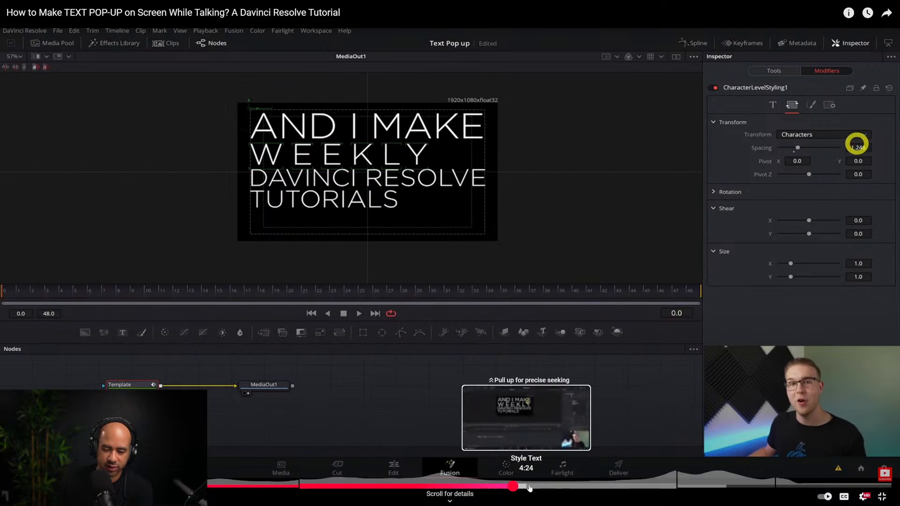
{"action": "left_click", "coordinate": [536, 486]}
{"action": "left_click", "coordinate": [568, 487]}
{"action": "left_click", "coordinate": [584, 487]}
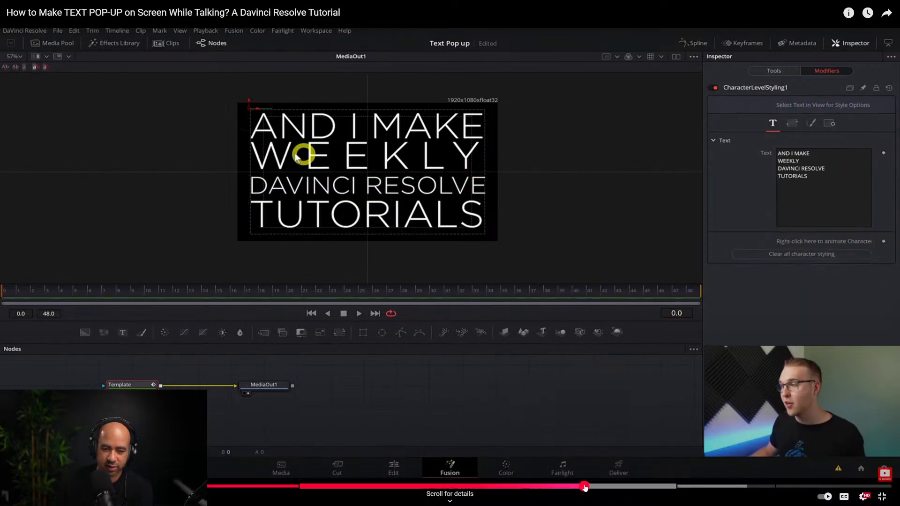
{"action": "left_click", "coordinate": [622, 486]}
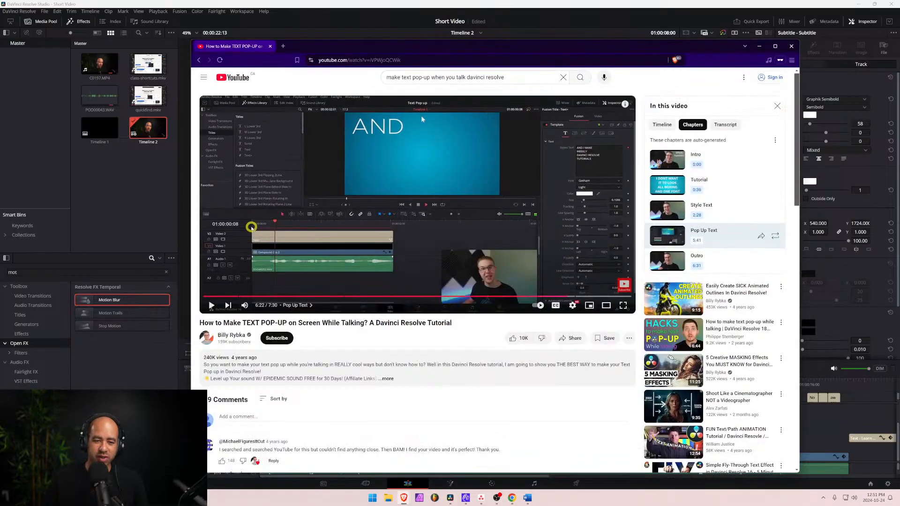
Move the browser window away from DaVinci Resolve, then enlarge the timeline area and the subtitle track's height.
{"action": "left_click_drag", "start_coordinate": [297, 47], "coordinate": [899, 56]}
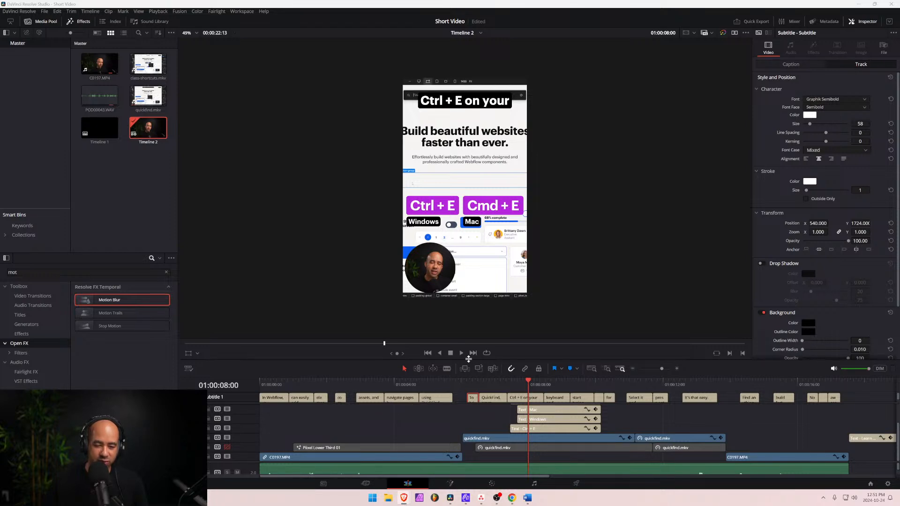
{"action": "left_click_drag", "start_coordinate": [469, 359], "coordinate": [469, 271]}
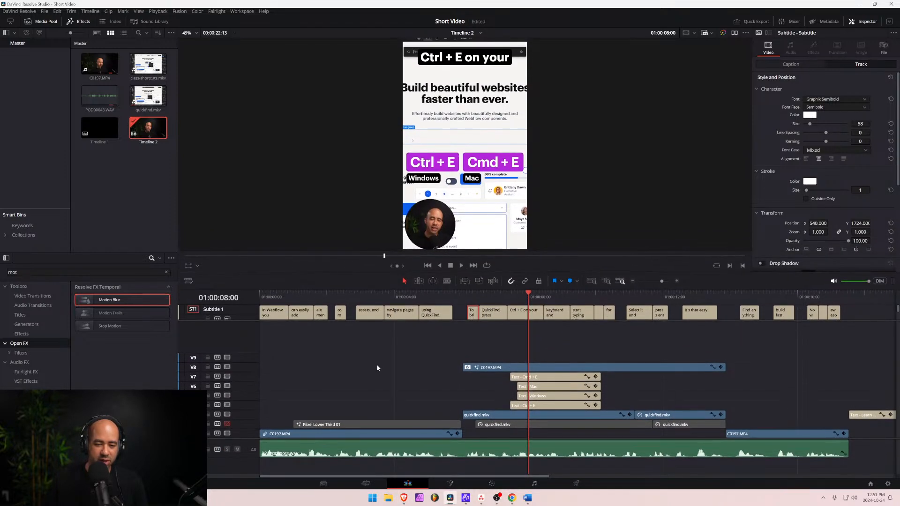
{"action": "left_click_drag", "start_coordinate": [415, 320], "coordinate": [413, 344]}
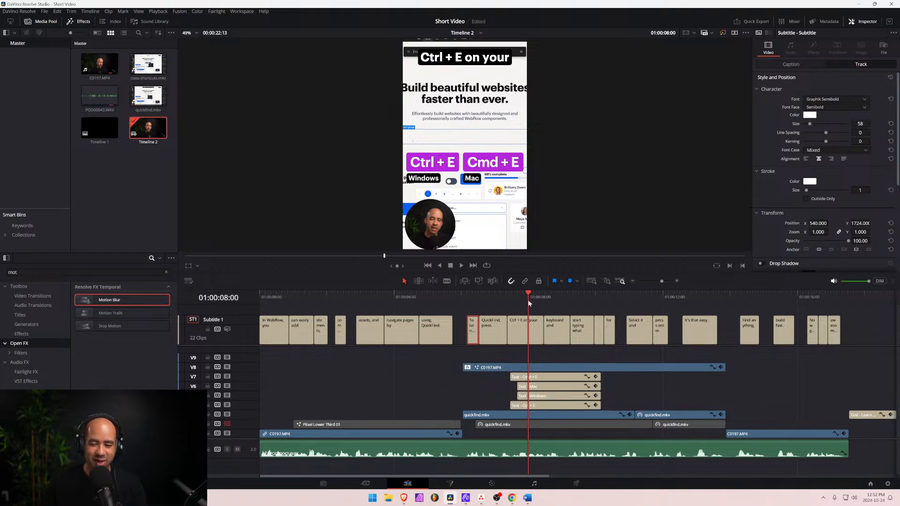
Lower the subtitle track's captions to a Y position of 589 at 01:00:07:02, return to the timeline start and save the project.
{"action": "left_click_drag", "start_coordinate": [525, 296], "coordinate": [500, 301]}
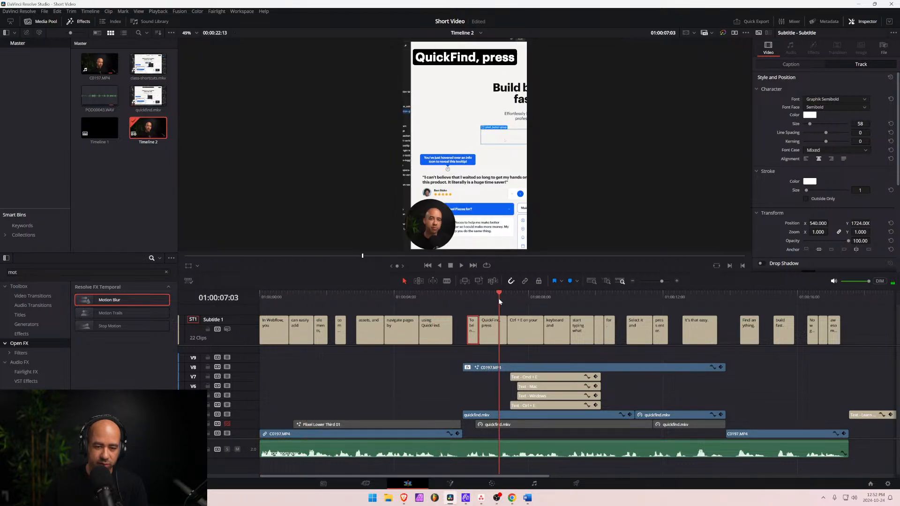
{"action": "mouse_move", "coordinate": [498, 298]}
{"action": "left_mouse_down"}
{"action": "mouse_move", "coordinate": [272, 301]}
{"action": "mouse_move", "coordinate": [499, 311]}
{"action": "left_mouse_up"}
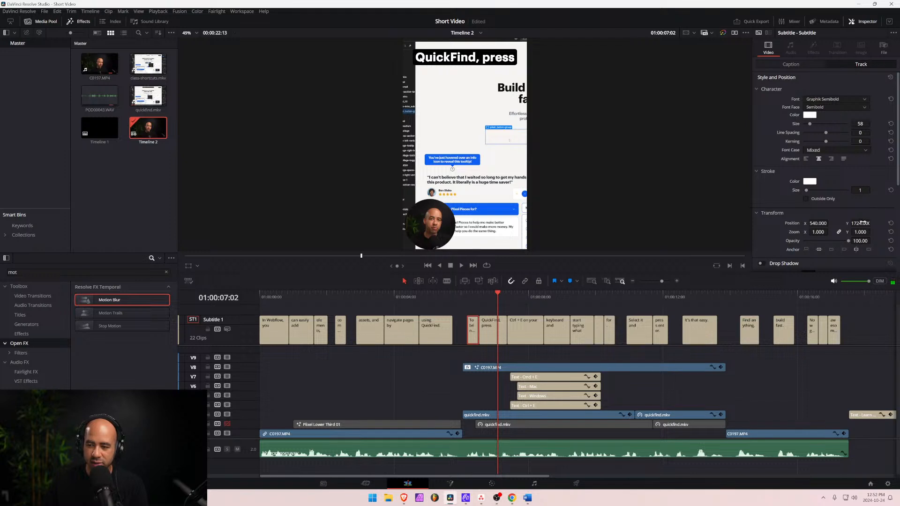
{"action": "left_click_drag", "start_coordinate": [860, 223], "coordinate": [336, 223]}
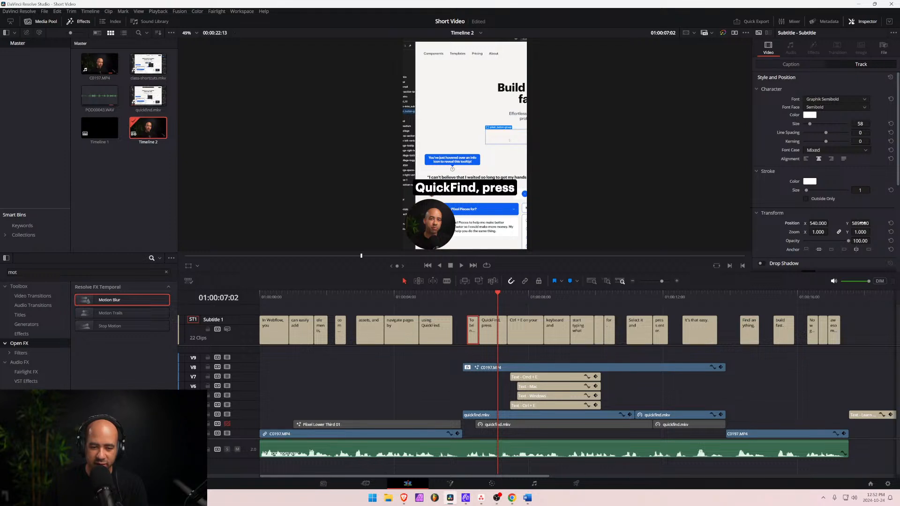
{"action": "key", "text": "Home"}
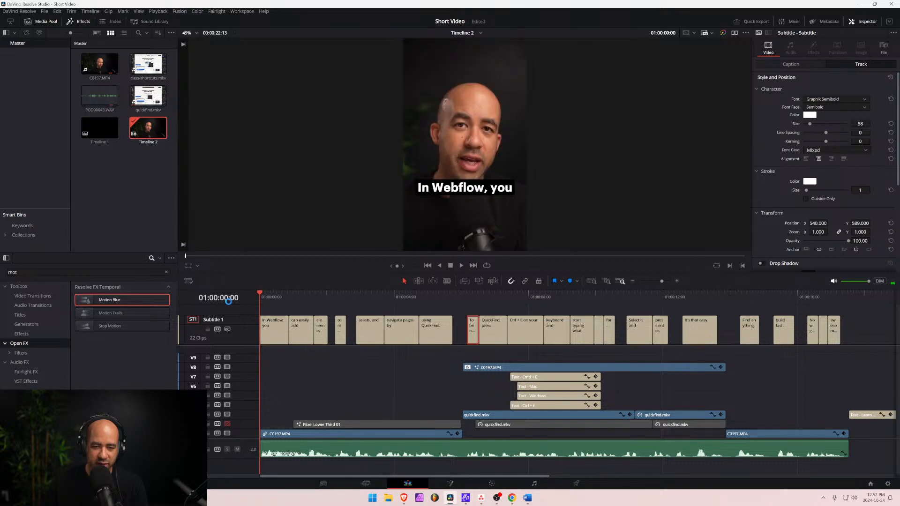
{"action": "key", "text": "ctrl+s"}
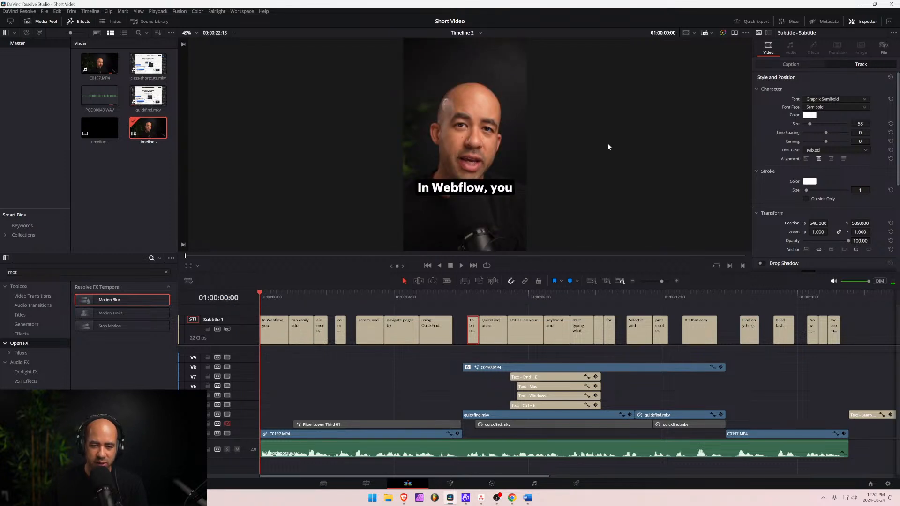
Play the timeline from the start, stop at 01:00:09:01 and set the subtitle track's Y position to 125.
{"action": "key", "text": "space"}
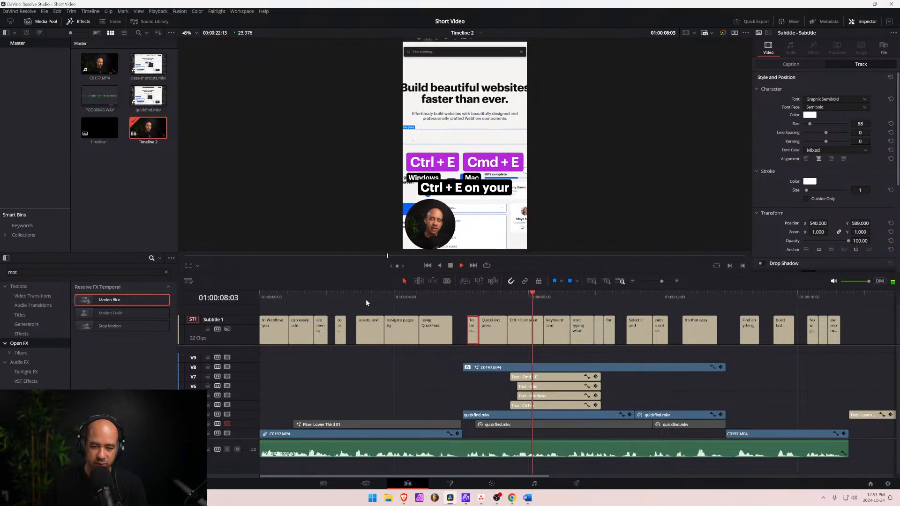
{"action": "key", "text": "space"}
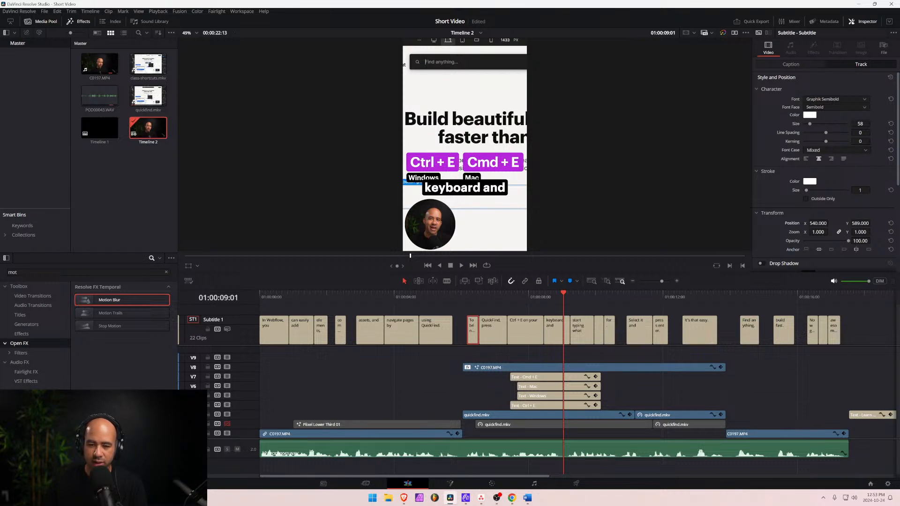
{"action": "left_click_drag", "start_coordinate": [858, 223], "coordinate": [641, 223]}
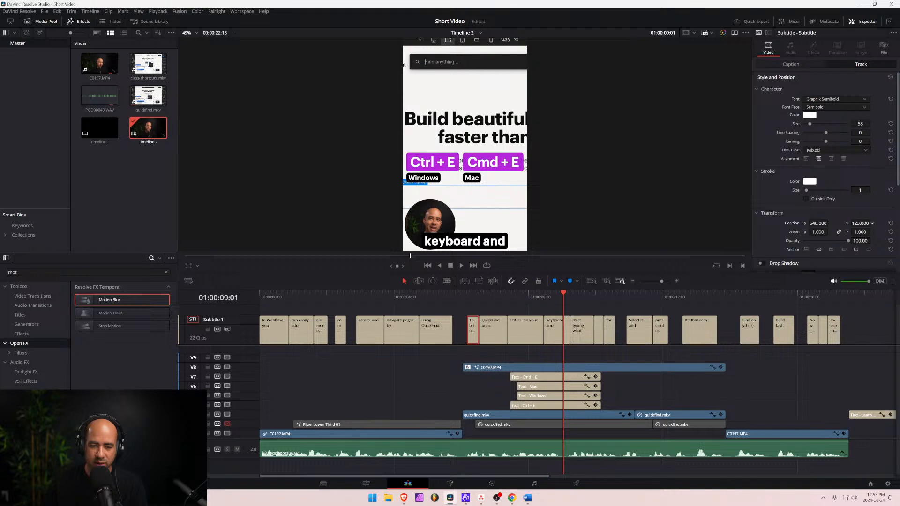
{"action": "left_click_drag", "start_coordinate": [641, 223], "coordinate": [641, 223]}
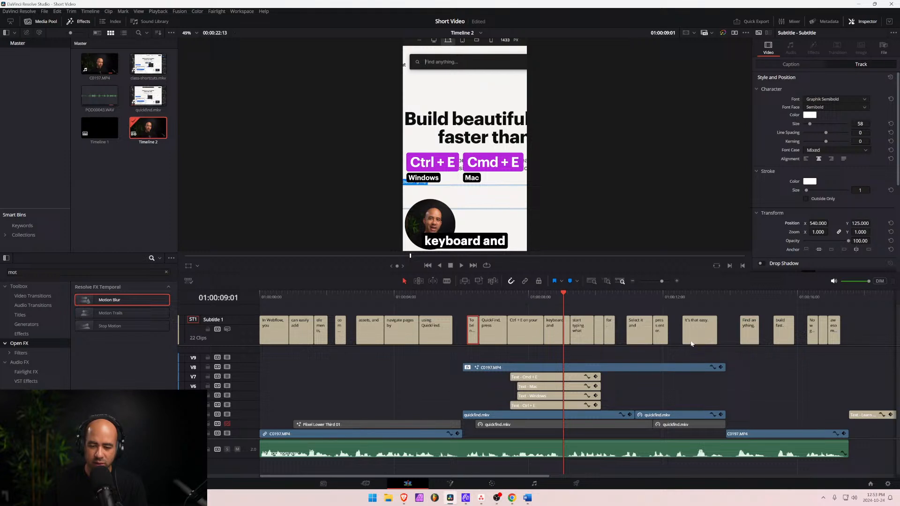
Set the Transform effect's Position Y to -0.359 for the circular webcam clip C0197.MP4 on track V8.
{"action": "left_click", "coordinate": [582, 368]}
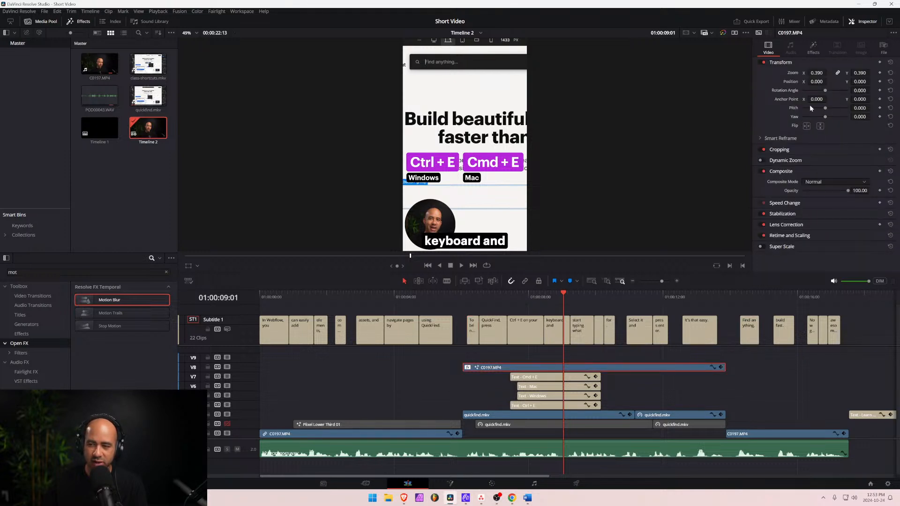
{"action": "left_click", "coordinate": [805, 47]}
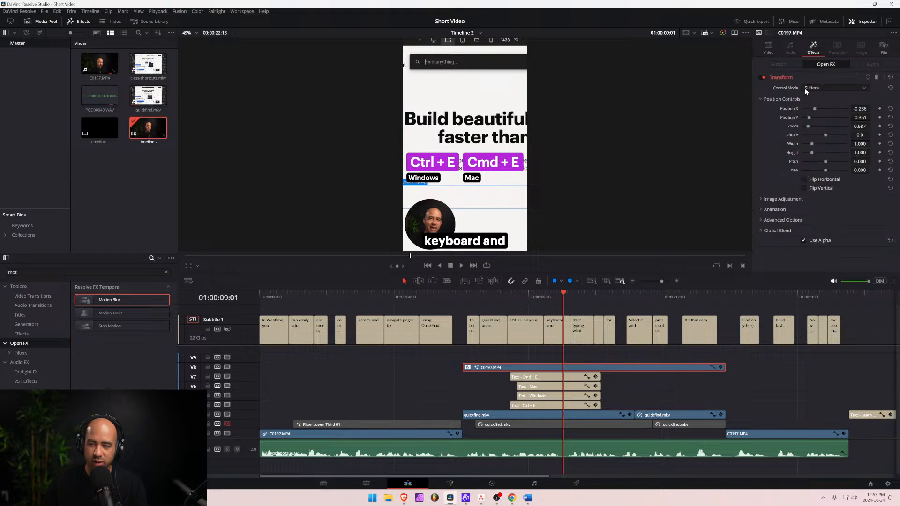
{"action": "left_click_drag", "start_coordinate": [809, 118], "coordinate": [810, 117]}
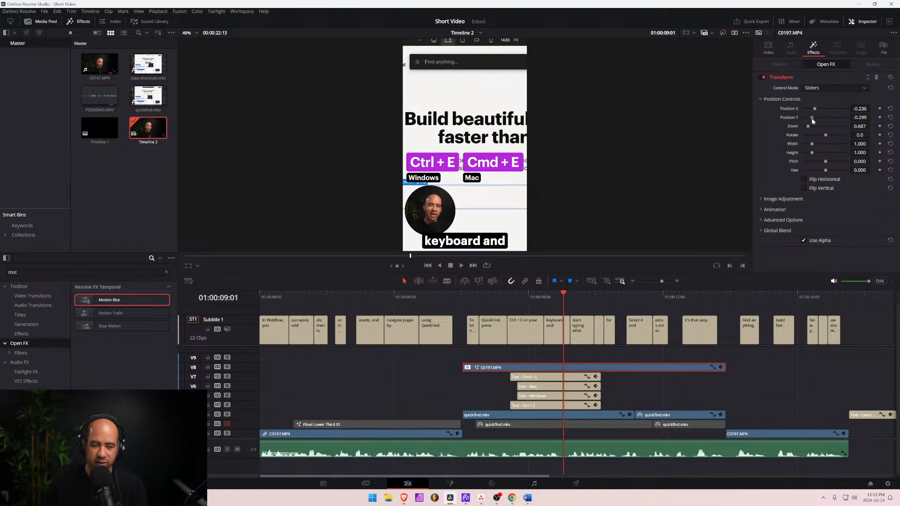
{"action": "left_click_drag", "start_coordinate": [811, 118], "coordinate": [809, 118]}
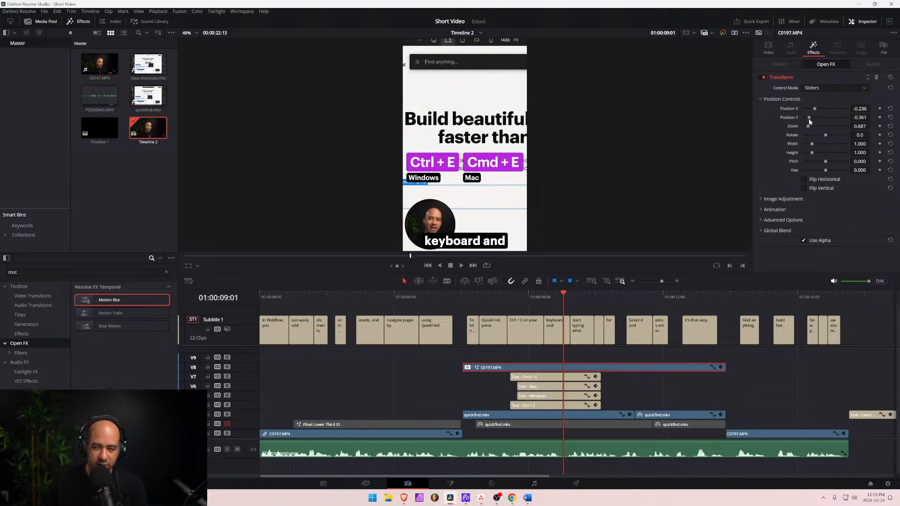
{"action": "left_click_drag", "start_coordinate": [860, 118], "coordinate": [871, 117]}
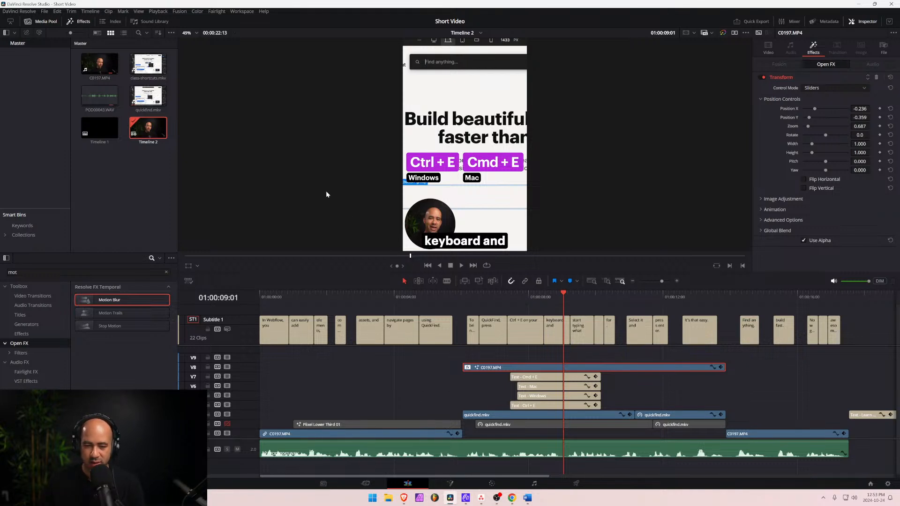
Scrub back to 01:00:07:05 to check the captions and select the "Ctrl + E on your" caption.
{"action": "left_click_drag", "start_coordinate": [552, 294], "coordinate": [502, 310]}
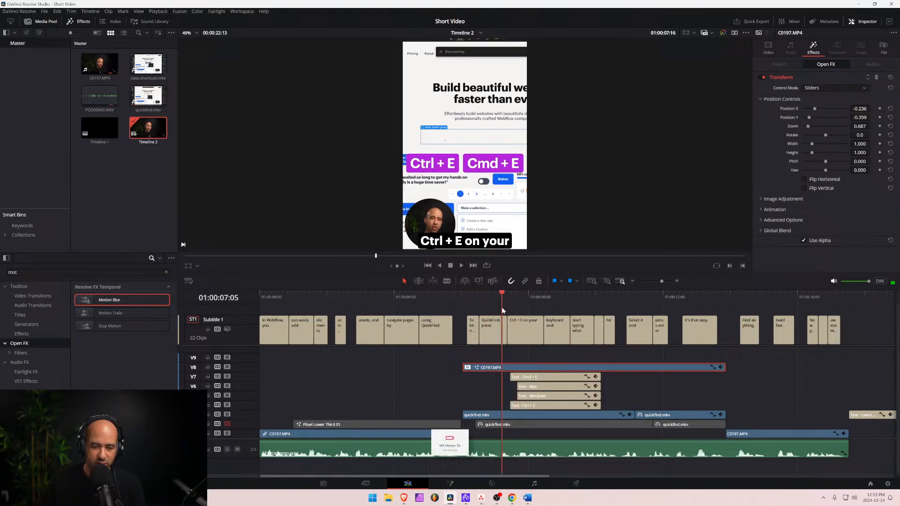
{"action": "left_click", "coordinate": [523, 326]}
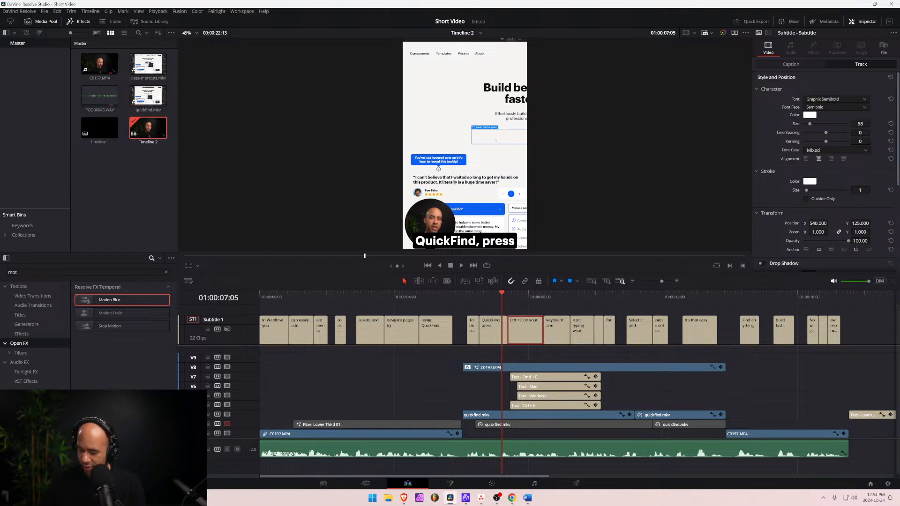
Open Logi Options+, dismiss its What's New notice, check the mouse's battery level and close the app.
{"action": "key", "text": "super"}
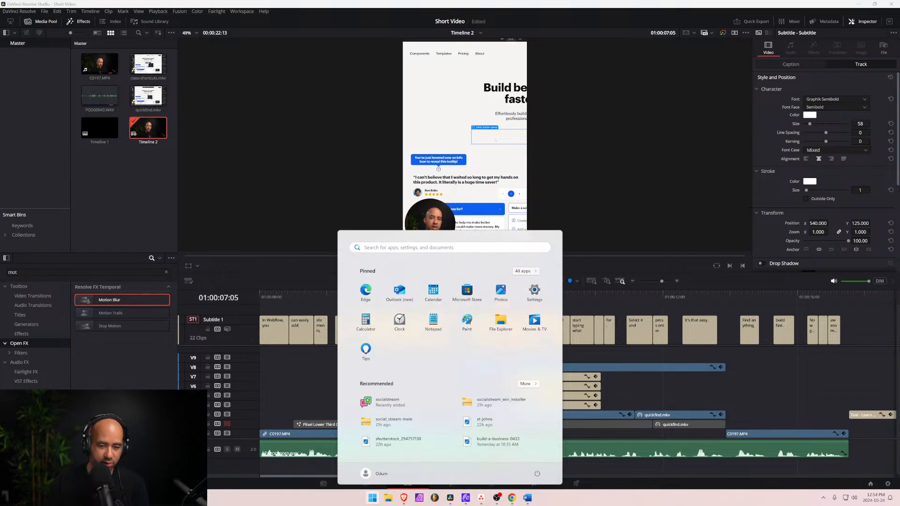
{"action": "type", "text": "log"}
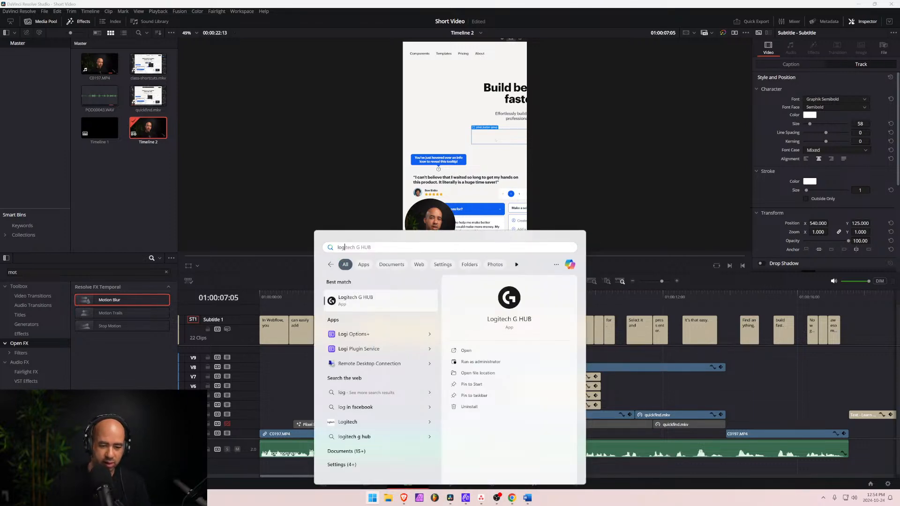
{"action": "key", "text": "Down"}
{"action": "key", "text": "Return"}
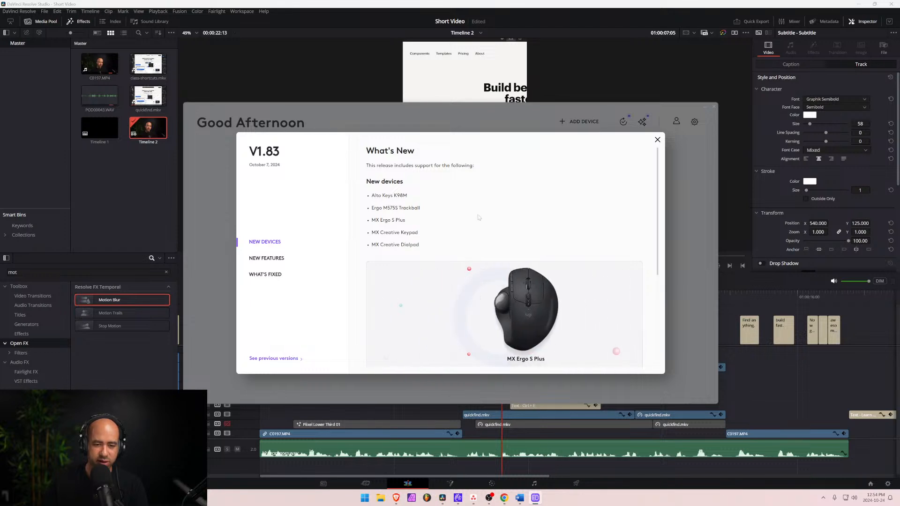
{"action": "left_click", "coordinate": [657, 139]}
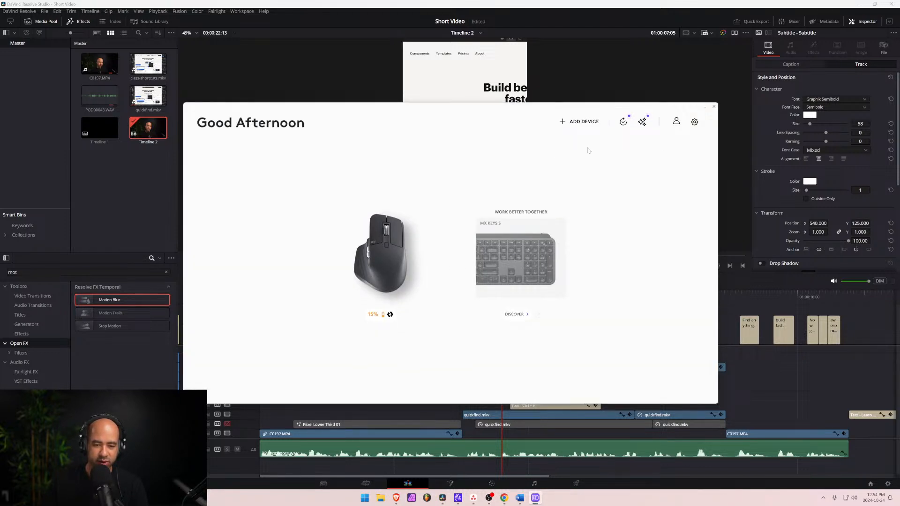
{"action": "left_click", "coordinate": [714, 107]}
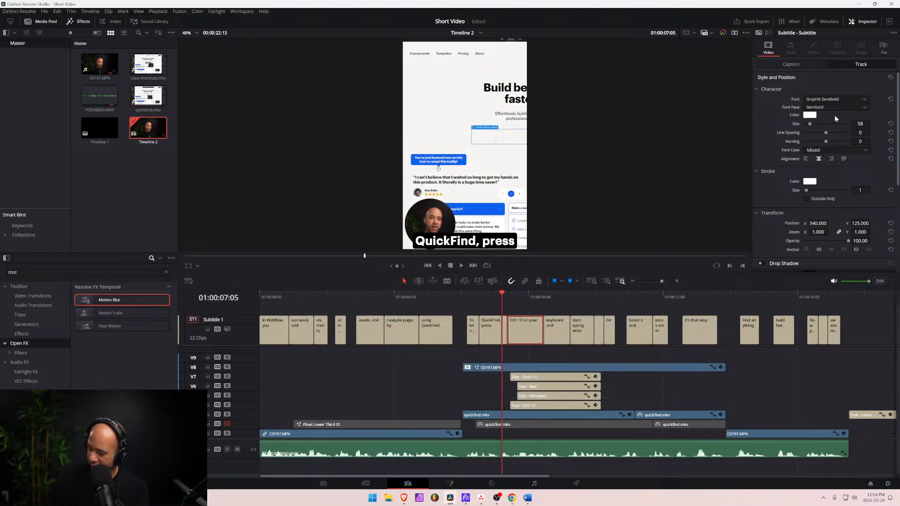
{"action": "scroll", "coordinate": [834, 115], "scroll_direction": "down", "scroll_amount": 3}
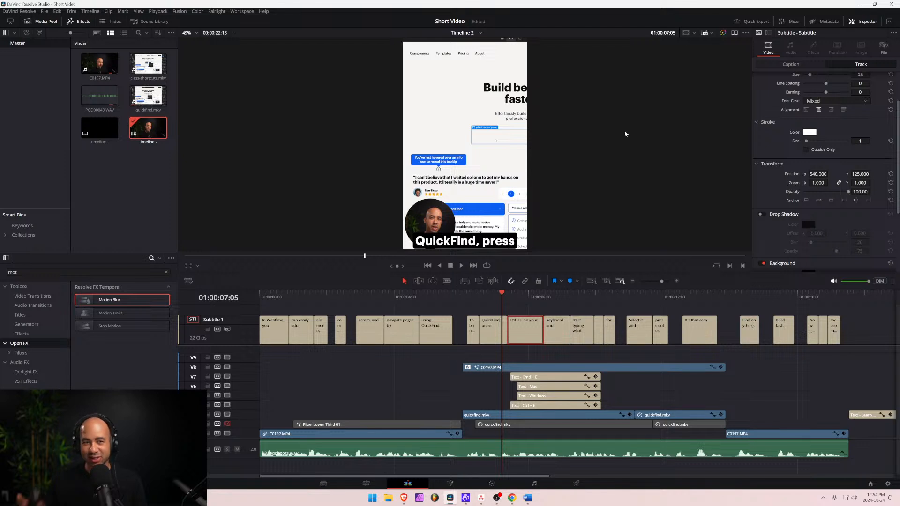
Set the subtitle track's Y position to 575 and scrub to 01:00:08:04 to check the captions against the shortcut titles.
{"action": "scroll", "coordinate": [624, 134], "scroll_direction": "down", "scroll_amount": 1}
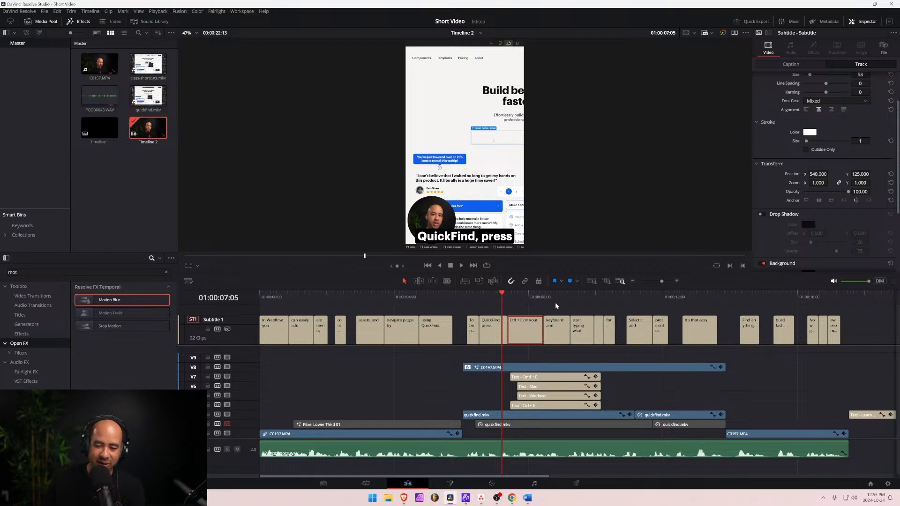
{"action": "scroll", "coordinate": [834, 123], "scroll_direction": "up", "scroll_amount": 2}
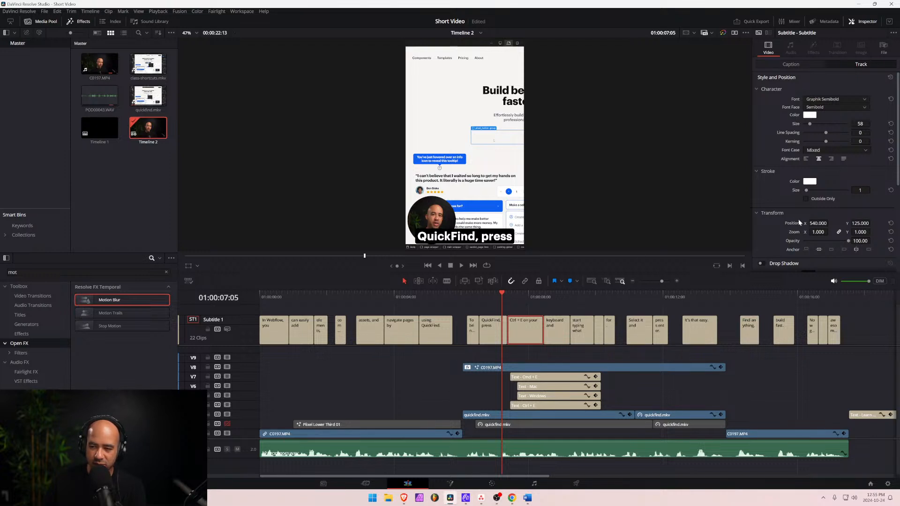
{"action": "left_click_drag", "start_coordinate": [861, 223], "coordinate": [872, 223]}
{"action": "left_click", "coordinate": [417, 298]}
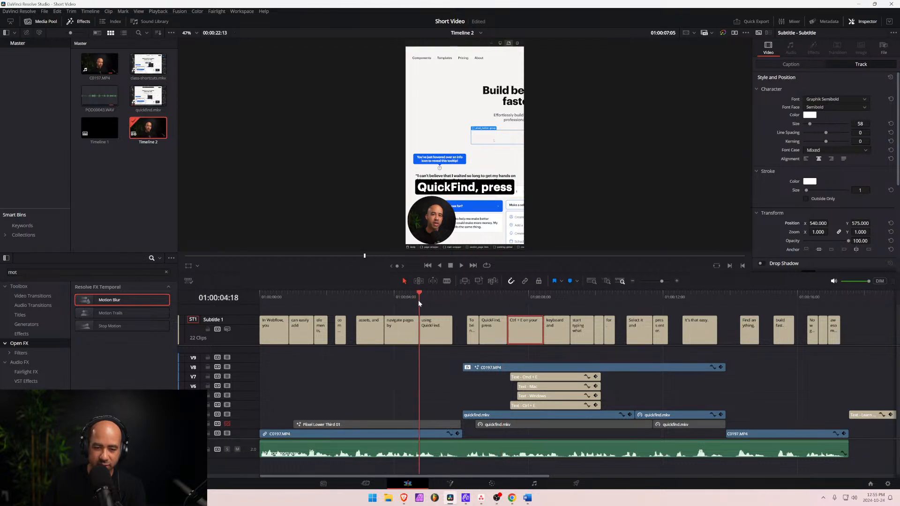
{"action": "left_click_drag", "start_coordinate": [384, 301], "coordinate": [533, 311]}
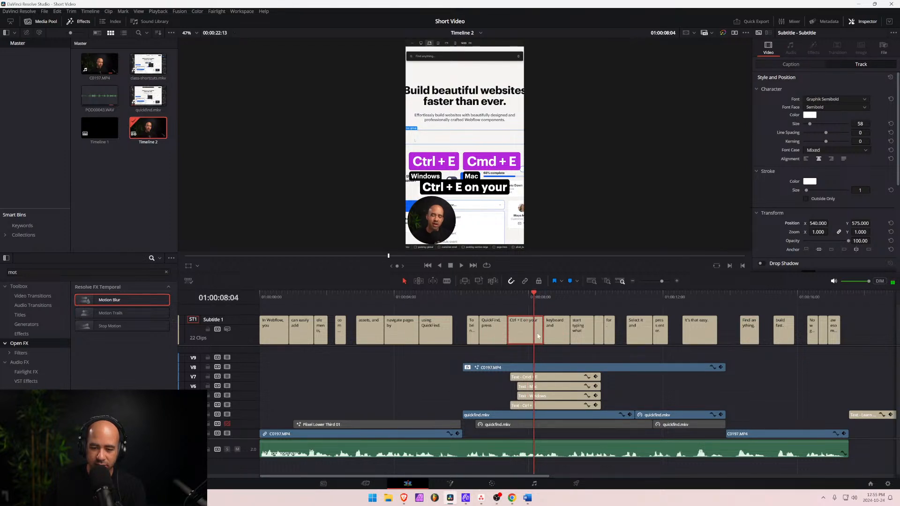
Set the Position Y keyframe of the Cmd + E title to -100 at 01:00:07:21.
{"action": "left_click", "coordinate": [545, 375]}
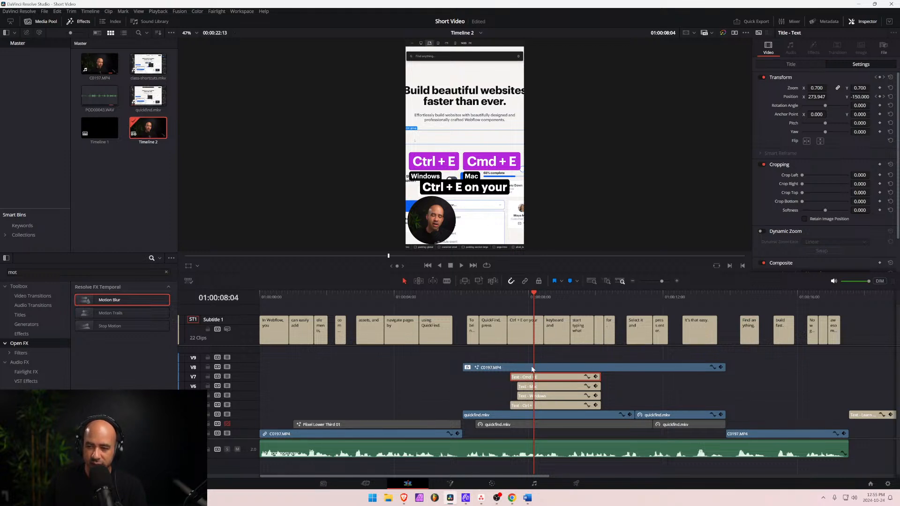
{"action": "left_click_drag", "start_coordinate": [531, 294], "coordinate": [511, 300]}
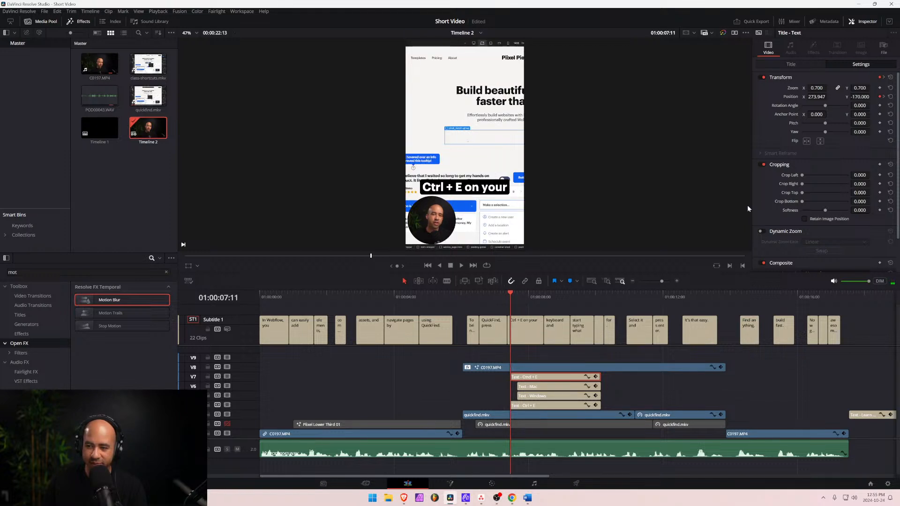
{"action": "mouse_move", "coordinate": [506, 294]}
{"action": "left_mouse_down"}
{"action": "mouse_move", "coordinate": [621, 295]}
{"action": "mouse_move", "coordinate": [510, 303]}
{"action": "left_mouse_up"}
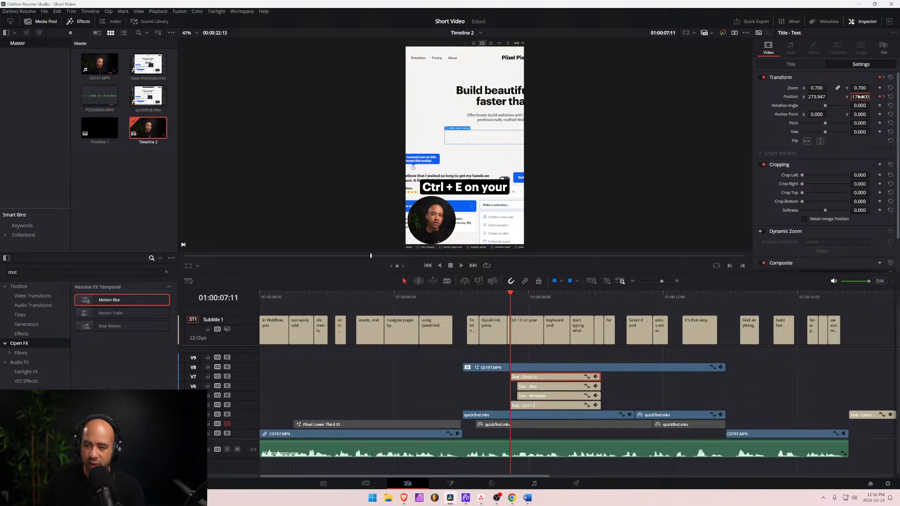
{"action": "left_click", "coordinate": [517, 295]}
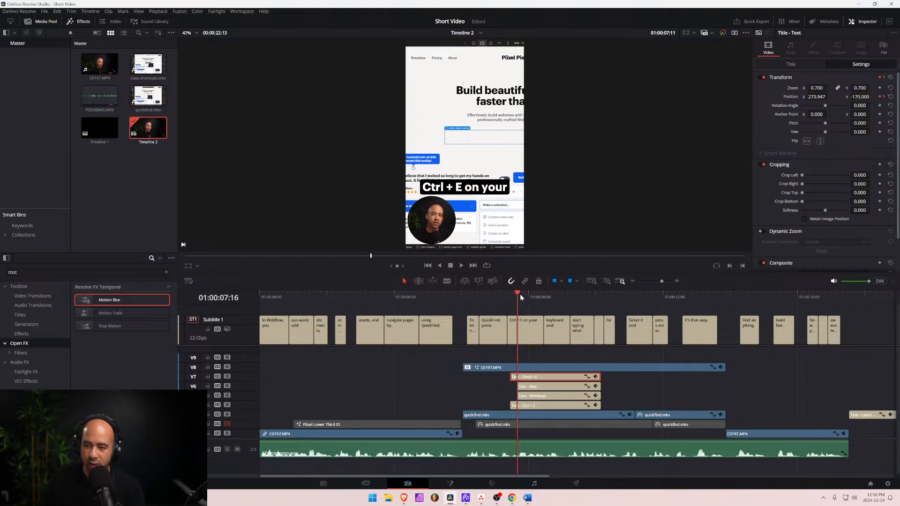
{"action": "left_click_drag", "start_coordinate": [520, 296], "coordinate": [523, 296]}
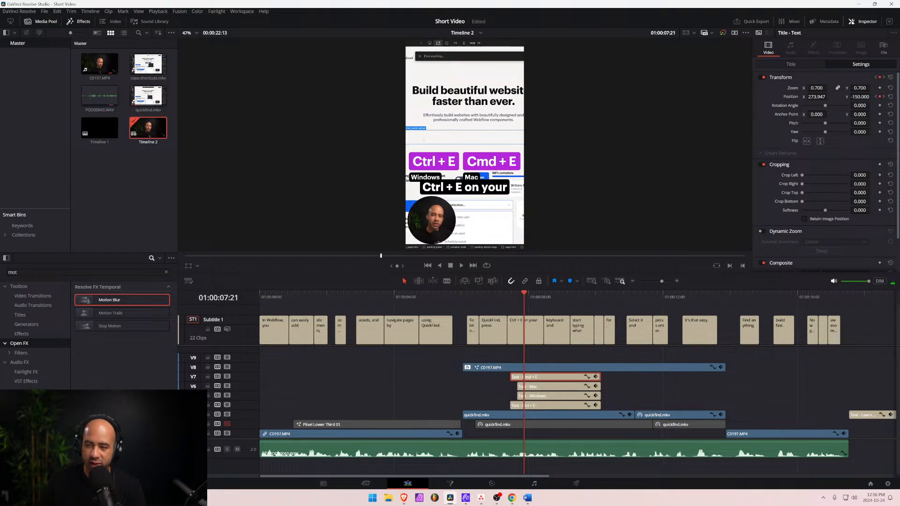
{"action": "left_click", "coordinate": [859, 97]}
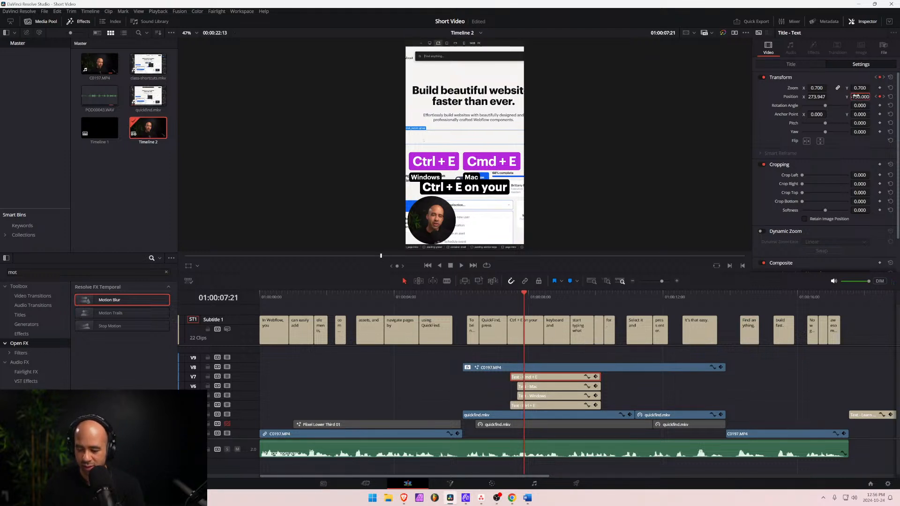
{"action": "type", "text": "-100"}
{"action": "key", "text": "Return"}
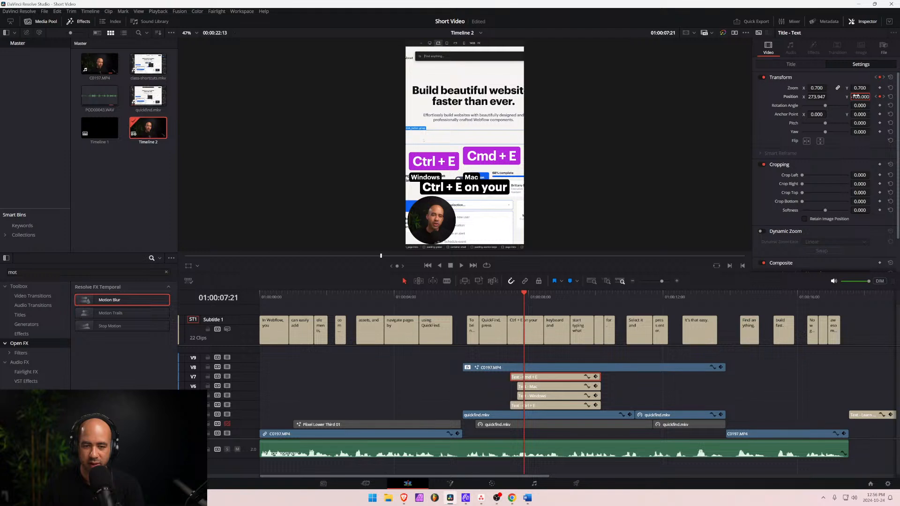
Set the Position Y keyframe of the Ctrl + E title to -100 at 01:00:07:21.
{"action": "left_click", "coordinate": [571, 405]}
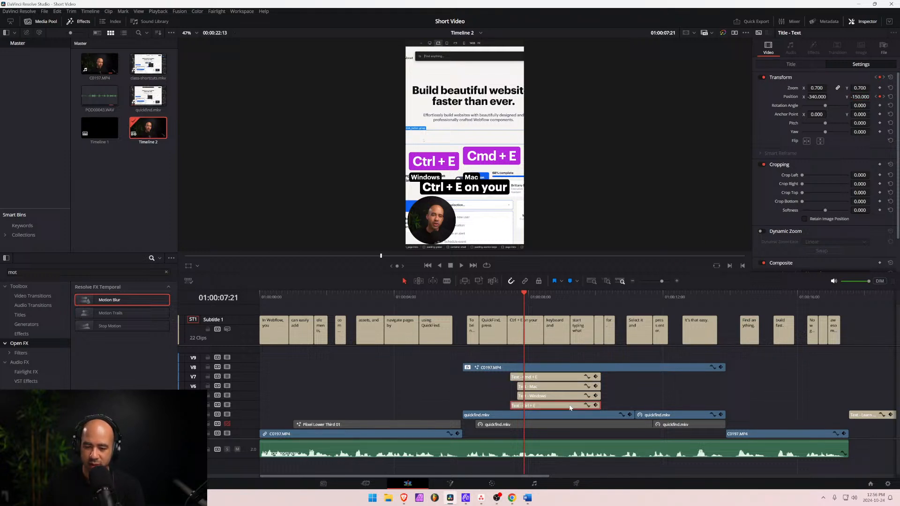
{"action": "double_click", "coordinate": [859, 96]}
{"action": "type", "text": "-100"}
{"action": "key", "text": "Return"}
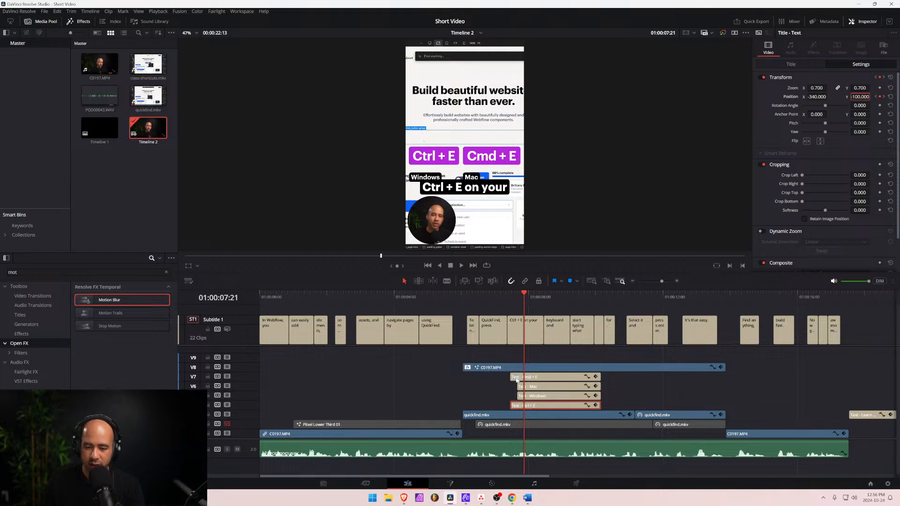
Set the Cmd + E title's starting Position Y keyframe to -120 at 01:00:07:11.
{"action": "left_click", "coordinate": [538, 396]}
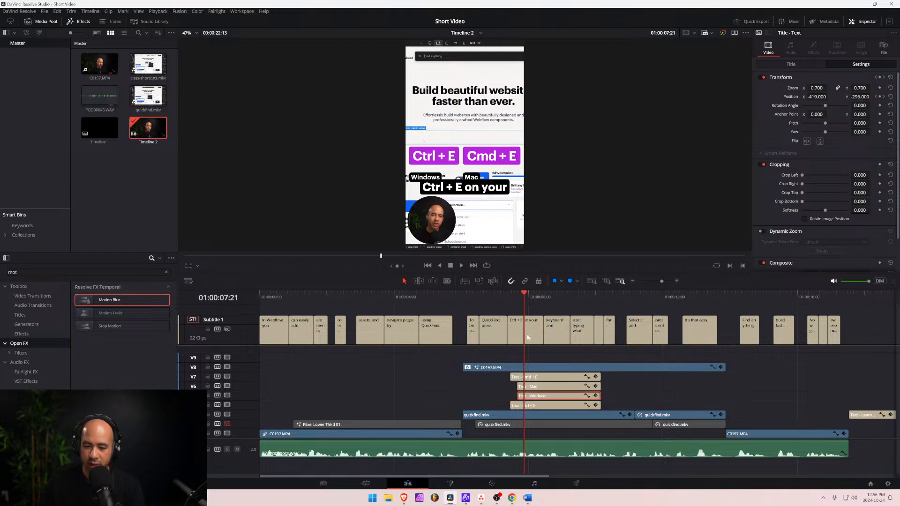
{"action": "left_click", "coordinate": [516, 378]}
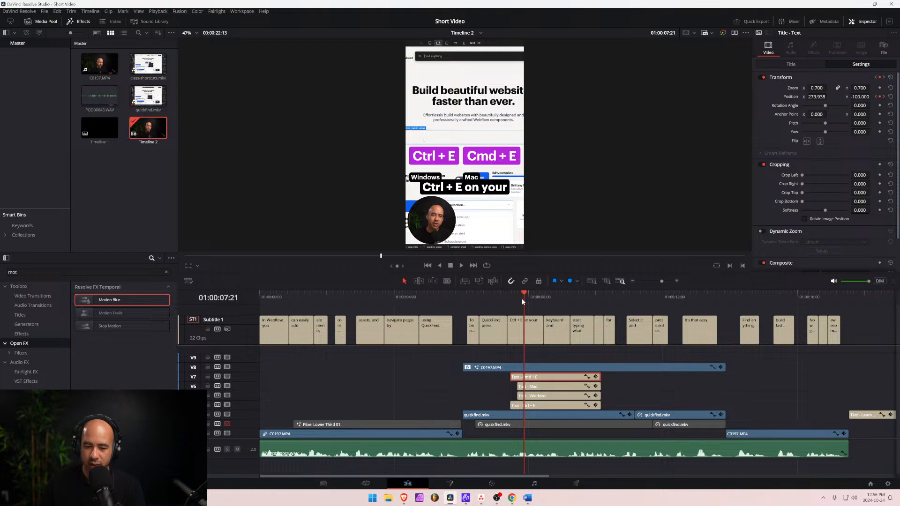
{"action": "left_click_drag", "start_coordinate": [521, 298], "coordinate": [513, 298]}
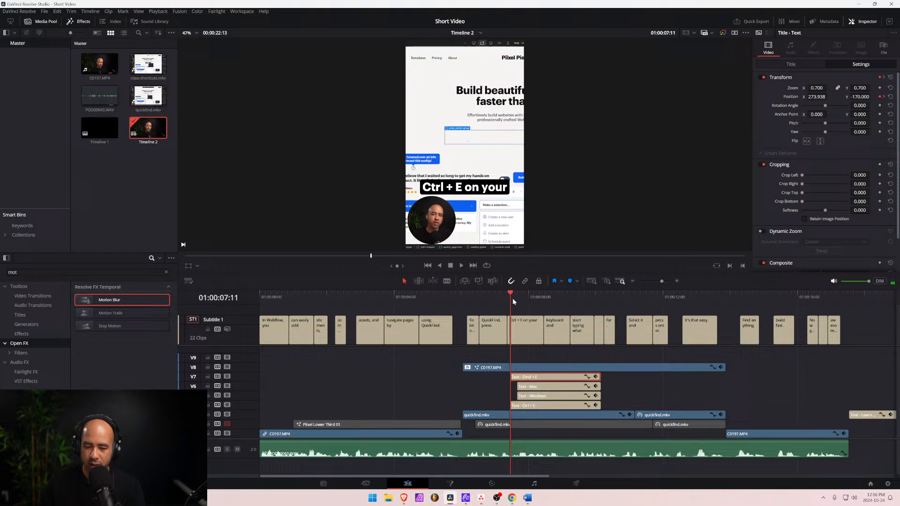
{"action": "double_click", "coordinate": [860, 96]}
{"action": "type", "text": "-120"}
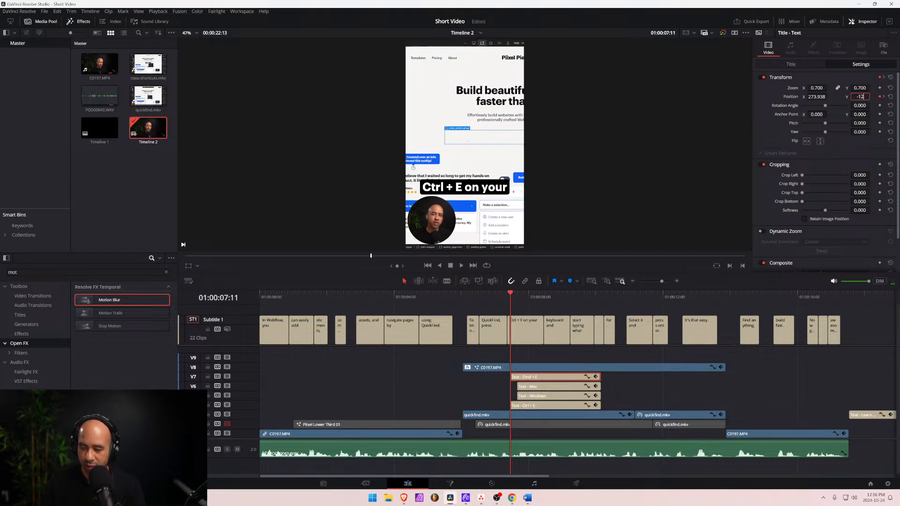
{"action": "key", "text": "Return"}
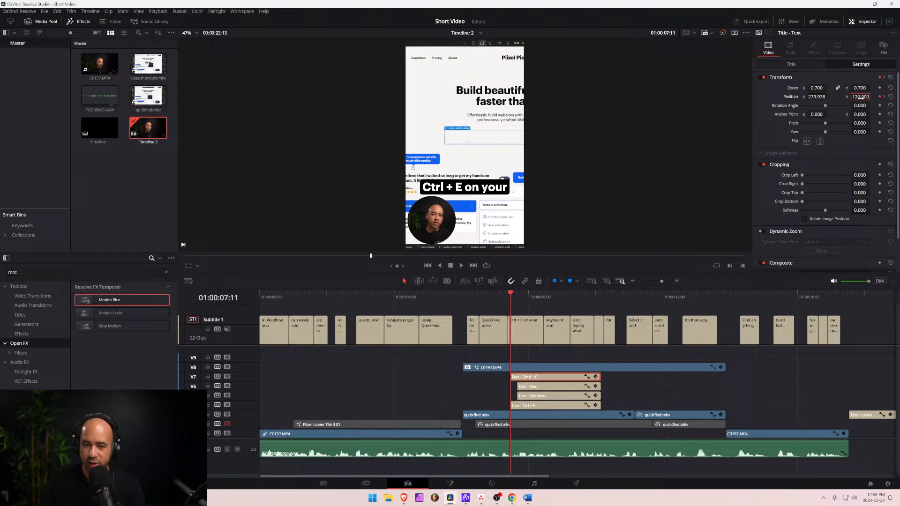
Set the Ctrl + E title's starting Position Y keyframe to -120 at 01:00:07:11.
{"action": "left_click", "coordinate": [538, 407]}
{"action": "double_click", "coordinate": [859, 97]}
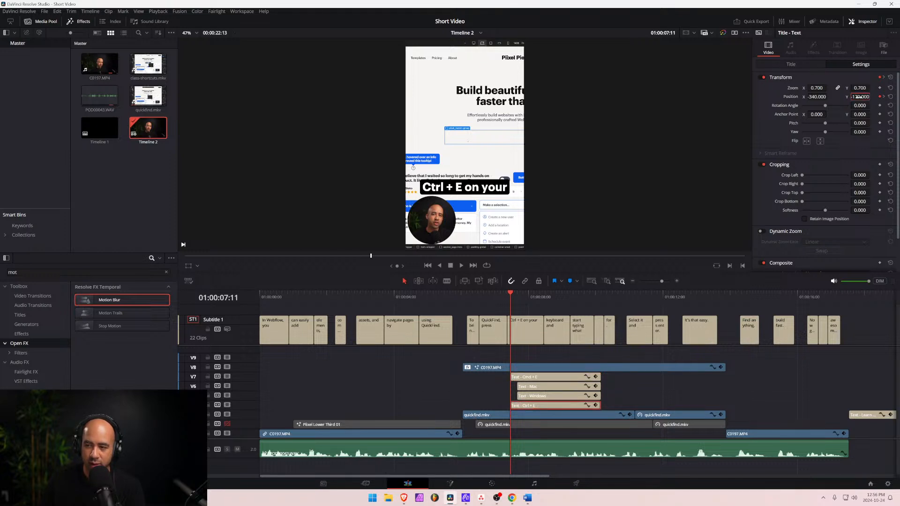
{"action": "type", "text": "-120"}
{"action": "key", "text": "Return"}
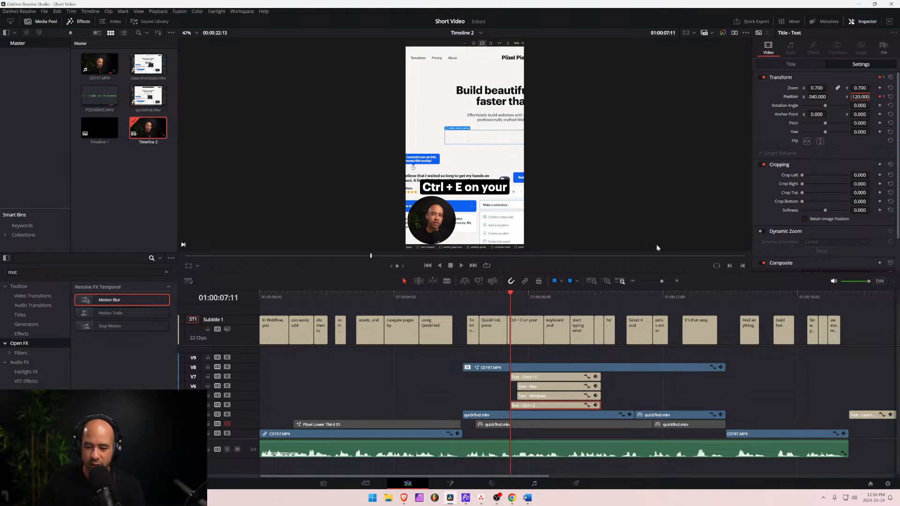
Set the ending Position Y keyframes of the Ctrl + E and Cmd + E titles to -120 at 01:00:10:04.
{"action": "left_click", "coordinate": [600, 305]}
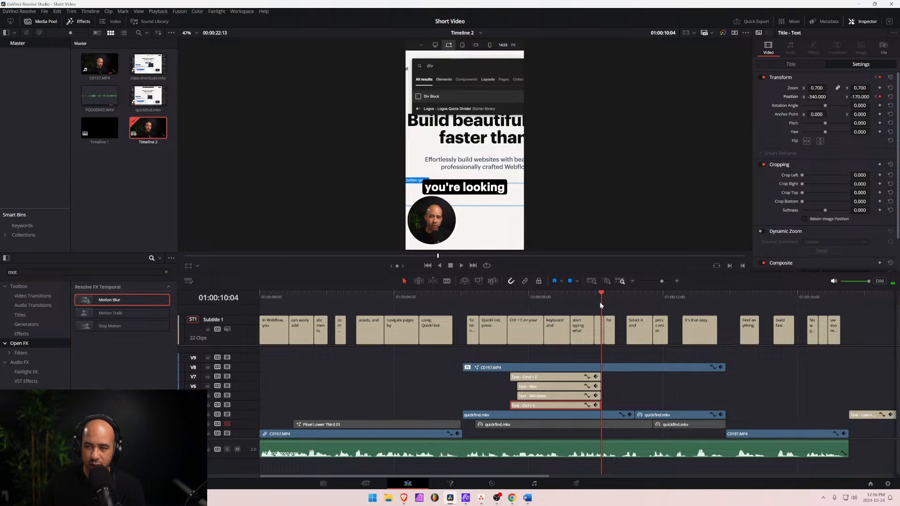
{"action": "left_click", "coordinate": [859, 98]}
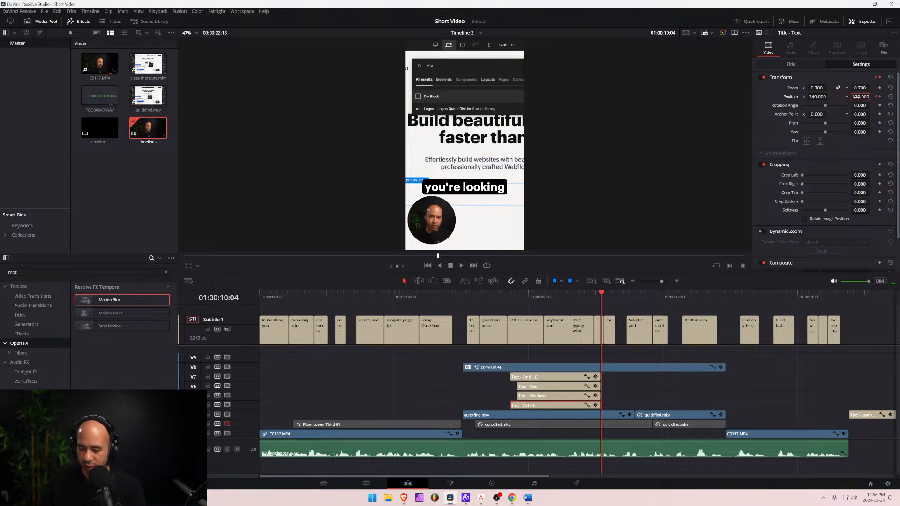
{"action": "left_click", "coordinate": [591, 378]}
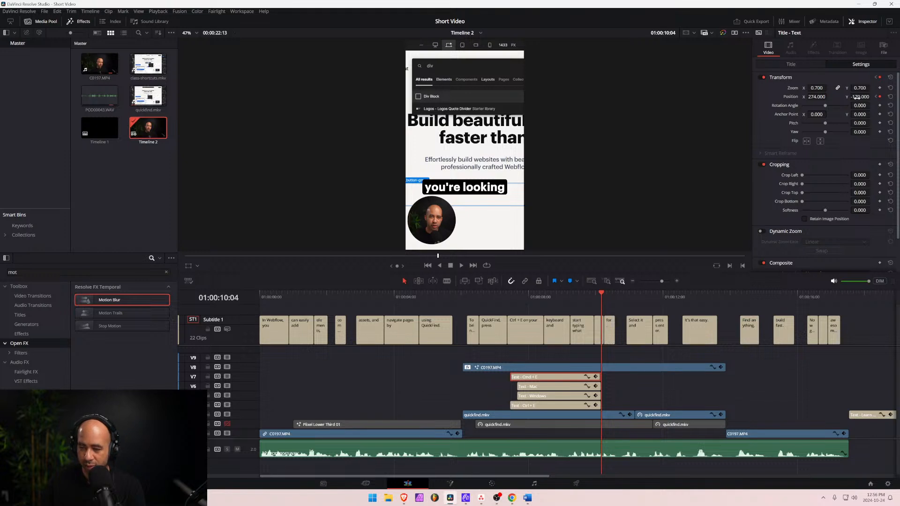
{"action": "type", "text": "-120"}
{"action": "key", "text": "Return"}
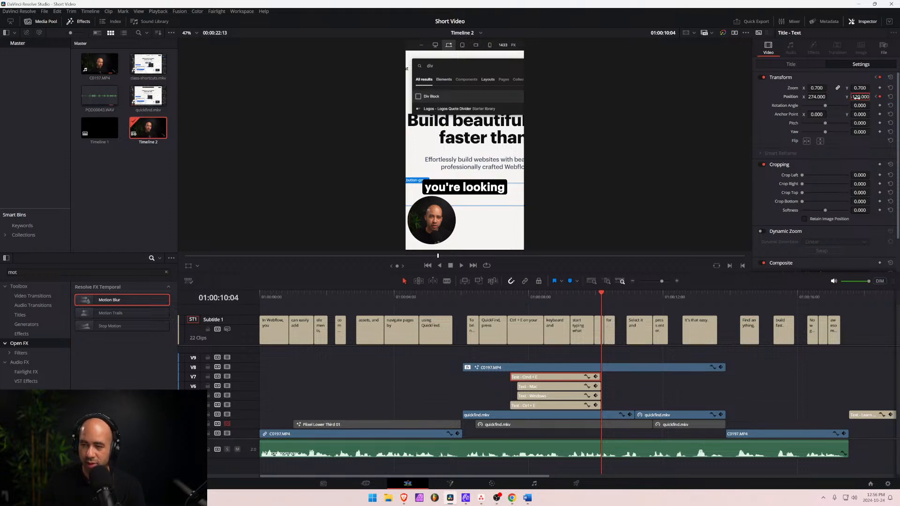
Step back to the keyframe at 01:00:09:18 and set the Cmd + E title's Position Y to -100.
{"action": "key", "text": "Left"}
{"action": "key", "text": "Left"}
{"action": "key", "text": "Left"}
{"action": "key", "text": "Left"}
{"action": "key", "text": "Left"}
{"action": "key", "text": "Left"}
{"action": "key", "text": "Left"}
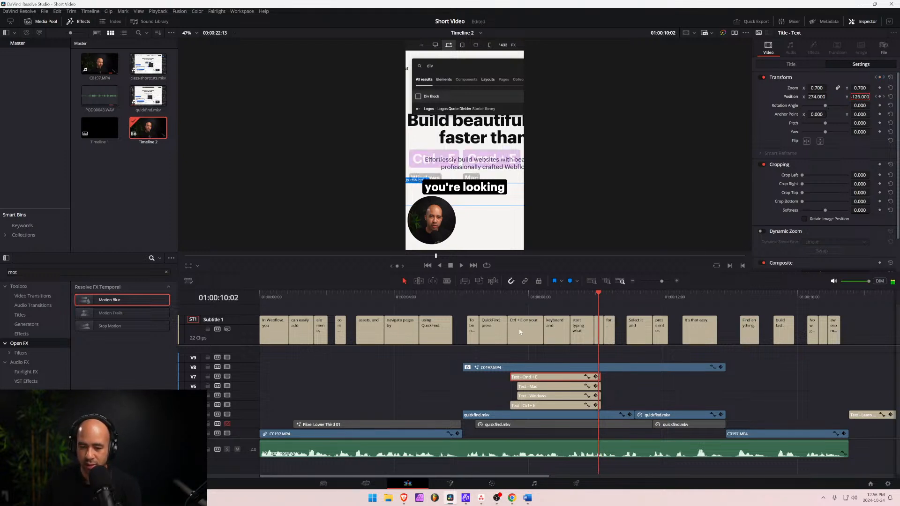
{"action": "key", "text": "Left"}
{"action": "key", "text": "Left"}
{"action": "key", "text": "Left"}
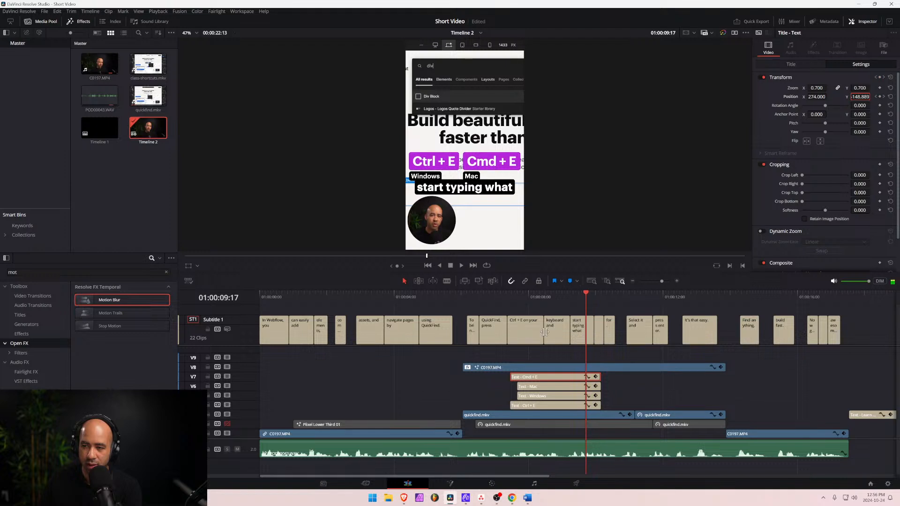
{"action": "double_click", "coordinate": [859, 96]}
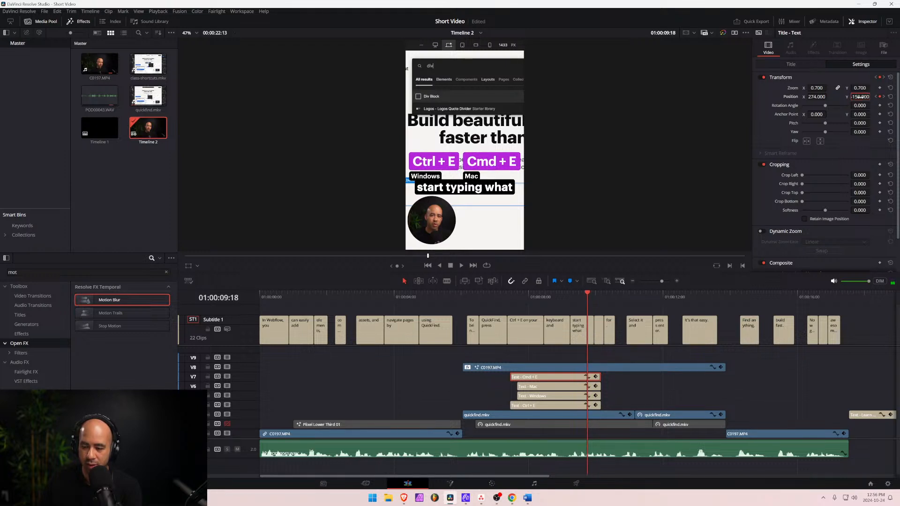
{"action": "type", "text": "-100"}
{"action": "key", "text": "Return"}
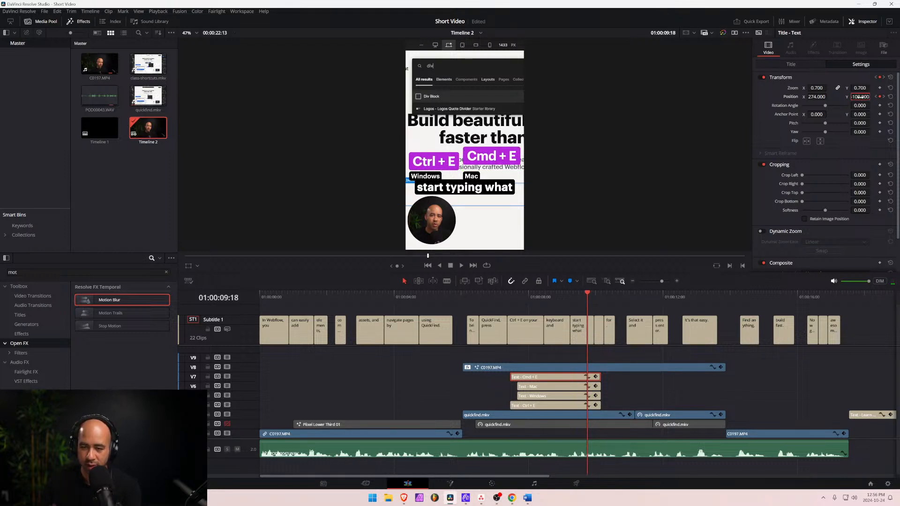
Set the Ctrl + E title's Position Y keyframe to -100 at 01:00:09:18.
{"action": "left_click", "coordinate": [573, 407]}
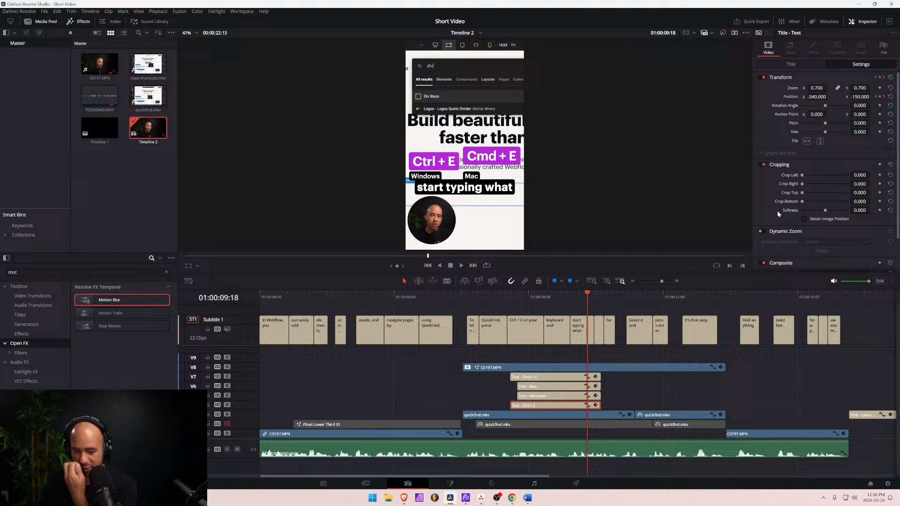
{"action": "double_click", "coordinate": [859, 97]}
{"action": "type", "text": "-100"}
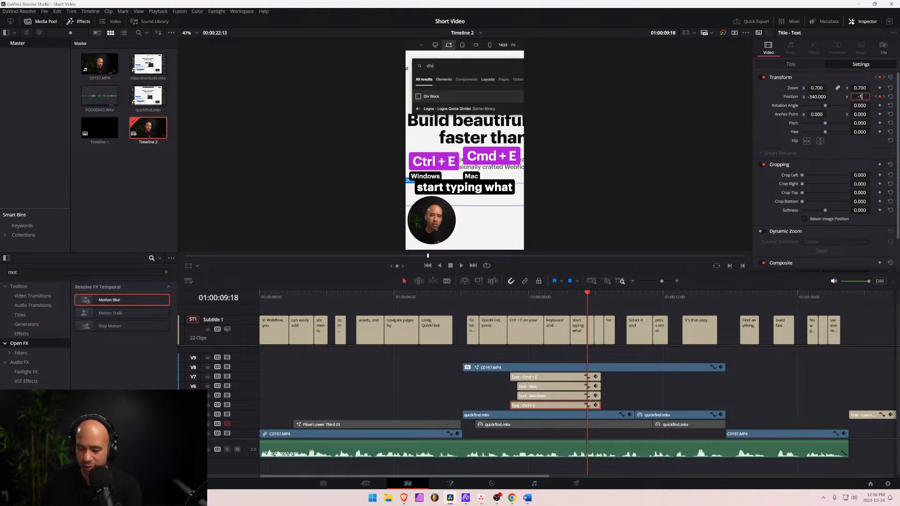
{"action": "key", "text": "Return"}
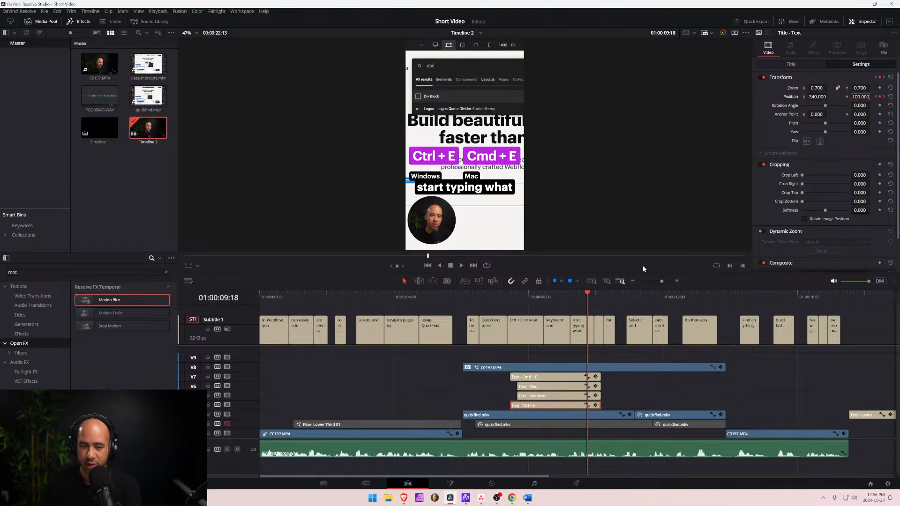
Step frame by frame just before 01:00:09:18 and back from 01:00:07:21 to check the shortcut titles' movement.
{"action": "key", "text": "Left"}
{"action": "key", "text": "Left"}
{"action": "key", "text": "Left"}
{"action": "key", "text": "Left"}
{"action": "key", "text": "Left"}
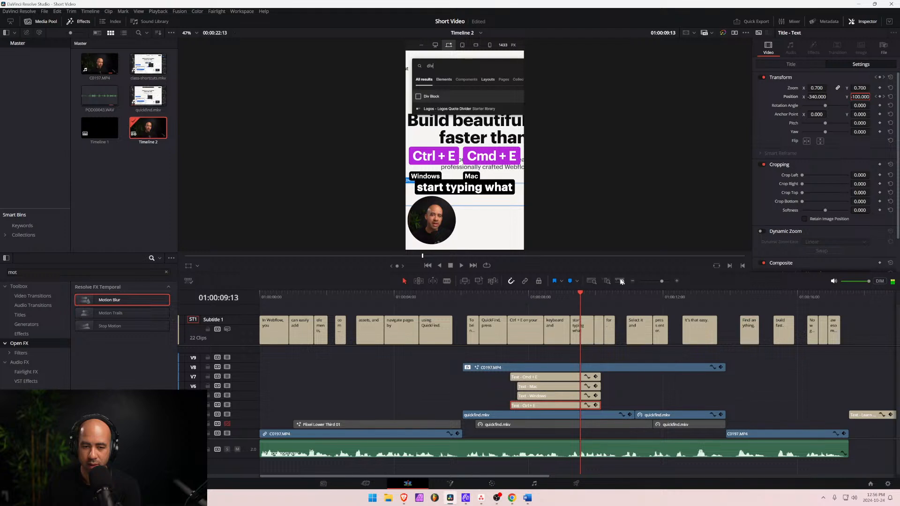
{"action": "key", "text": "Right"}
{"action": "key", "text": "Right"}
{"action": "key", "text": "Right"}
{"action": "key", "text": "Right"}
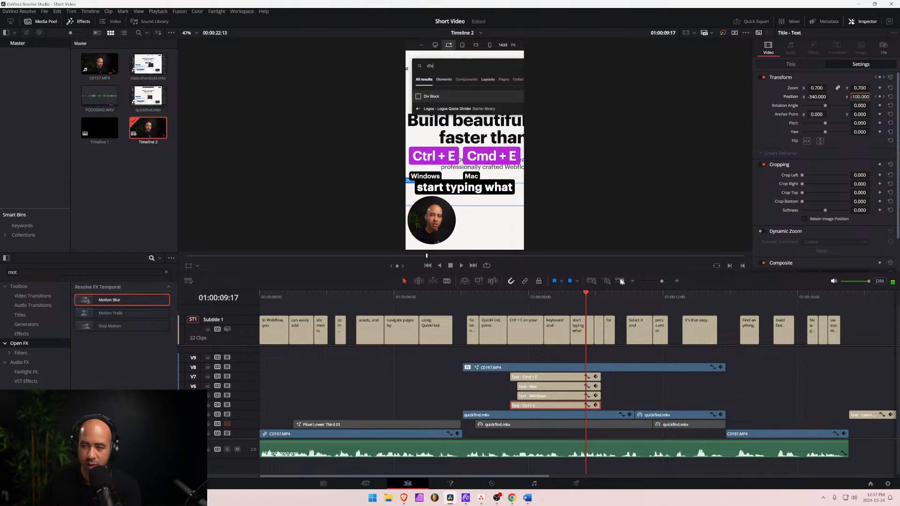
{"action": "left_click", "coordinate": [523, 301]}
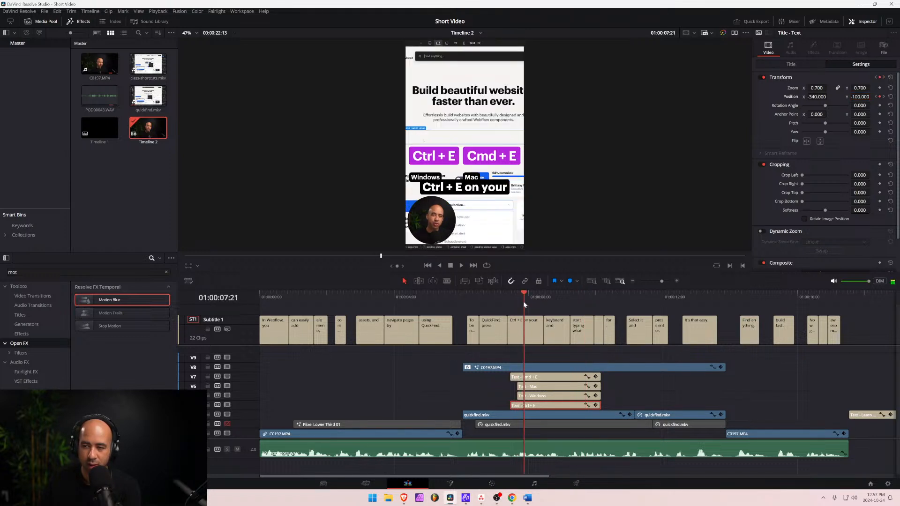
{"action": "key", "text": "Left"}
{"action": "key", "text": "Left"}
{"action": "key", "text": "Left"}
{"action": "key", "text": "Left"}
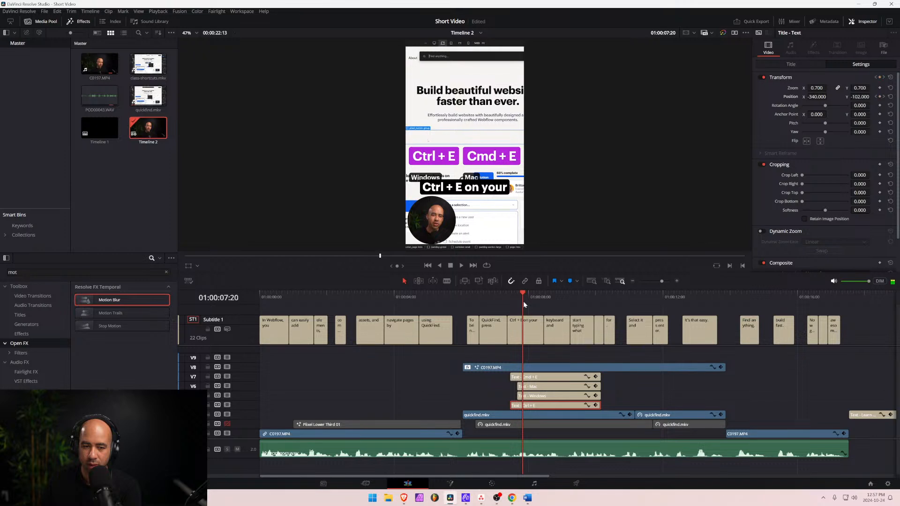
Step frame by frame between 01:00:07:11 and 01:00:07:21 to check how the shortcut titles animate in.
{"action": "key", "text": "Left"}
{"action": "key", "text": "Left"}
{"action": "key", "text": "Left"}
{"action": "key", "text": "Left"}
{"action": "key", "text": "Left"}
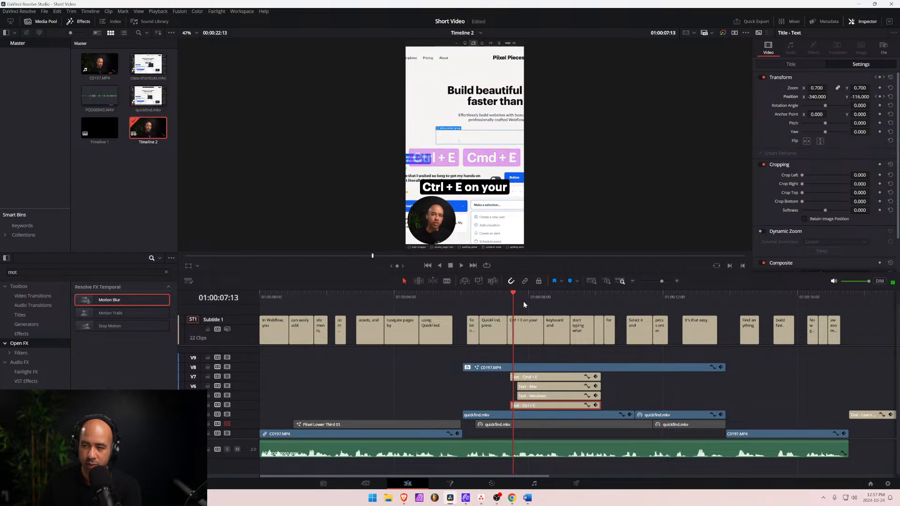
{"action": "key", "text": "Left"}
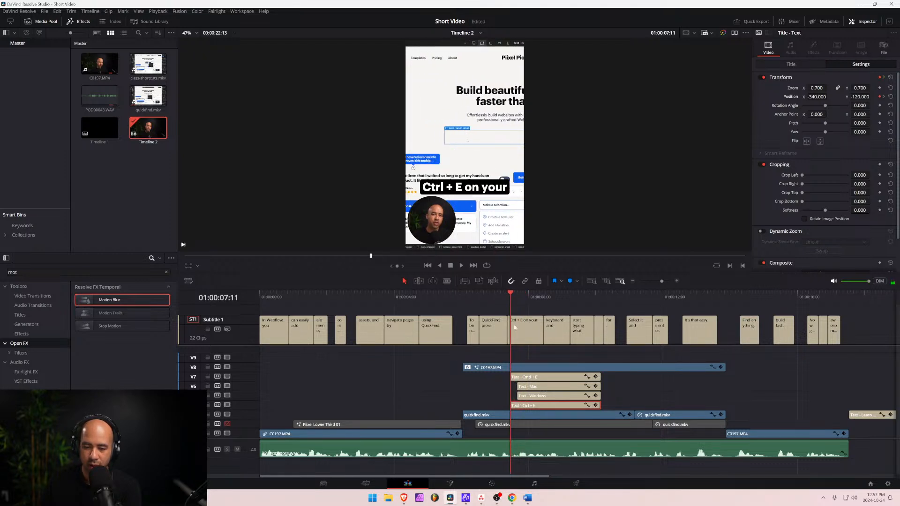
{"action": "left_click", "coordinate": [517, 300]}
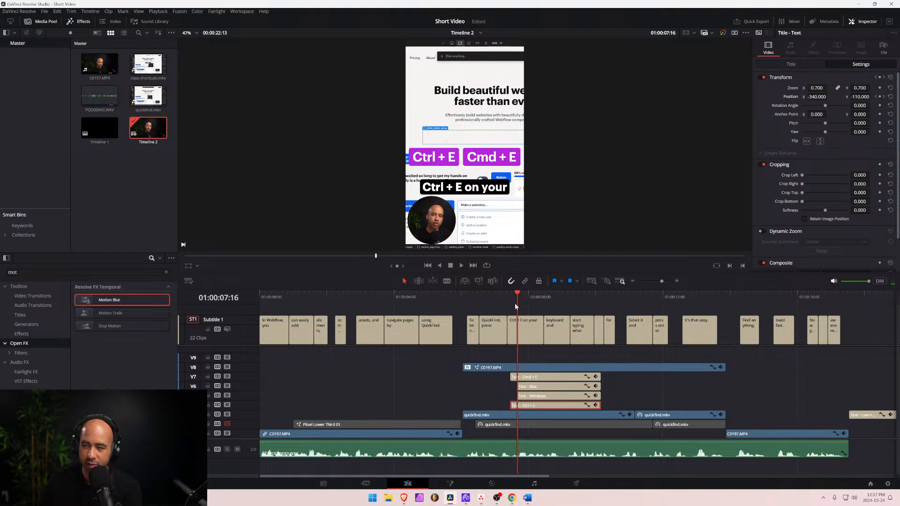
{"action": "key", "text": "Right"}
{"action": "key", "text": "Right"}
{"action": "key", "text": "Right"}
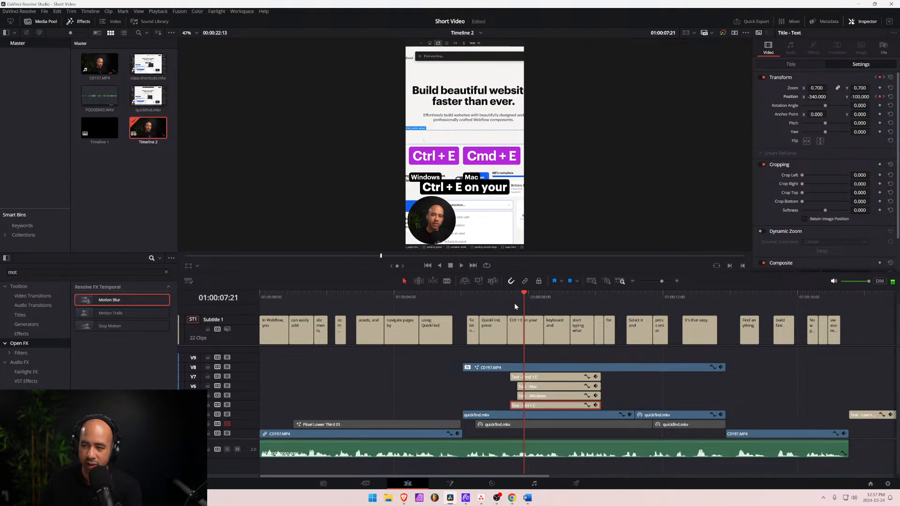
Move the Windows title up at its 01:00:08:02 keyframe by setting Position Y to about -237.
{"action": "left_click", "coordinate": [539, 394]}
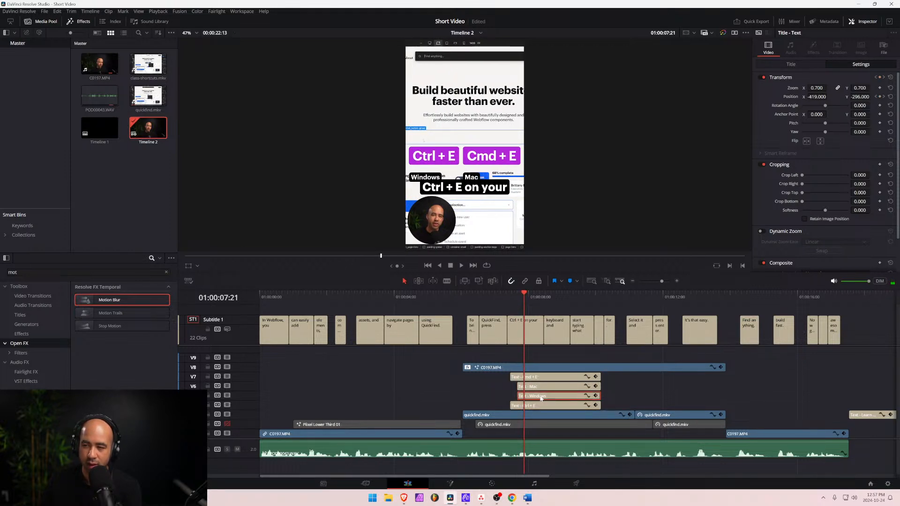
{"action": "key", "text": "Right"}
{"action": "key", "text": "Right"}
{"action": "key", "text": "Right"}
{"action": "key", "text": "Right"}
{"action": "key", "text": "Right"}
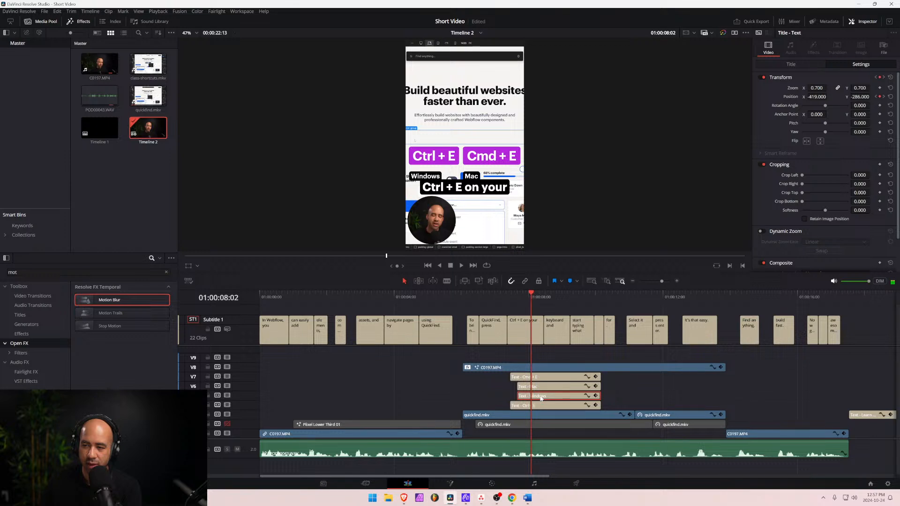
{"action": "left_click", "coordinate": [541, 387]}
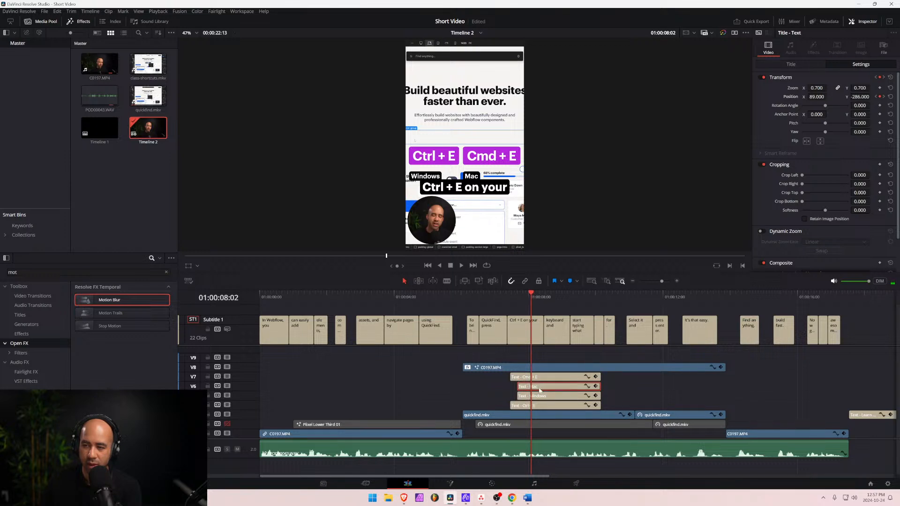
{"action": "left_click", "coordinate": [541, 397]}
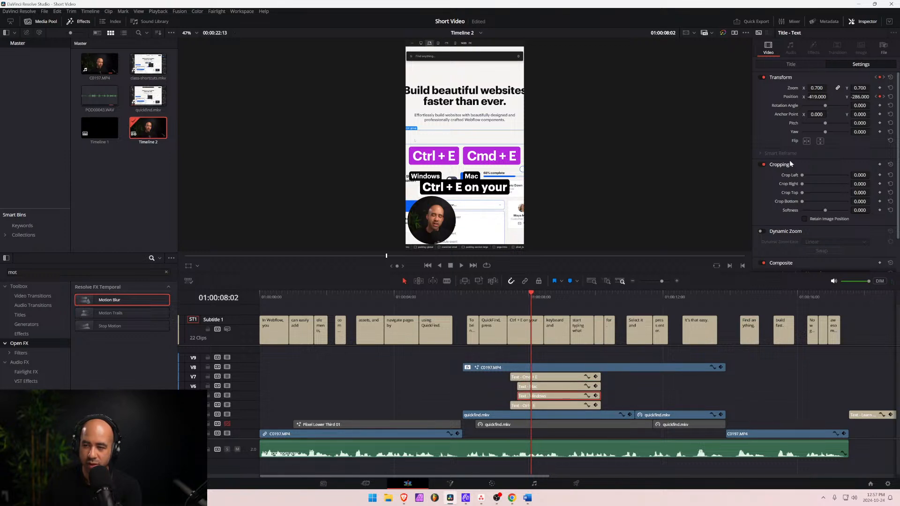
{"action": "left_click_drag", "start_coordinate": [856, 96], "coordinate": [872, 96]}
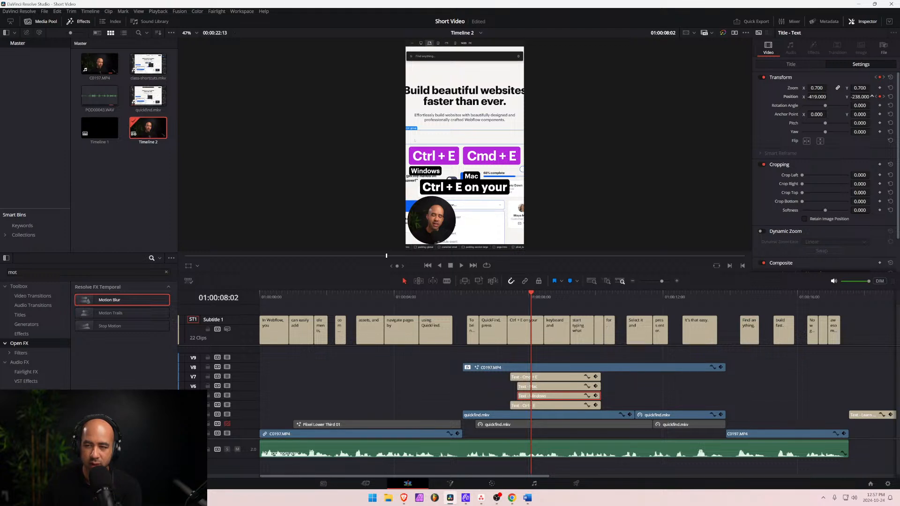
{"action": "double_click", "coordinate": [856, 97]}
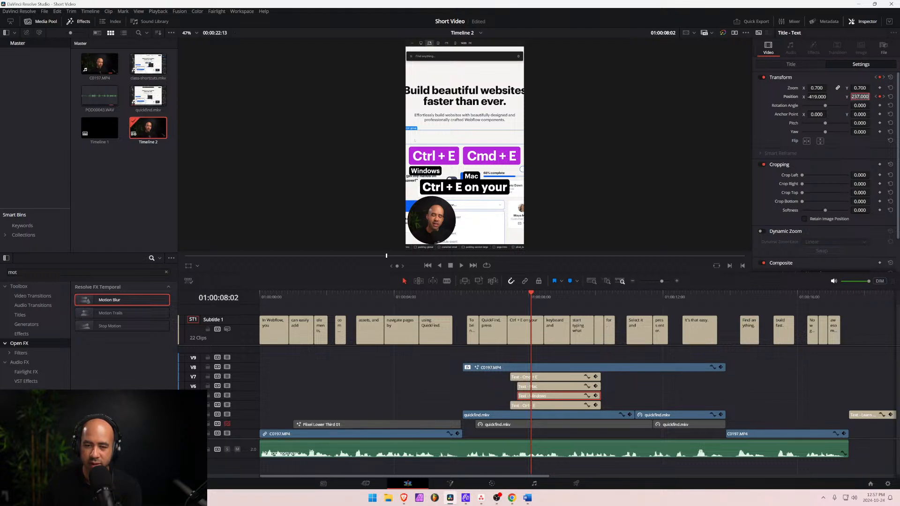
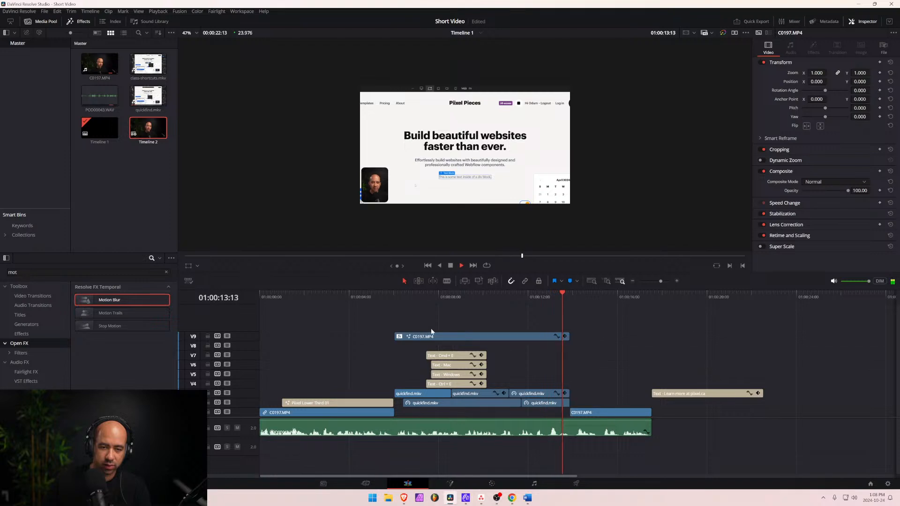
Stop playback of Timeline 1 and examine the frame at 01:00:08:08, where the shortcut titles overlay the screen recording.
{"action": "key", "text": "space"}
{"action": "left_click", "coordinate": [439, 294]}
{"action": "left_click_drag", "start_coordinate": [441, 294], "coordinate": [446, 294]}
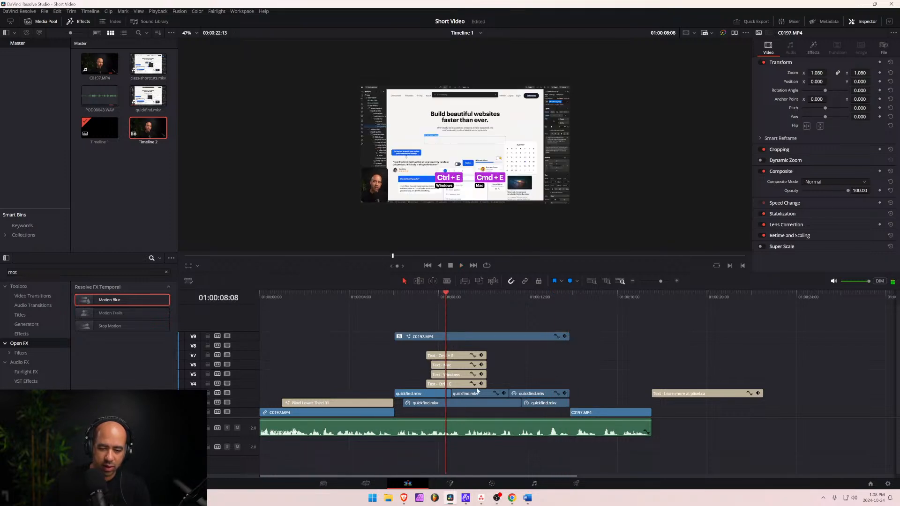
{"action": "scroll", "coordinate": [628, 405], "scroll_direction": "up", "scroll_amount": 5}
{"action": "mouse_move", "coordinate": [577, 297]}
{"action": "left_mouse_down"}
{"action": "mouse_move", "coordinate": [646, 297]}
{"action": "mouse_move", "coordinate": [565, 299]}
{"action": "mouse_move", "coordinate": [599, 299]}
{"action": "mouse_move", "coordinate": [578, 299]}
{"action": "left_mouse_up"}
{"action": "scroll", "coordinate": [549, 408], "scroll_direction": "down", "scroll_amount": 5}
{"action": "scroll", "coordinate": [537, 411], "scroll_direction": "down", "scroll_amount": 2}
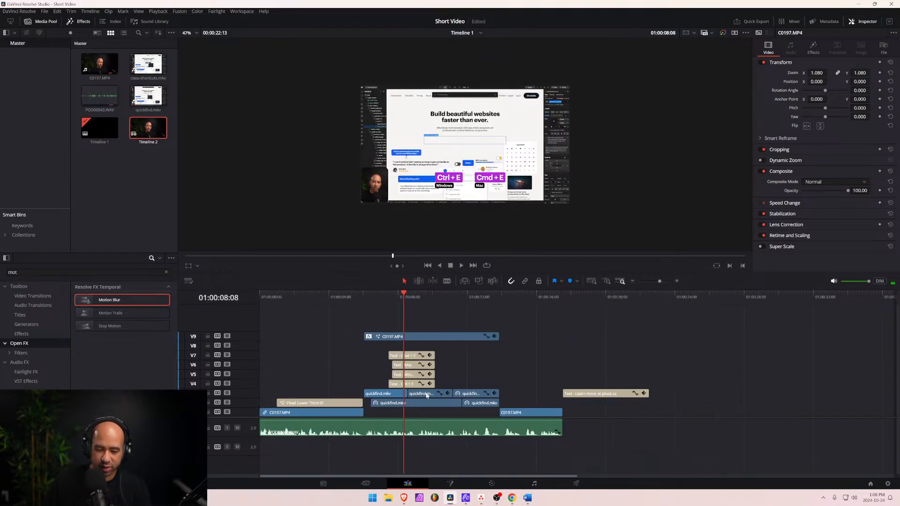
{"action": "left_click", "coordinate": [426, 395]}
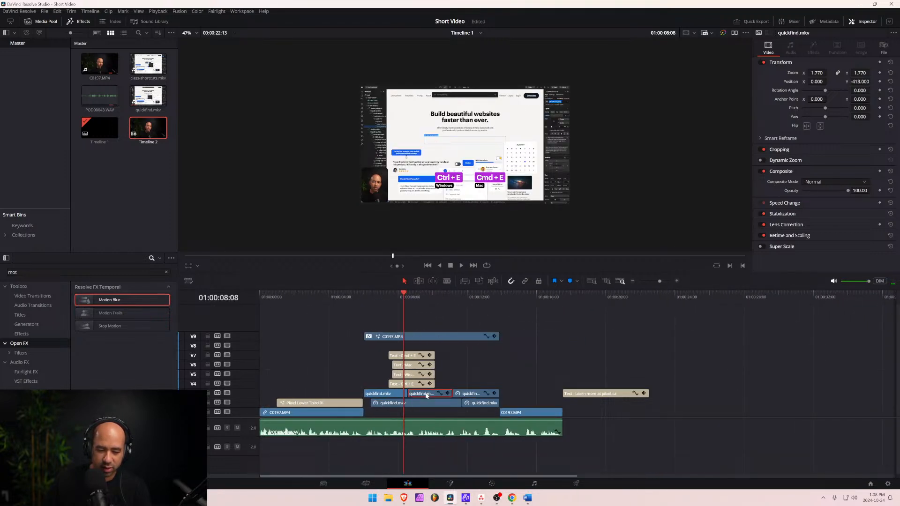
{"action": "left_click", "coordinate": [423, 404]}
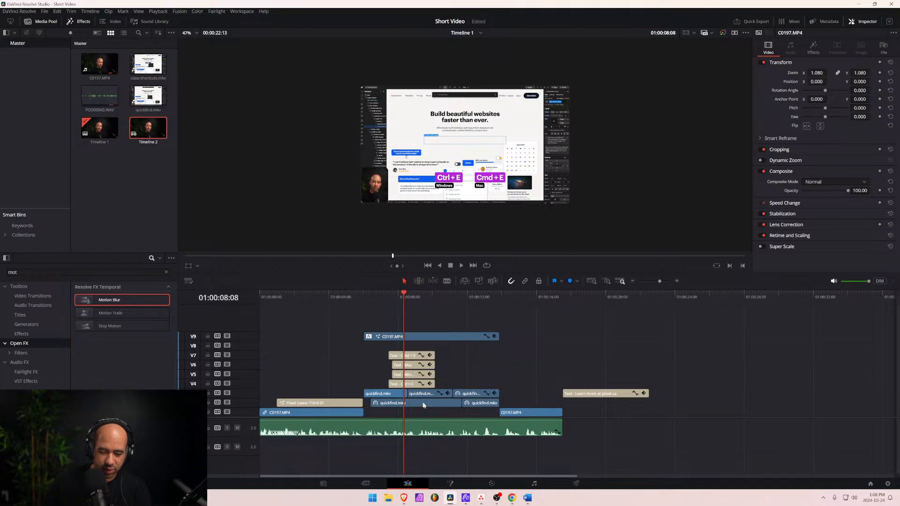
{"action": "left_click_drag", "start_coordinate": [423, 394], "coordinate": [421, 407]}
{"action": "key", "text": "ctrl+z"}
Move the second quickfind.mkv clip on track V3 straight down to the empty gap on track V1.
{"action": "left_click", "coordinate": [424, 395]}
{"action": "left_click", "coordinate": [424, 395], "text": "ctrl"}
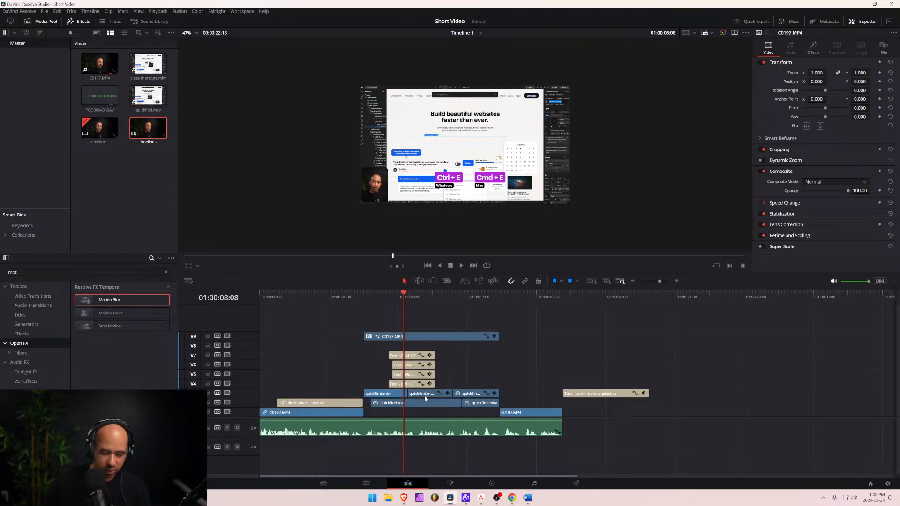
{"action": "left_click", "coordinate": [427, 395]}
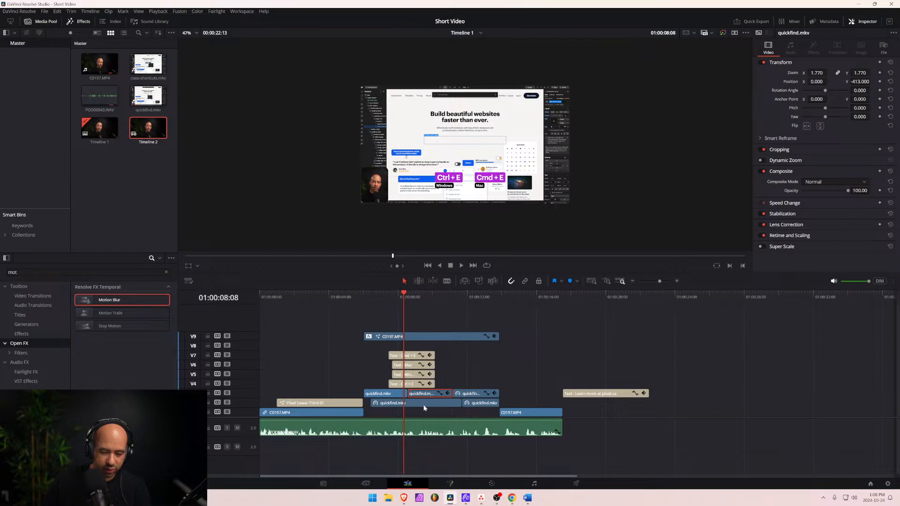
{"action": "left_click_drag", "start_coordinate": [426, 396], "coordinate": [421, 417]}
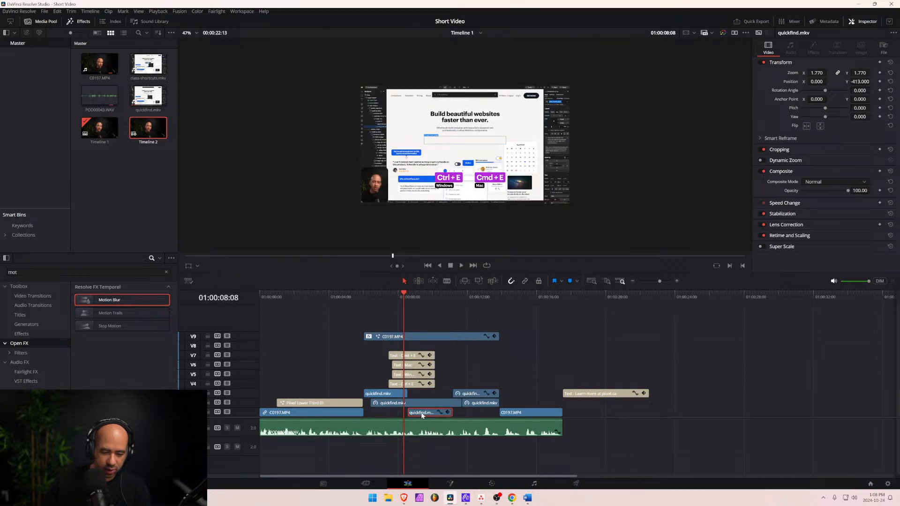
Extend the end of the first quickfind.mkv clip on V3 to meet the next clip on that track.
{"action": "left_click", "coordinate": [403, 394]}
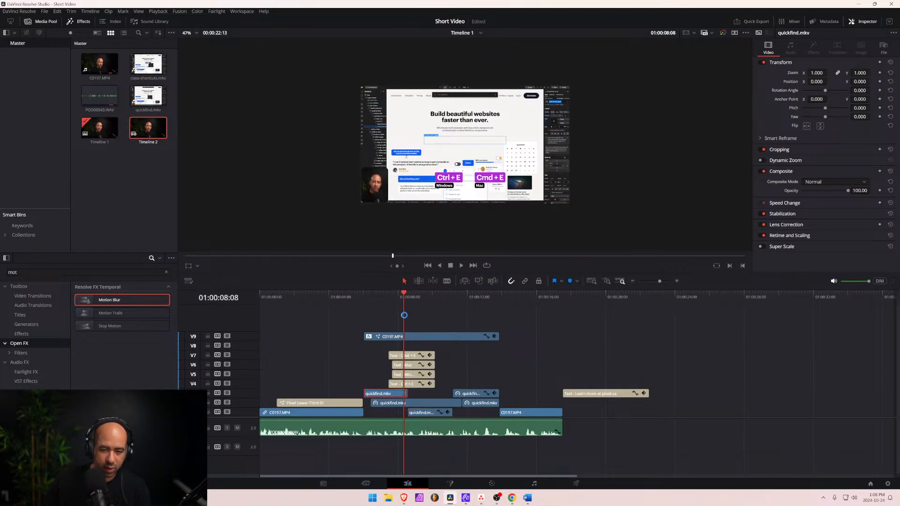
{"action": "scroll", "coordinate": [414, 382], "scroll_direction": "up", "scroll_amount": 5}
{"action": "scroll", "coordinate": [585, 365], "scroll_direction": "up", "scroll_amount": 1}
{"action": "left_click_drag", "start_coordinate": [580, 296], "coordinate": [595, 298]}
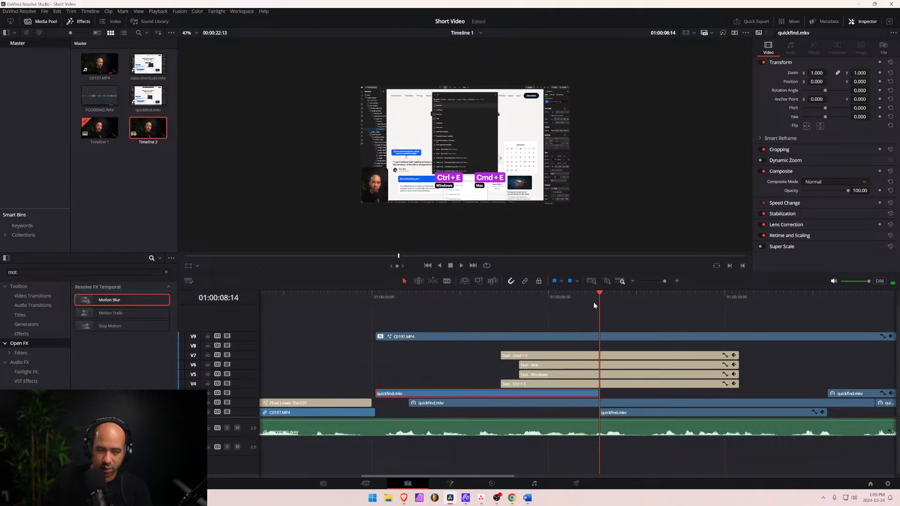
{"action": "left_click_drag", "start_coordinate": [599, 392], "coordinate": [826, 393]}
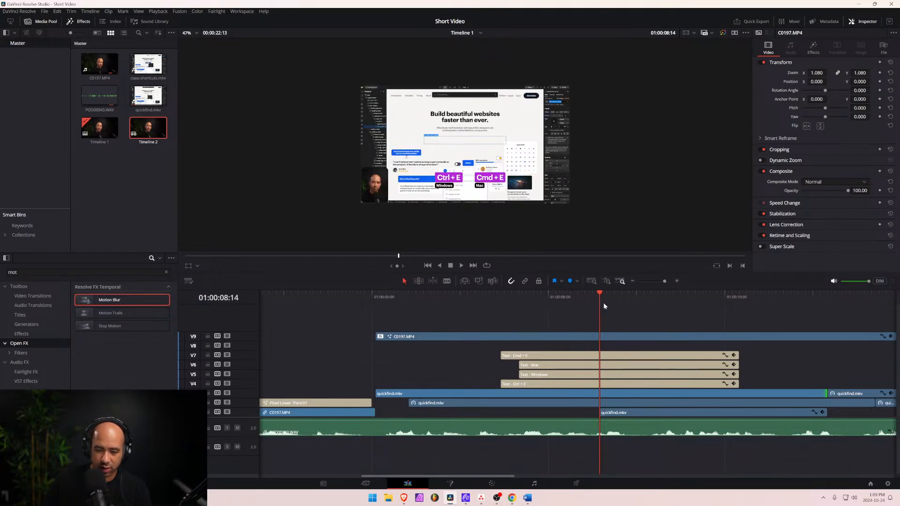
Step frame by frame back and forth around 01:00:08:14 to examine the extended clip's picture.
{"action": "key", "text": "Left"}
{"action": "key", "text": "Left"}
{"action": "key", "text": "Left"}
{"action": "key", "text": "Left"}
{"action": "key", "text": "Left"}
{"action": "key", "text": "Left"}
{"action": "key", "text": "Left"}
{"action": "key", "text": "Left"}
{"action": "key", "text": "Left"}
{"action": "key", "text": "Left"}
{"action": "key", "text": "Left"}
{"action": "key", "text": "Left"}
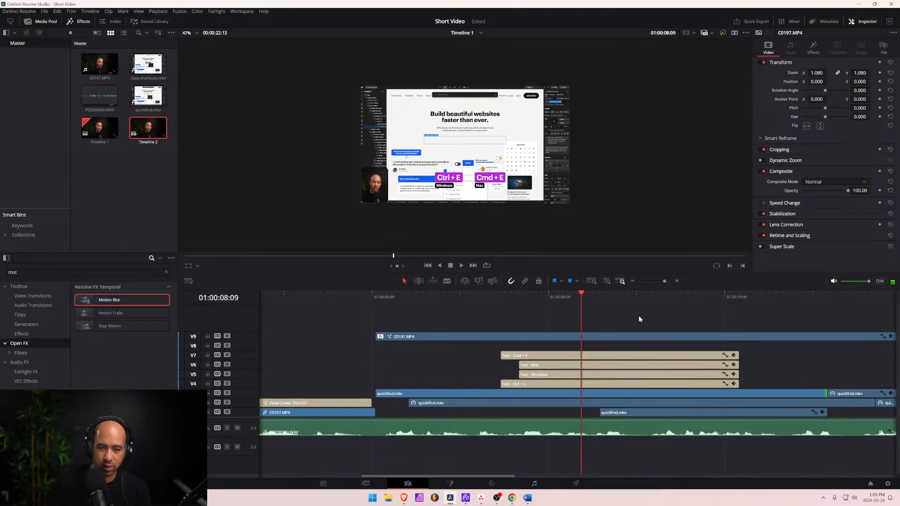
{"action": "key", "text": "Right"}
{"action": "key", "text": "Right"}
{"action": "key", "text": "Right"}
{"action": "key", "text": "Right"}
{"action": "key", "text": "Right"}
{"action": "key", "text": "Right"}
{"action": "key", "text": "Right"}
{"action": "key", "text": "Right"}
{"action": "key", "text": "Right"}
{"action": "key", "text": "Right"}
{"action": "key", "text": "Right"}
{"action": "key", "text": "Right"}
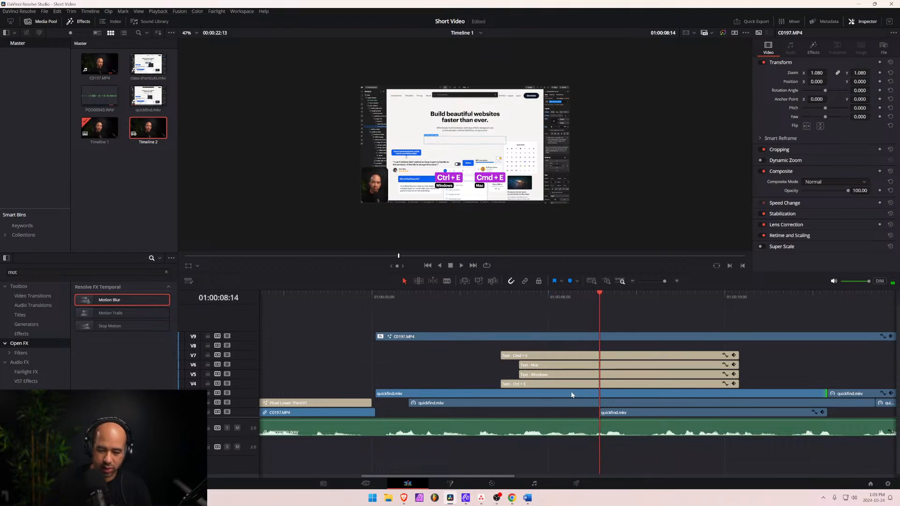
Add Zoom keyframes to the C0197.MP4 clip on V9 at 01:00:08:09 and 01:00:08:23.
{"action": "key", "text": "Left"}
{"action": "key", "text": "Left"}
{"action": "key", "text": "Left"}
{"action": "key", "text": "Left"}
{"action": "key", "text": "Left"}
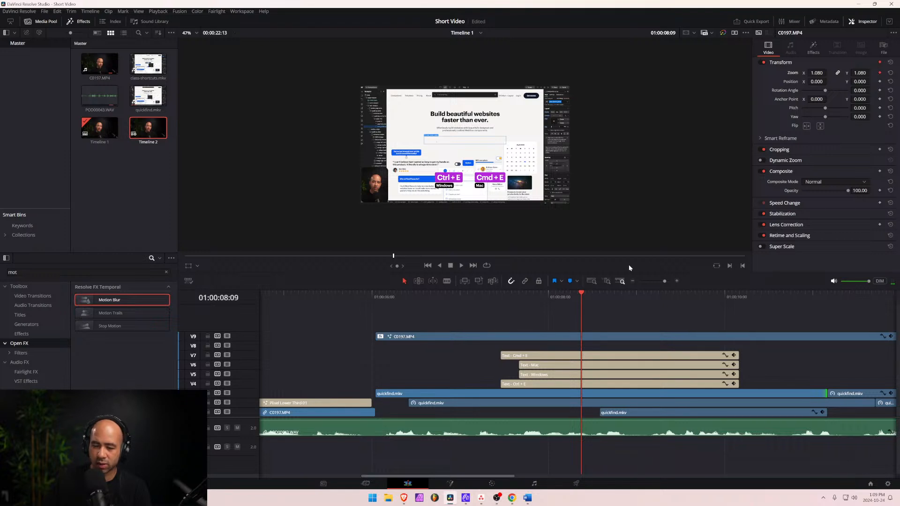
{"action": "key", "text": "Right"}
{"action": "key", "text": "Right"}
{"action": "key", "text": "Right"}
{"action": "key", "text": "Right"}
{"action": "key", "text": "Right"}
{"action": "key", "text": "Right"}
{"action": "key", "text": "Right"}
{"action": "key", "text": "Right"}
{"action": "key", "text": "Right"}
{"action": "key", "text": "Right"}
{"action": "key", "text": "Right"}
{"action": "key", "text": "Right"}
{"action": "key", "text": "Right"}
{"action": "key", "text": "Right"}
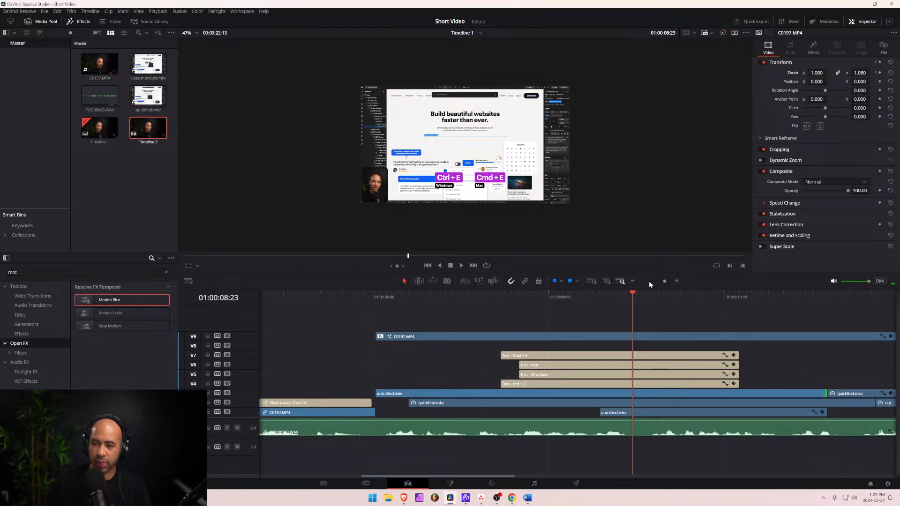
{"action": "left_click", "coordinate": [879, 73]}
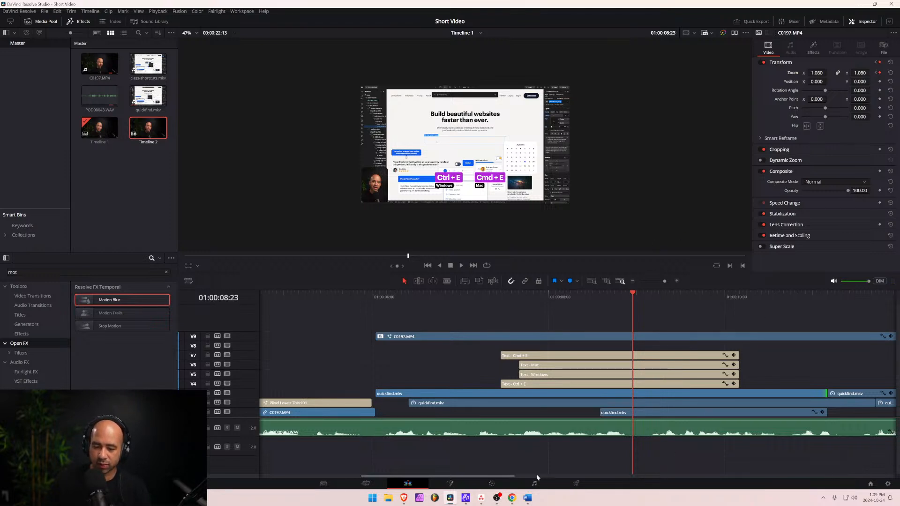
Keyframe Zoom and Position on the extended V3 quickfind.mkv clip at 01:00:09:01 and set its Position Y to -477.
{"action": "left_click_drag", "start_coordinate": [482, 475], "coordinate": [526, 478]}
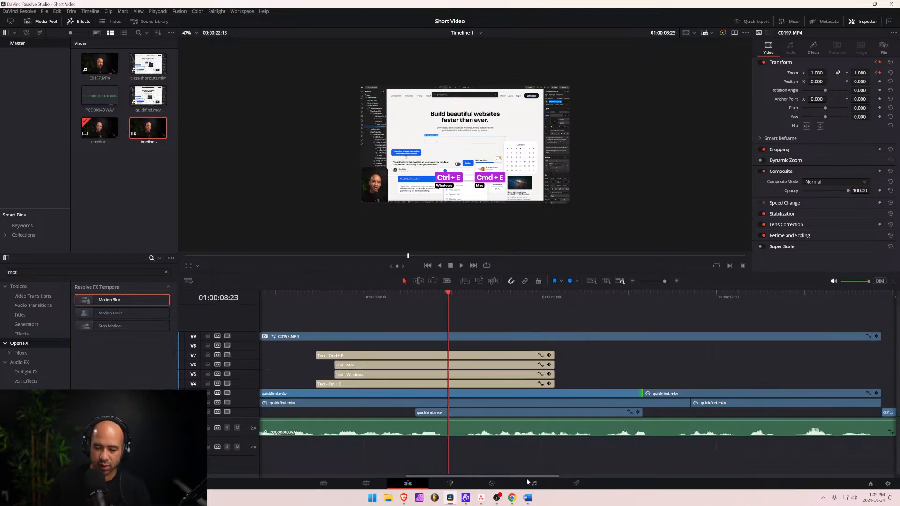
{"action": "left_click", "coordinate": [673, 394]}
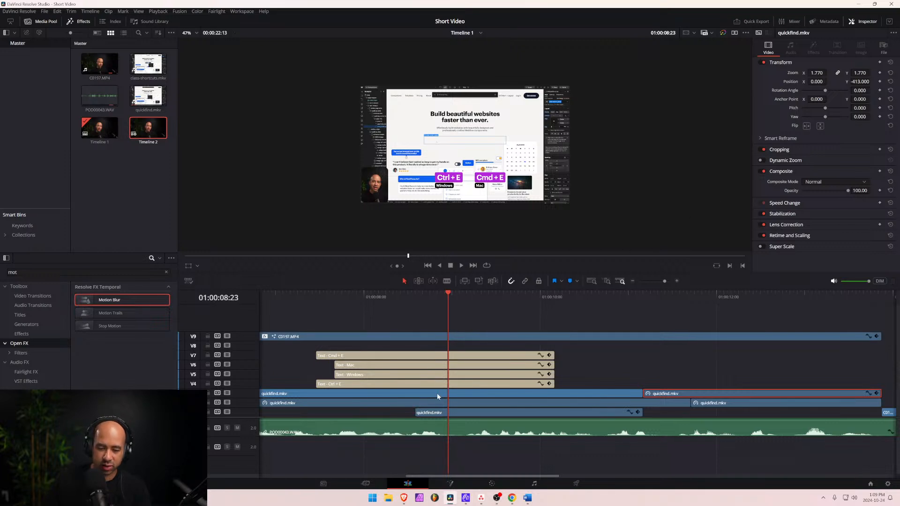
{"action": "left_click", "coordinate": [441, 404]}
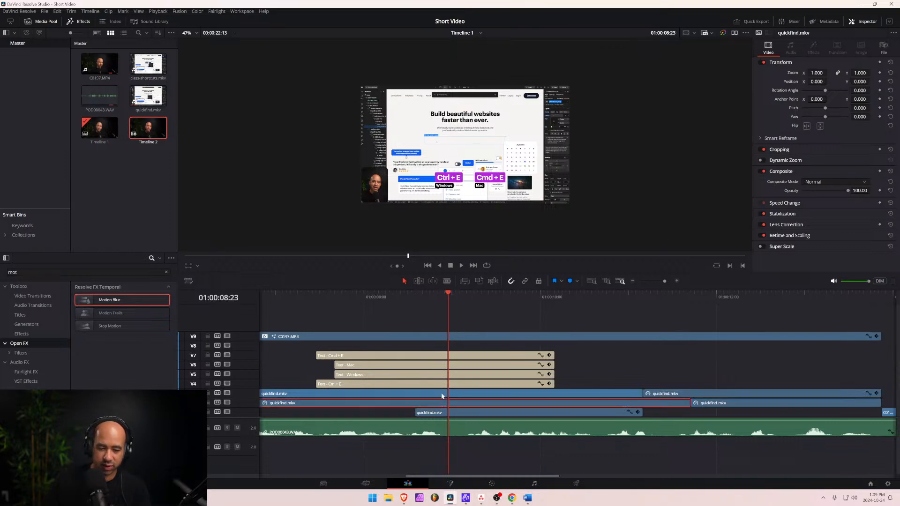
{"action": "left_click", "coordinate": [442, 394]}
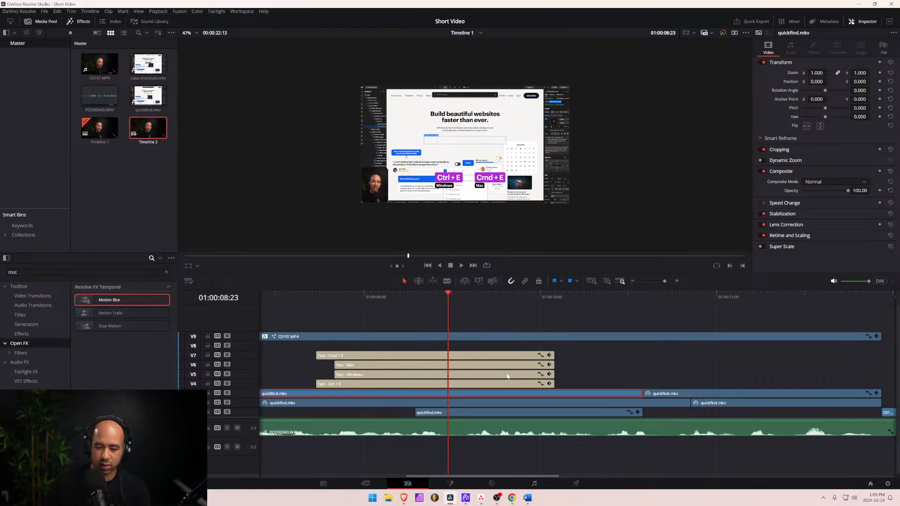
{"action": "key", "text": "Left"}
{"action": "key", "text": "Left"}
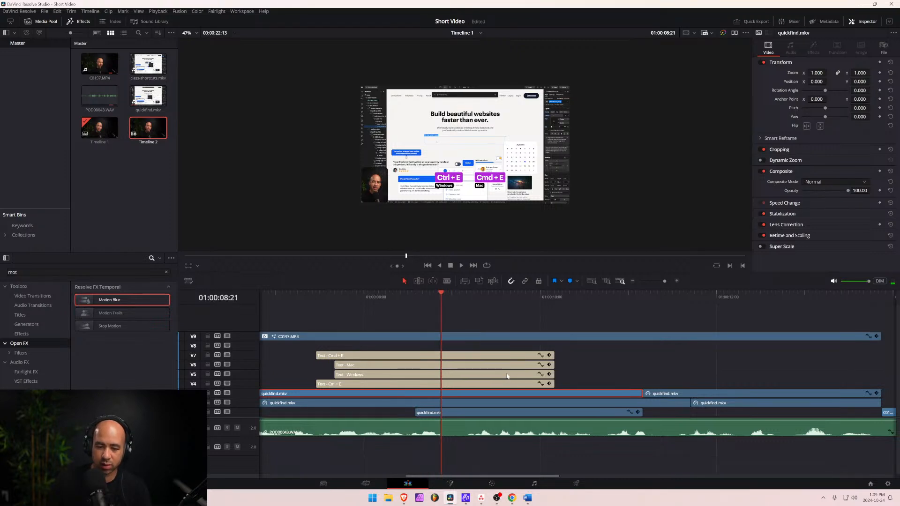
{"action": "key", "text": "Right"}
{"action": "key", "text": "Right"}
{"action": "key", "text": "Right"}
{"action": "key", "text": "Right"}
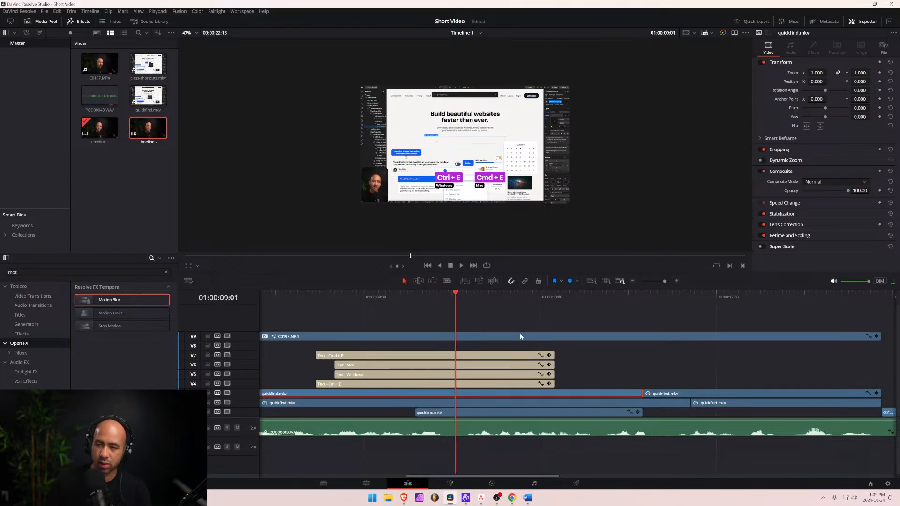
{"action": "left_click", "coordinate": [880, 73]}
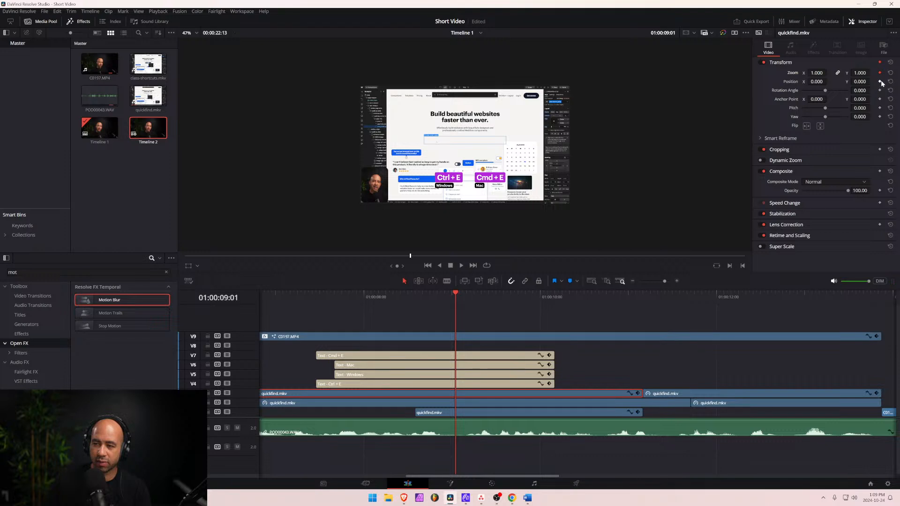
{"action": "left_click", "coordinate": [880, 81]}
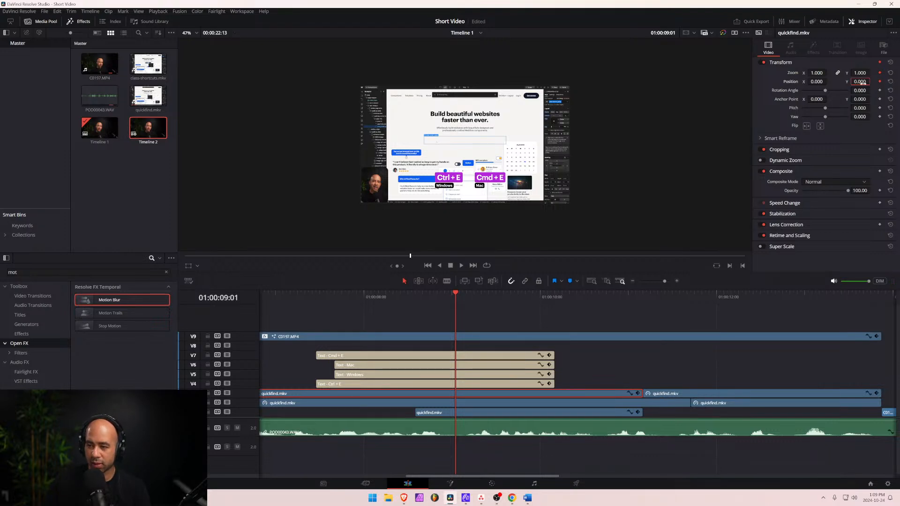
{"action": "key", "text": "Return"}
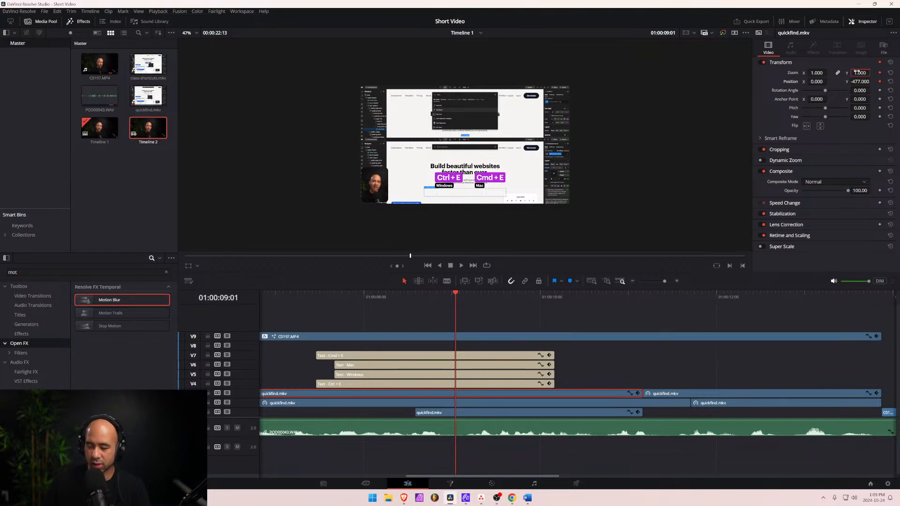
Set the first V3 quickfind.mkv clip's Zoom to 1.77 and its Position Y to -413 at 01:00:09:01, matching the next clip on that track.
{"action": "left_click", "coordinate": [857, 73]}
{"action": "type", "text": "1.77"}
{"action": "key", "text": "Return"}
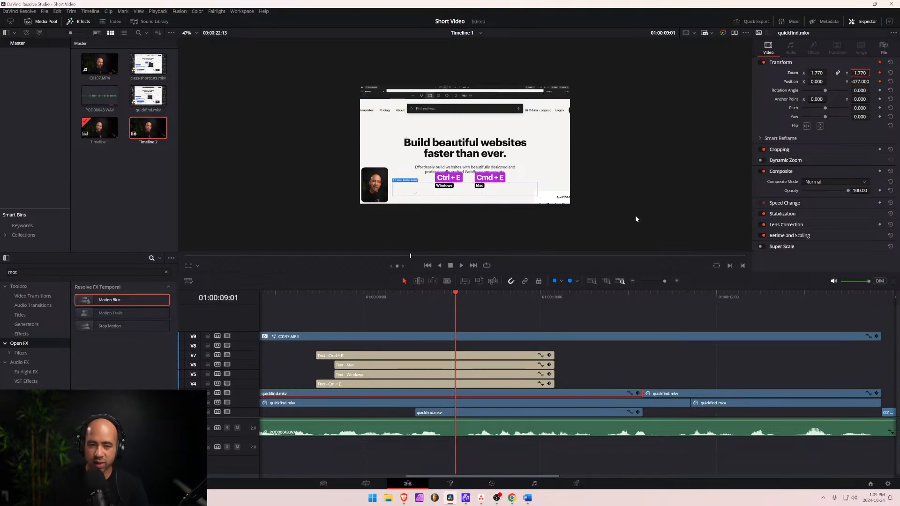
{"action": "left_click", "coordinate": [695, 393]}
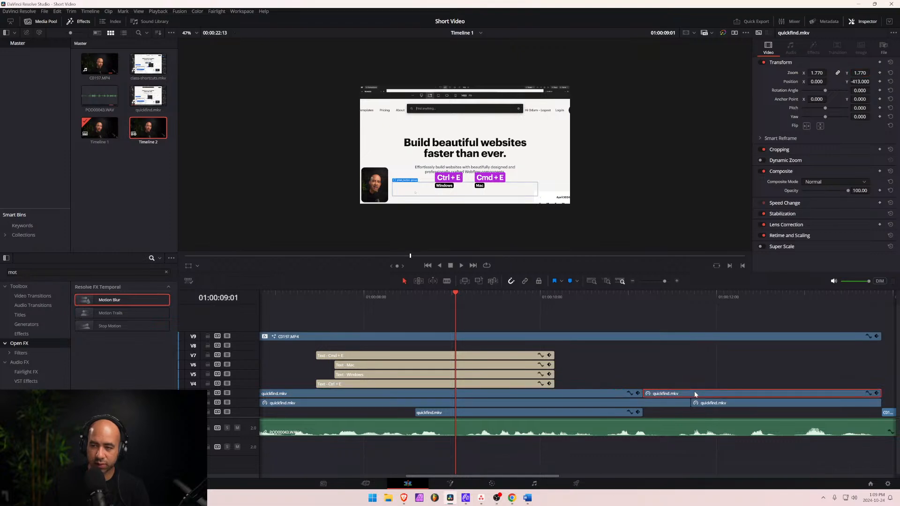
{"action": "left_click", "coordinate": [551, 395]}
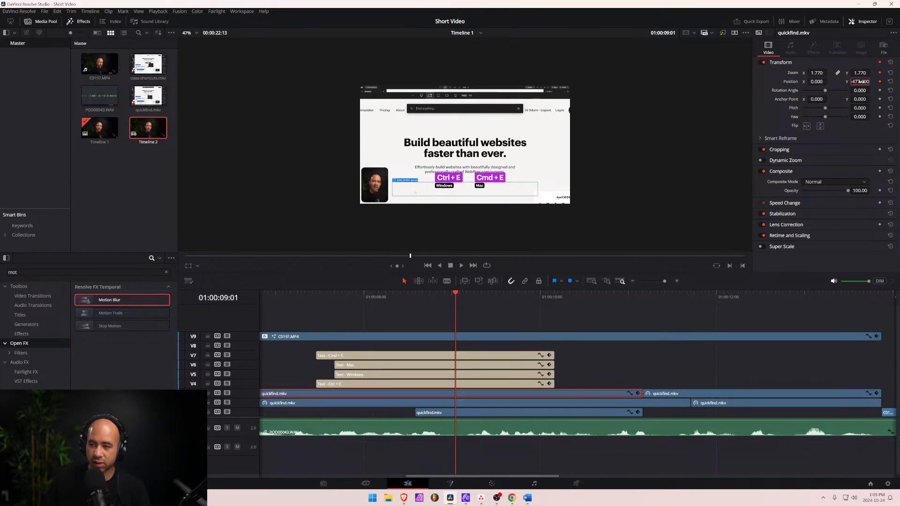
{"action": "type", "text": "-"}
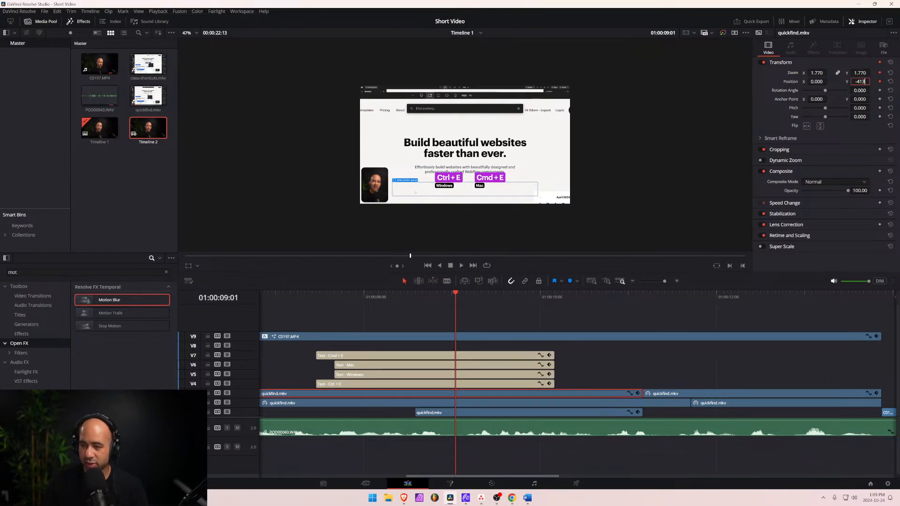
{"action": "type", "text": "413"}
{"action": "key", "text": "Return"}
Add Zoom and Position keyframes to the first V3 quickfind.mkv clip at 01:00:08:07.
{"action": "left_click_drag", "start_coordinate": [406, 298], "coordinate": [387, 307]}
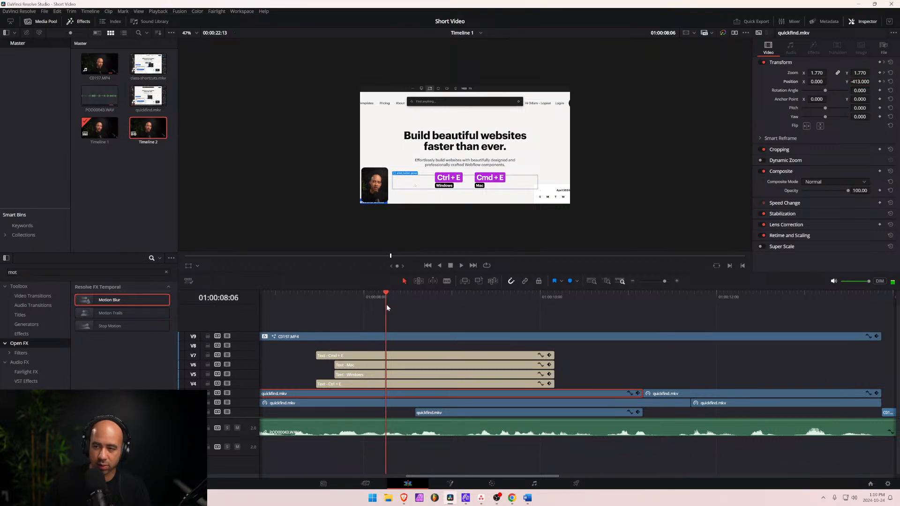
{"action": "left_click", "coordinate": [331, 403]}
{"action": "left_click", "coordinate": [332, 394]}
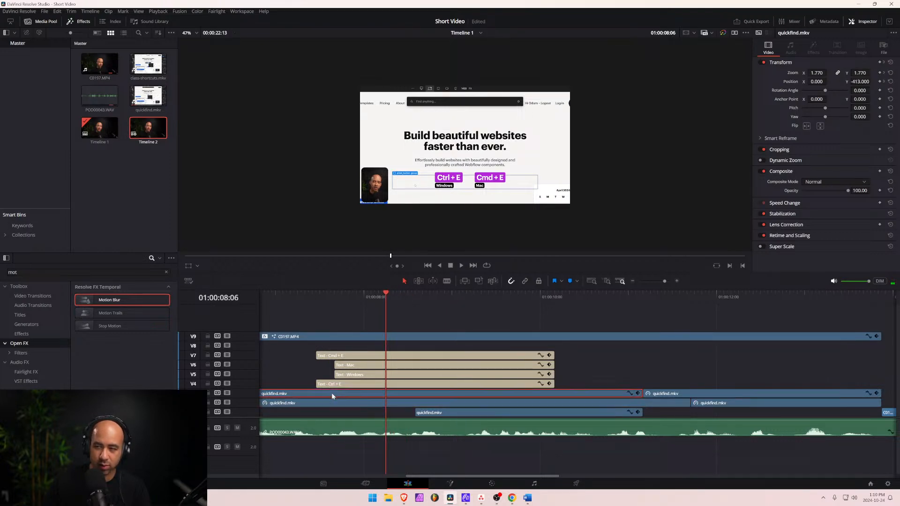
{"action": "left_click_drag", "start_coordinate": [380, 297], "coordinate": [309, 322]}
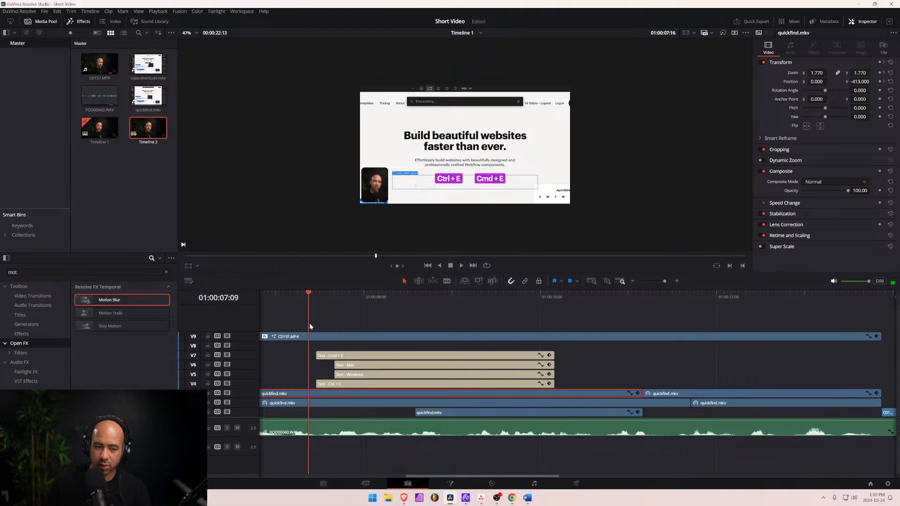
{"action": "scroll", "coordinate": [441, 358], "scroll_direction": "down", "scroll_amount": 2}
{"action": "left_click_drag", "start_coordinate": [607, 295], "coordinate": [682, 306]}
{"action": "key", "text": "Right"}
{"action": "key", "text": "Right"}
{"action": "key", "text": "Right"}
{"action": "key", "text": "Right"}
{"action": "key", "text": "Right"}
{"action": "key", "text": "Right"}
{"action": "key", "text": "Right"}
{"action": "key", "text": "Right"}
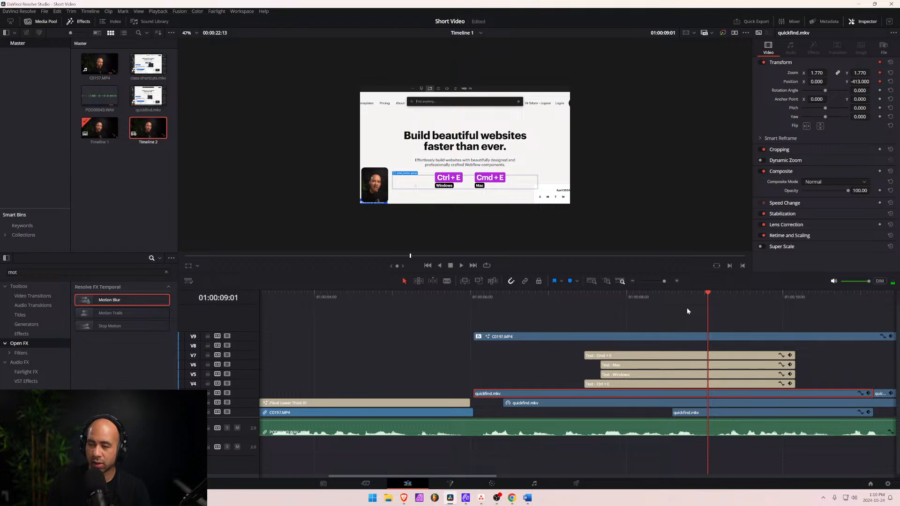
{"action": "key", "text": "Left"}
{"action": "key", "text": "Left"}
{"action": "key", "text": "Left"}
{"action": "key", "text": "Left"}
{"action": "key", "text": "Left"}
{"action": "key", "text": "Left"}
{"action": "key", "text": "Left"}
{"action": "key", "text": "Left"}
{"action": "key", "text": "Left"}
{"action": "key", "text": "Left"}
{"action": "key", "text": "Left"}
{"action": "key", "text": "Left"}
{"action": "key", "text": "Left"}
{"action": "key", "text": "Left"}
{"action": "key", "text": "Left"}
{"action": "key", "text": "Left"}
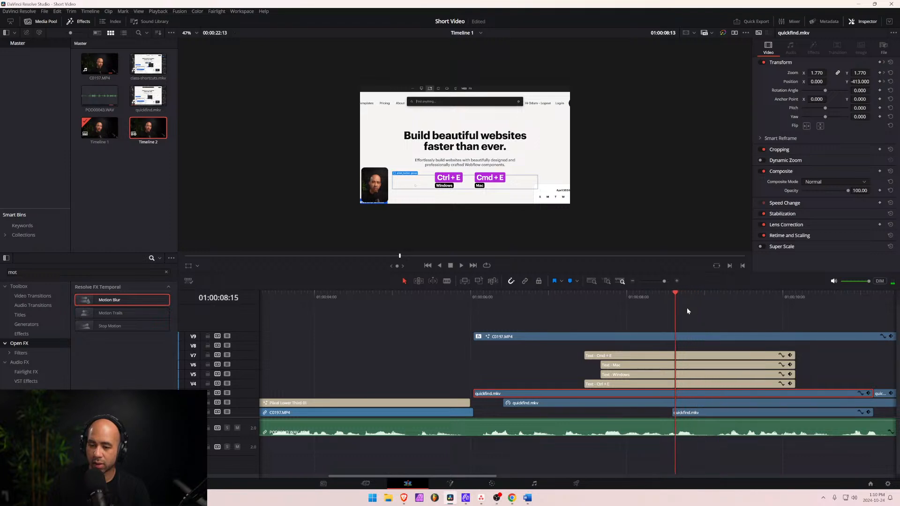
{"action": "key", "text": "Left"}
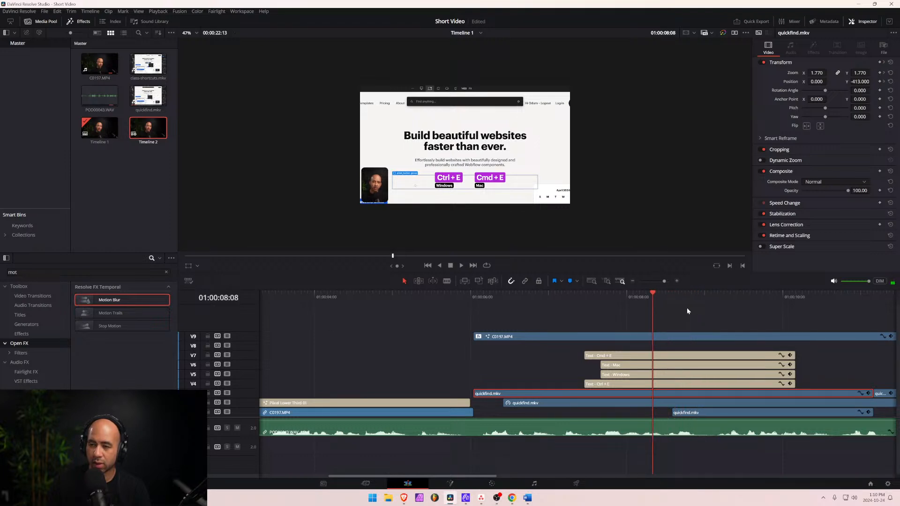
{"action": "key", "text": "Left"}
{"action": "left_click", "coordinate": [879, 73]}
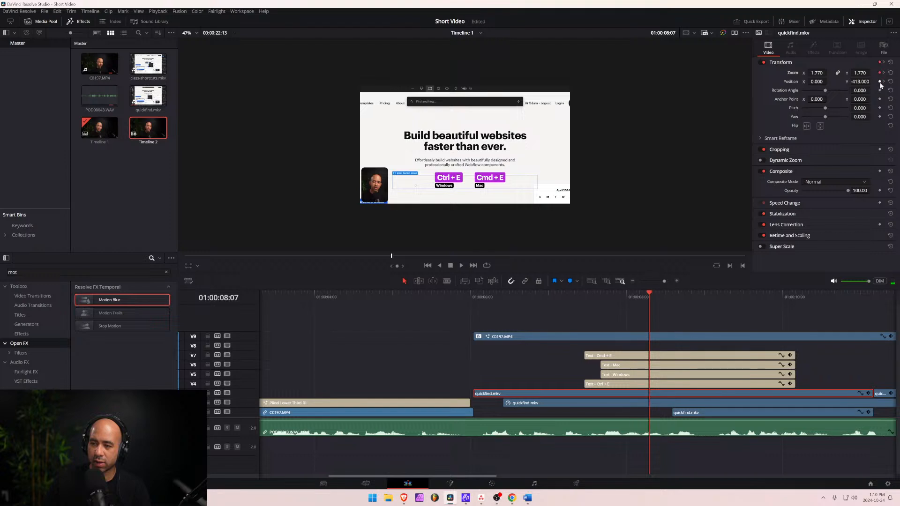
{"action": "left_click", "coordinate": [880, 82]}
Set the V3 quickfind.mkv clip's Zoom to 1 and Position Y to 0 at the 01:00:08:07 keyframe.
{"action": "double_click", "coordinate": [816, 73]}
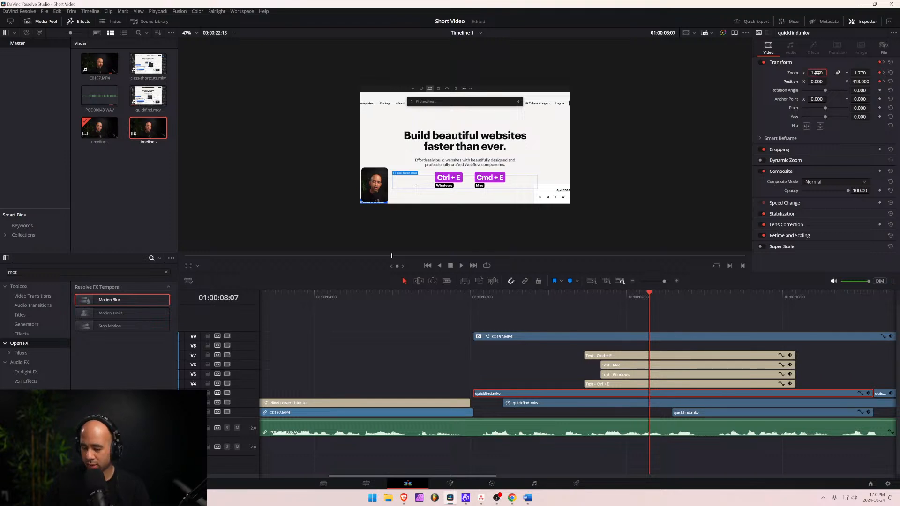
{"action": "type", "text": "1"}
{"action": "key", "text": "Return"}
{"action": "double_click", "coordinate": [857, 82]}
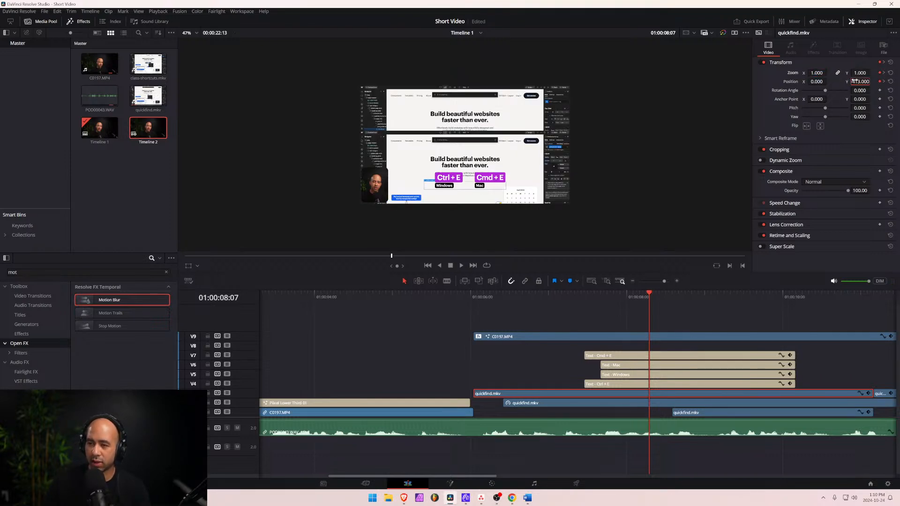
{"action": "type", "text": "0"}
{"action": "key", "text": "Return"}
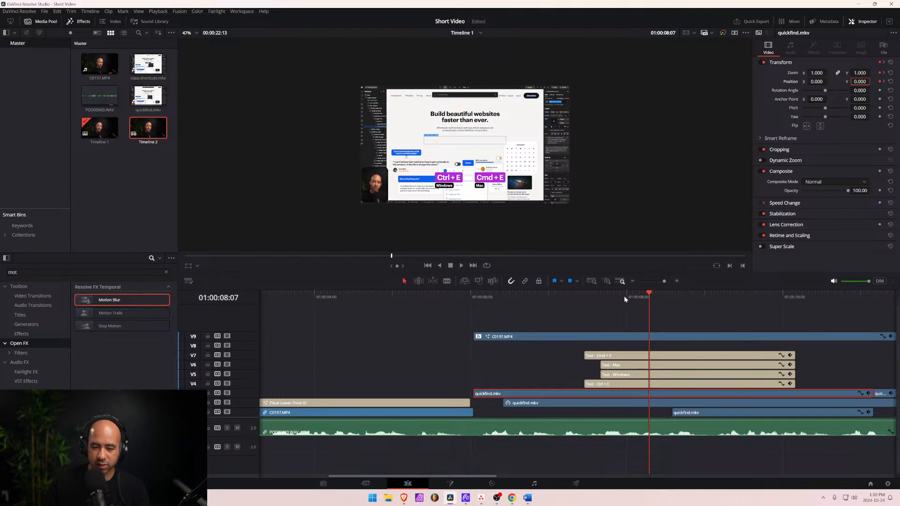
Play back the timeline to review the screen recording's zoom-in and the footage through the closing C0197.MP4 clip.
{"action": "key", "text": "space"}
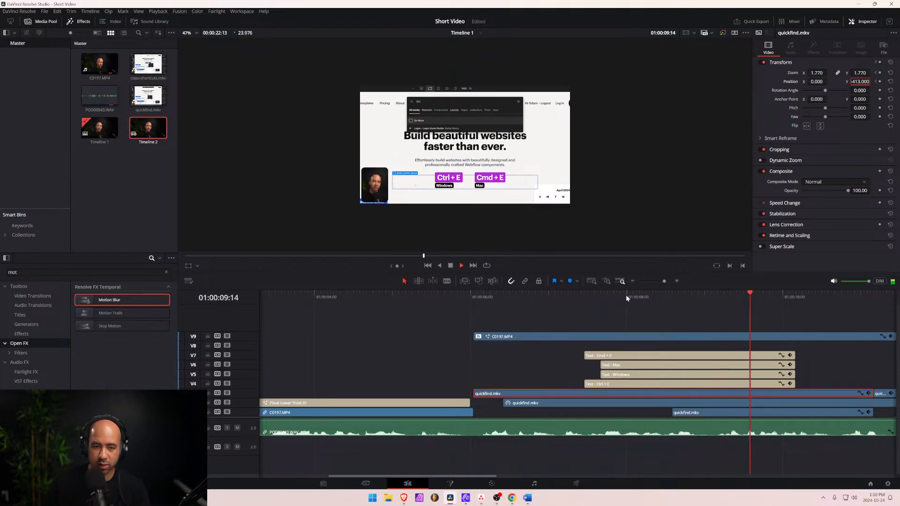
{"action": "key", "text": "space"}
{"action": "left_click_drag", "start_coordinate": [469, 295], "coordinate": [432, 294]}
{"action": "key", "text": "space"}
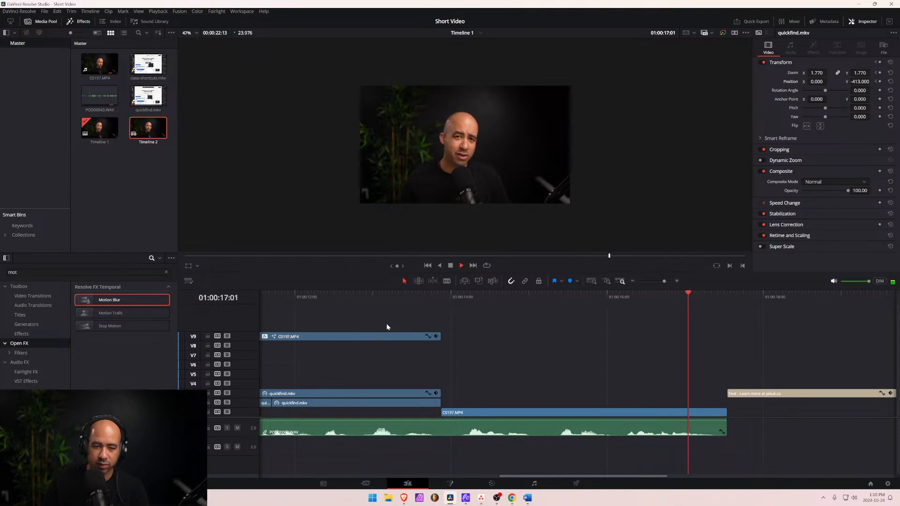
{"action": "key", "text": "space"}
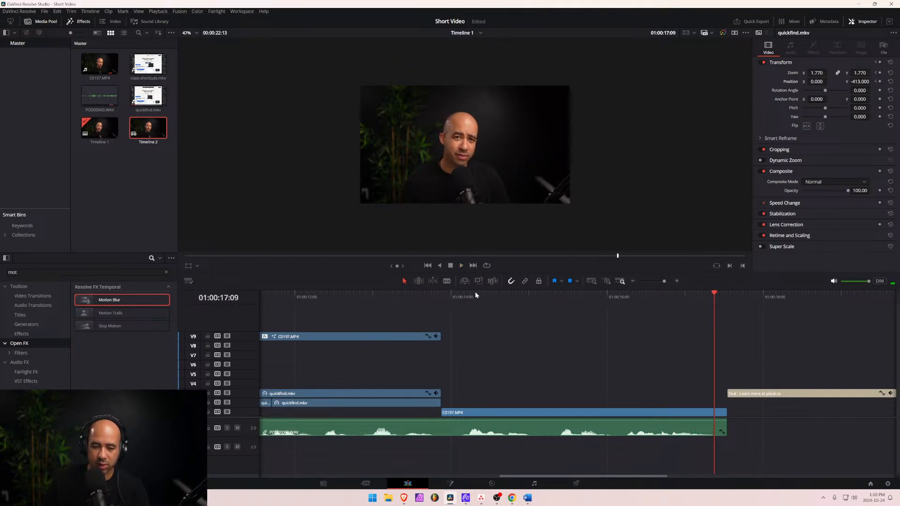
Set the closing C0197.MP4 clip on V1 to Zoom 1.17, Position X 55 and Position Y -10.
{"action": "left_click", "coordinate": [475, 294]}
{"action": "left_click", "coordinate": [502, 413]}
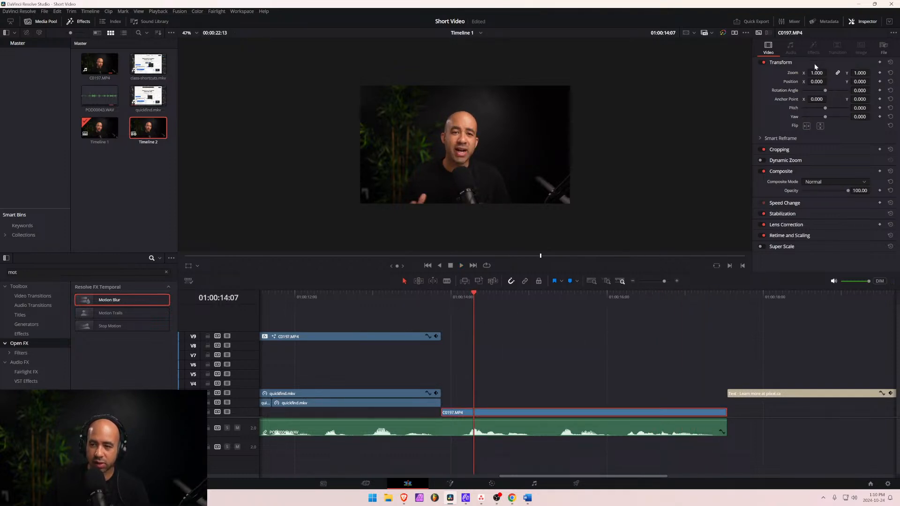
{"action": "left_click_drag", "start_coordinate": [816, 72], "coordinate": [843, 81]}
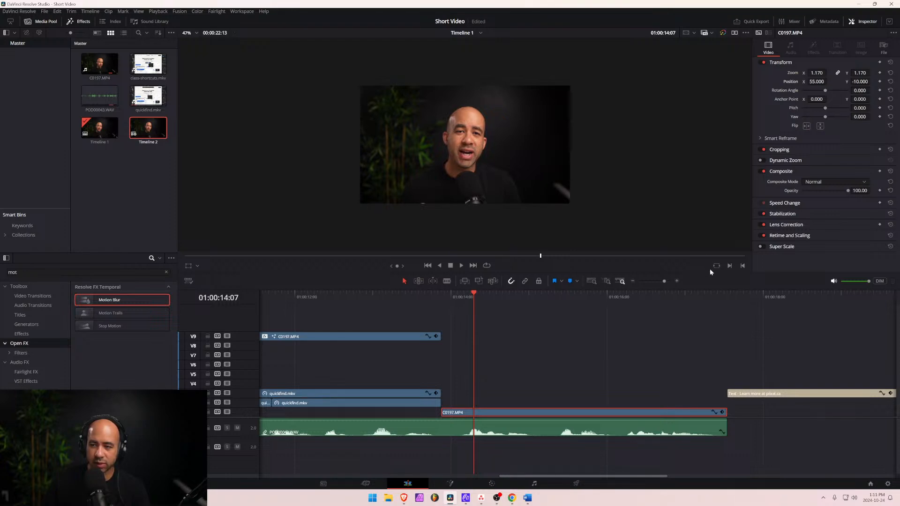
Set the opening C0197.MP4 clip on V1 to Zoom 1.05 and Position X 15.
{"action": "scroll", "coordinate": [457, 366], "scroll_direction": "down", "scroll_amount": 5}
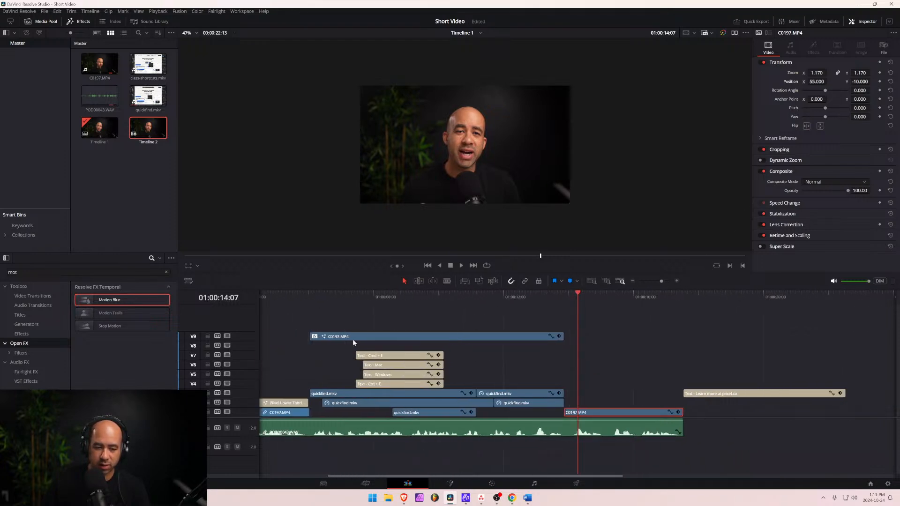
{"action": "scroll", "coordinate": [352, 338], "scroll_direction": "down", "scroll_amount": 1}
{"action": "left_click", "coordinate": [291, 302]}
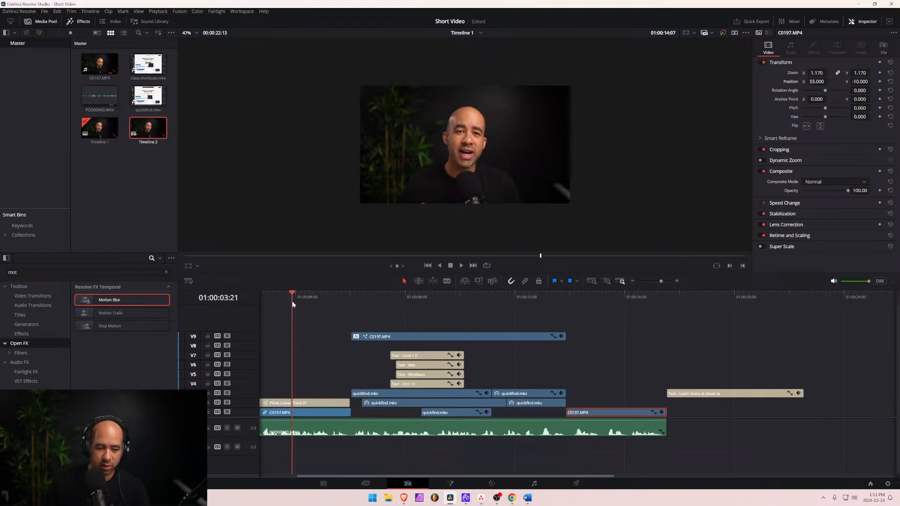
{"action": "left_click", "coordinate": [302, 414]}
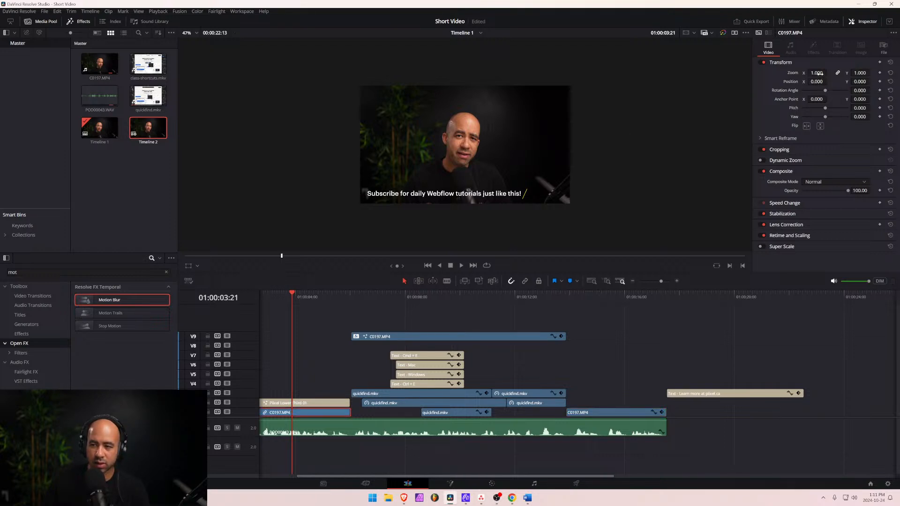
{"action": "mouse_move", "coordinate": [818, 73]}
{"action": "left_mouse_down"}
{"action": "mouse_move", "coordinate": [831, 74]}
{"action": "mouse_move", "coordinate": [828, 81]}
{"action": "left_mouse_up"}
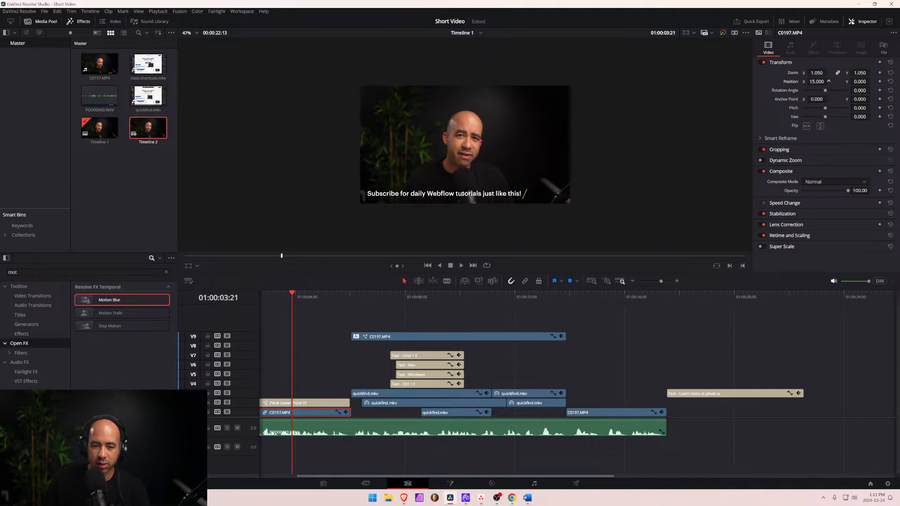
Play and scrub through Timeline 1 to review the opening C0197.MP4 clip's new framing.
{"action": "key", "text": "space"}
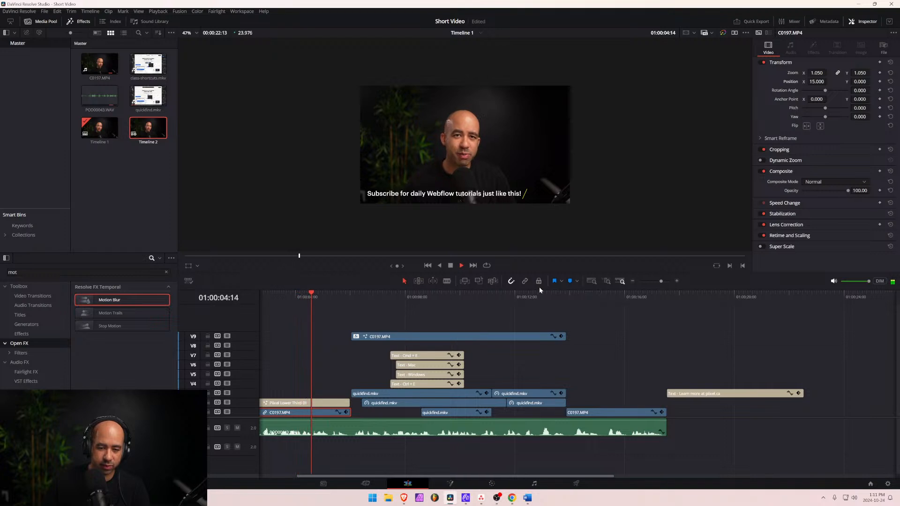
{"action": "key", "text": "space"}
{"action": "mouse_move", "coordinate": [585, 296]}
{"action": "left_mouse_down"}
{"action": "mouse_move", "coordinate": [592, 297]}
{"action": "mouse_move", "coordinate": [553, 297]}
{"action": "mouse_move", "coordinate": [599, 297]}
{"action": "left_mouse_up"}
{"action": "key", "text": "Home"}
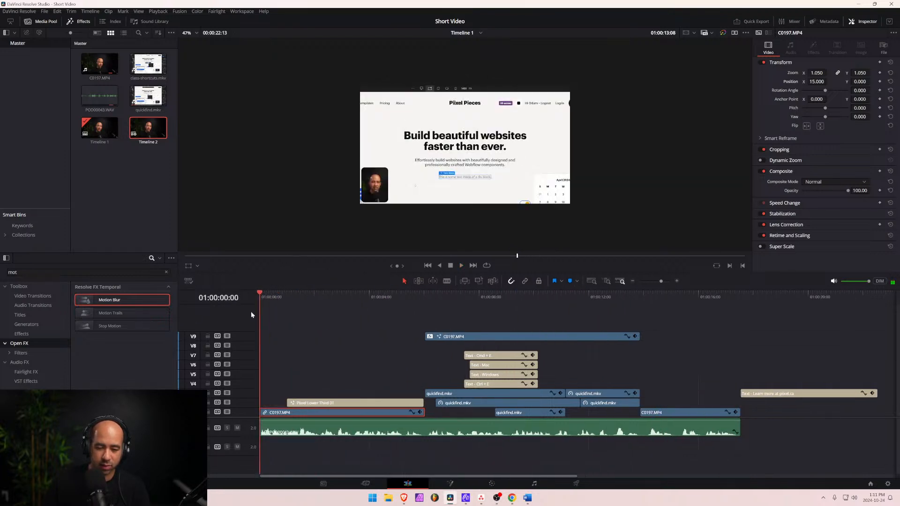
{"action": "left_click", "coordinate": [313, 295]}
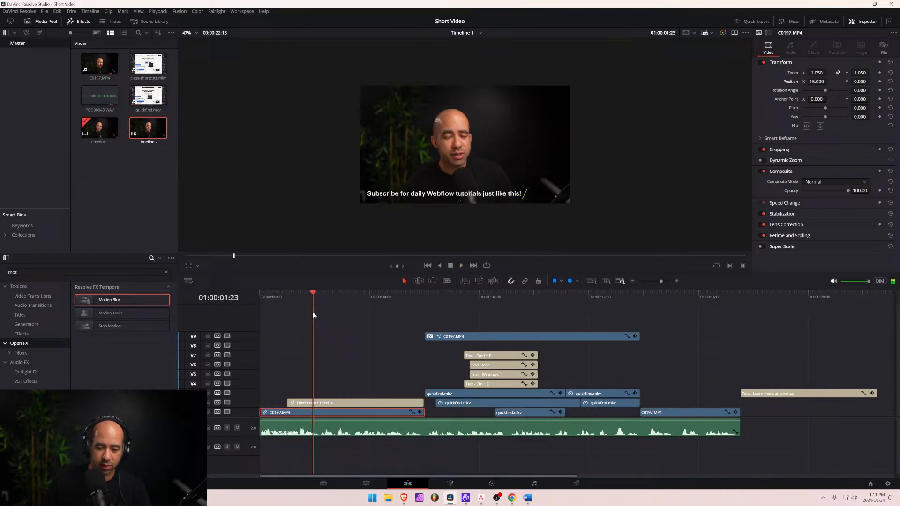
Set the closing C0197.MP4 clip on V1 to Zoom 1.05 and Position X 15.
{"action": "left_click", "coordinate": [687, 300]}
{"action": "left_click", "coordinate": [667, 412]}
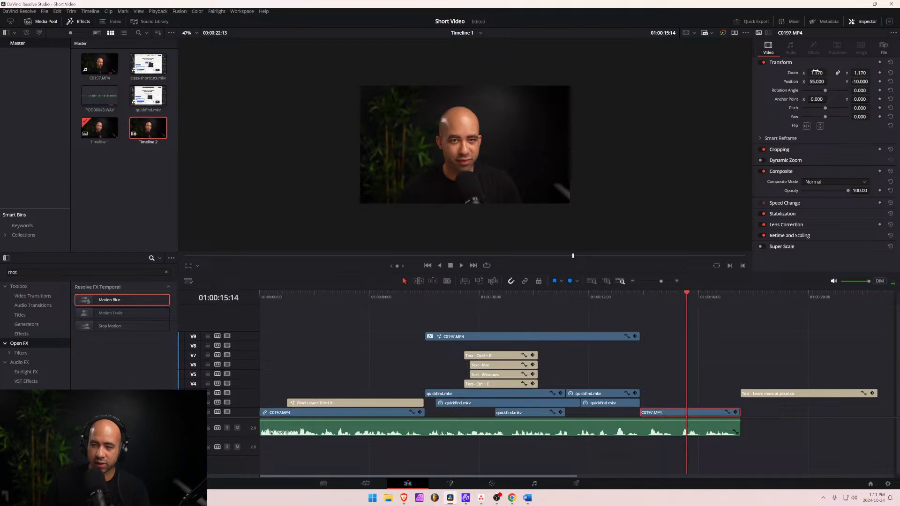
{"action": "left_click", "coordinate": [815, 72]}
{"action": "type", "text": "1.05"}
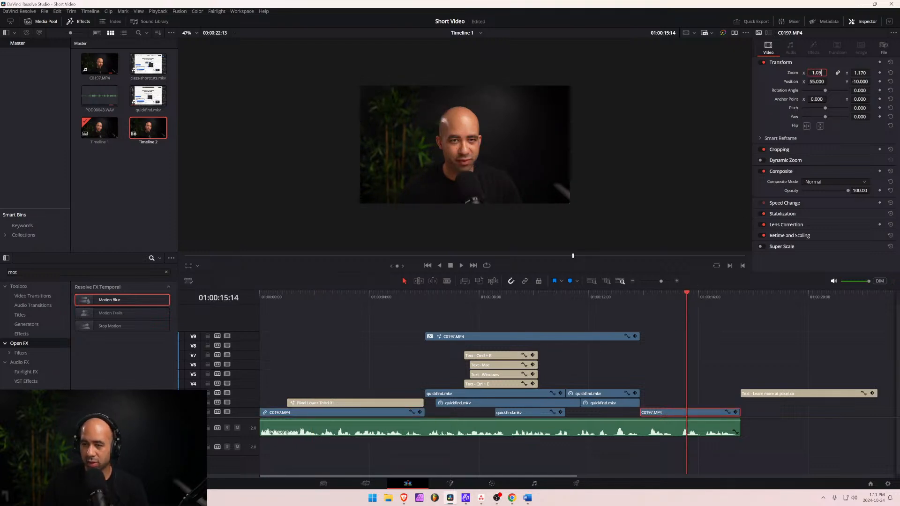
{"action": "key", "text": "Return"}
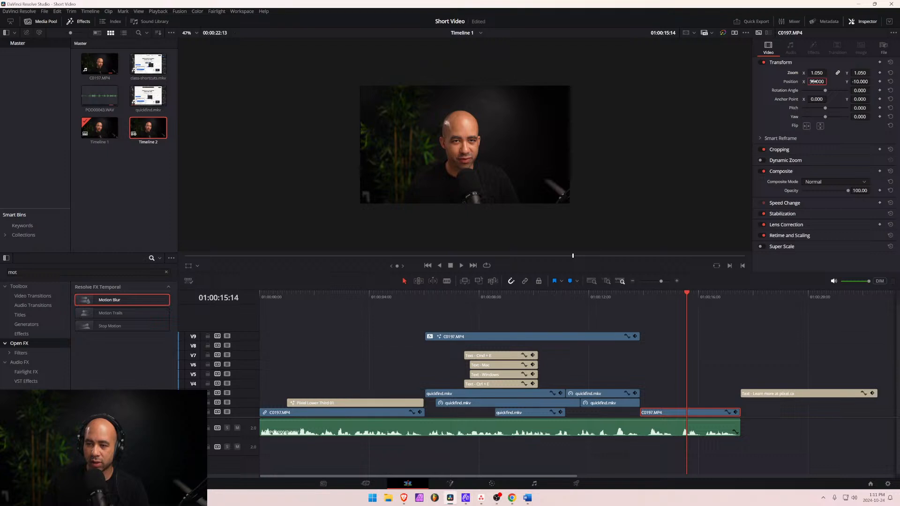
{"action": "left_click", "coordinate": [814, 82]}
{"action": "type", "text": "15"}
{"action": "key", "text": "Return"}
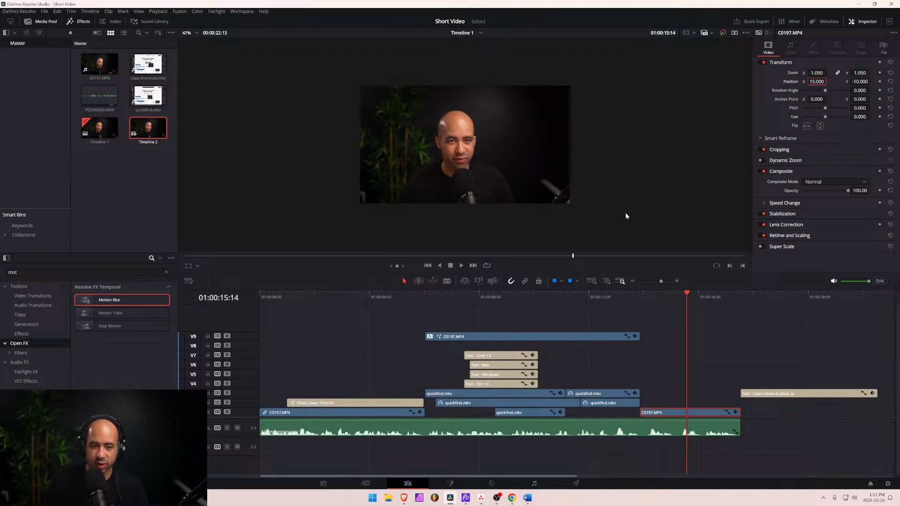
Play the closing C0197.MP4 clip and set its Position X to 50 and Position Y to 0.
{"action": "key", "text": "space"}
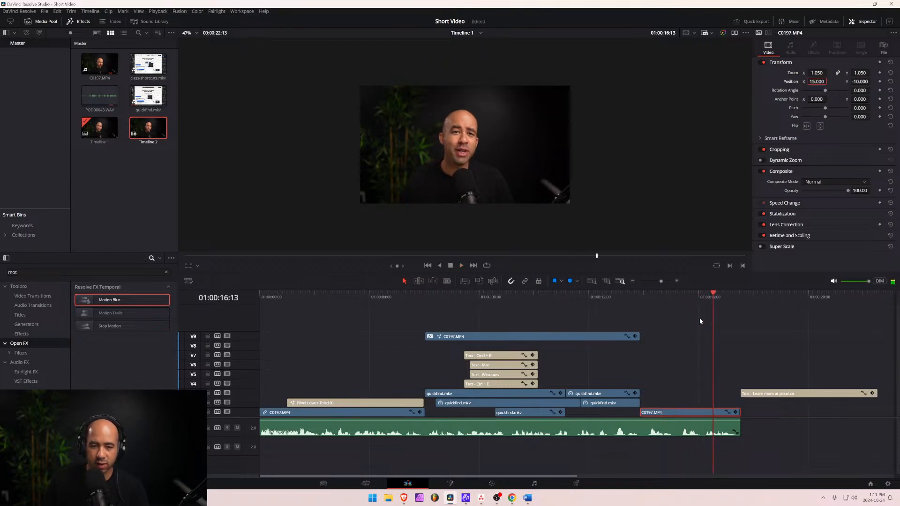
{"action": "left_click_drag", "start_coordinate": [816, 82], "coordinate": [828, 81]}
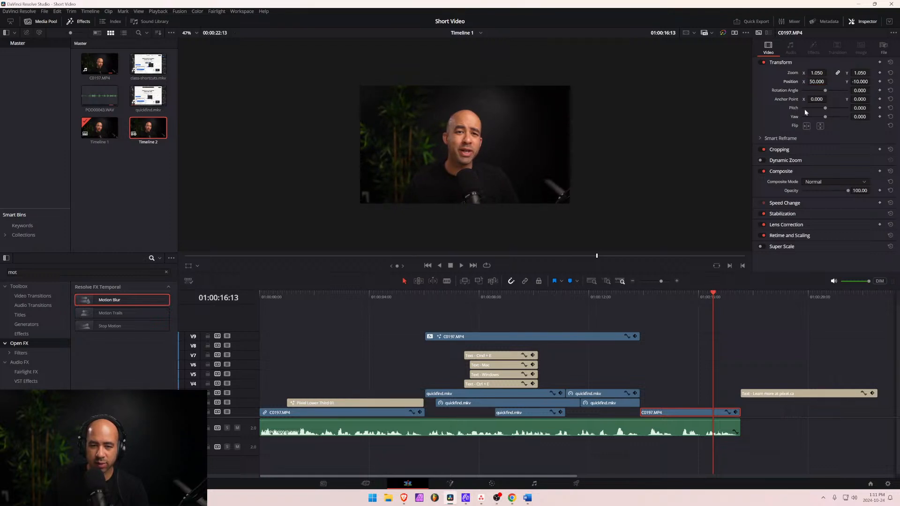
{"action": "left_click", "coordinate": [861, 82]}
{"action": "type", "text": "0"}
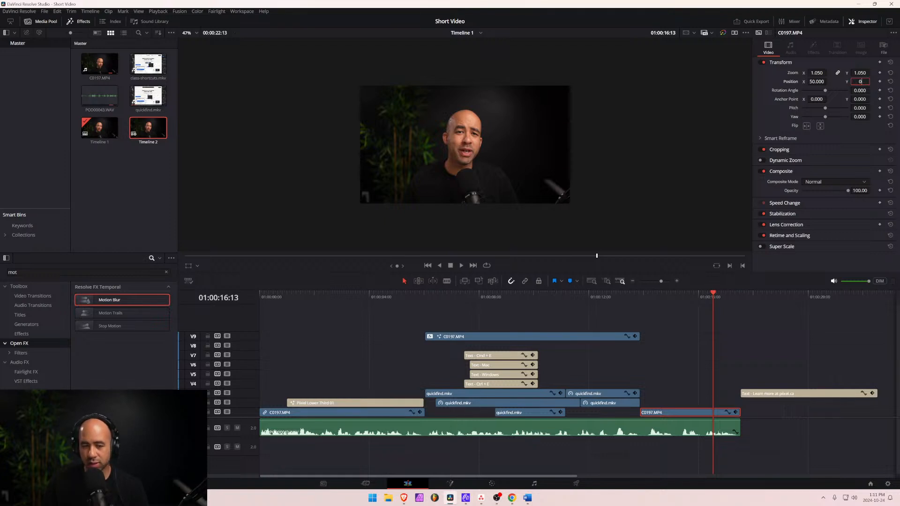
{"action": "key", "text": "Return"}
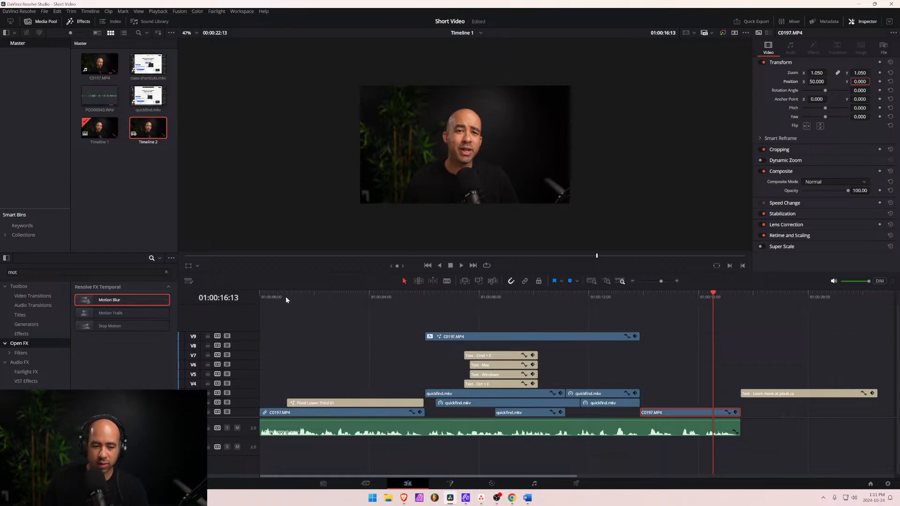
Set the Position X of the opening C0197.MP4 clip on V1 to 50.
{"action": "left_click", "coordinate": [286, 295]}
{"action": "left_click", "coordinate": [363, 410]}
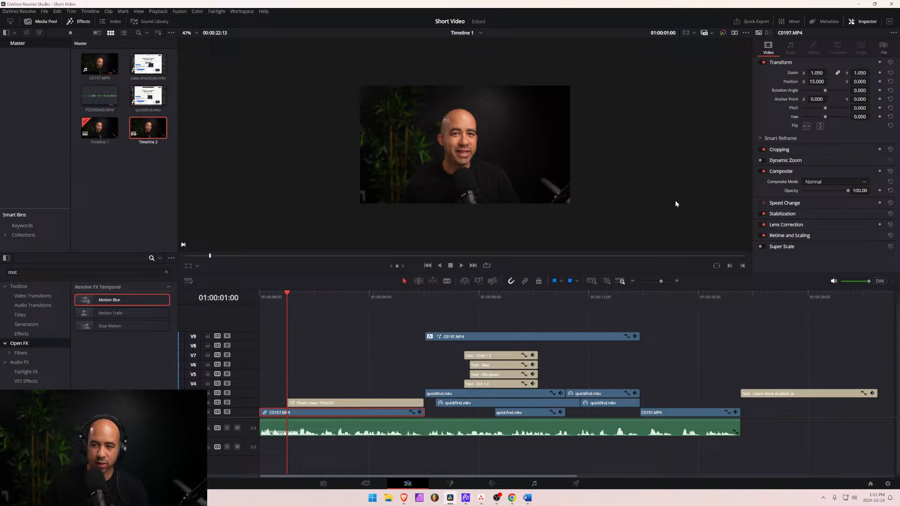
{"action": "left_click", "coordinate": [817, 82]}
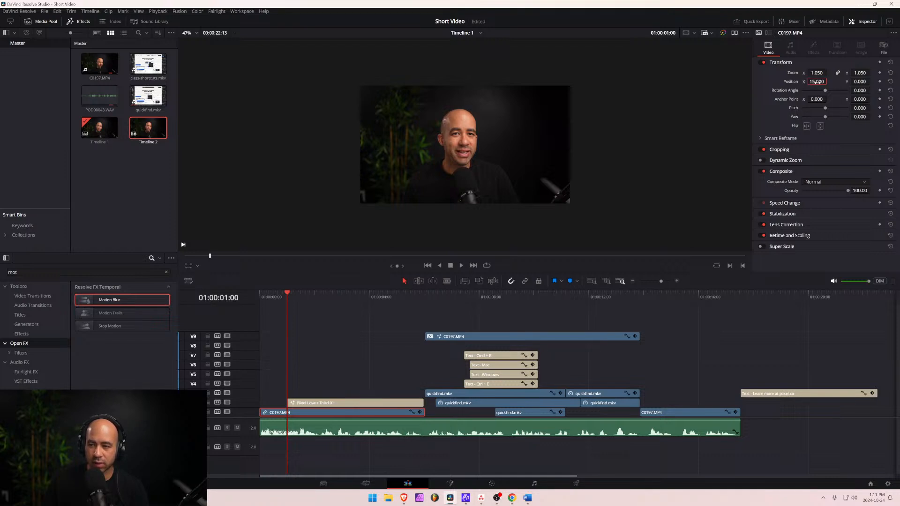
{"action": "left_click_drag", "start_coordinate": [816, 82], "coordinate": [833, 82]}
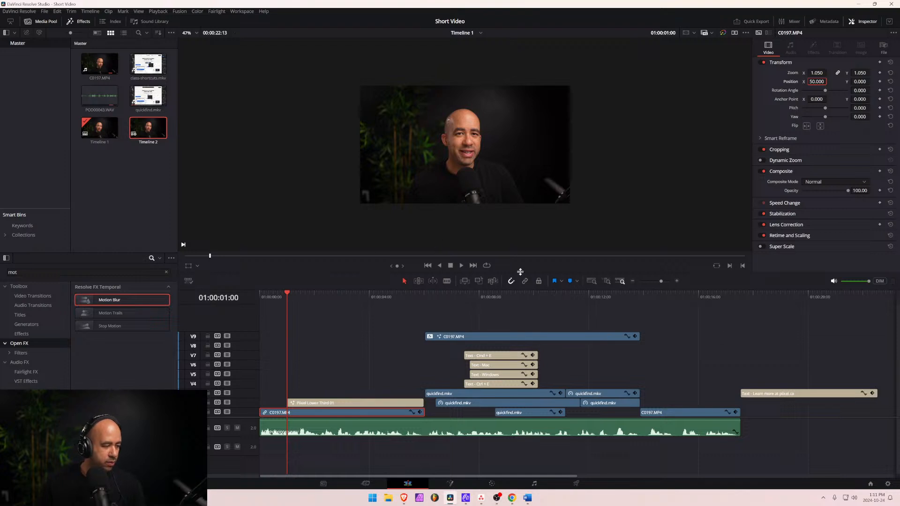
Play and scrub the first seconds of Timeline 1 to review the opening clip's framing and the lower-third title over it.
{"action": "left_click", "coordinate": [259, 297]}
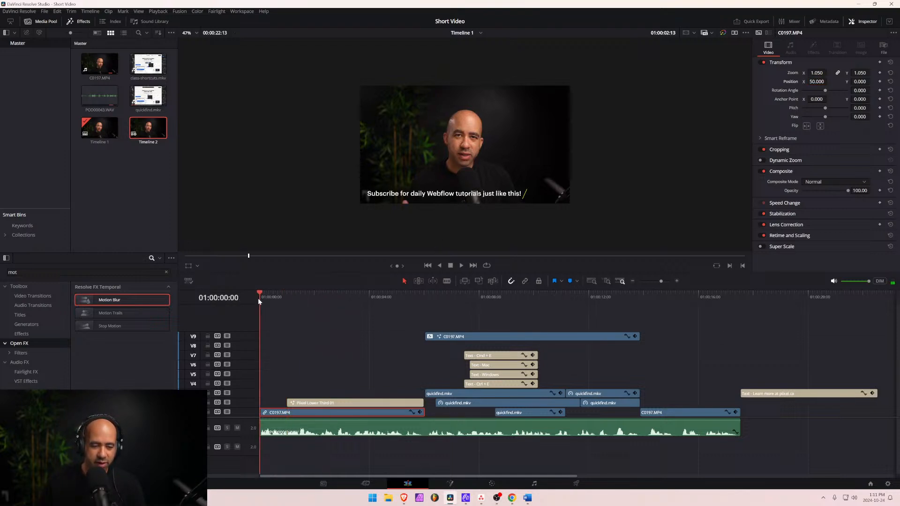
{"action": "scroll", "coordinate": [318, 299], "scroll_direction": "down", "scroll_amount": 7}
{"action": "scroll", "coordinate": [318, 312], "scroll_direction": "up", "scroll_amount": 7}
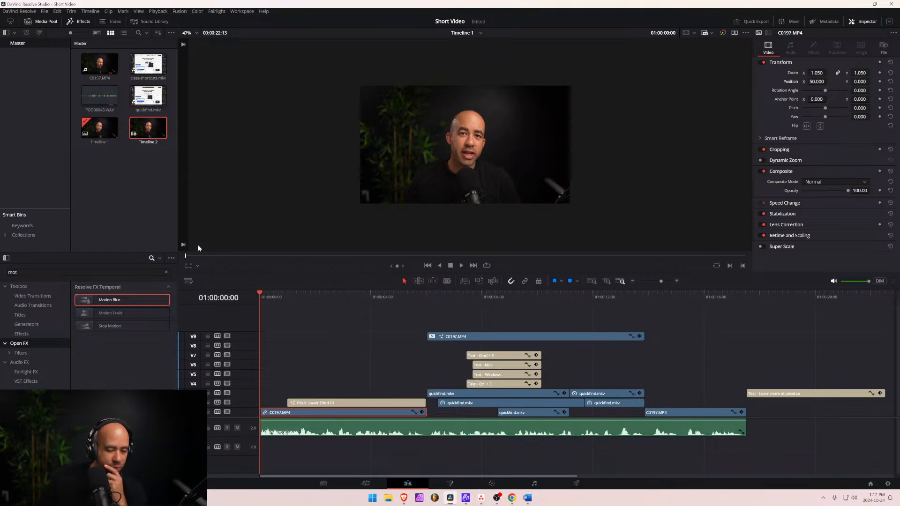
{"action": "left_click_drag", "start_coordinate": [351, 296], "coordinate": [248, 295]}
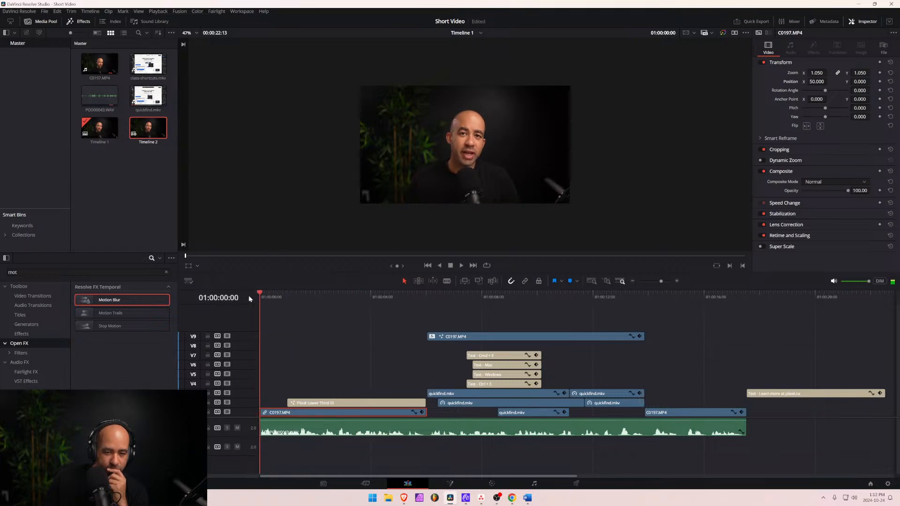
{"action": "left_click", "coordinate": [337, 402]}
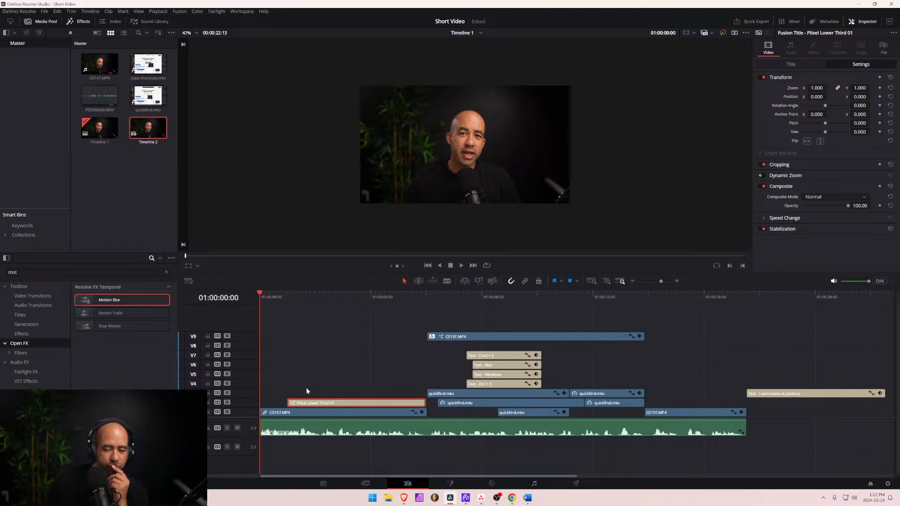
{"action": "mouse_move", "coordinate": [283, 299]}
{"action": "left_mouse_down"}
{"action": "mouse_move", "coordinate": [339, 301]}
{"action": "mouse_move", "coordinate": [283, 313]}
{"action": "left_mouse_up"}
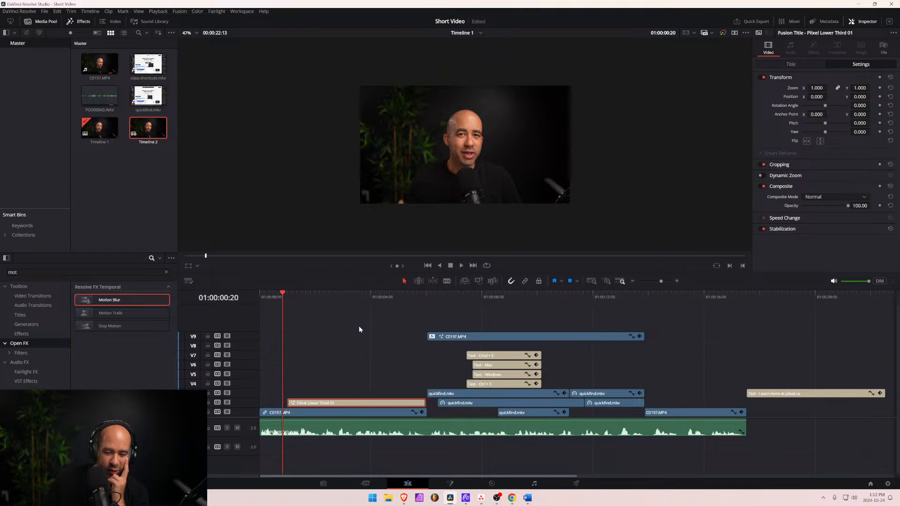
{"action": "left_click_drag", "start_coordinate": [343, 313], "coordinate": [317, 312]}
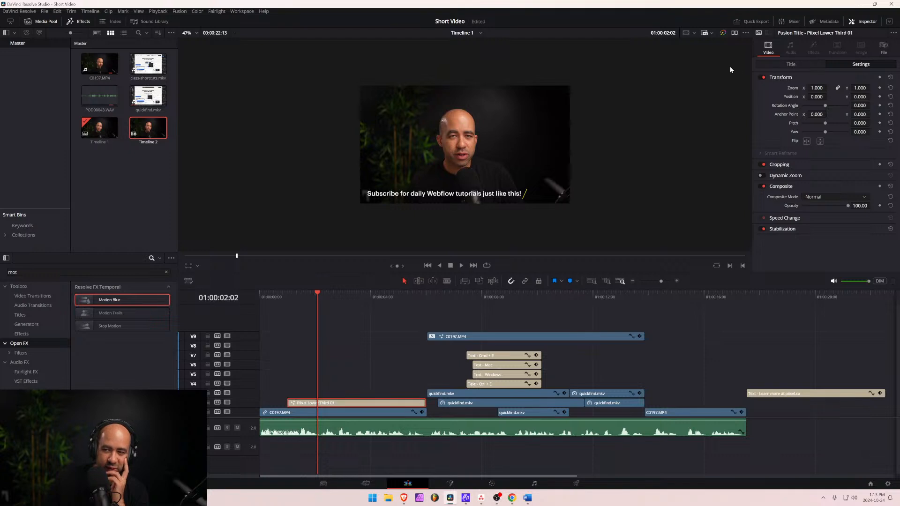
{"action": "right_click", "coordinate": [329, 407]}
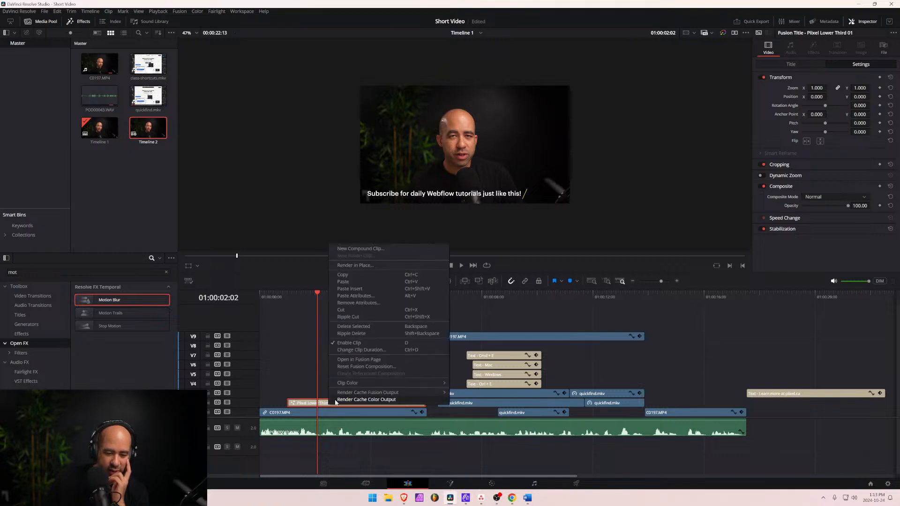
{"action": "left_click", "coordinate": [292, 380]}
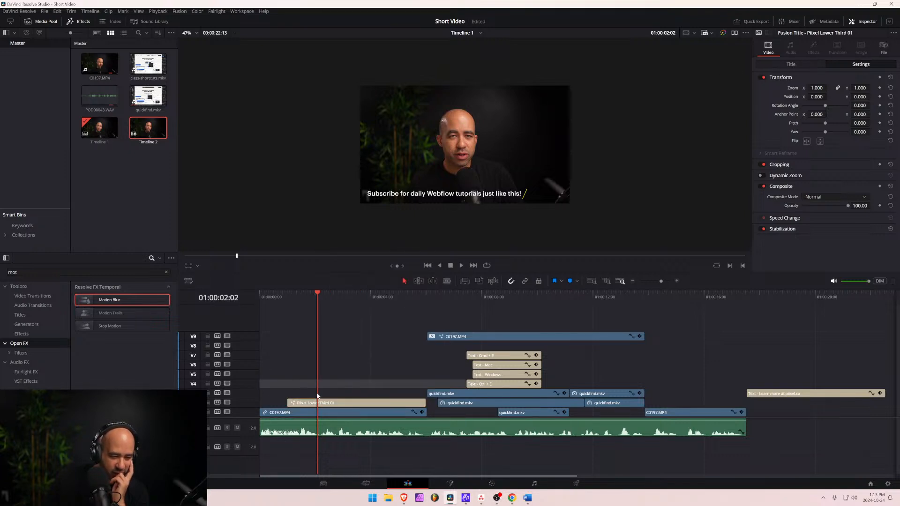
{"action": "key", "text": "Right"}
{"action": "left_click_drag", "start_coordinate": [297, 294], "coordinate": [312, 294]}
Open the lower-third title in Fusion, shift its title and MediaOut1 nodes, and return to the Edit page at 01:00:03:04.
{"action": "left_click", "coordinate": [337, 404]}
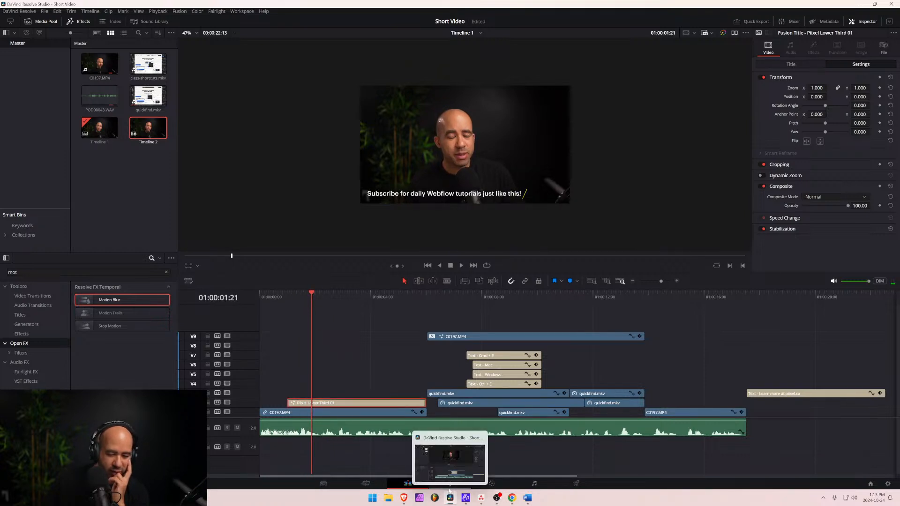
{"action": "left_click", "coordinate": [449, 483]}
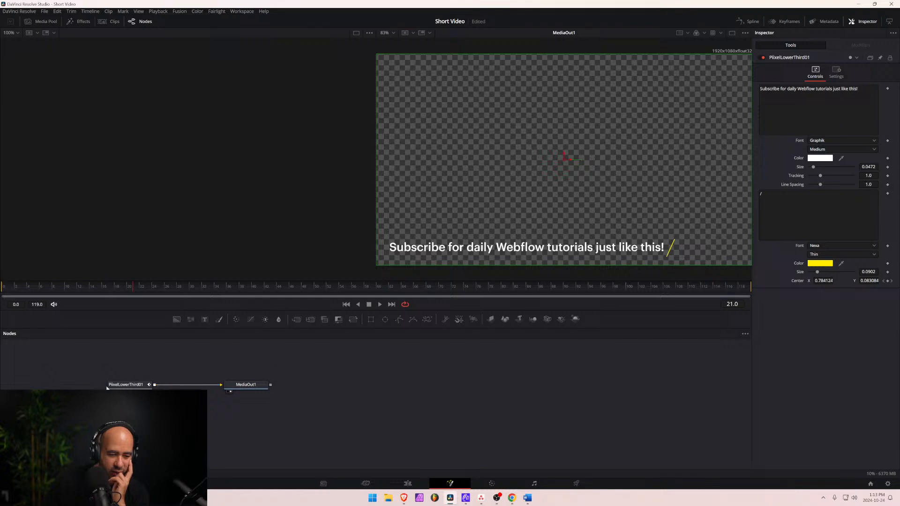
{"action": "left_click", "coordinate": [125, 384]}
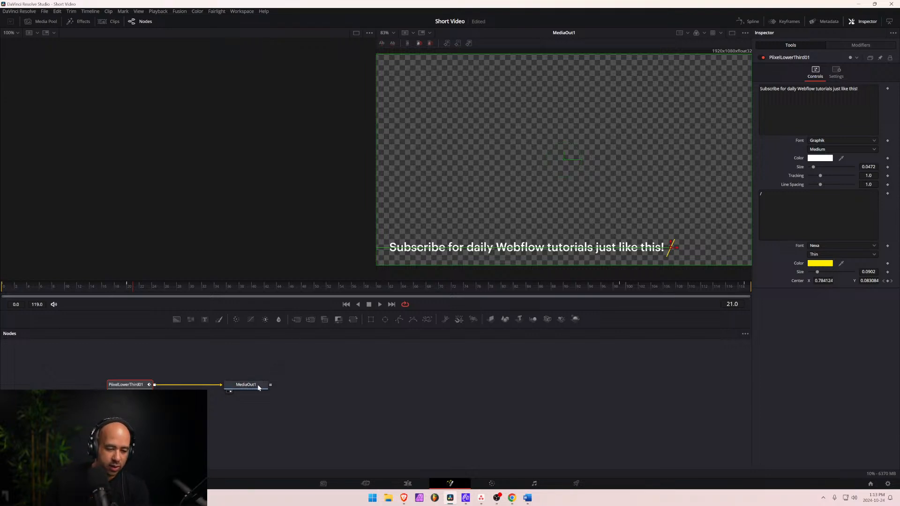
{"action": "left_click_drag", "start_coordinate": [255, 388], "coordinate": [364, 388]}
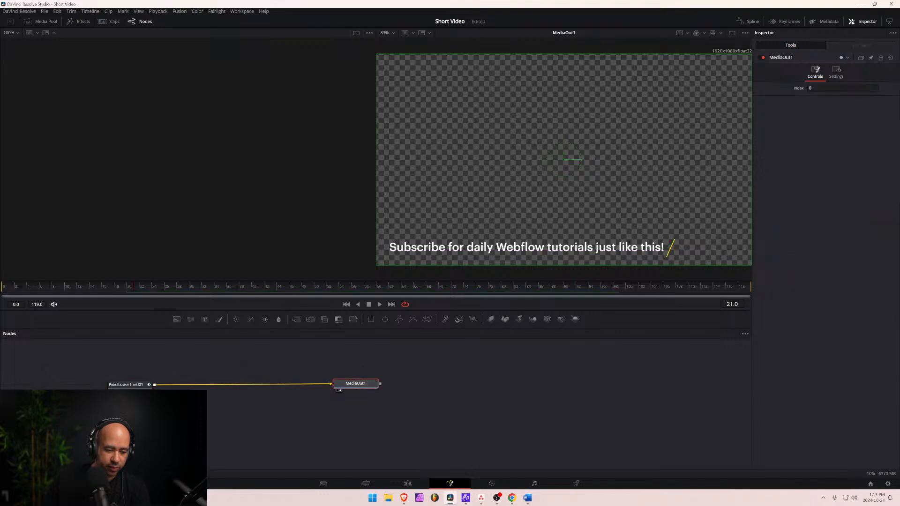
{"action": "left_click_drag", "start_coordinate": [135, 387], "coordinate": [244, 388]}
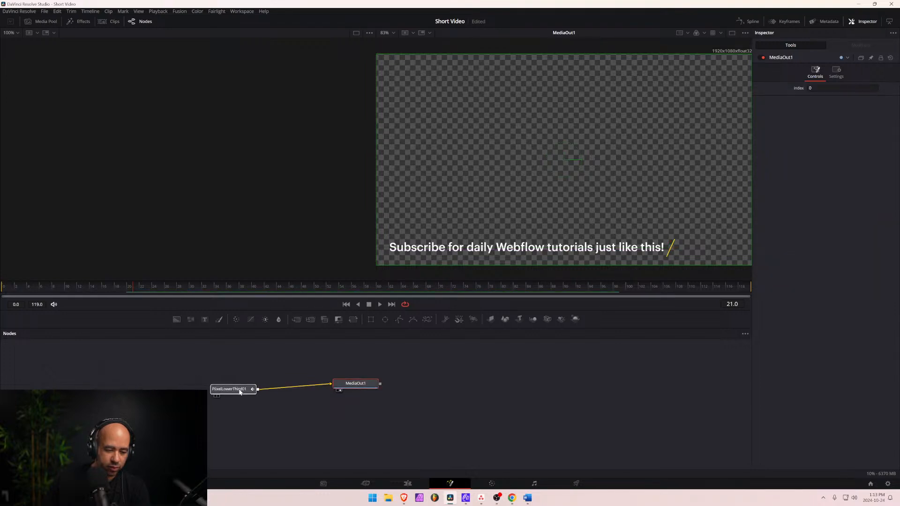
{"action": "left_click", "coordinate": [404, 486]}
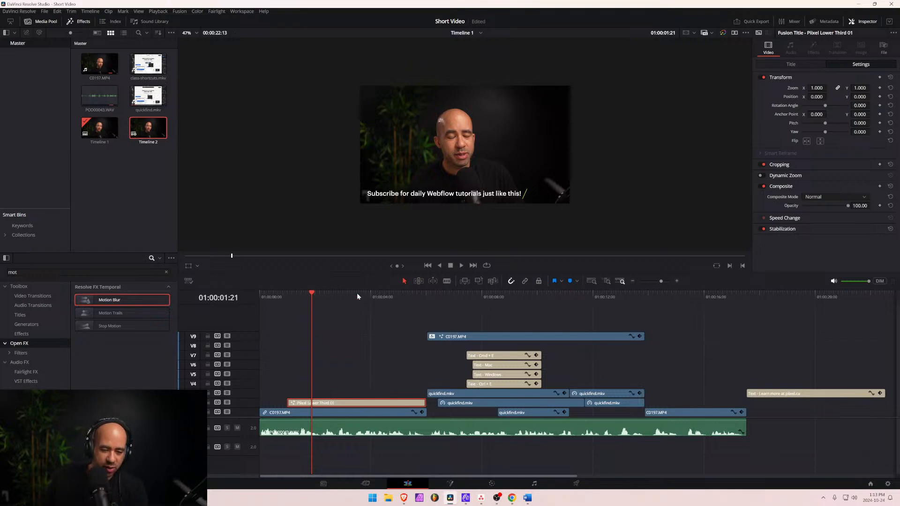
{"action": "left_click_drag", "start_coordinate": [313, 292], "coordinate": [347, 292]}
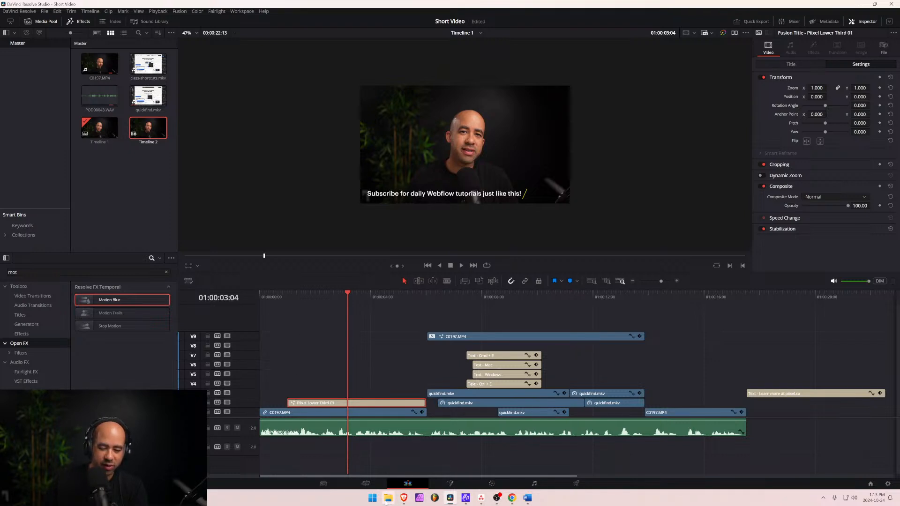
Search the computer for "youtube" and check the details of the youtube PNG in the images folder.
{"action": "key", "text": "super"}
{"action": "type", "text": "y"}
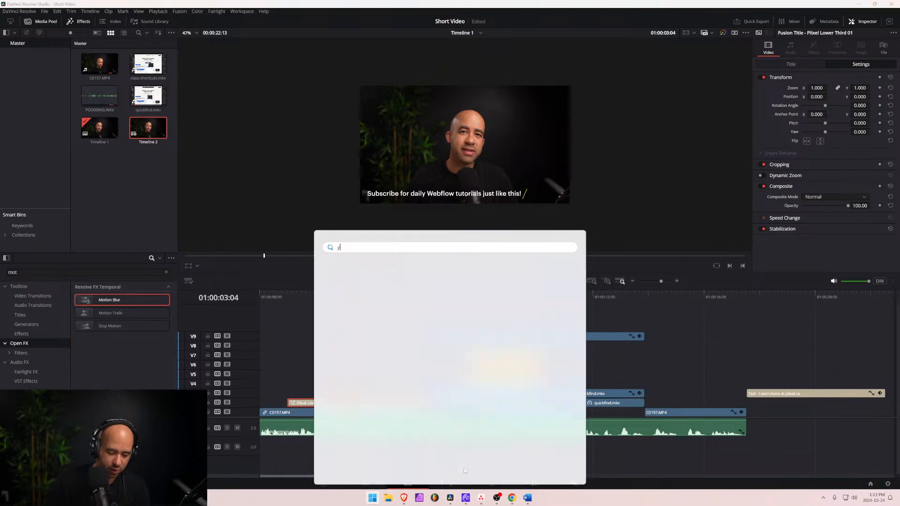
{"action": "type", "text": "outube"}
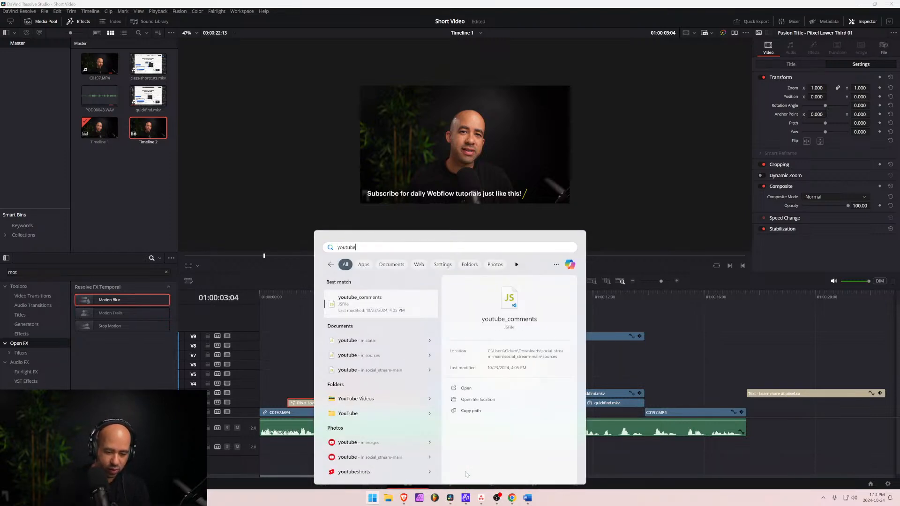
{"action": "left_click", "coordinate": [425, 444]}
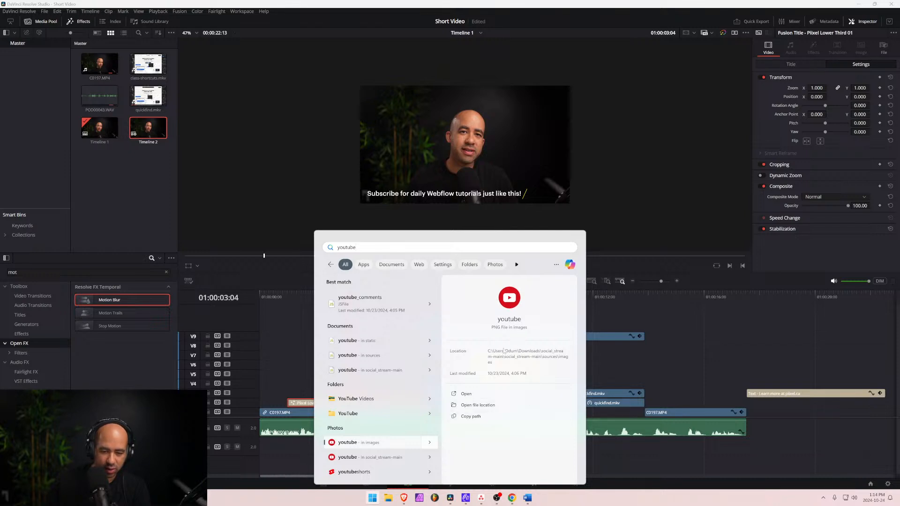
{"action": "left_click", "coordinate": [583, 223]}
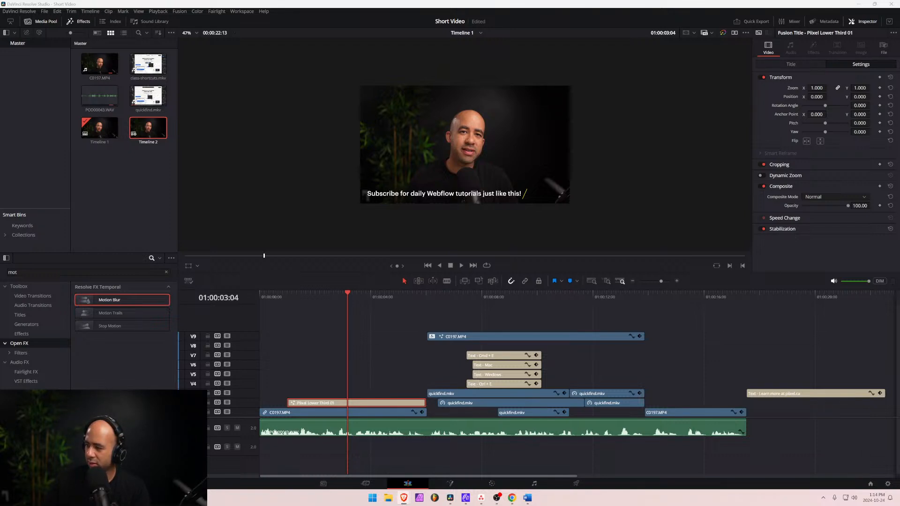
Switch to the browser's YouTube brand resources page, save the Full-Color Light Logo archive to Downloads, and show it in its folder.
{"action": "left_click_drag", "start_coordinate": [708, 505], "coordinate": [698, 42]}
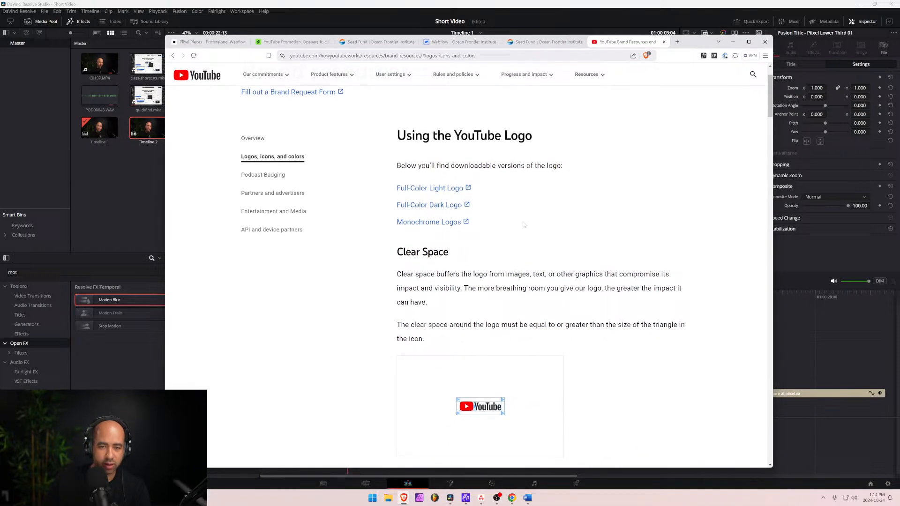
{"action": "left_click", "coordinate": [433, 188]}
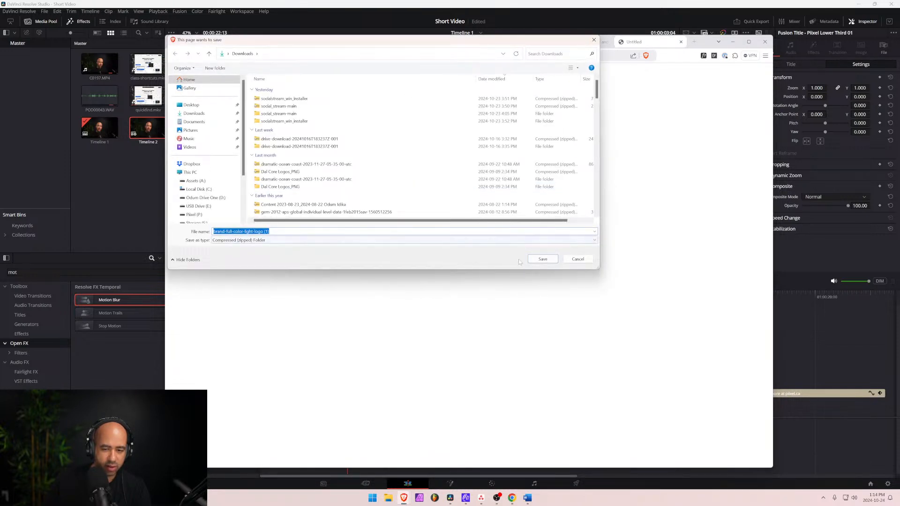
{"action": "left_click", "coordinate": [542, 260]}
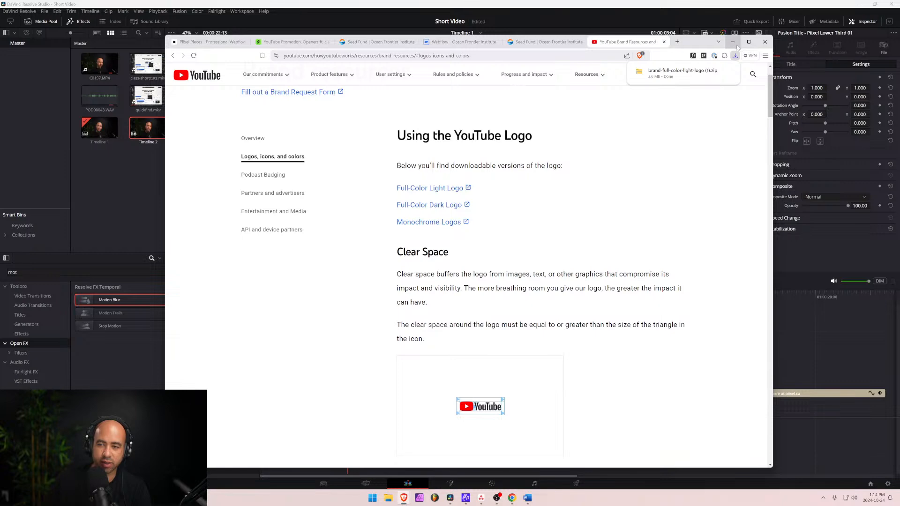
{"action": "left_click", "coordinate": [717, 74]}
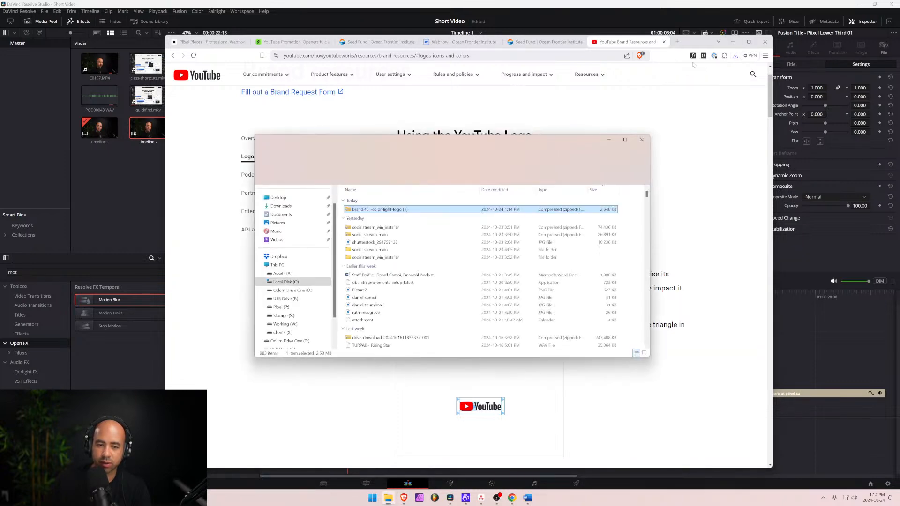
{"action": "left_click", "coordinate": [732, 41]}
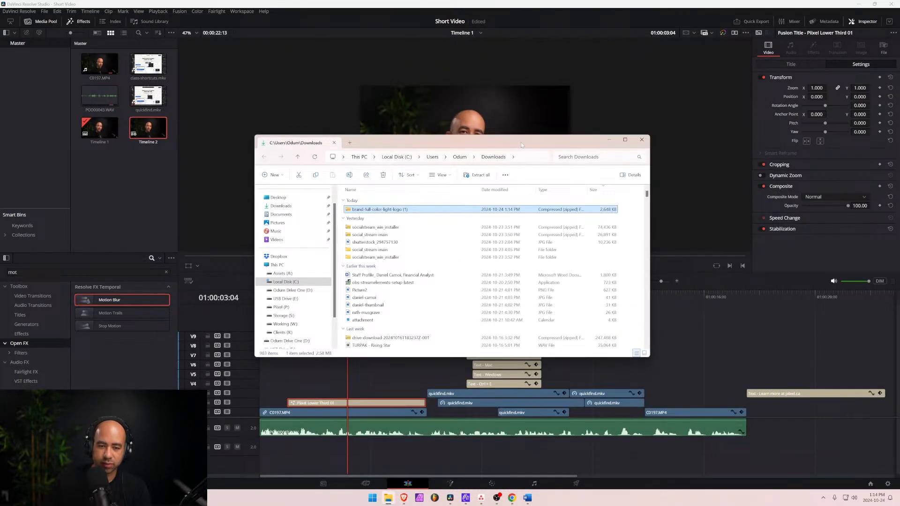
Extract the brand-full-color-light-logo (1) archive and preview yt_logo_rgb_light.png.
{"action": "left_click_drag", "start_coordinate": [521, 146], "coordinate": [899, 136]}
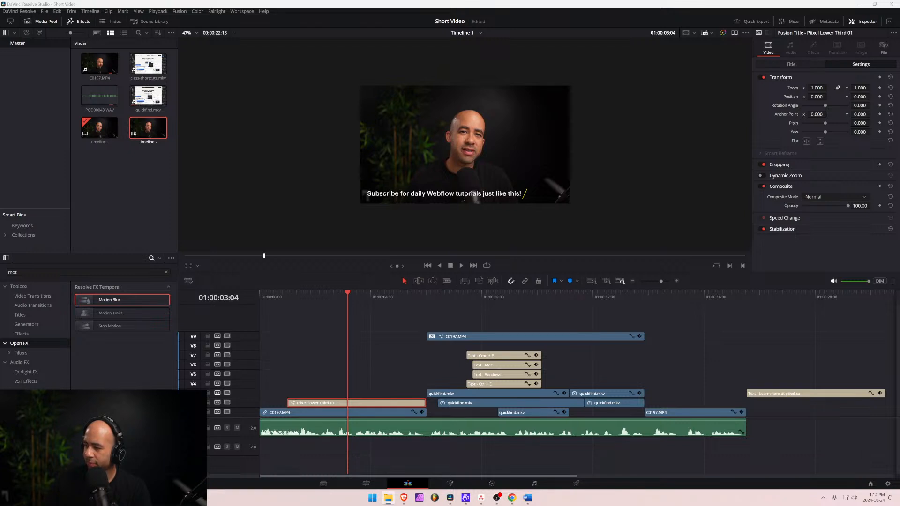
{"action": "left_click", "coordinate": [510, 322]}
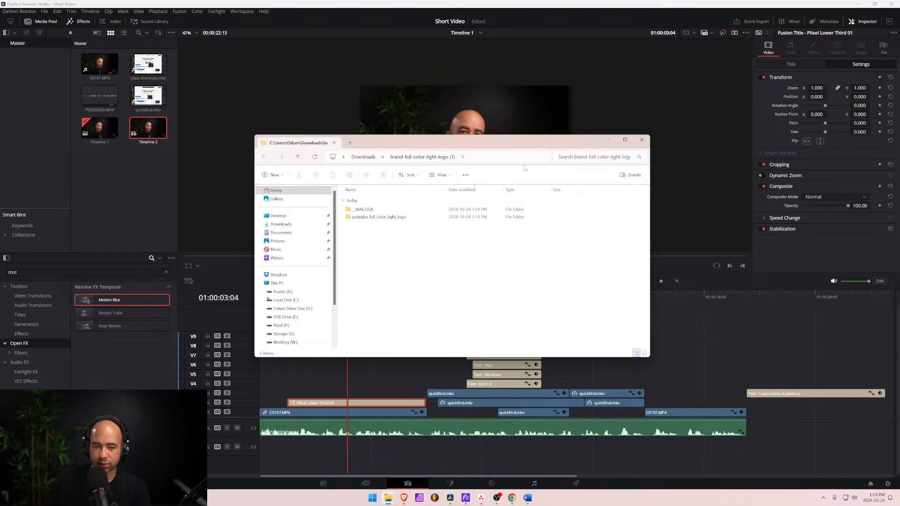
{"action": "left_click_drag", "start_coordinate": [502, 140], "coordinate": [899, 115]}
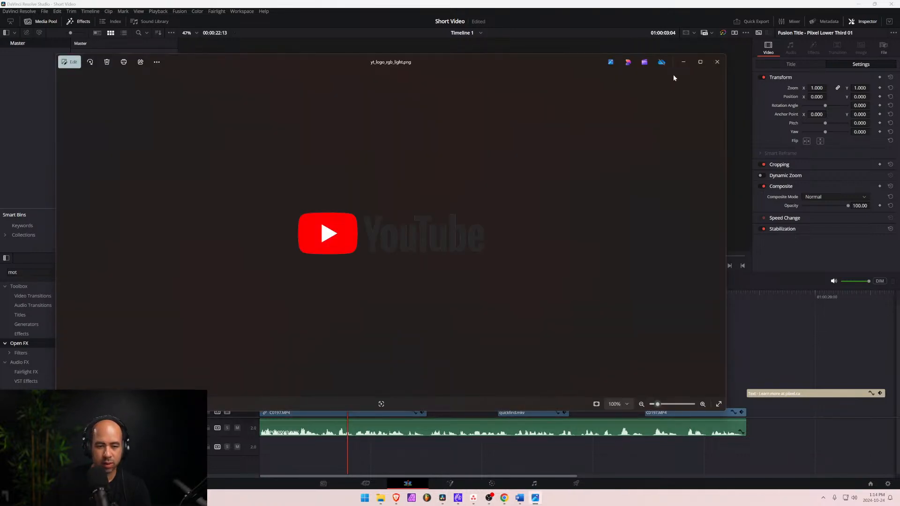
{"action": "left_click", "coordinate": [716, 62]}
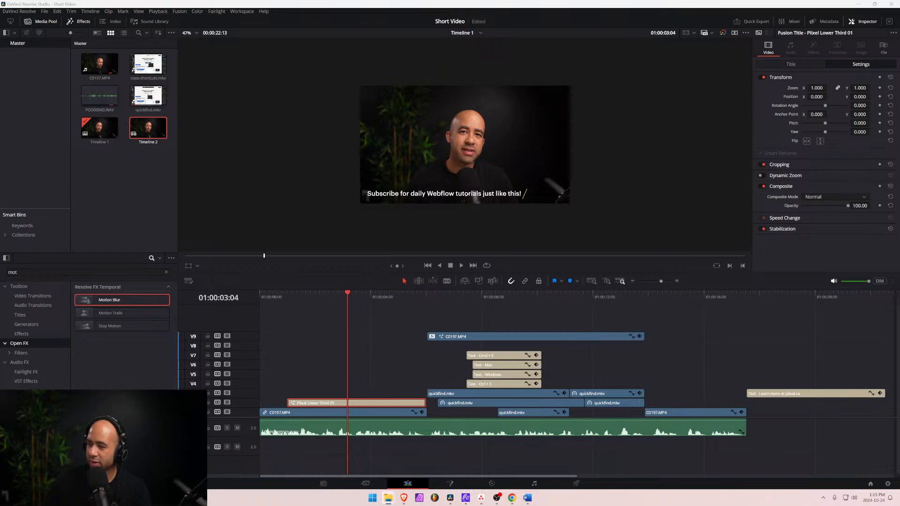
Download YouTube's Full-Color Dark Logo archive from the brand resources page and extract it to the brand-full-color-dark-logo folder in Downloads.
{"action": "mouse_move", "coordinate": [391, 497]}
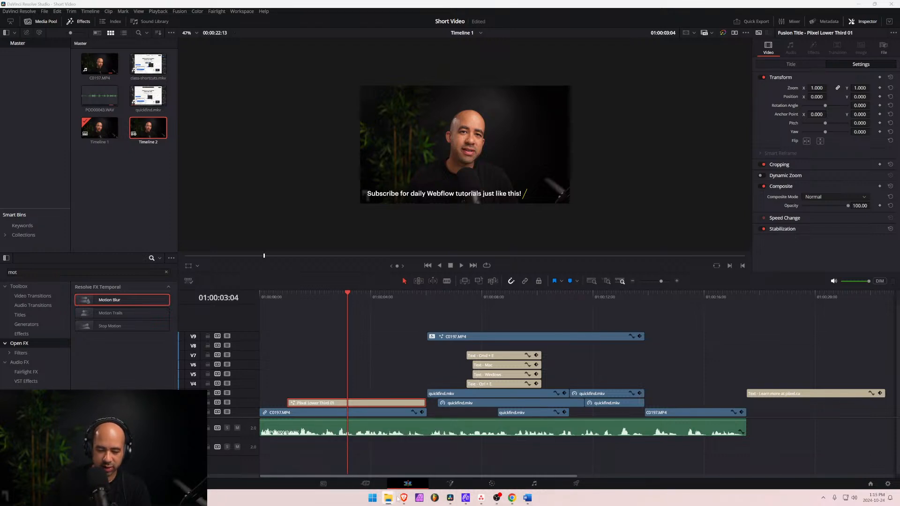
{"action": "left_click", "coordinate": [396, 457]}
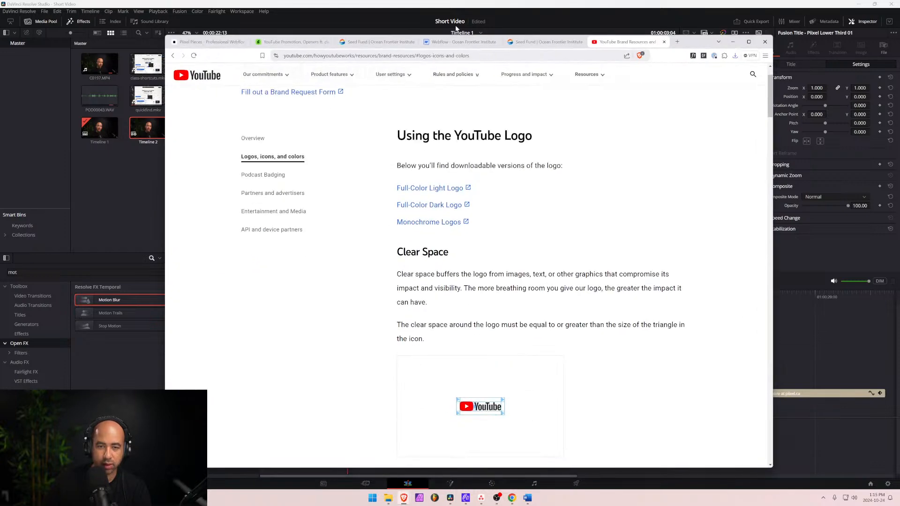
{"action": "left_click_drag", "start_coordinate": [687, 41], "coordinate": [899, 41]}
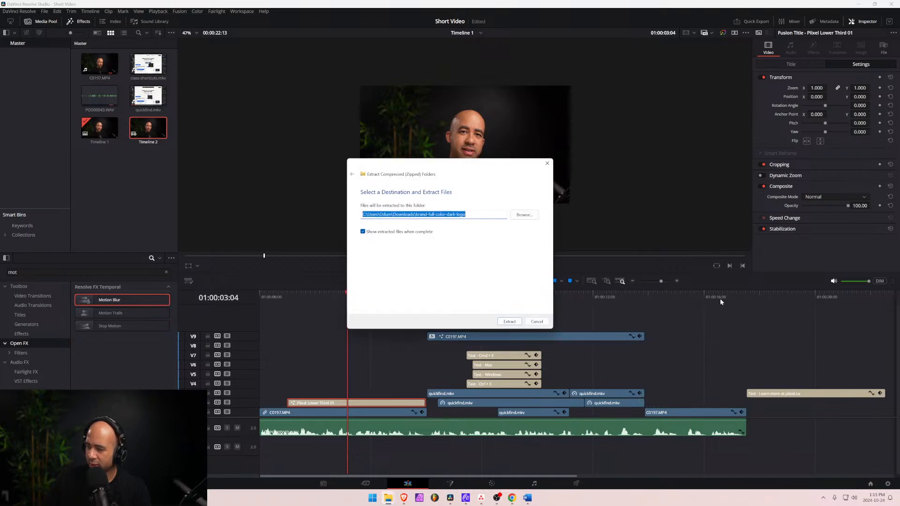
{"action": "left_click", "coordinate": [510, 321]}
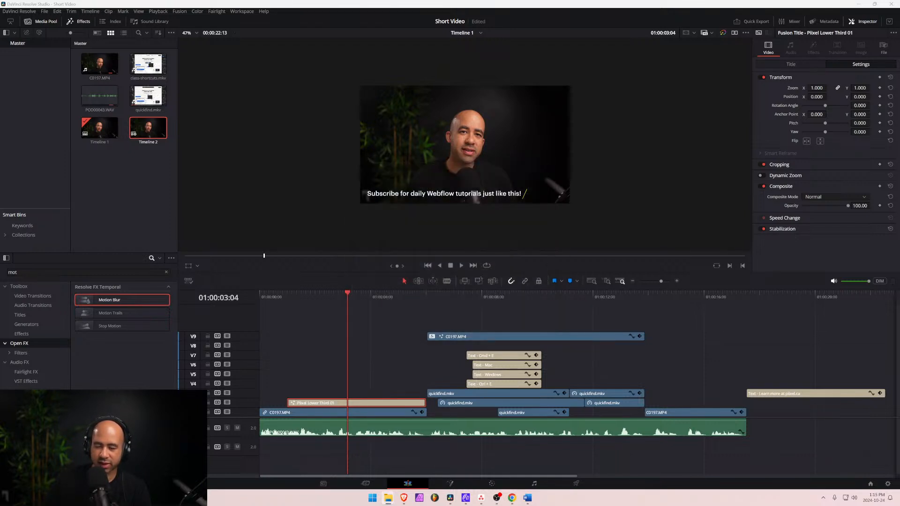
Open the dark logo's digital_and_tv folder and preview the yt_logo_rgb_dark PNG.
{"action": "double_click", "coordinate": [375, 217]}
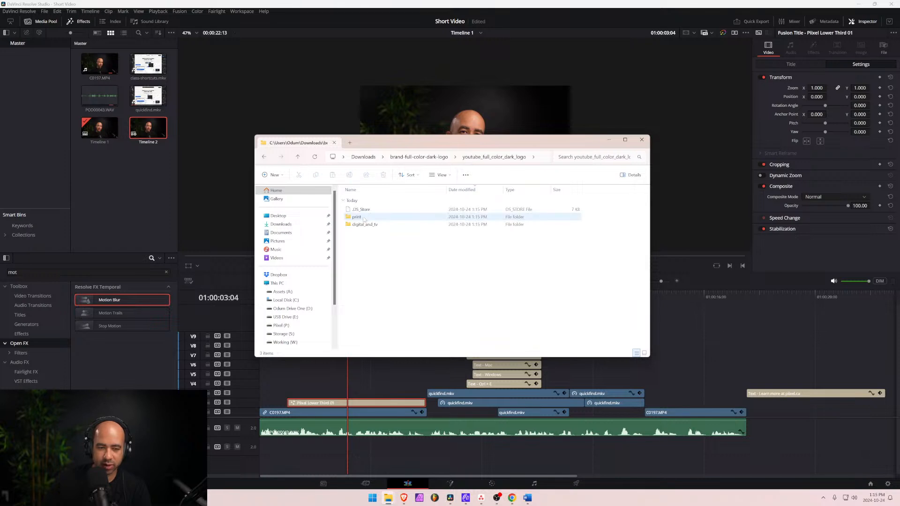
{"action": "left_click", "coordinate": [352, 224]}
{"action": "double_click", "coordinate": [352, 225]}
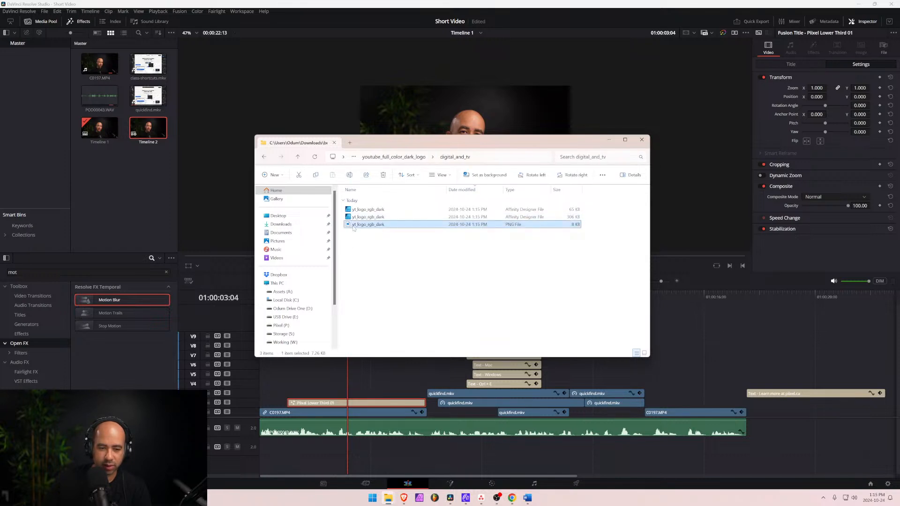
{"action": "double_click", "coordinate": [352, 224]}
{"action": "left_click", "coordinate": [708, 66]}
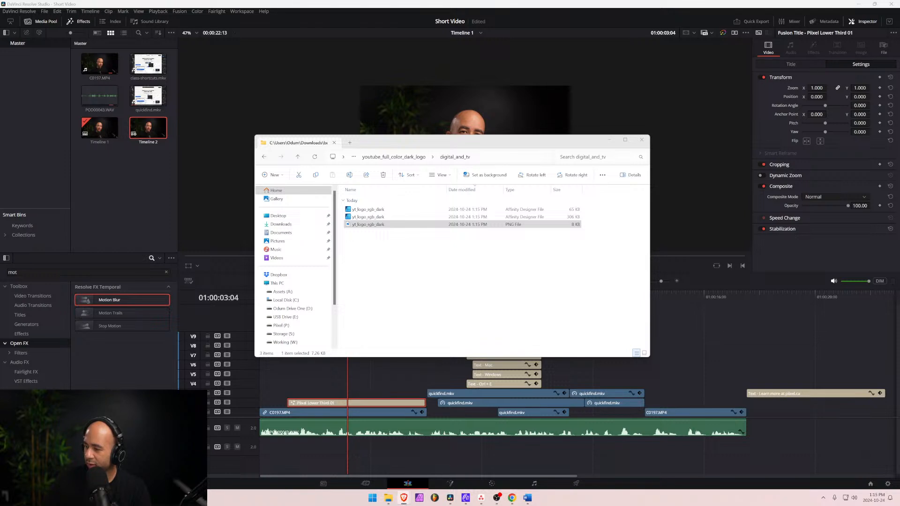
Extract the brand-full-color-icon (2) archive in Downloads to a folder of the same name.
{"action": "left_click", "coordinate": [281, 224]}
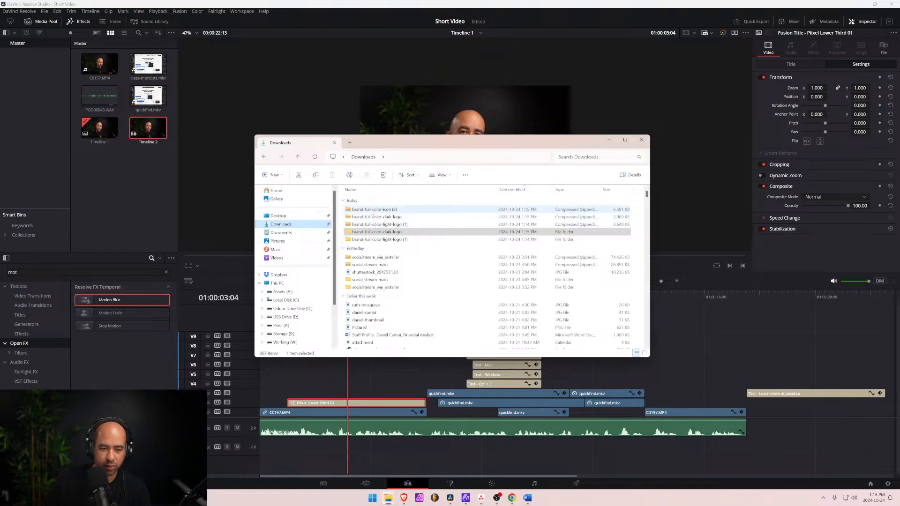
{"action": "right_click", "coordinate": [370, 210]}
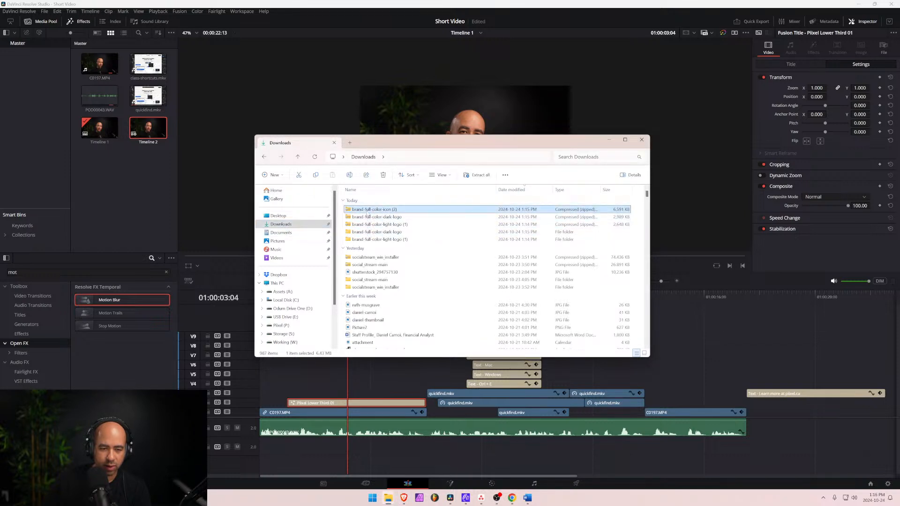
{"action": "left_click", "coordinate": [394, 291]}
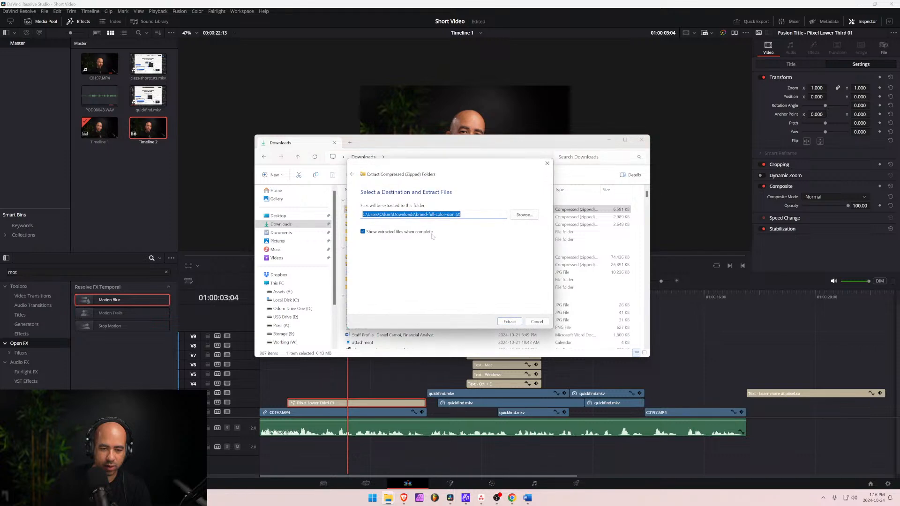
{"action": "left_click", "coordinate": [509, 321]}
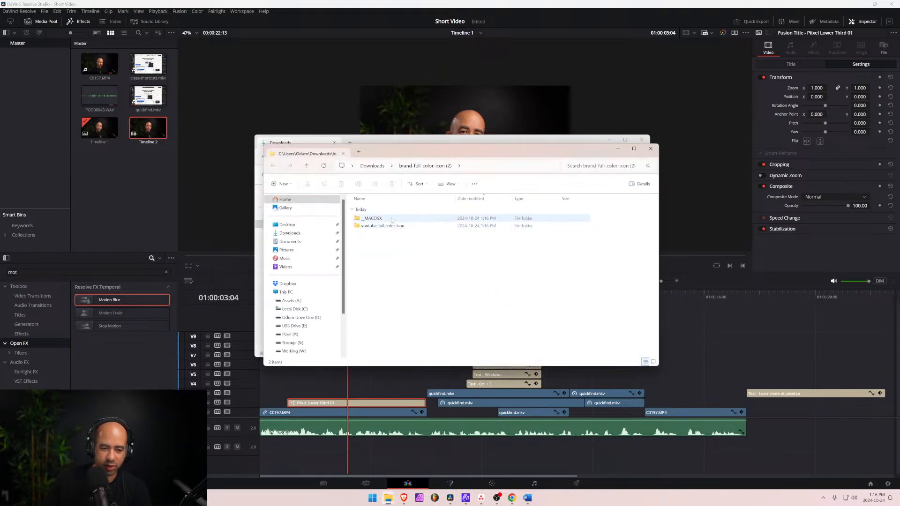
Preview the yt_icon_rgb PNG from the digital_and_tv folder inside youtube_full_color_icon.
{"action": "left_click", "coordinate": [379, 227]}
{"action": "double_click", "coordinate": [380, 226]}
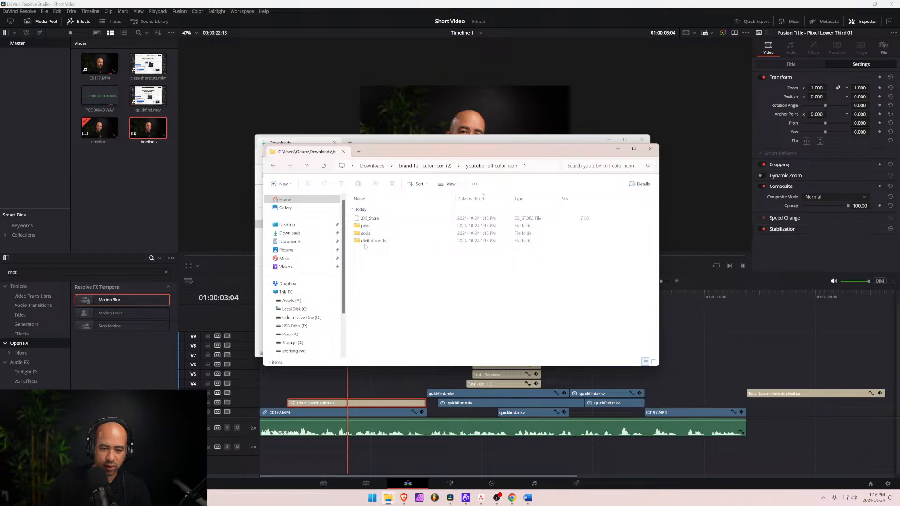
{"action": "double_click", "coordinate": [365, 241]}
{"action": "double_click", "coordinate": [370, 233]}
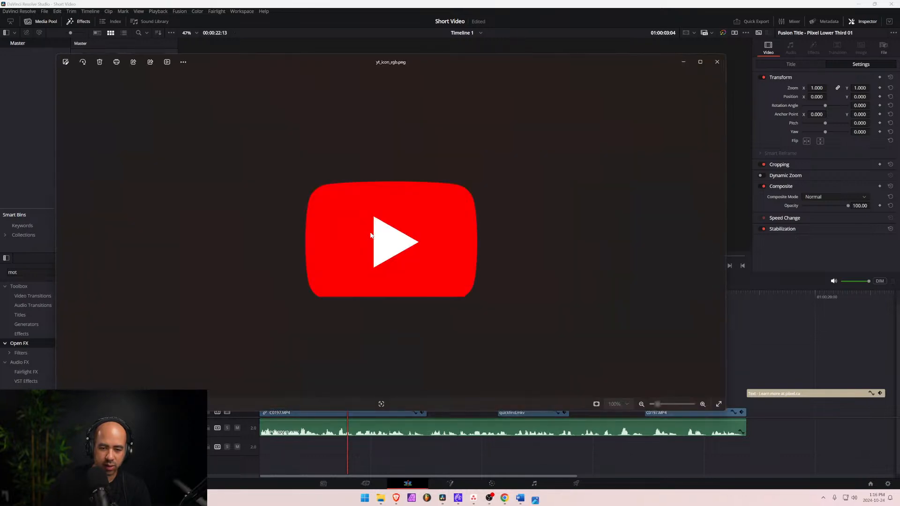
{"action": "left_click", "coordinate": [717, 62]}
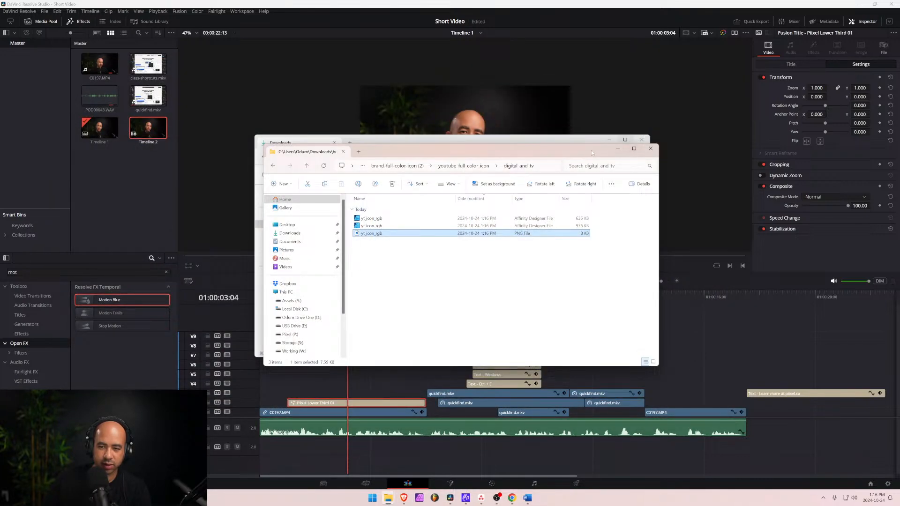
Import yt_icon_rgb.png into the media pool and place it on track V5 above the subscribe lower third.
{"action": "left_click_drag", "start_coordinate": [372, 233], "coordinate": [104, 174]}
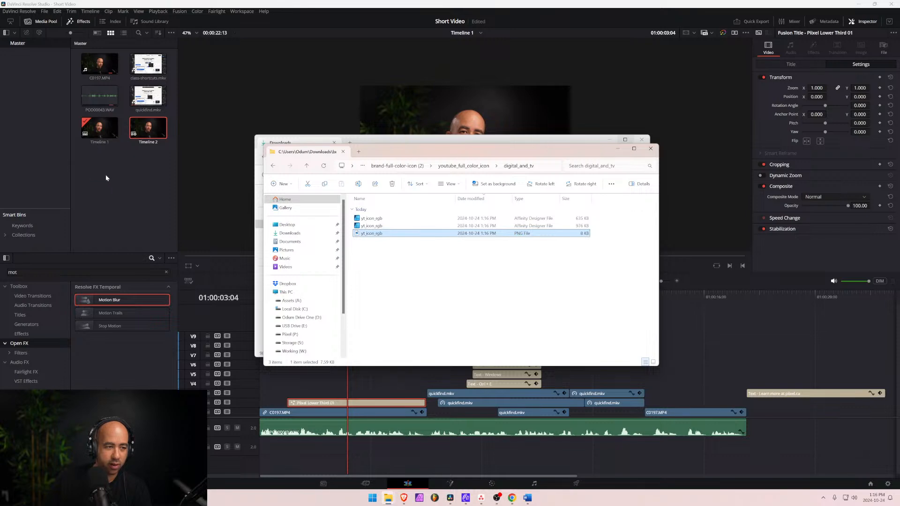
{"action": "left_click", "coordinate": [650, 149]}
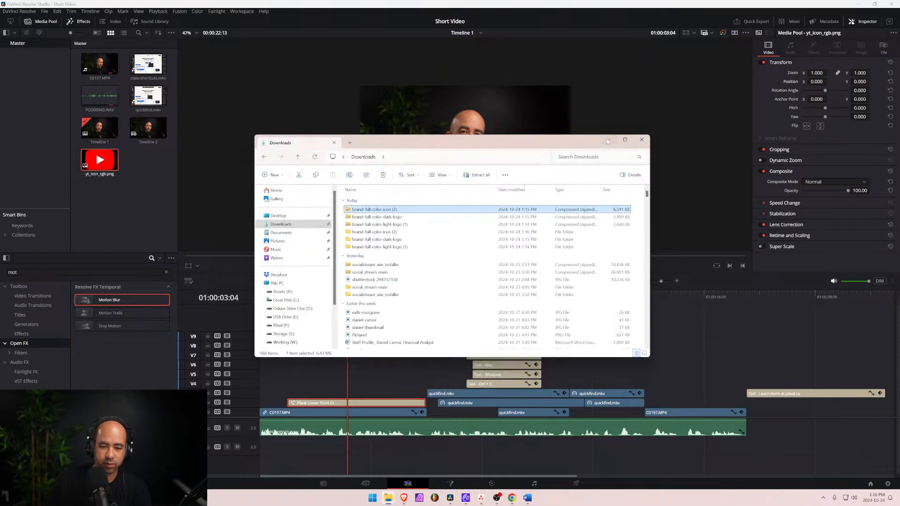
{"action": "left_click", "coordinate": [641, 139]}
{"action": "left_click_drag", "start_coordinate": [99, 159], "coordinate": [293, 377]}
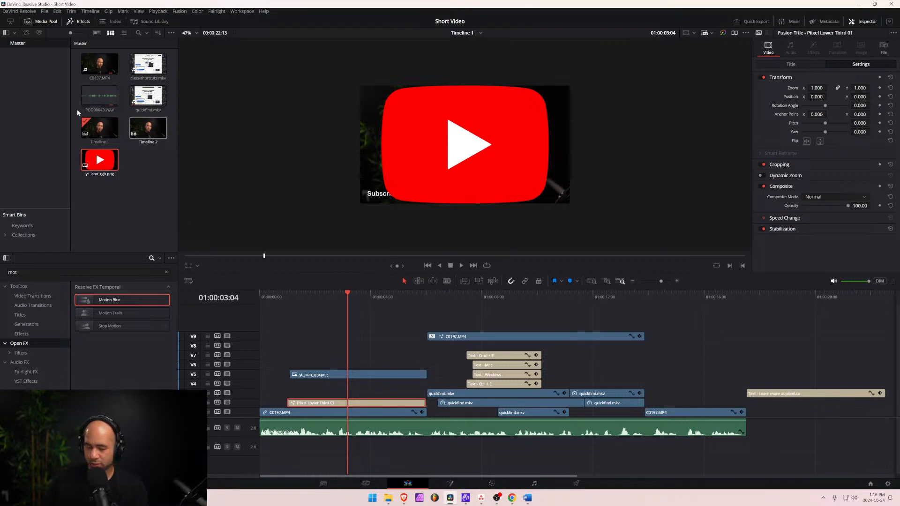
Scale the YouTube icon clip to zoom 0.100 and position it at X -999, Y -413.
{"action": "left_click", "coordinate": [335, 375]}
{"action": "mouse_move", "coordinate": [818, 73]}
{"action": "left_mouse_down"}
{"action": "mouse_move", "coordinate": [784, 73]}
{"action": "mouse_move", "coordinate": [814, 74]}
{"action": "left_mouse_up"}
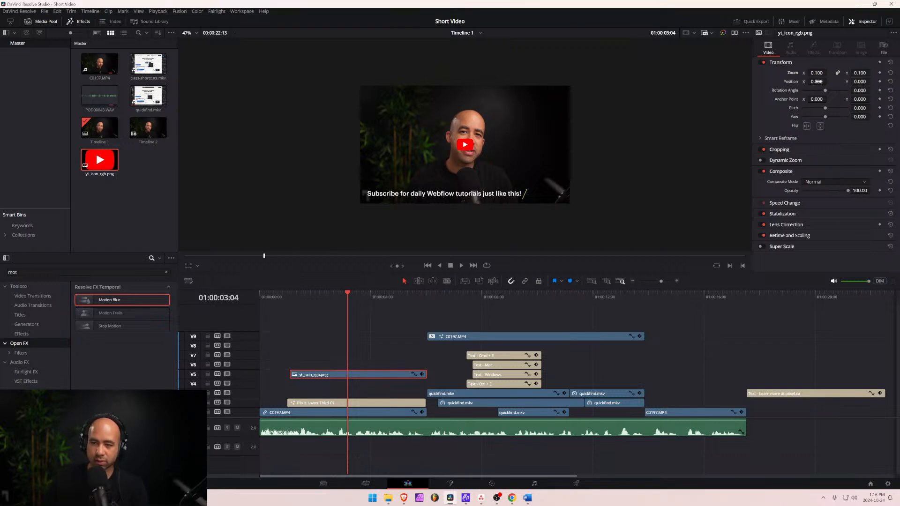
{"action": "left_click_drag", "start_coordinate": [816, 81], "coordinate": [880, 82]}
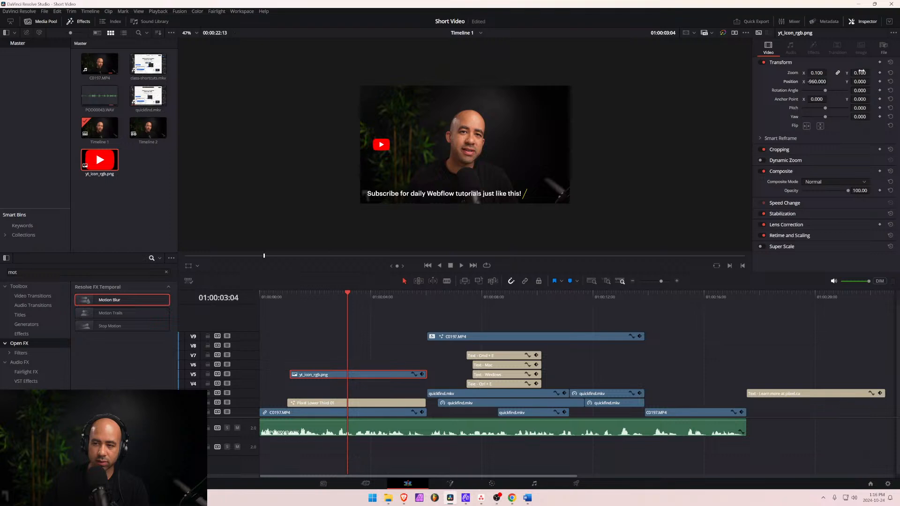
{"action": "left_click_drag", "start_coordinate": [860, 81], "coordinate": [812, 81]}
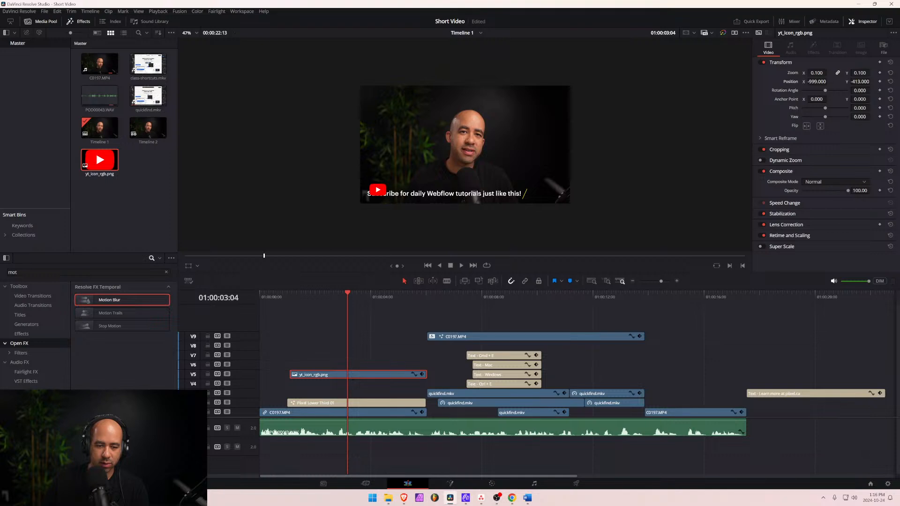
Delete the subscribe lower-third title and move the YouTube icon clip to start at 01:00:01:00.
{"action": "left_click", "coordinate": [359, 404]}
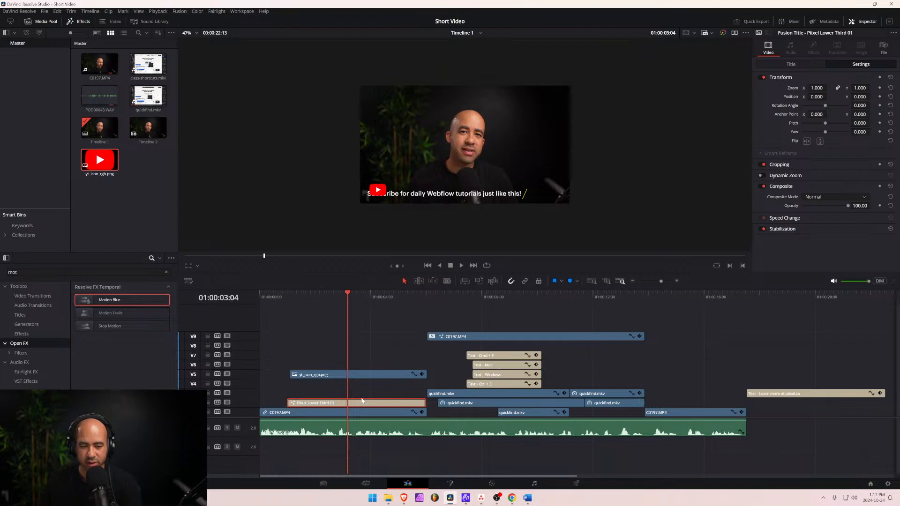
{"action": "key", "text": "Delete"}
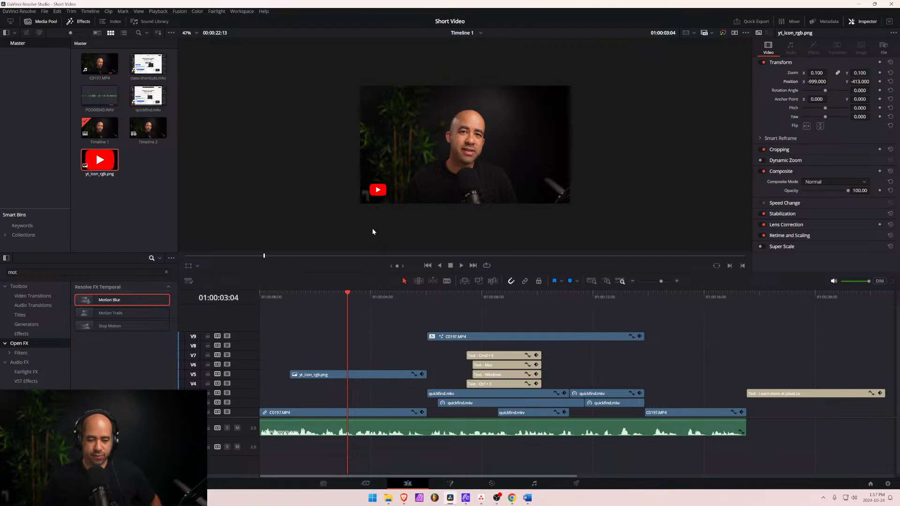
{"action": "left_click_drag", "start_coordinate": [284, 296], "coordinate": [232, 301]}
{"action": "key", "text": "shift+Right"}
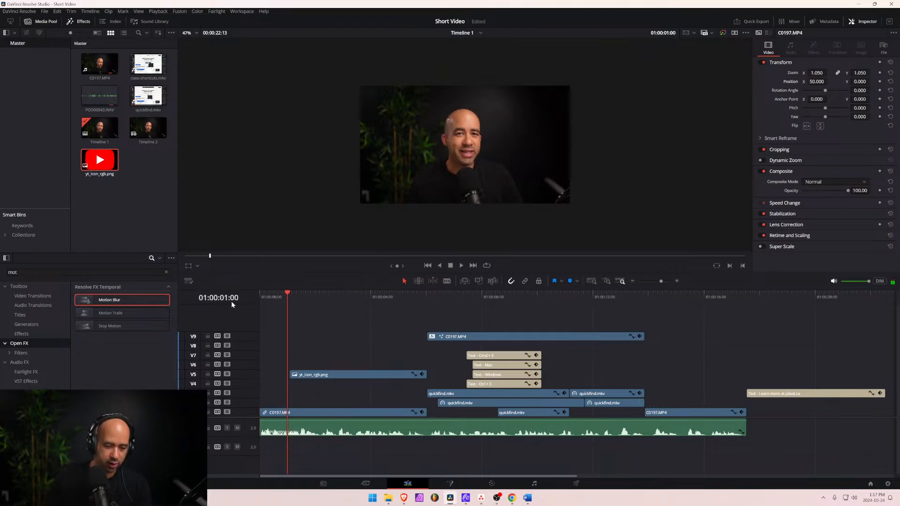
{"action": "left_click_drag", "start_coordinate": [304, 375], "coordinate": [302, 375]}
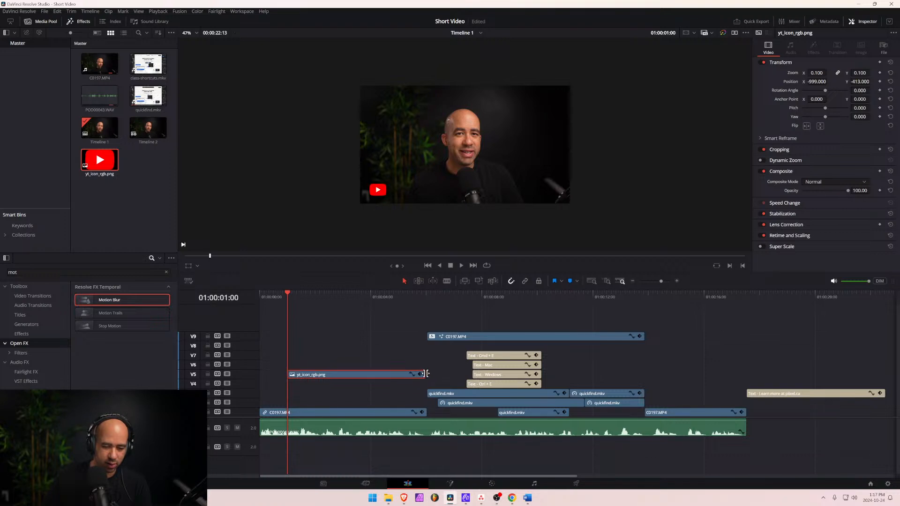
Trim the end of the YouTube icon clip to 01:00:05:00.
{"action": "key", "text": "shift+Right"}
{"action": "key", "text": "shift+Right"}
{"action": "key", "text": "shift+Right"}
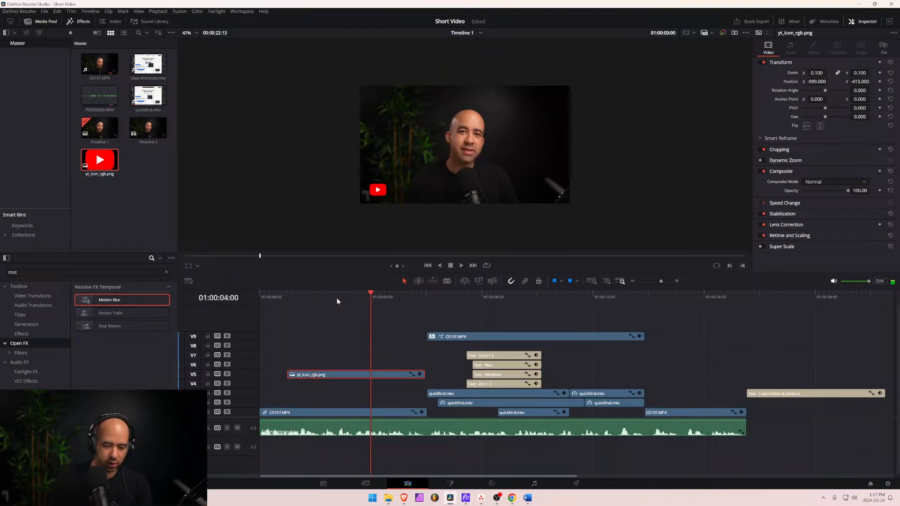
{"action": "key", "text": "shift+Right"}
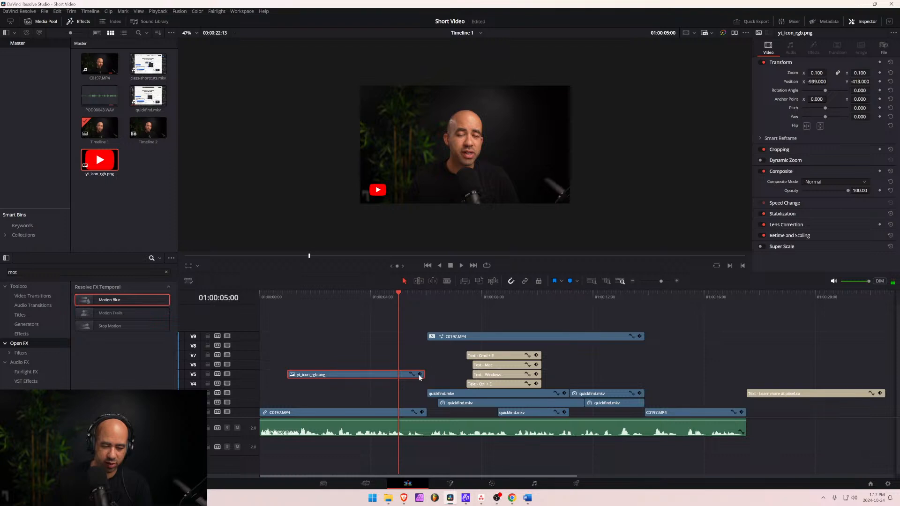
{"action": "left_click_drag", "start_coordinate": [419, 377], "coordinate": [398, 375]}
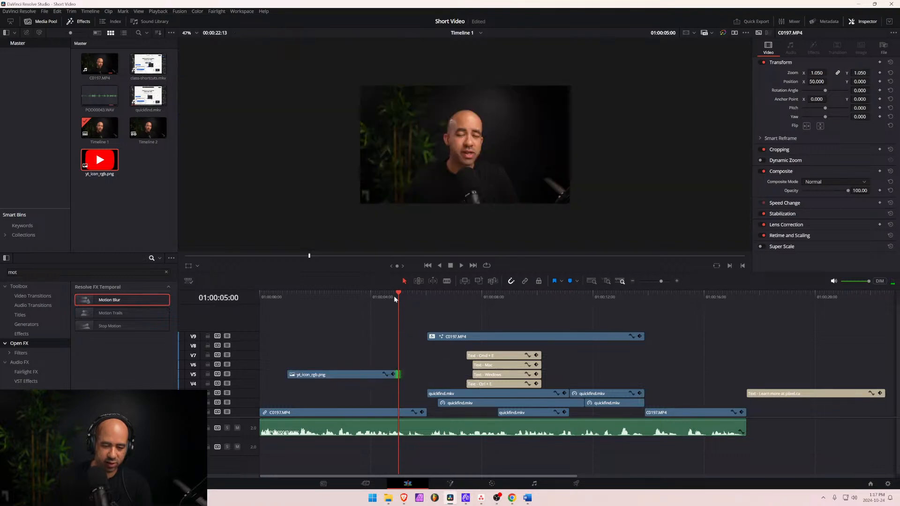
Set a zoom keyframe of 0.000 on the YouTube icon clip at 01:00:01:00.
{"action": "left_click_drag", "start_coordinate": [394, 296], "coordinate": [287, 311]}
{"action": "left_click", "coordinate": [322, 376]}
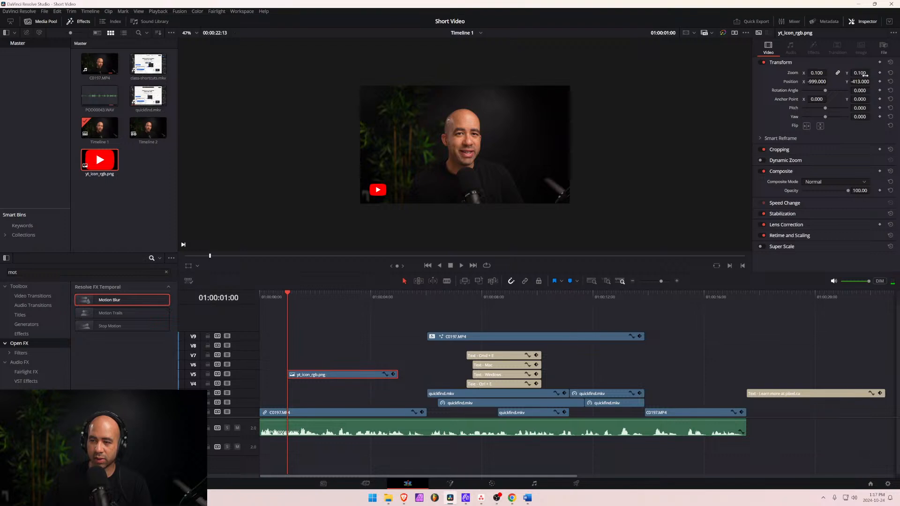
{"action": "left_click_drag", "start_coordinate": [816, 72], "coordinate": [811, 73]}
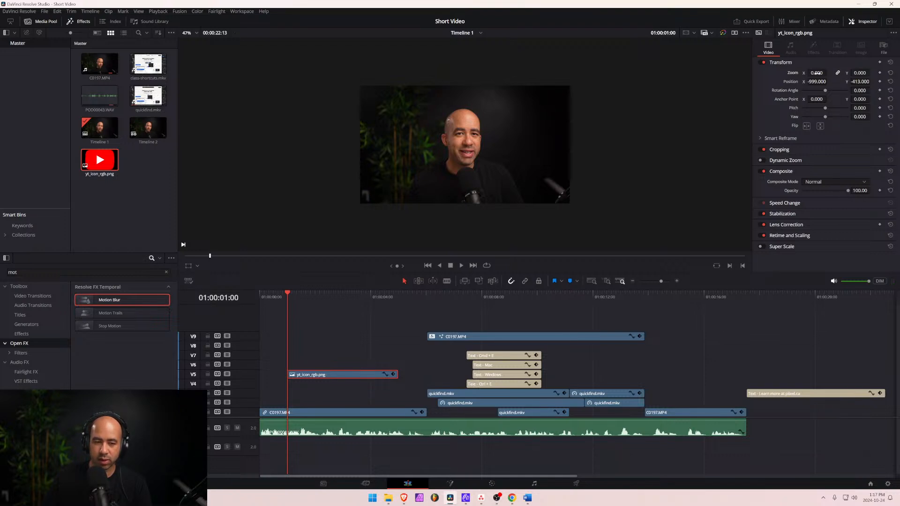
{"action": "left_click", "coordinate": [880, 73]}
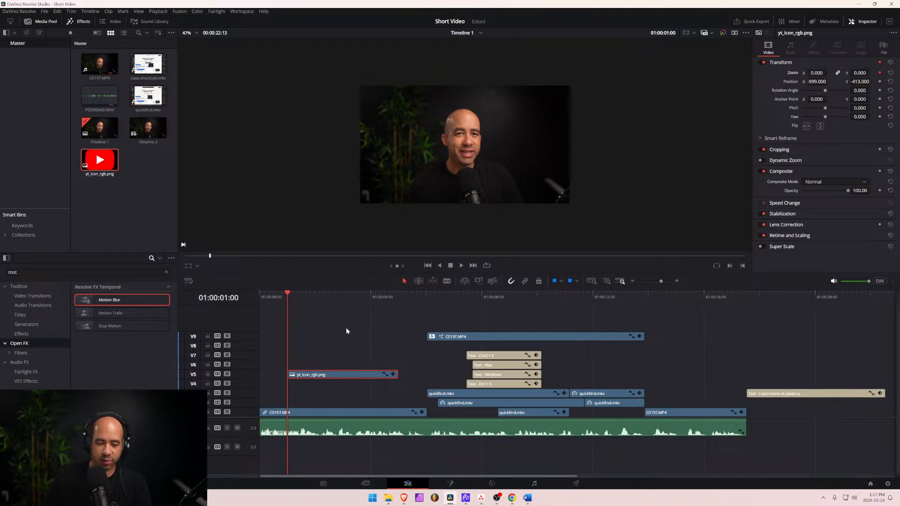
Add a zoom keyframe of 0.110 to the YouTube icon clip at 01:00:01:05.
{"action": "key", "text": "Right"}
{"action": "key", "text": "Right"}
{"action": "key", "text": "Right"}
{"action": "key", "text": "Right"}
{"action": "key", "text": "Right"}
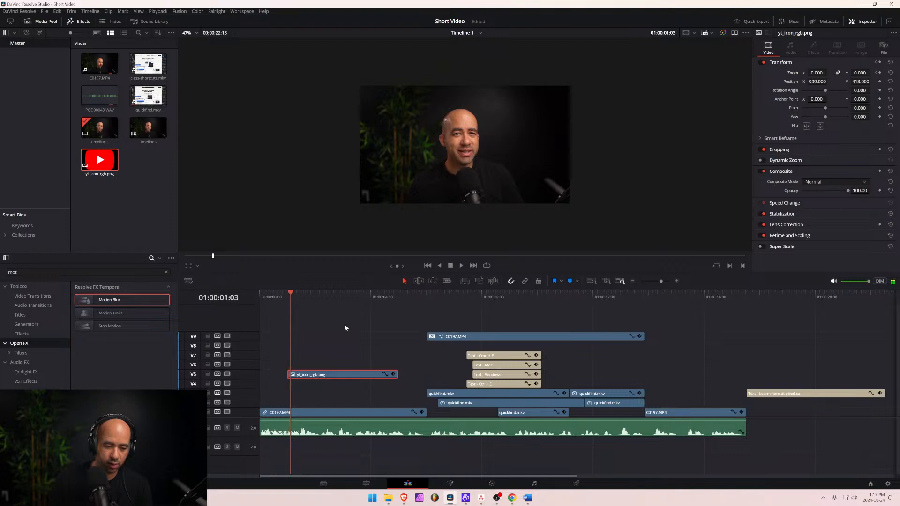
{"action": "key", "text": "Right"}
{"action": "key", "text": "Right"}
{"action": "key", "text": "Right"}
{"action": "key", "text": "Right"}
{"action": "key", "text": "Right"}
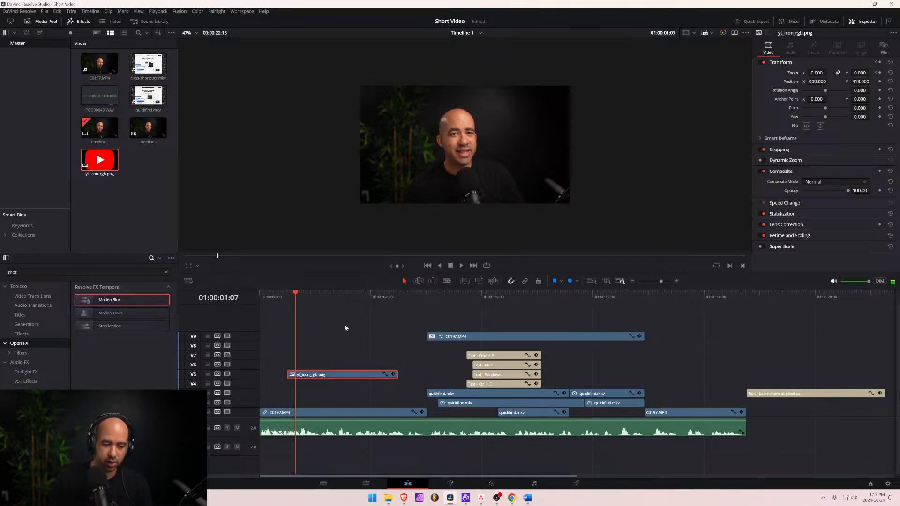
{"action": "key", "text": "Left"}
{"action": "key", "text": "Left"}
{"action": "key", "text": "Left"}
{"action": "key", "text": "Left"}
{"action": "key", "text": "Left"}
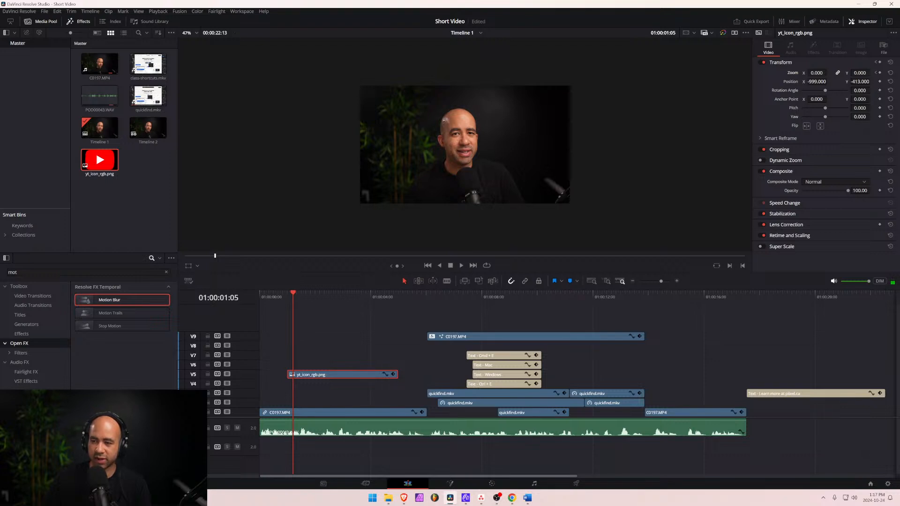
{"action": "left_click", "coordinate": [879, 73]}
{"action": "left_click_drag", "start_coordinate": [817, 73], "coordinate": [828, 73]}
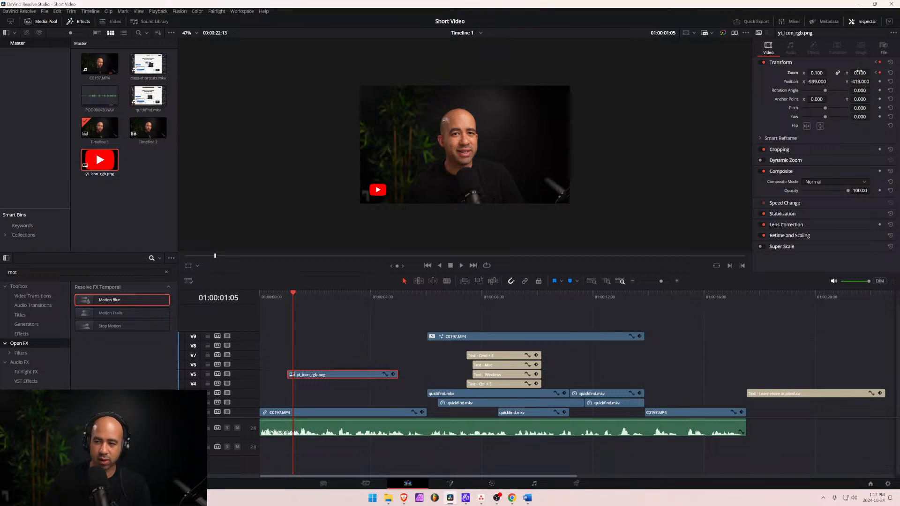
{"action": "left_click_drag", "start_coordinate": [859, 72], "coordinate": [860, 73]}
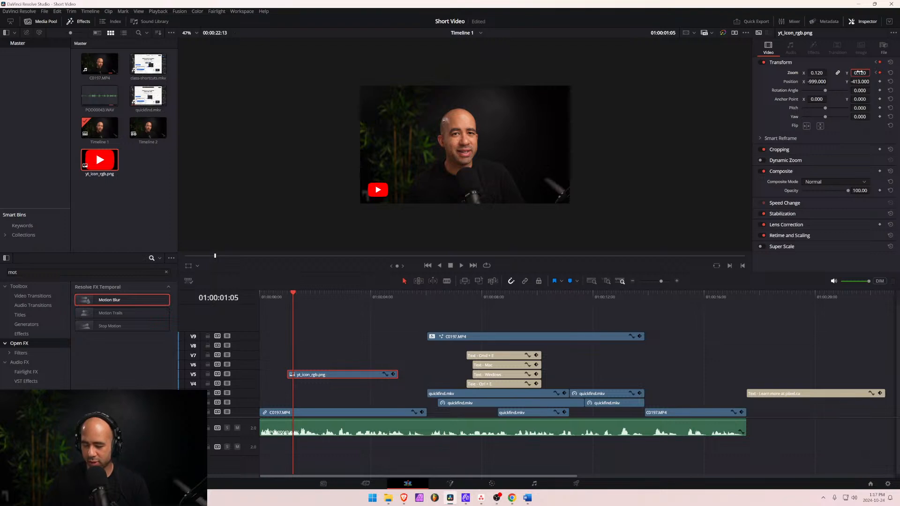
{"action": "double_click", "coordinate": [859, 73]}
{"action": "type", "text": ".11"}
{"action": "key", "text": "Return"}
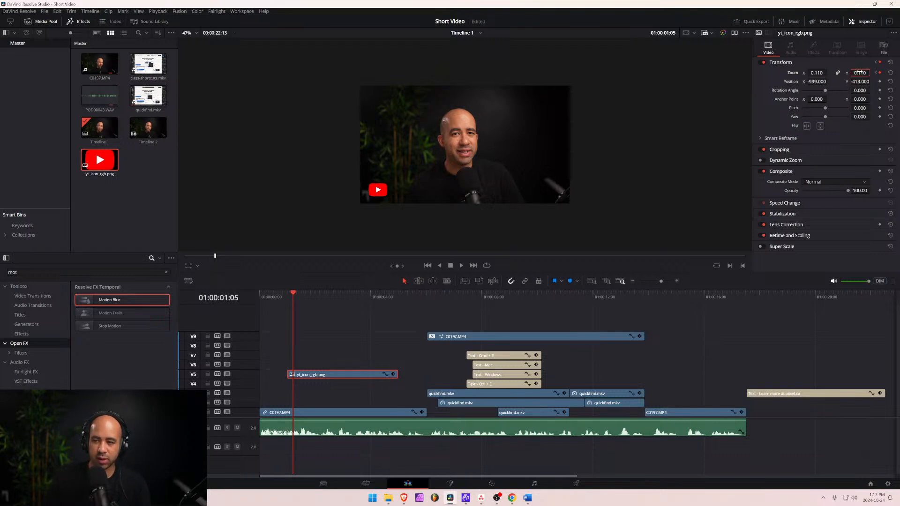
Add a zoom keyframe of 0.100 to the YouTube icon clip one frame further on, at 01:00:01:06.
{"action": "key", "text": "Right"}
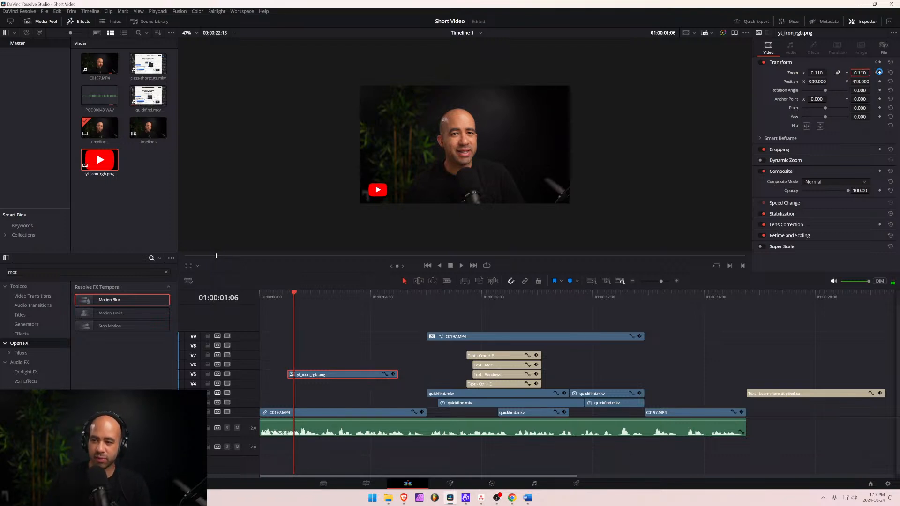
{"action": "left_click", "coordinate": [880, 73]}
{"action": "left_click_drag", "start_coordinate": [859, 73], "coordinate": [860, 72]}
{"action": "double_click", "coordinate": [858, 73]}
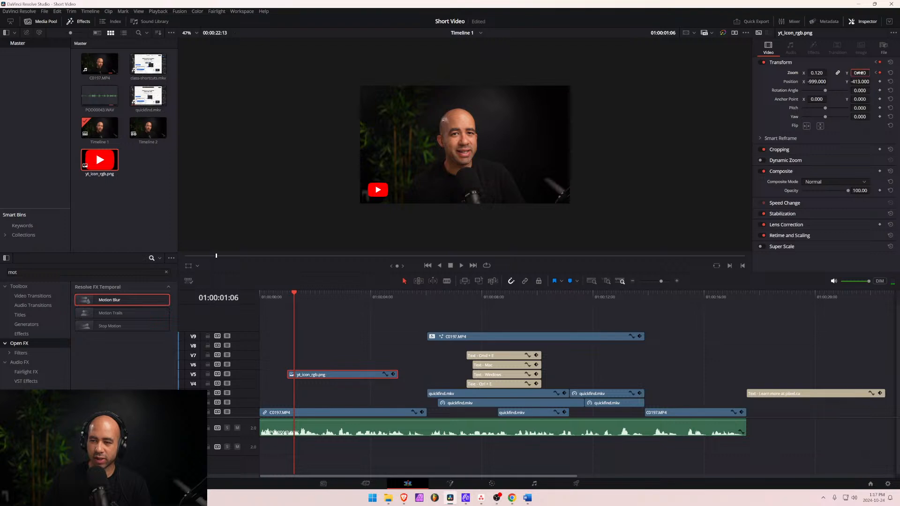
{"action": "type", "text": "0.1"}
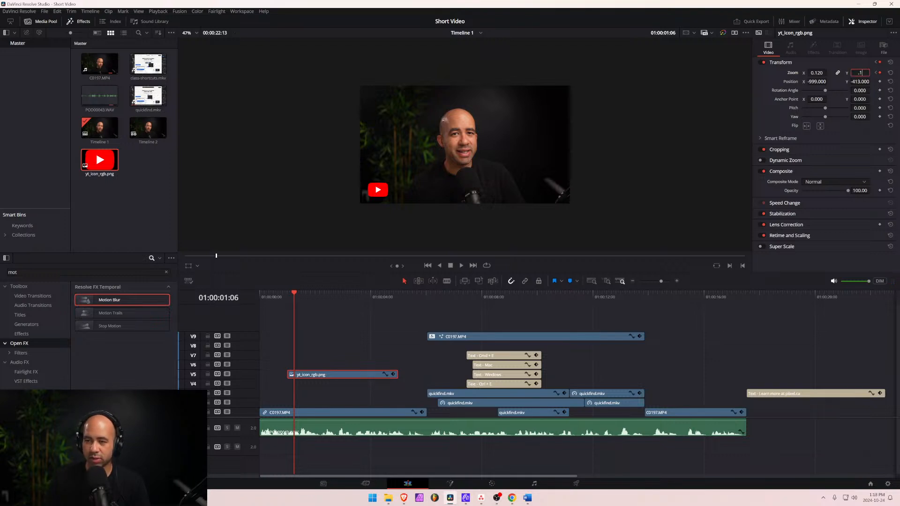
{"action": "key", "text": "Return"}
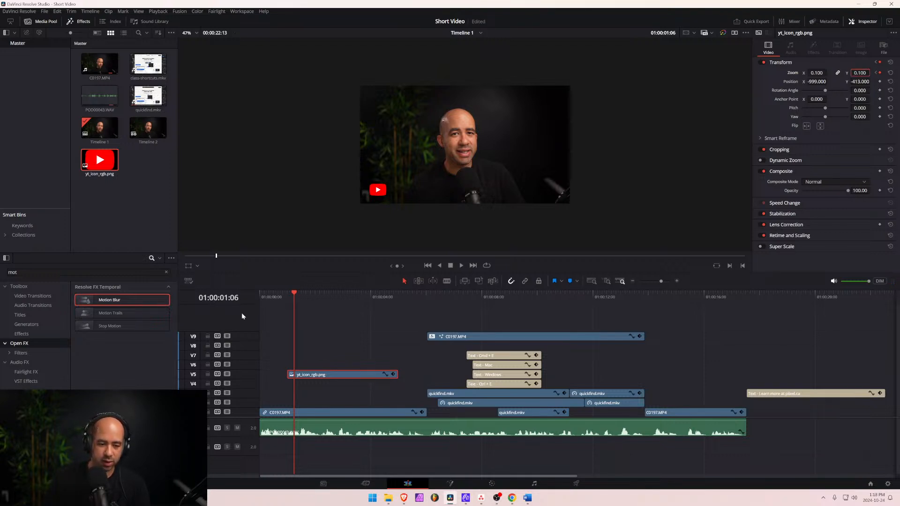
Play the timeline from just before 01:00:01:00 to check the icon's pop-in.
{"action": "left_click_drag", "start_coordinate": [284, 296], "coordinate": [279, 299]}
{"action": "key", "text": "space"}
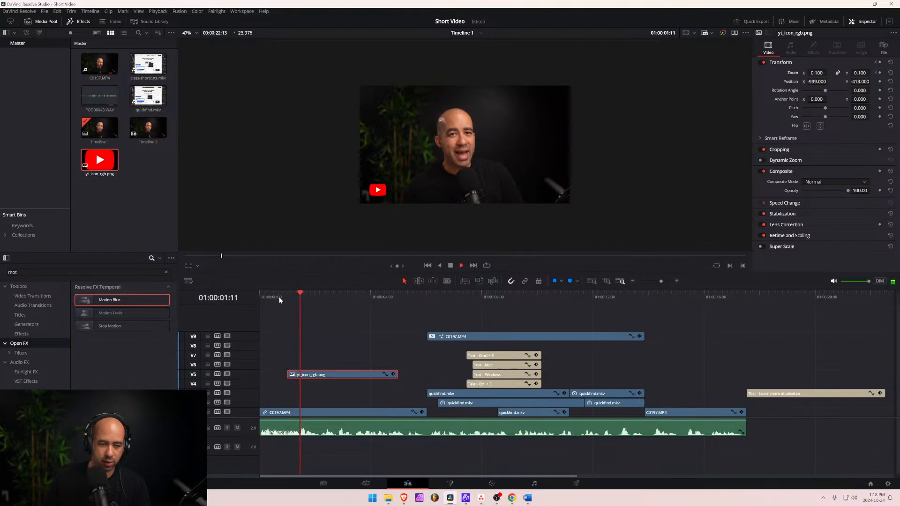
{"action": "key", "text": "space"}
Show the icon clip's Zoom X curve, select all its keyframes and try an easing that starts slowly.
{"action": "scroll", "coordinate": [324, 398], "scroll_direction": "up", "scroll_amount": 3}
{"action": "scroll", "coordinate": [374, 364], "scroll_direction": "up", "scroll_amount": 3}
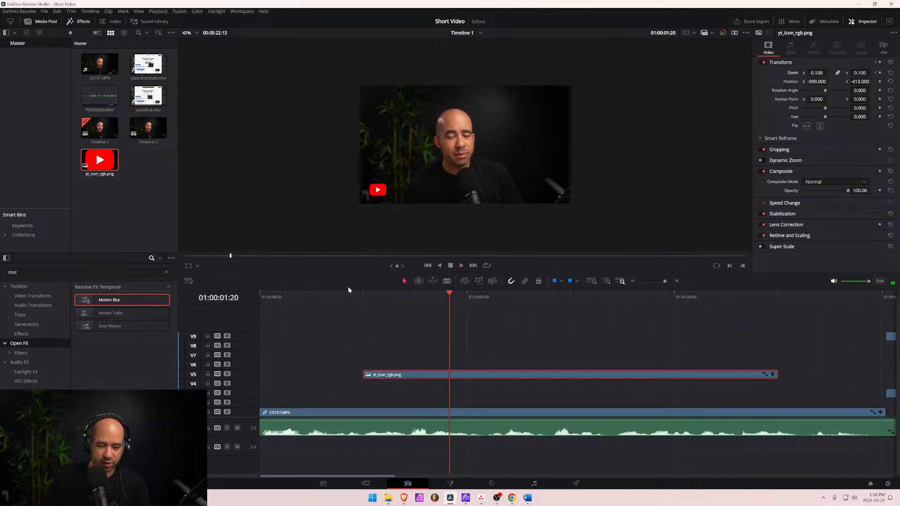
{"action": "left_click", "coordinate": [372, 295]}
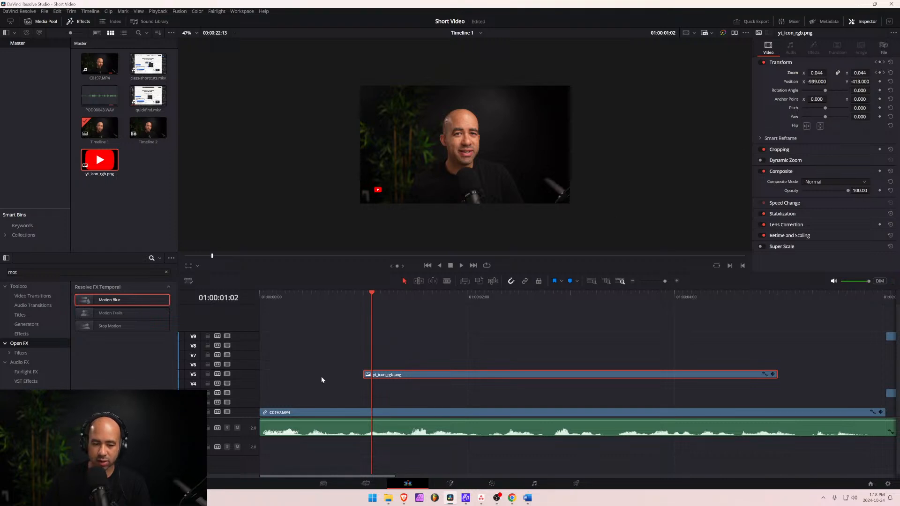
{"action": "left_click", "coordinate": [765, 375]}
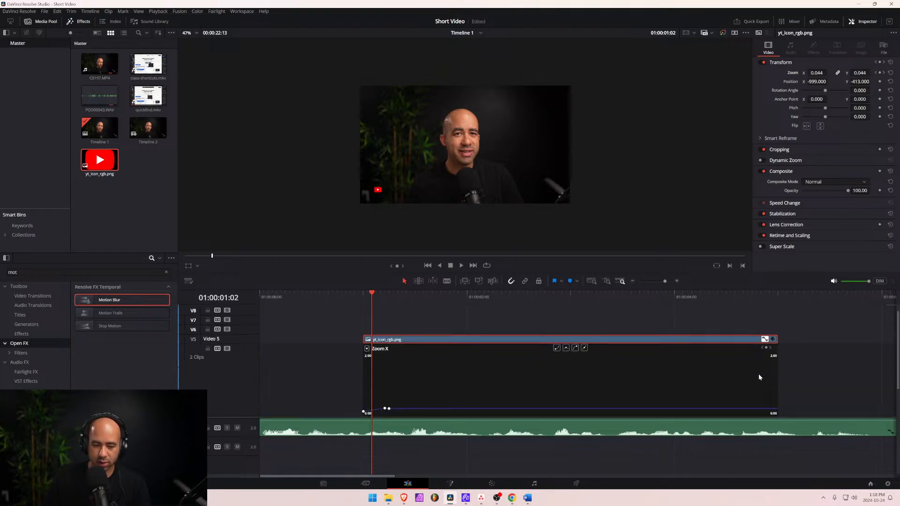
{"action": "left_click_drag", "start_coordinate": [405, 411], "coordinate": [345, 394]}
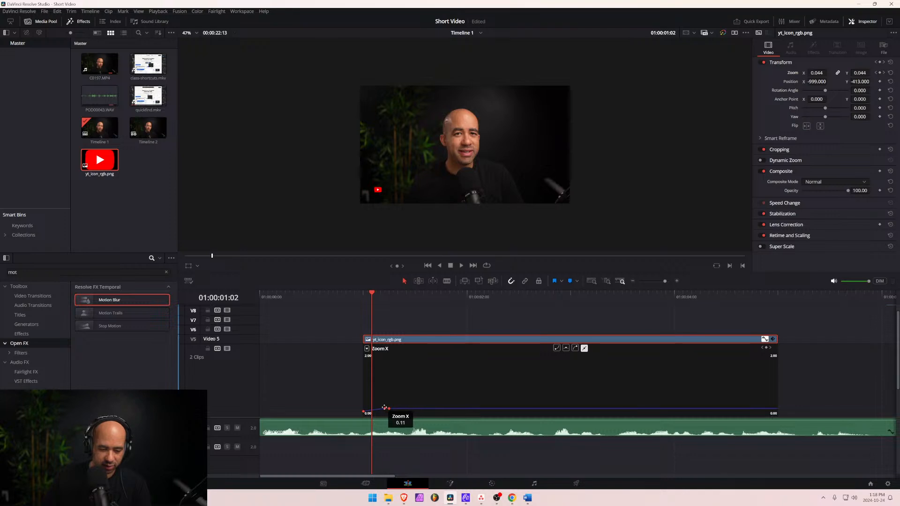
{"action": "scroll", "coordinate": [389, 407], "scroll_direction": "up", "scroll_amount": 2}
{"action": "scroll", "coordinate": [478, 406], "scroll_direction": "up", "scroll_amount": 3}
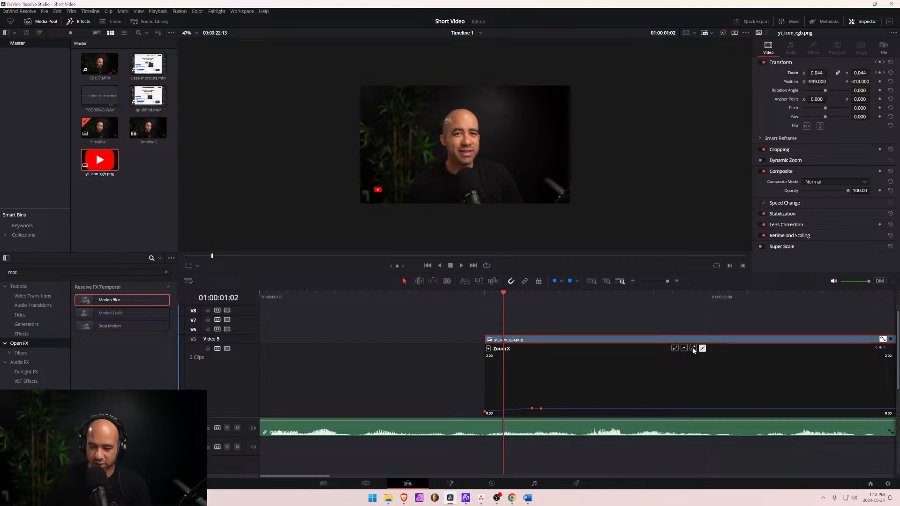
{"action": "left_click", "coordinate": [553, 406]}
{"action": "left_click_drag", "start_coordinate": [558, 414], "coordinate": [473, 395]}
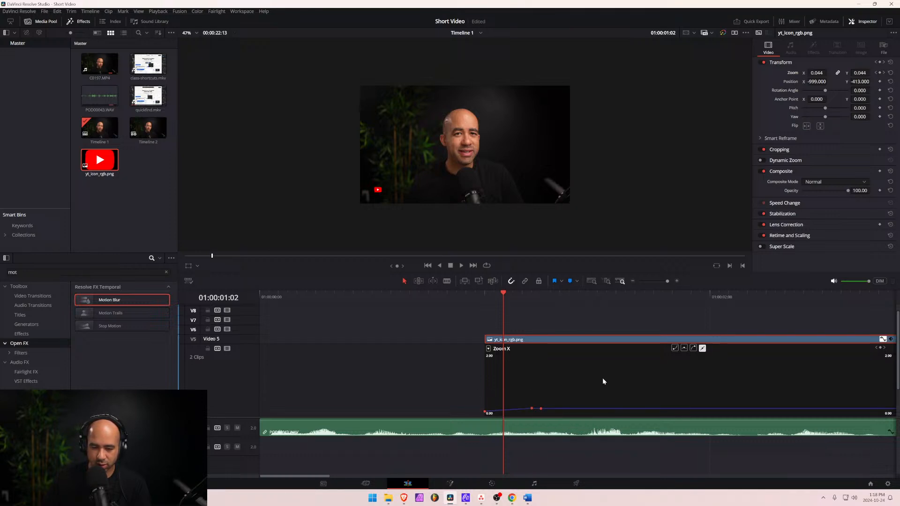
{"action": "left_click", "coordinate": [674, 348]}
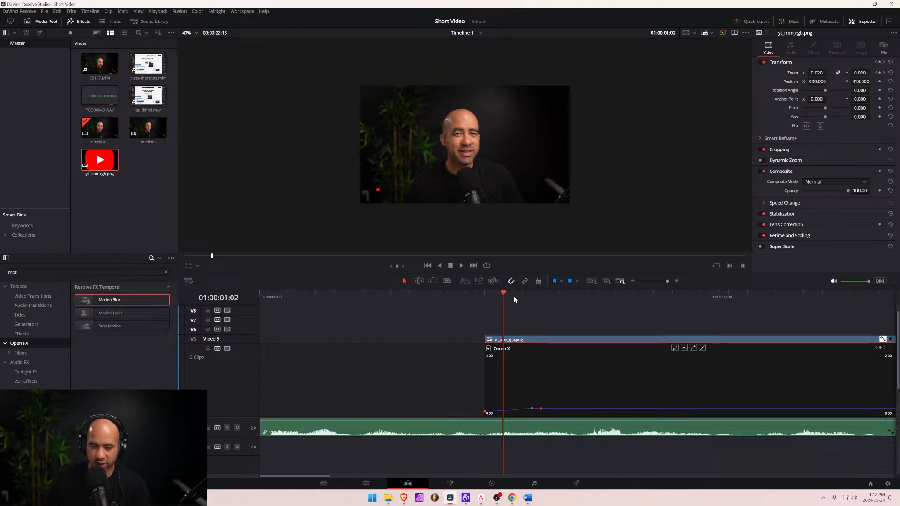
Play the icon's eased zoom animation twice from just before the clip starts.
{"action": "left_click", "coordinate": [457, 299]}
{"action": "key", "text": "space"}
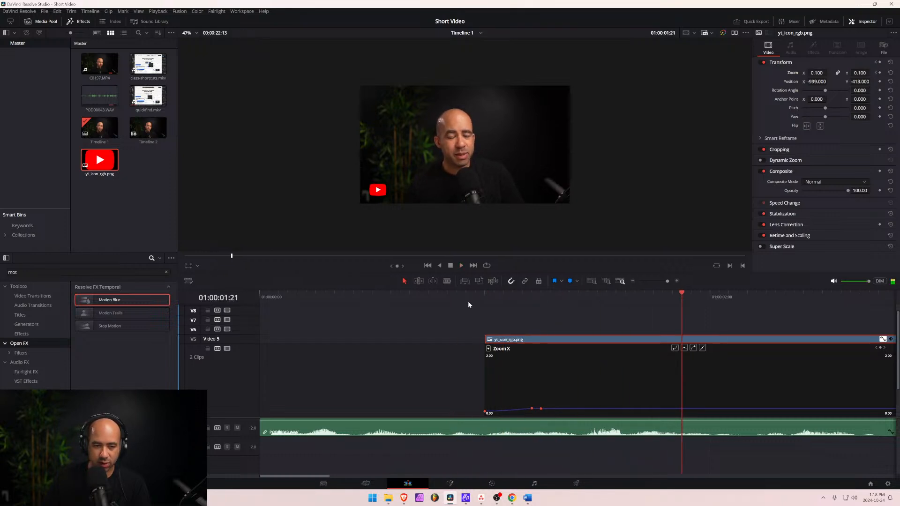
{"action": "left_click", "coordinate": [470, 299]}
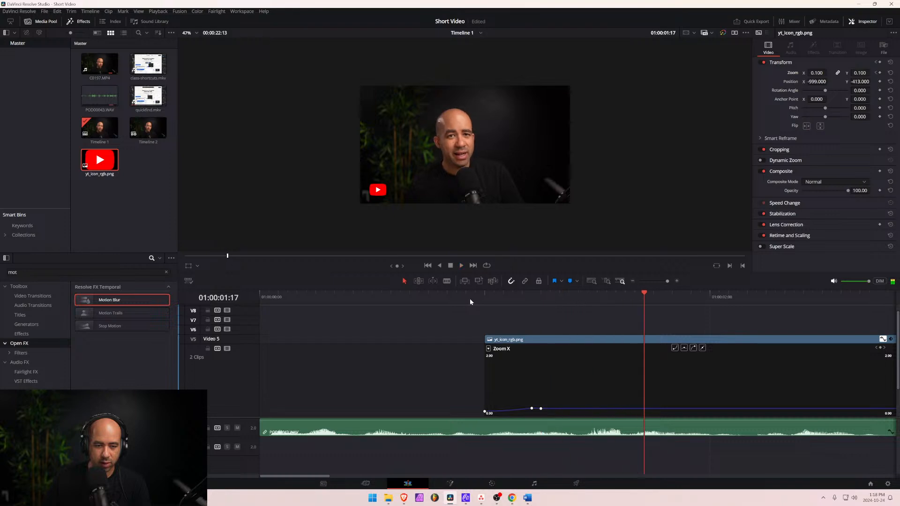
{"action": "left_click", "coordinate": [470, 300]}
{"action": "key", "text": "space"}
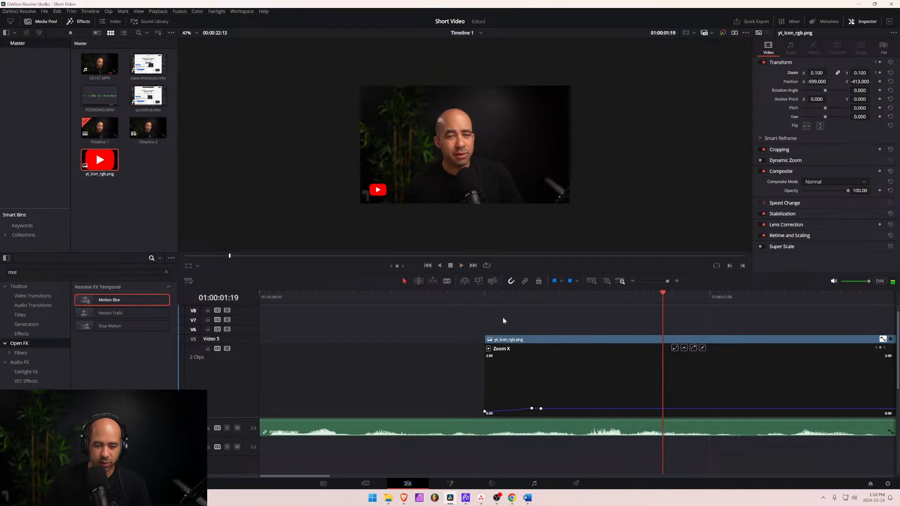
Undo the keyframe easing and the extra zoom keyframe at 01:00:01:06, and hide the icon clip's curve view.
{"action": "scroll", "coordinate": [506, 328], "scroll_direction": "down", "scroll_amount": 2}
{"action": "scroll", "coordinate": [506, 329], "scroll_direction": "down", "scroll_amount": 2}
{"action": "scroll", "coordinate": [643, 344], "scroll_direction": "down", "scroll_amount": 2}
{"action": "key", "text": "ctrl+z"}
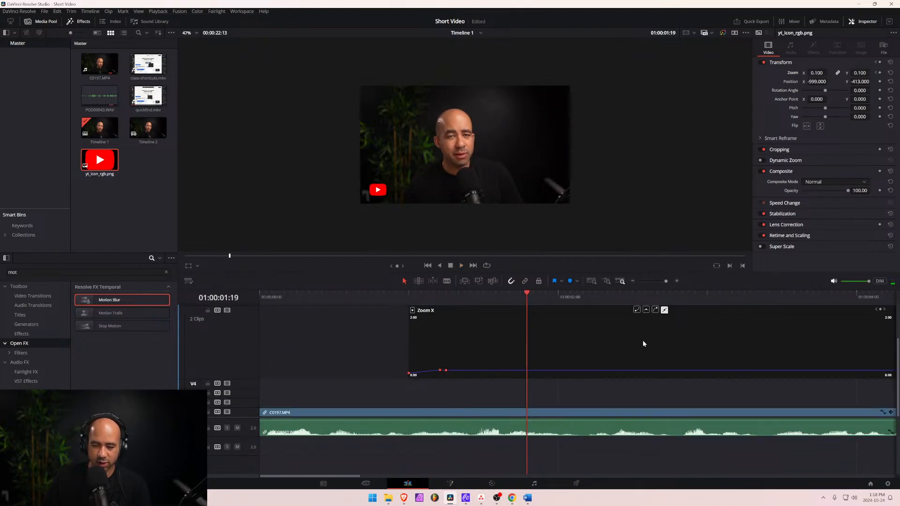
{"action": "key", "text": "ctrl+z"}
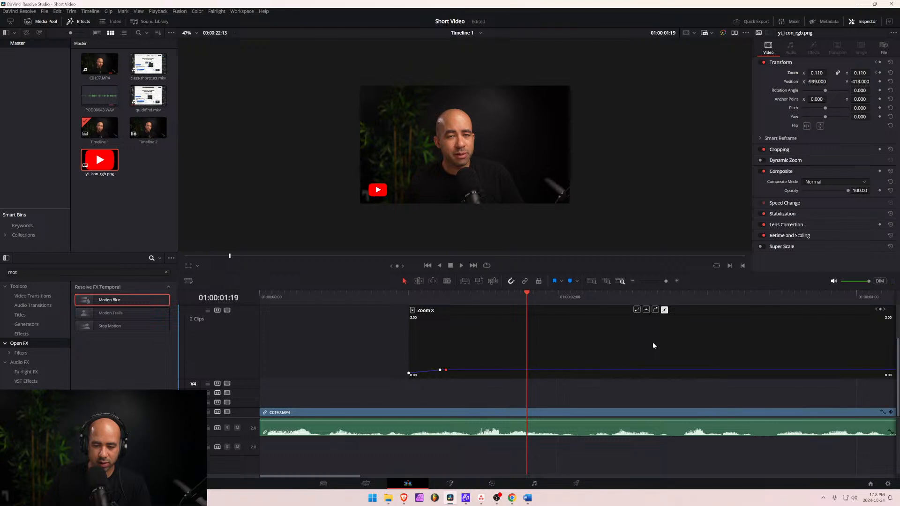
{"action": "key", "text": "ctrl+z"}
{"action": "scroll", "coordinate": [618, 345], "scroll_direction": "up", "scroll_amount": 2}
{"action": "scroll", "coordinate": [616, 344], "scroll_direction": "down", "scroll_amount": 1}
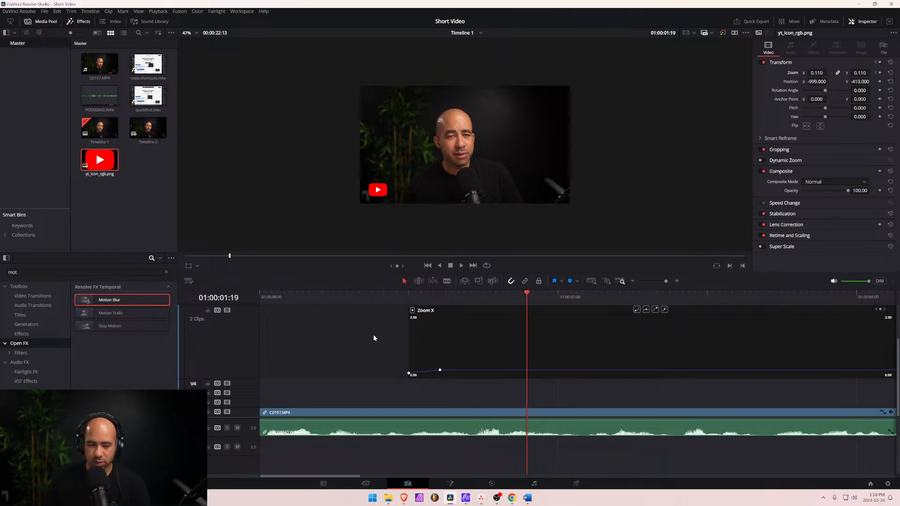
{"action": "scroll", "coordinate": [639, 320], "scroll_direction": "down", "scroll_amount": 4}
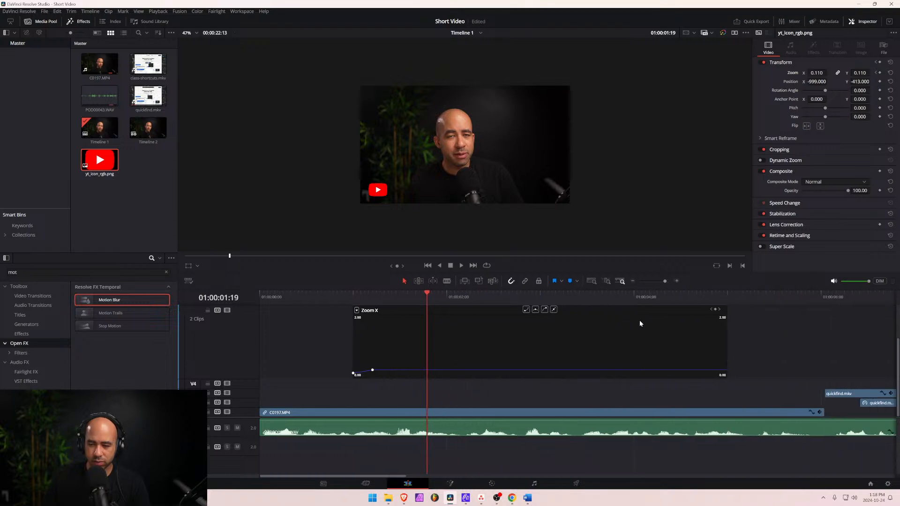
{"action": "scroll", "coordinate": [680, 336], "scroll_direction": "up", "scroll_amount": 2}
{"action": "left_click", "coordinate": [714, 348]}
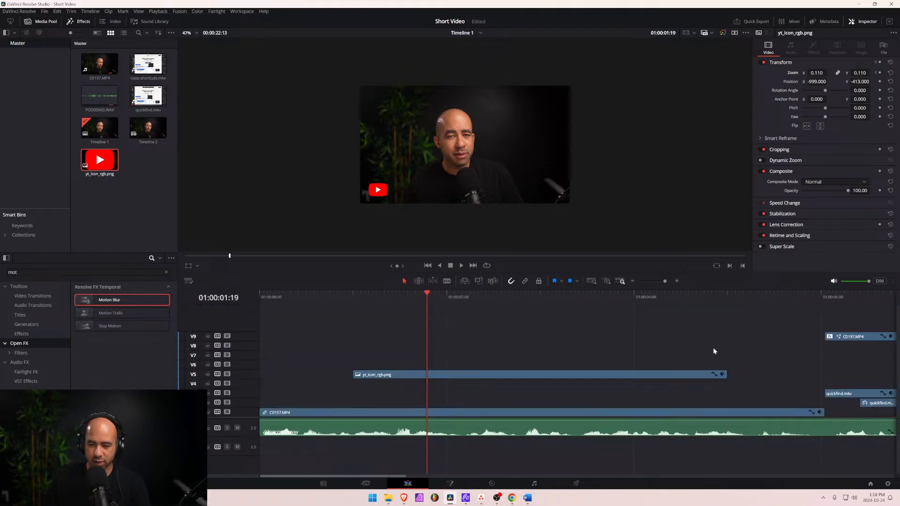
Change the icon clip's zoom keyframe at 01:00:01:05 to 0.100.
{"action": "left_click", "coordinate": [352, 293]}
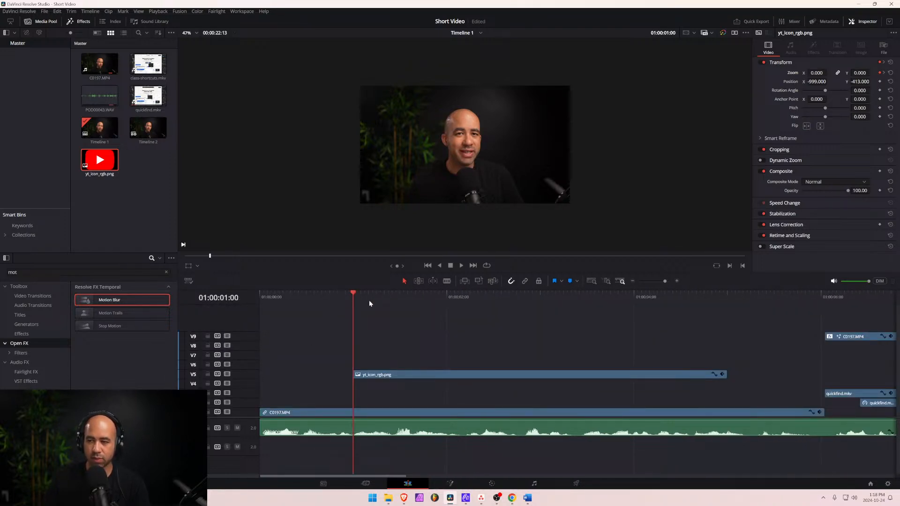
{"action": "key", "text": "space"}
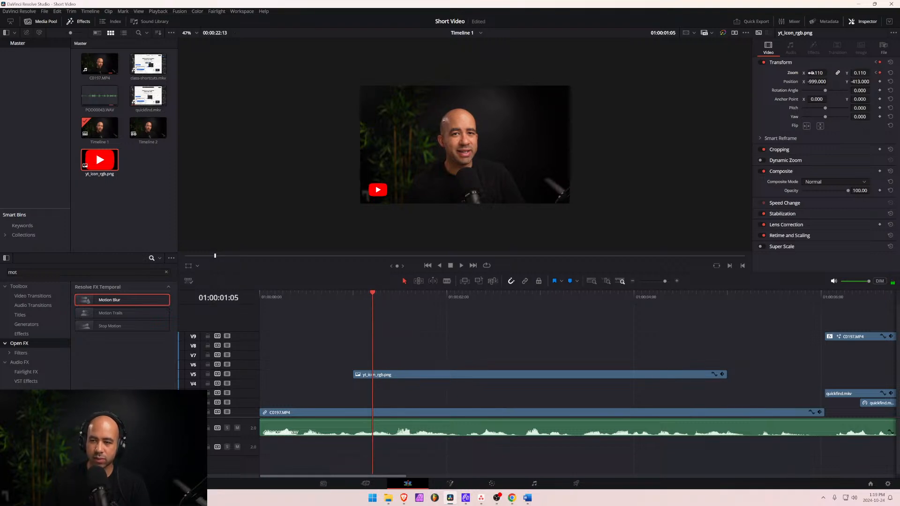
{"action": "type", "text": ".1"}
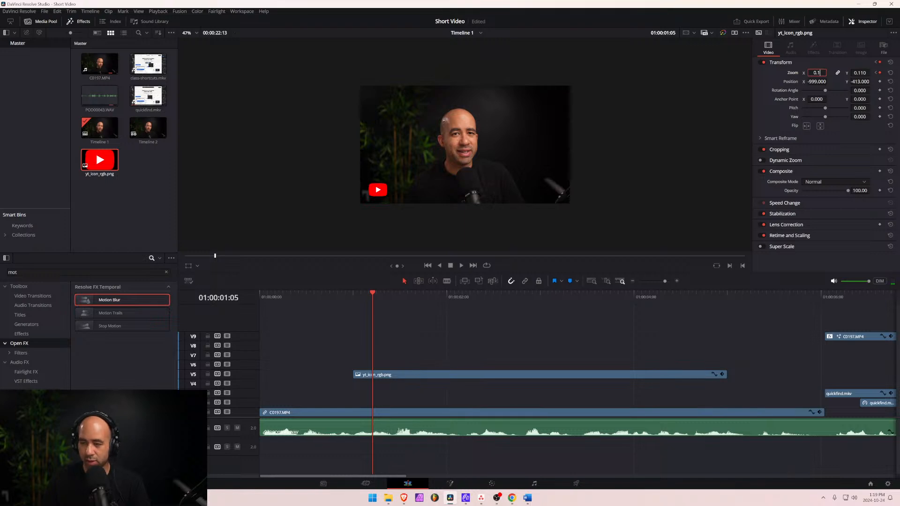
{"action": "key", "text": "Return"}
Play the icon's pop-in again from 01:00:00:21 to review its timing.
{"action": "left_click", "coordinate": [341, 296]}
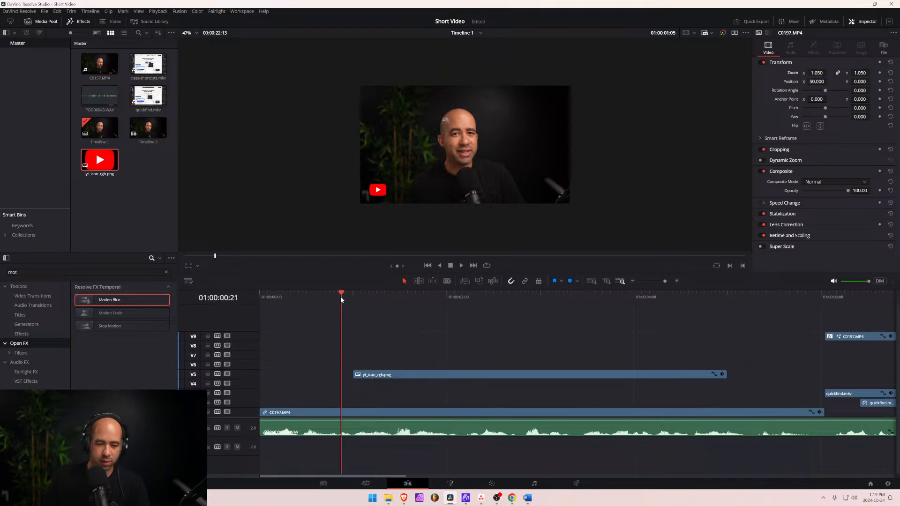
{"action": "key", "text": "space"}
{"action": "key", "text": "space"}
{"action": "scroll", "coordinate": [408, 351], "scroll_direction": "up", "scroll_amount": 3}
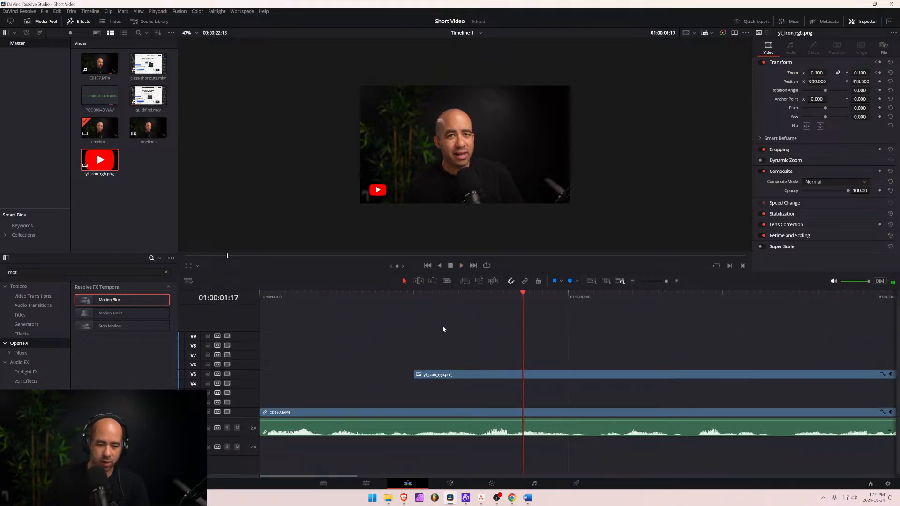
{"action": "scroll", "coordinate": [313, 358], "scroll_direction": "down", "scroll_amount": 3}
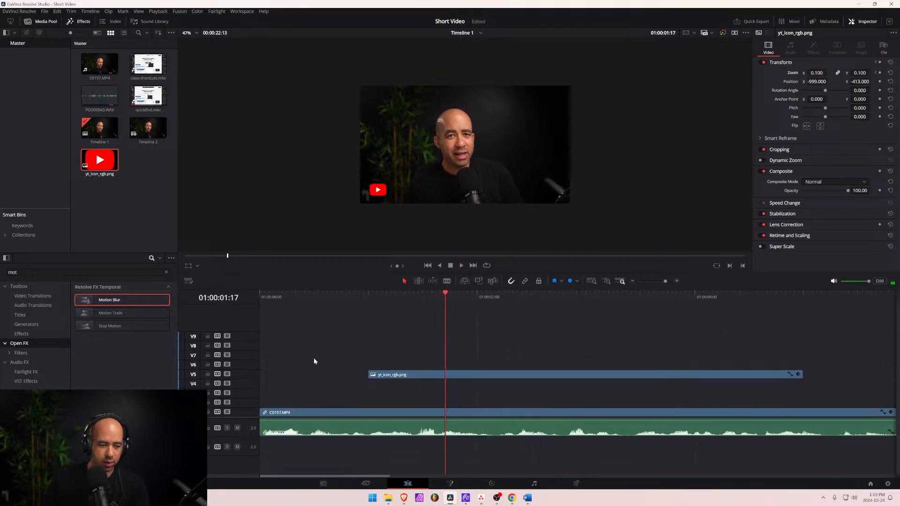
Add a Text title on V4 below the icon clip, spanning 01:00:01:17 to shortly before the icon clip's end.
{"action": "left_click", "coordinate": [20, 315]}
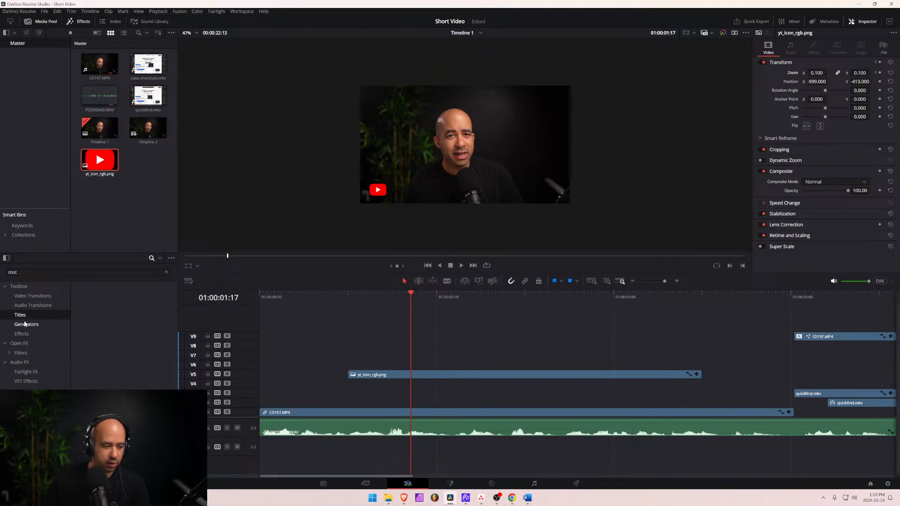
{"action": "left_click", "coordinate": [166, 272]}
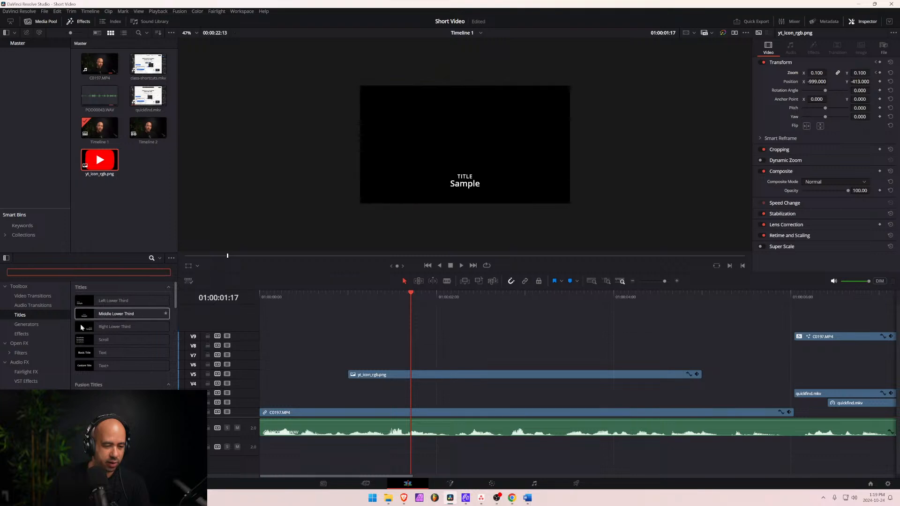
{"action": "left_click_drag", "start_coordinate": [100, 351], "coordinate": [355, 387]}
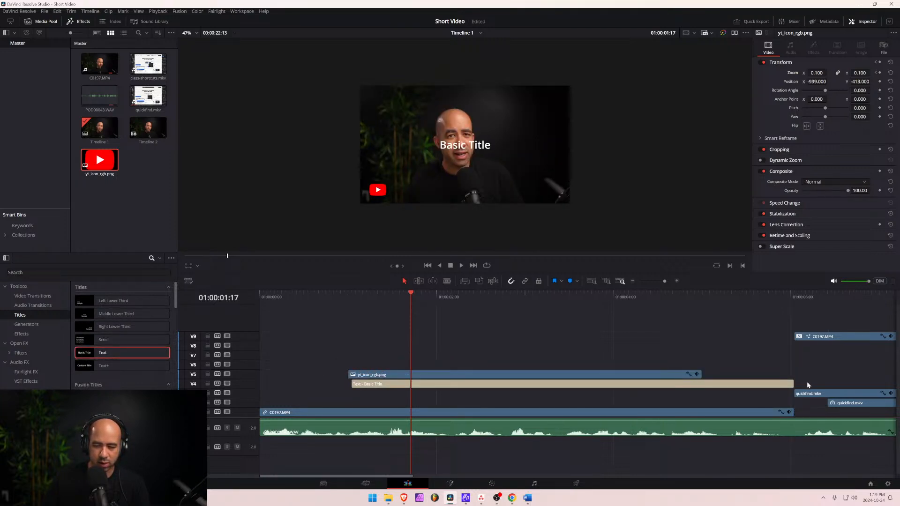
{"action": "left_click_drag", "start_coordinate": [793, 385], "coordinate": [671, 387]}
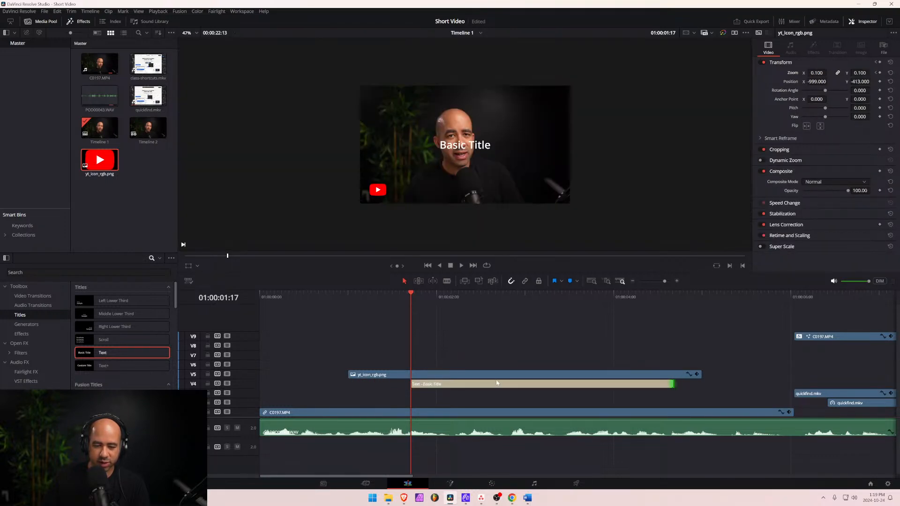
Replace the new title's placeholder text on V4 with "Subscribe for daily Webflow tips!".
{"action": "left_click", "coordinate": [787, 64]}
{"action": "left_click_drag", "start_coordinate": [812, 96], "coordinate": [722, 93]}
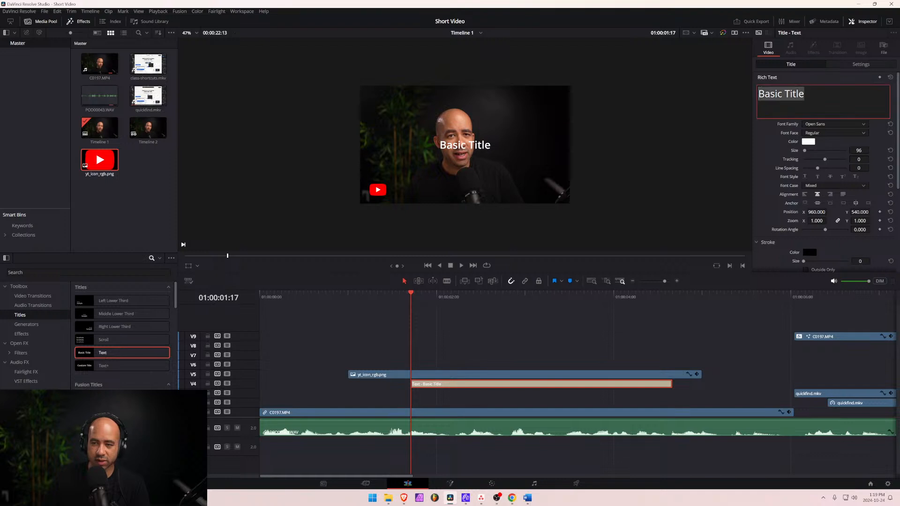
{"action": "type", "text": "Sub"}
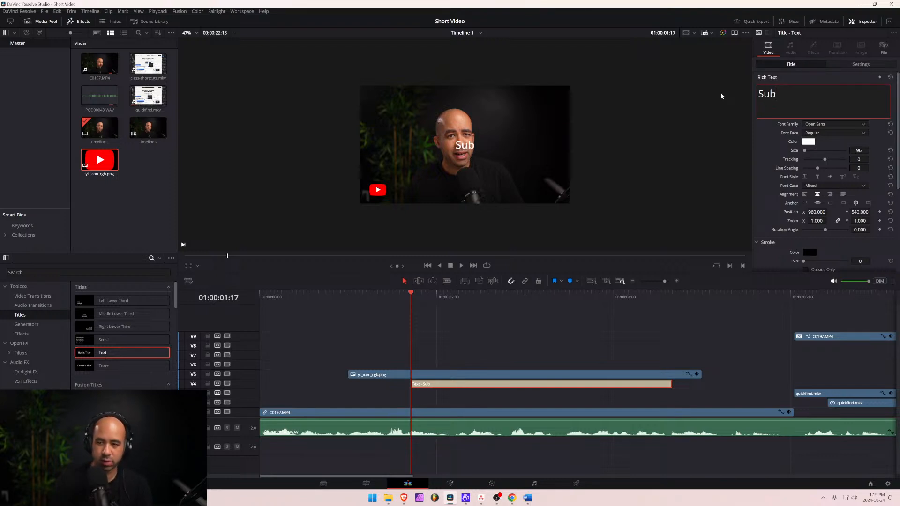
{"action": "type", "text": "scribe for "}
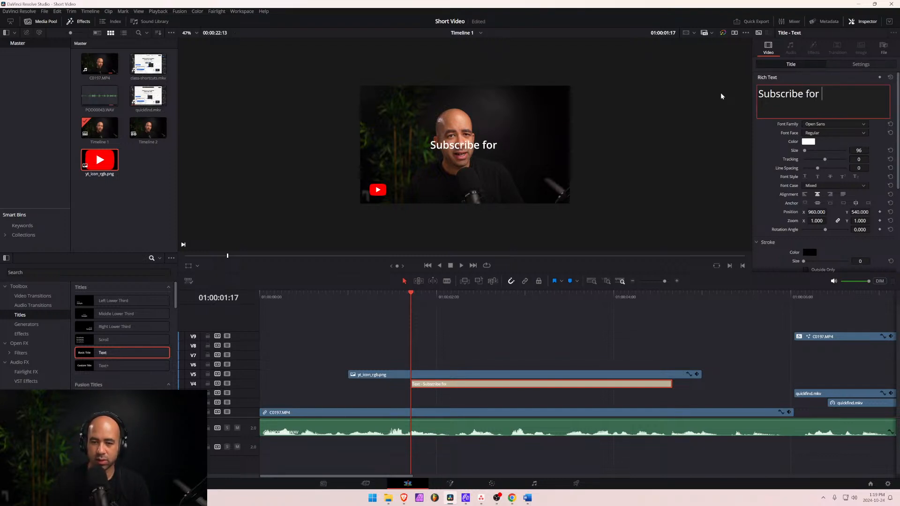
{"action": "type", "text": "daily"}
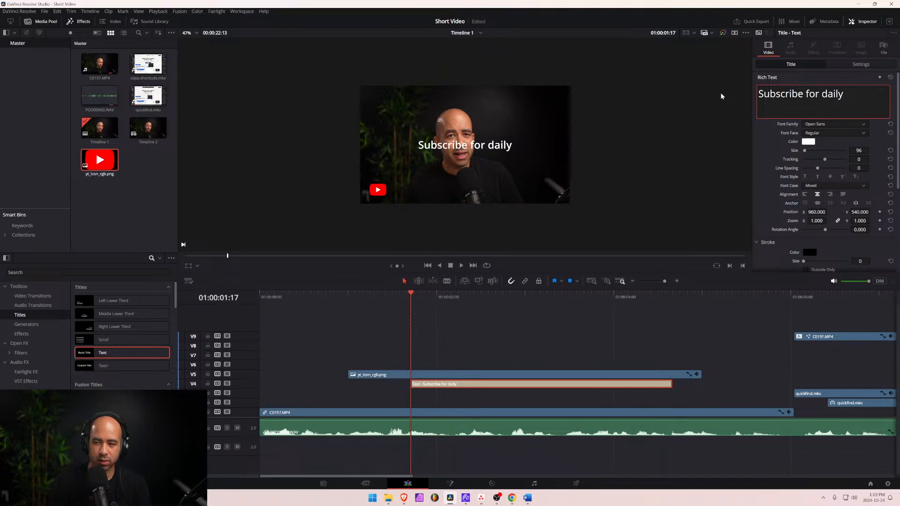
{"action": "key", "text": "BackSpace"}
{"action": "key", "text": "BackSpace"}
{"action": "key", "text": "BackSpace"}
{"action": "key", "text": "BackSpace"}
{"action": "key", "text": "BackSpace"}
{"action": "type", "text": "m"}
{"action": "key", "text": "BackSpace"}
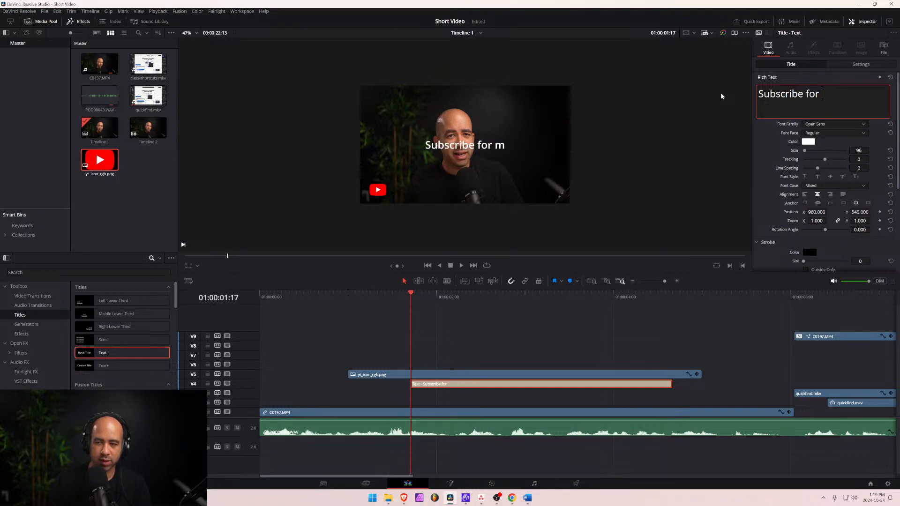
{"action": "type", "text": "daily WEb"}
{"action": "key", "text": "BackSpace"}
{"action": "key", "text": "BackSpace"}
{"action": "type", "text": "e"}
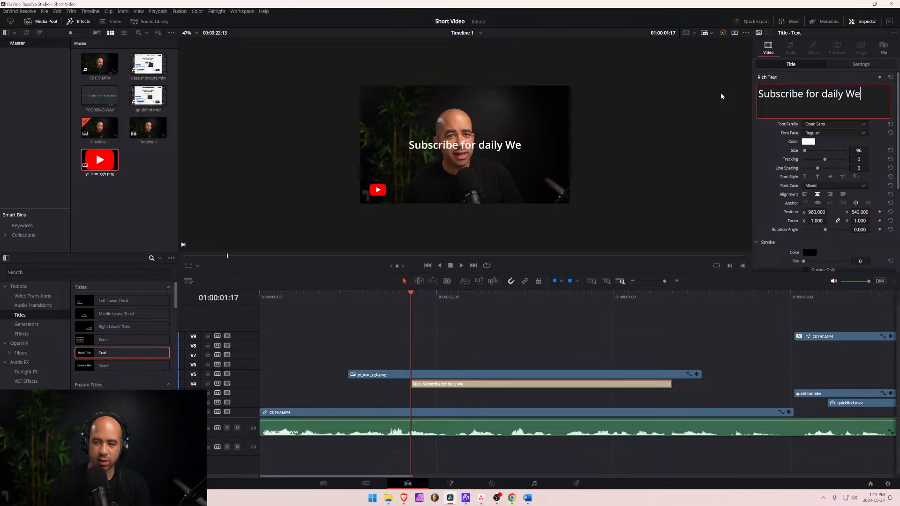
{"action": "type", "text": "bflow tips"}
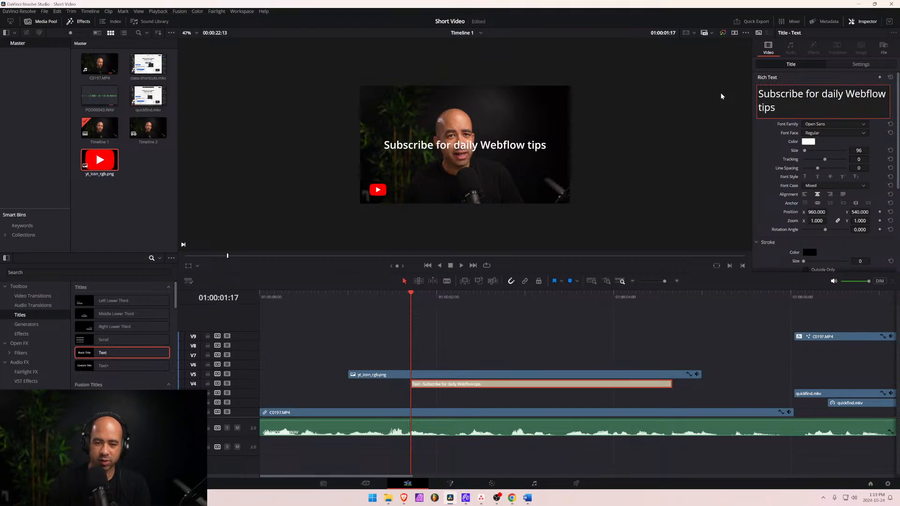
{"action": "type", "text": "!"}
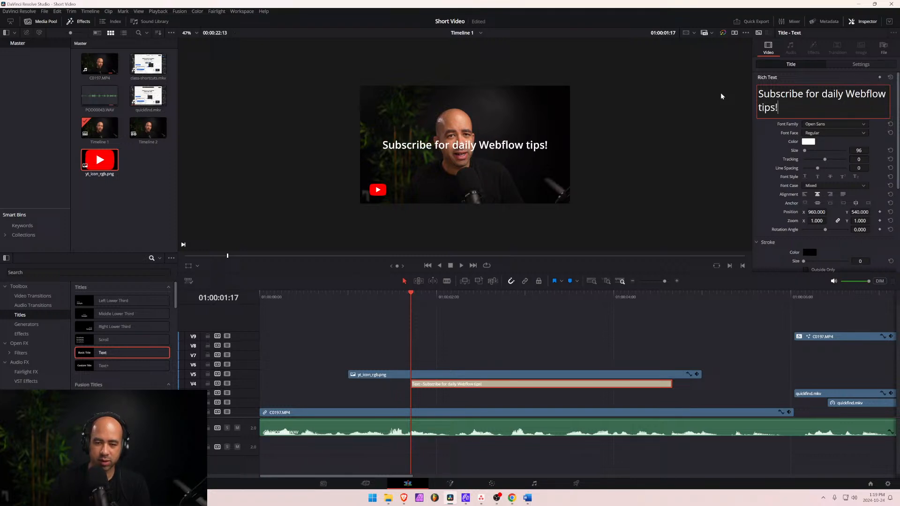
Set the subscribe title's font to Graphik Medium and reduce its size to about 54.
{"action": "left_click", "coordinate": [839, 125]}
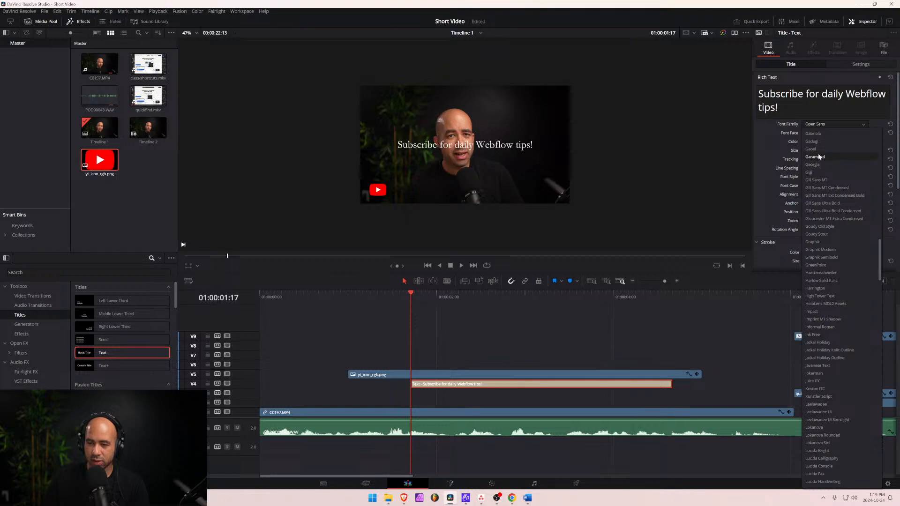
{"action": "left_click", "coordinate": [816, 250]}
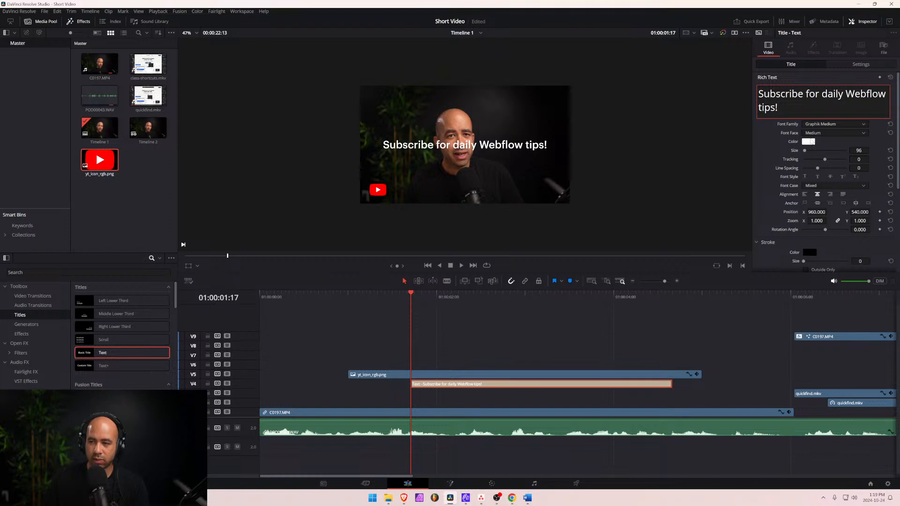
{"action": "left_click_drag", "start_coordinate": [853, 151], "coordinate": [836, 154]}
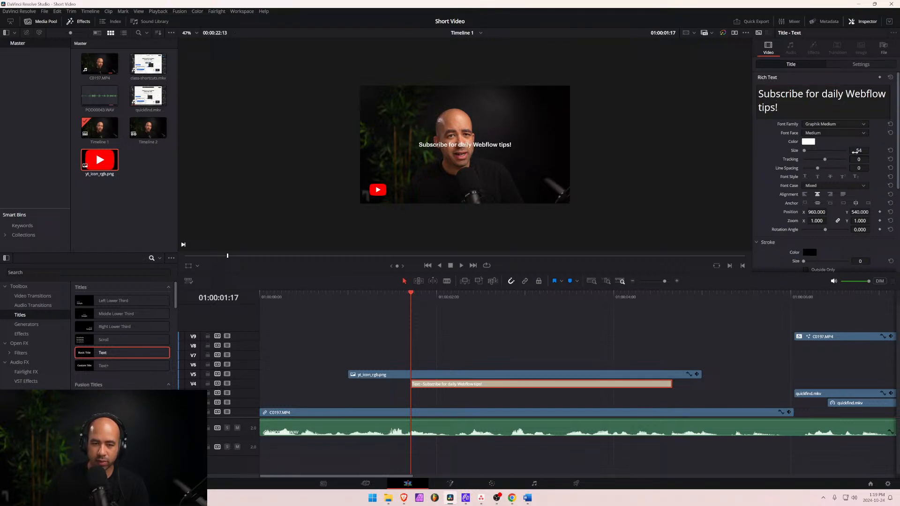
Place the subscribe title beside the YouTube icon by setting its transform position to X -250 and Y -415.
{"action": "left_click", "coordinate": [860, 66]}
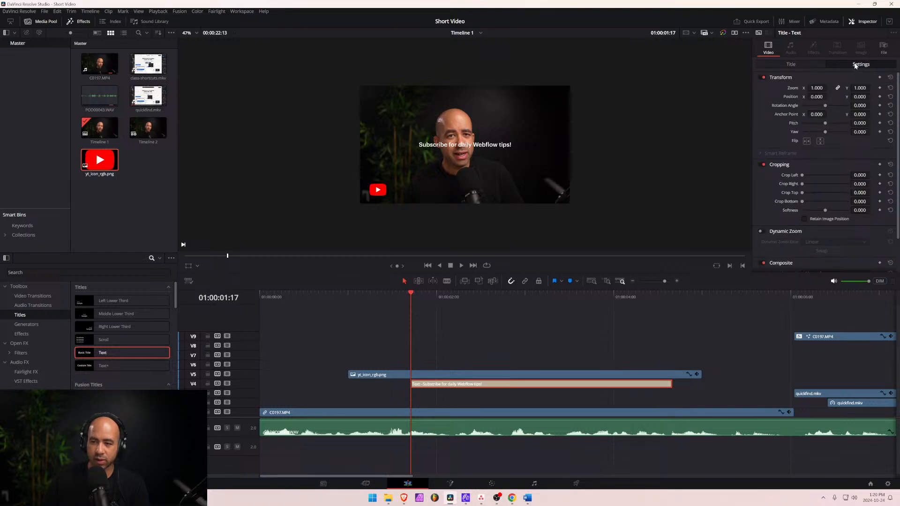
{"action": "left_click_drag", "start_coordinate": [816, 97], "coordinate": [700, 96]}
{"action": "left_click_drag", "start_coordinate": [862, 97], "coordinate": [672, 97]}
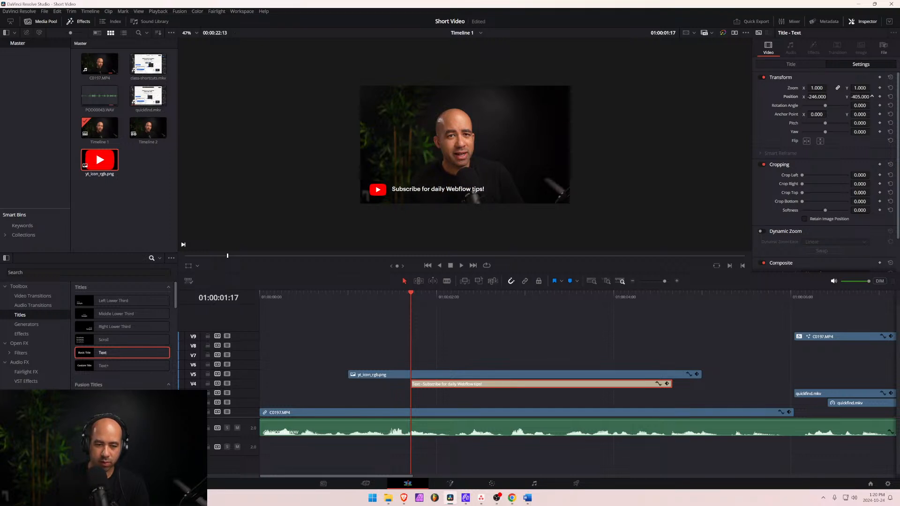
{"action": "left_click", "coordinate": [872, 97]}
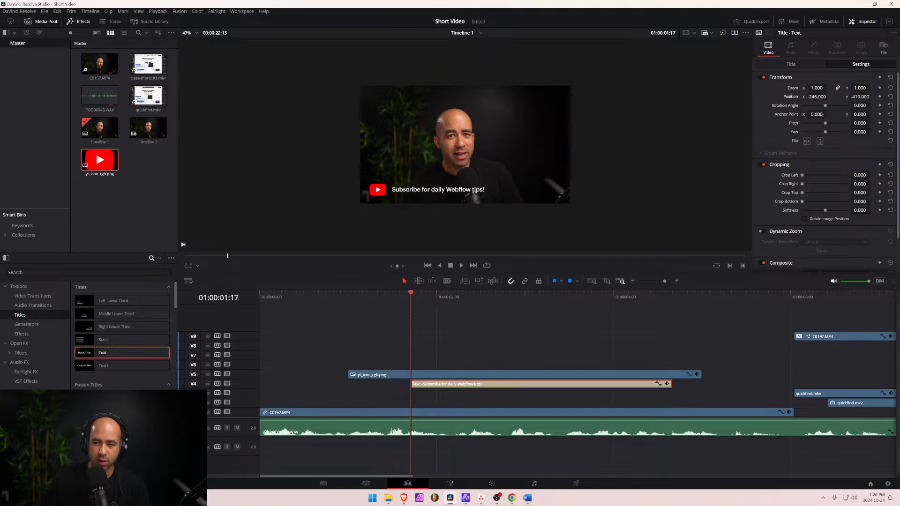
{"action": "mouse_move", "coordinate": [701, 97]}
{"action": "left_mouse_down"}
{"action": "mouse_move", "coordinate": [738, 97]}
{"action": "mouse_move", "coordinate": [698, 96]}
{"action": "left_mouse_up"}
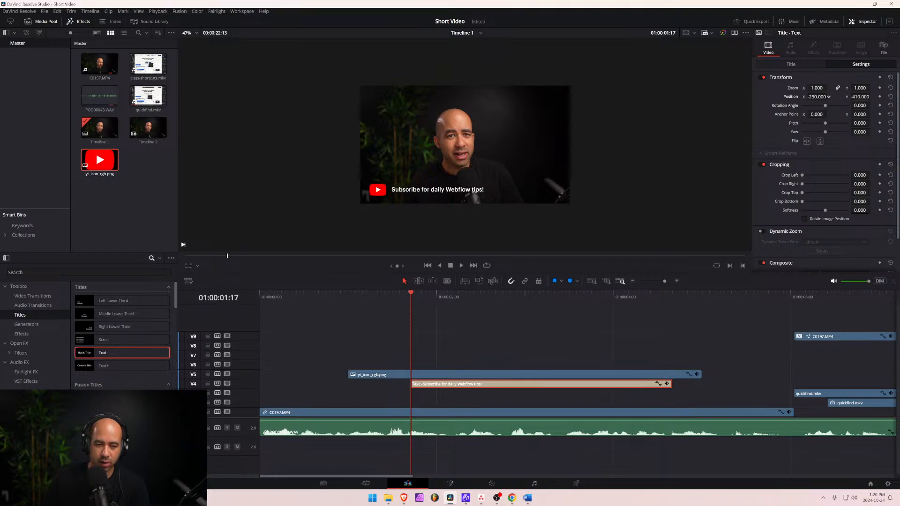
{"action": "left_click_drag", "start_coordinate": [858, 95], "coordinate": [856, 96]}
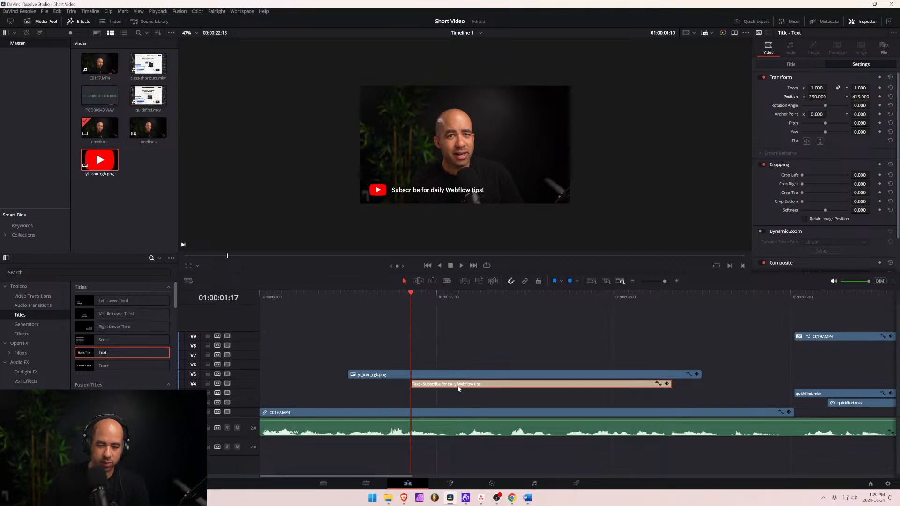
Extend both ends of the subscribe title on V4 to match the start and end of the icon clip.
{"action": "left_click_drag", "start_coordinate": [417, 384], "coordinate": [355, 386]}
{"action": "mouse_move", "coordinate": [432, 389]}
{"action": "left_mouse_down"}
{"action": "mouse_move", "coordinate": [444, 389]}
{"action": "mouse_move", "coordinate": [434, 389]}
{"action": "left_mouse_up"}
{"action": "left_click_drag", "start_coordinate": [609, 385], "coordinate": [701, 385]}
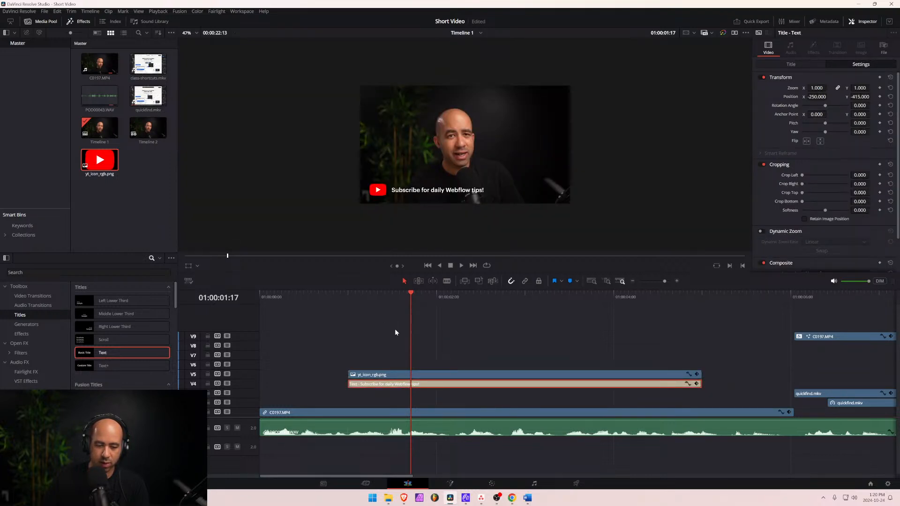
Play the icon and subscribe title from 01:00:01:00 to review how they appear together.
{"action": "scroll", "coordinate": [448, 387], "scroll_direction": "up", "scroll_amount": 5}
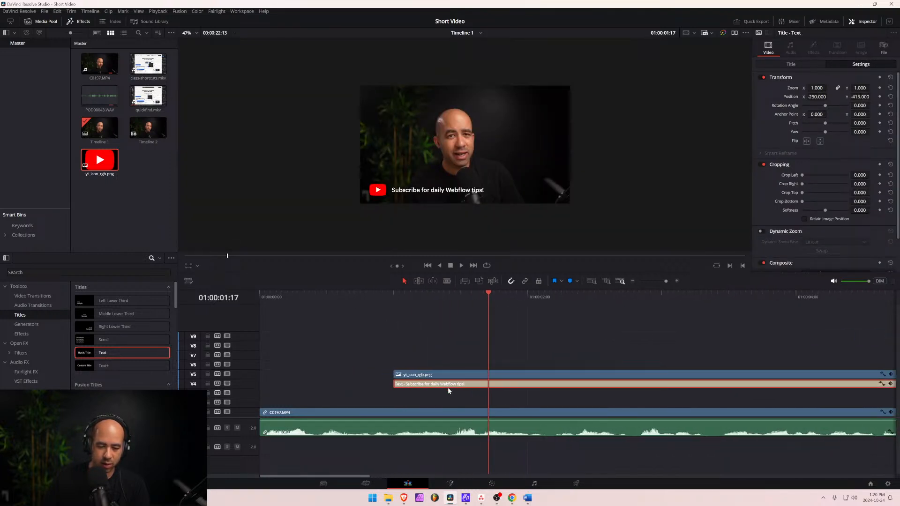
{"action": "left_click", "coordinate": [437, 298]}
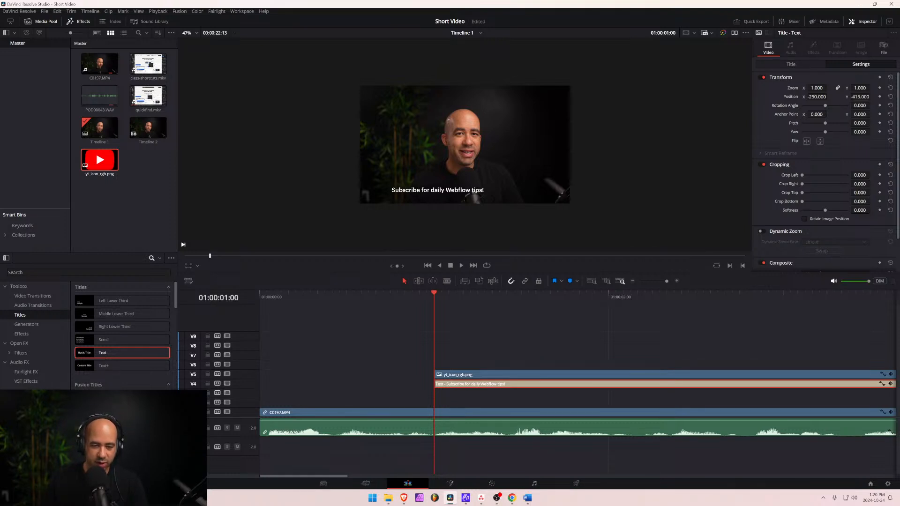
{"action": "key", "text": "space"}
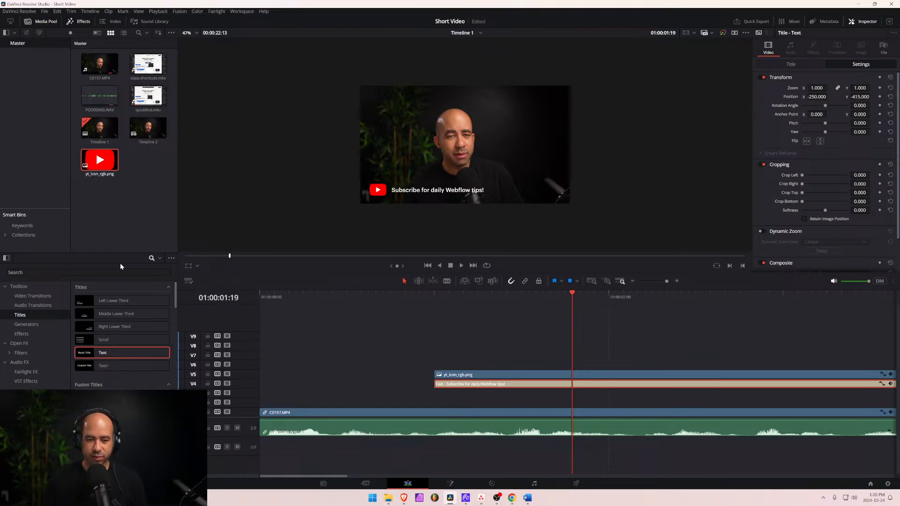
{"action": "scroll", "coordinate": [422, 342], "scroll_direction": "down", "scroll_amount": 3}
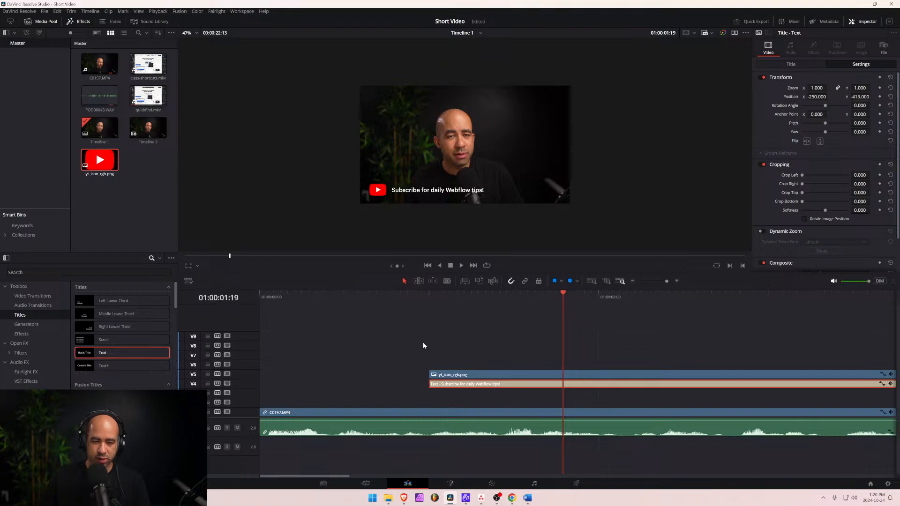
{"action": "scroll", "coordinate": [411, 352], "scroll_direction": "down", "scroll_amount": 6}
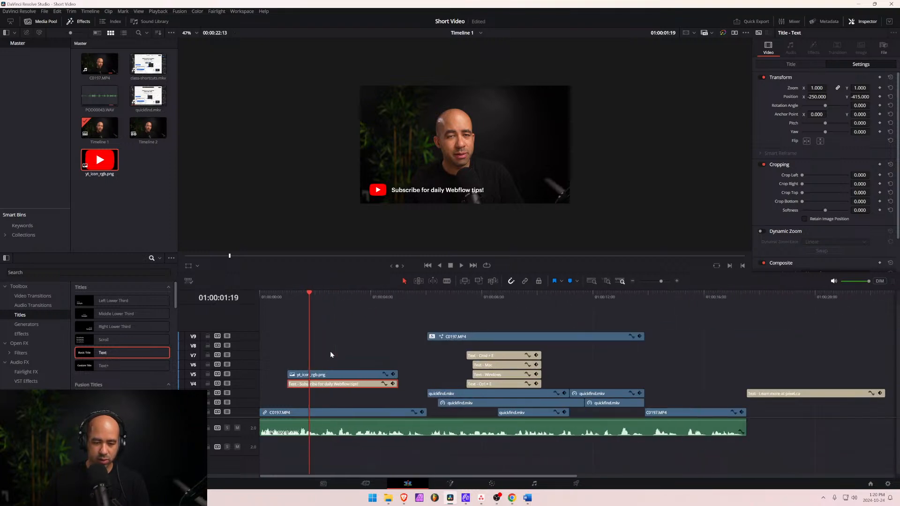